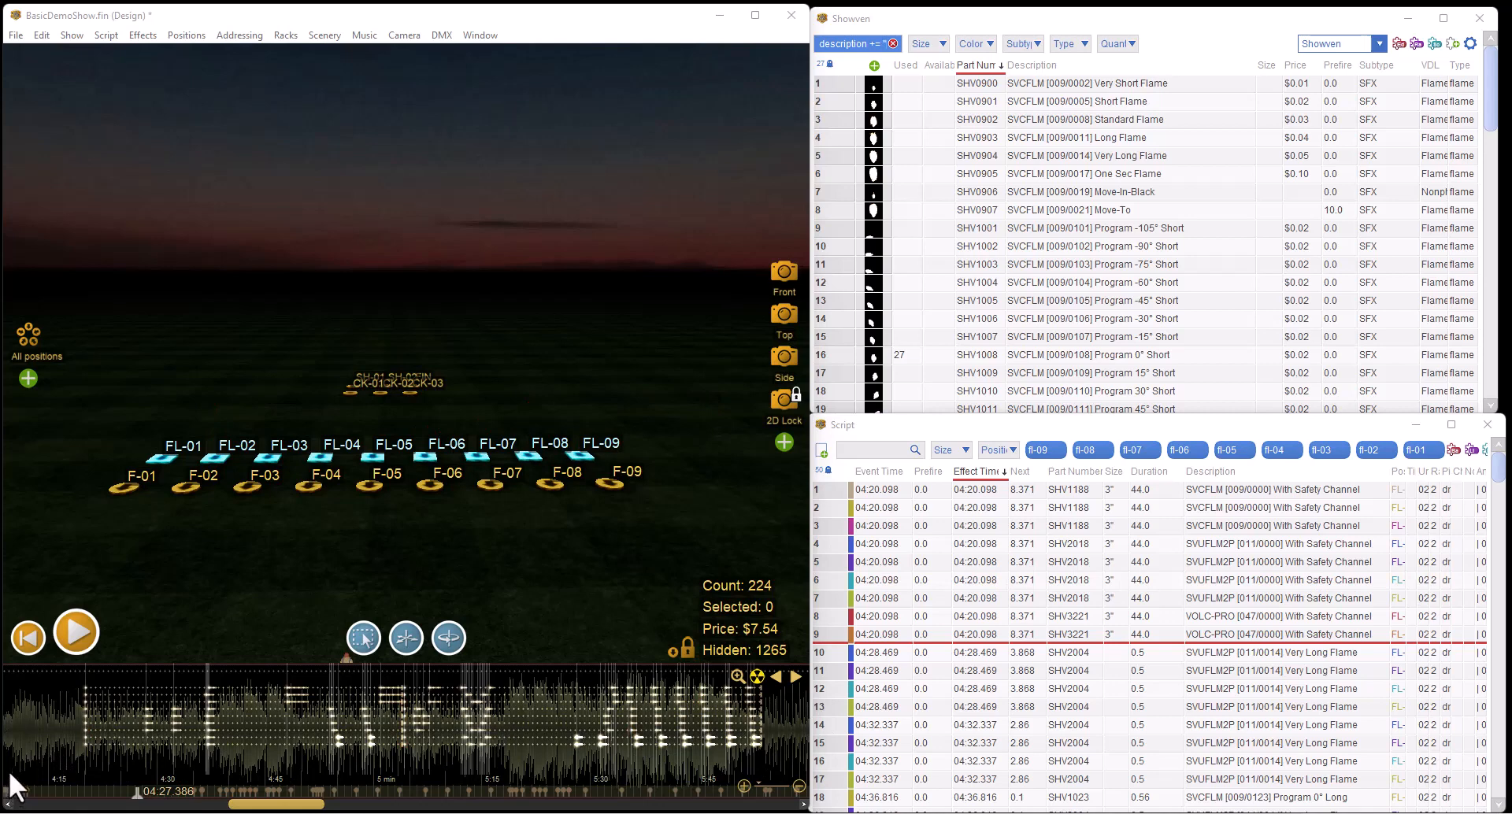
Locate the first script event's SVCFLM With Safety Channel effect (SHV1188) in the effects window and copy it
left_click(86, 690)
left_click(1241, 494)
right_click(1240, 494)
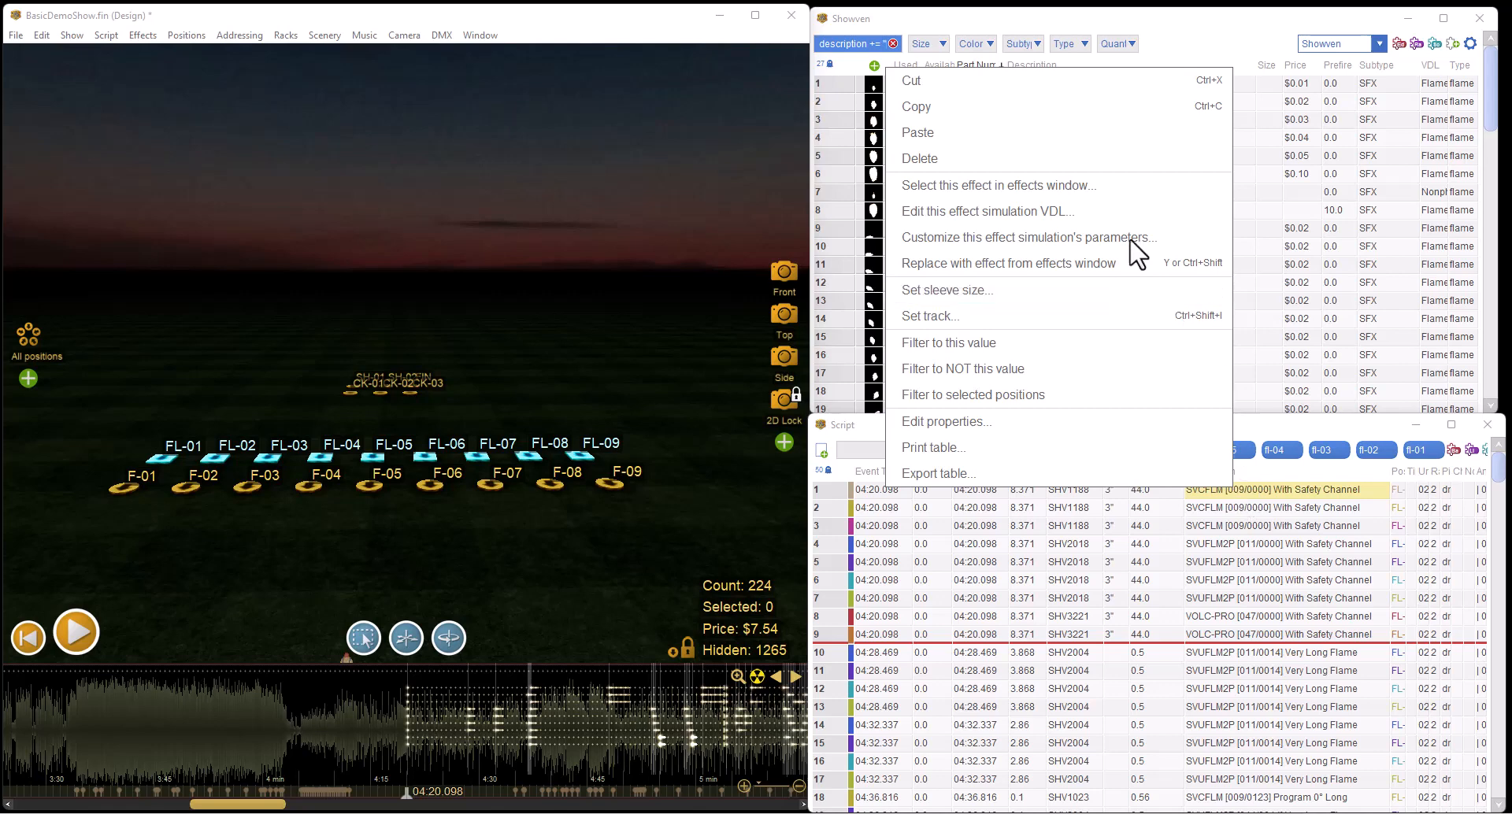
left_click(1102, 195)
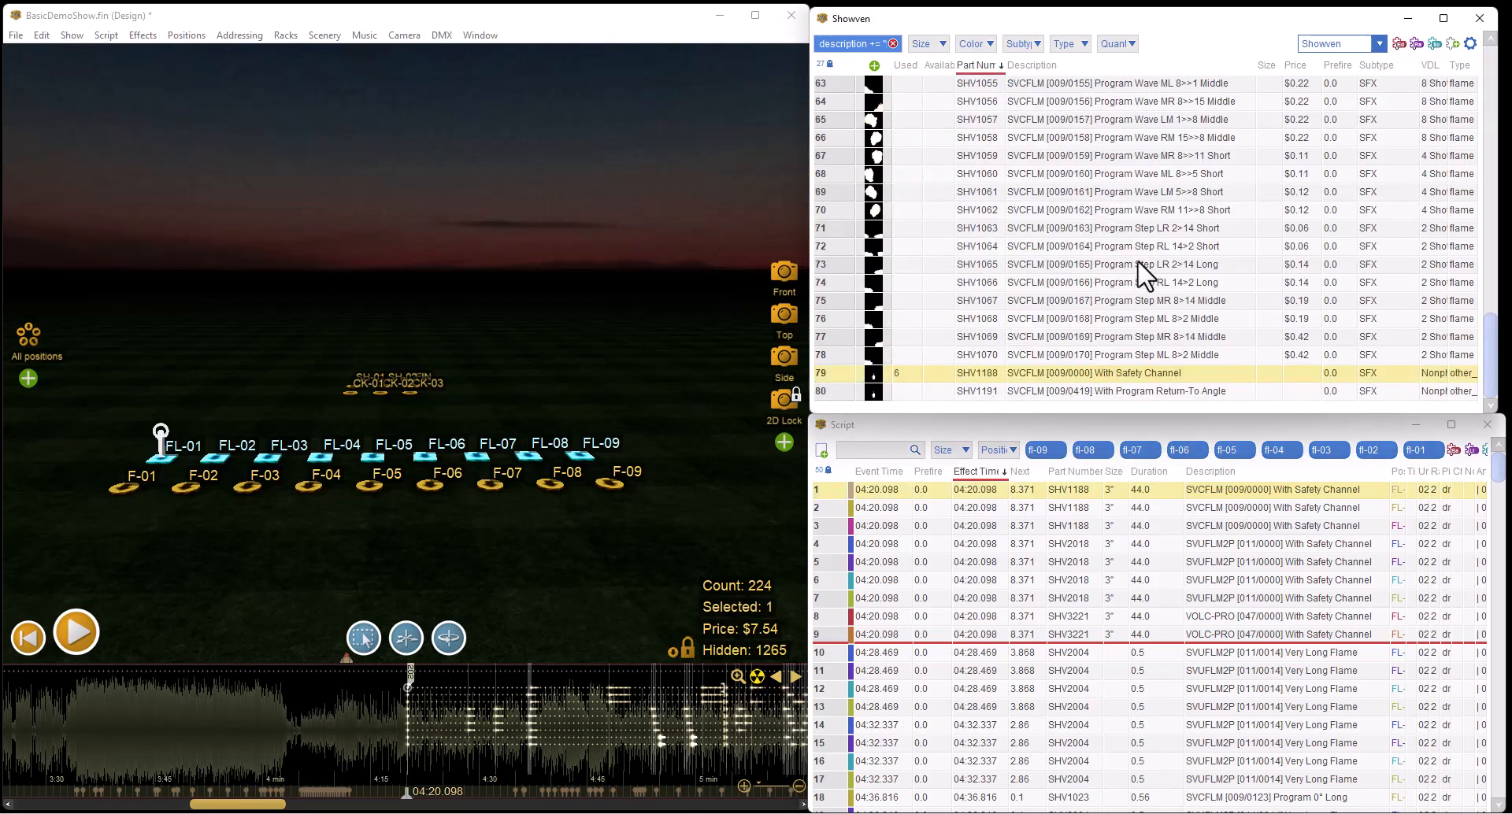
right_click(1075, 392)
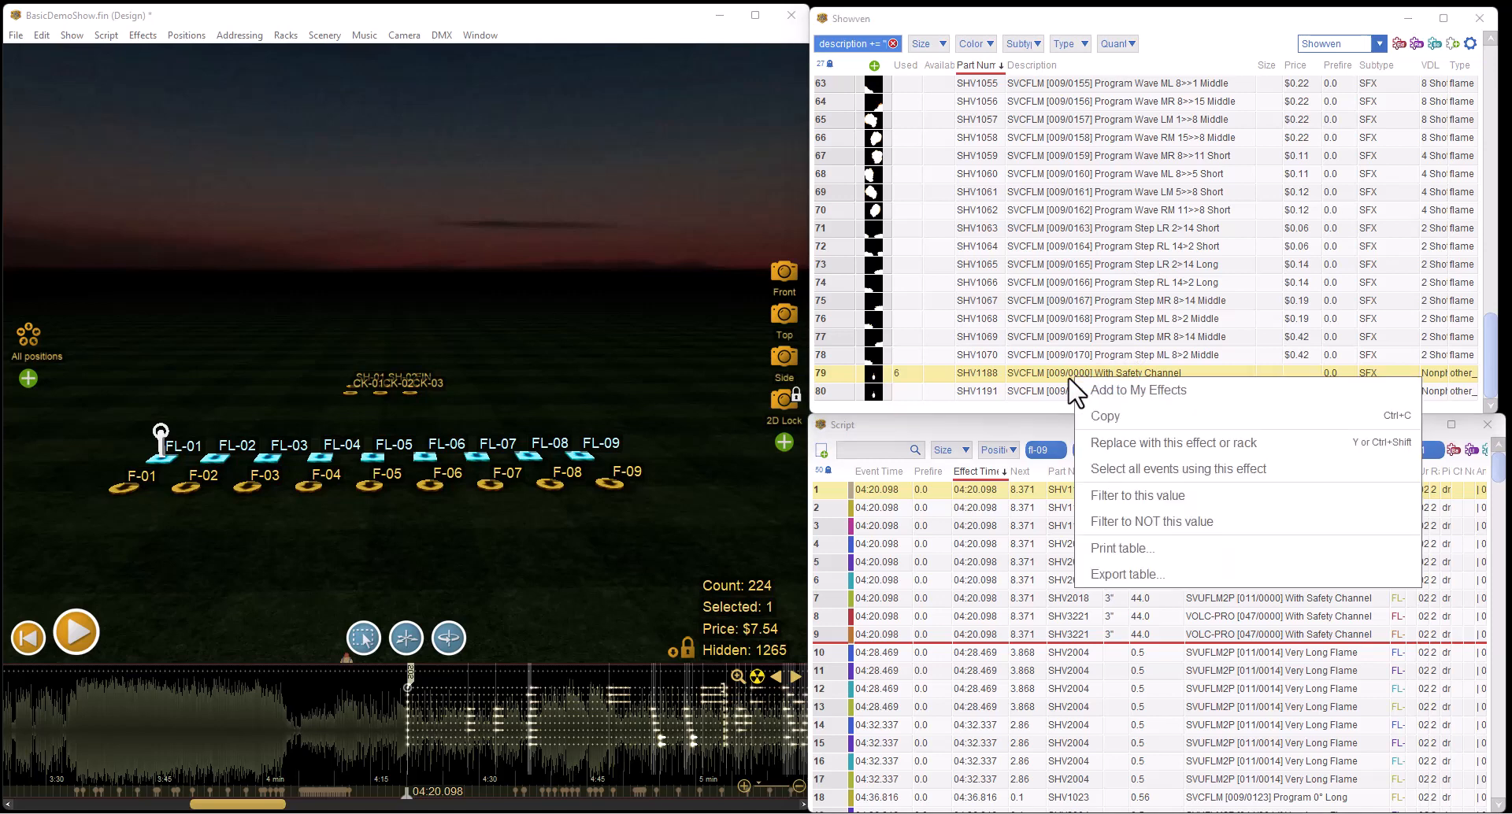
left_click(1118, 411)
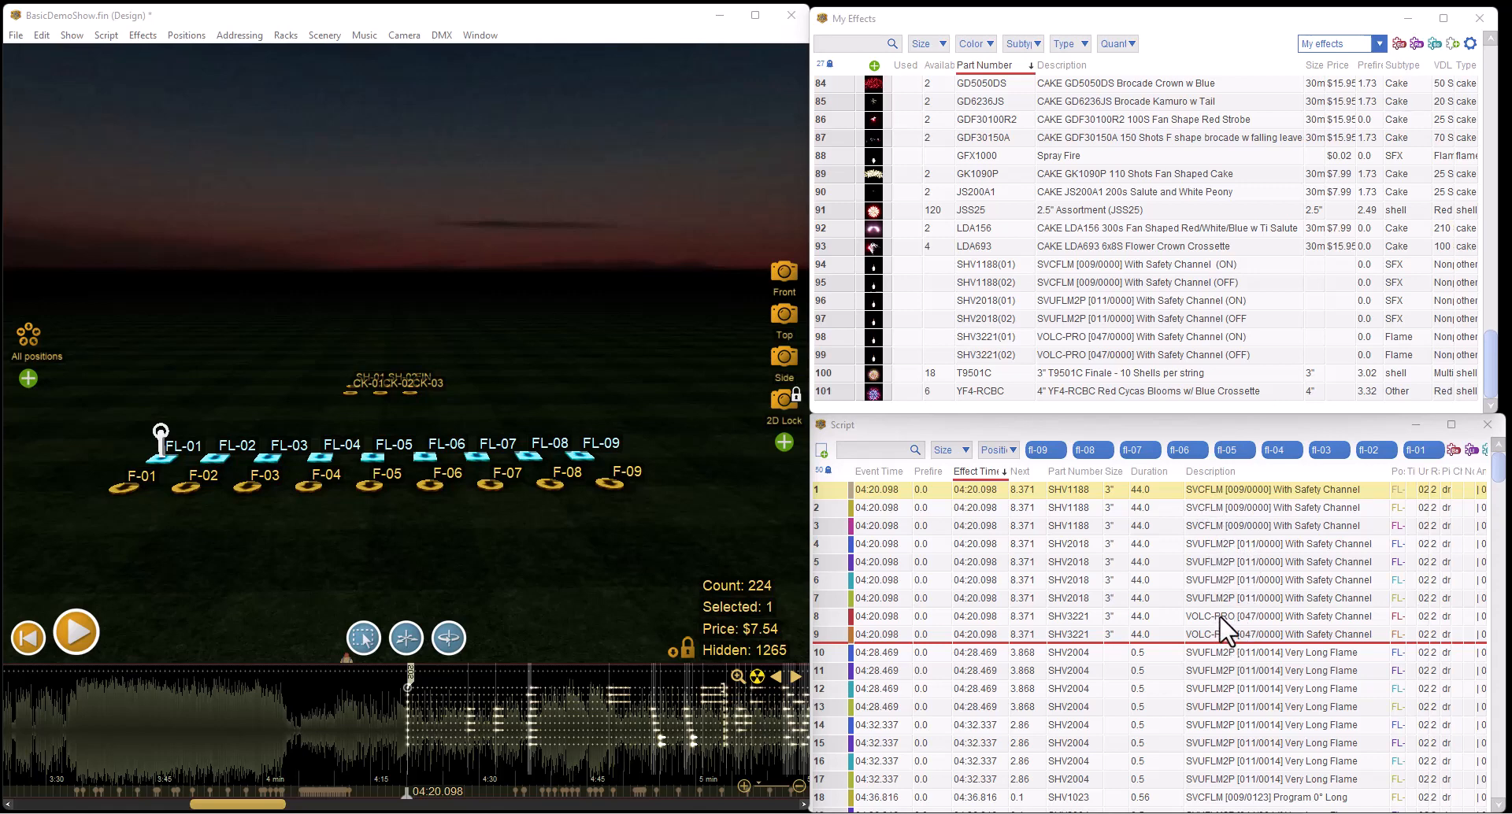
Copy the first script event's SHV1188 effect from the Showven collection and paste it into the My effects collection
right_click(1210, 494)
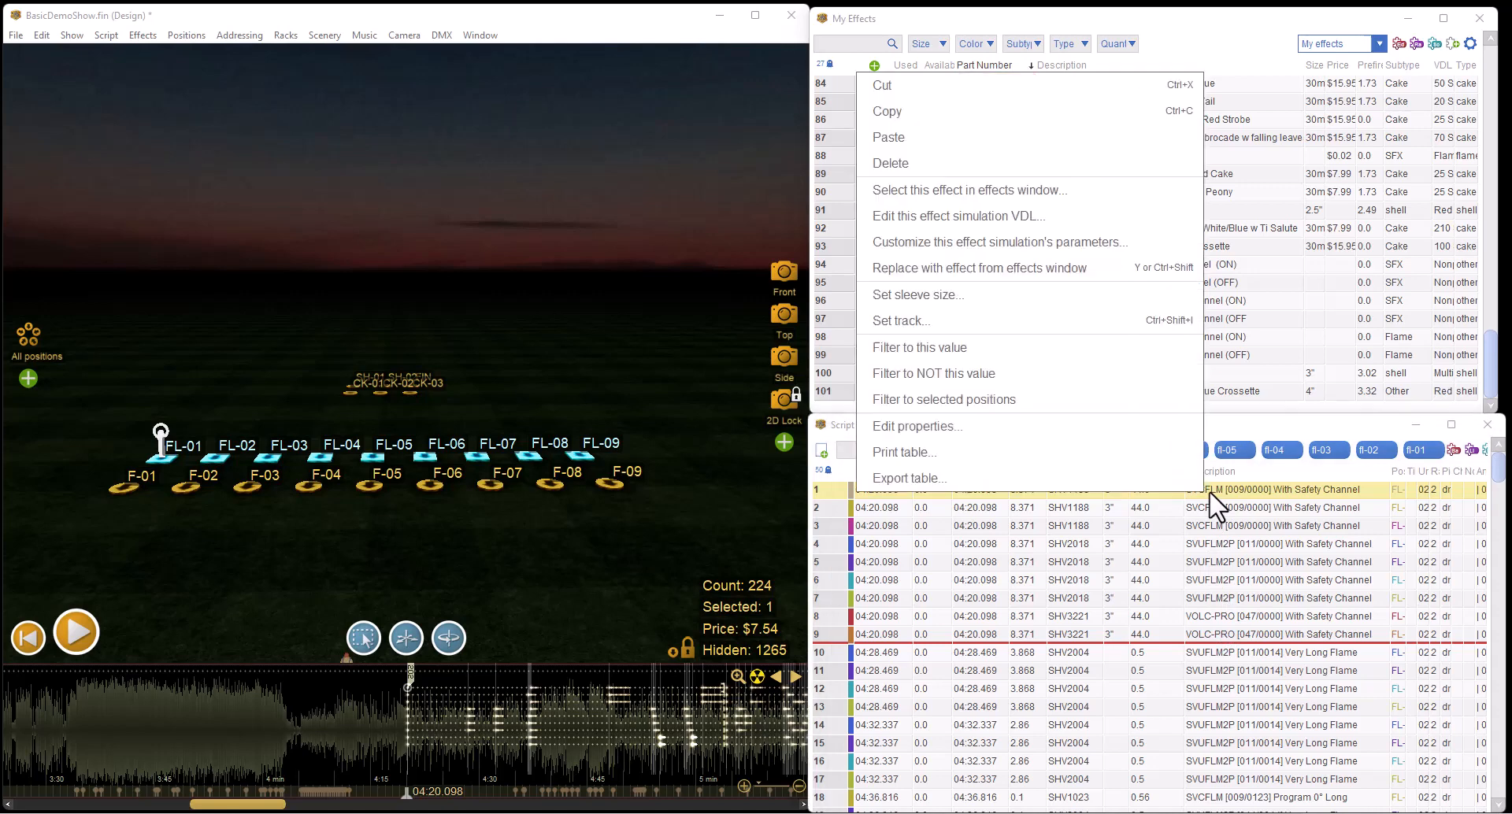
left_click(1029, 197)
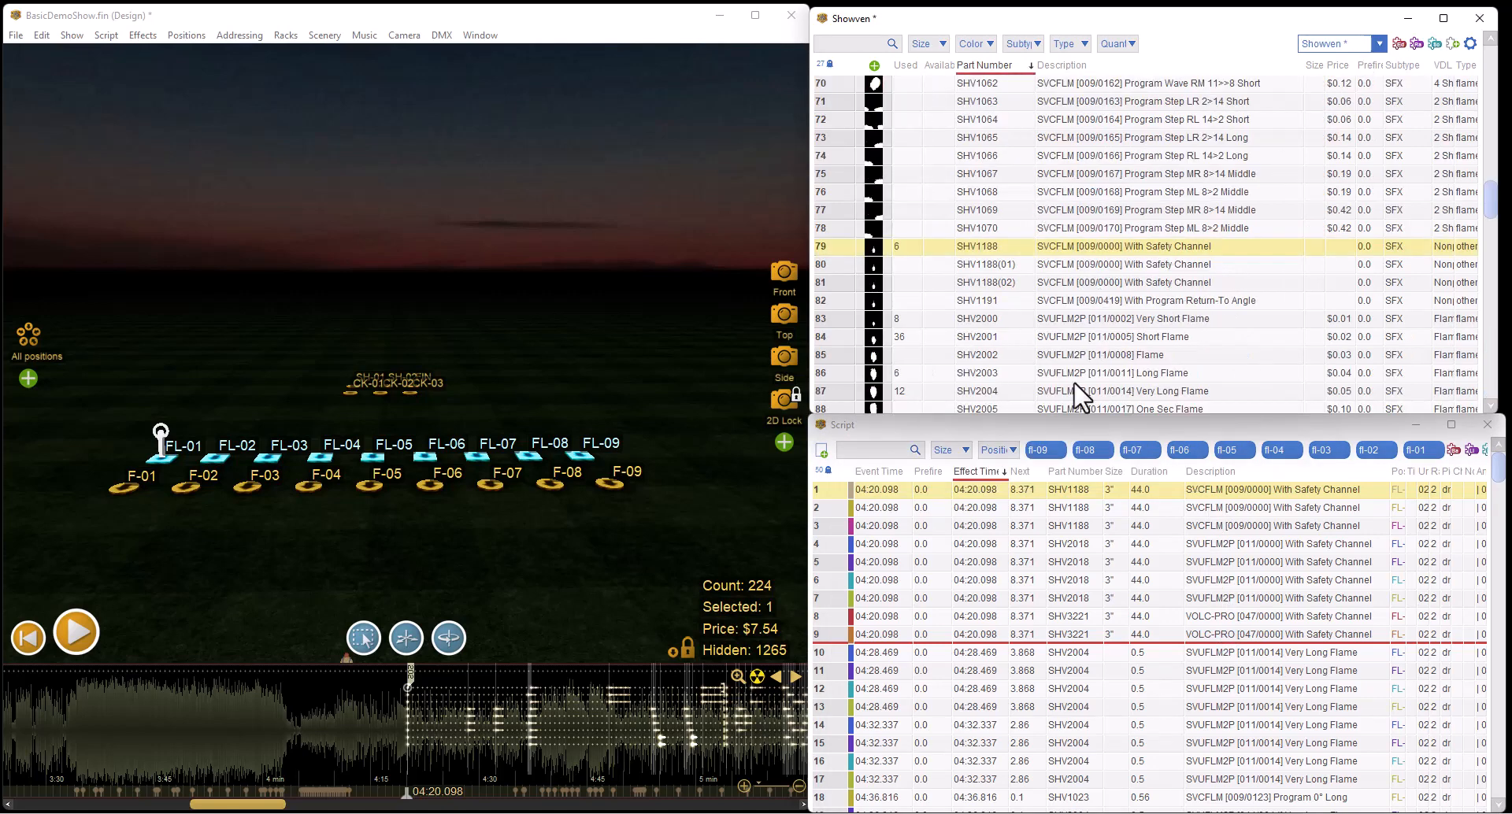
right_click(1118, 256)
left_click(1138, 289)
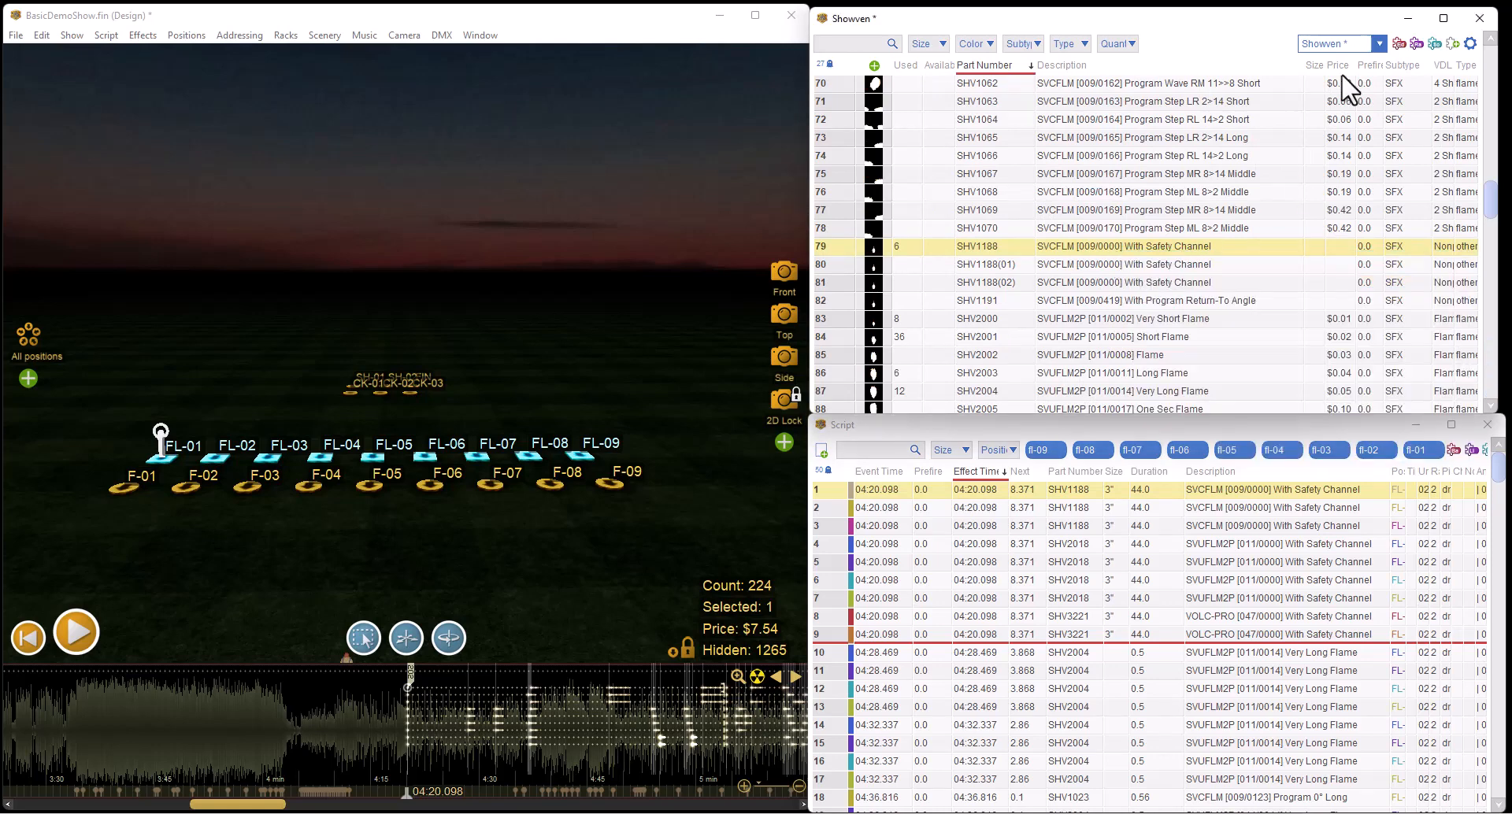
left_click(1378, 43)
left_click(1363, 118)
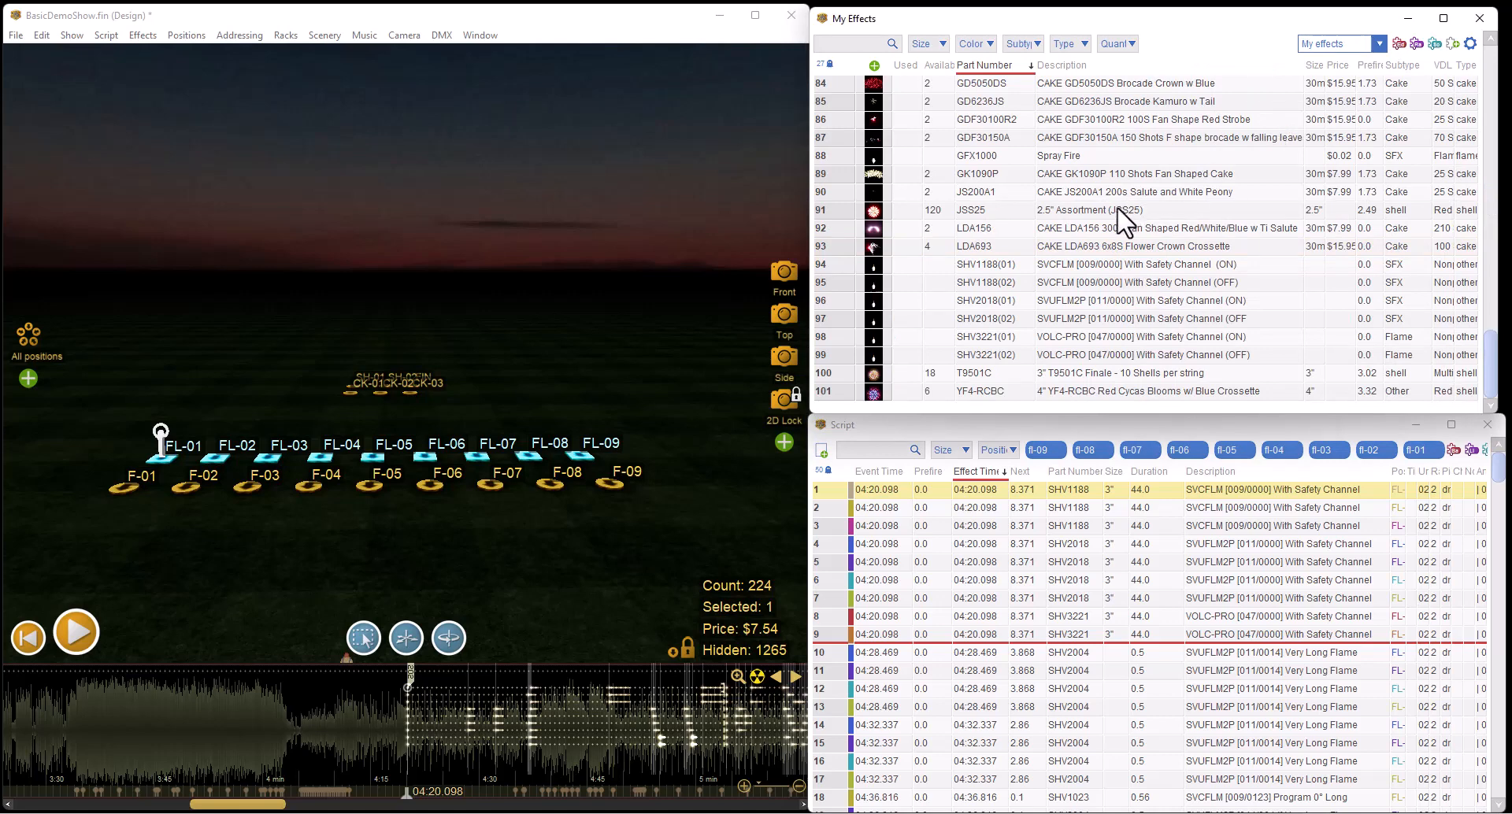
key("ctrl+v")
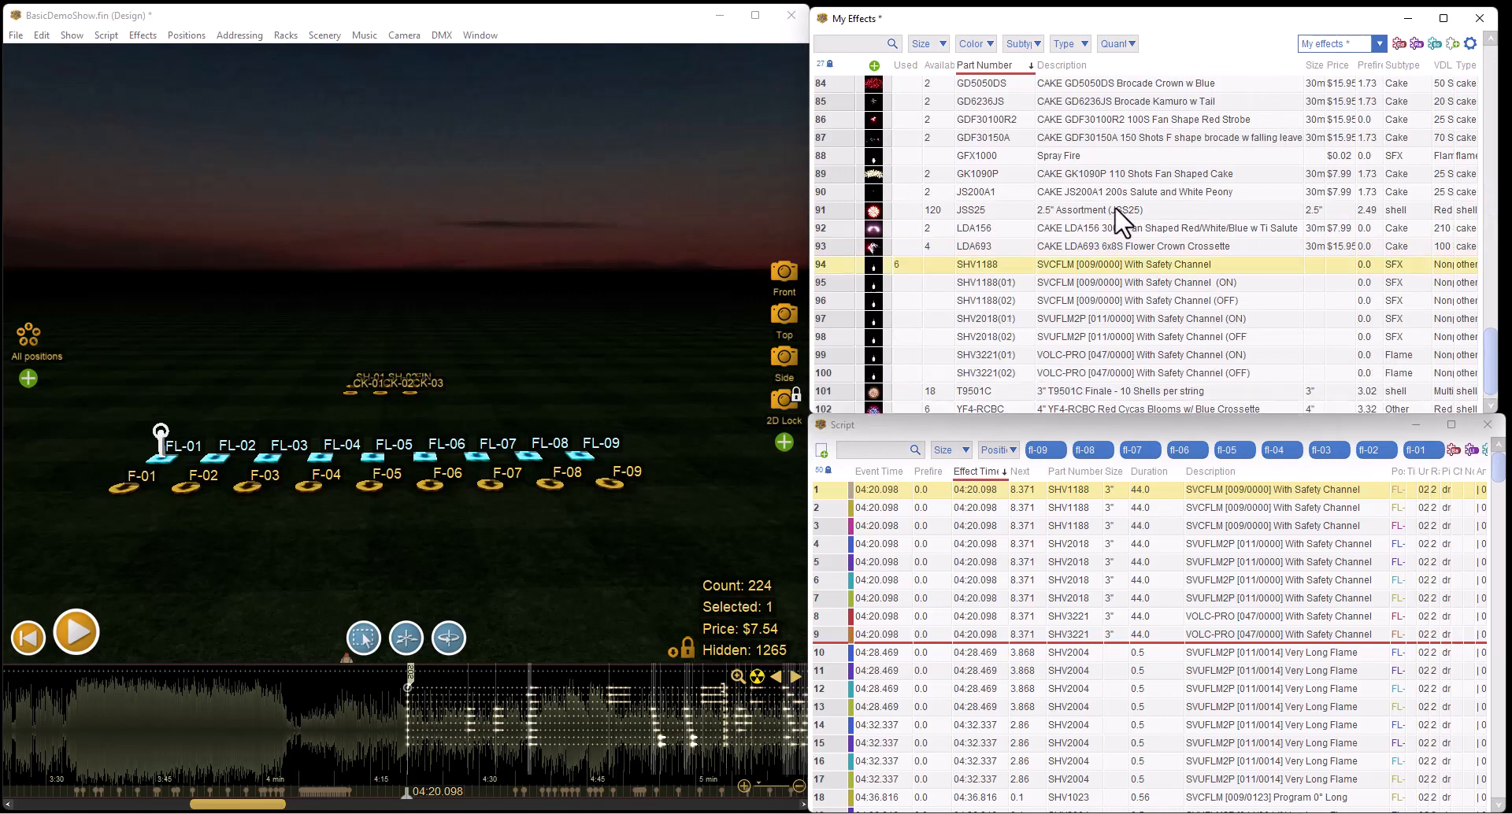
Change the pasted SHV1188 effect's description to "SVCFLM [009/0000] With Safety Channel (DEMO ON)" without updating open shows
double_click(1095, 265)
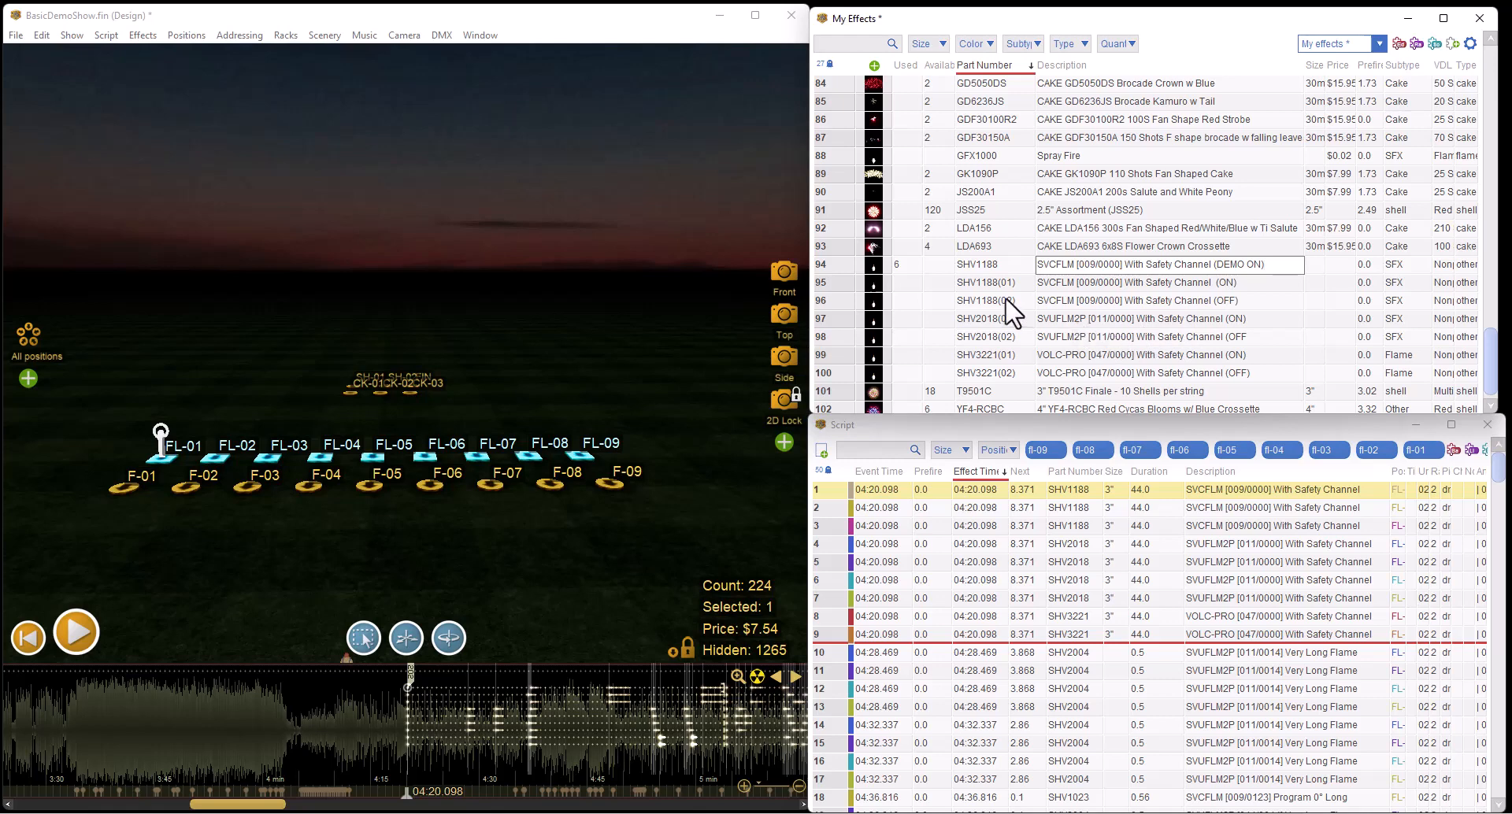
key("Return")
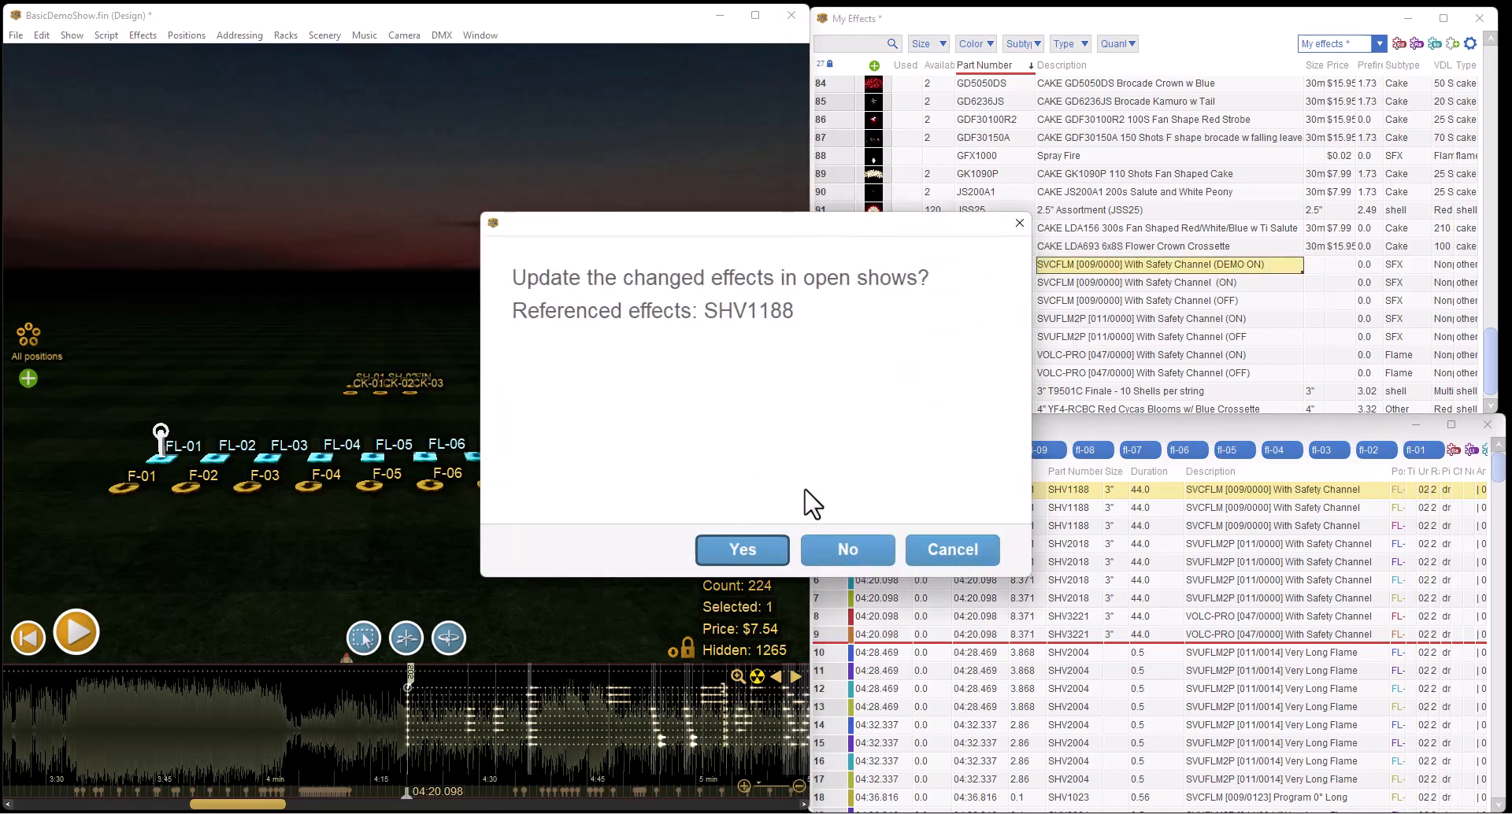
left_click(811, 545)
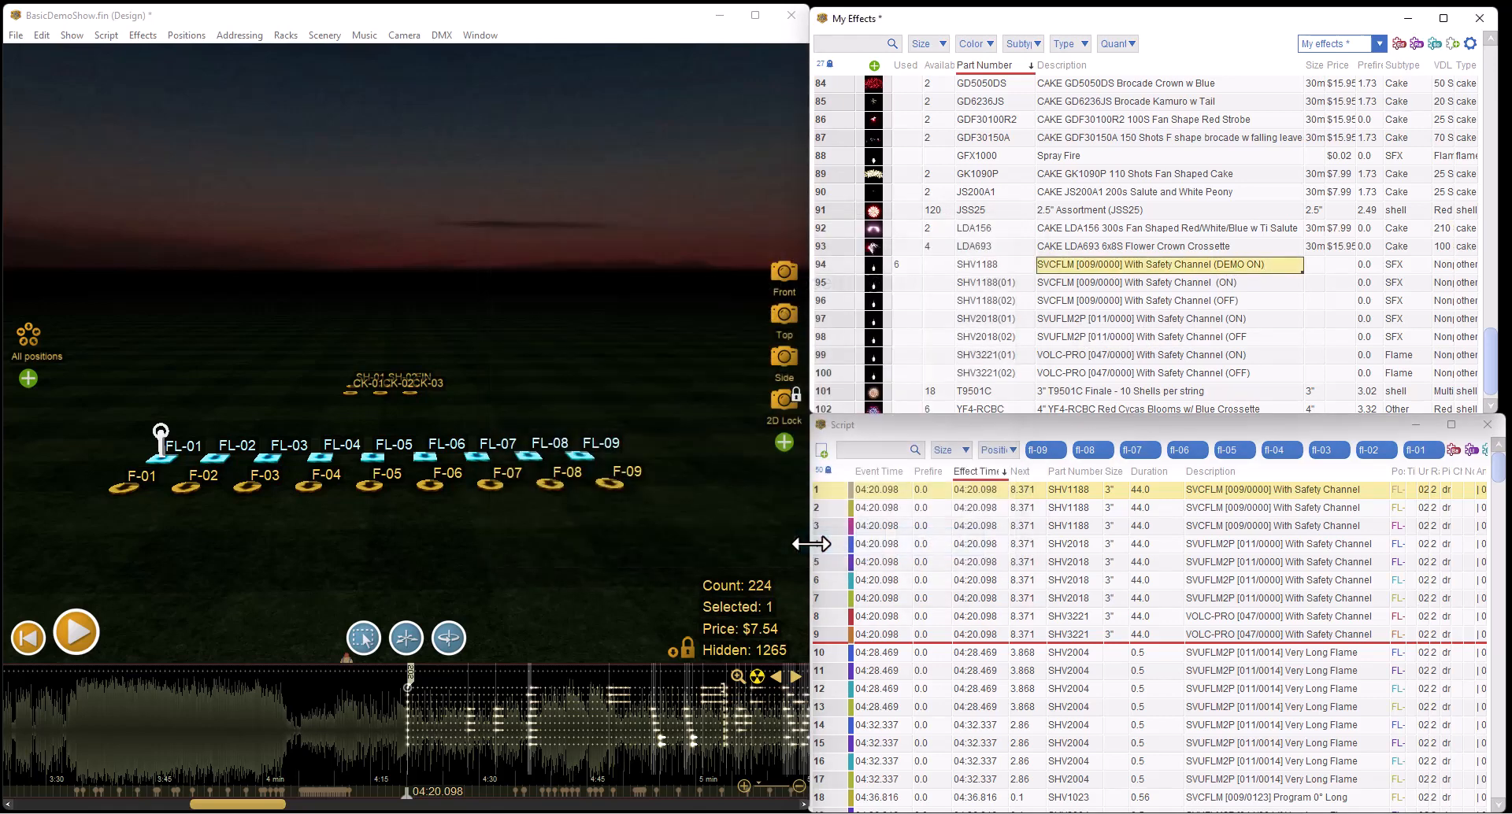
Duplicate the DEMO ON effect in My effects and describe the copy as "SVCFLM [009/0000] With Safety Channel (DEMO OFF)"
left_click(975, 268)
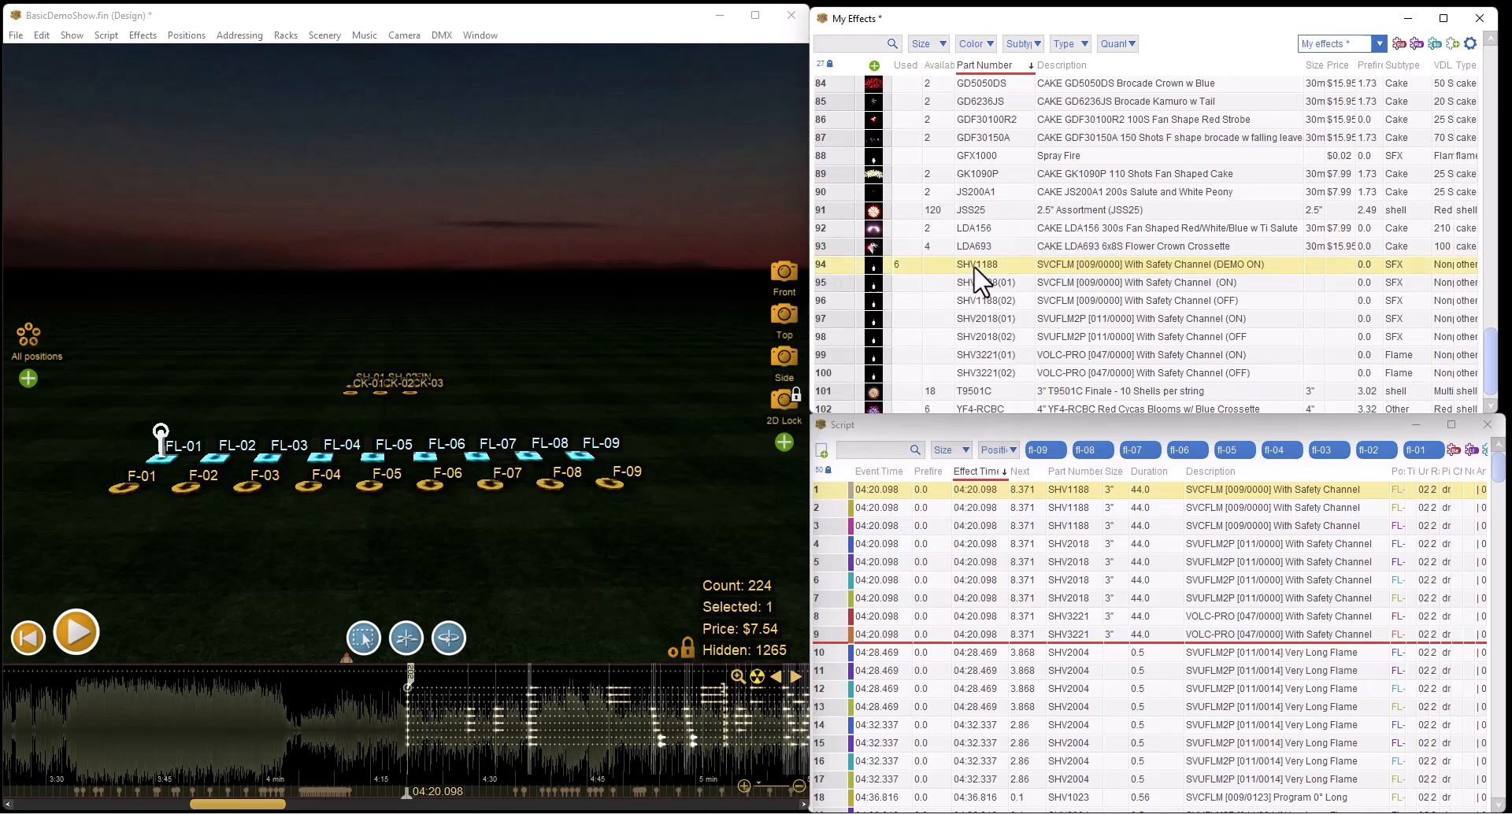
key("ctrl+v")
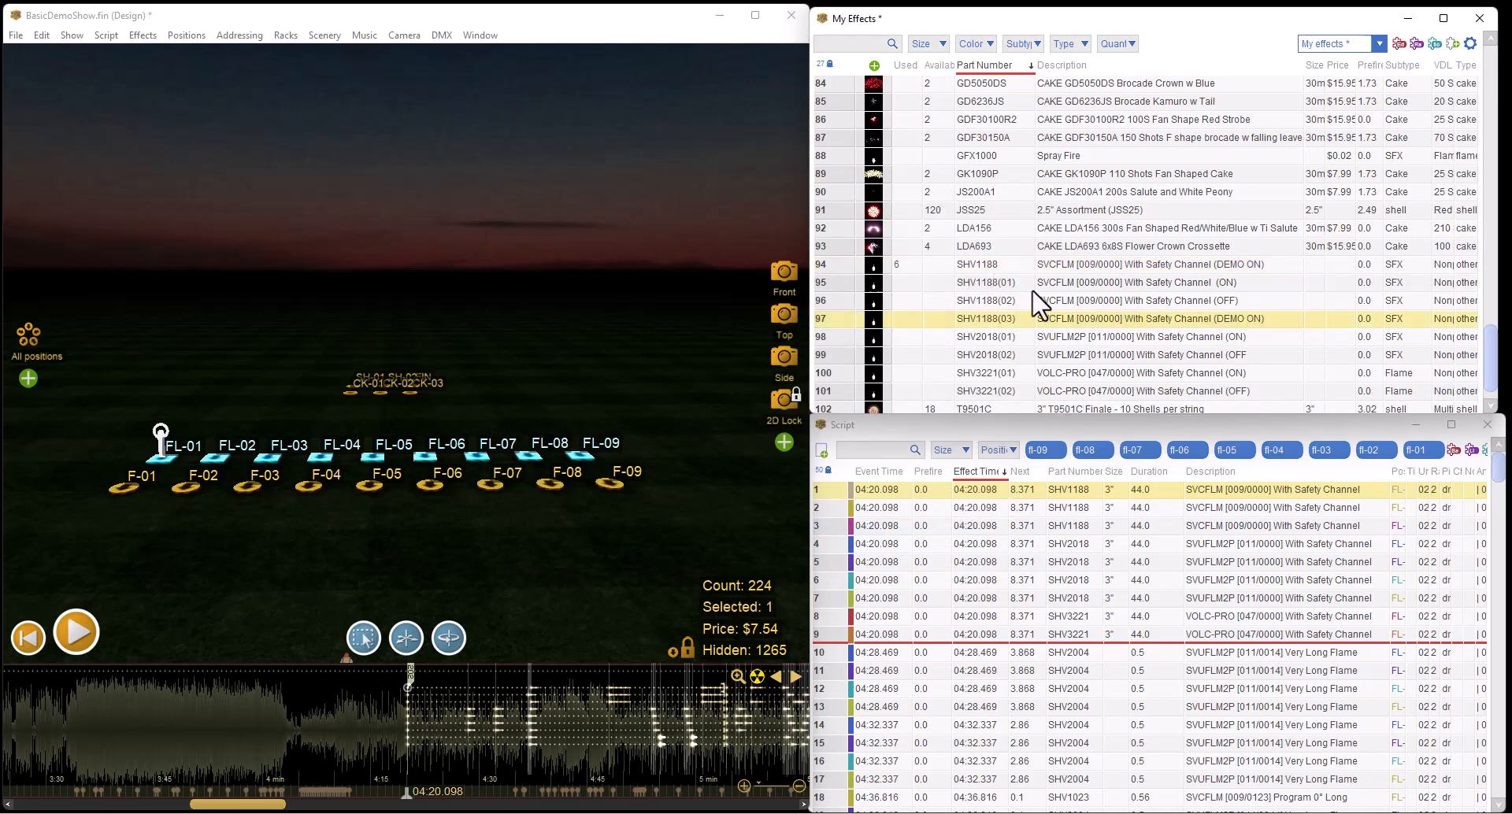
double_click(1252, 321)
left_click(1252, 320)
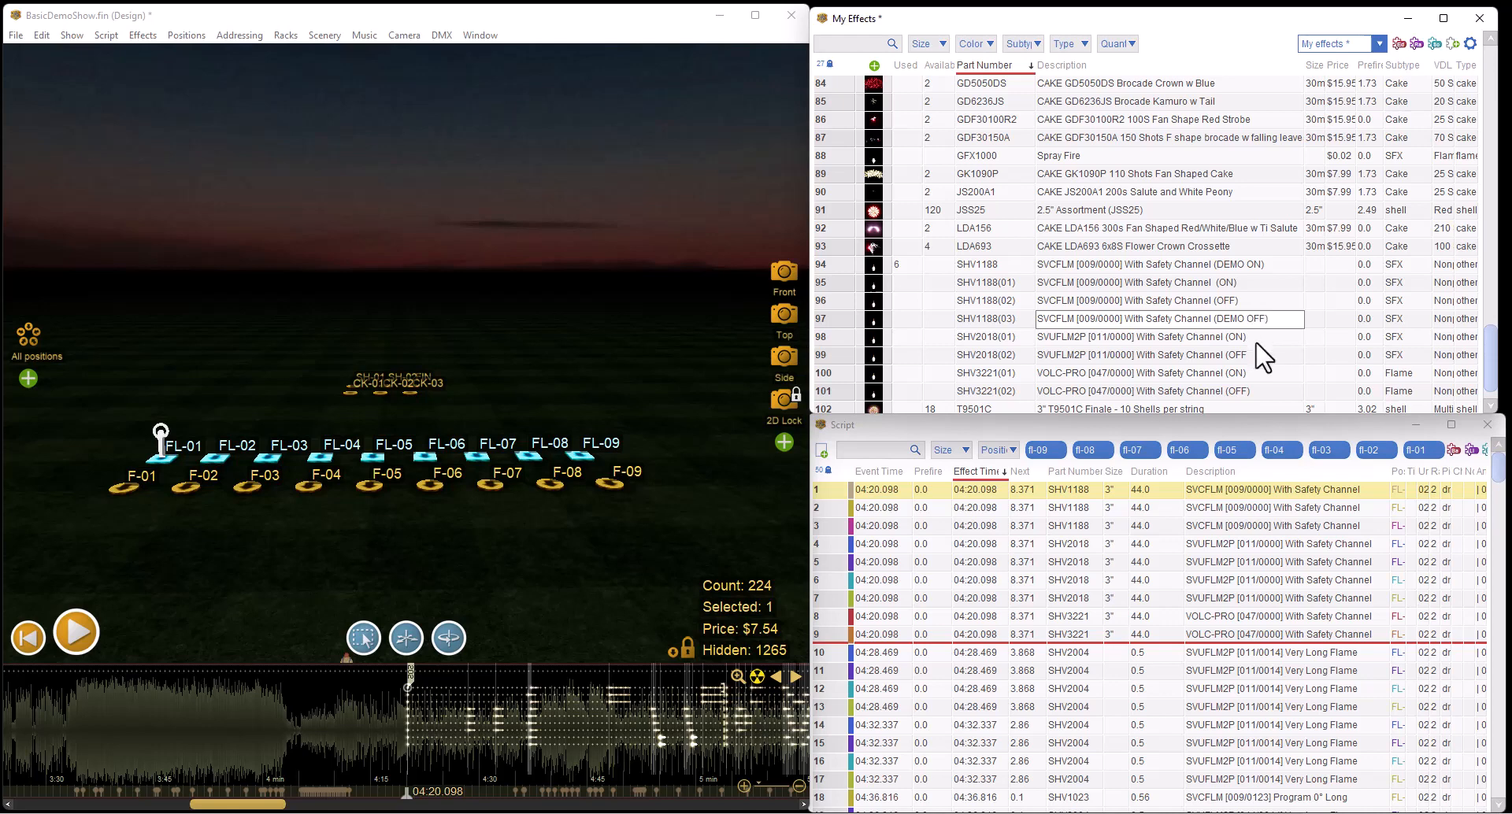
left_click(1256, 342)
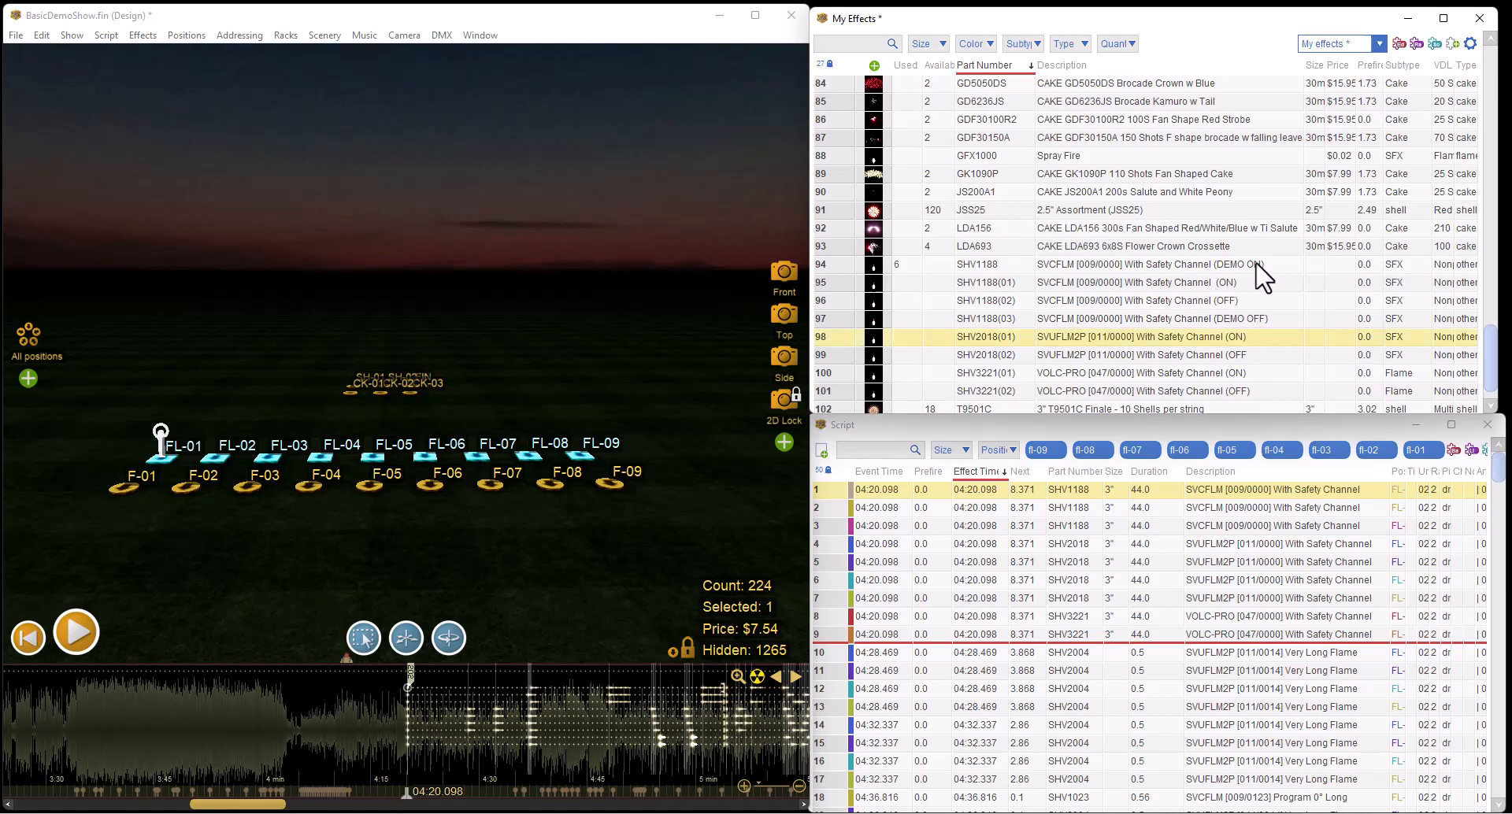
Open the DEMO ON effect from the effects window for DMX editing and examine its fixture and channel settings
left_click(1155, 266)
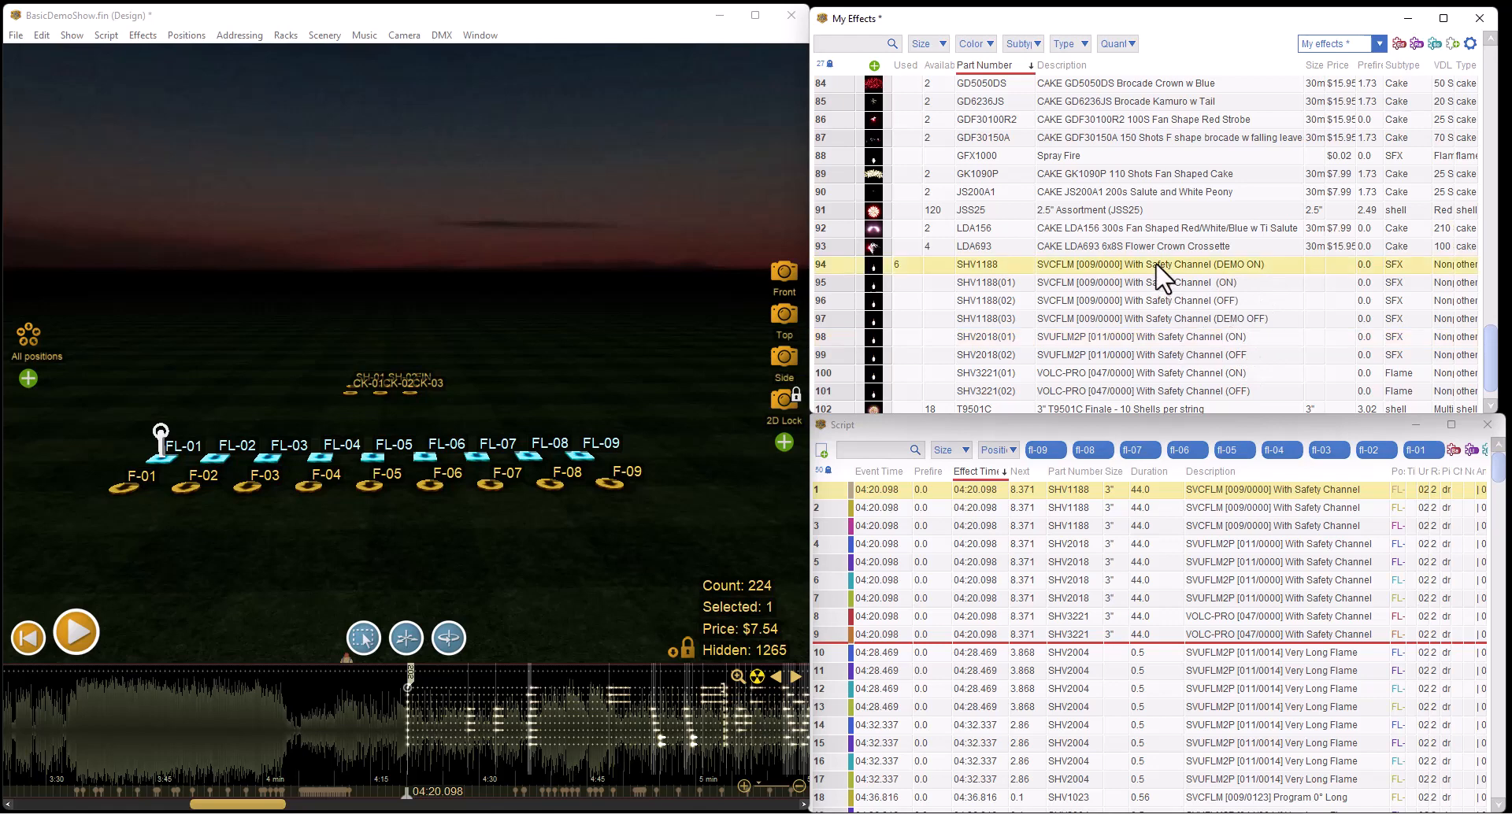
left_click(440, 36)
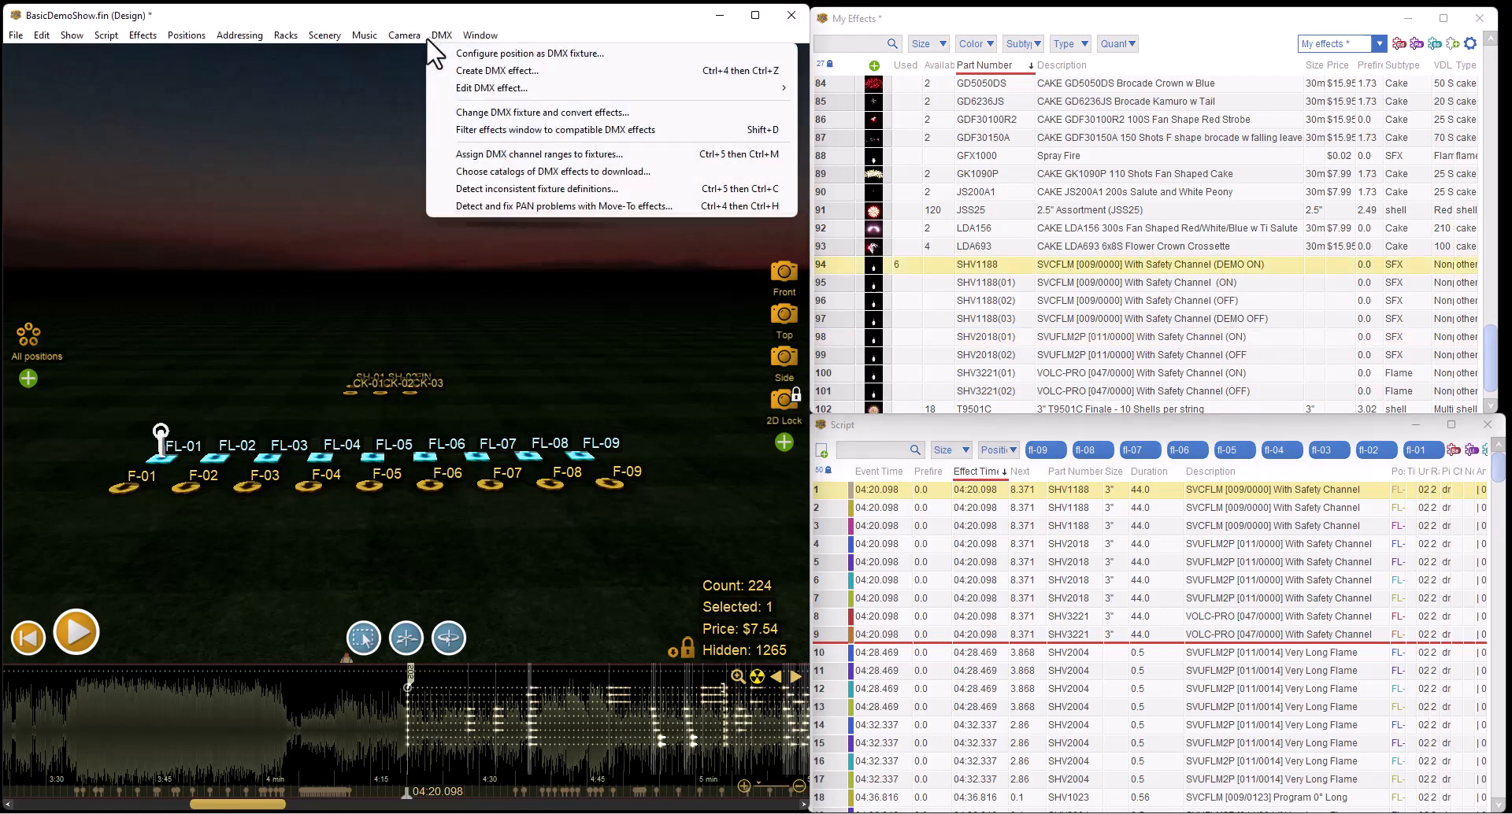
mouse_move(468, 89)
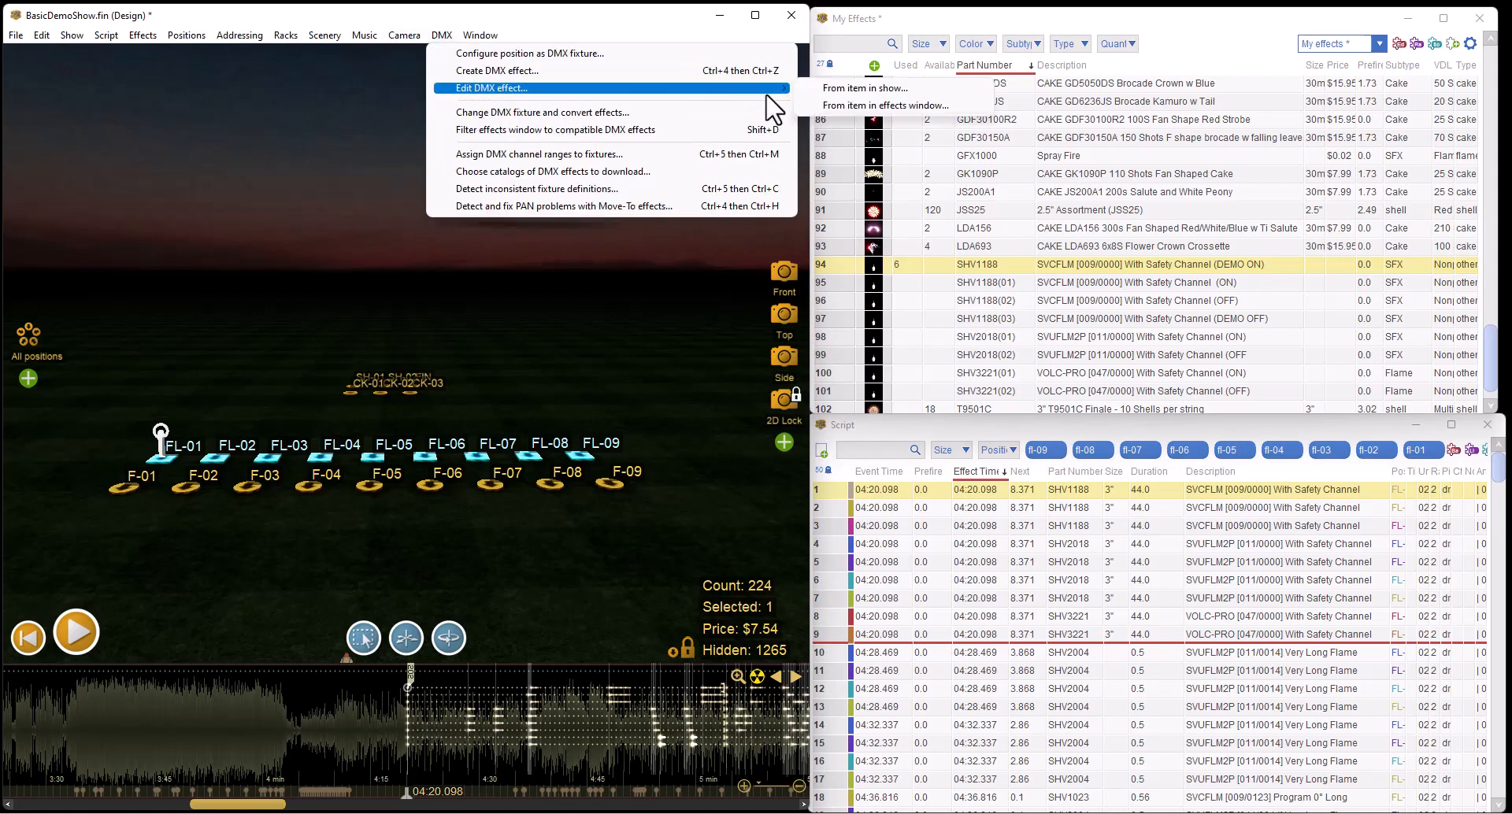
left_click(857, 102)
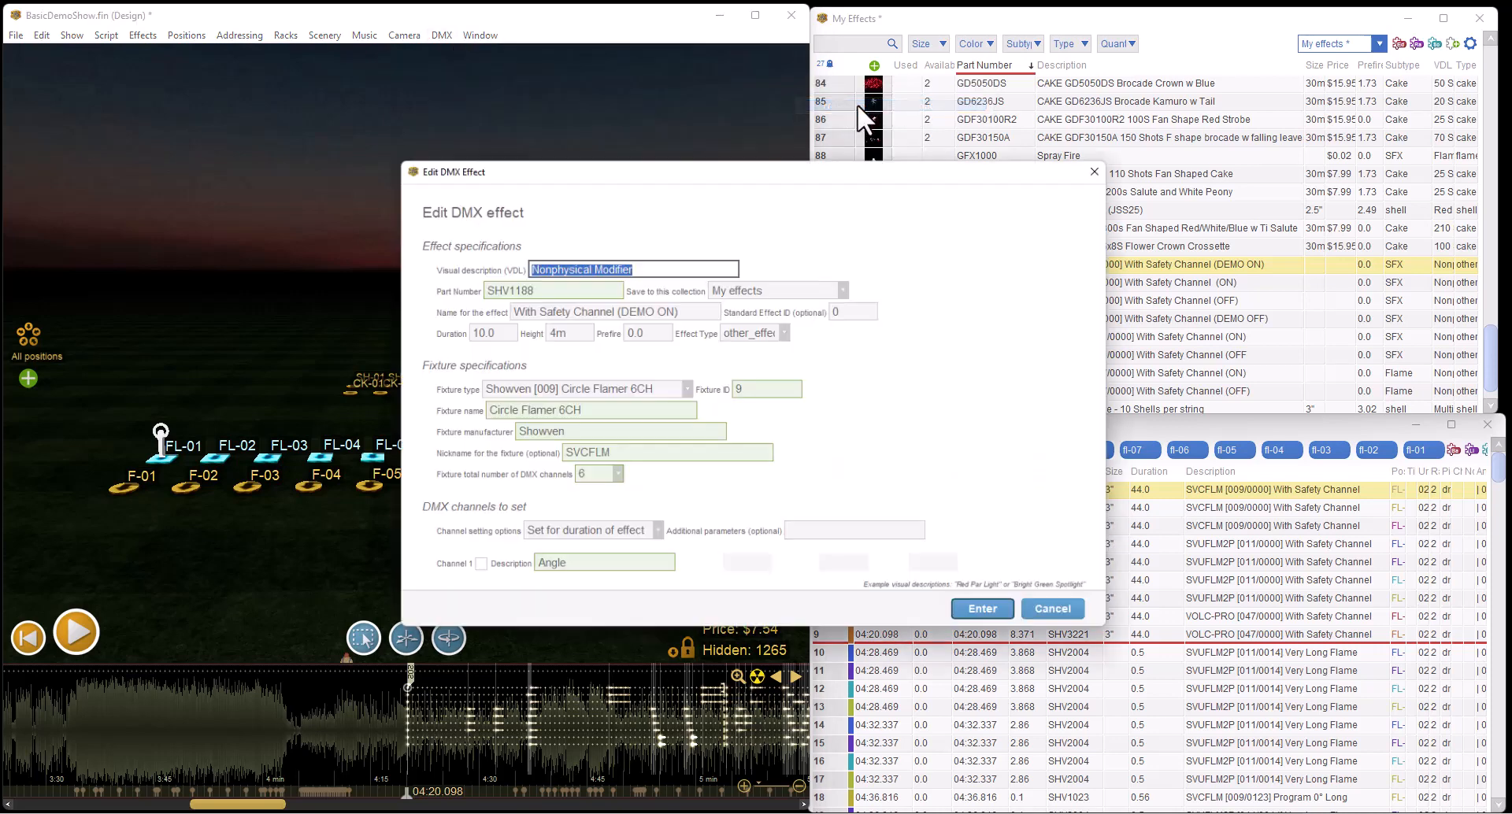
left_click_drag(757, 166, 695, 73)
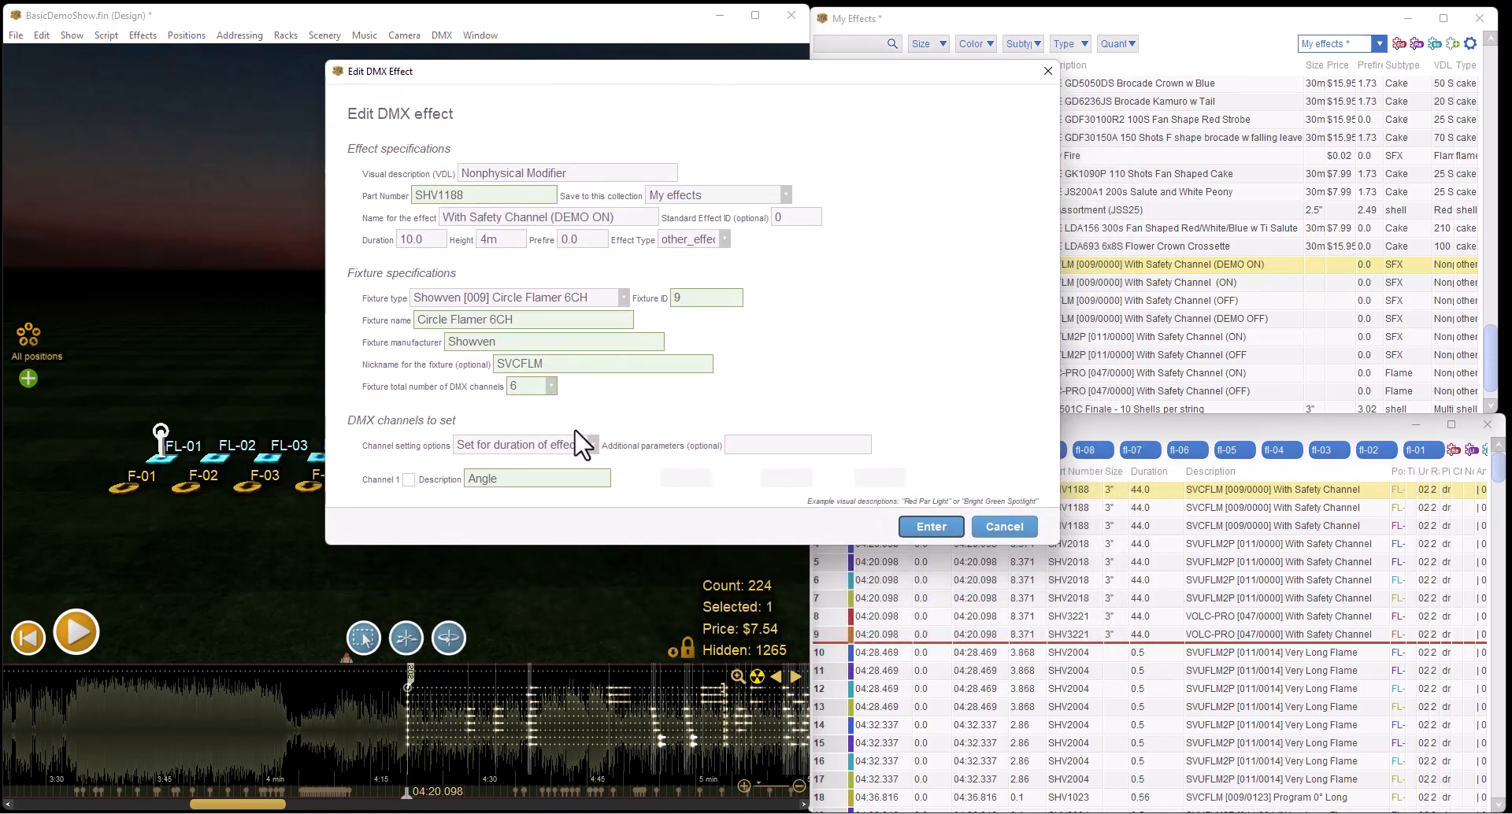
scroll(907, 233, "down", 2)
scroll(904, 236, "down", 5)
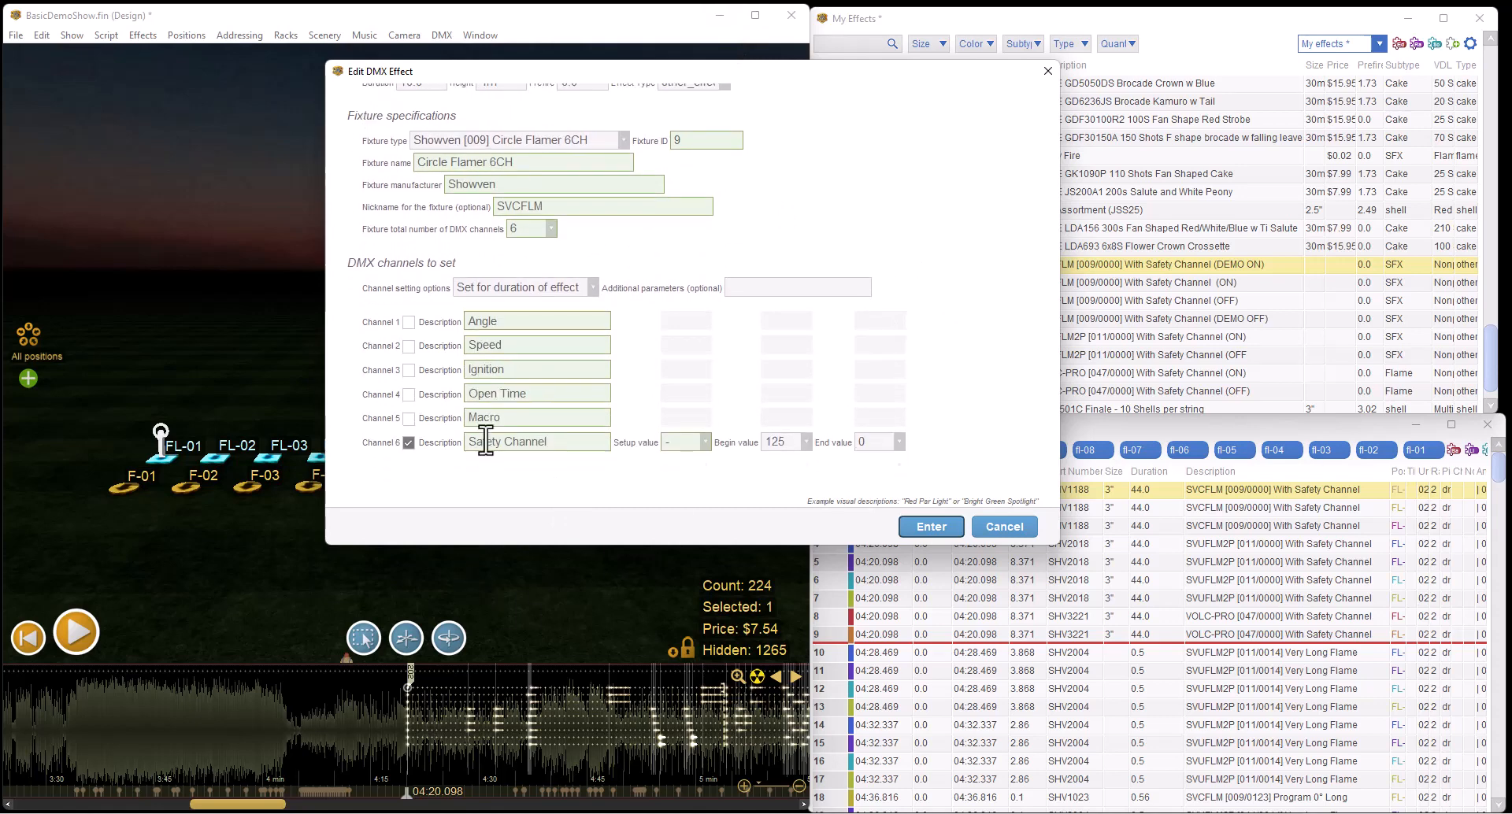
scroll(560, 283, "up", 3)
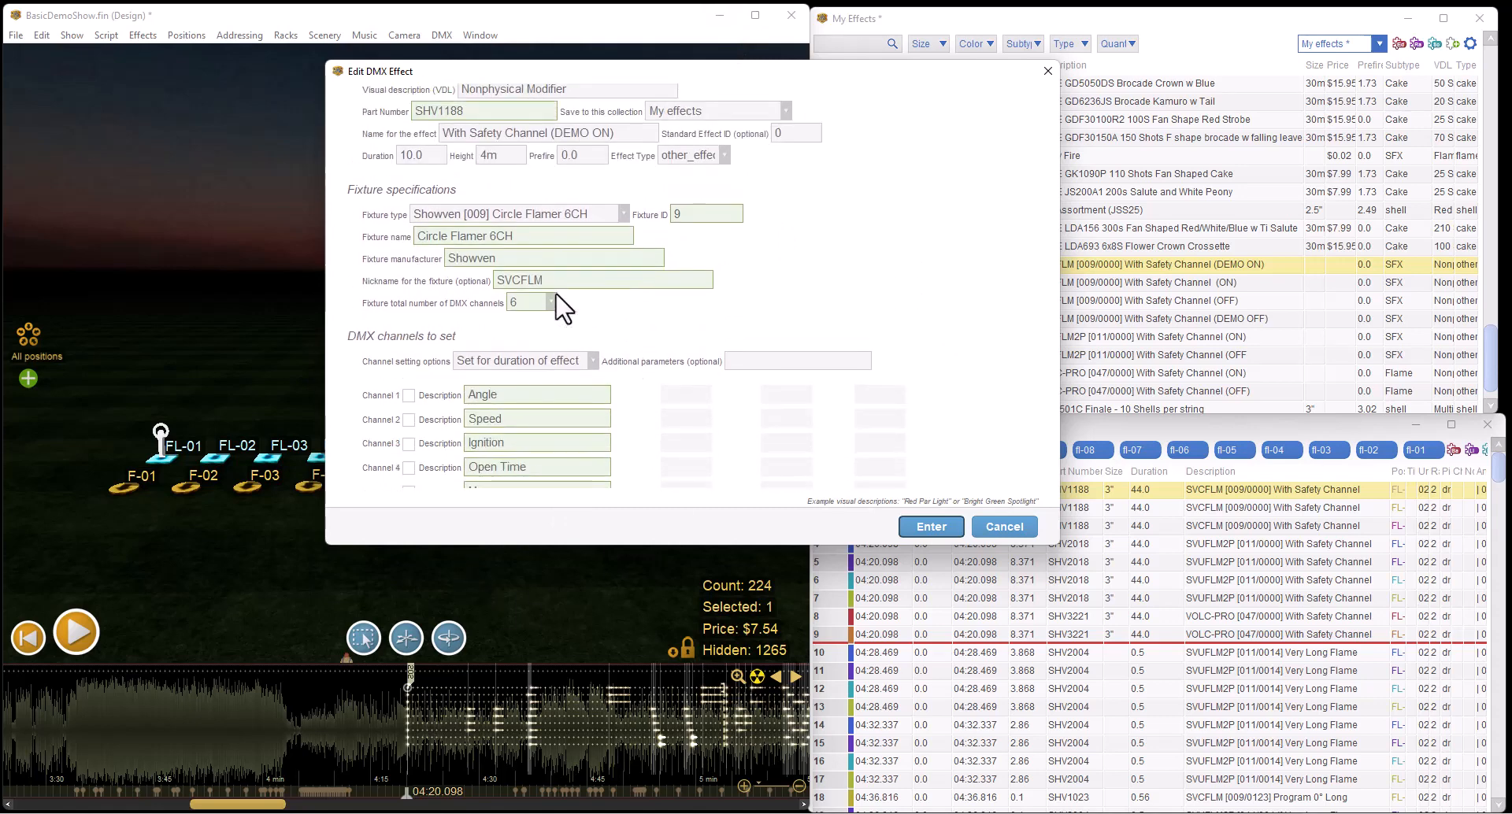
scroll(662, 299, "down", 2)
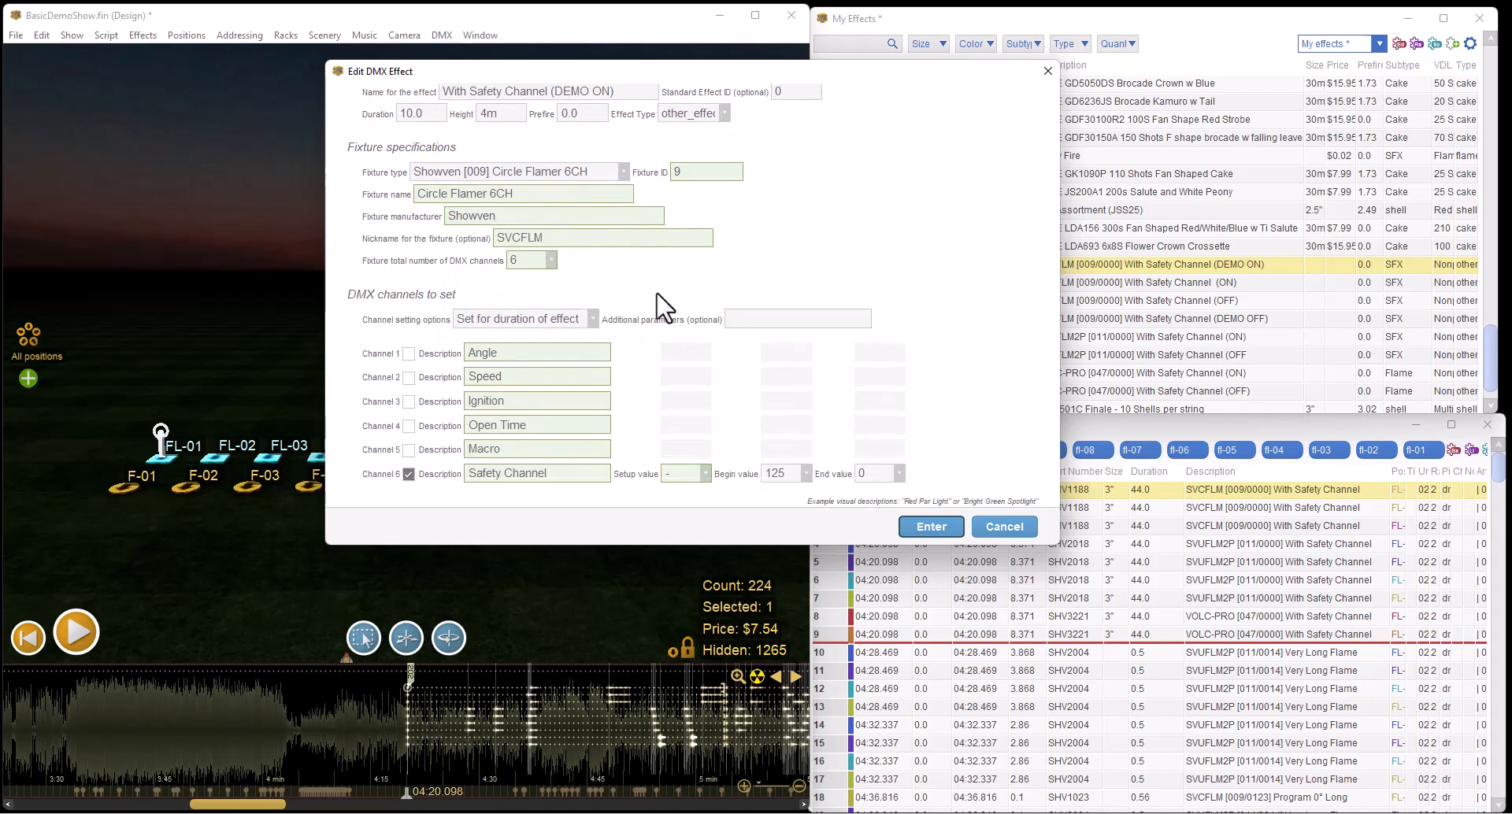
scroll(664, 305, "down", 5)
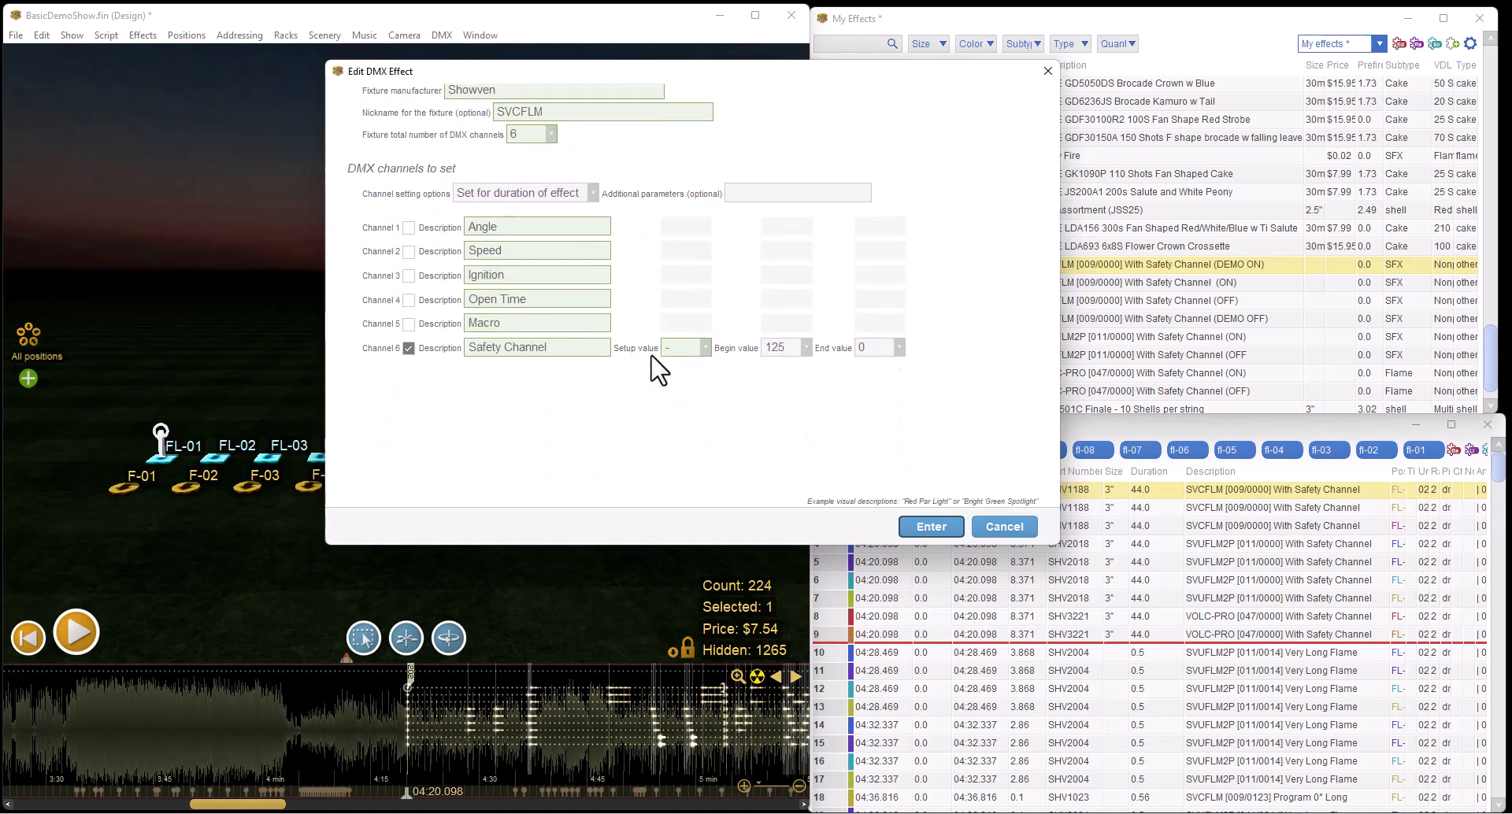
scroll(539, 356, "up", 3)
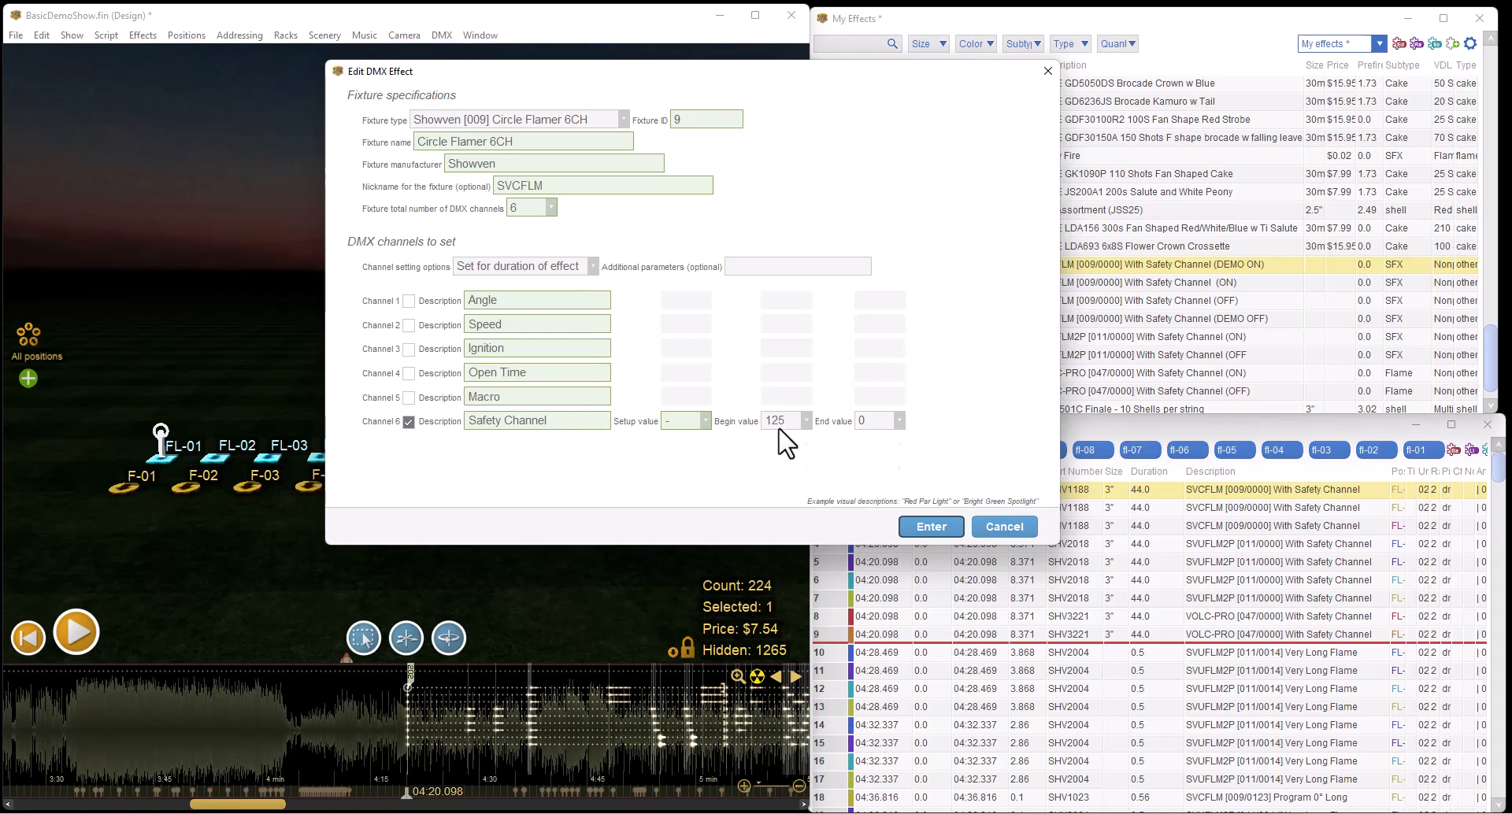
Change the DMX channel setting option to Set forever and enable channel 6, Safety Channel
left_click(596, 268)
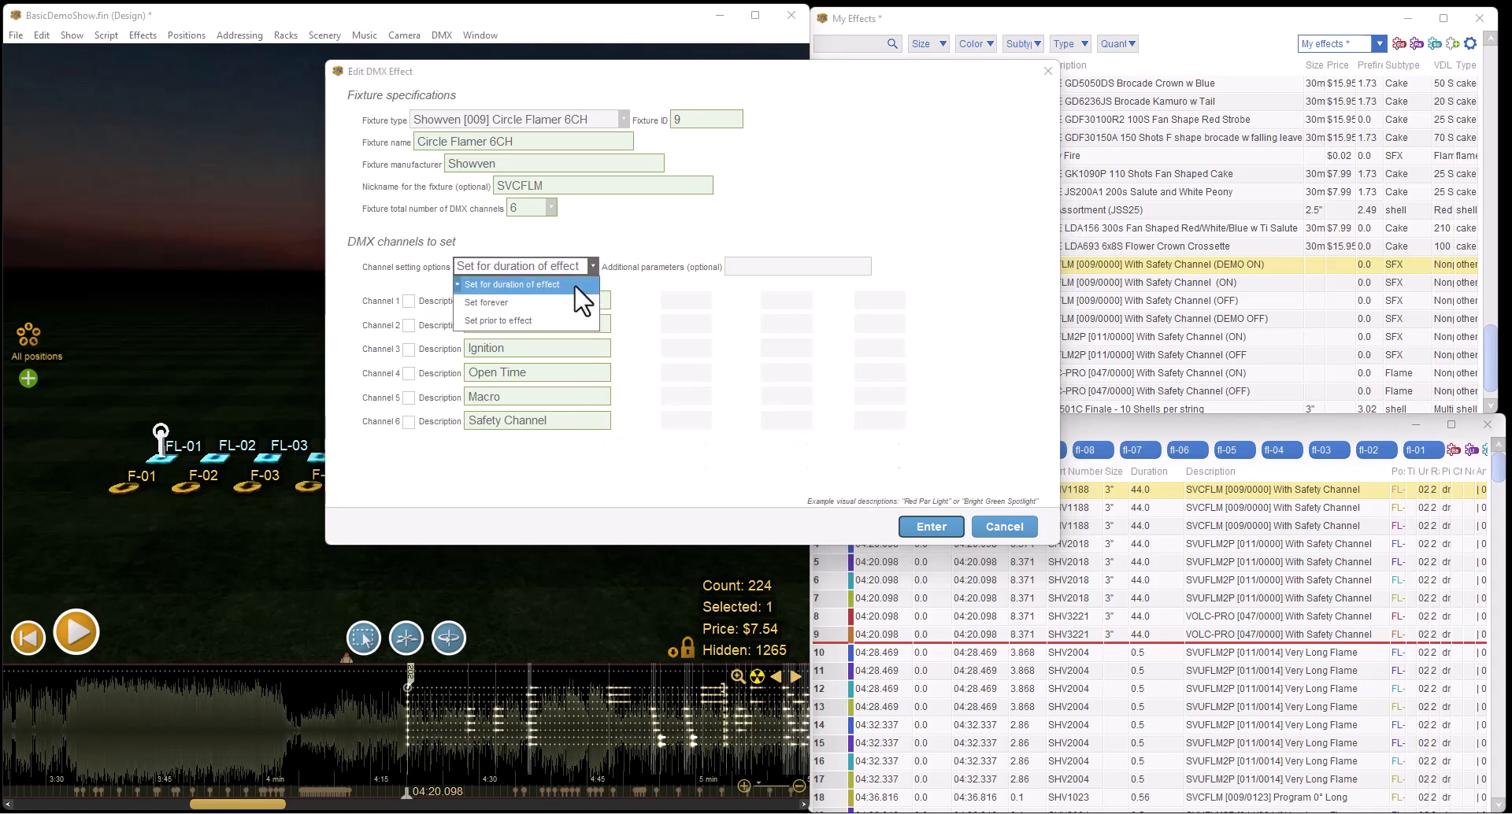
left_click(565, 303)
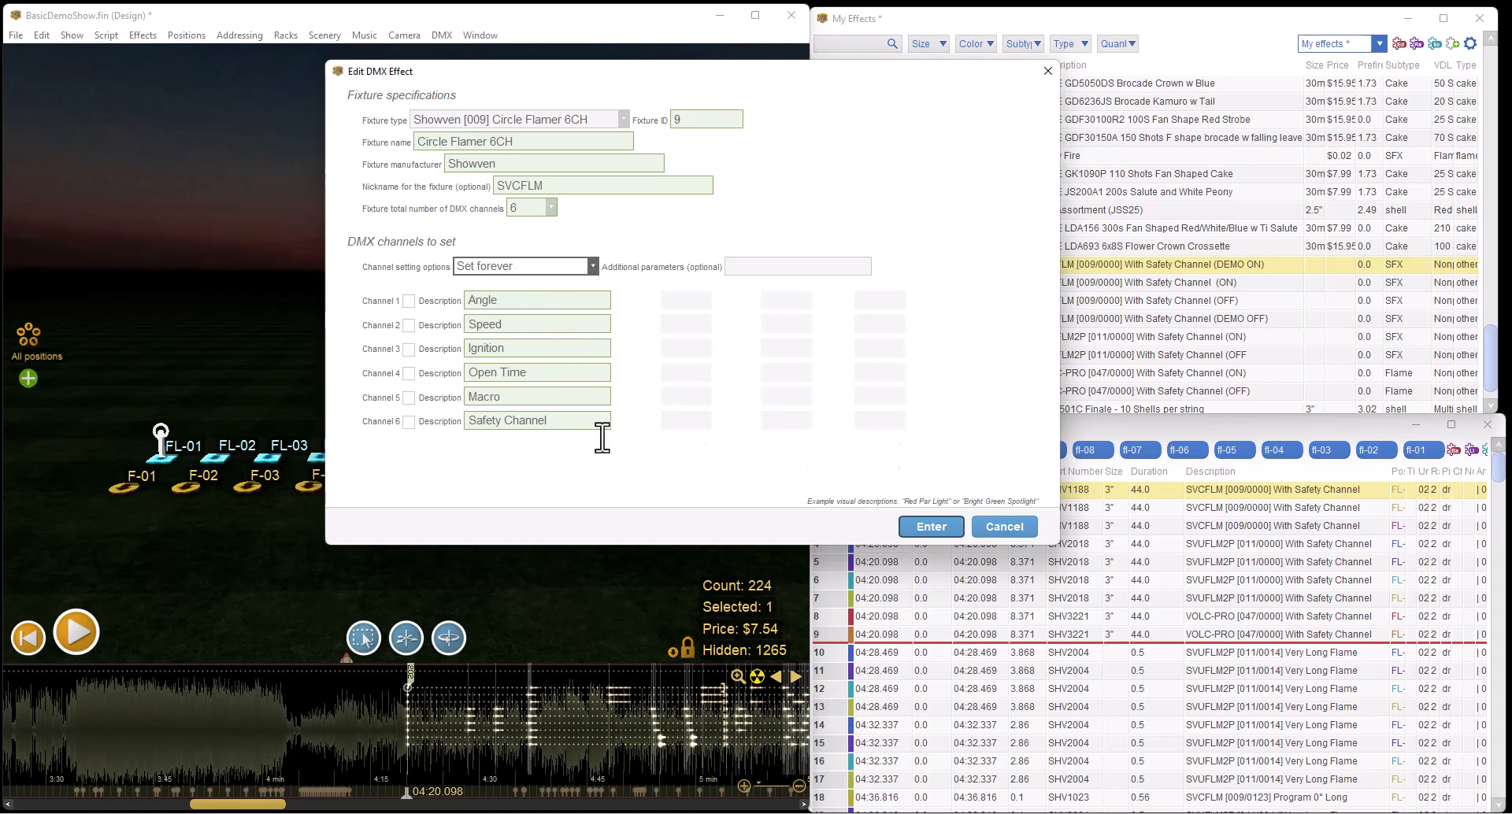
left_click(409, 422)
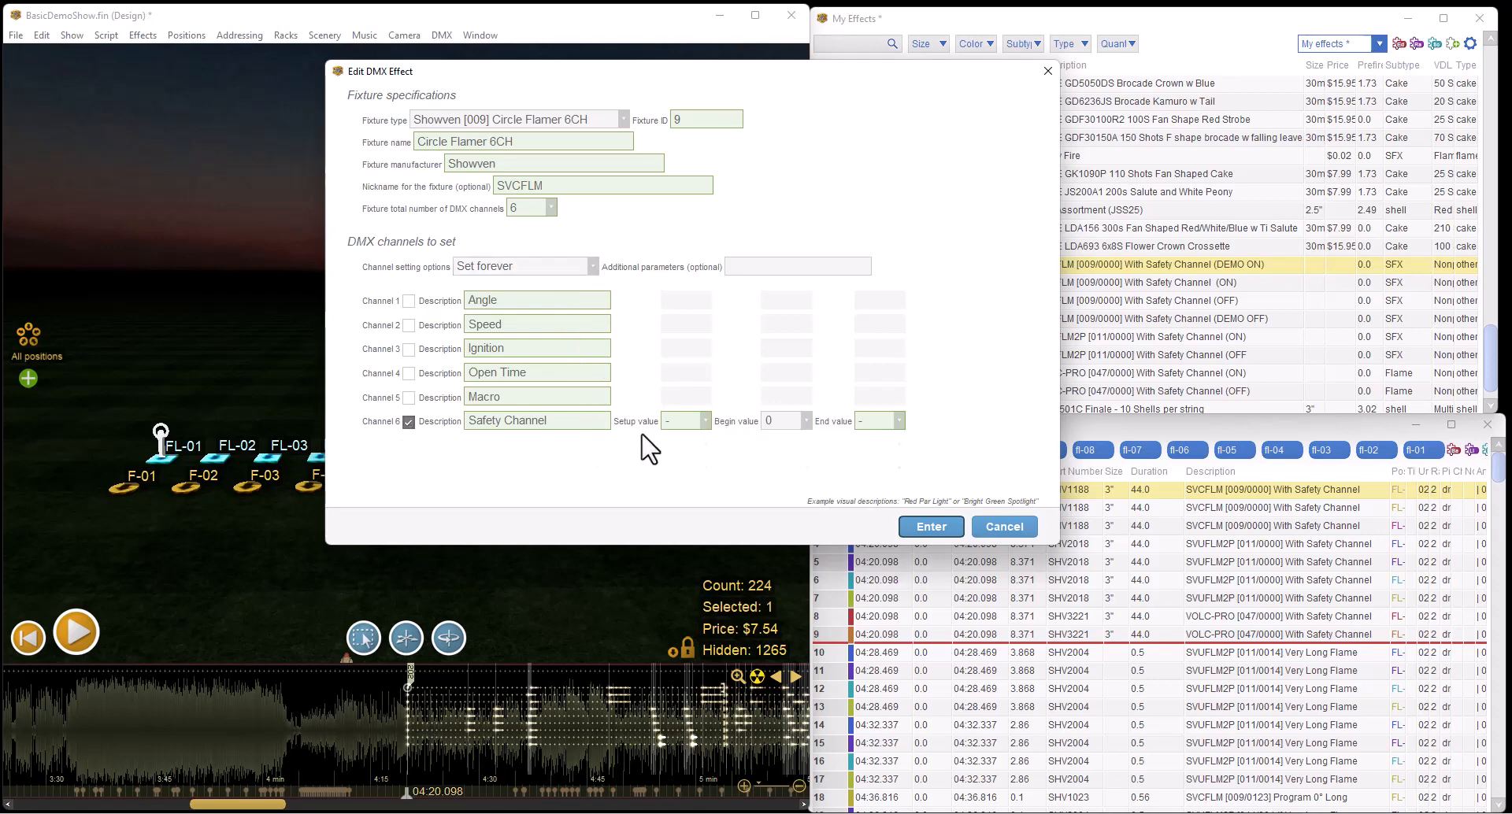
Set the Safety Channel's begin value to 125 and save the edited DMX effect
left_click(774, 421)
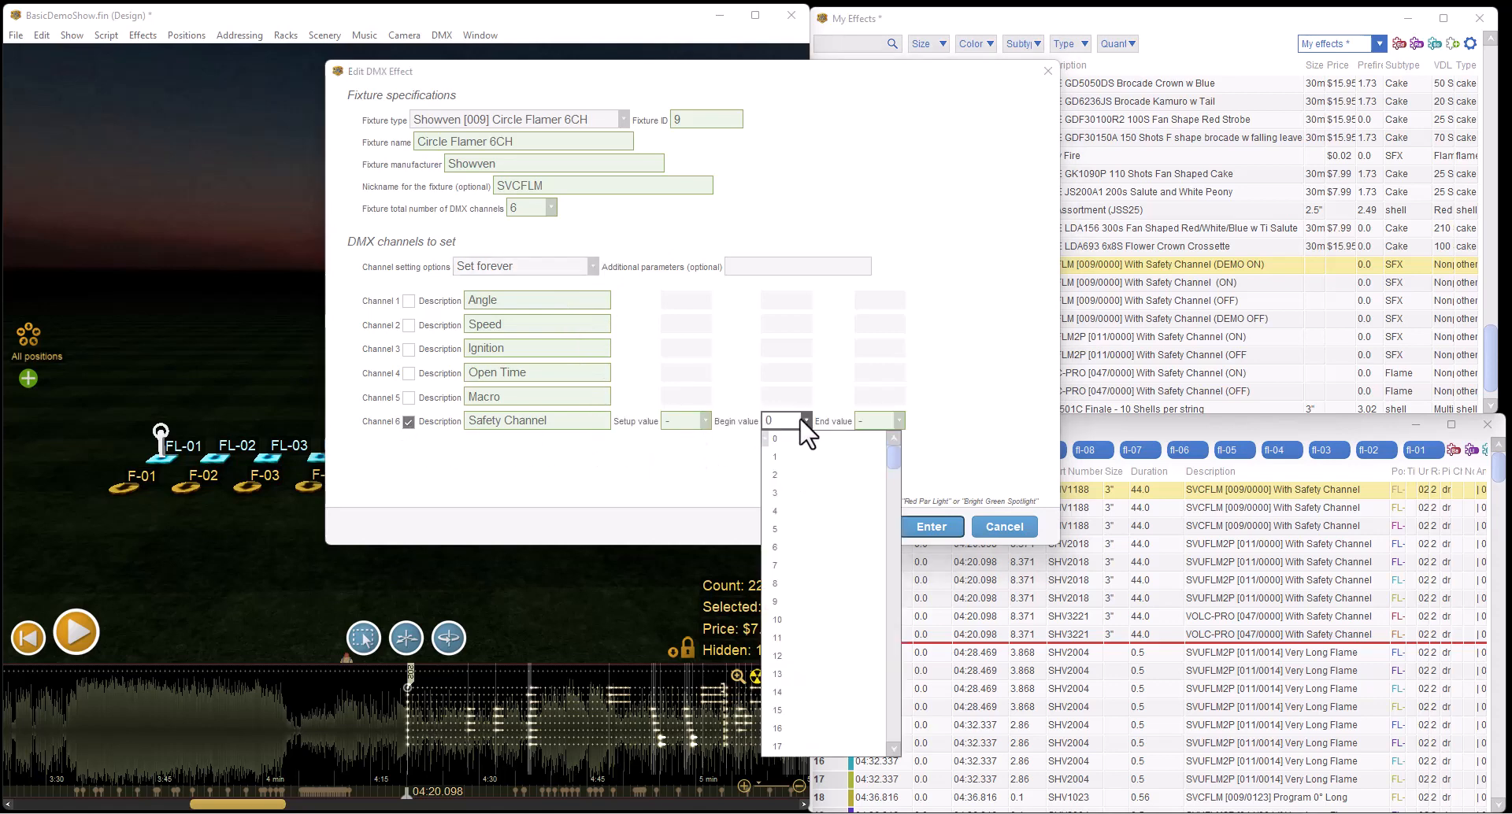
left_click(803, 422)
left_click(801, 423)
scroll(800, 429, "down", 4)
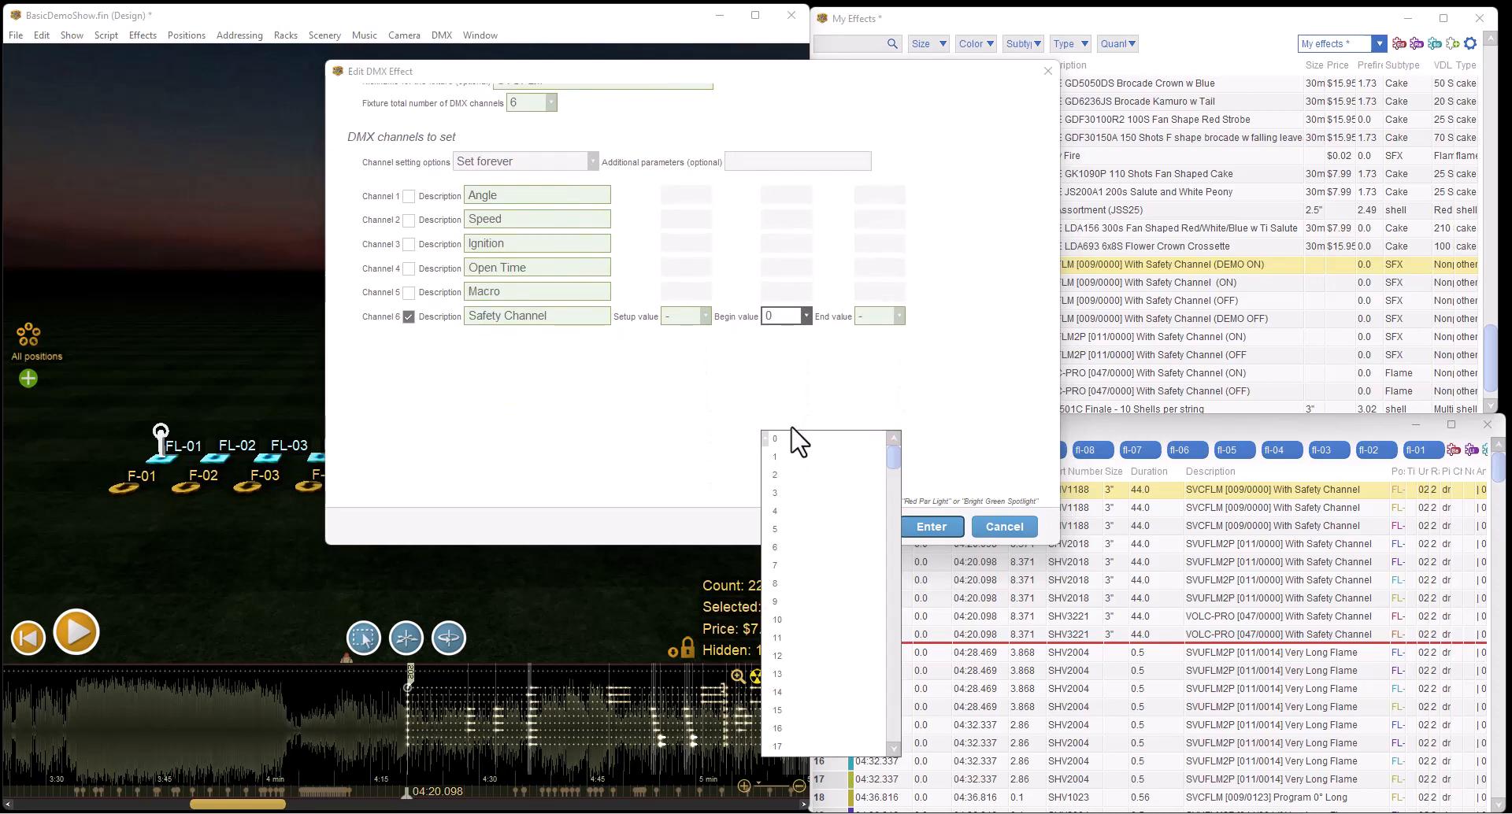
scroll(800, 441, "up", 2)
left_click(805, 358)
left_click(805, 359)
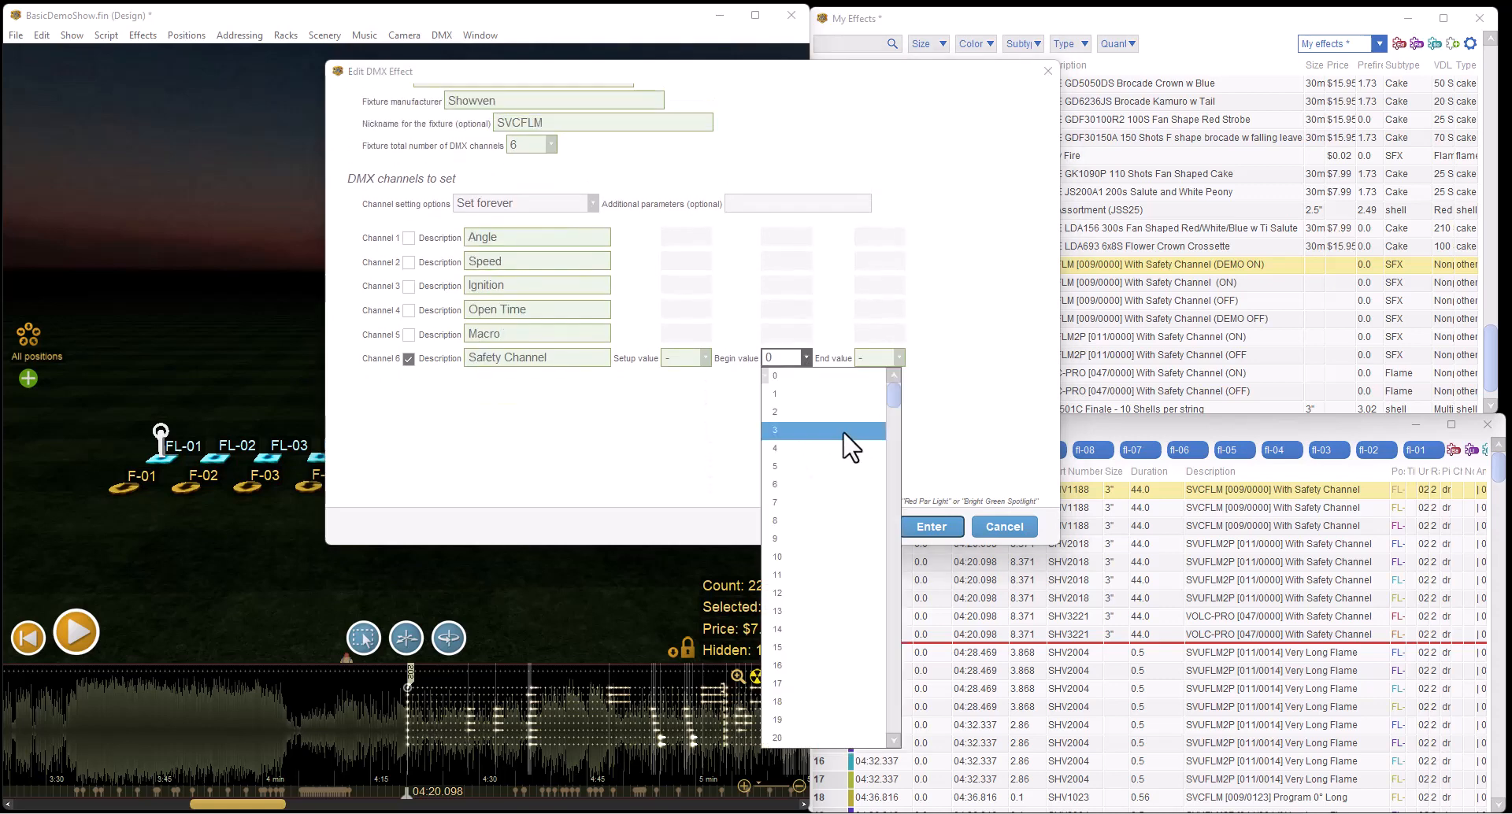
left_click_drag(893, 406, 900, 571)
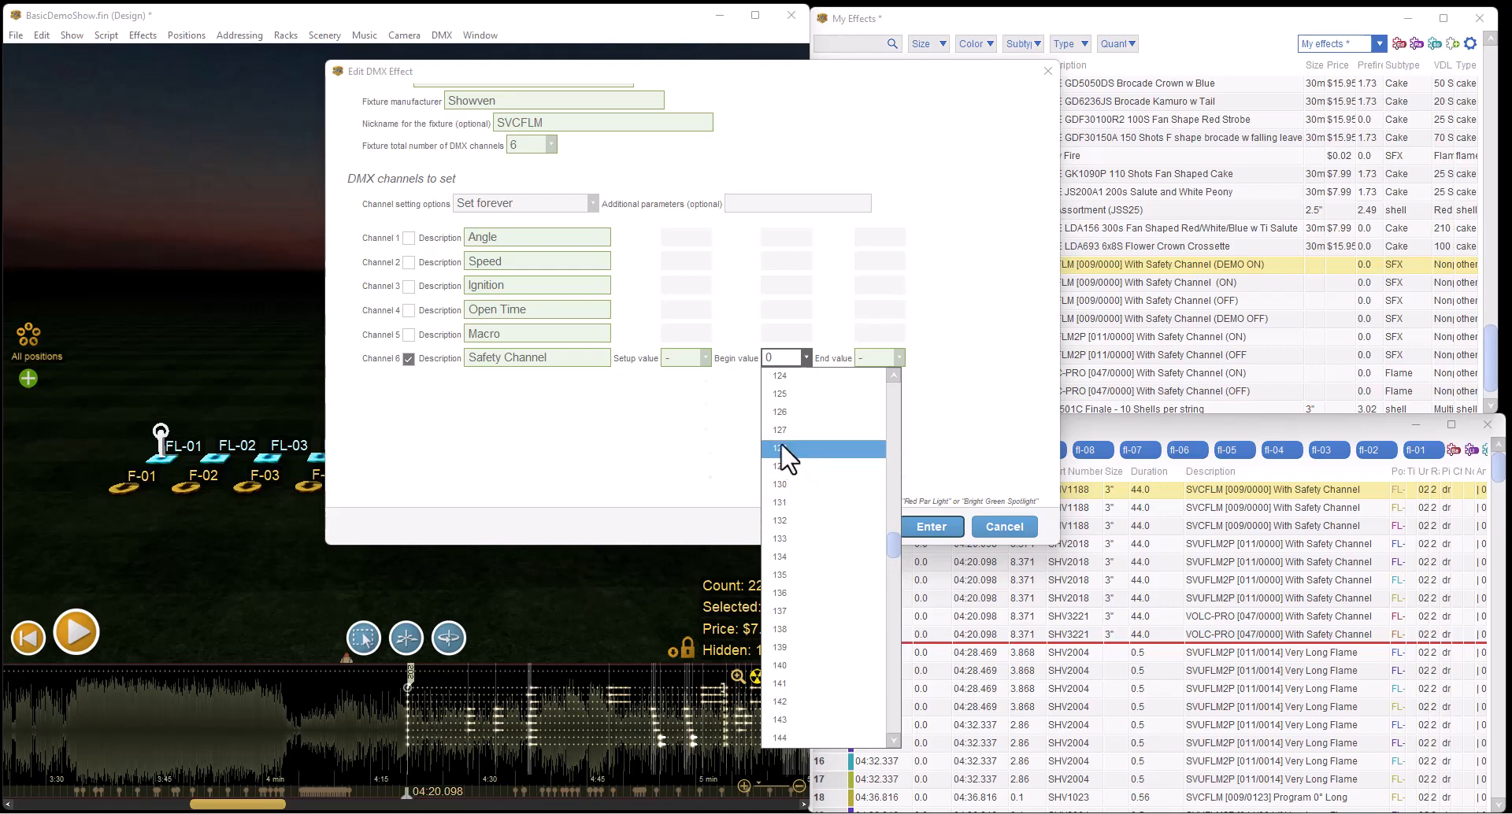
left_click(783, 398)
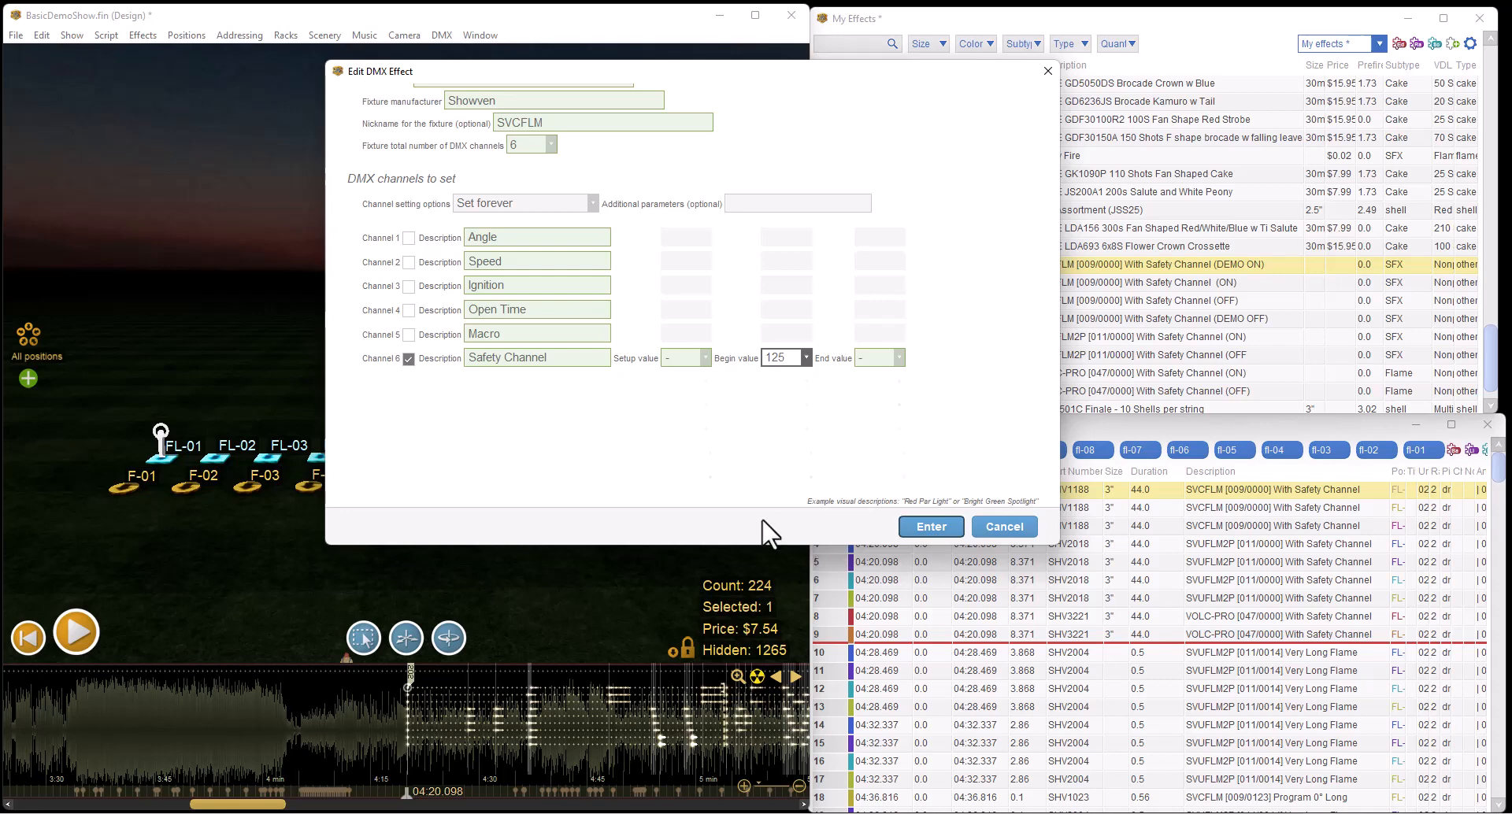
left_click(928, 528)
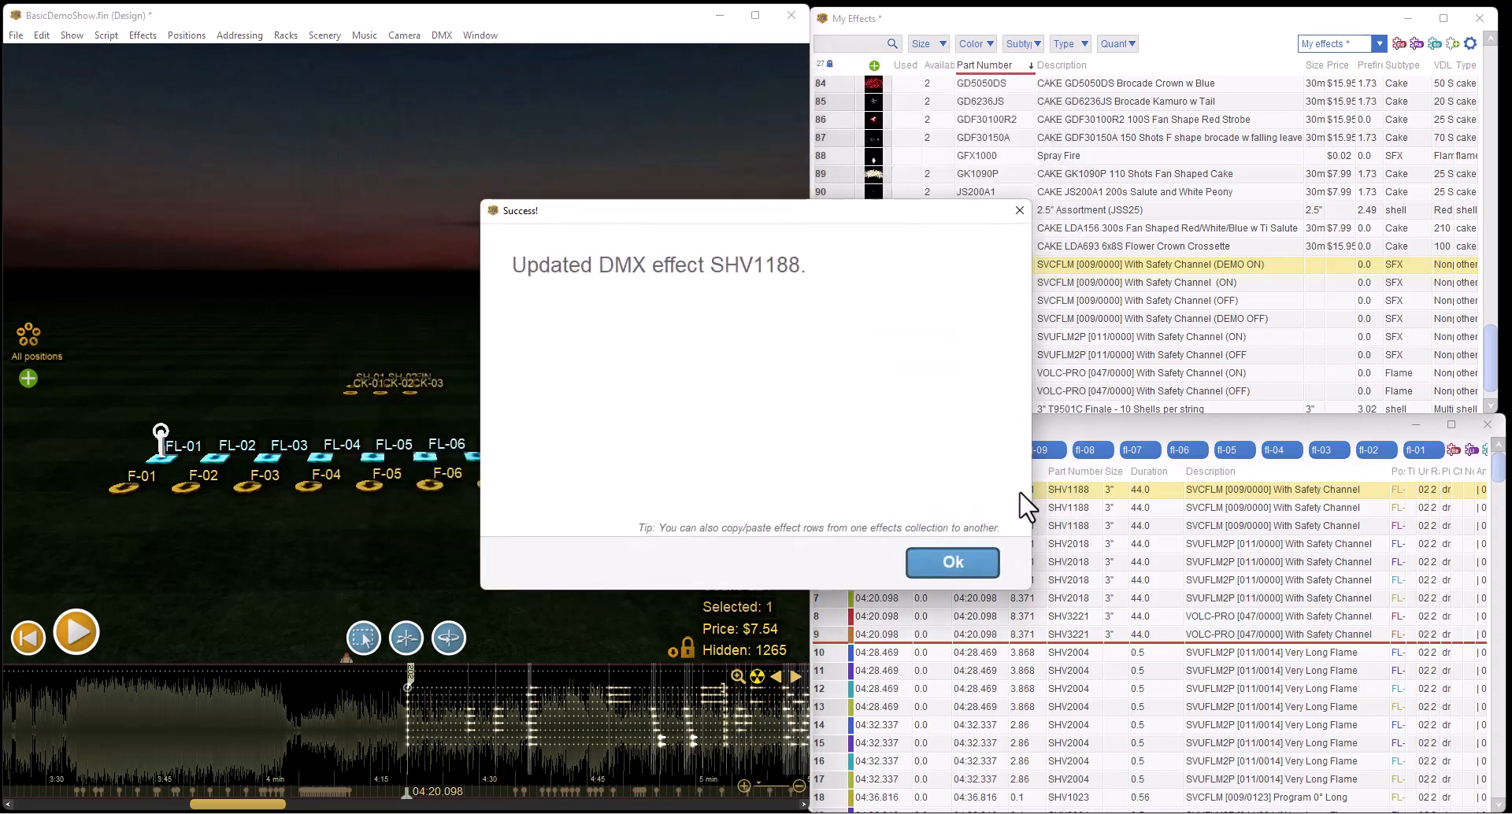
Acknowledge the updated DEMO ON effect and decline updating the changed effect in open shows
left_click(947, 563)
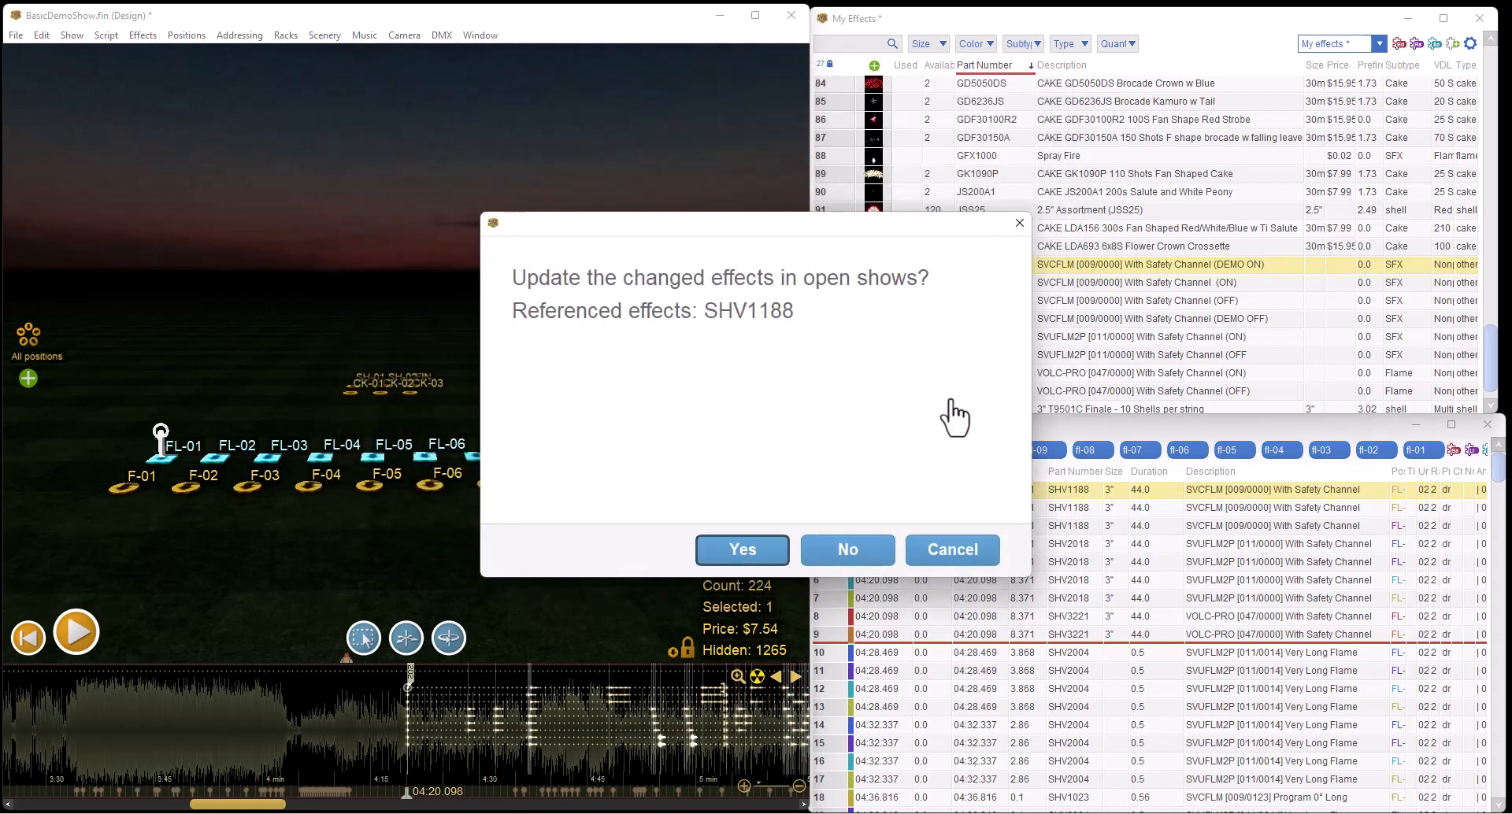
left_click(828, 550)
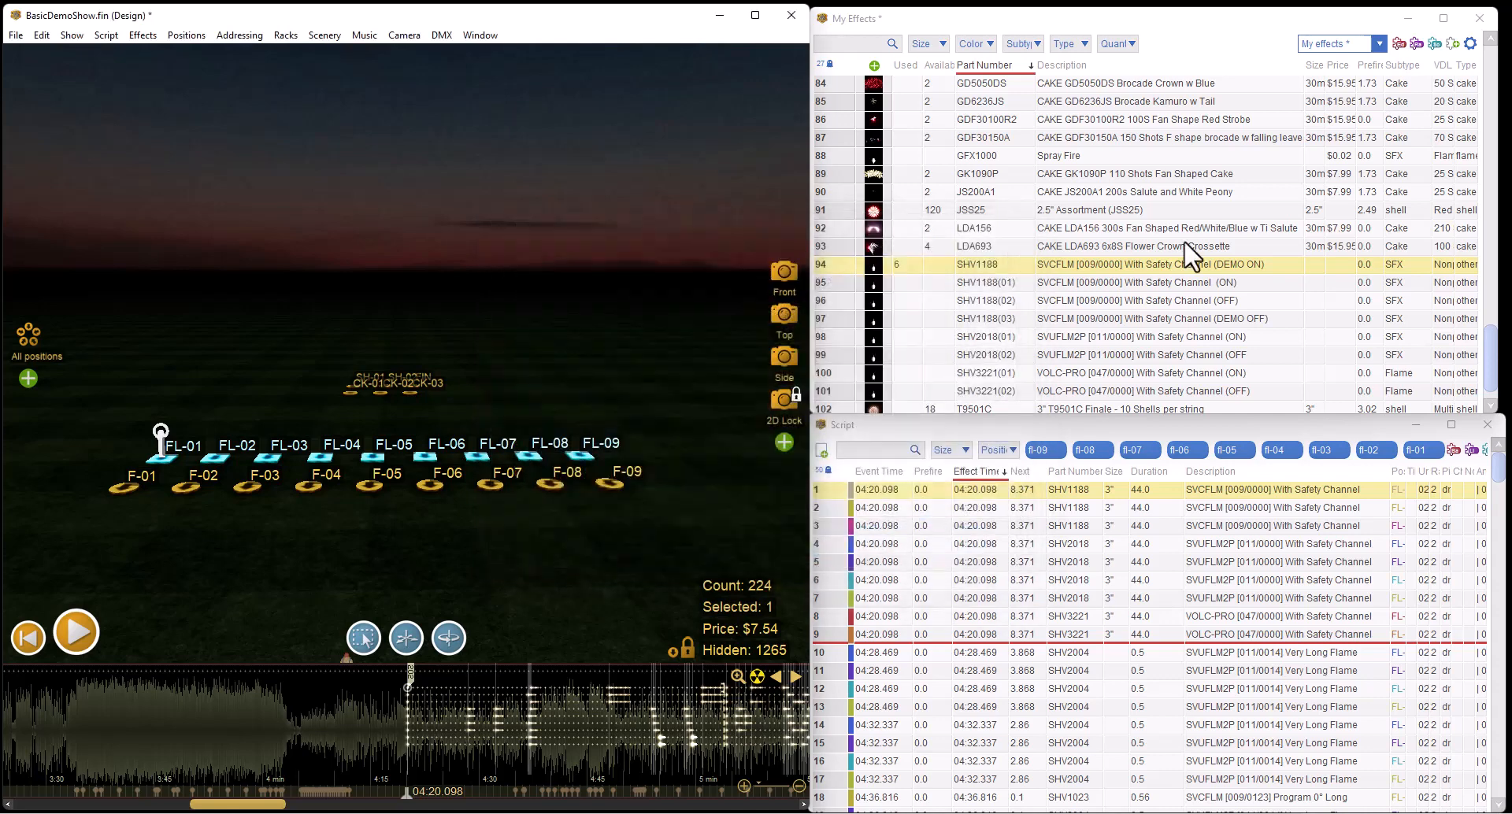
Open the SVCFLM [009/0000] With Safety Channel (DEMO OFF) effect from the effects window for DMX editing and go to its channel settings
left_click(1137, 318)
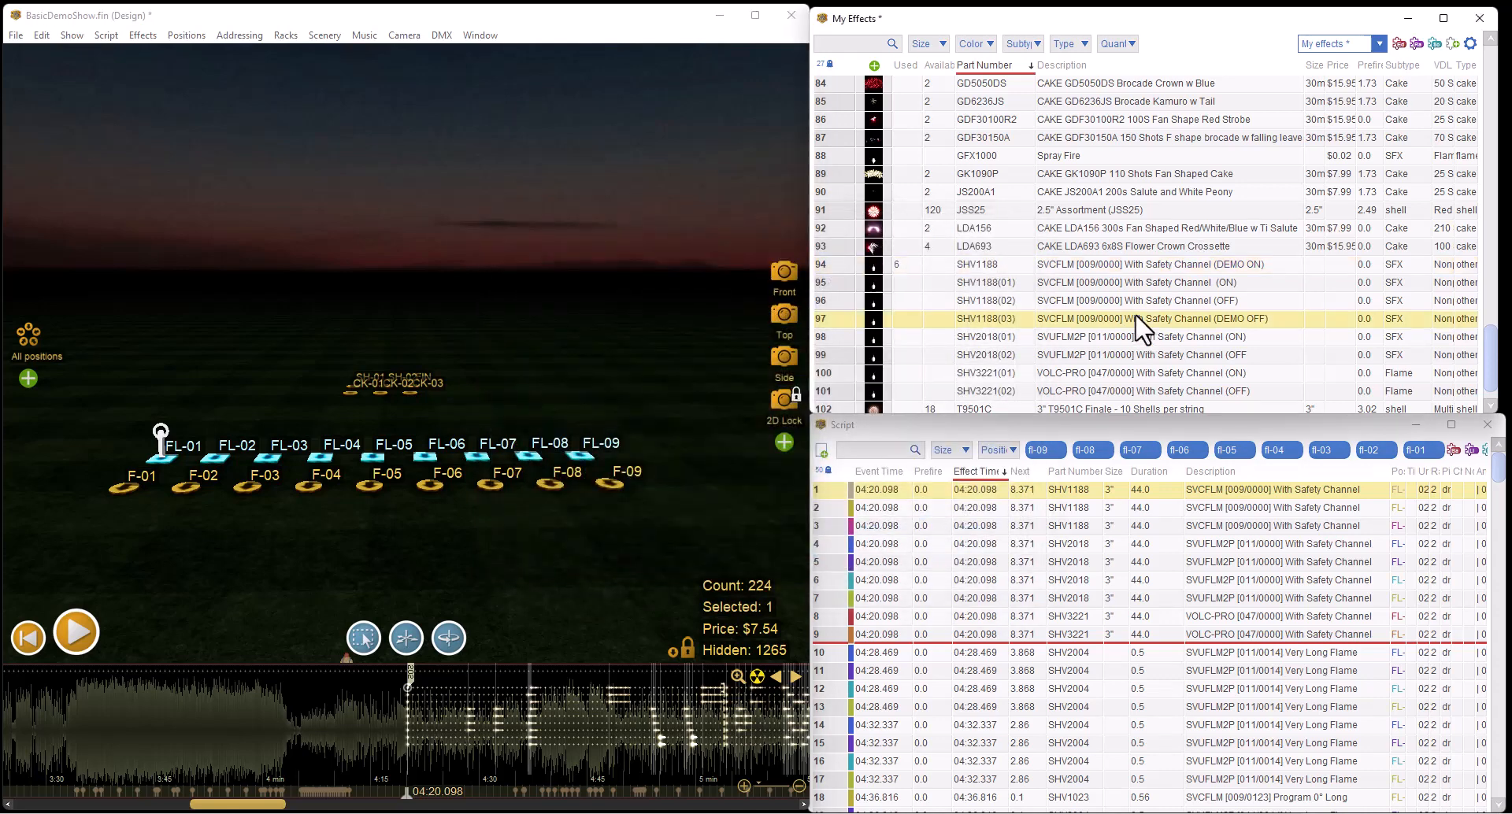
right_click(1137, 318)
key("Escape")
left_click(431, 33)
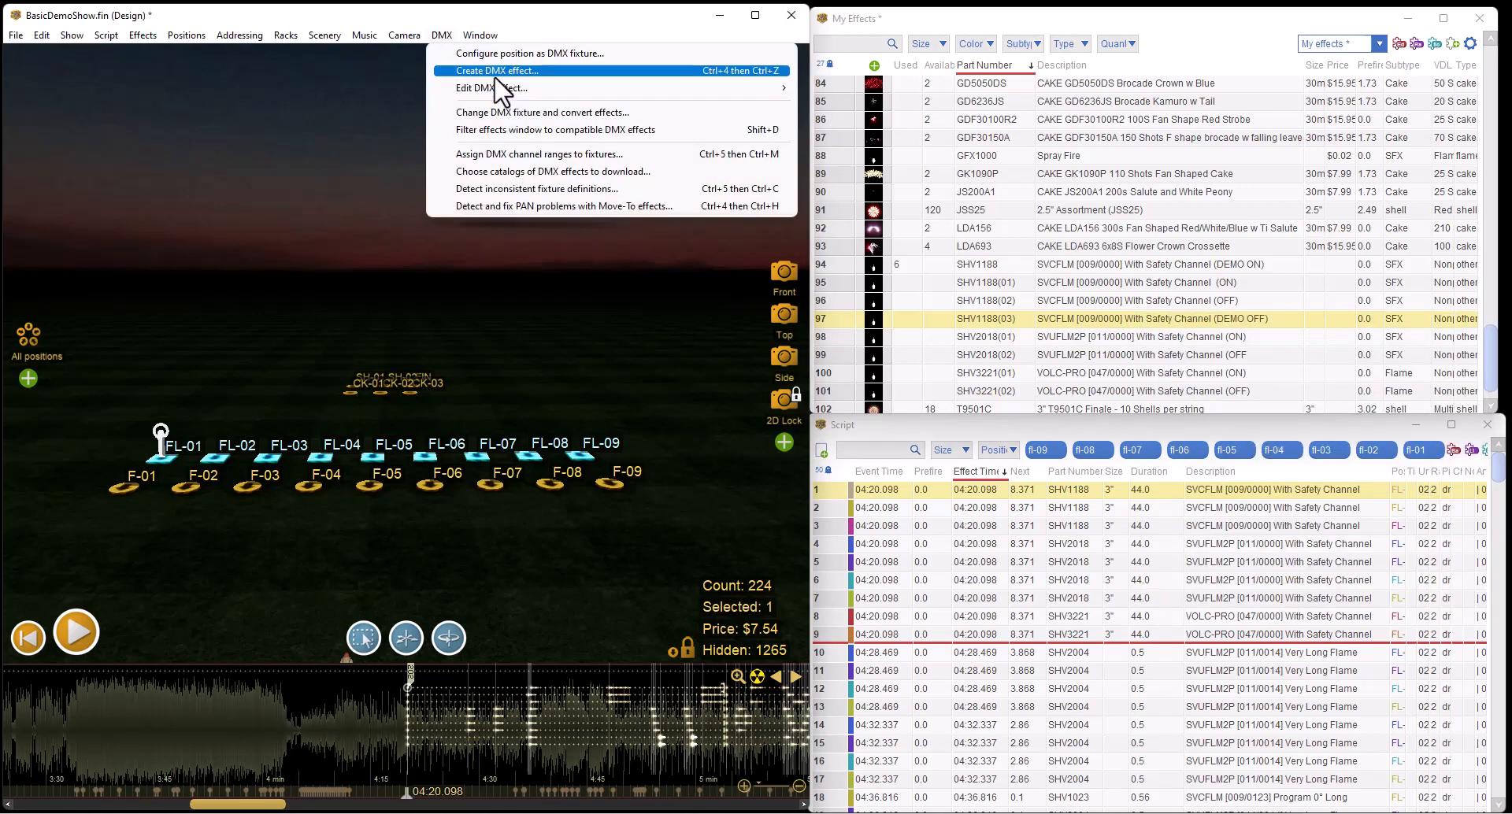
mouse_move(502, 89)
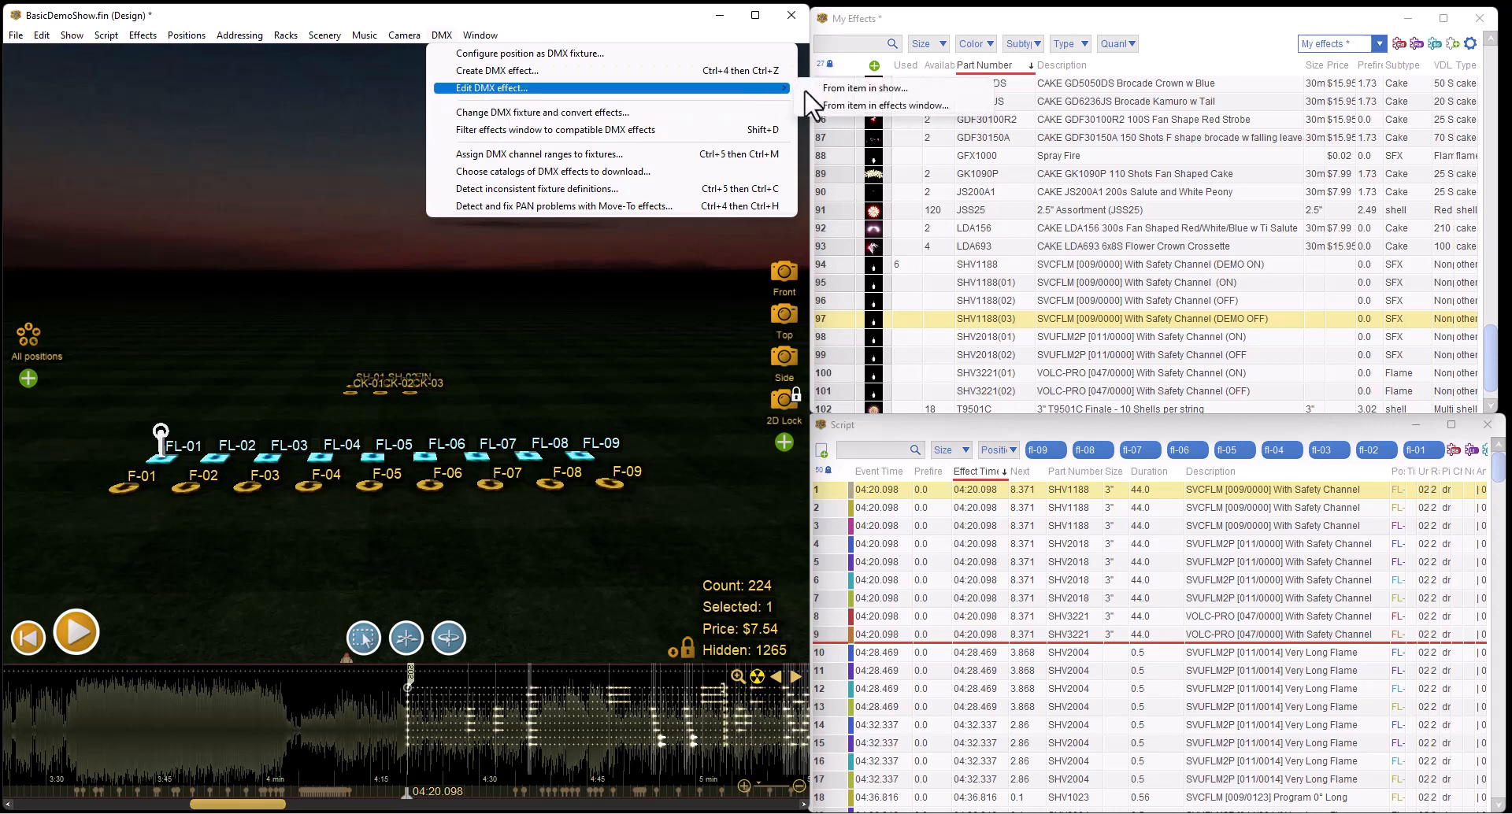
left_click(962, 104)
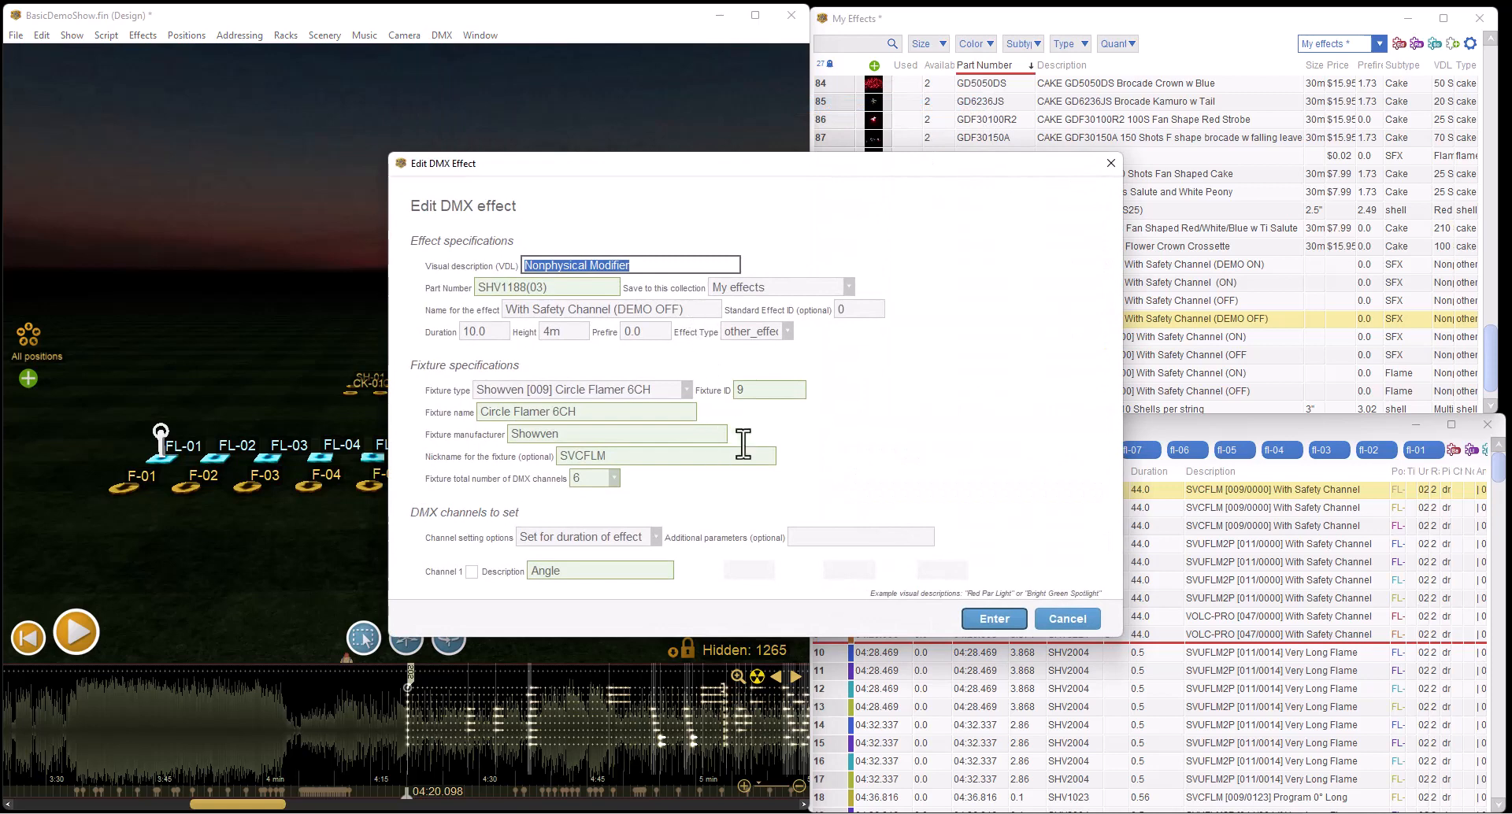
scroll(826, 439, "down", 4)
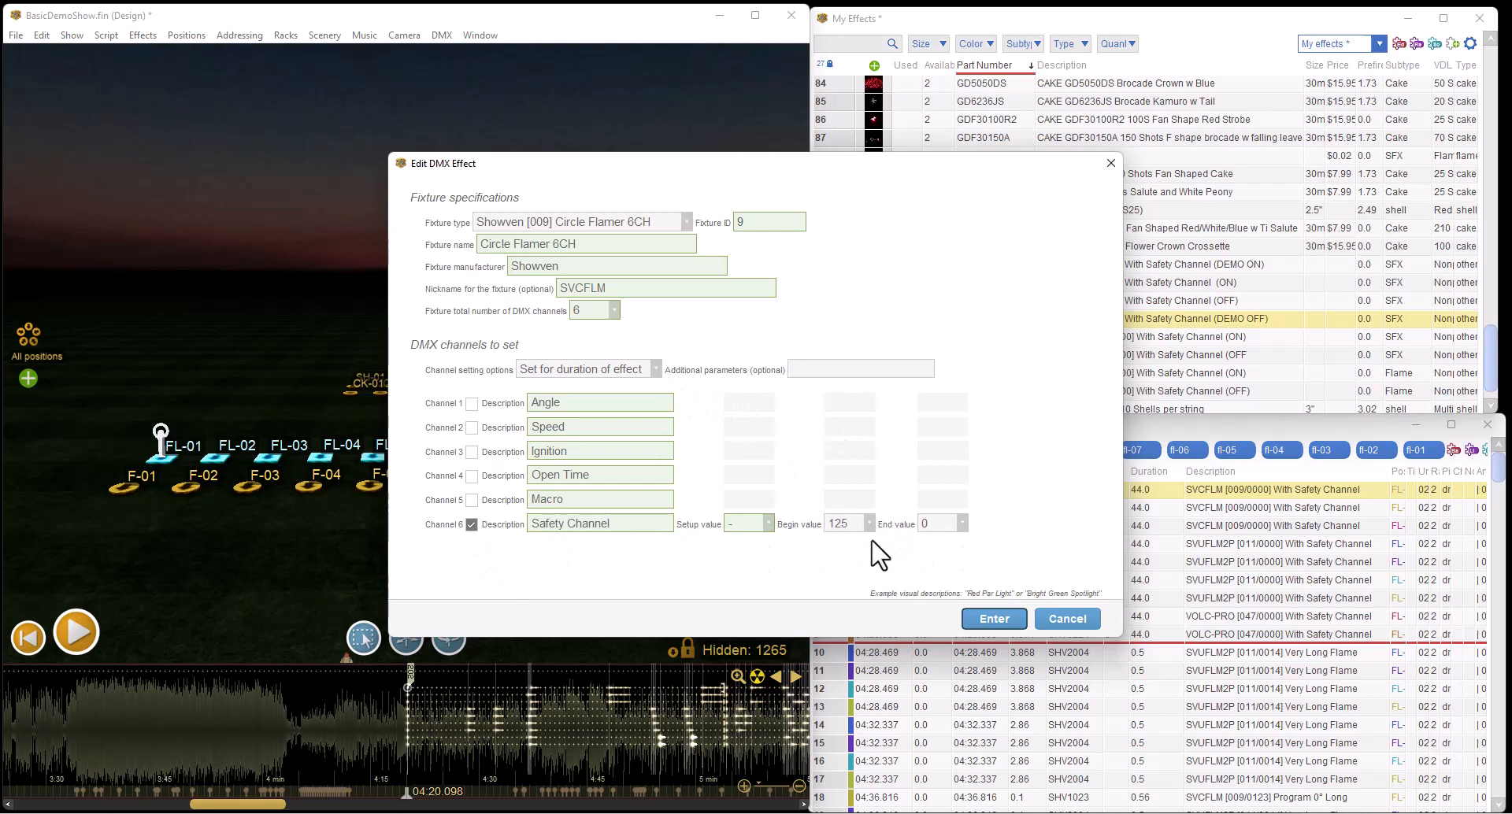
Change the channel setting option to Set forever, set the Safety Channel's begin value to 0, and save the DMX effect
left_click(655, 369)
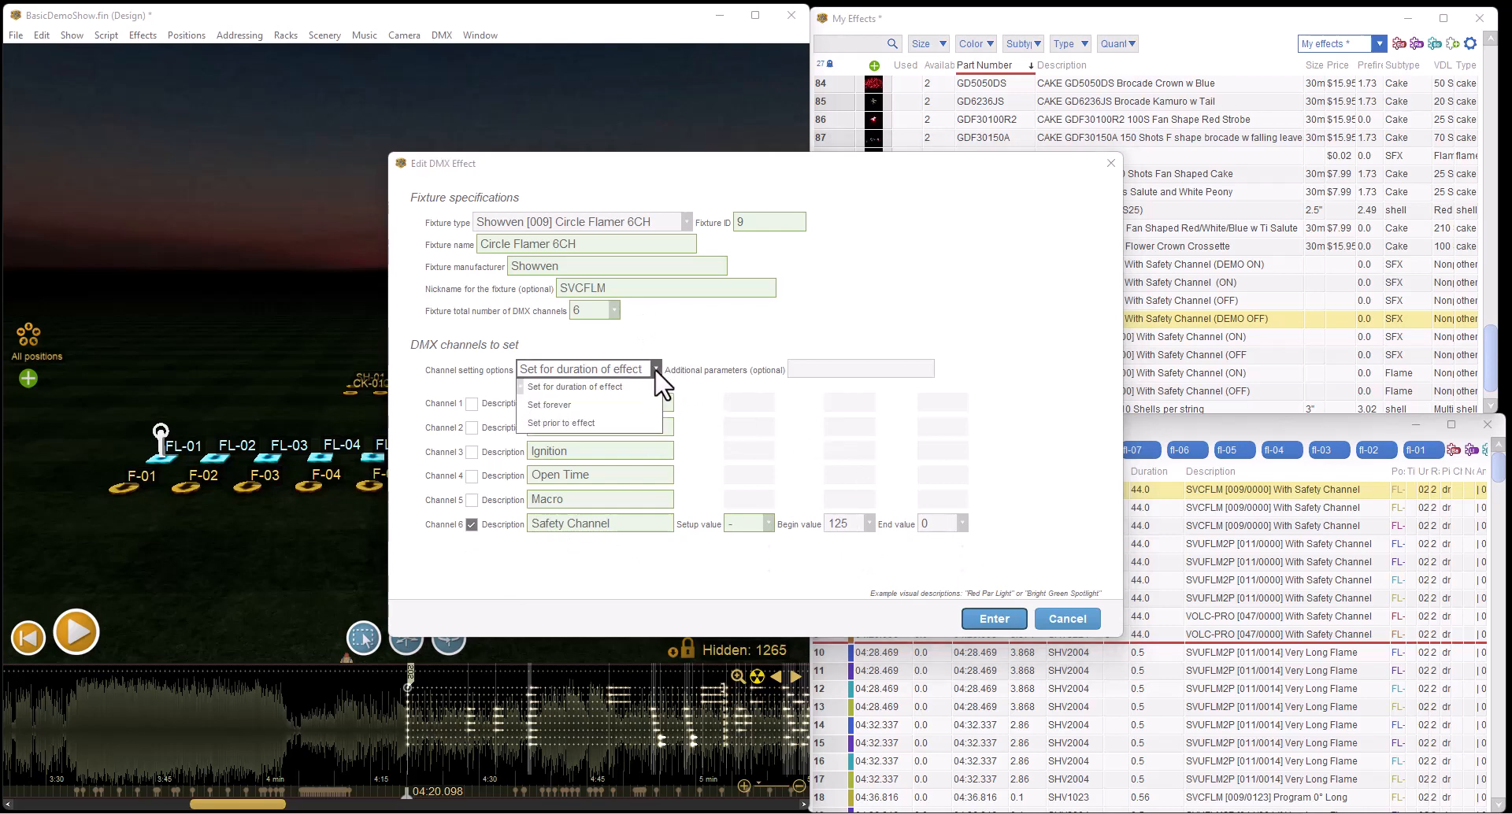
left_click(608, 404)
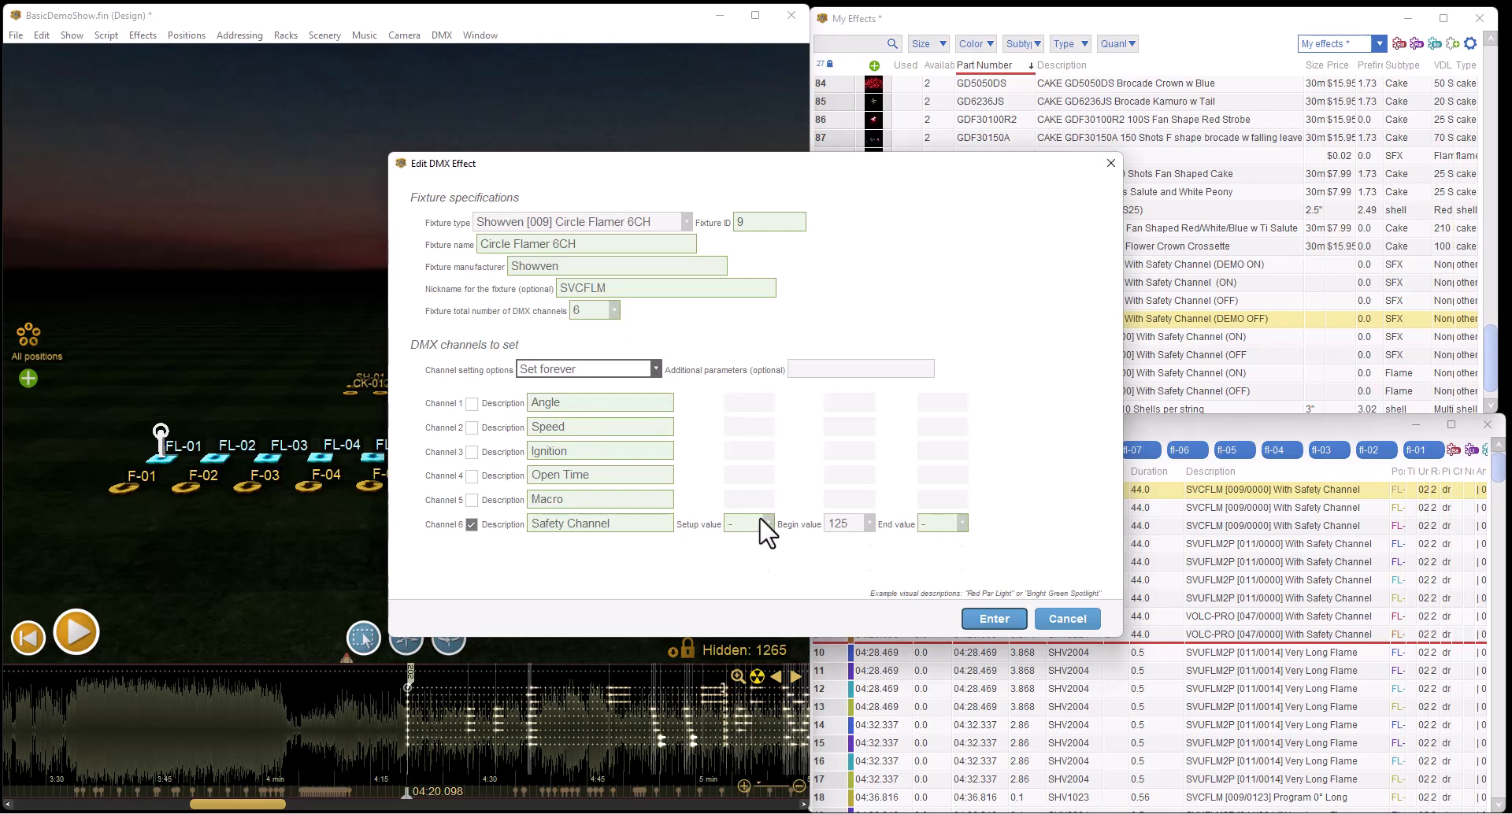
left_click(869, 523)
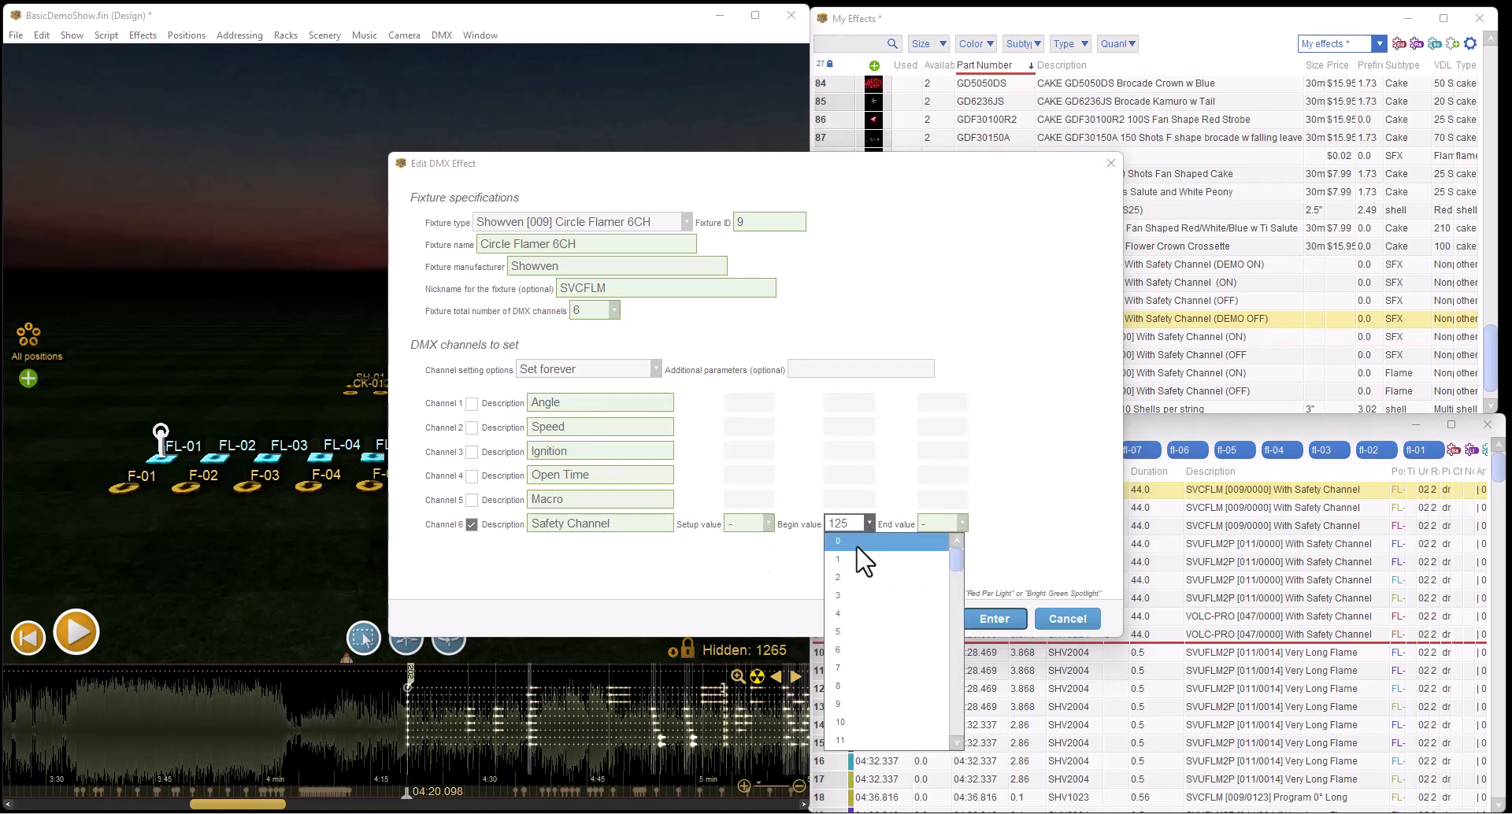
left_click(856, 545)
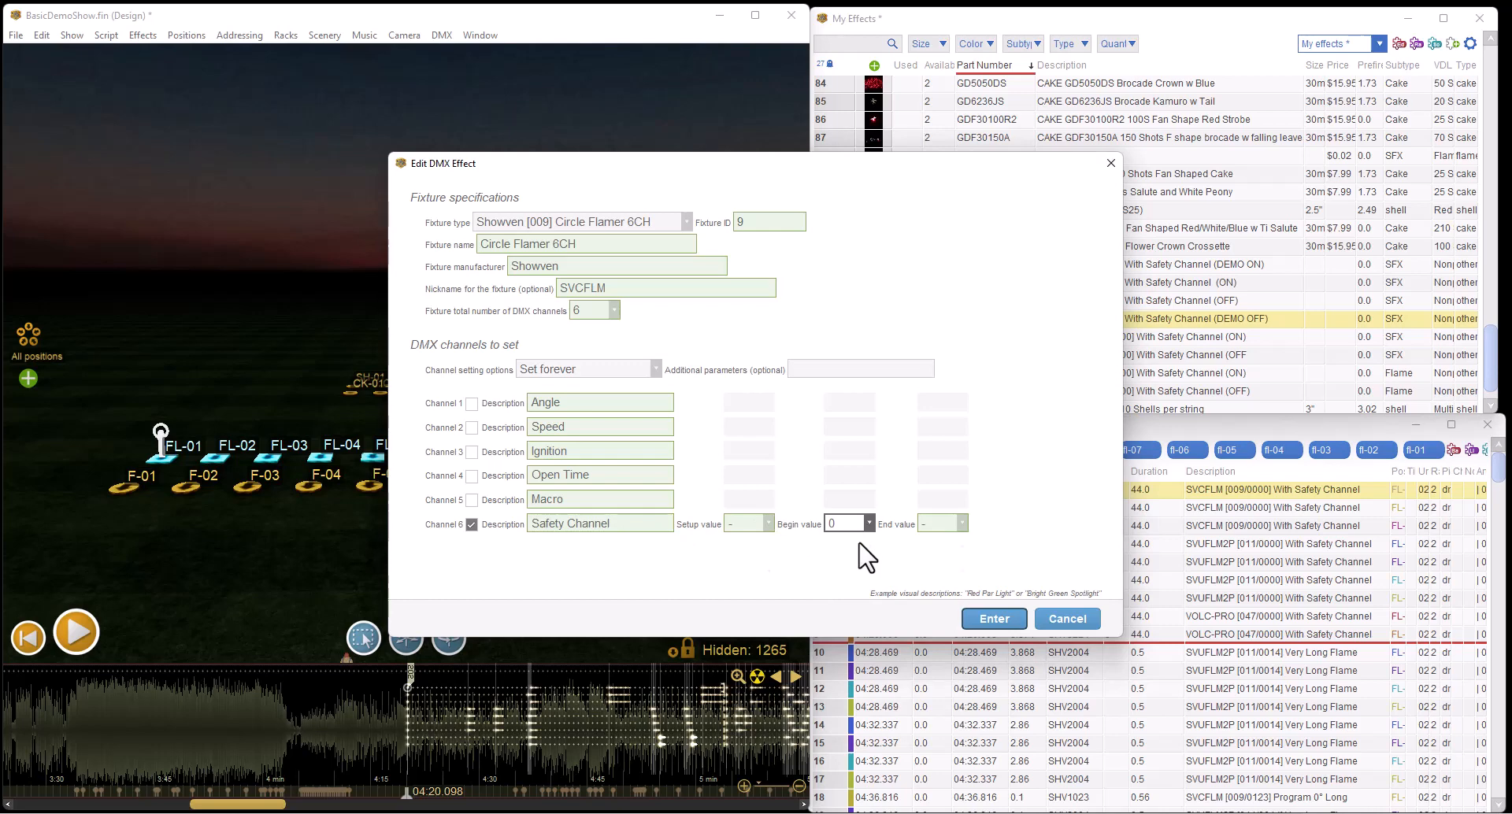
left_click(988, 622)
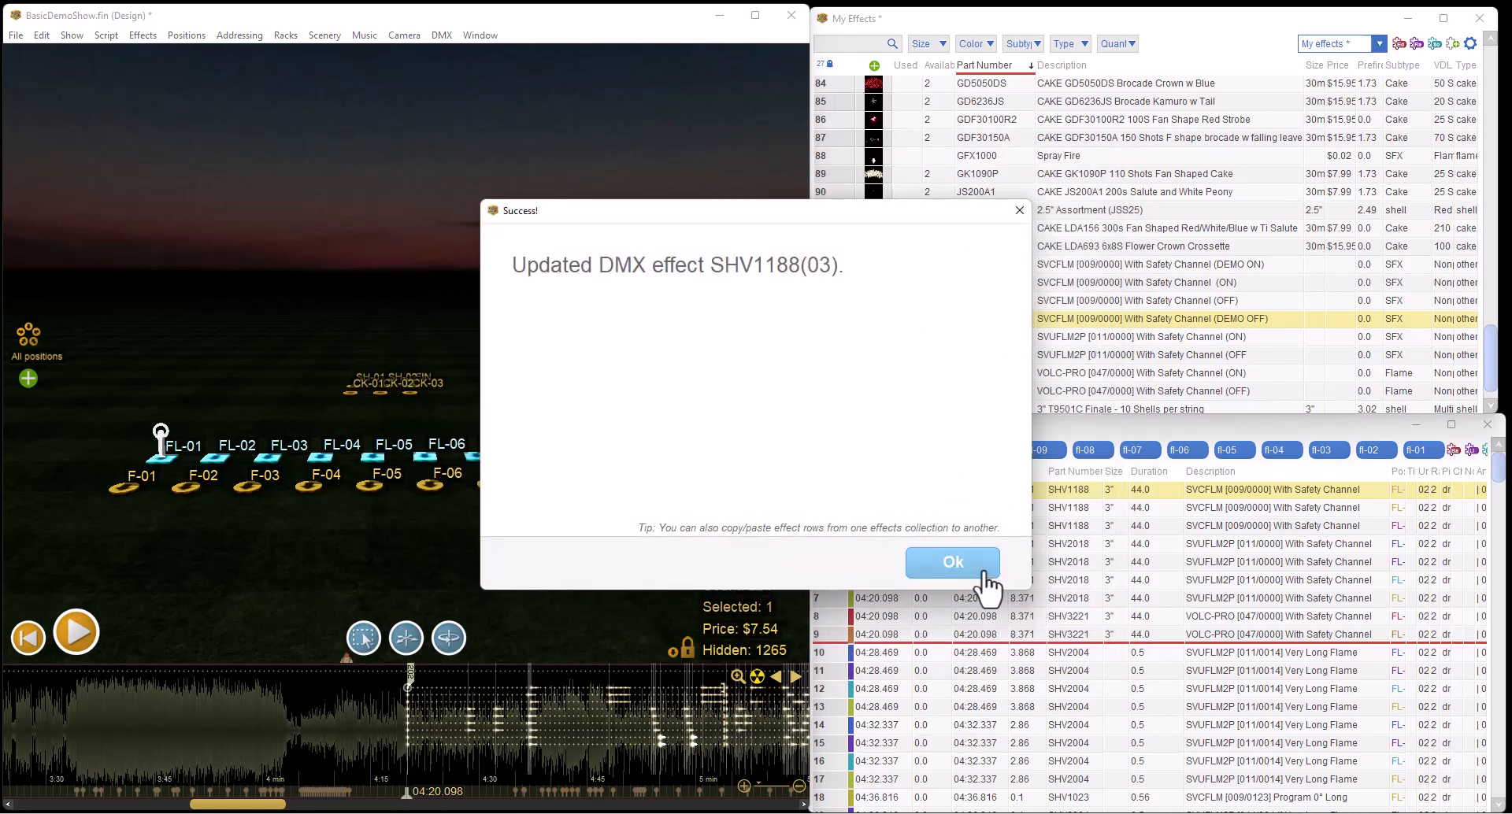
left_click(987, 584)
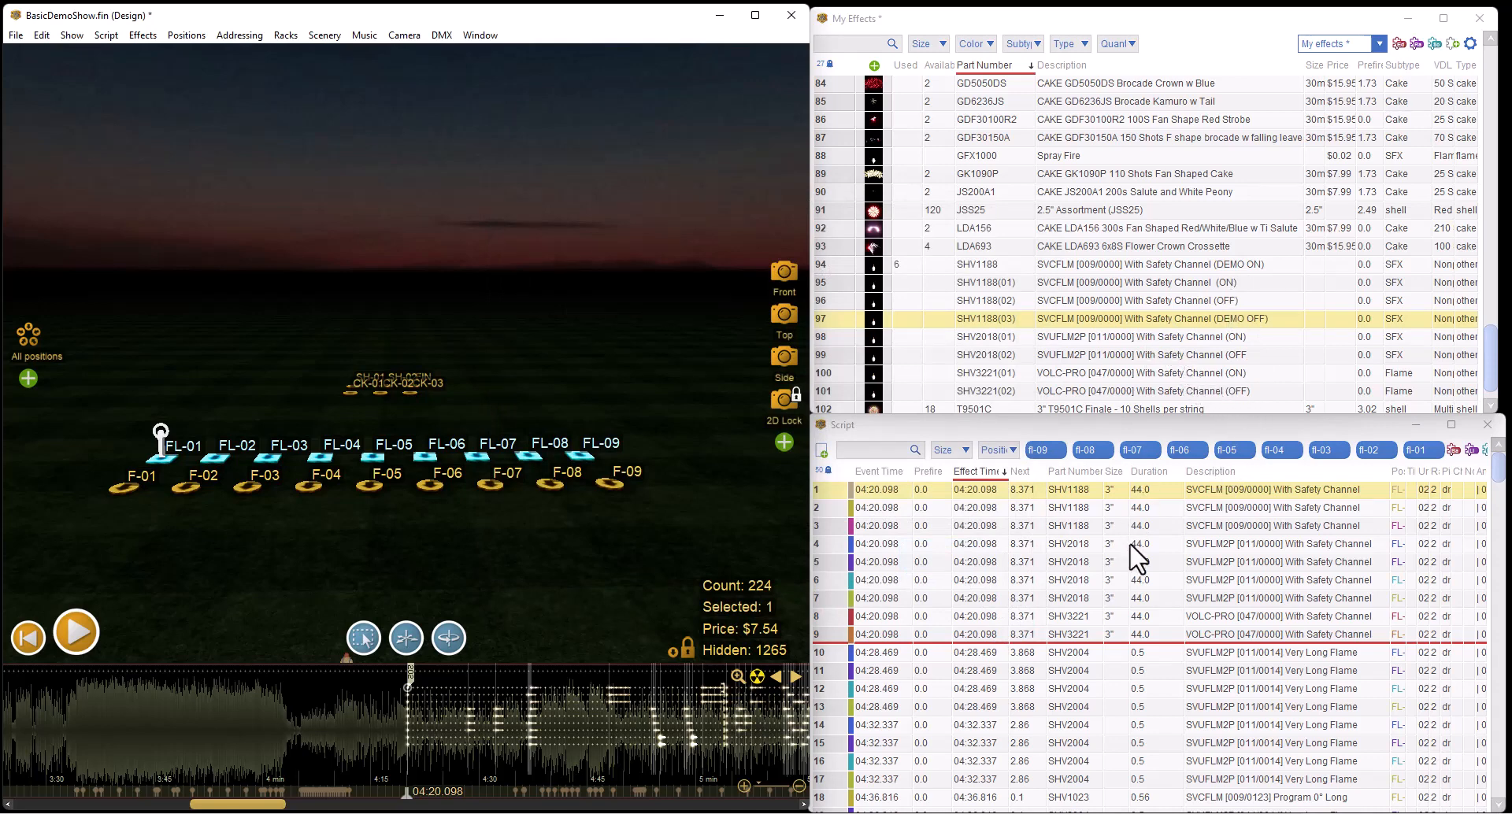
Locate the script's SHV2018 safety channel effect in its source collection, and return the effects window to My effects
left_click(1063, 545)
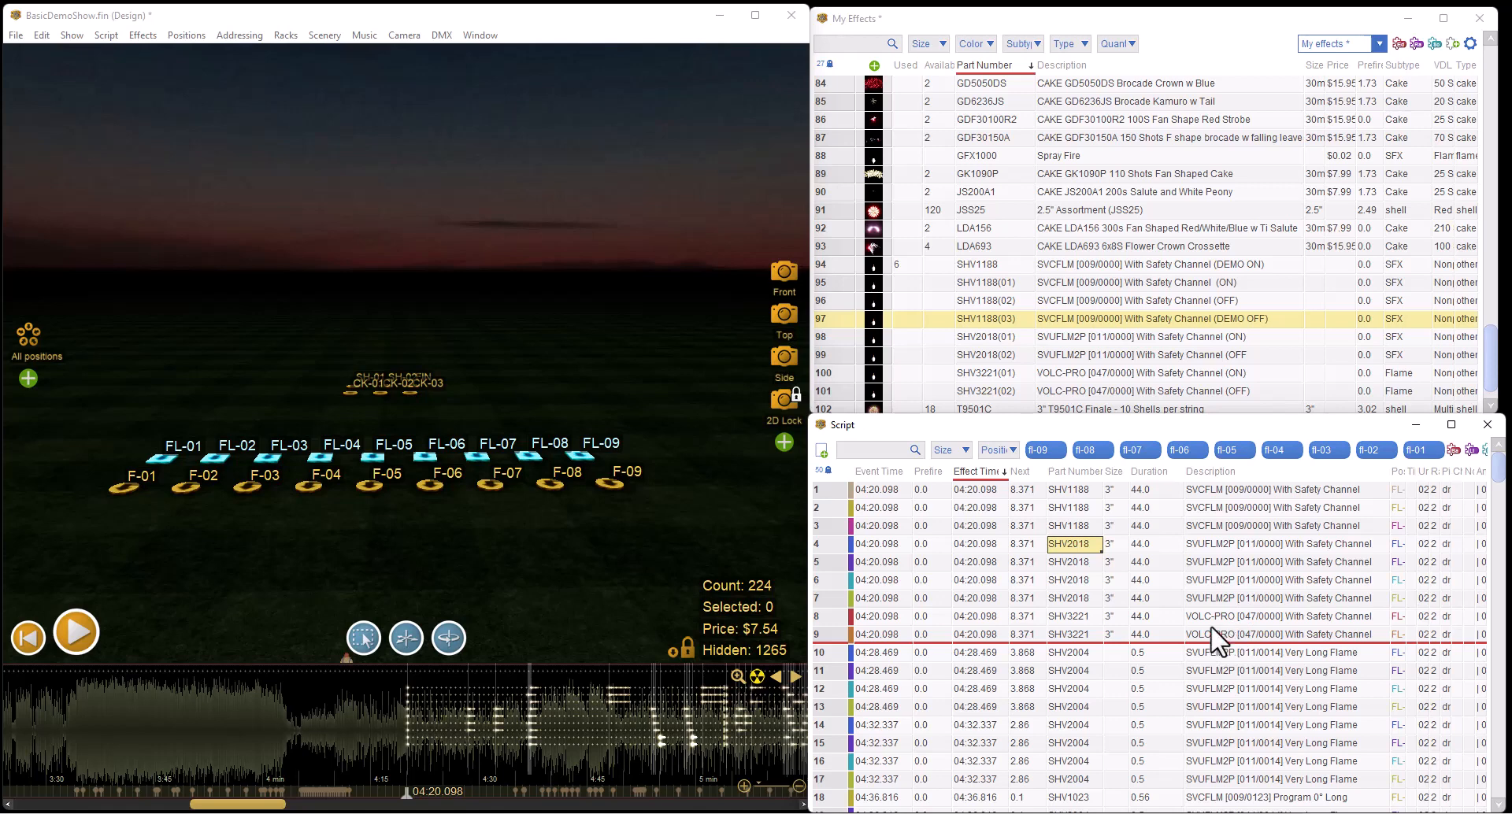
left_click(1279, 545)
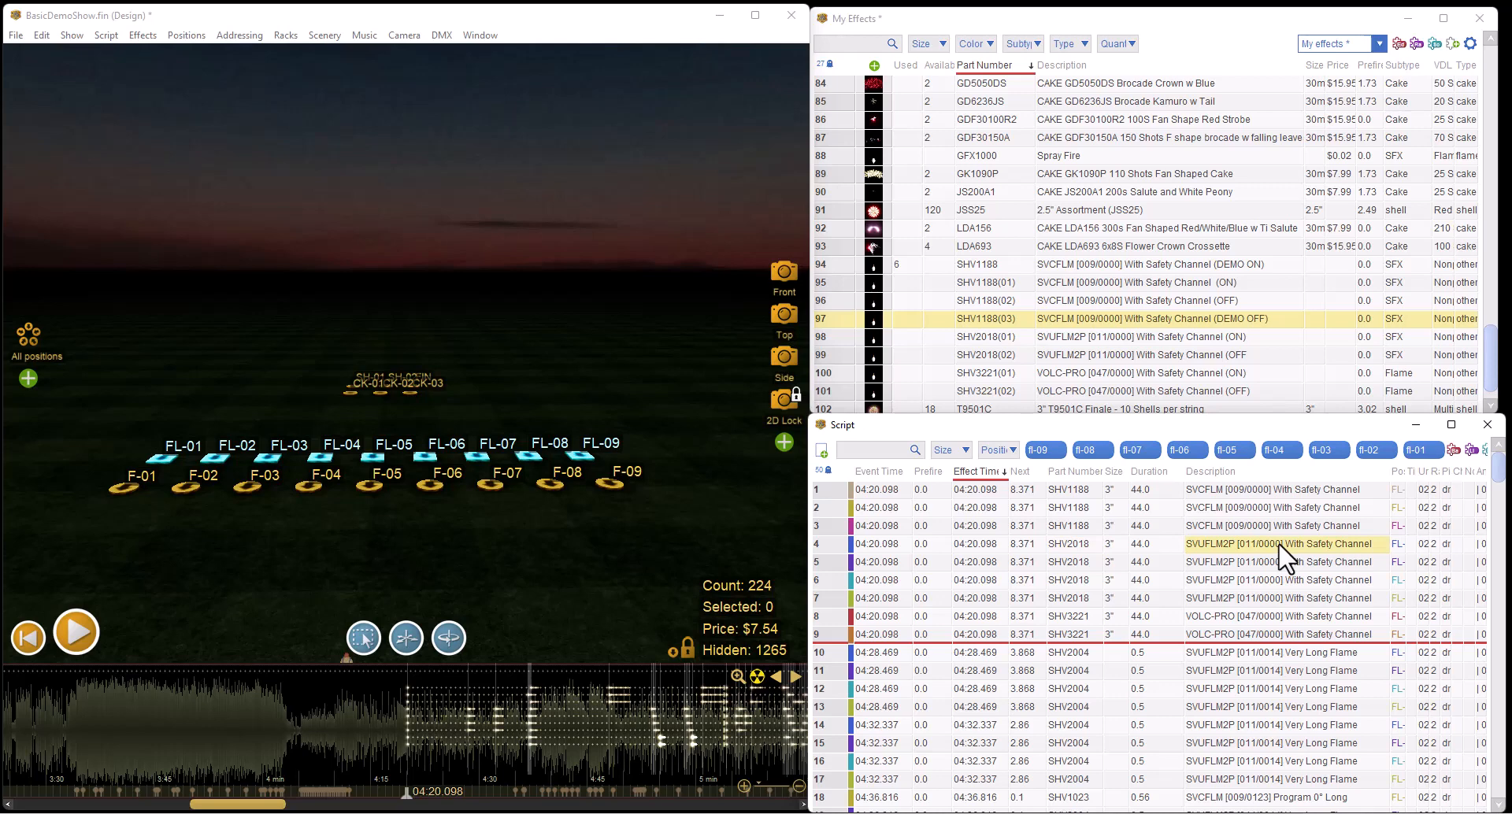
right_click(1279, 545)
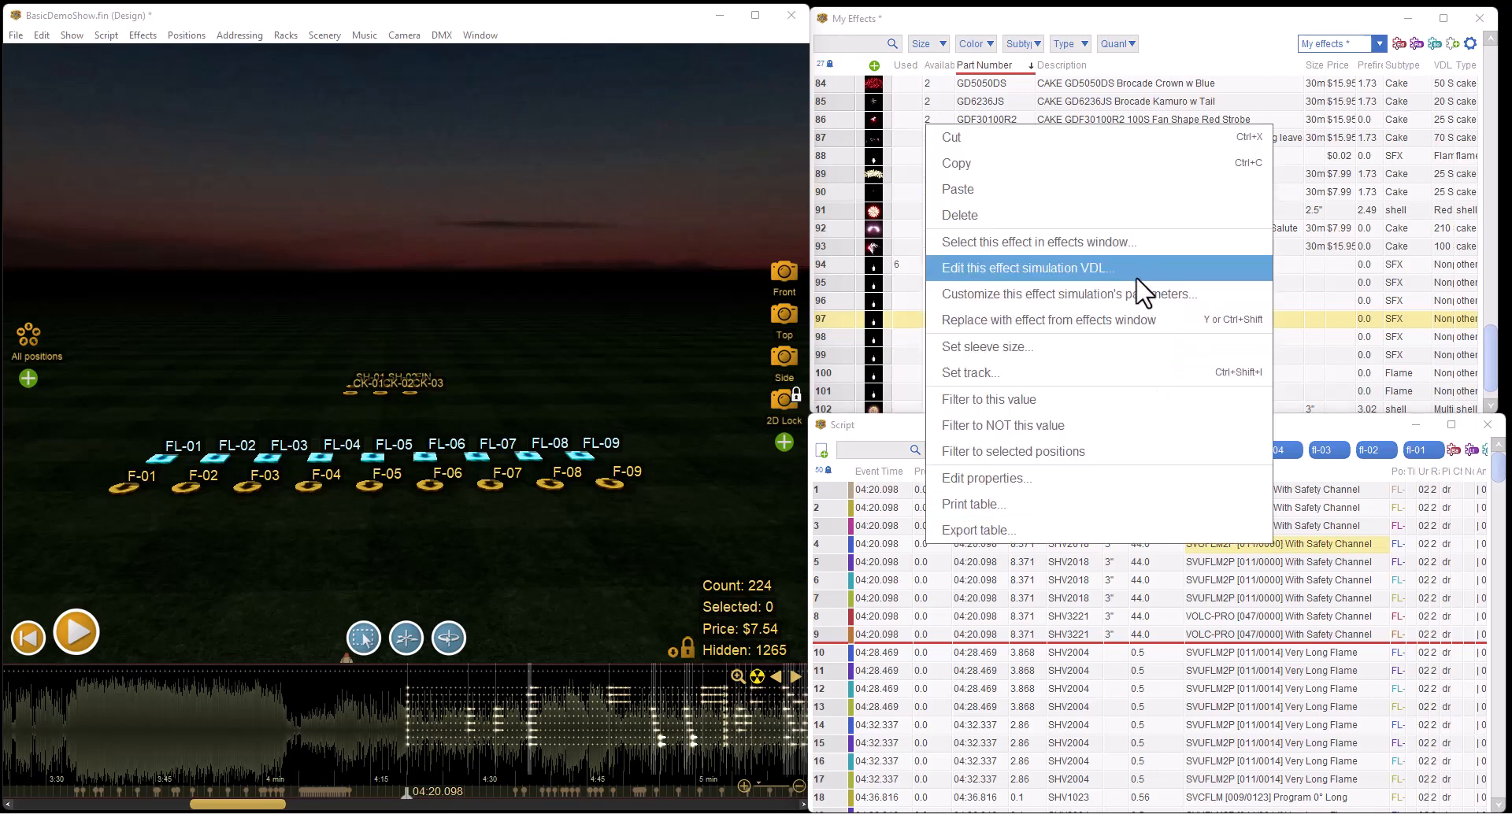
left_click(1090, 245)
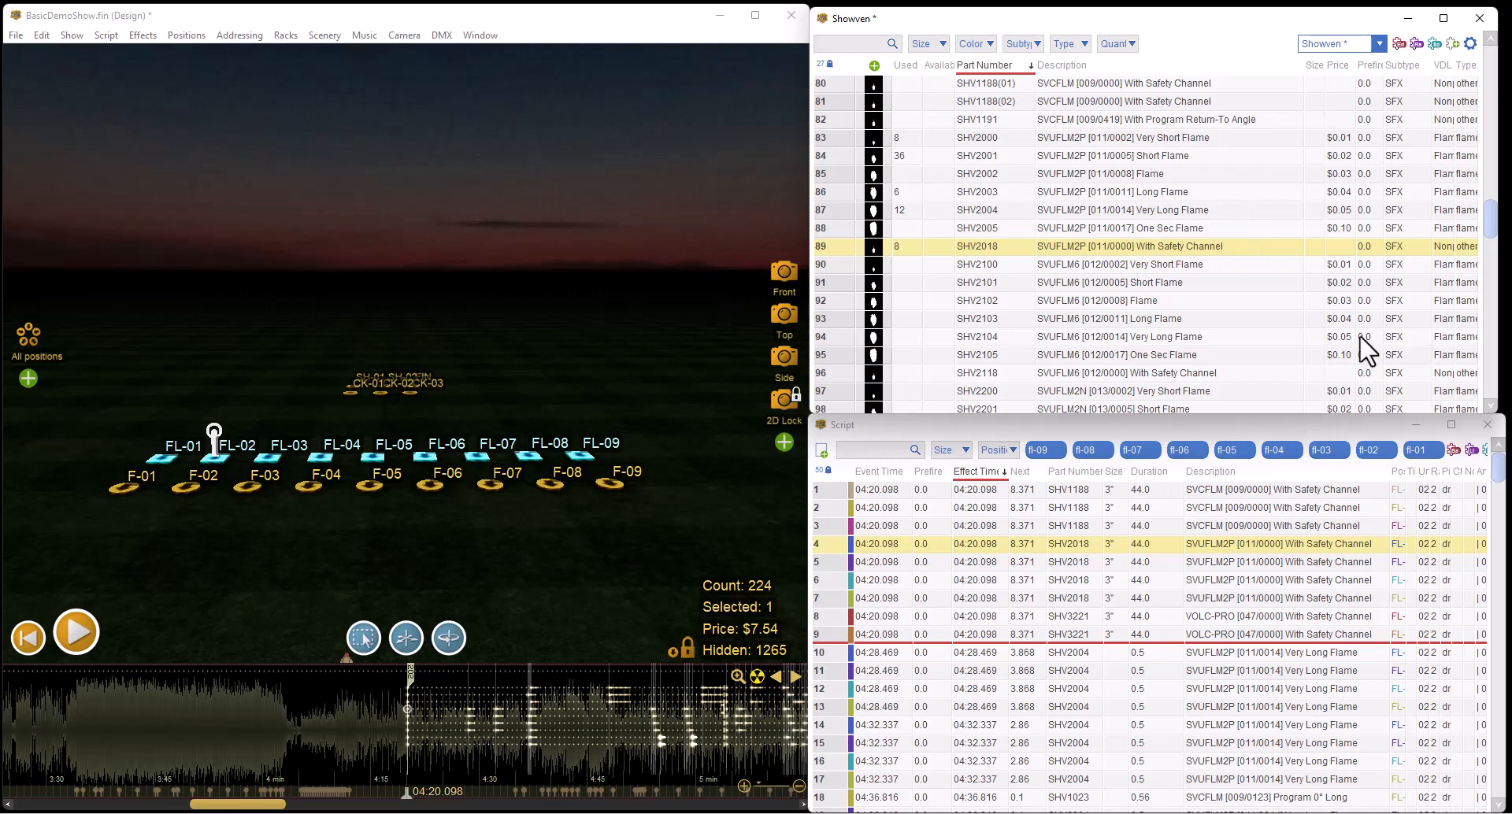
left_click(1380, 44)
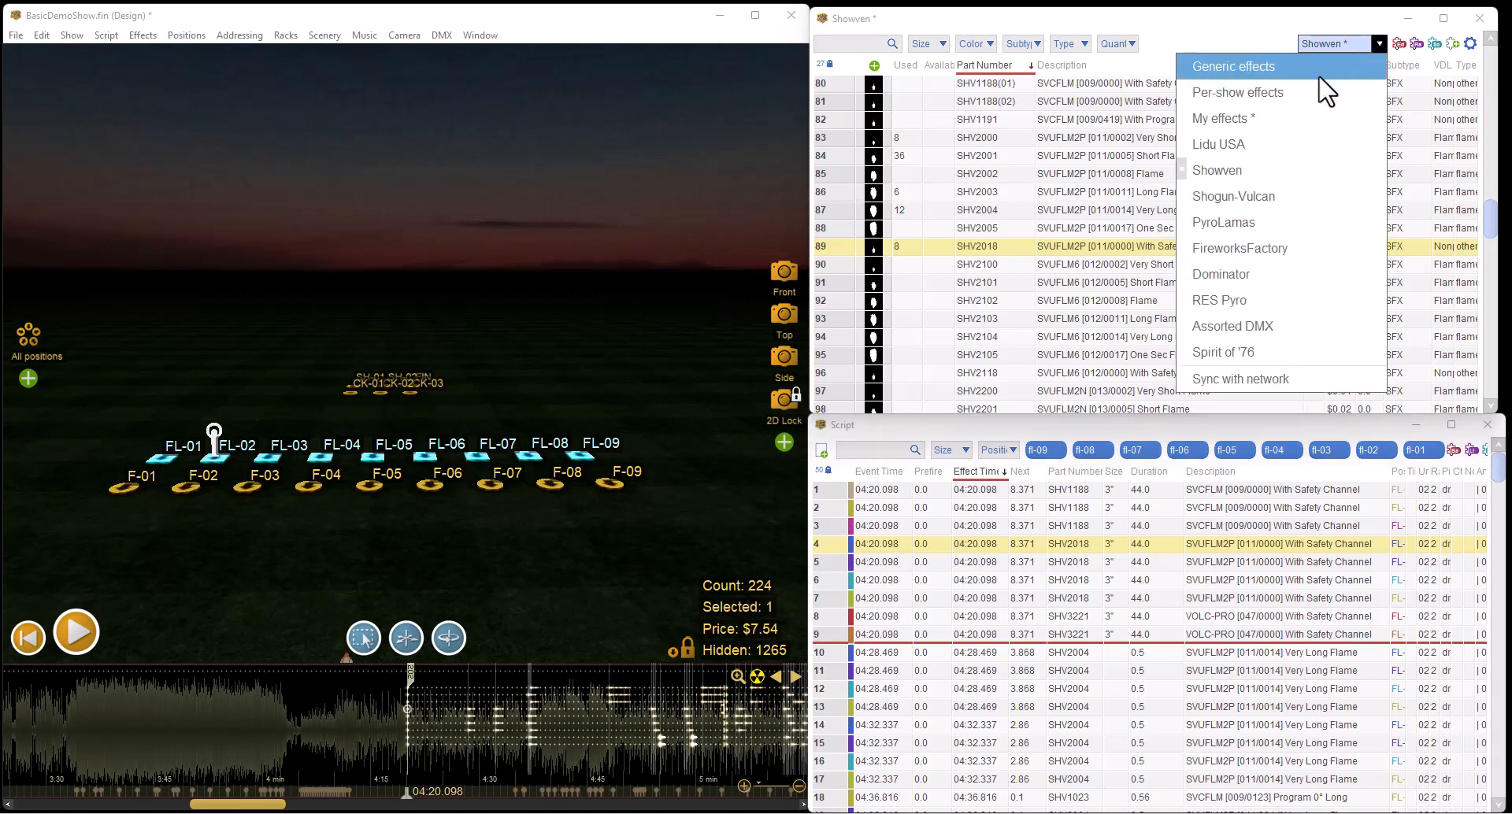
left_click(1292, 116)
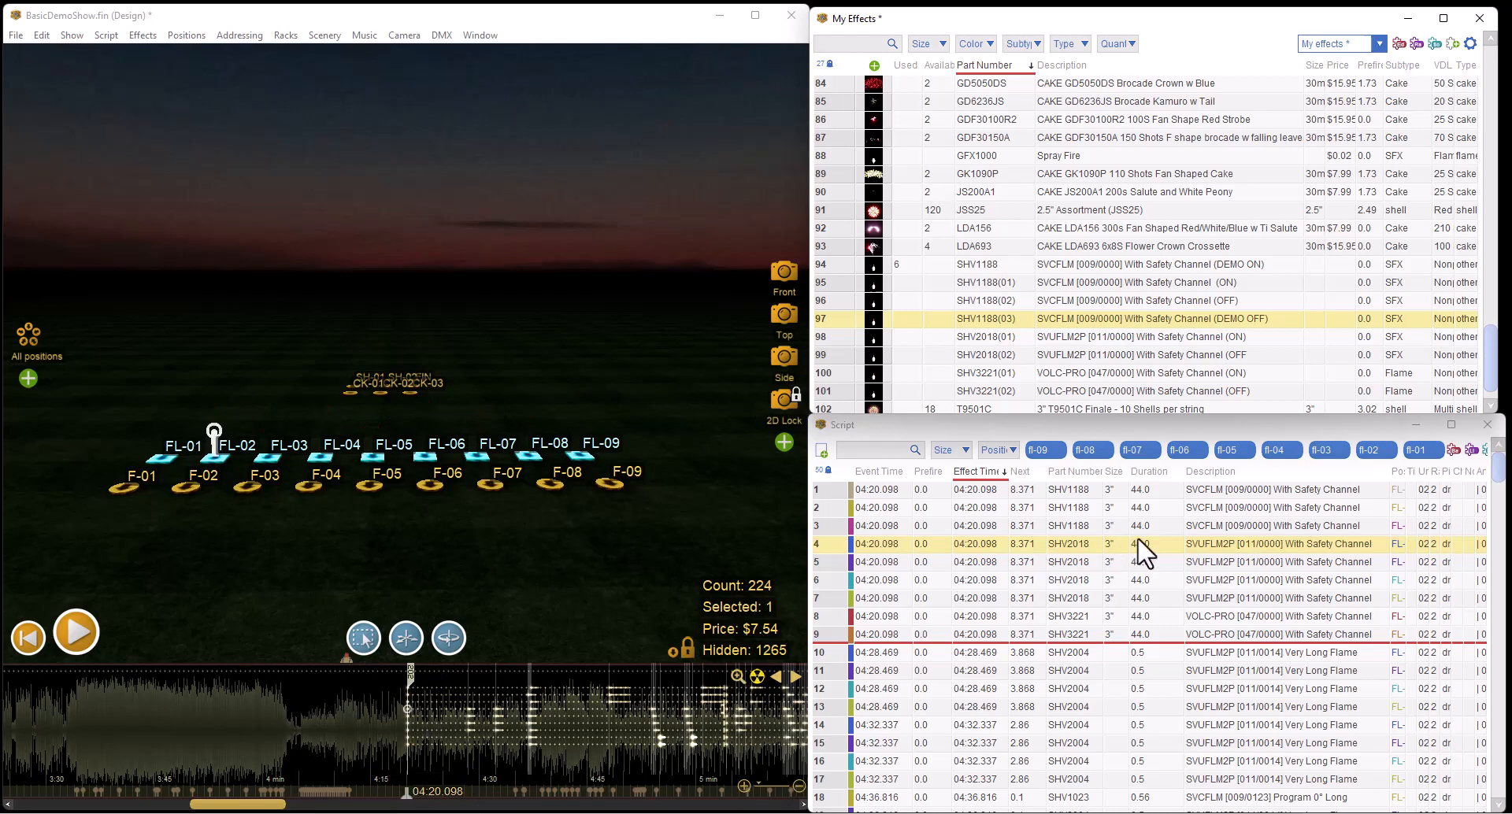
left_click(1247, 493)
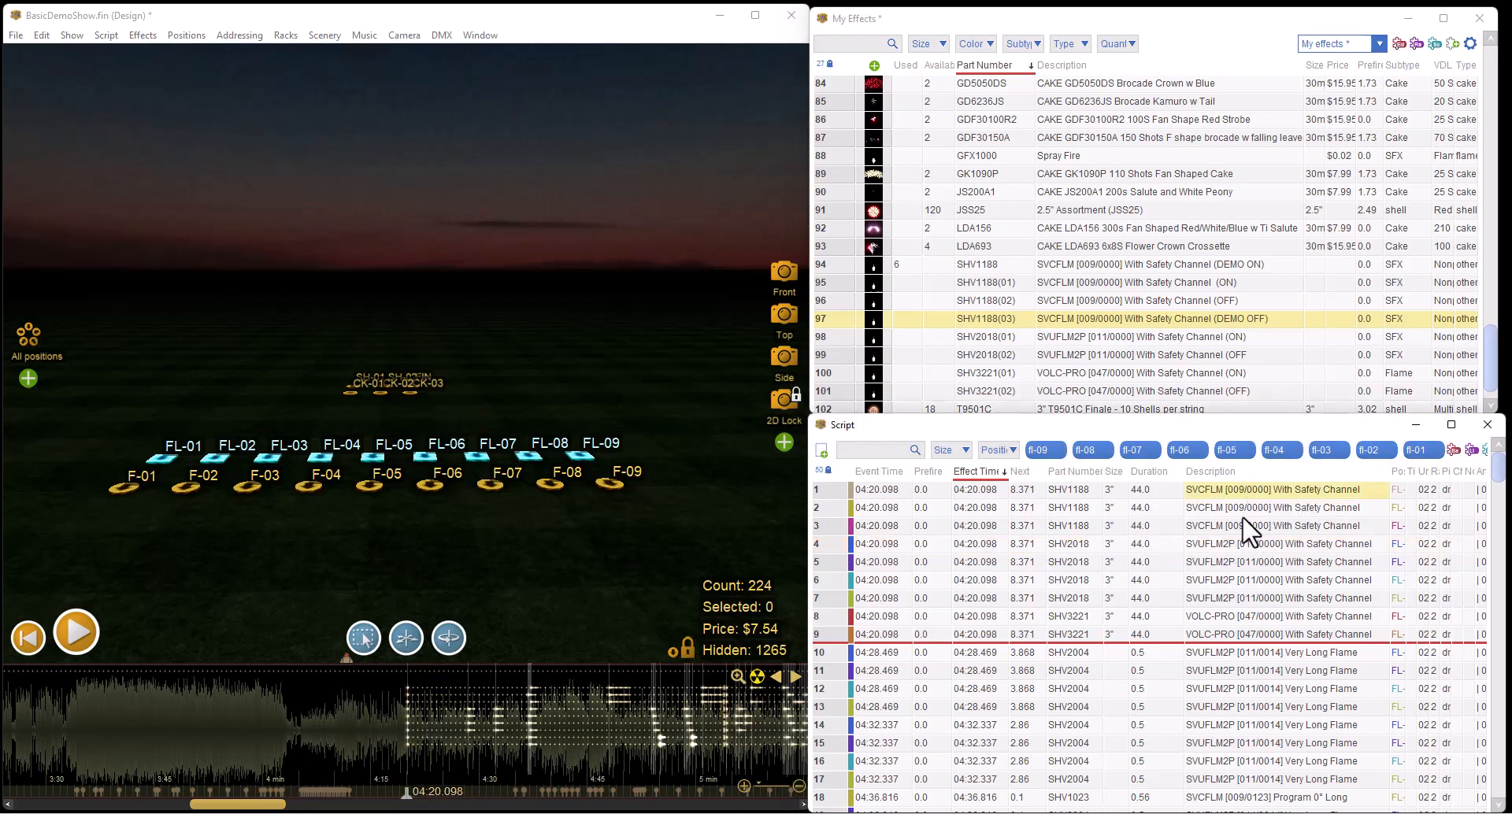
left_click(1239, 525, "shift")
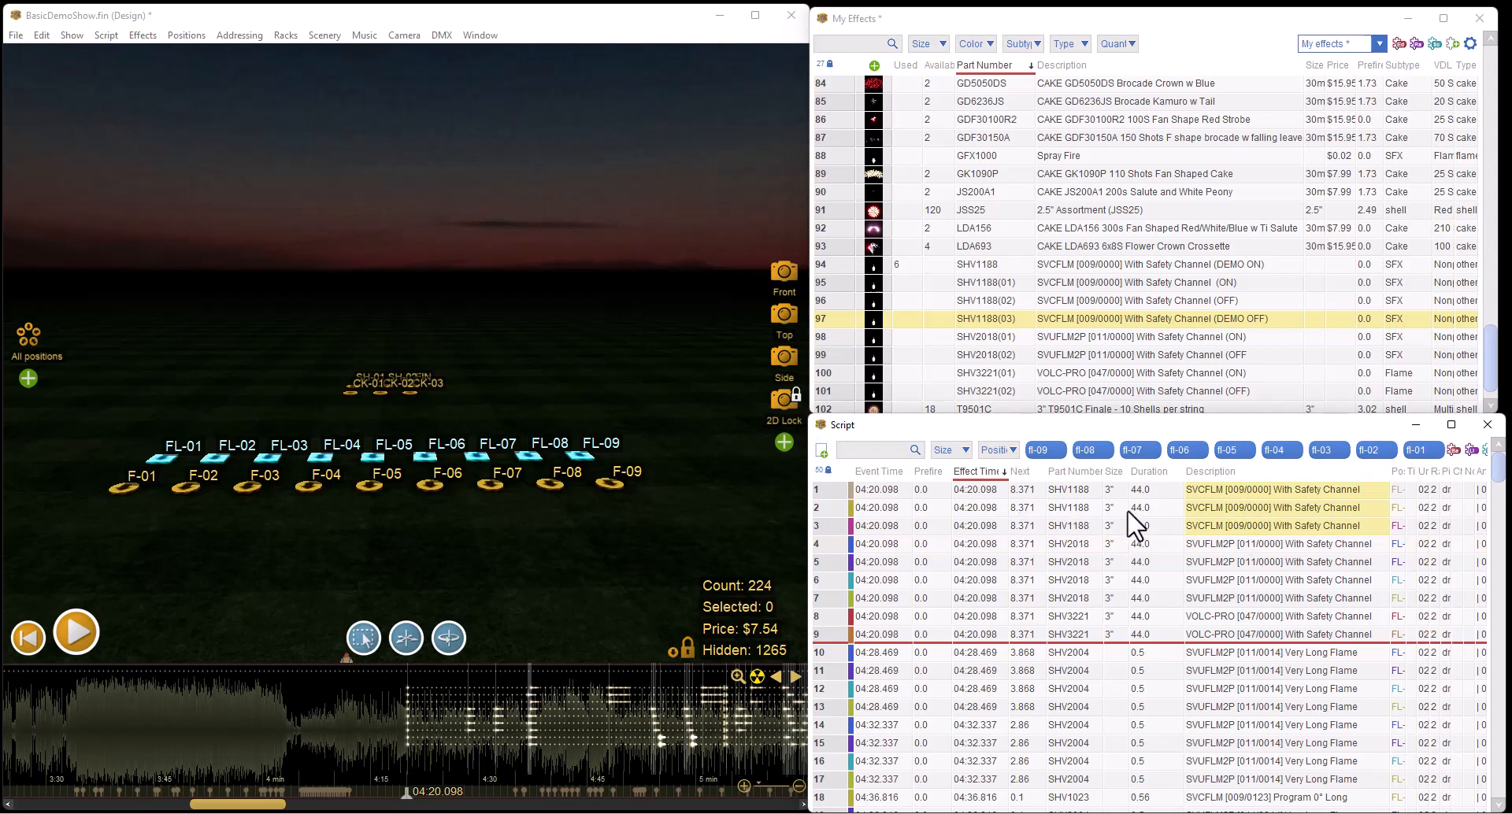
right_click(1242, 511)
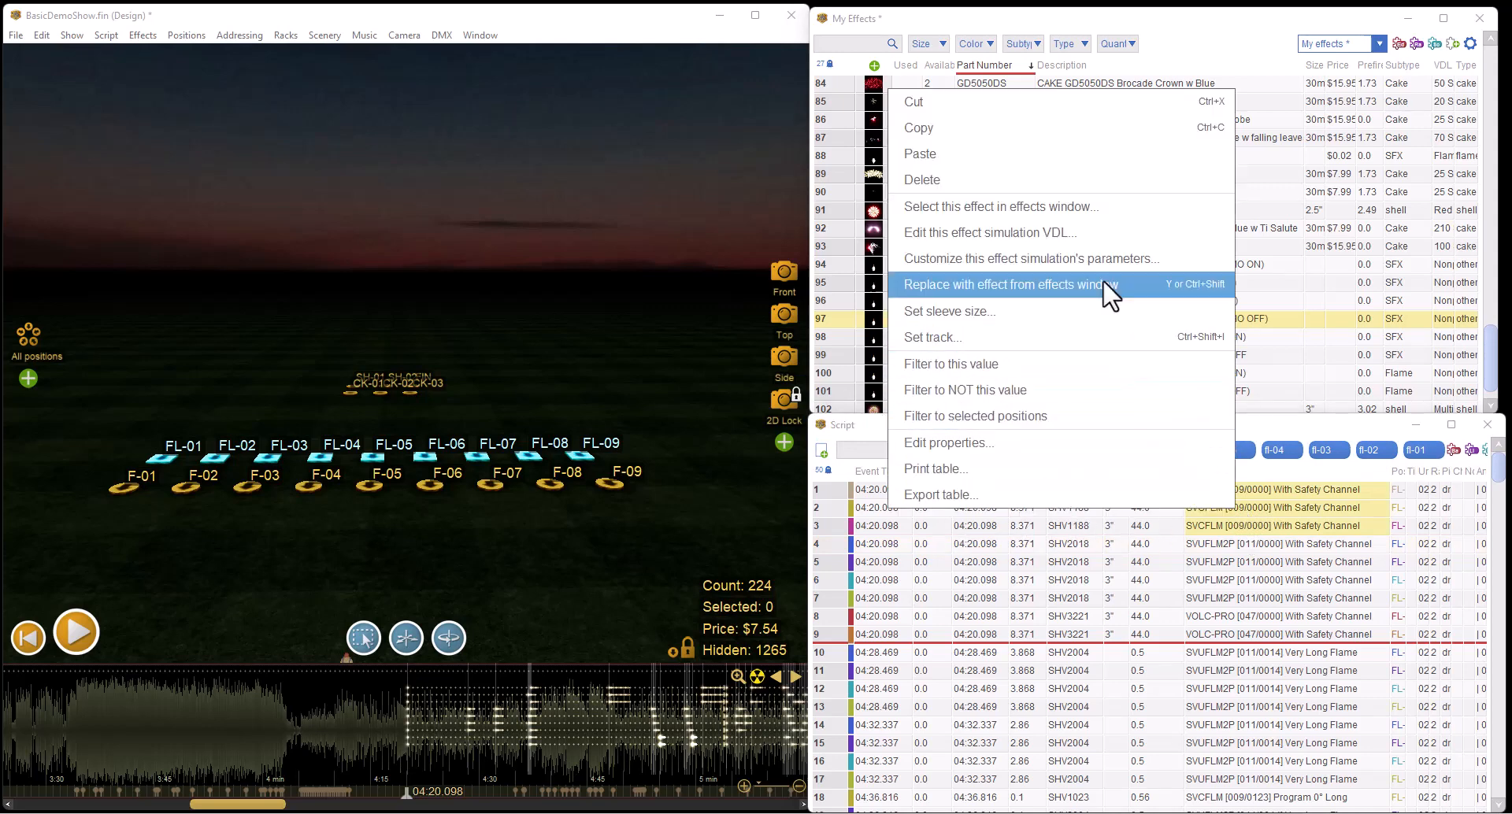
left_click(1183, 43)
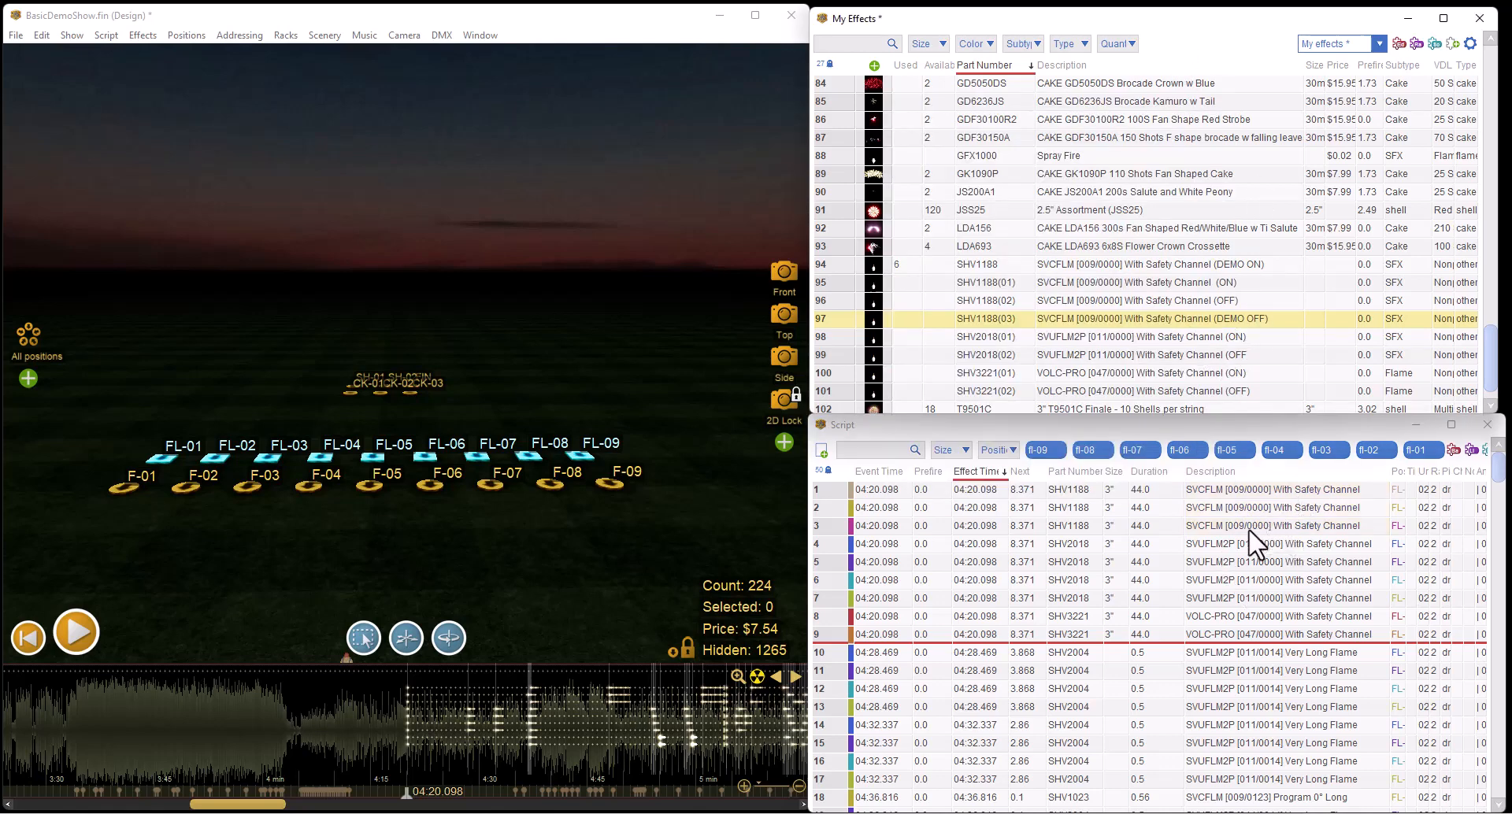
left_click(395, 681)
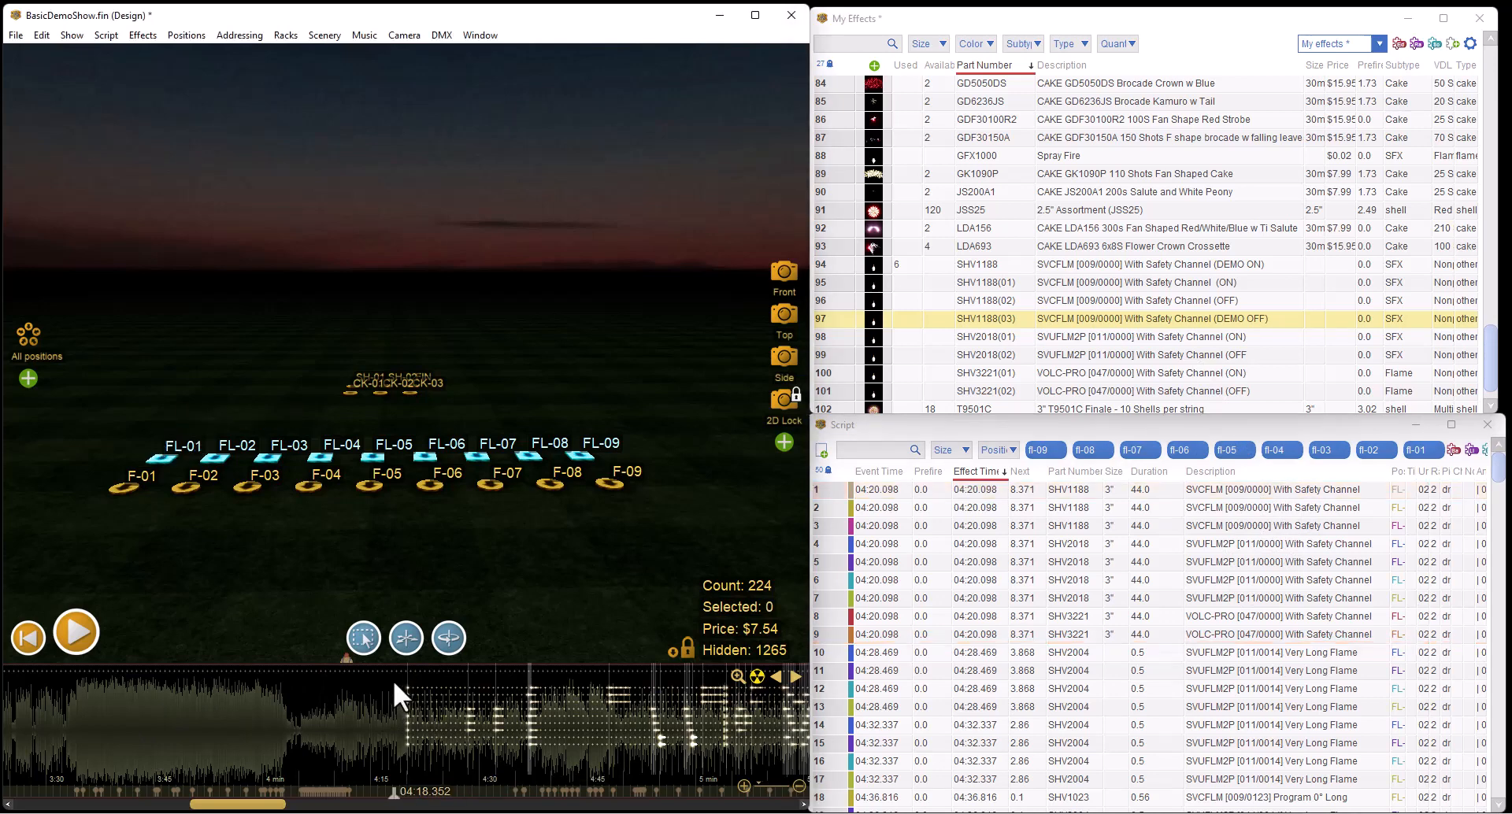
left_click_drag(394, 679, 423, 760)
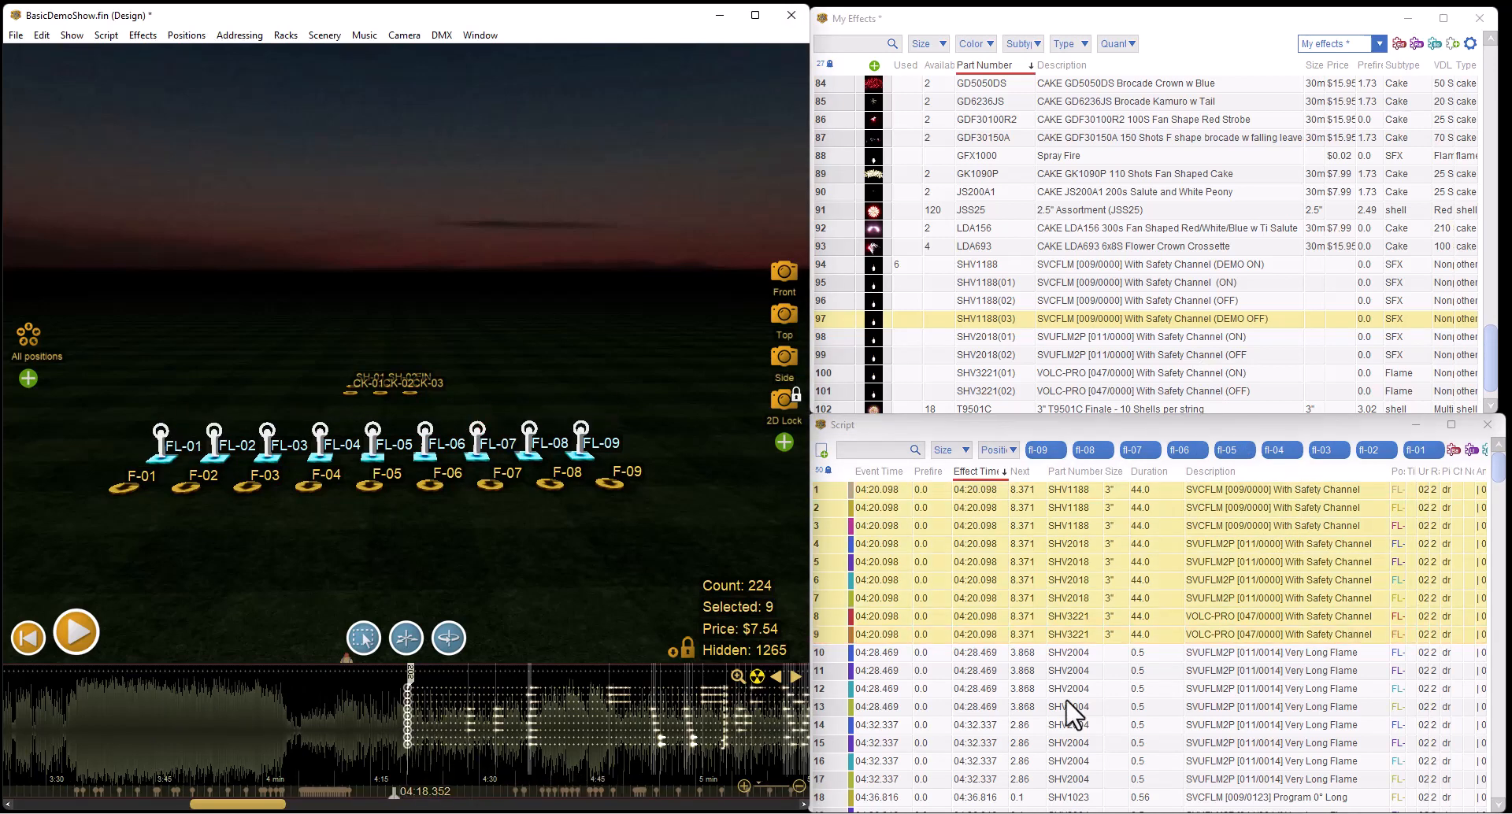
left_click(1282, 489)
left_click(1282, 525, "shift")
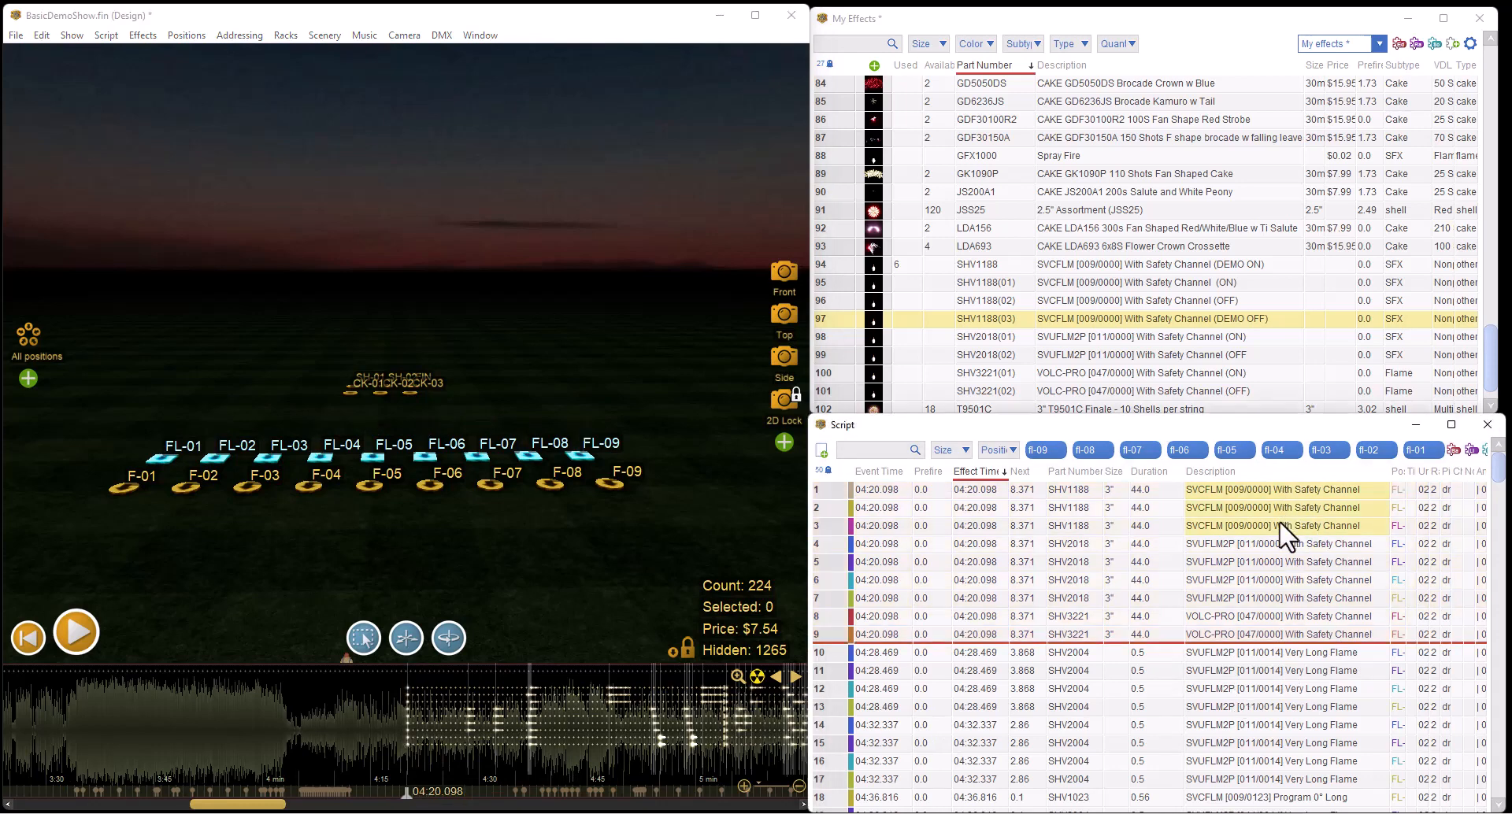
Replace the three SVCFLM safety channel events in script rows 1 to 3 with the DEMO ON effect, updating their durations
left_click(828, 489)
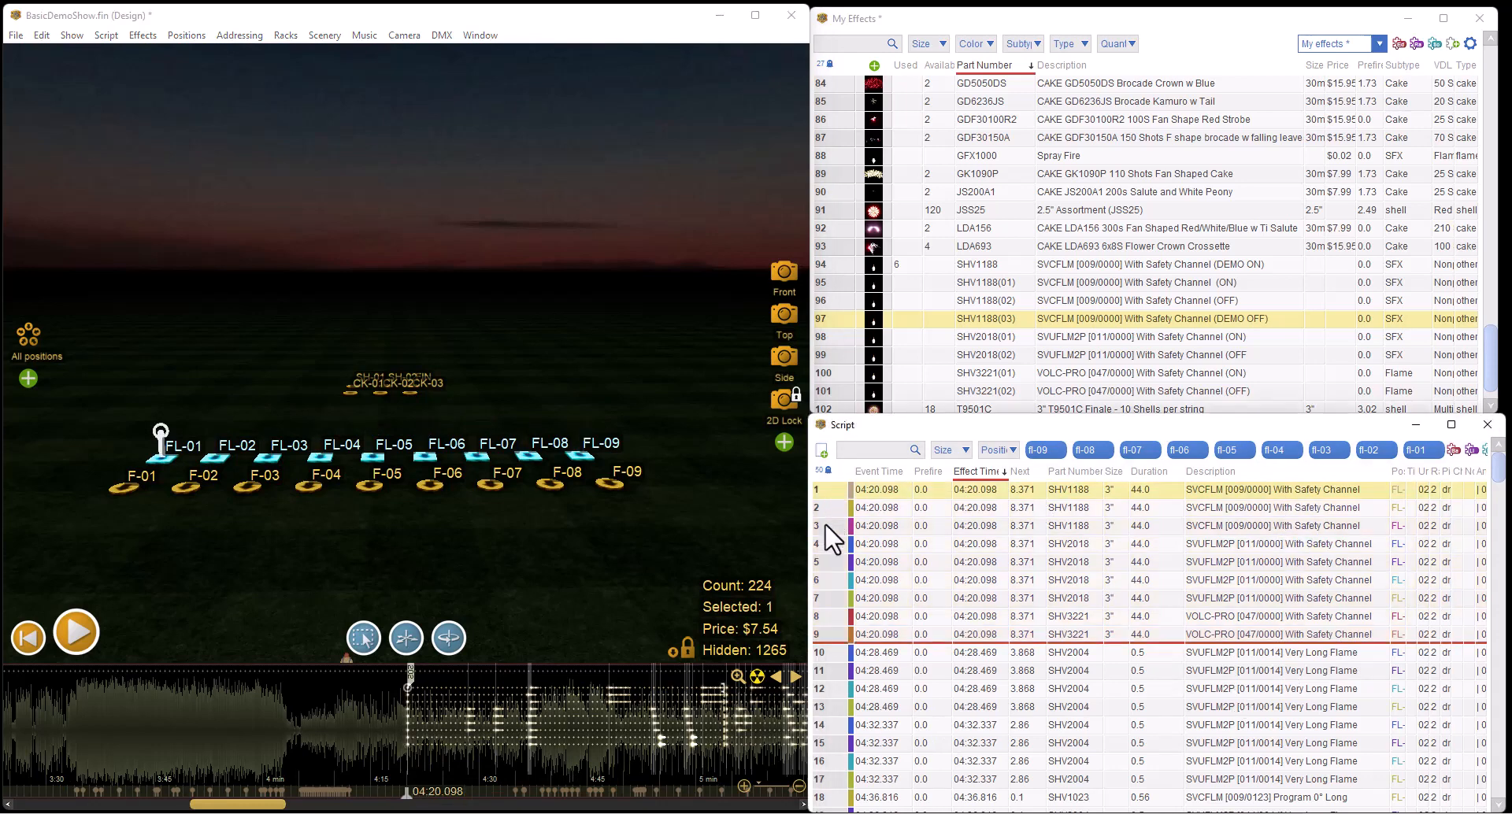
left_click(825, 526, "shift")
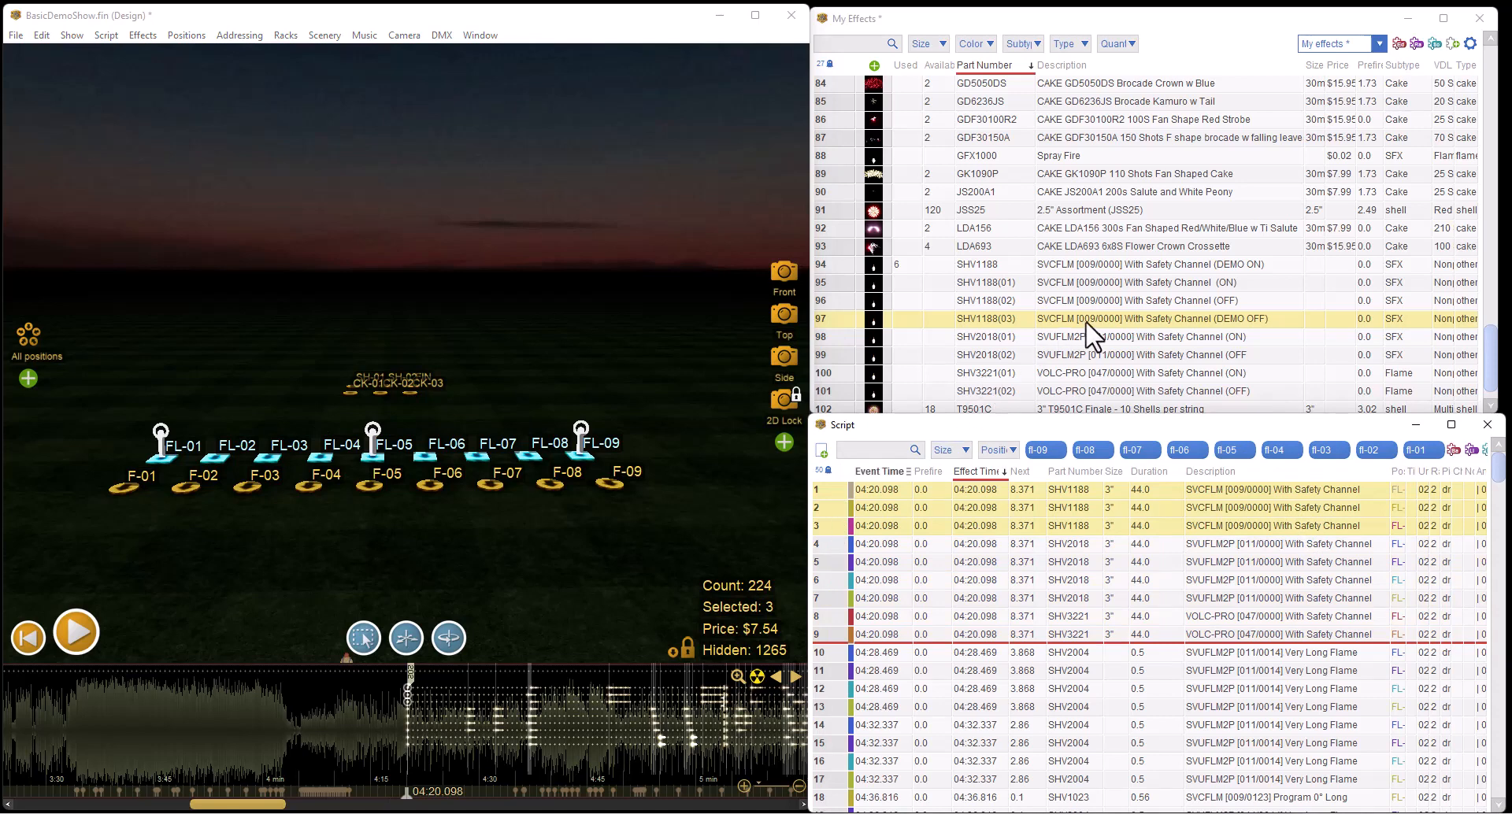
left_click(1169, 265)
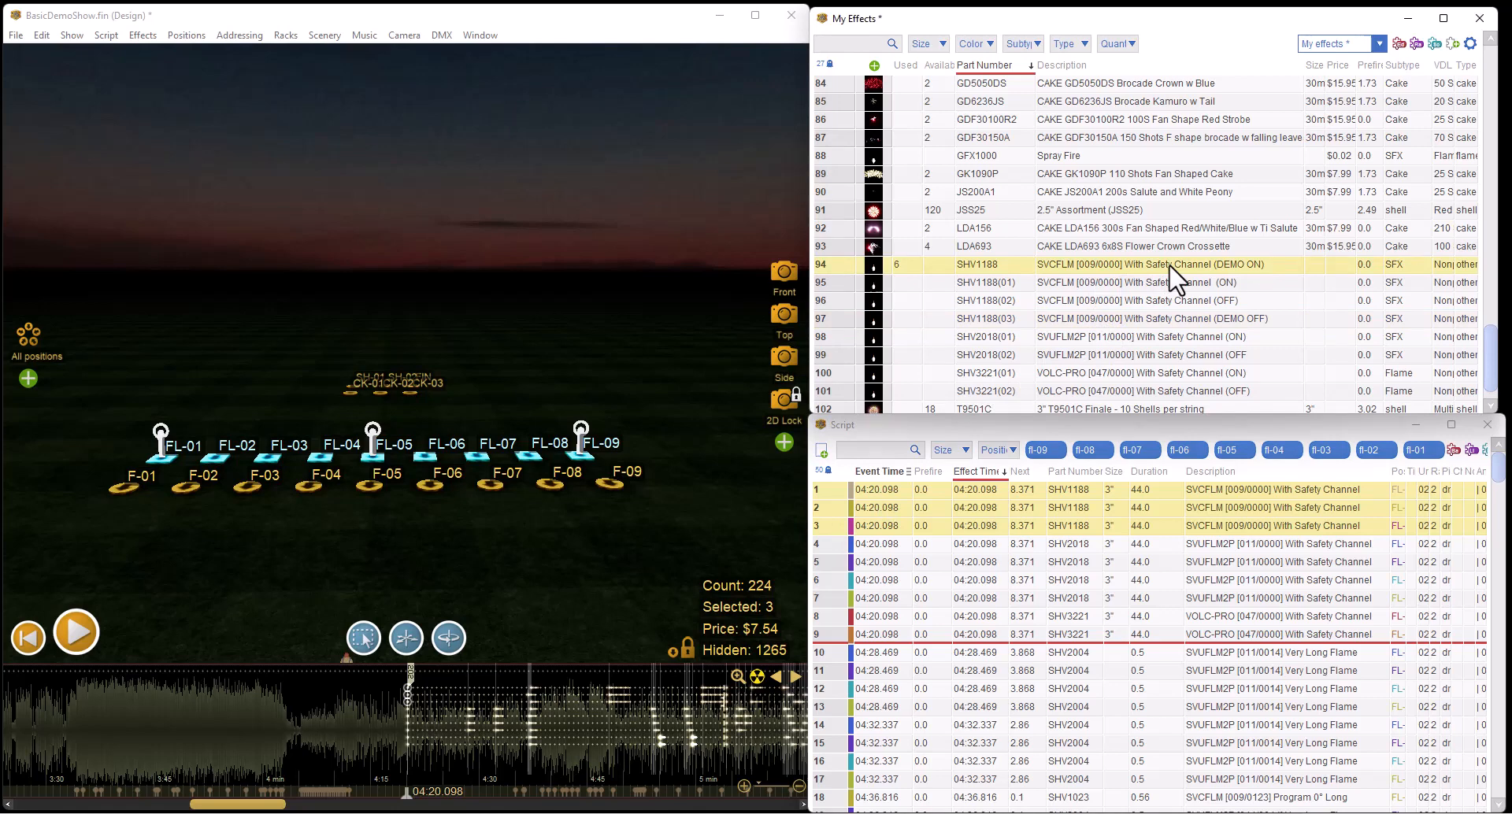
right_click(839, 498)
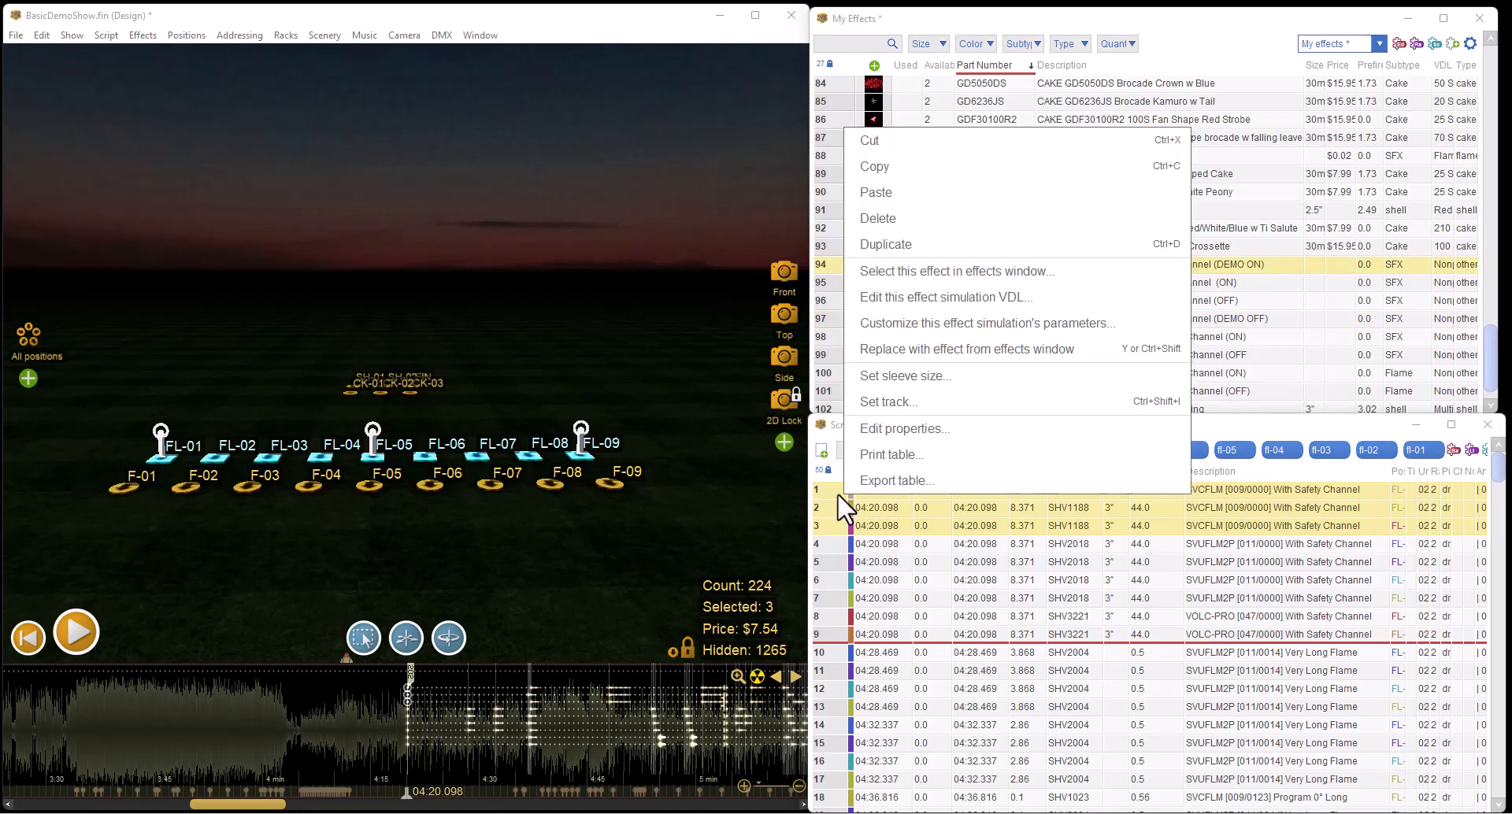
left_click(920, 358)
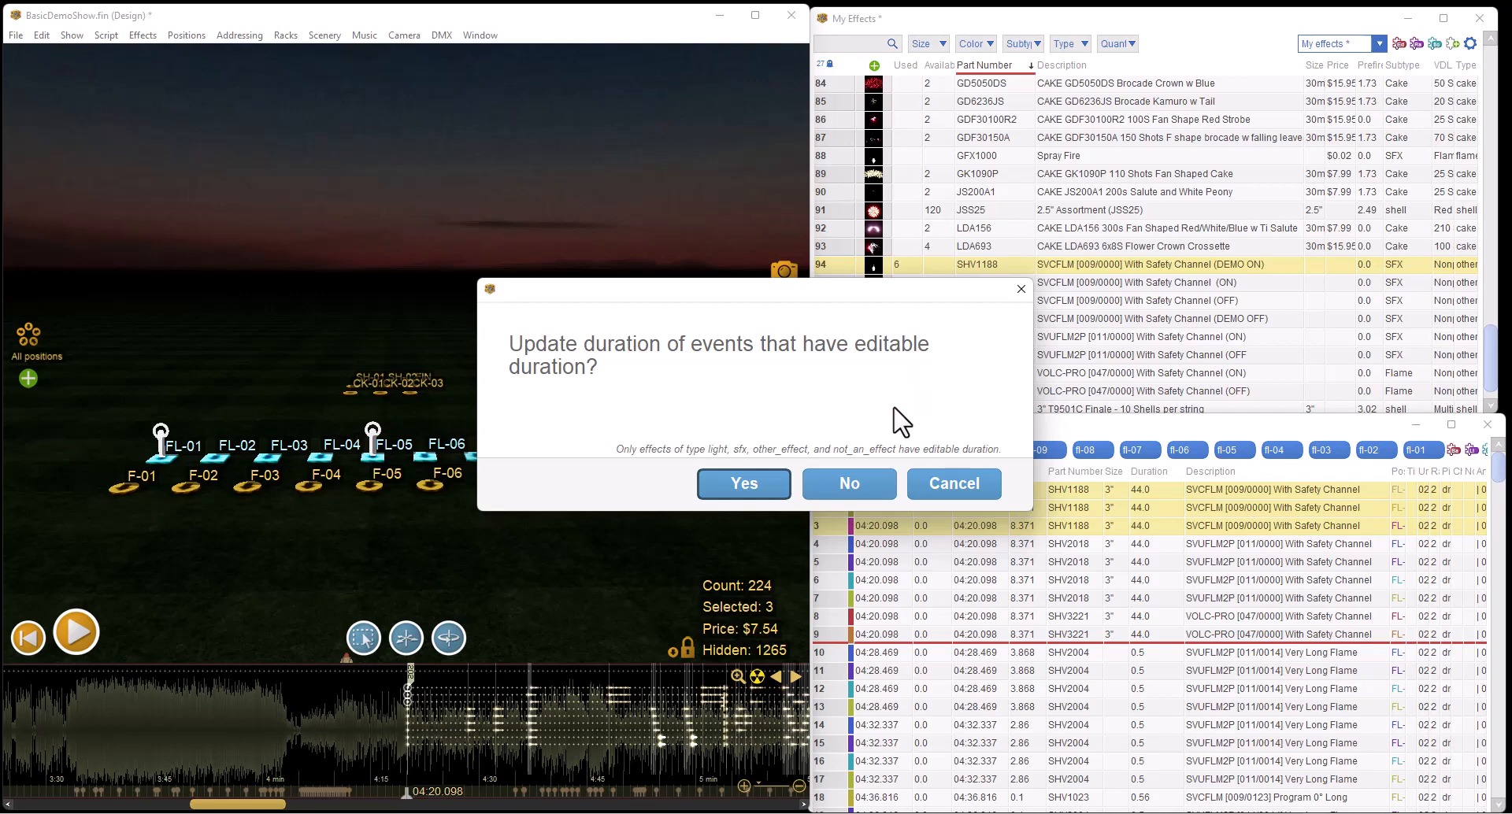
left_click(760, 493)
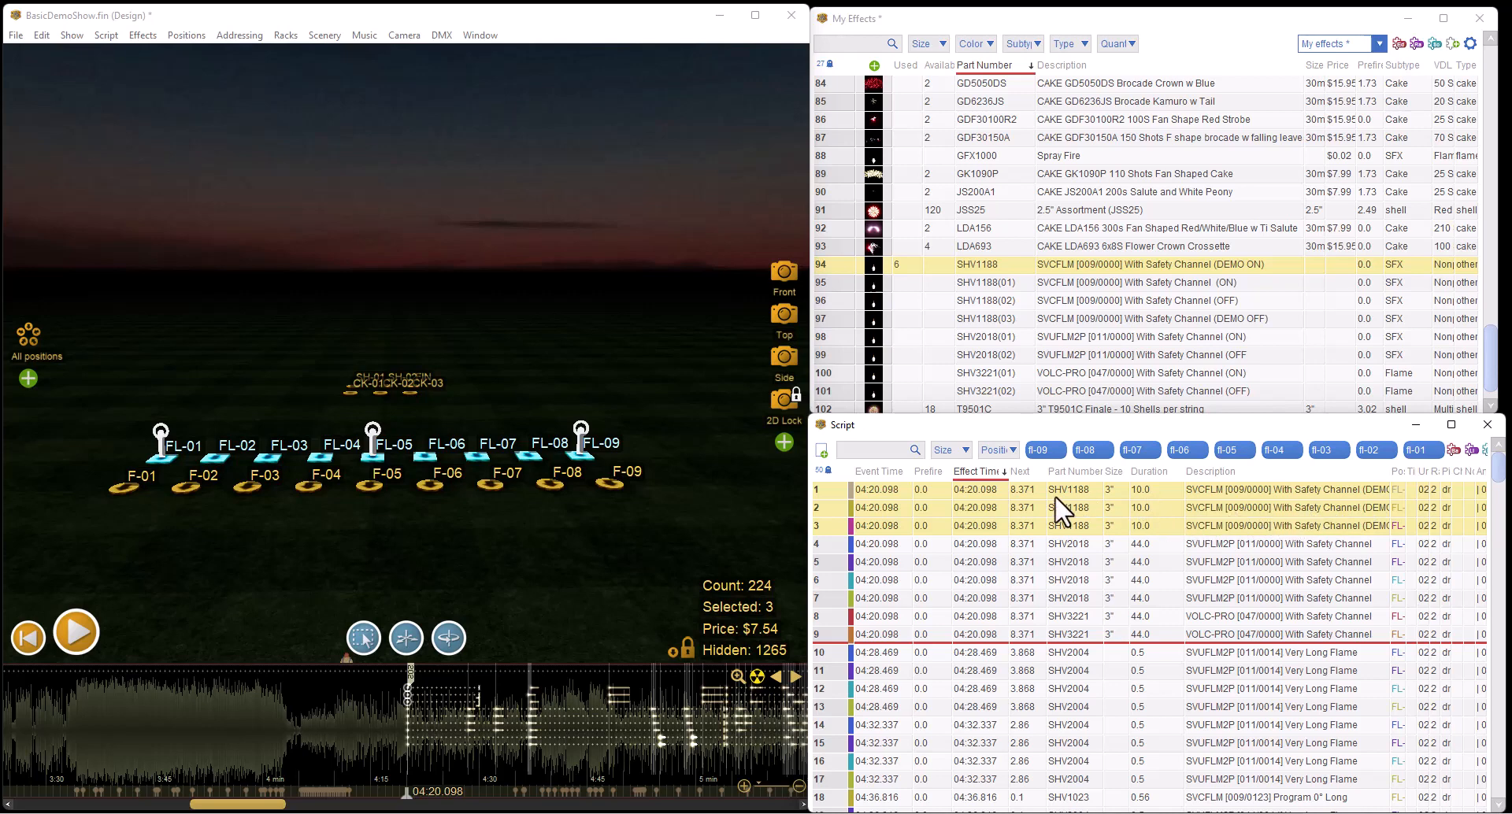
Apply the DEMO ON effect replacement to the three selected script events again, declining the duration update
right_click(979, 489)
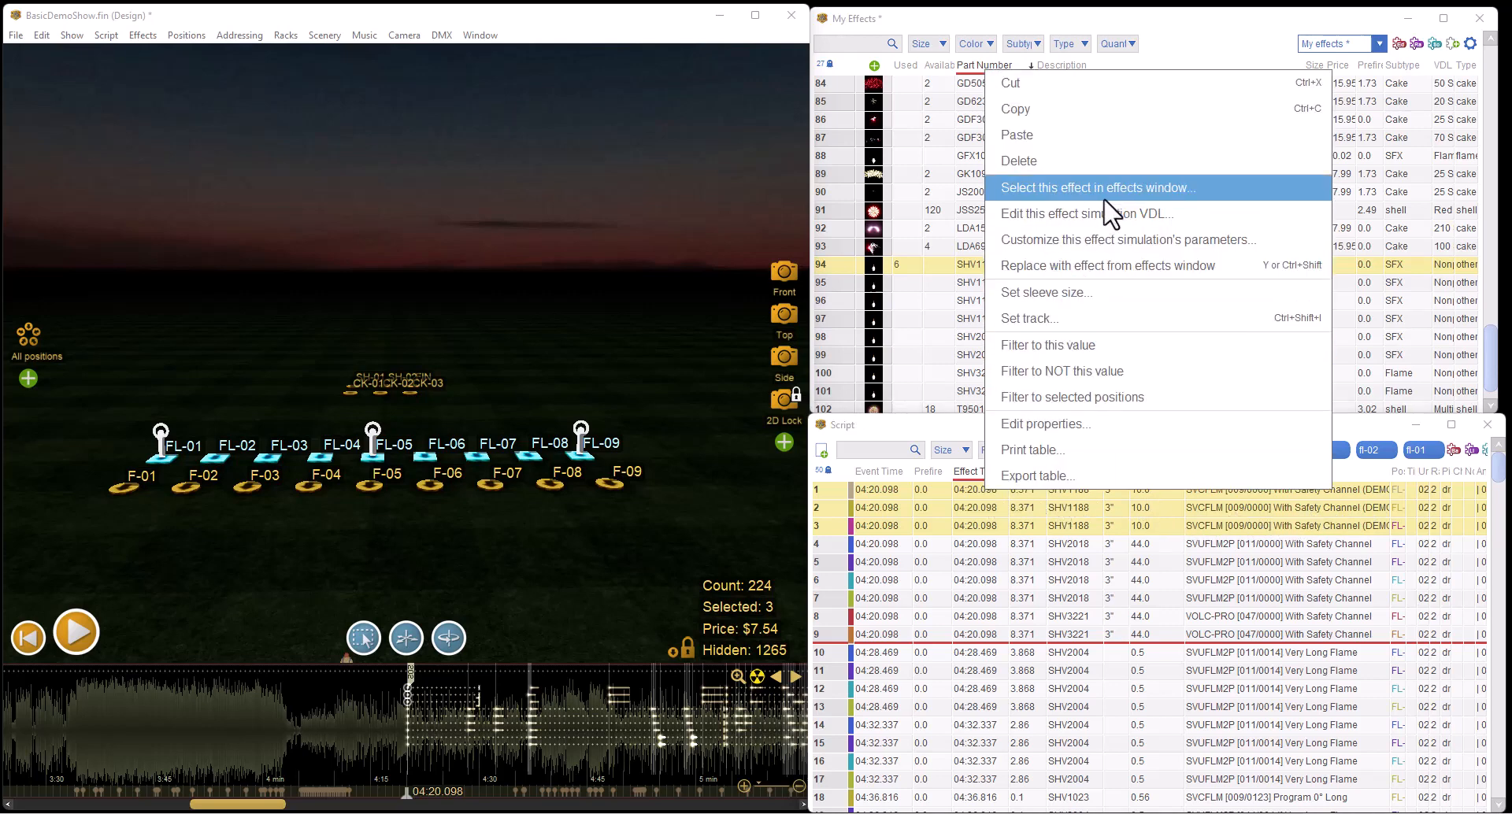
left_click(1098, 263)
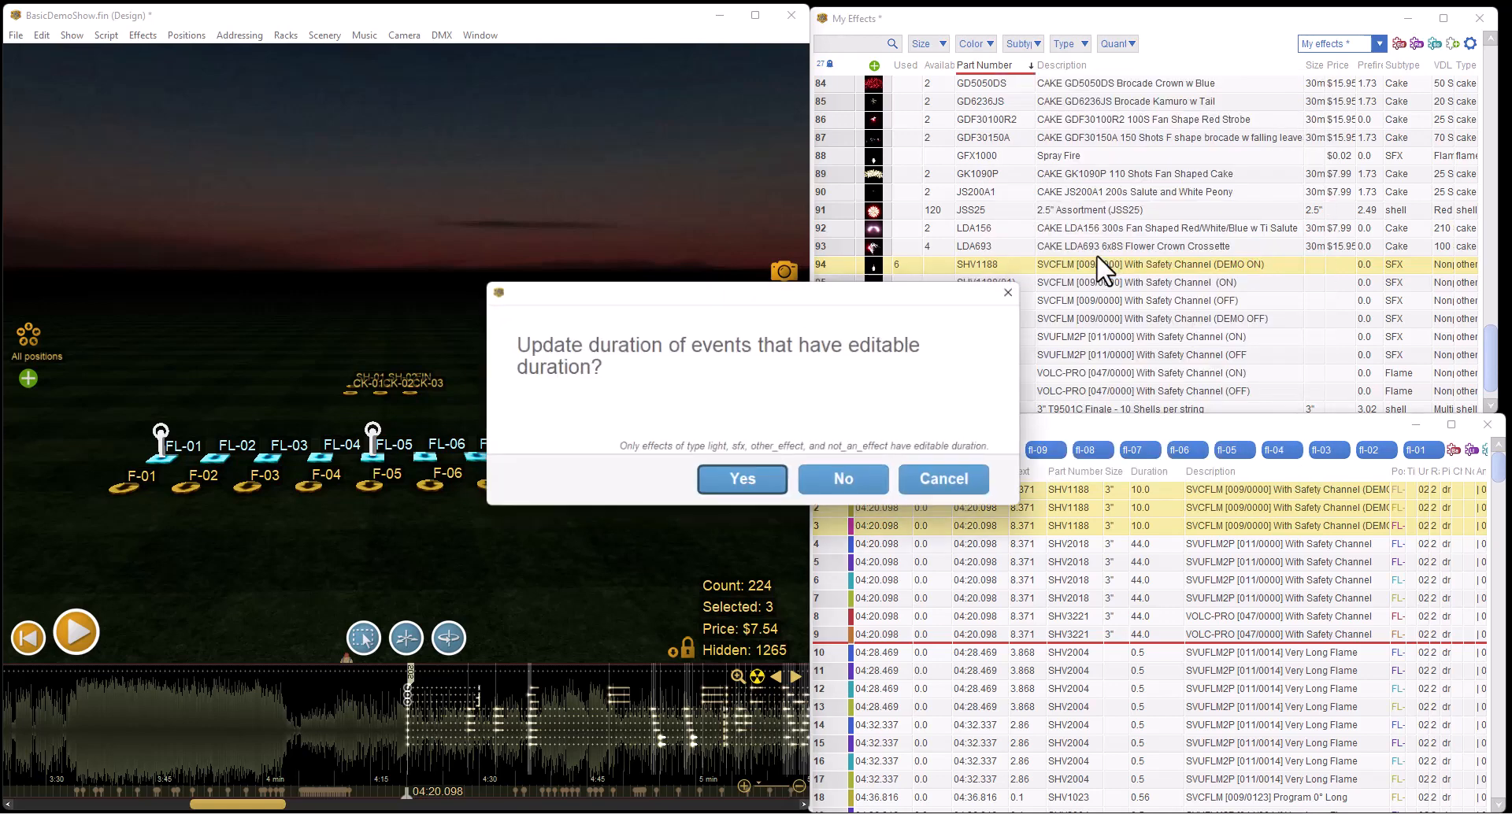
left_click(875, 486)
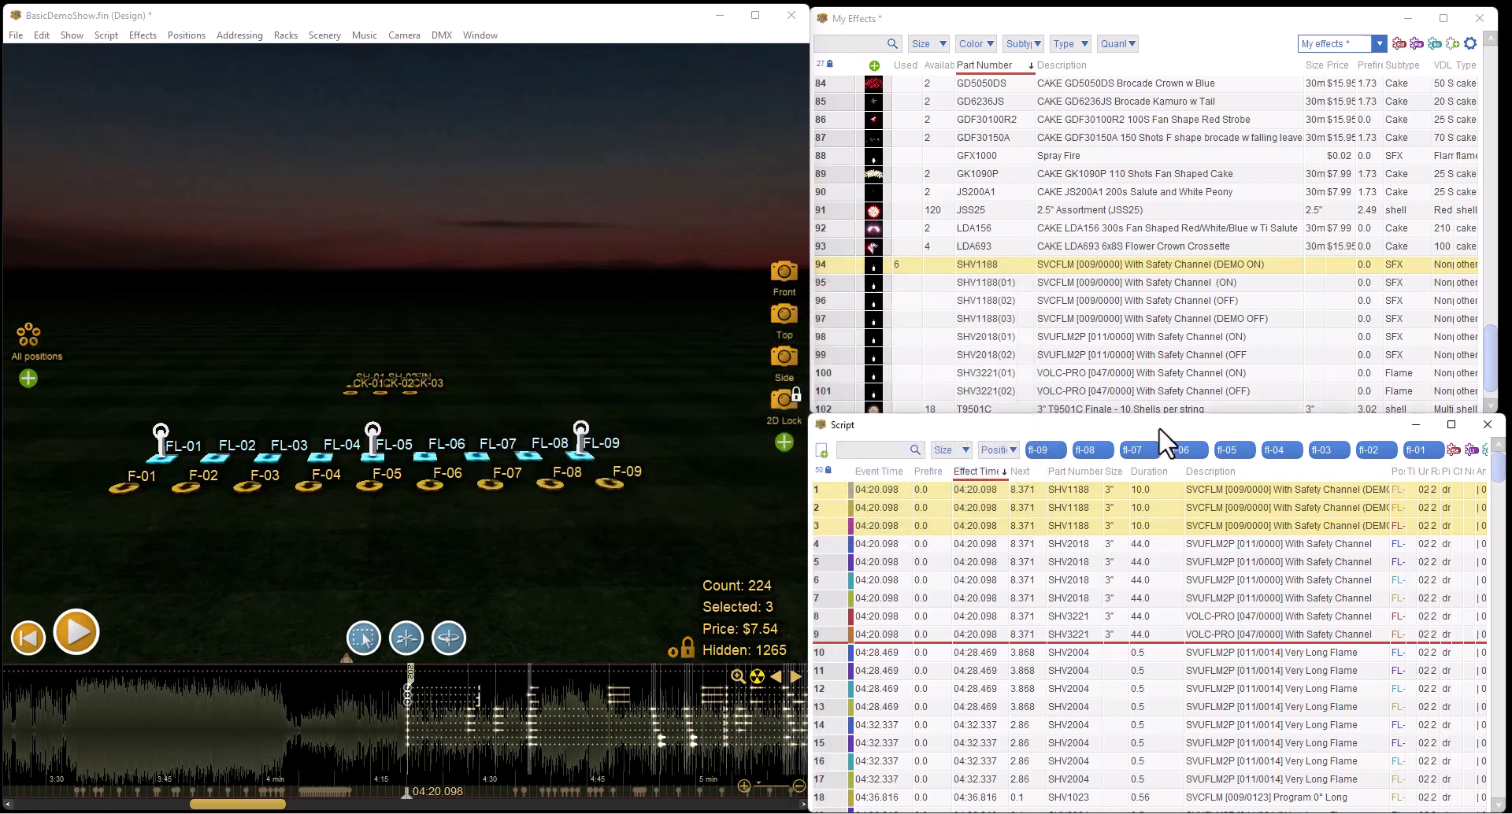
Try to open the DMX effect editor from the three selected script events
left_click_drag(1166, 429, 1095, 423)
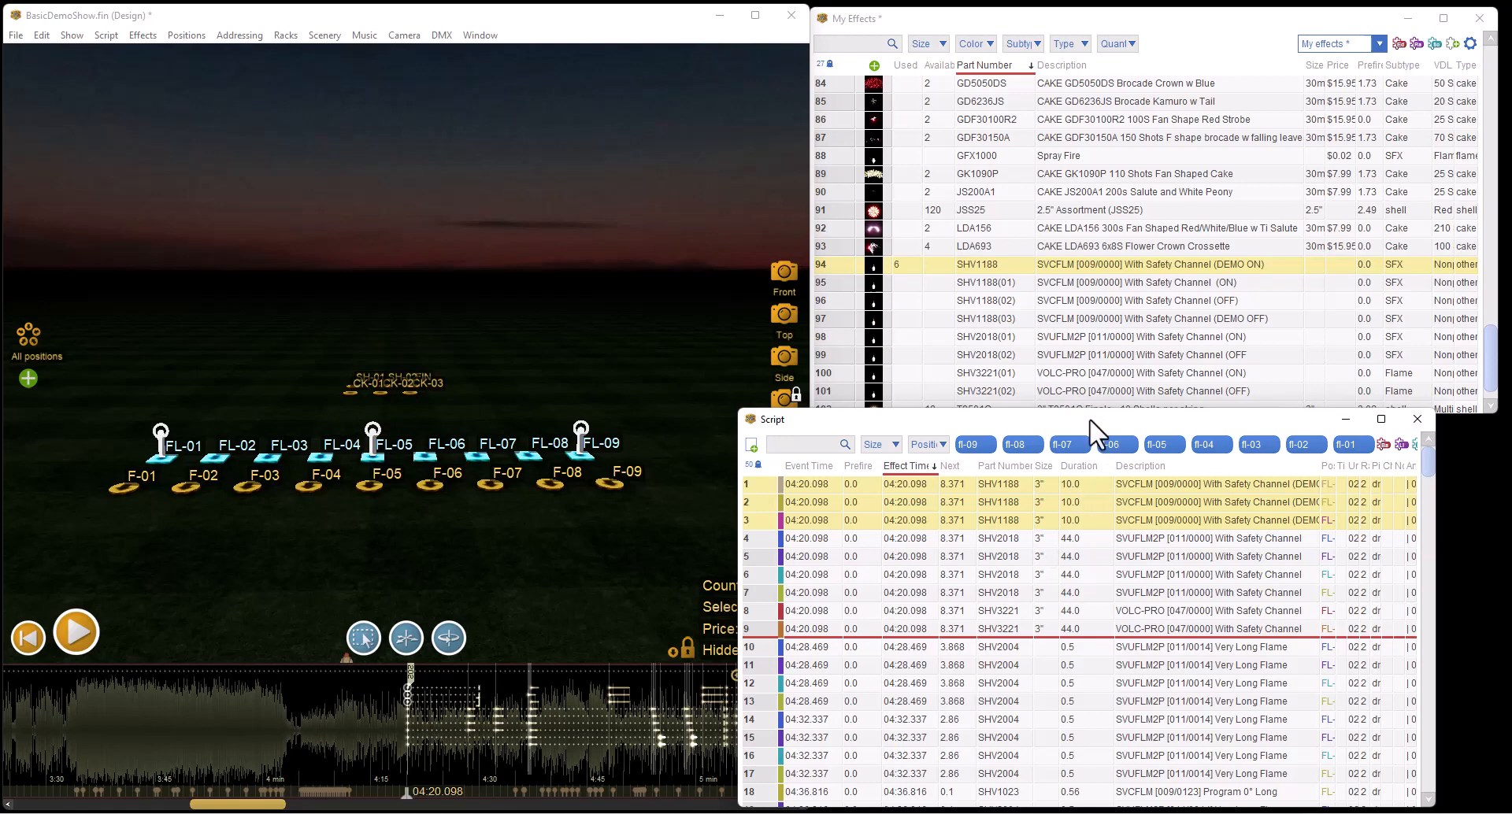
right_click(1134, 280)
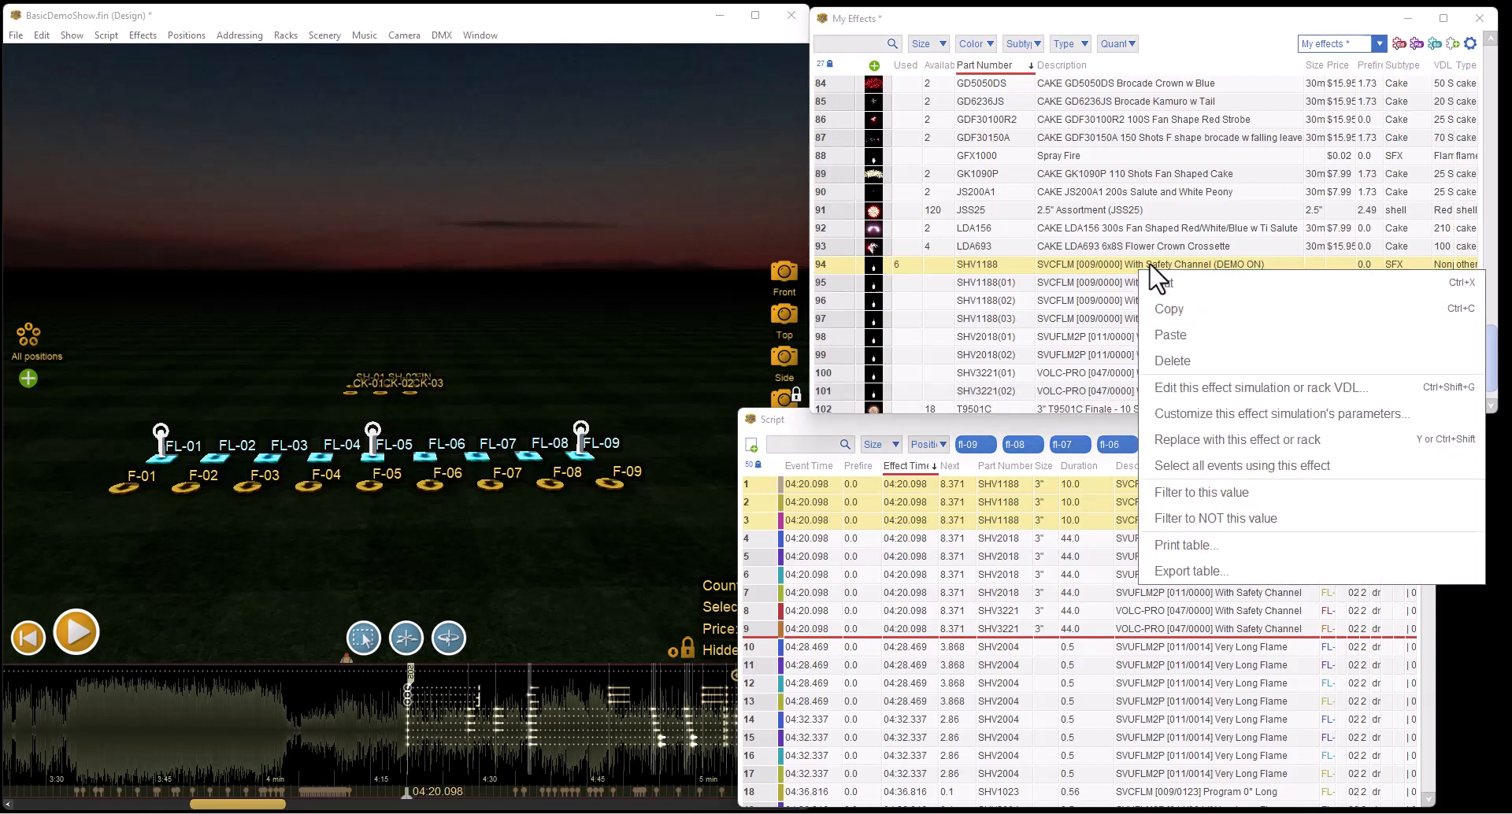
key("Escape")
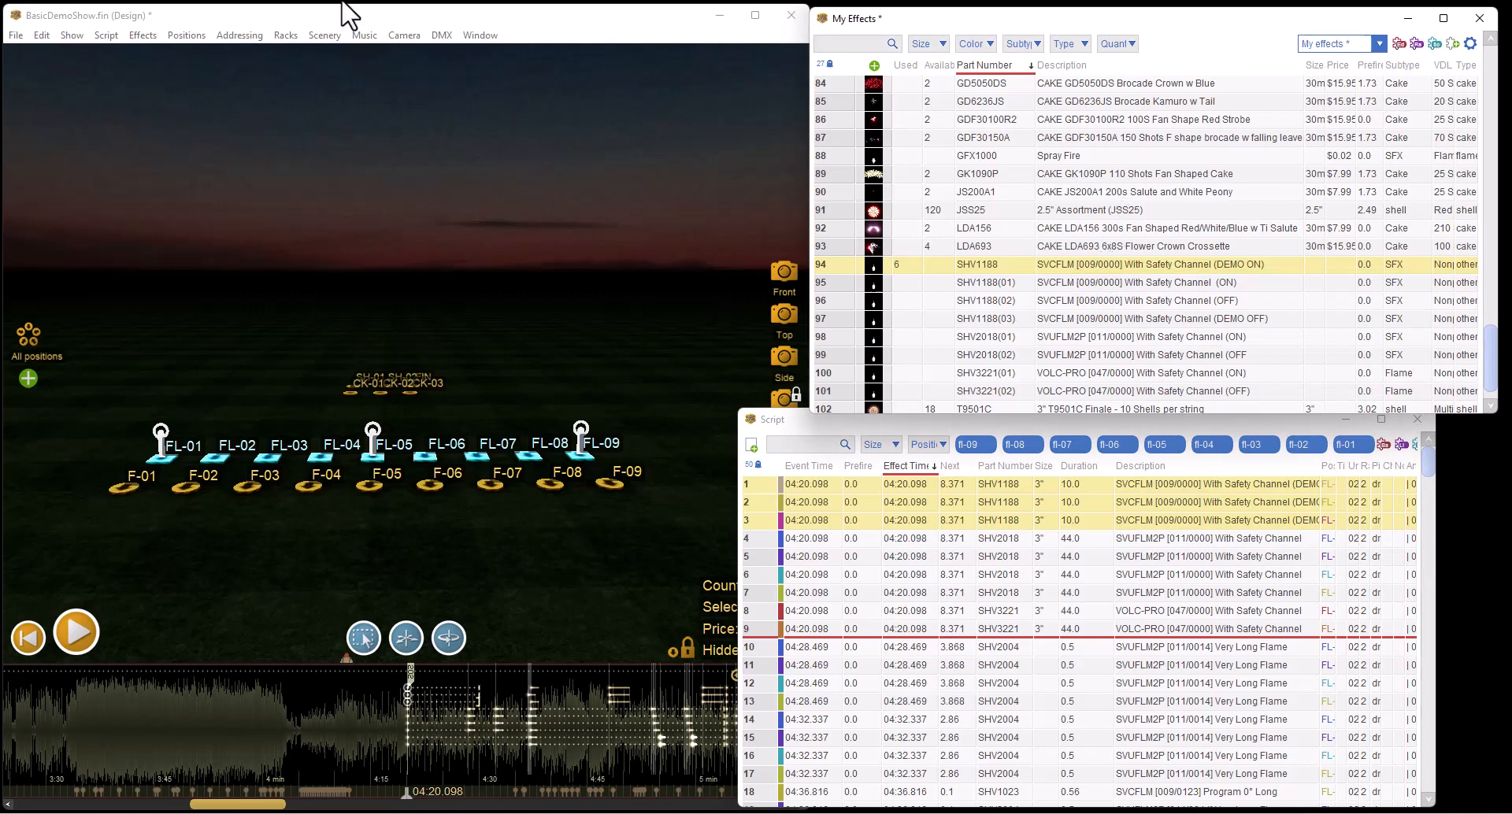
left_click(442, 34)
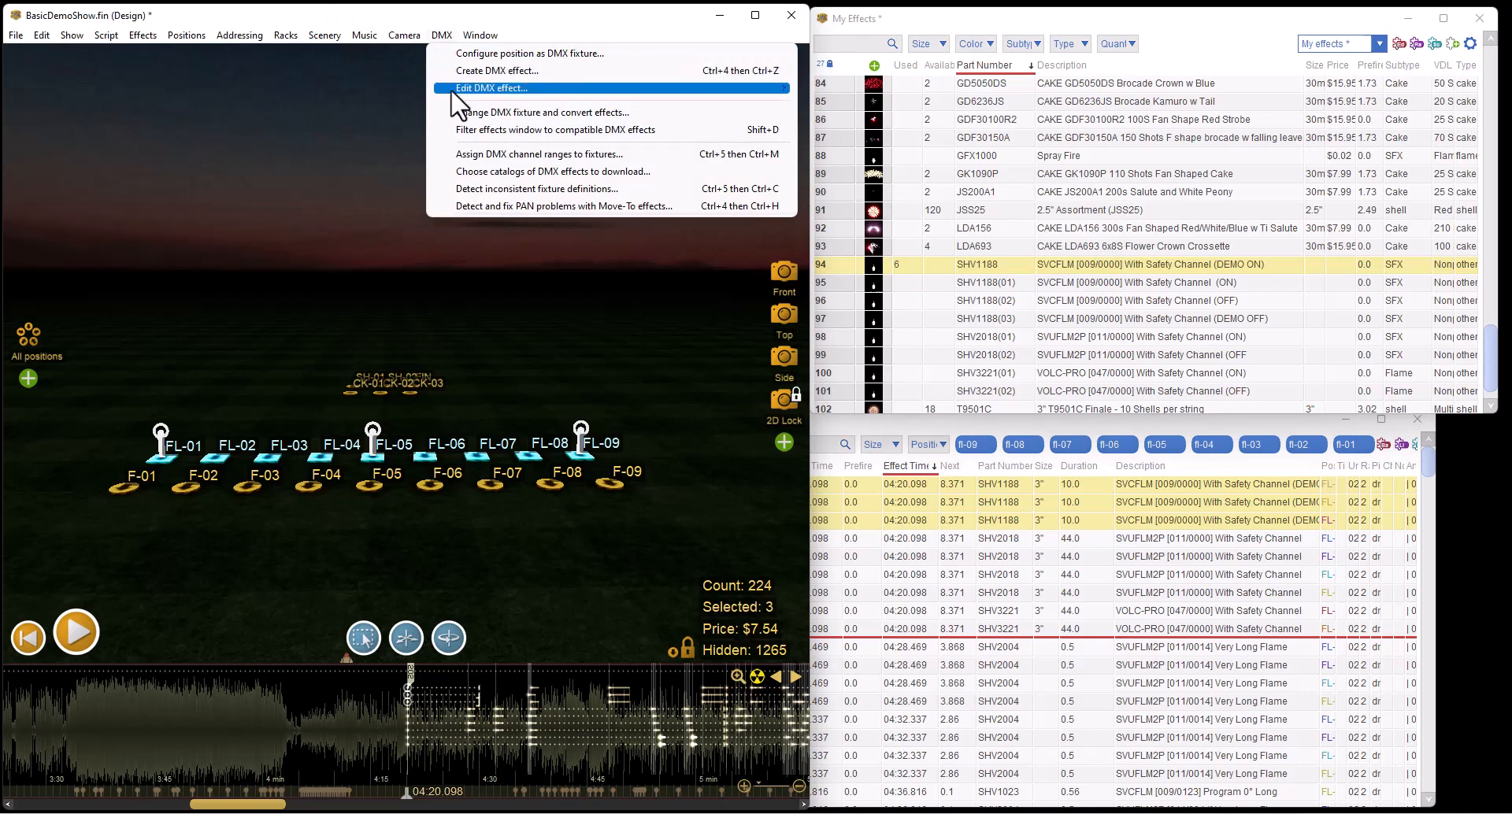
mouse_move(452, 91)
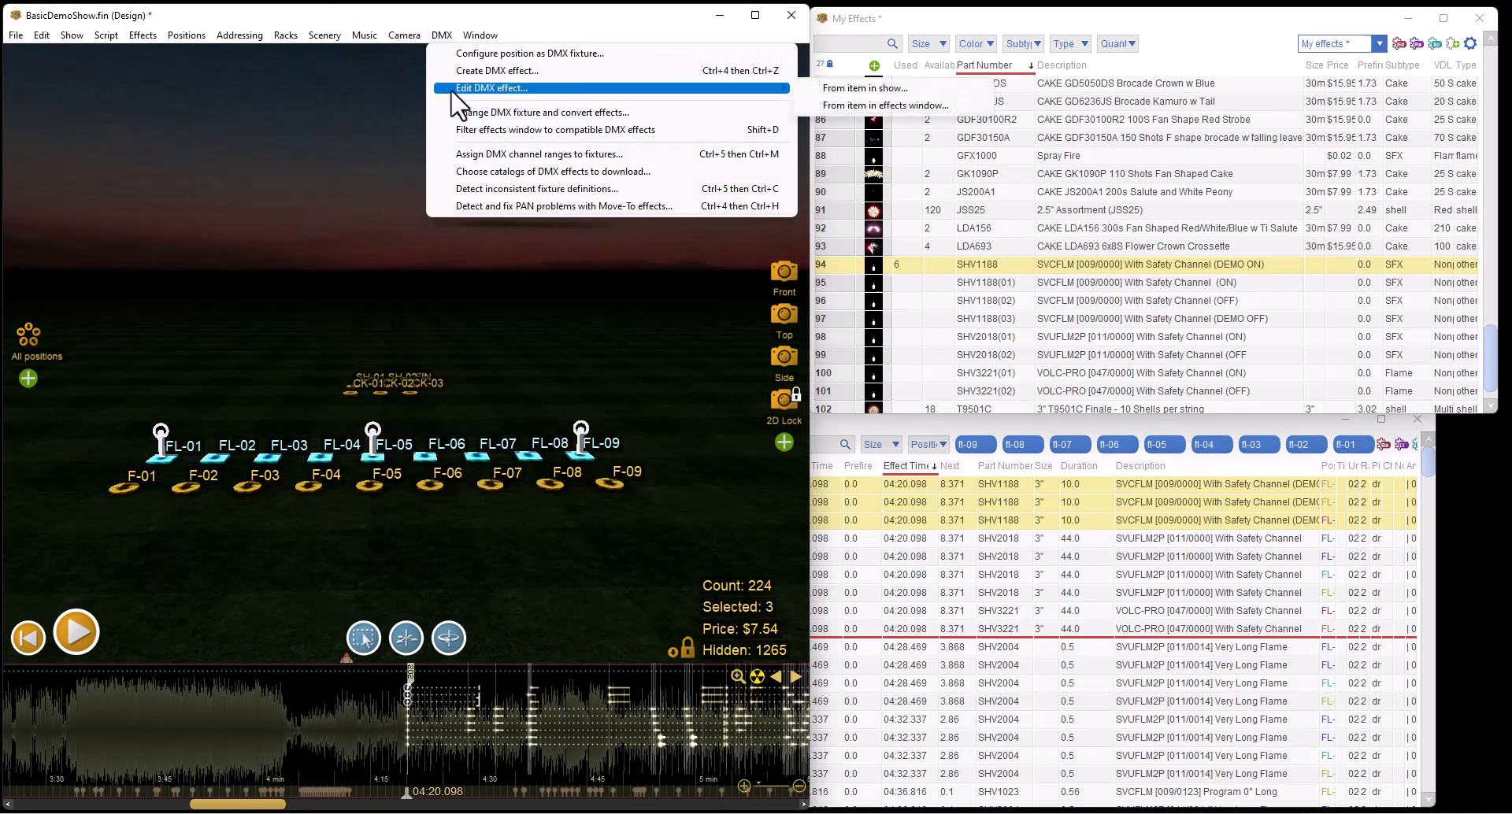
left_click(865, 90)
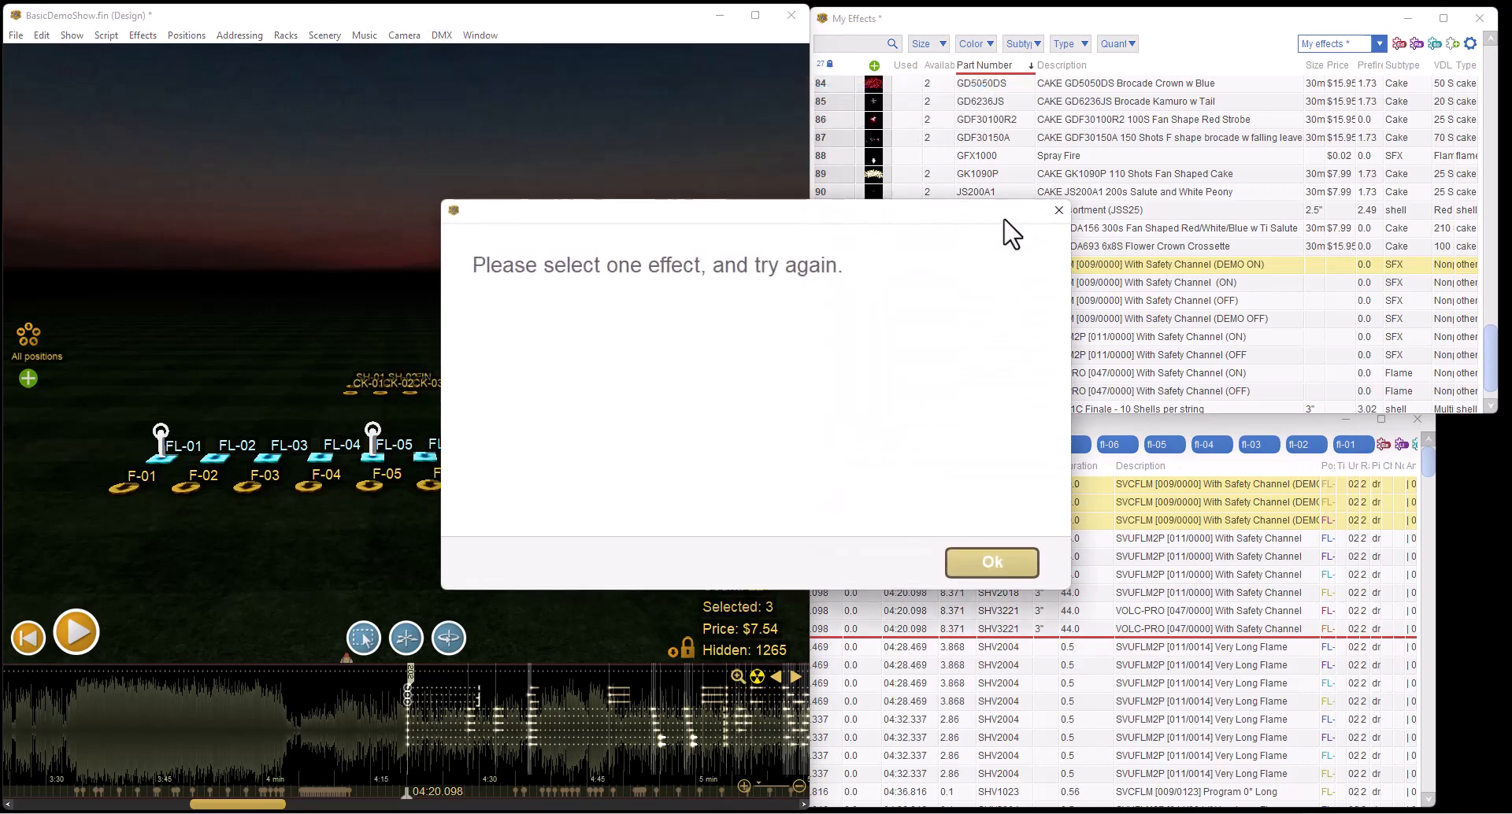
left_click(1011, 565)
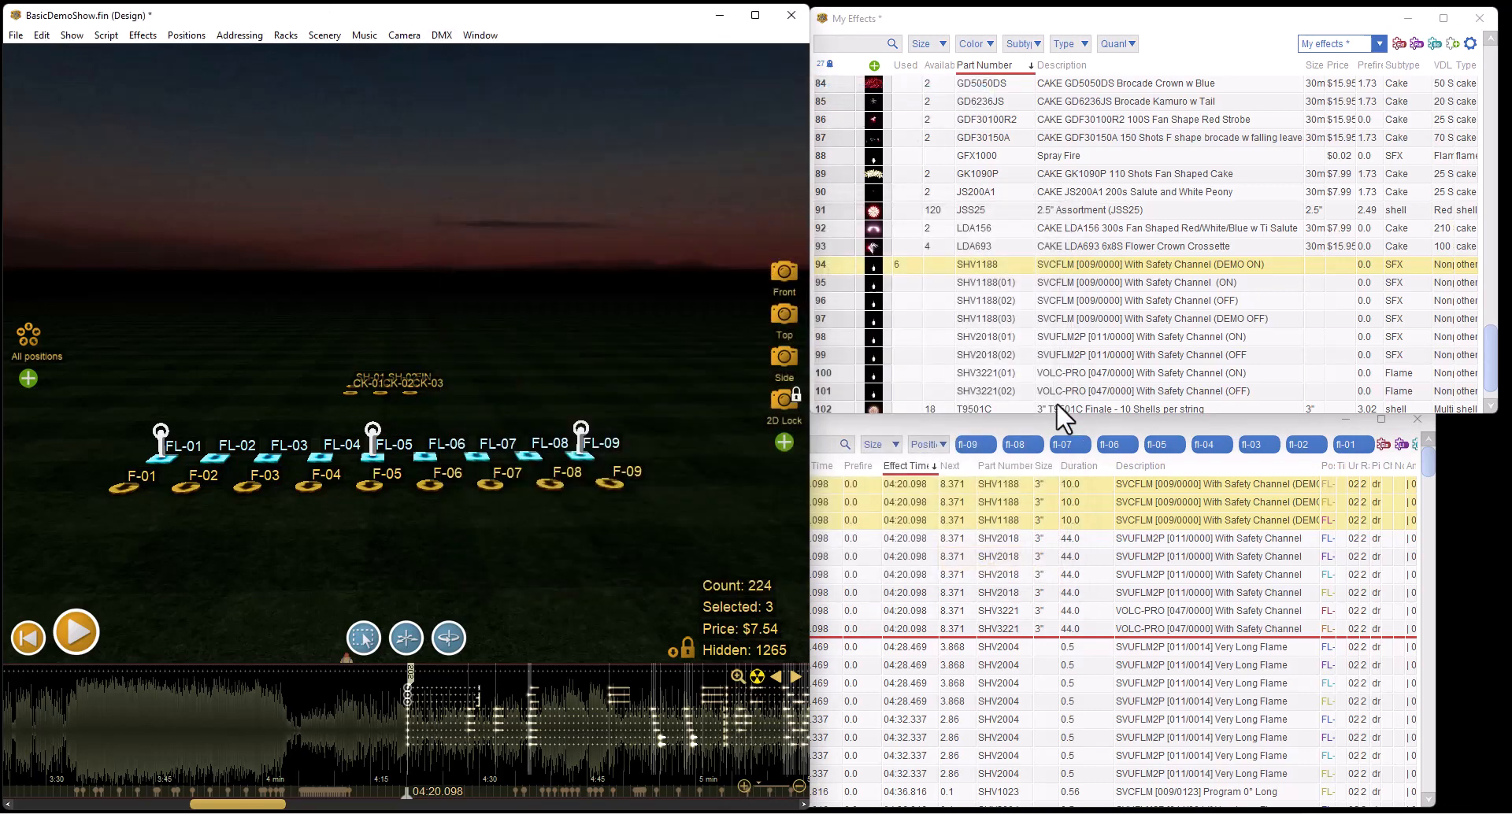
Edit the DEMO ON DMX effect from the effects window, setting its duration to 0, and save it without updating open shows
left_click(441, 35)
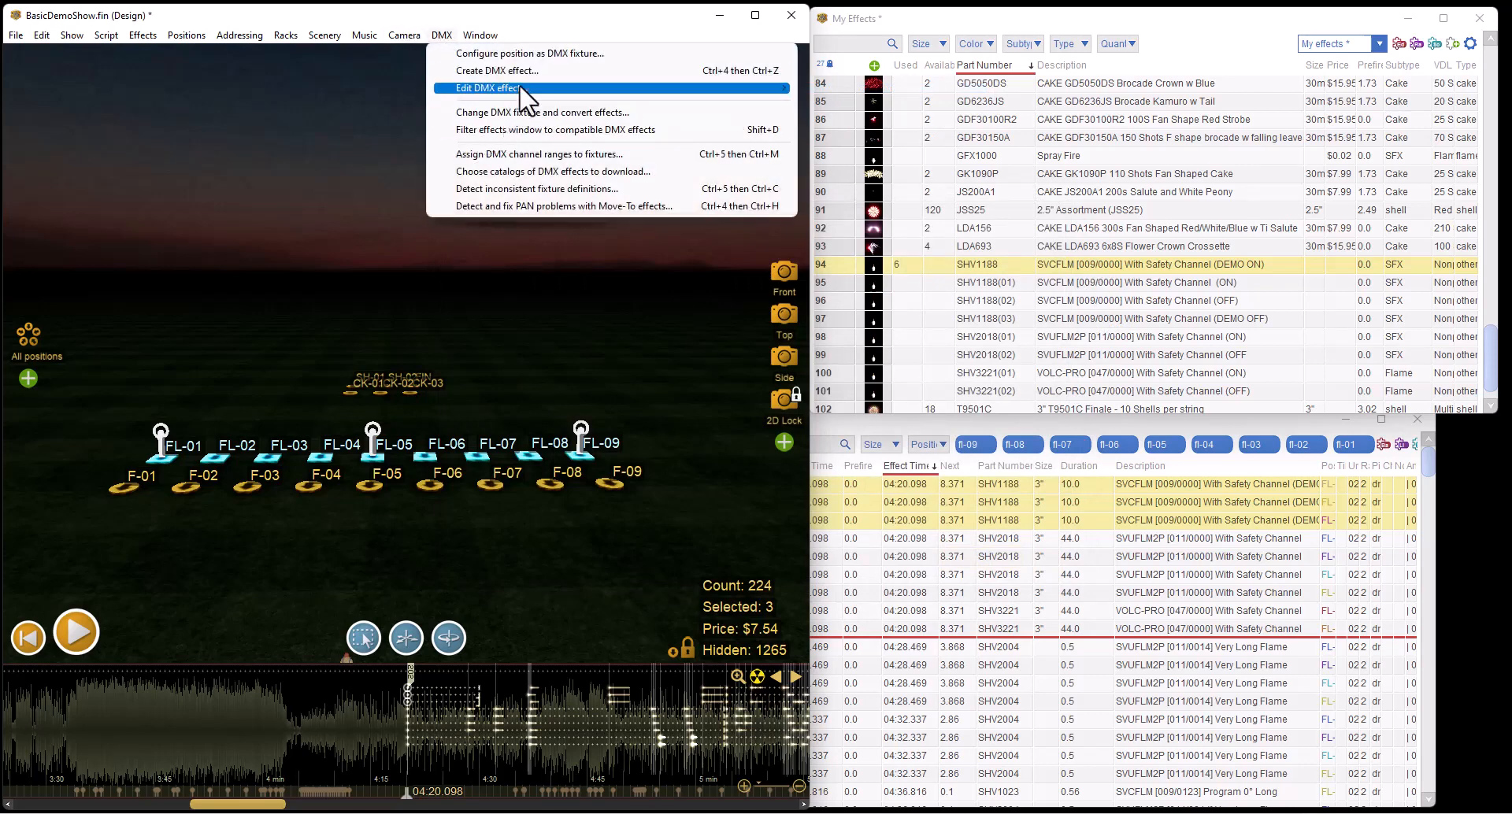
mouse_move(521, 98)
left_click(857, 104)
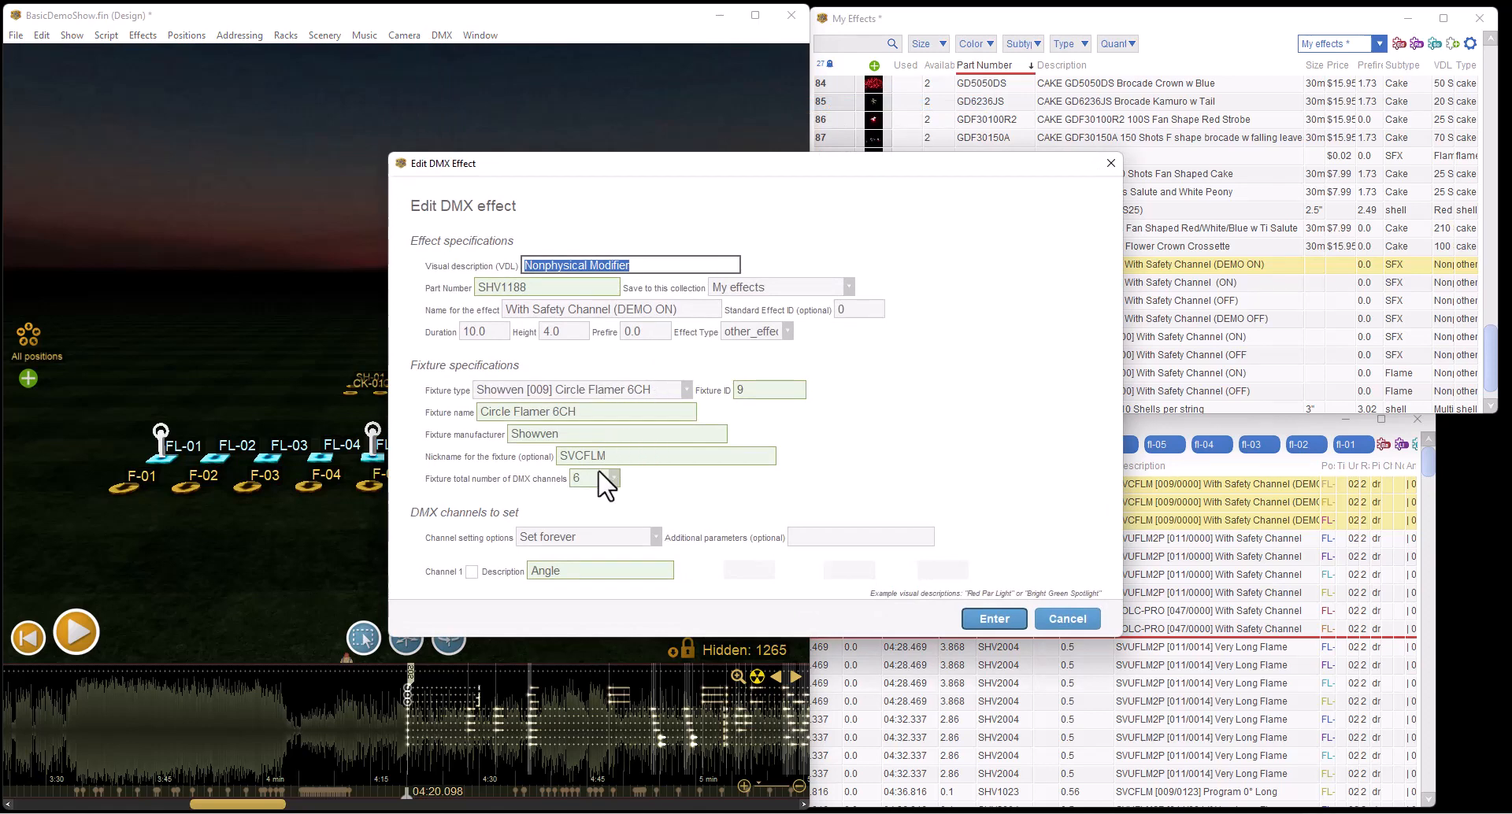
scroll(564, 461, "down", 1)
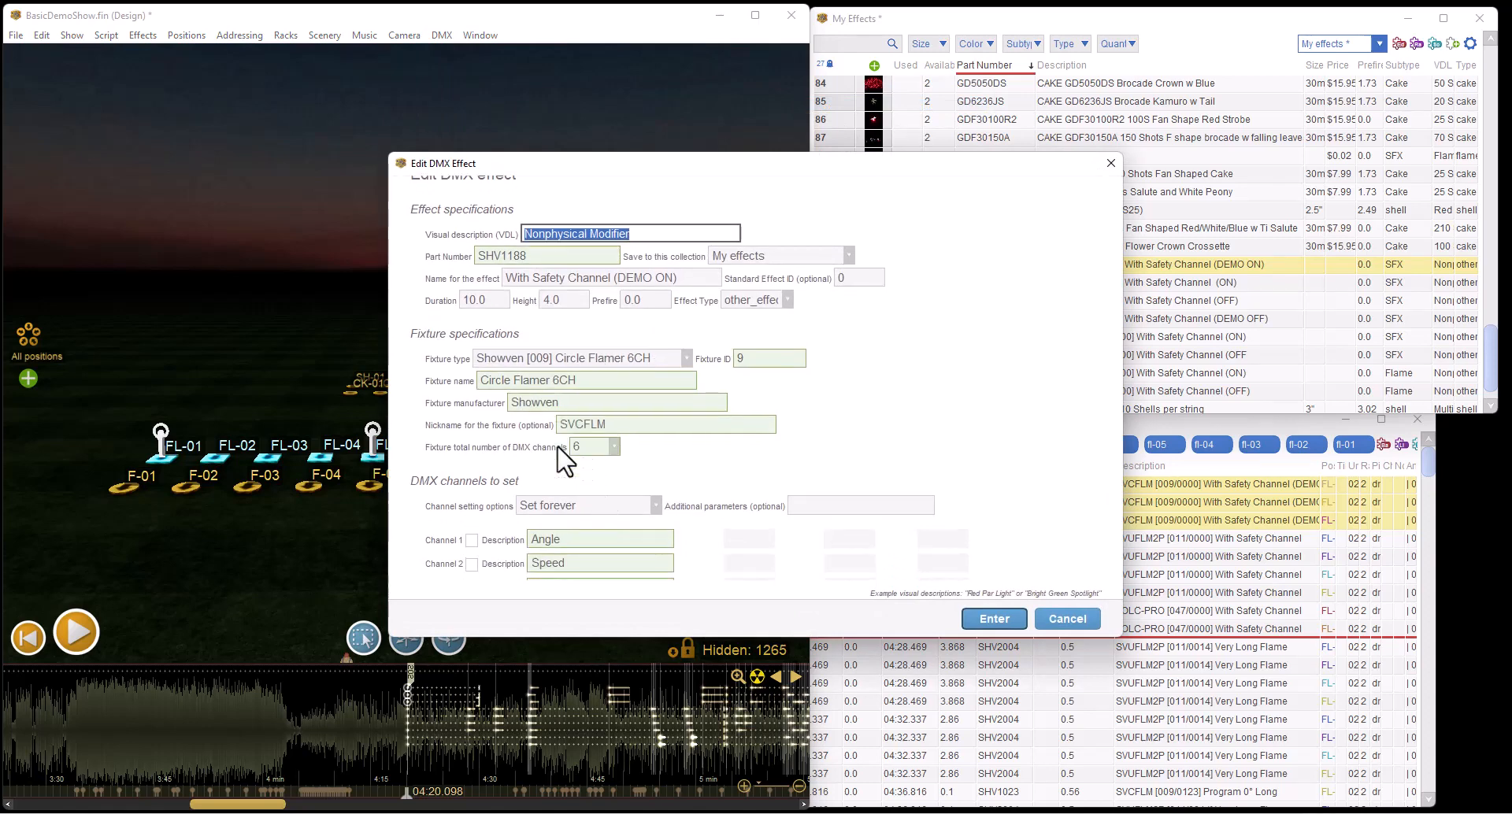
scroll(563, 461, "down", 4)
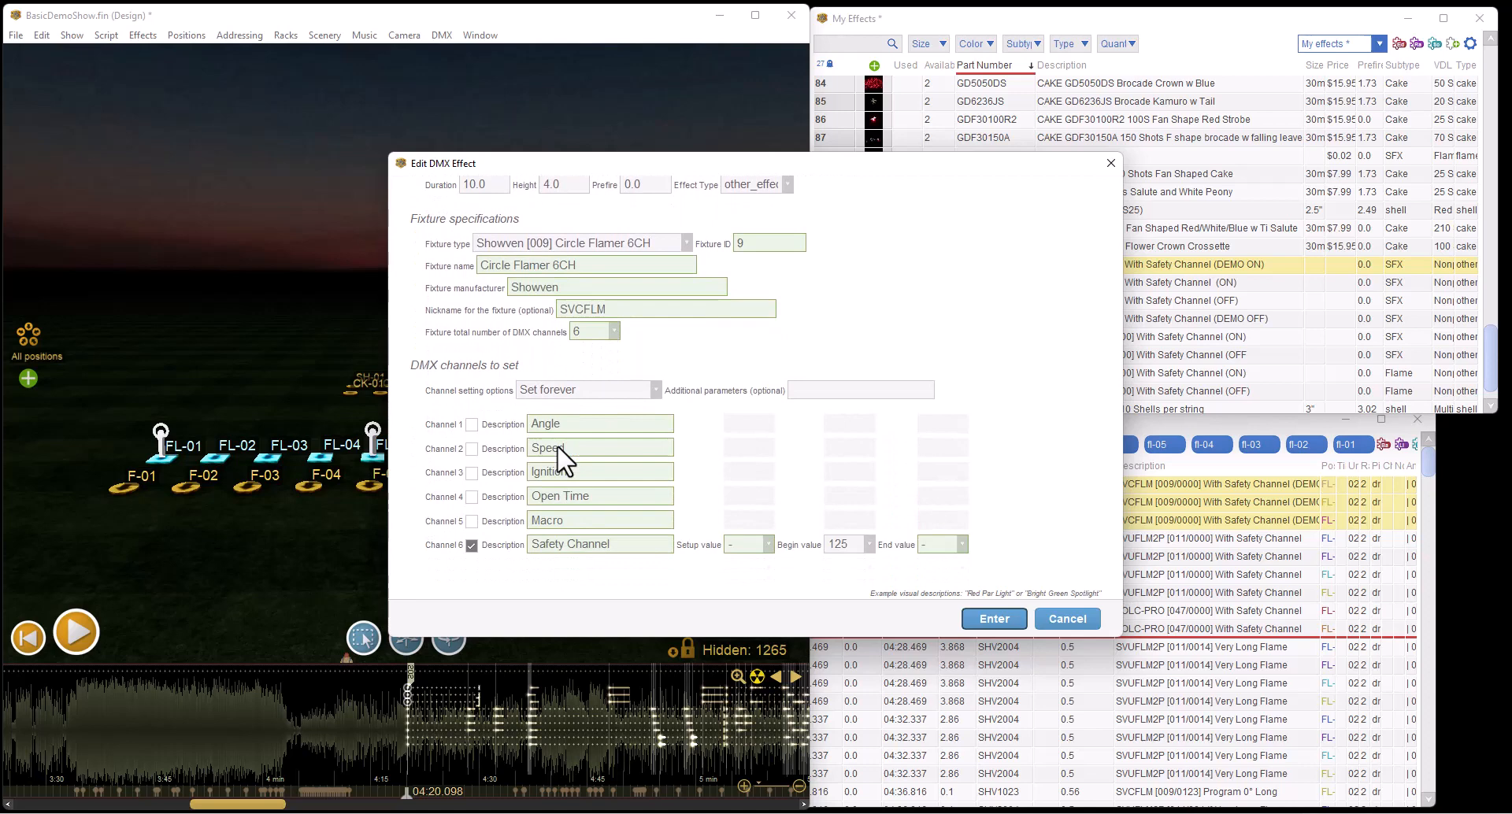
scroll(563, 460, "up", 1)
scroll(564, 460, "up", 2)
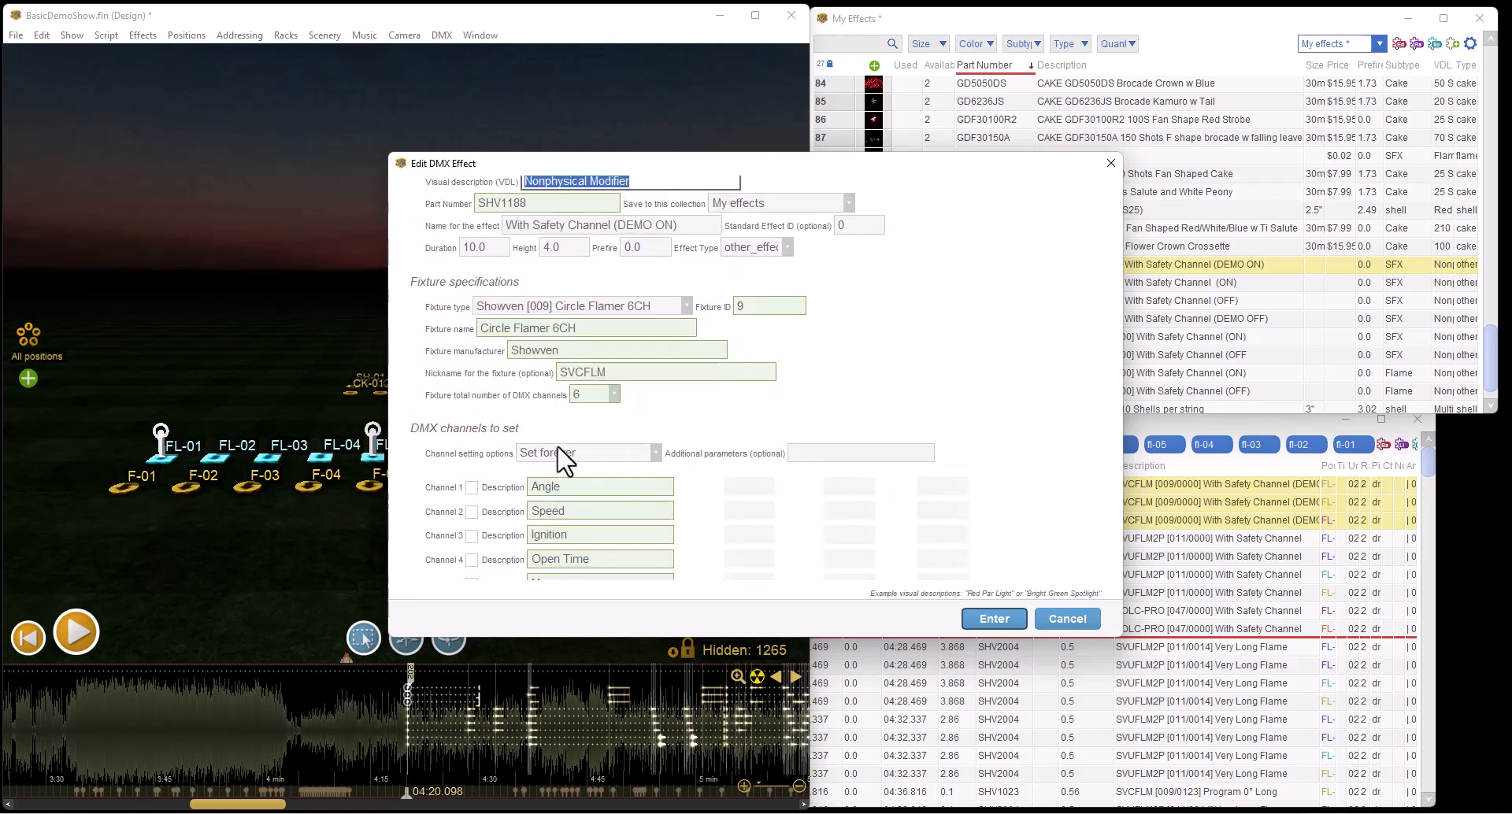
scroll(533, 445, "up", 1)
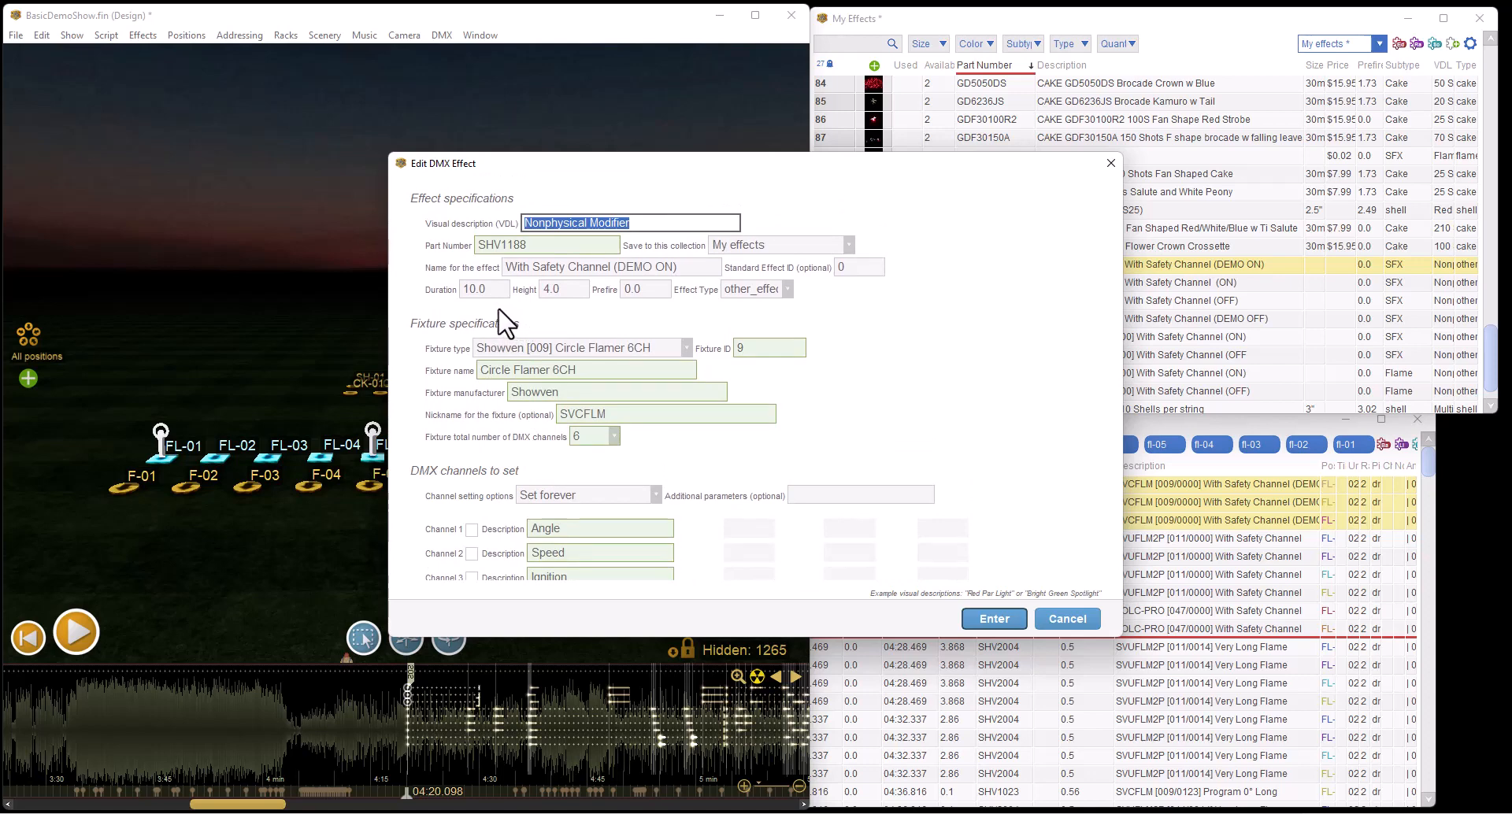
left_click_drag(499, 294, 425, 299)
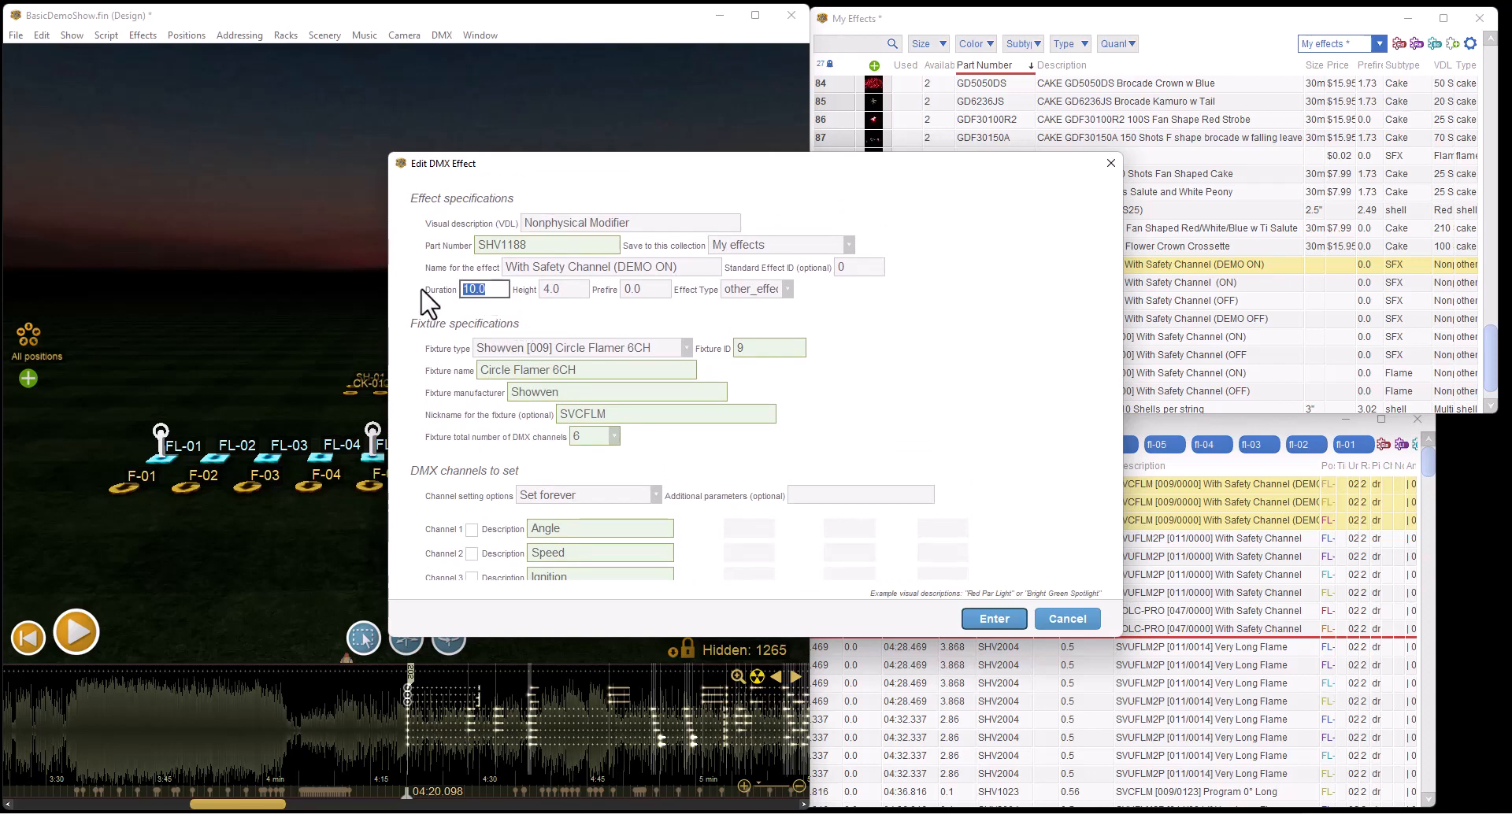
left_click(933, 388)
left_click(986, 619)
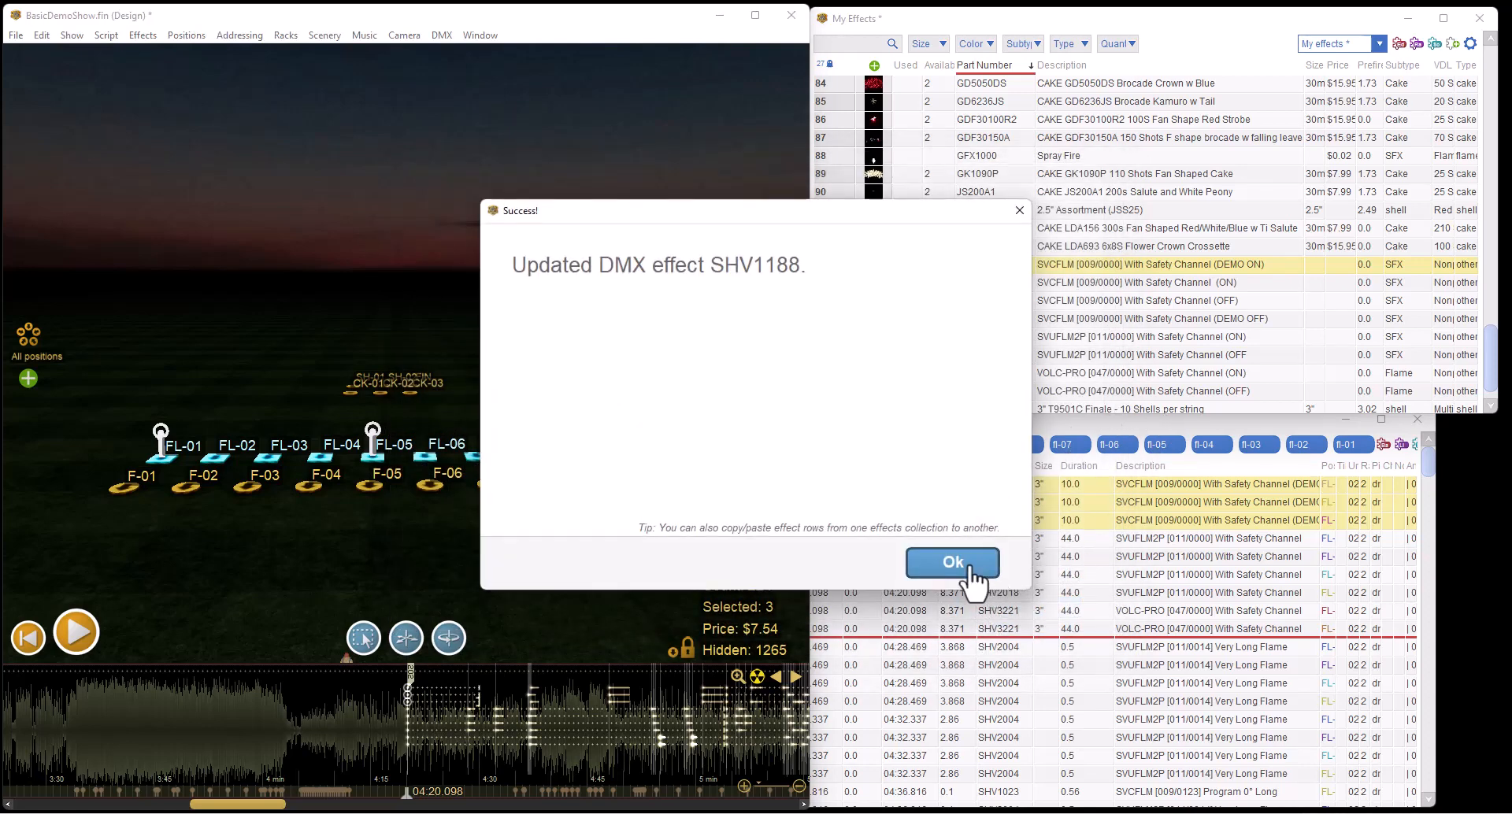
left_click(971, 565)
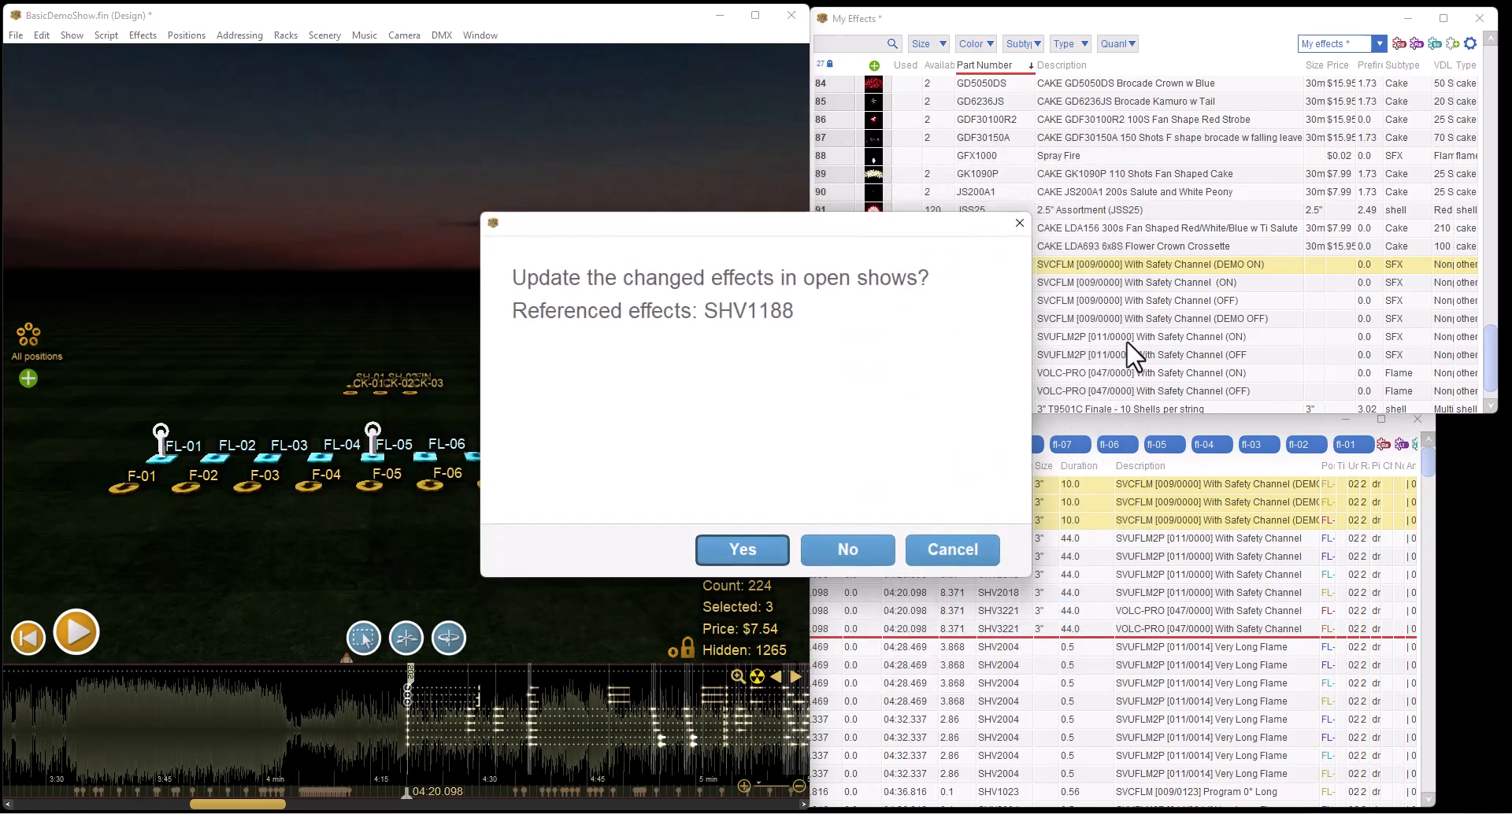
left_click(823, 557)
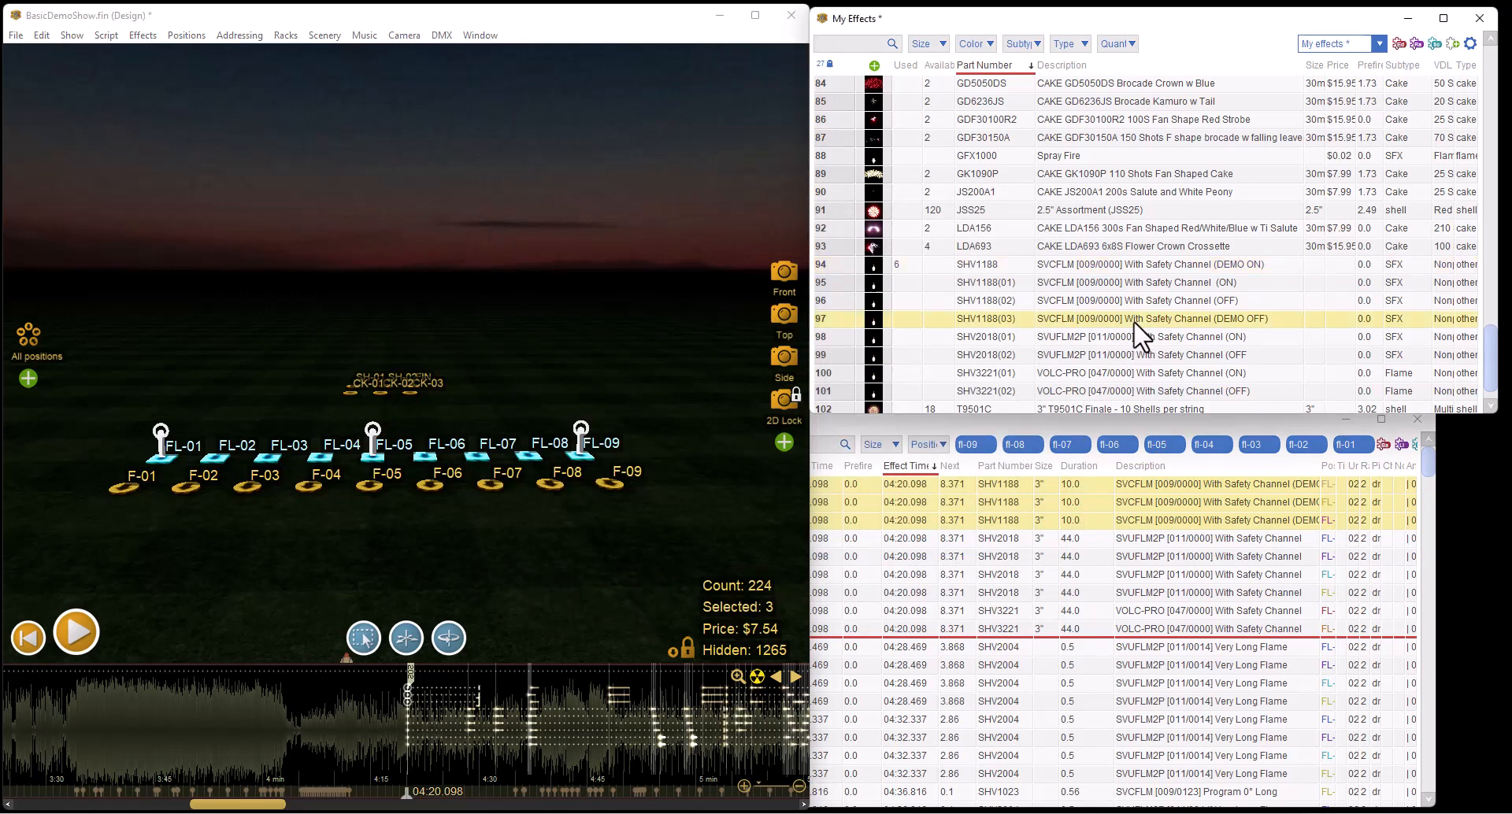
Edit the DEMO OFF DMX effect from the effects window, setting its duration to 0, and save it
right_click(1134, 326)
key("Escape")
left_click(440, 36)
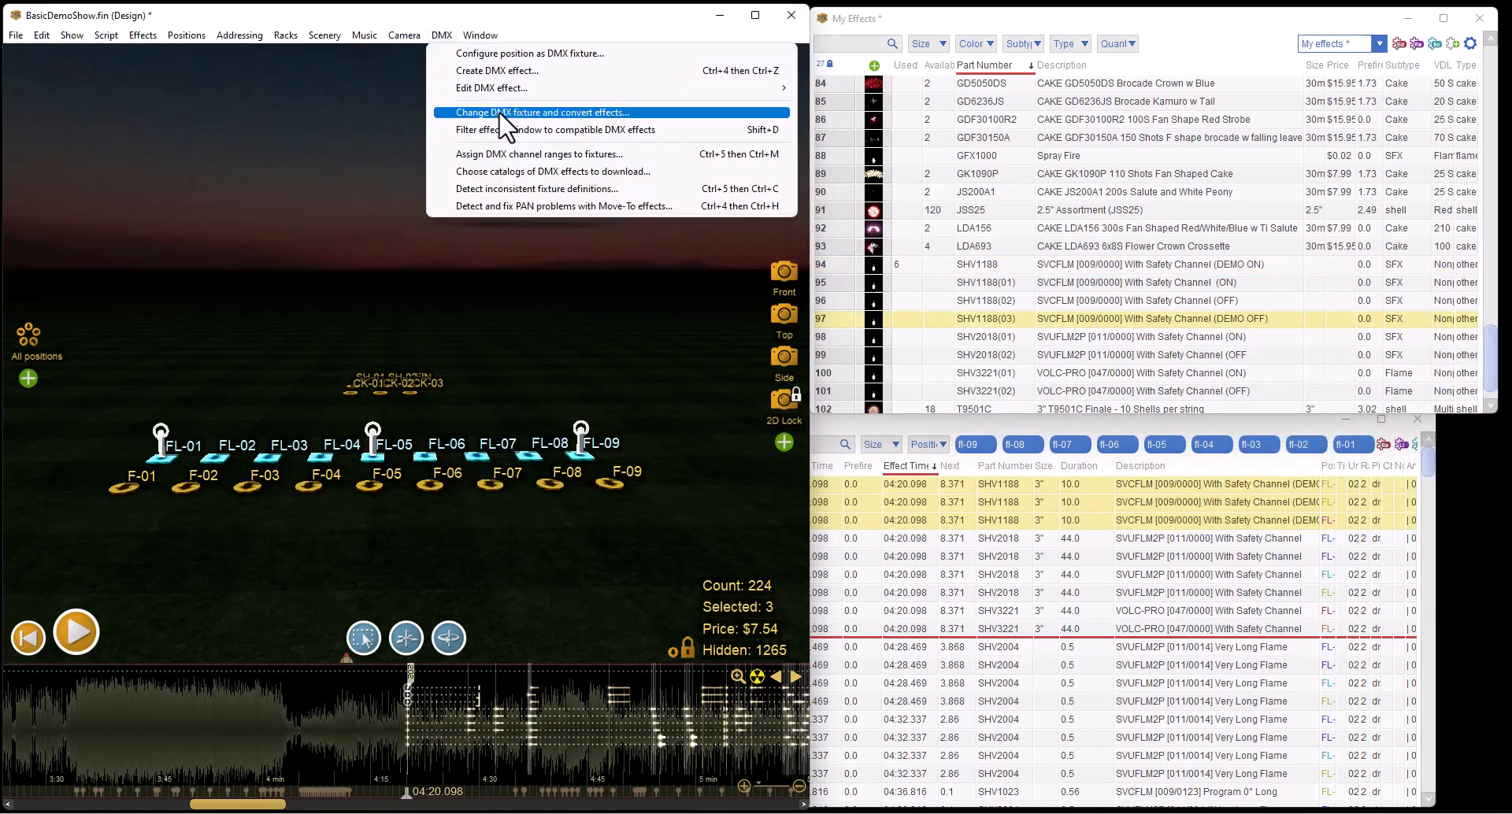
mouse_move(536, 87)
left_click(829, 107)
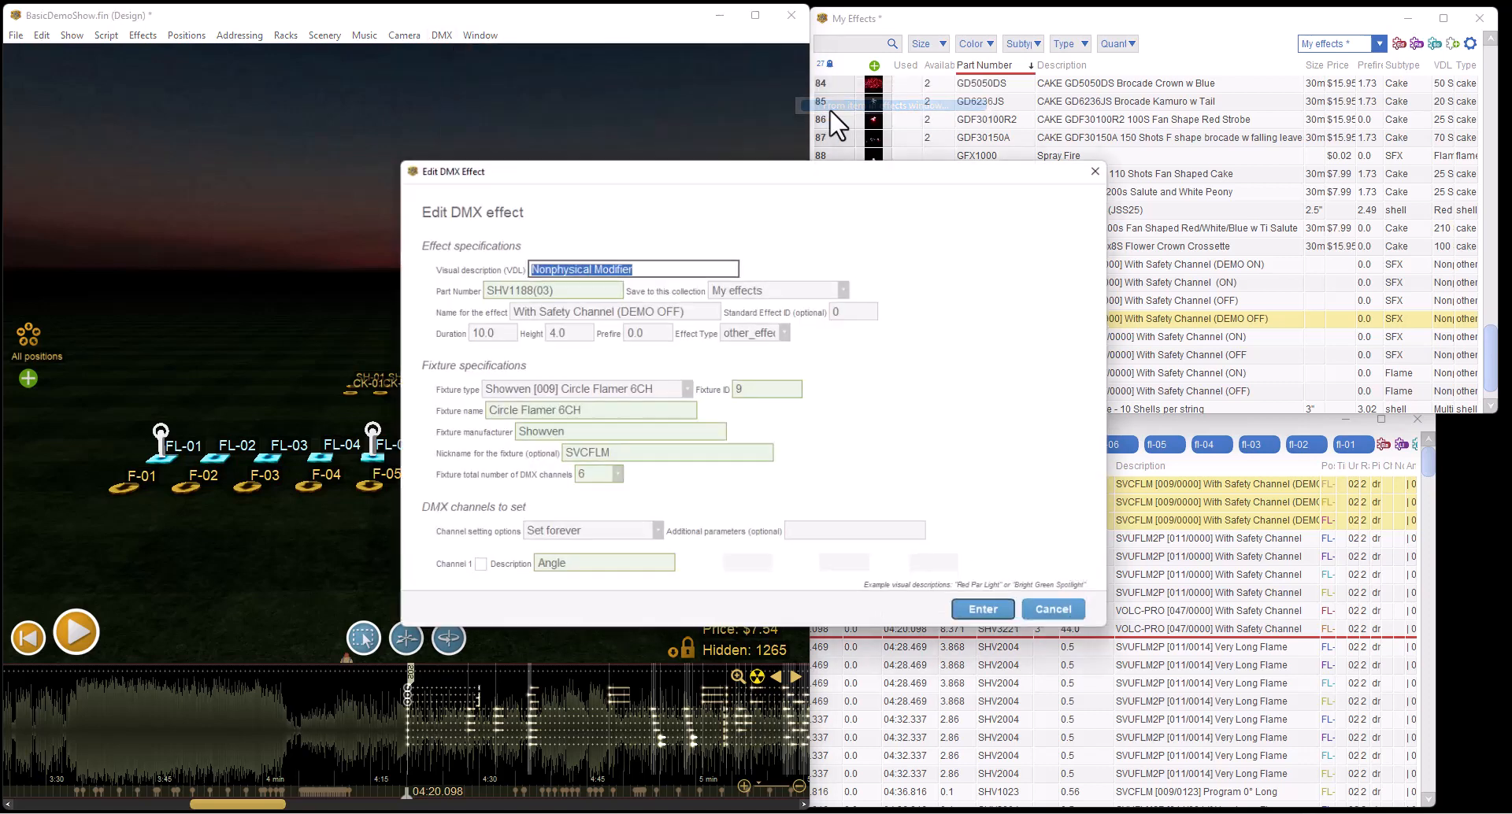
left_click(496, 332)
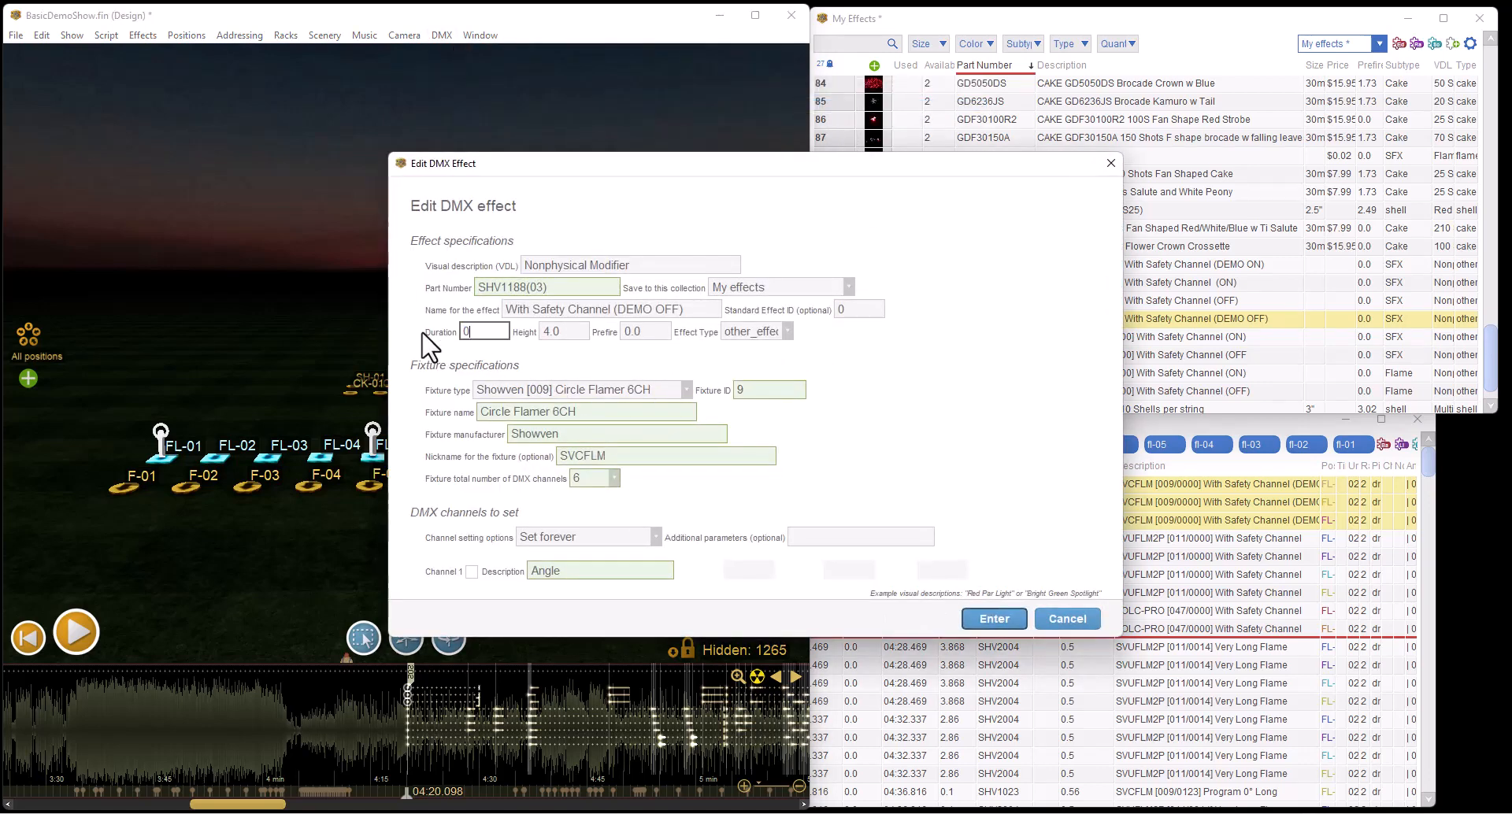
left_click(994, 620)
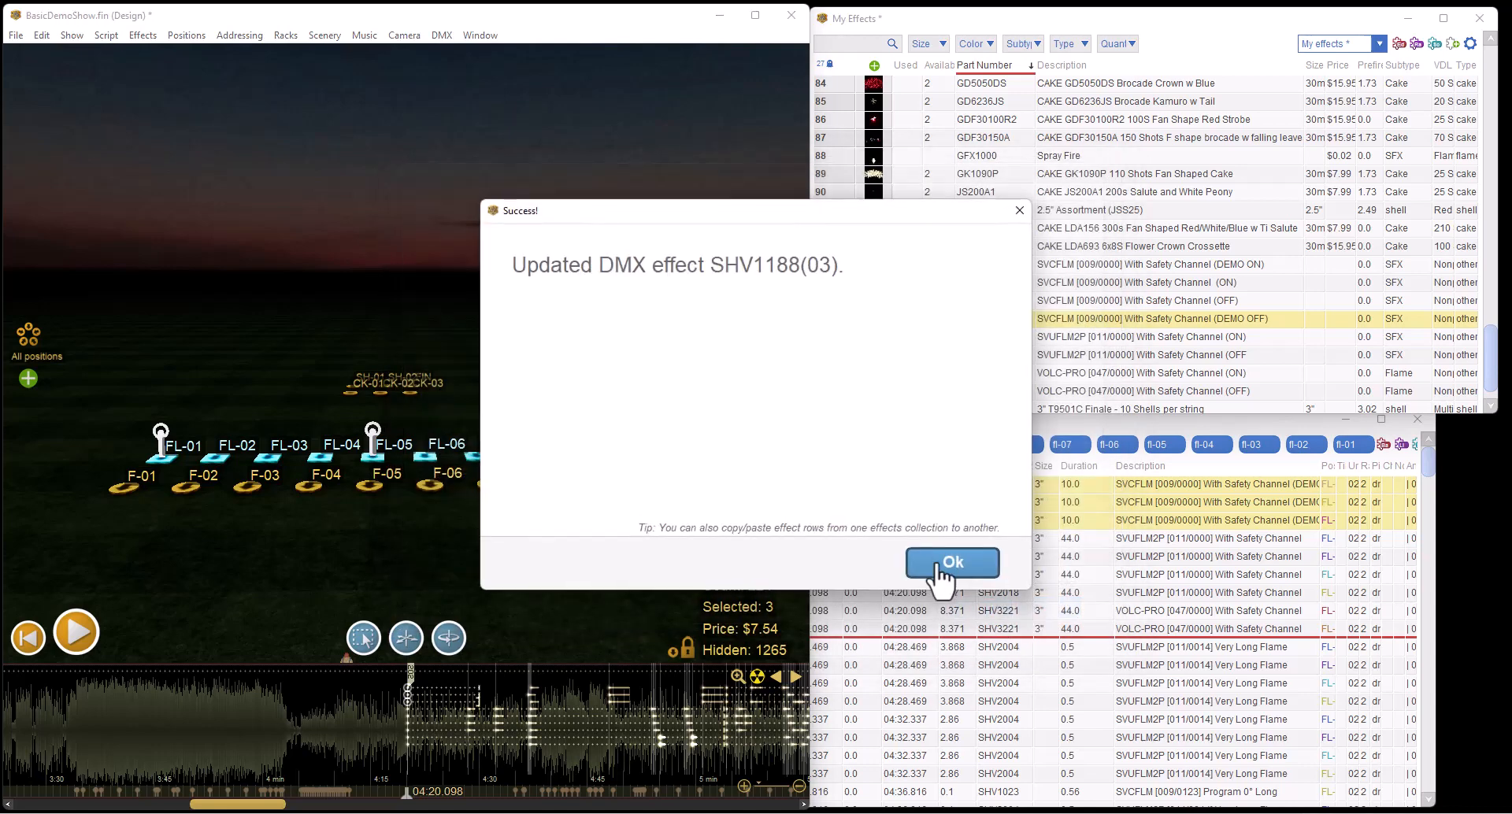
left_click(963, 573)
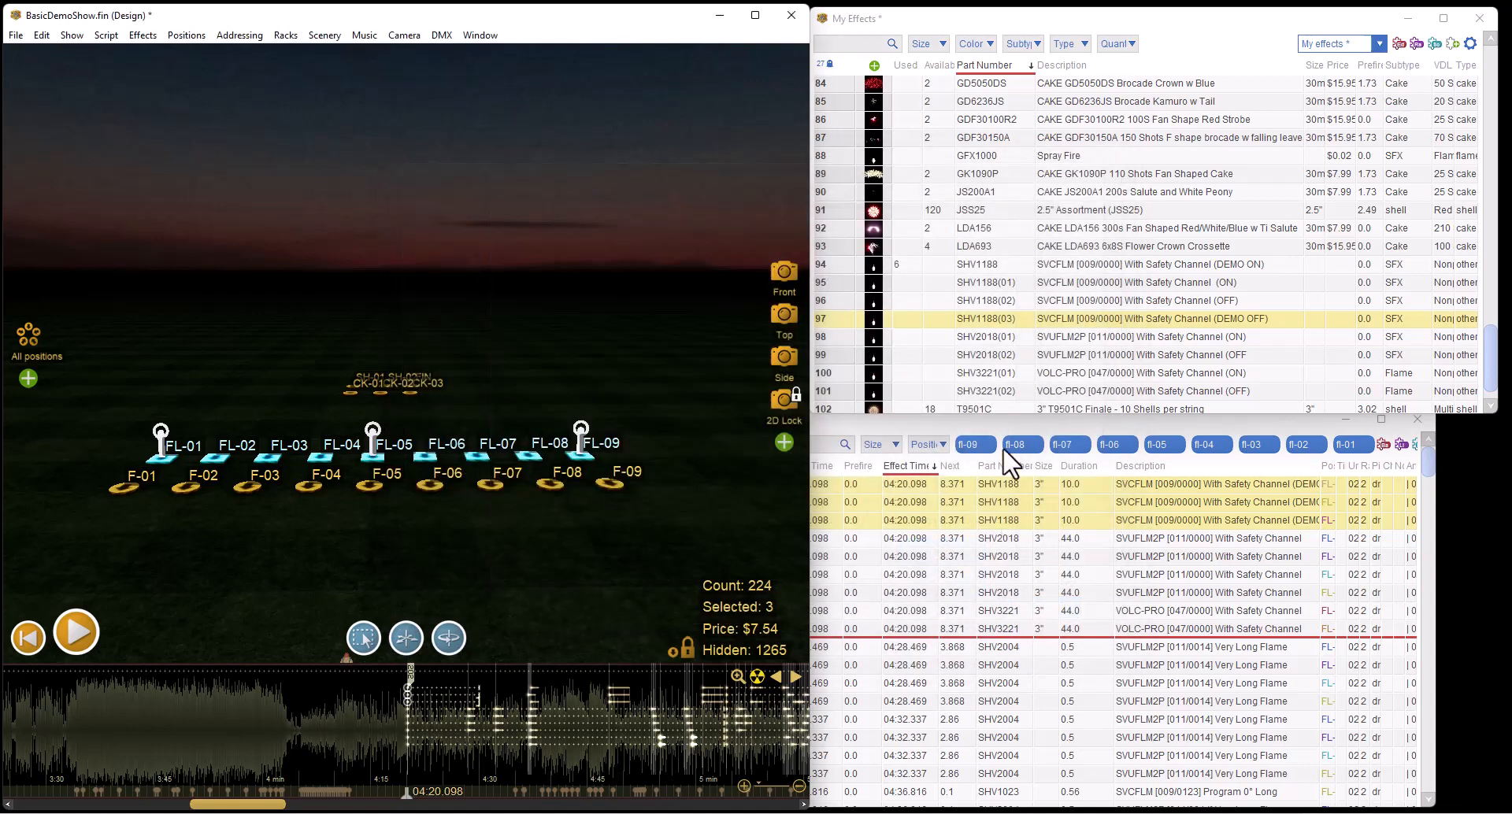
Replace the three SVCFLM events in script rows 1 to 3 with the edited DEMO ON effect, updating their durations
left_click(1114, 266)
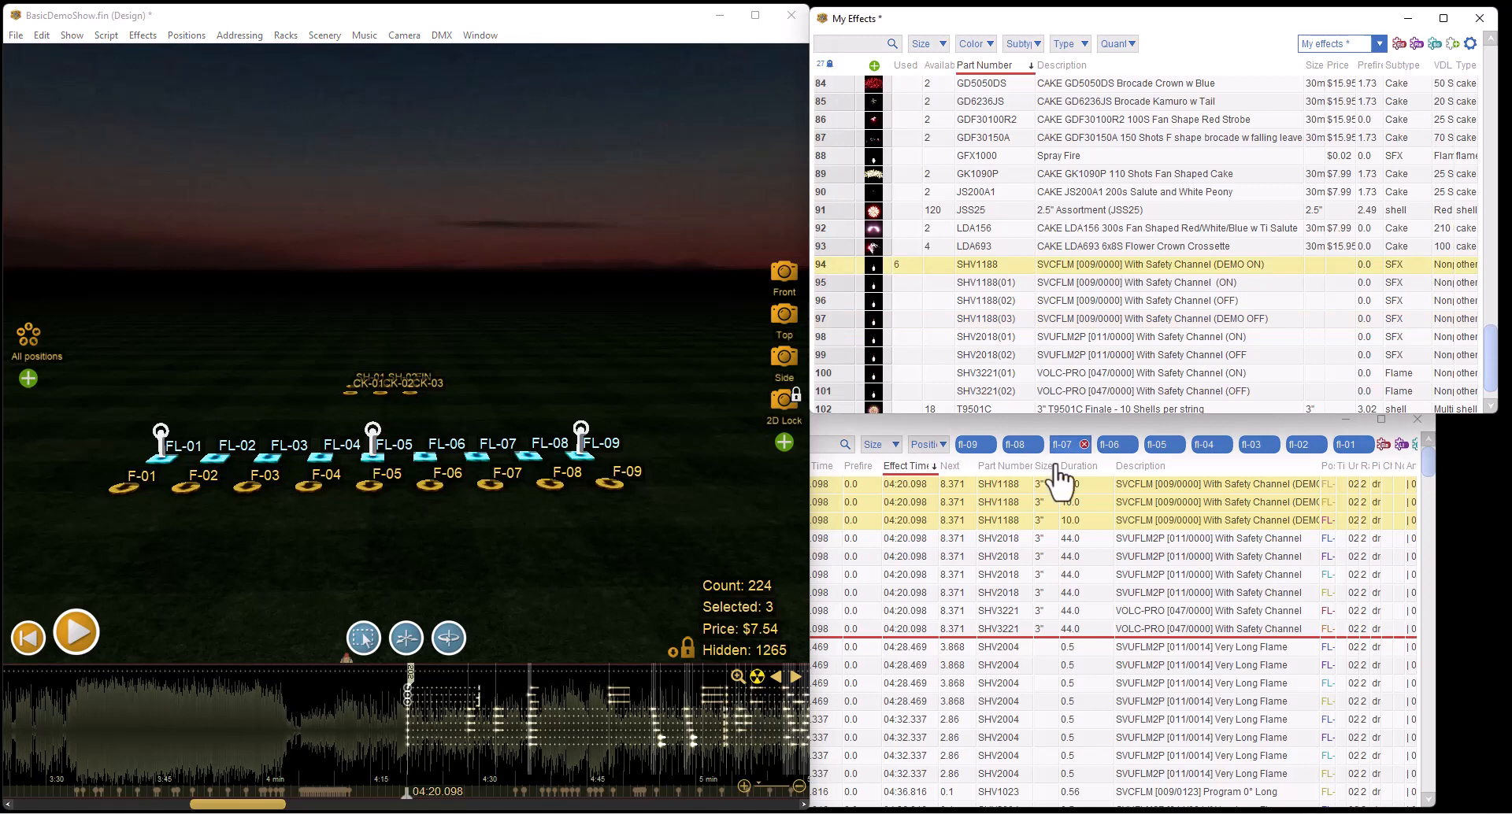
right_click(1160, 489)
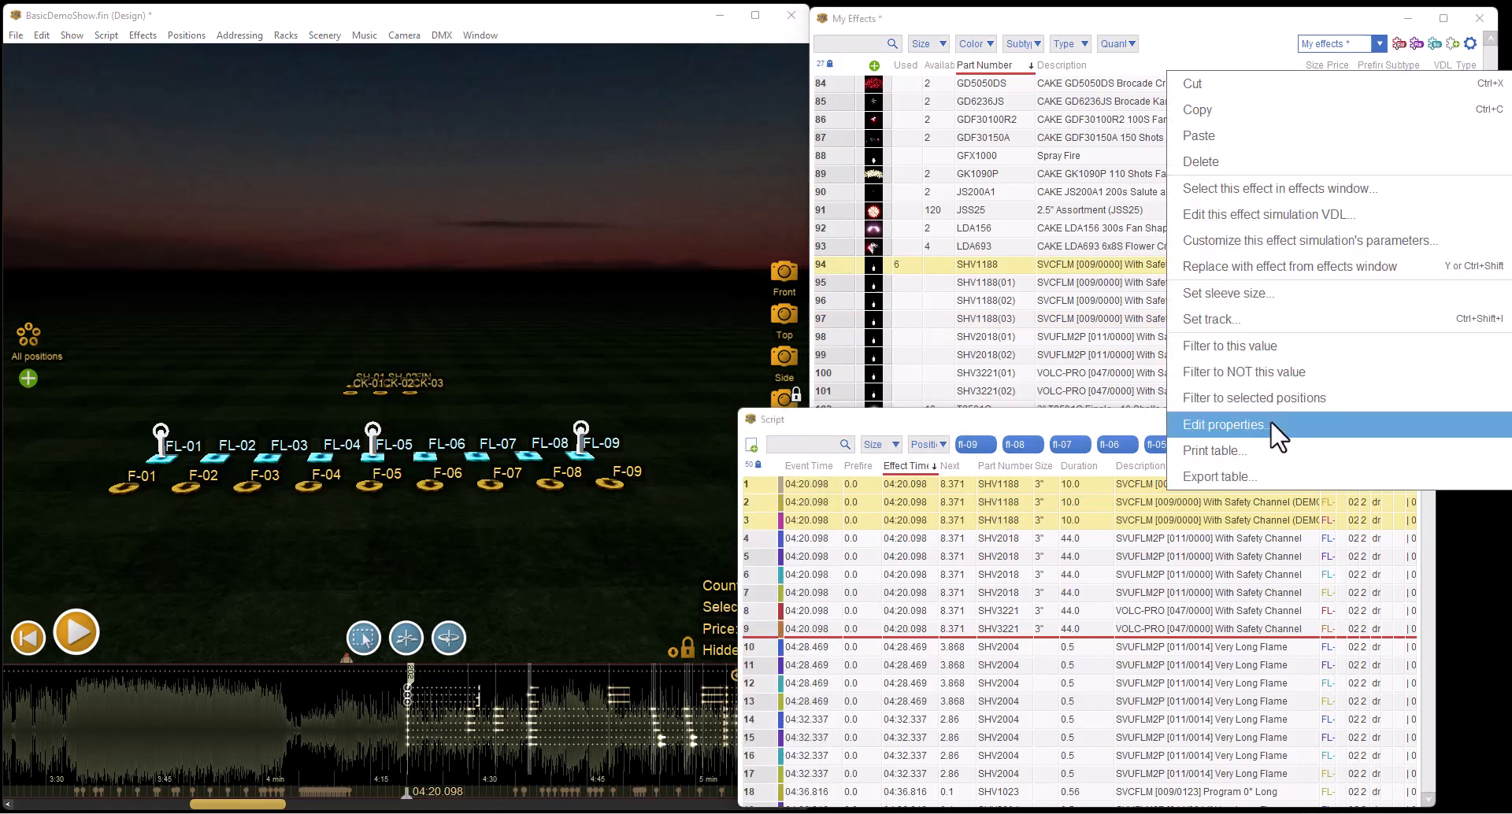
left_click(1244, 266)
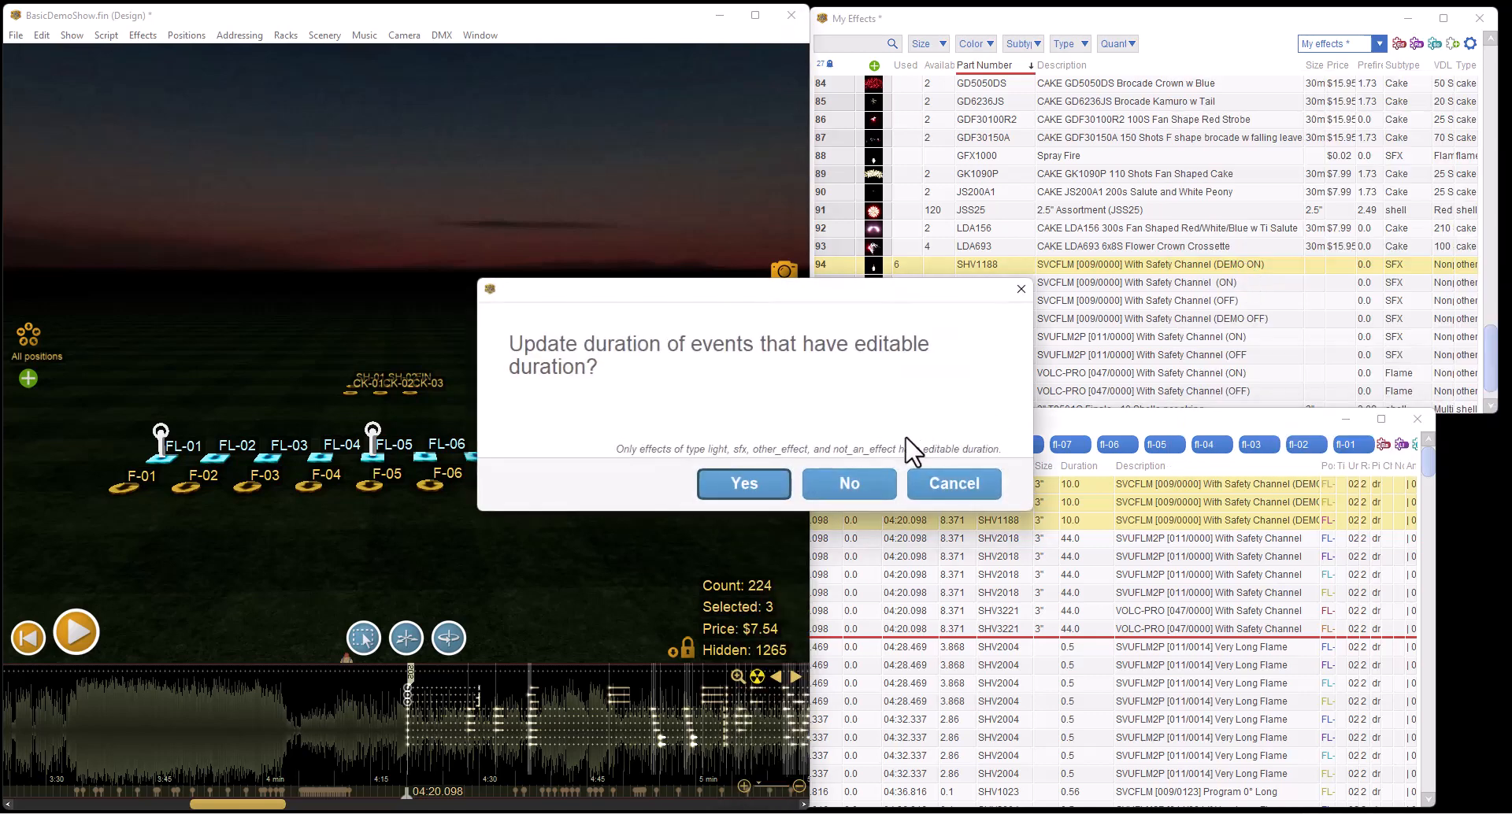
left_click(758, 484)
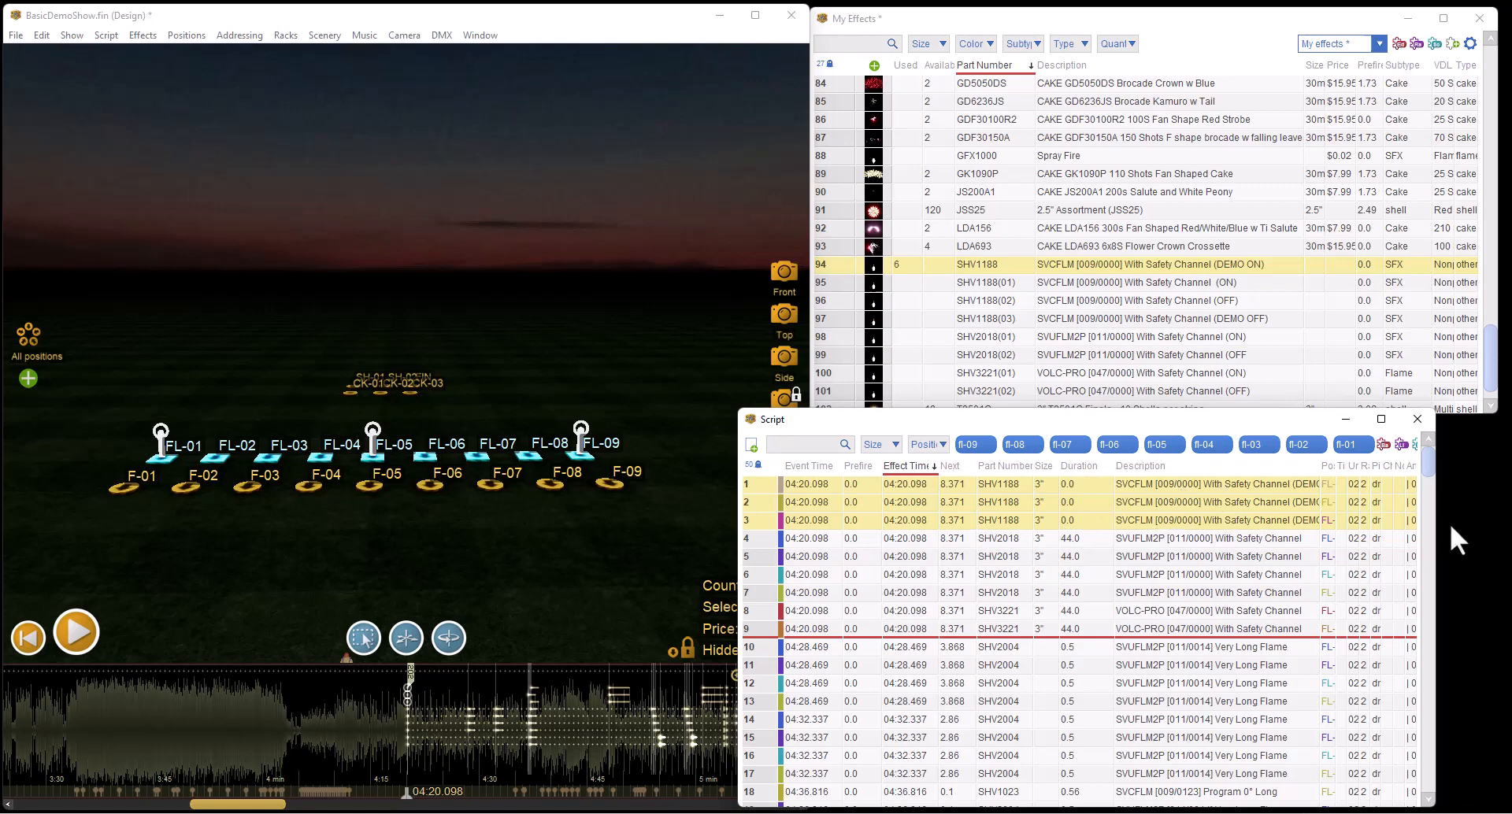
Replace the four SVUFLM2P safety channel events in script rows 4 to 7 with the SHV2018(01) ON effect, updating their durations
left_click(1204, 610)
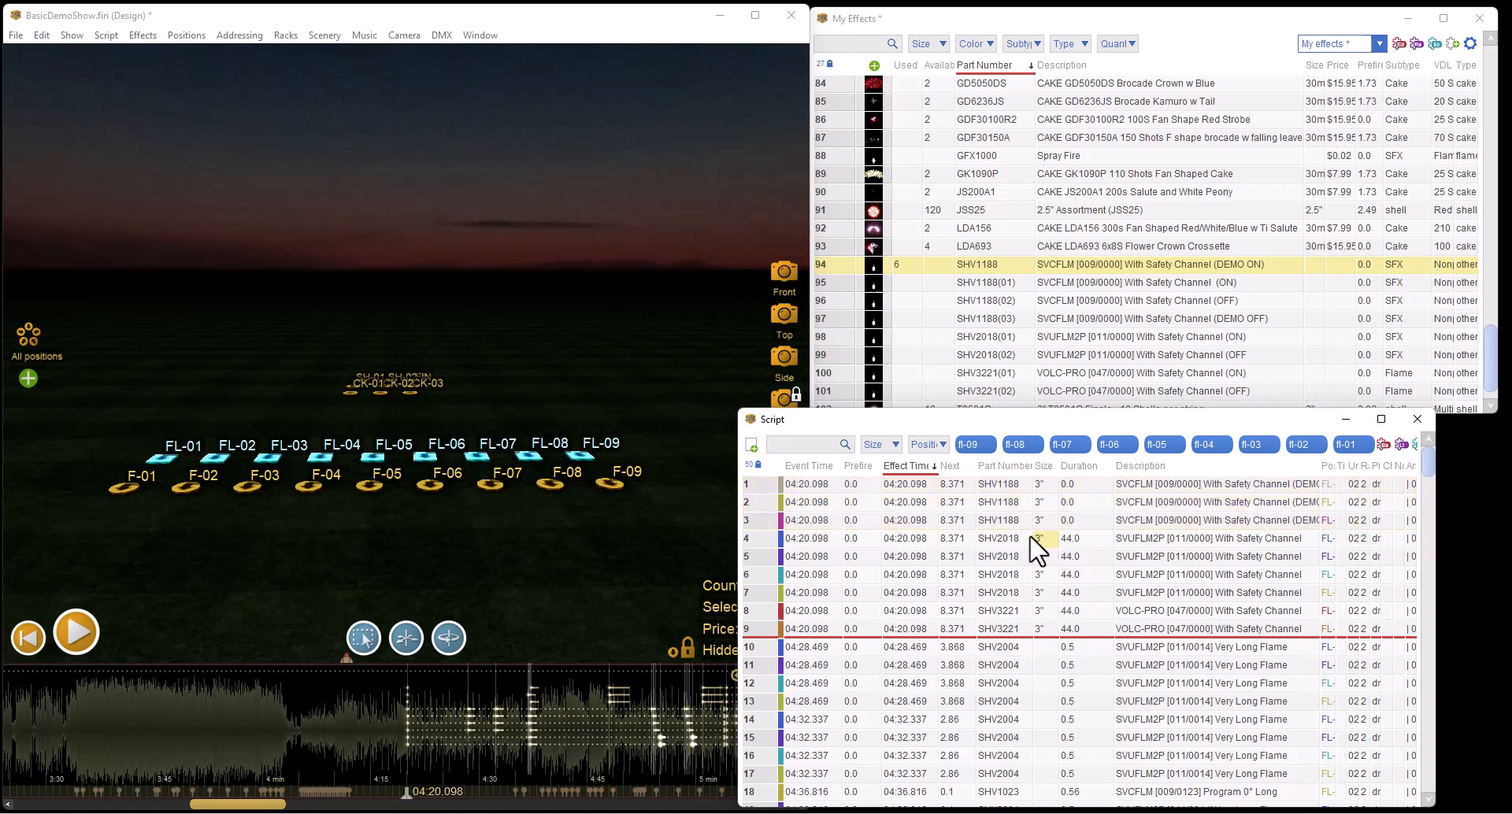
left_click(766, 541)
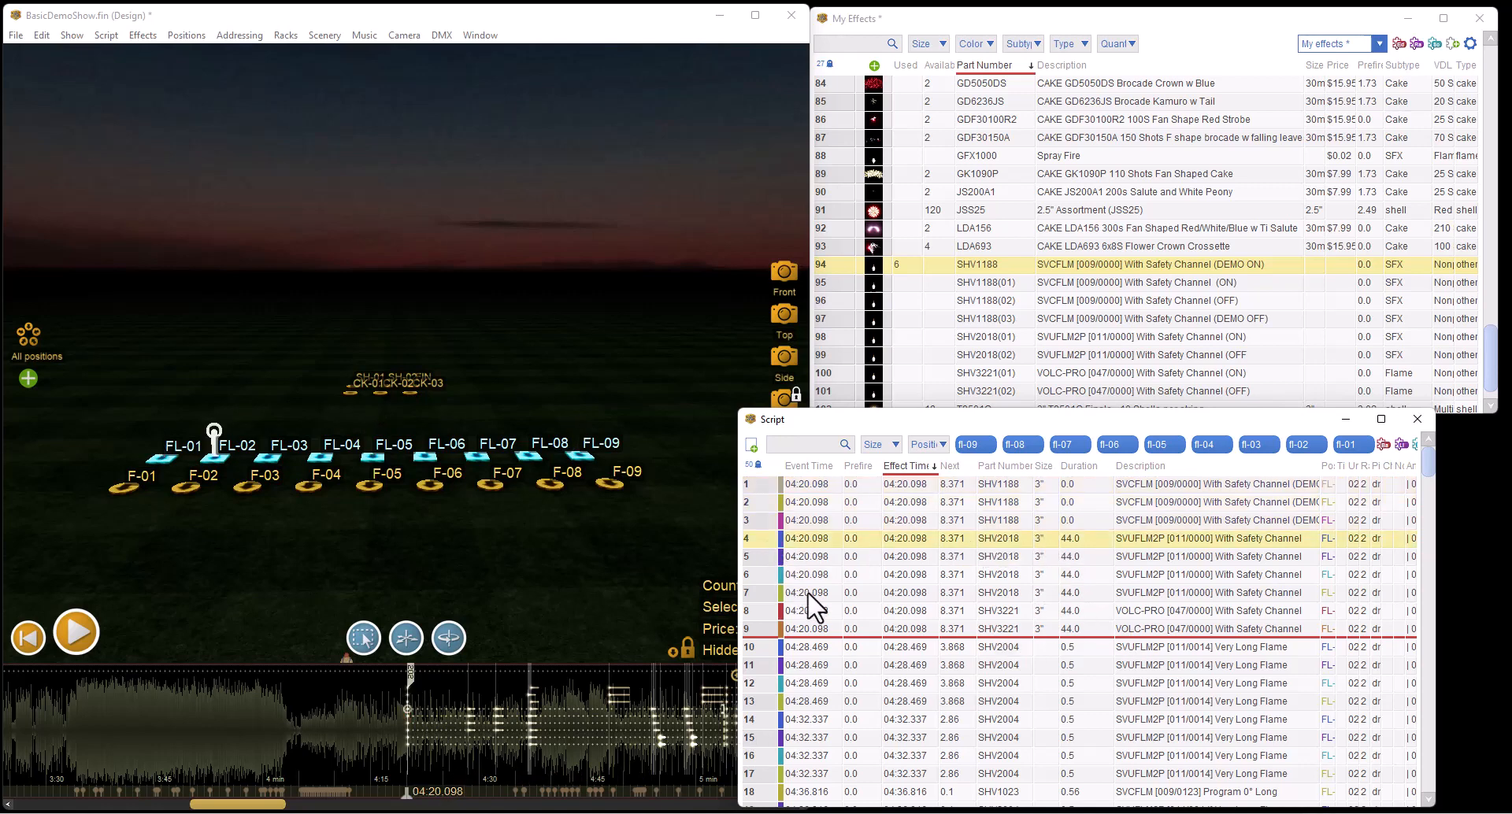
left_click(770, 593, "shift")
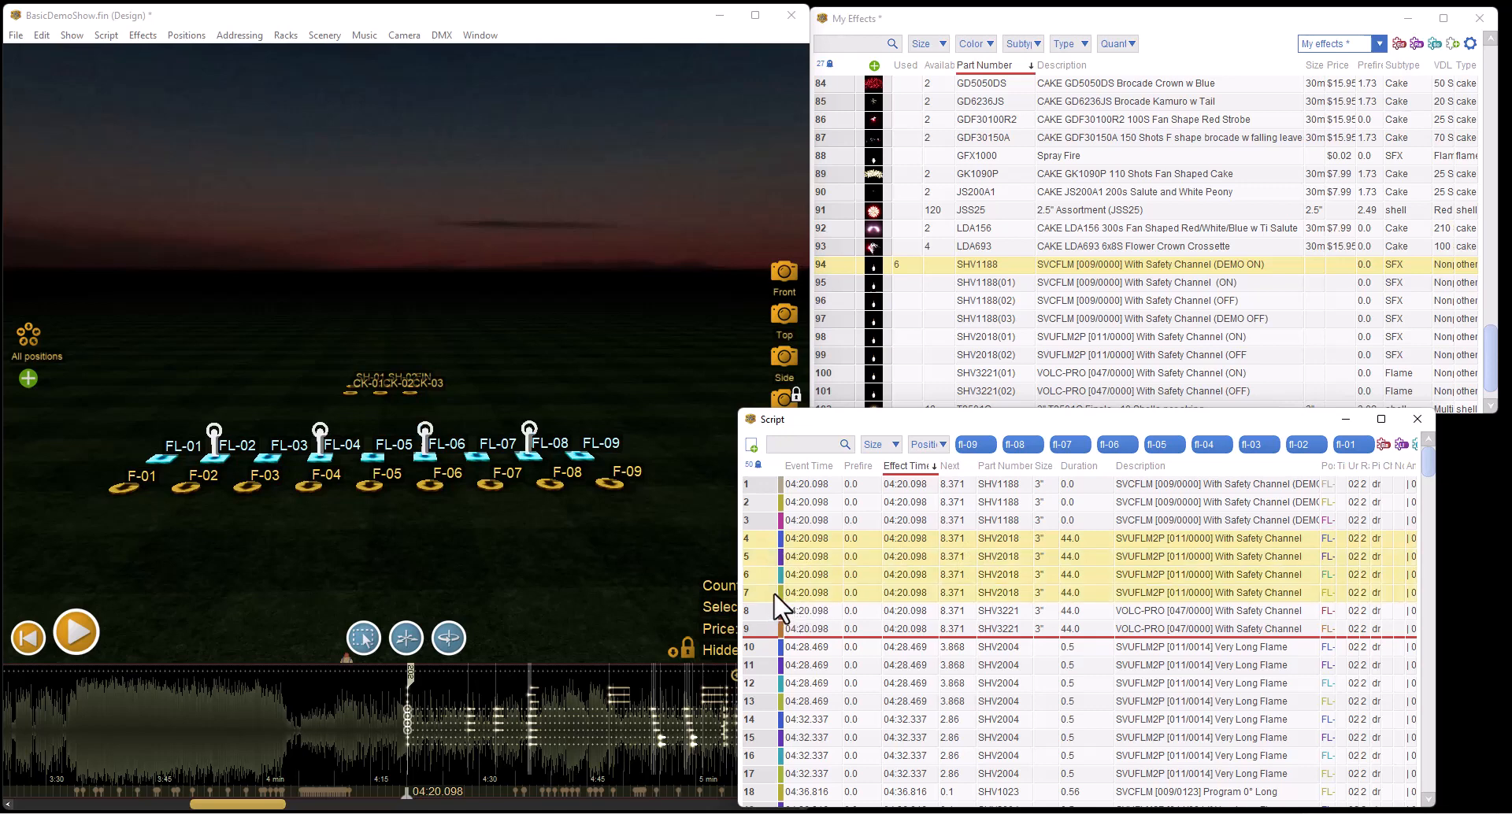
left_click(1146, 337)
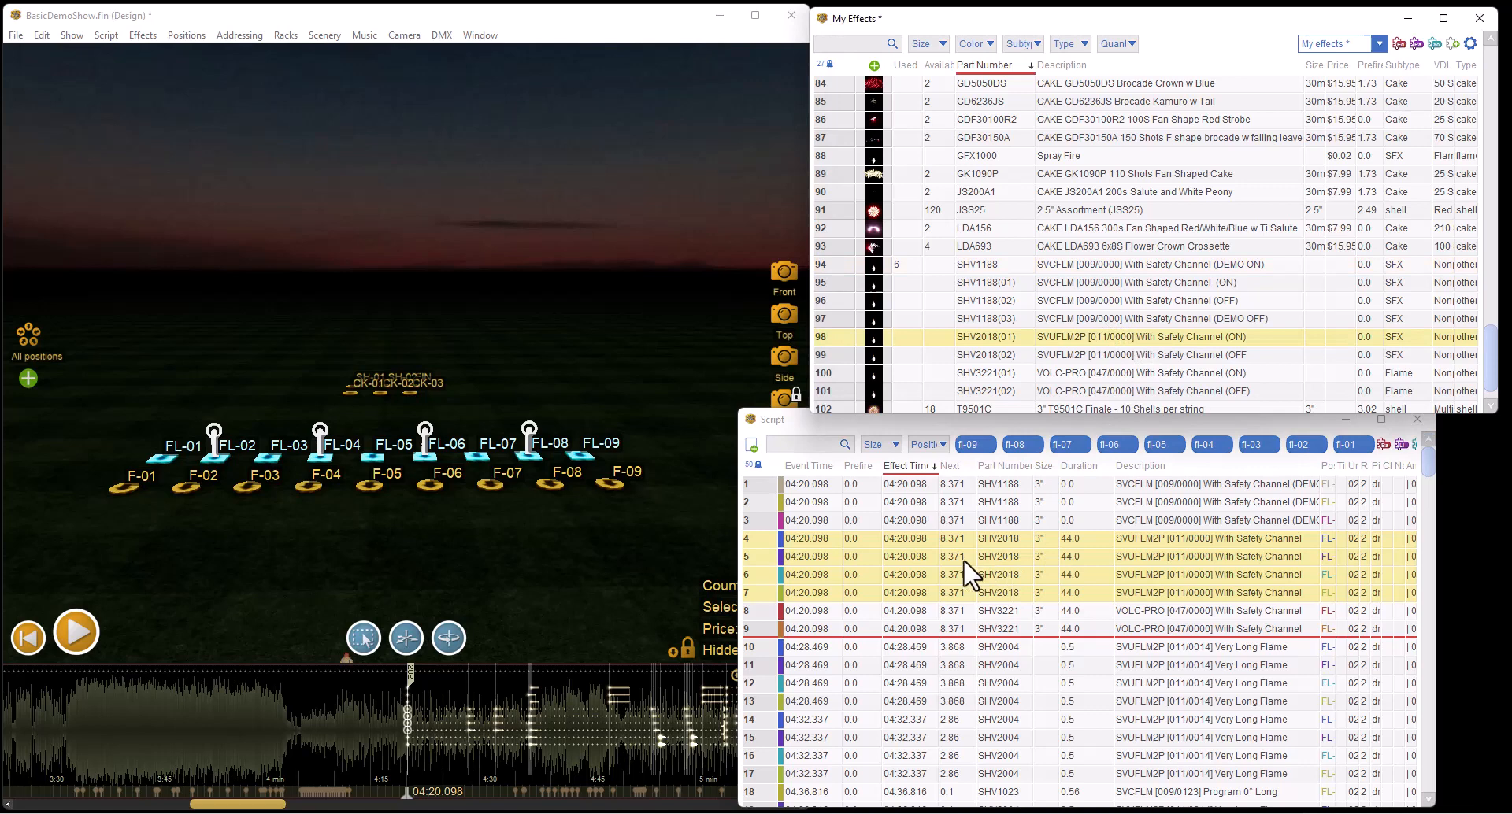
right_click(769, 560)
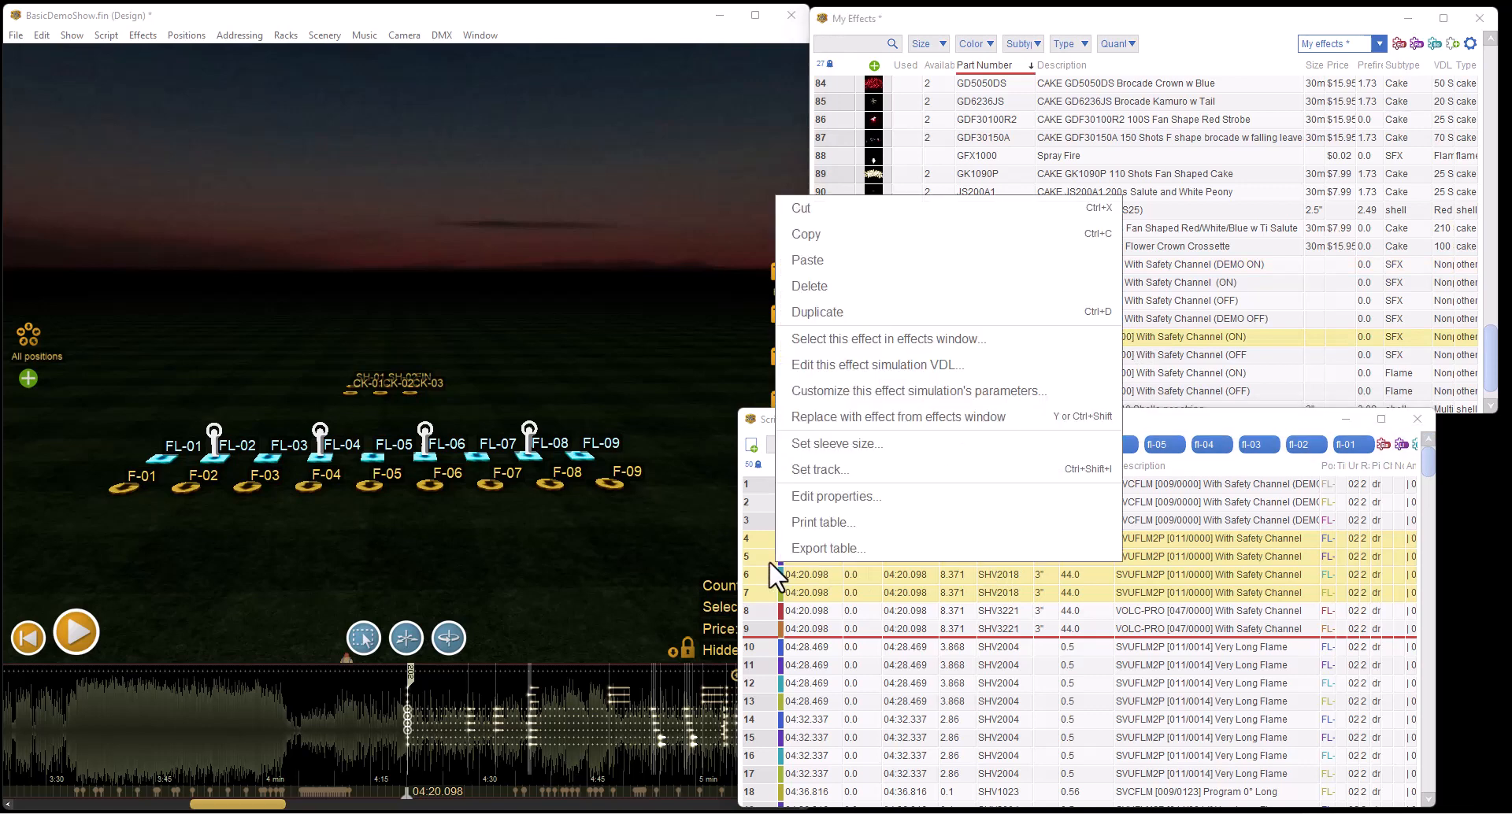
left_click(855, 420)
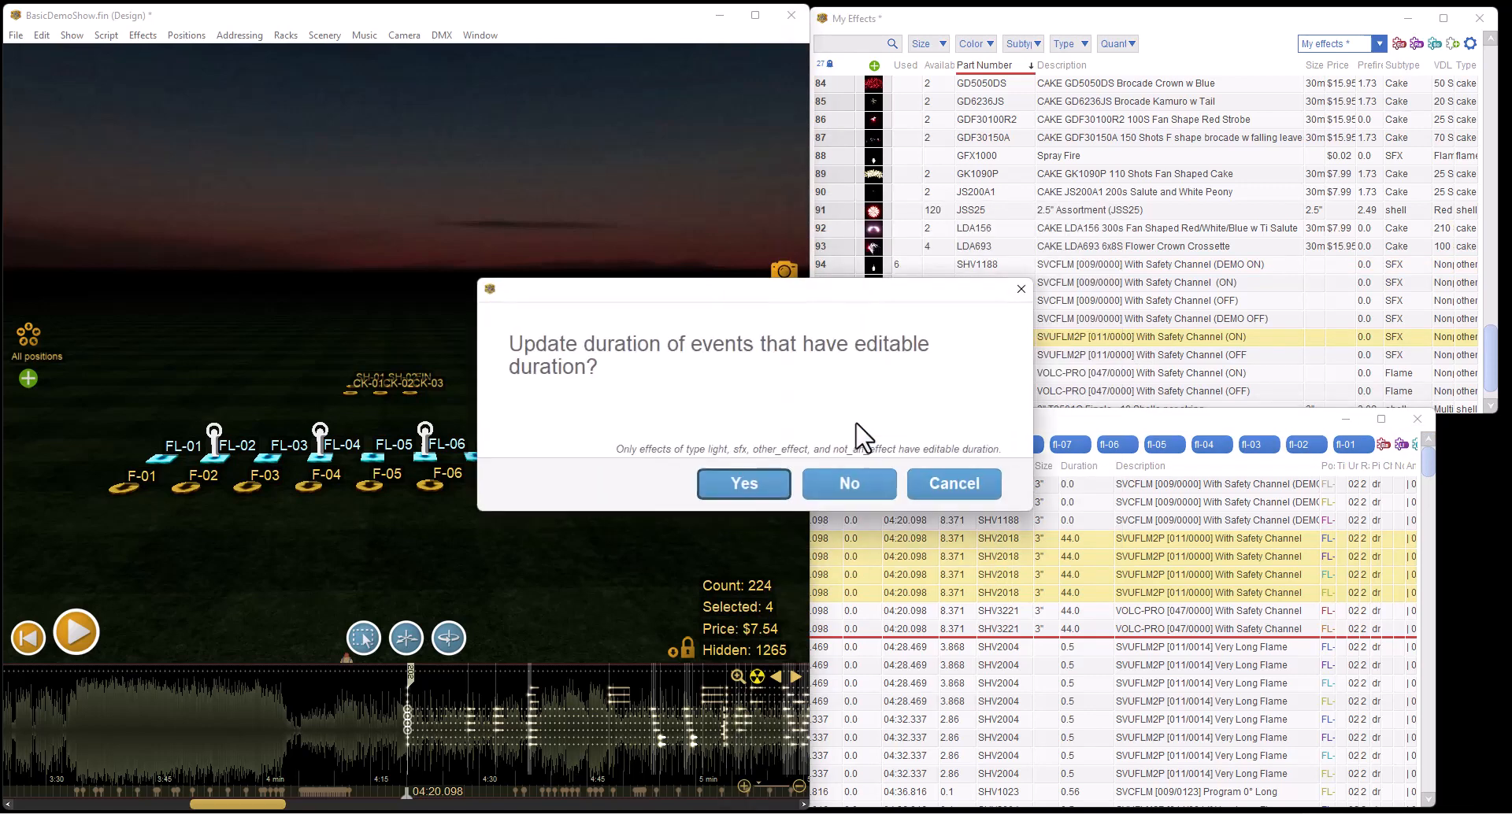
left_click(777, 491)
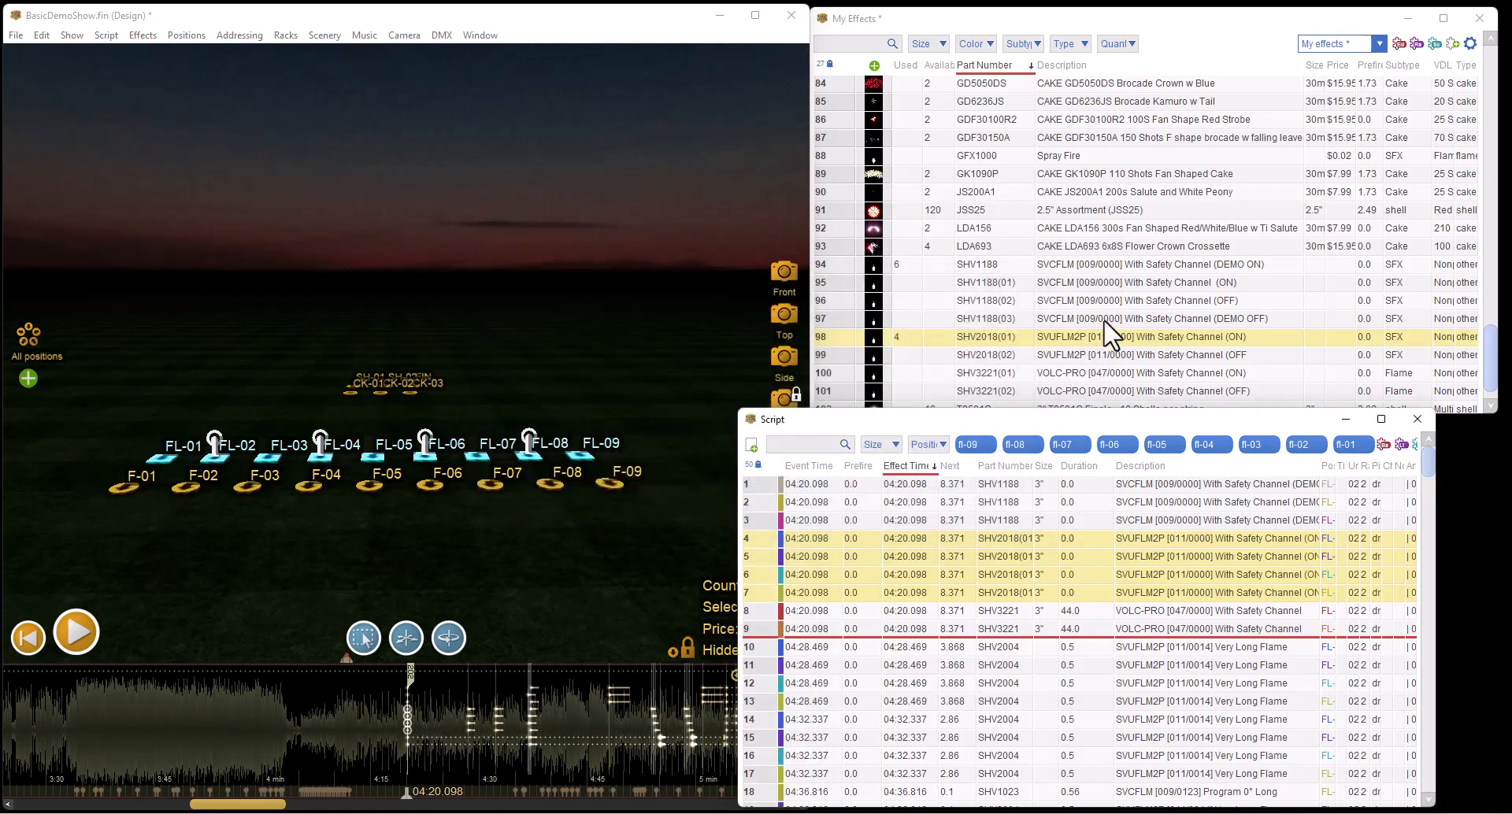
Replace the two VOLC-PRO safety channel events in script rows 8 and 9 with the SHV3221(01) ON effect, updating their durations
scroll(1104, 320, "down", 1)
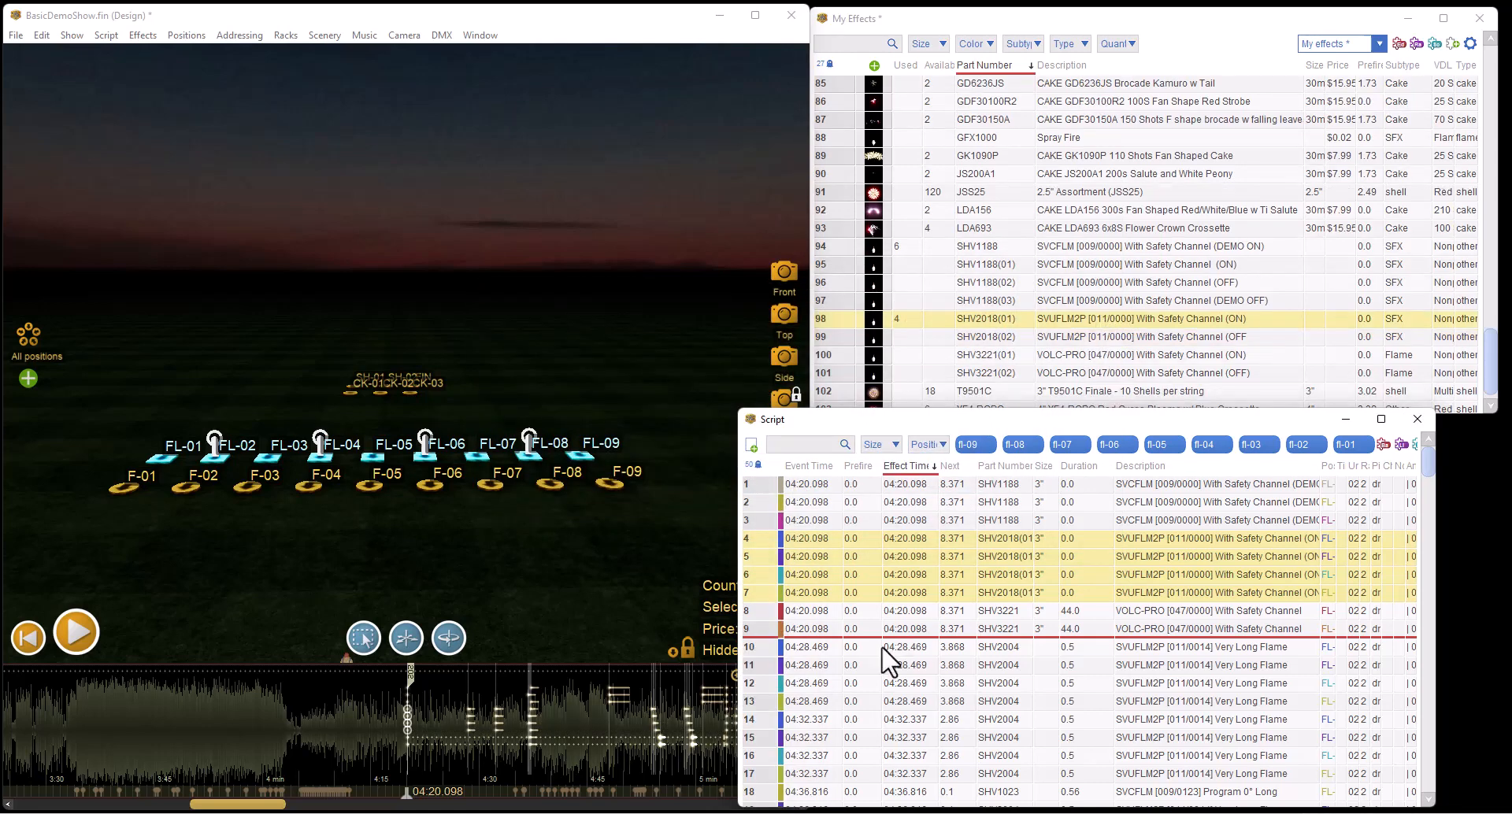
left_click_drag(760, 614, 756, 632)
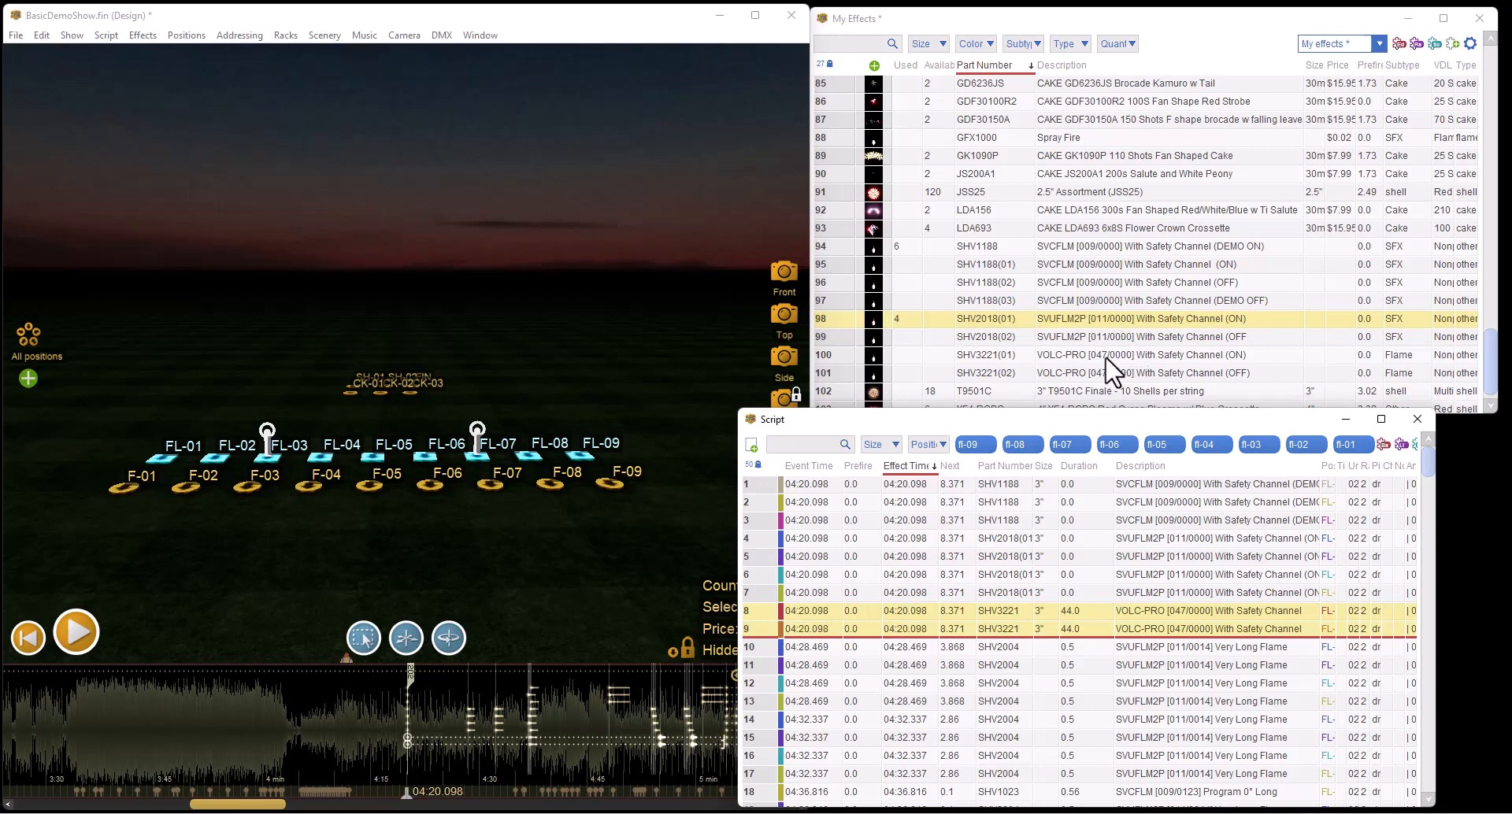
left_click(1105, 357)
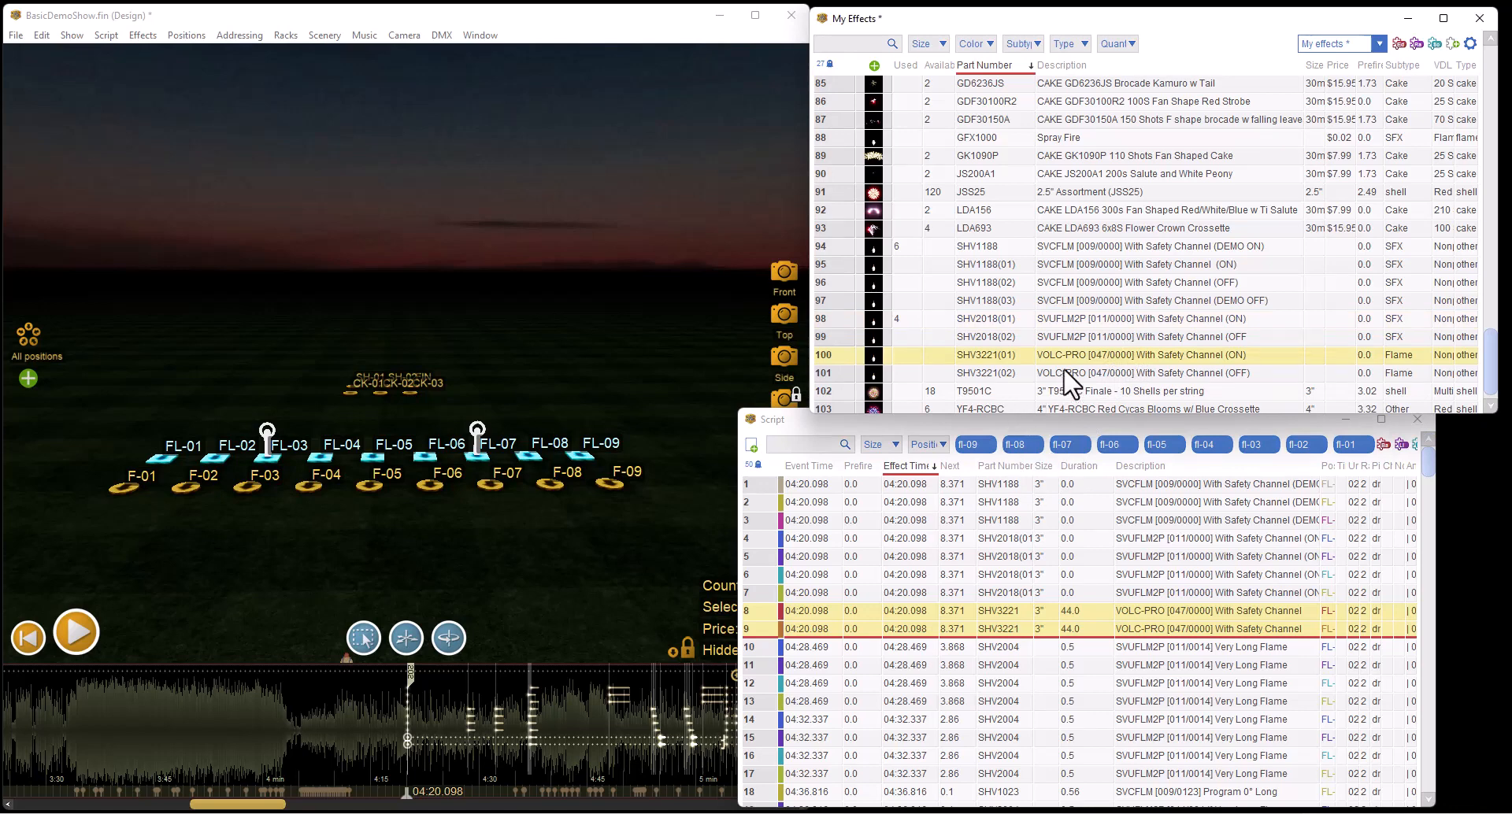
right_click(889, 628)
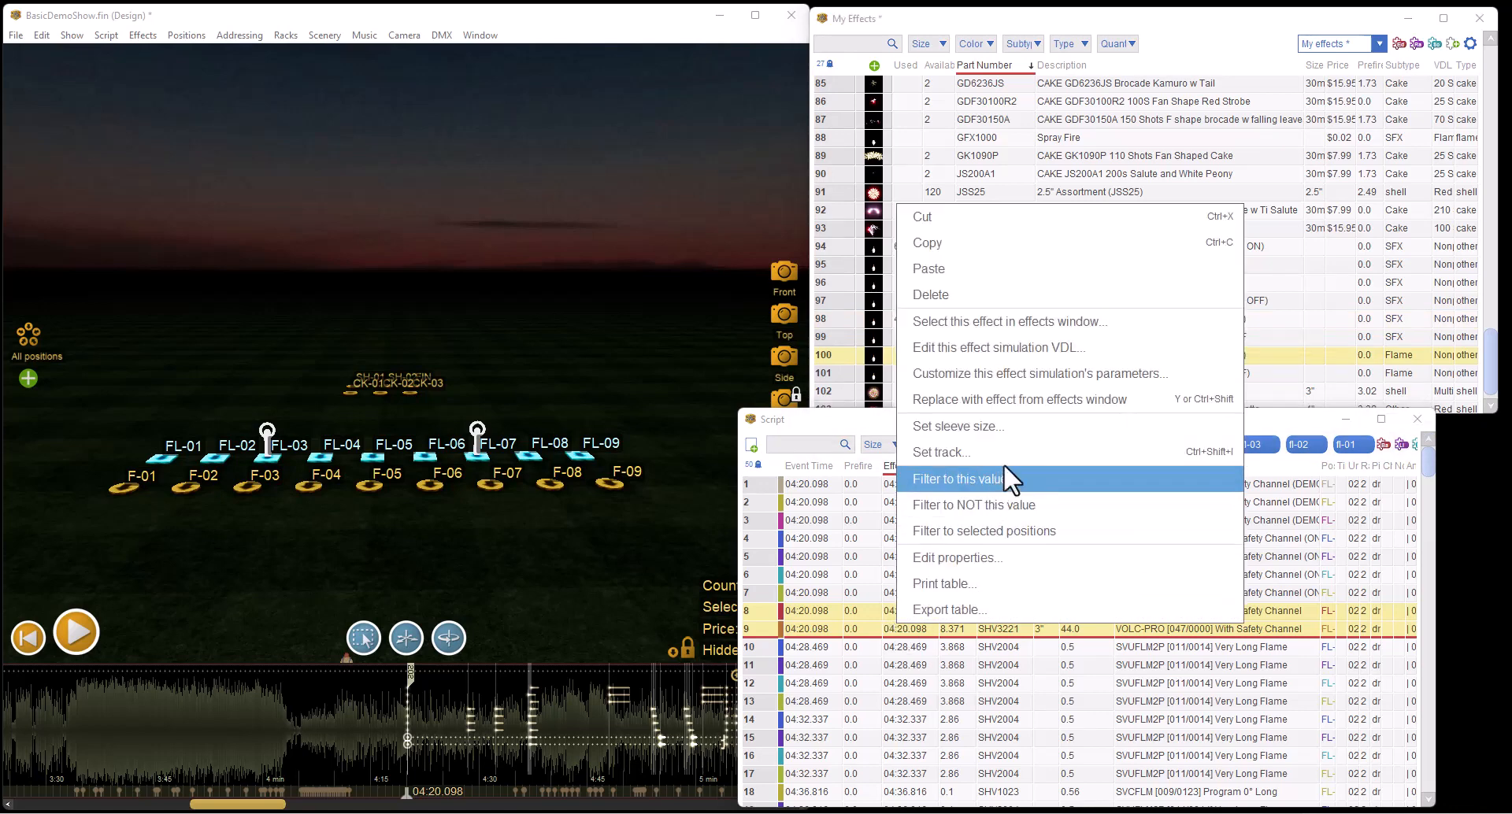
left_click(1033, 401)
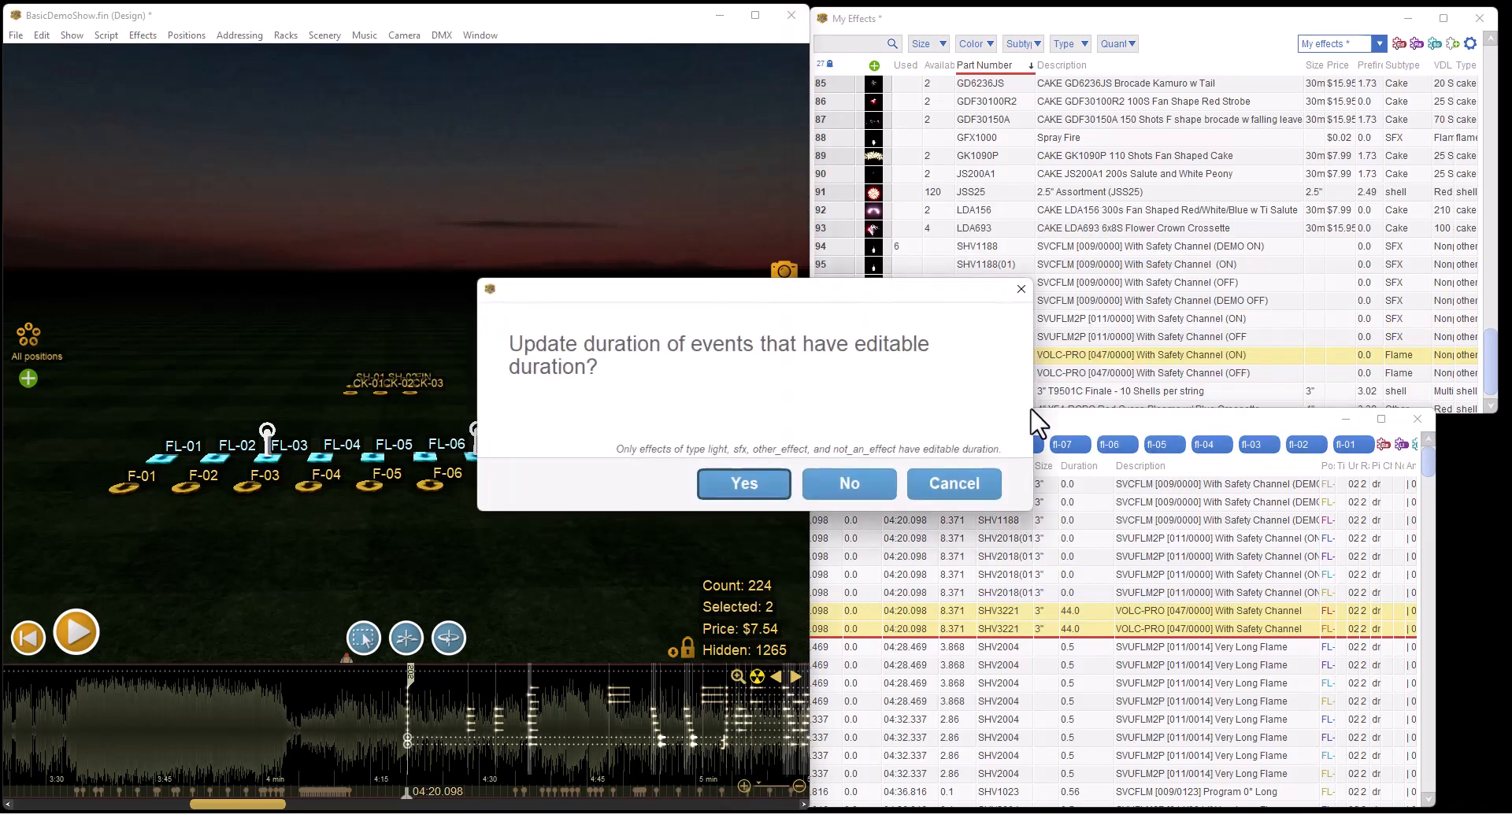
left_click(758, 497)
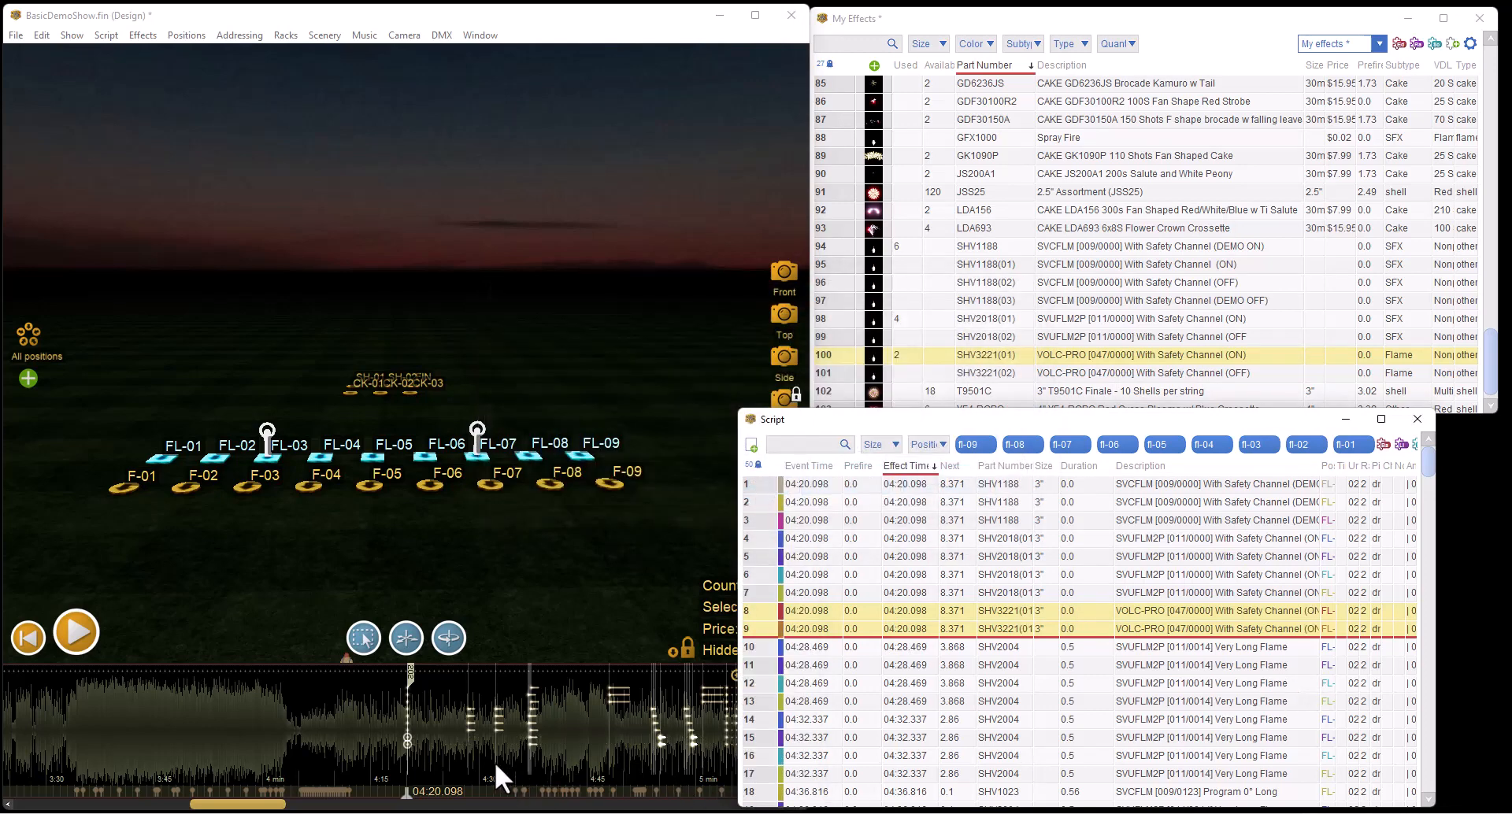
Delete the nine second-set safety channel events at 05:04.231 on the timeline
left_click(462, 760)
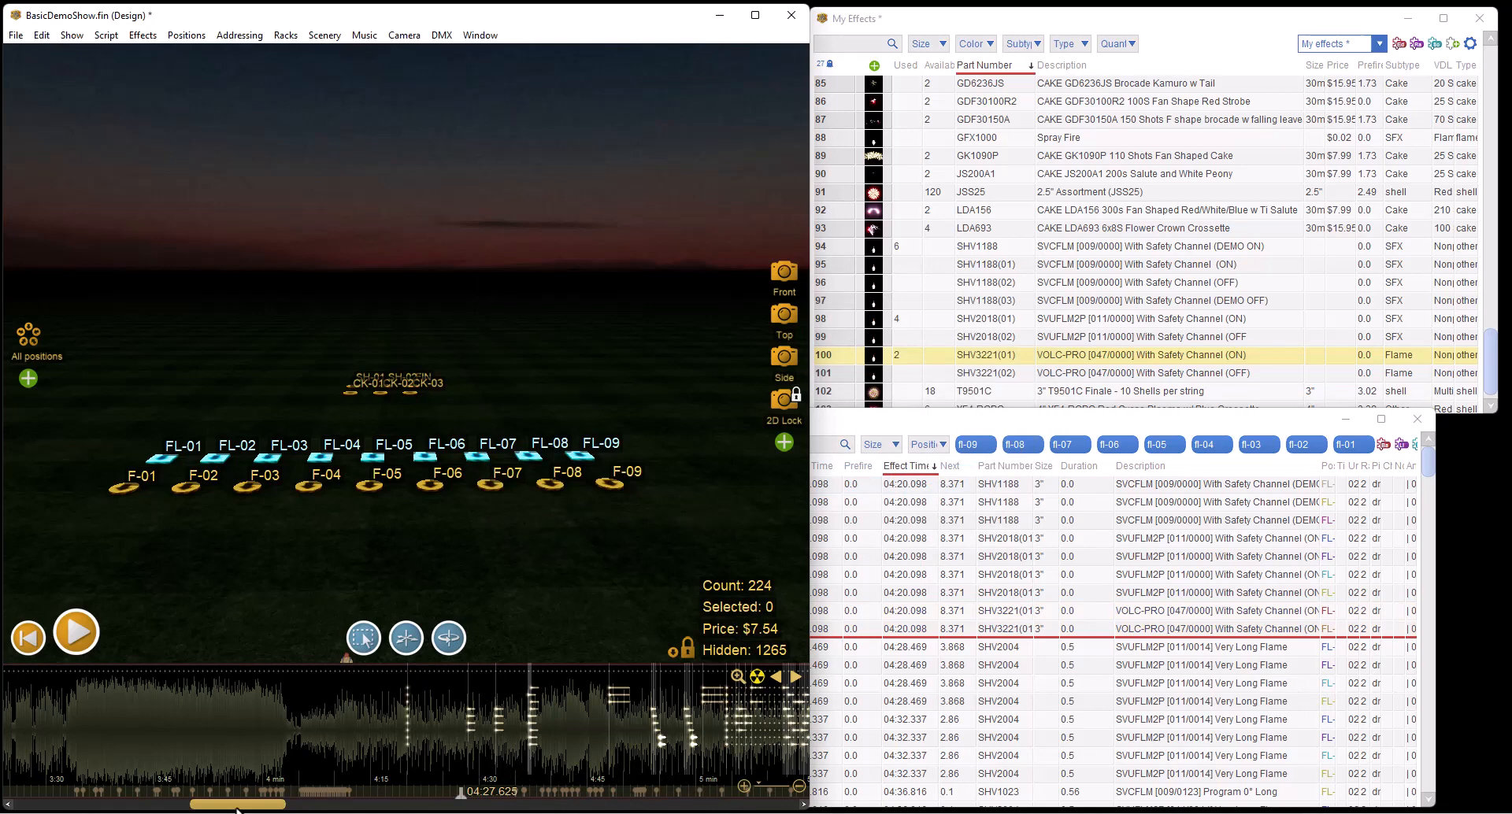
left_click_drag(242, 808, 288, 804)
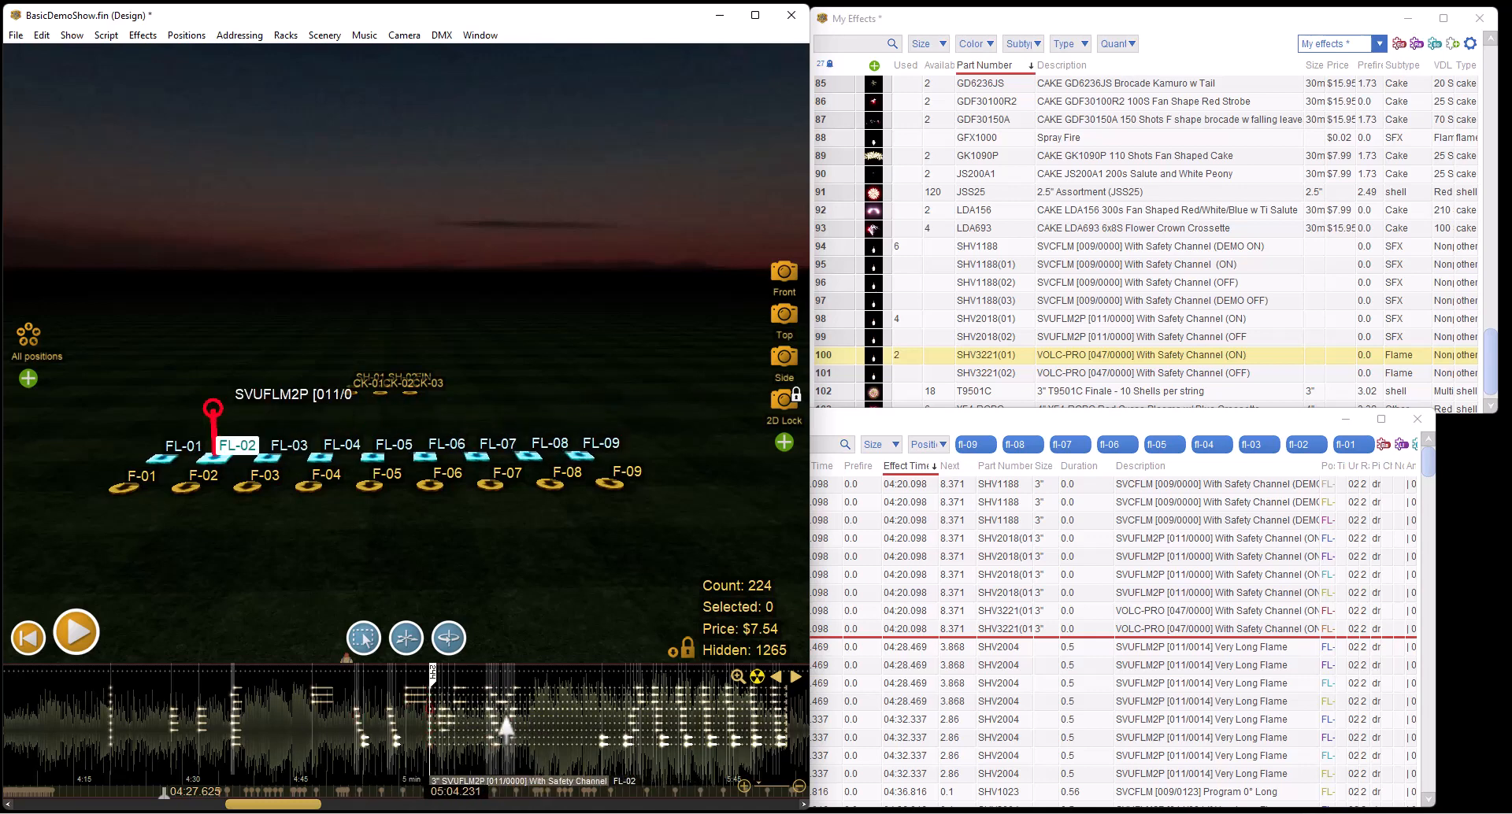
left_click(396, 791)
scroll(410, 783, "up", 1)
left_click(431, 762)
scroll(431, 762, "up", 4)
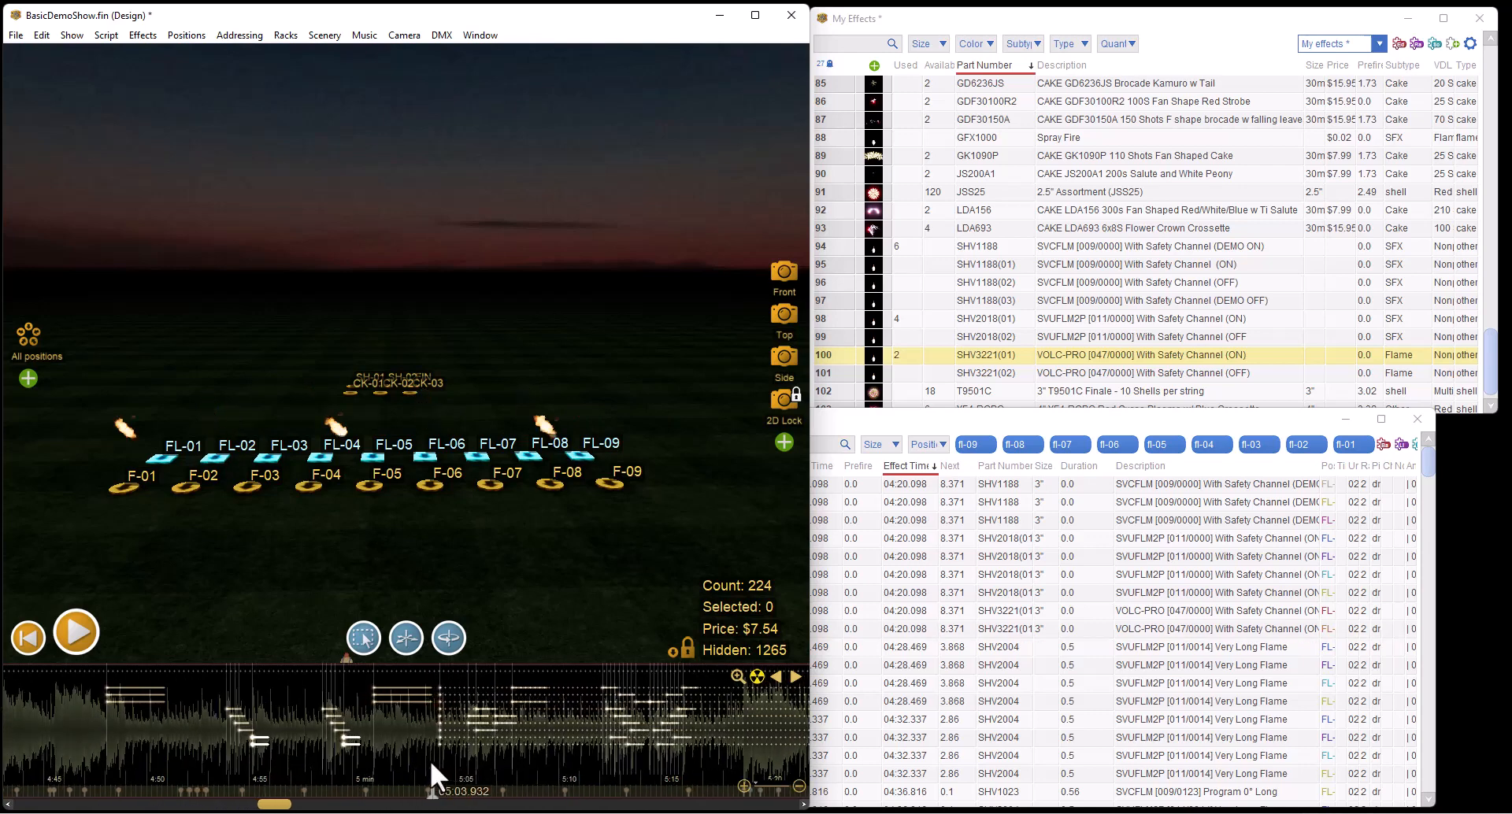
left_click(445, 697)
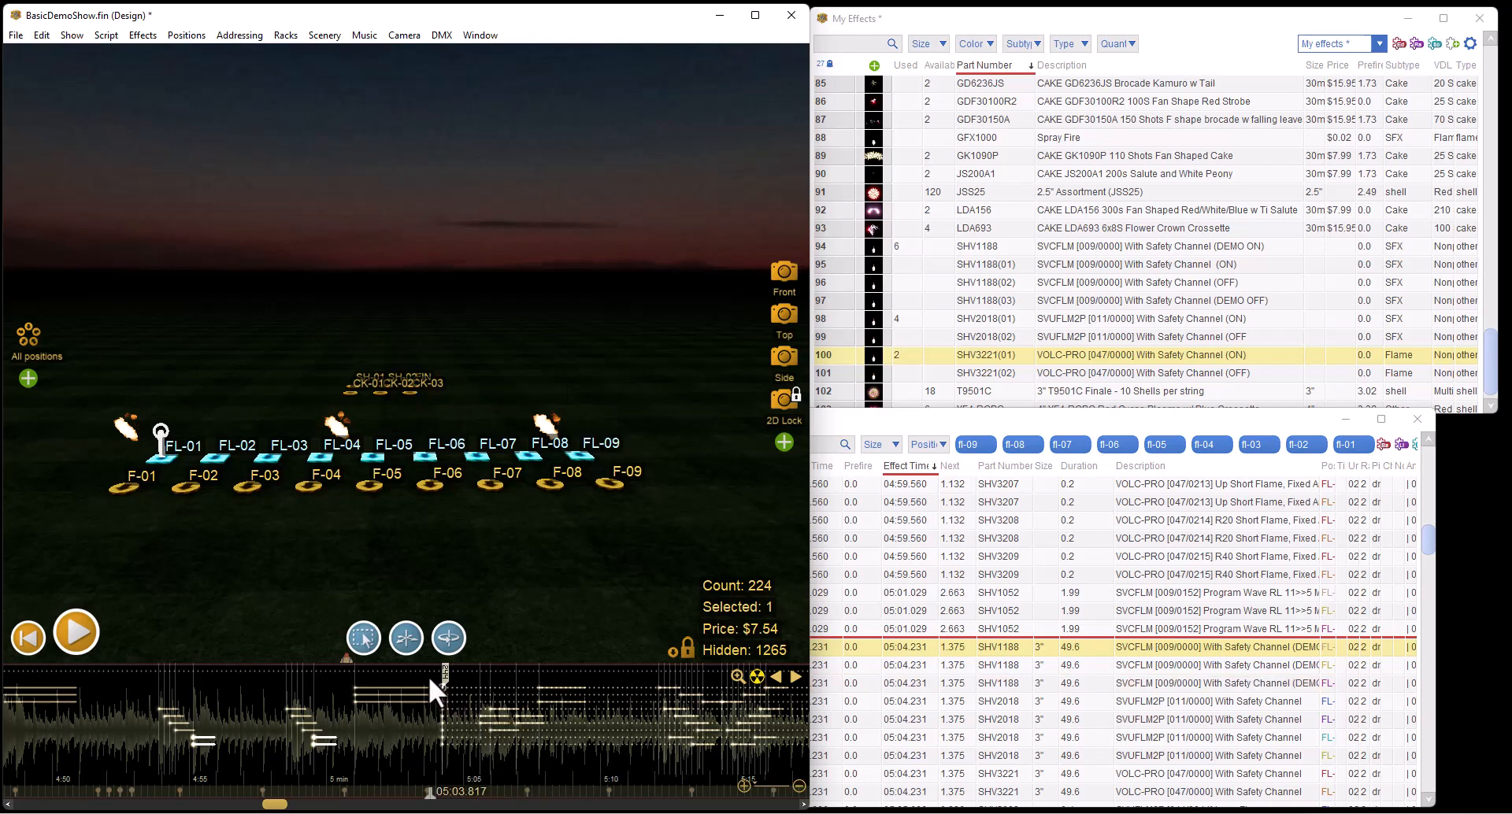
left_click_drag(432, 674, 457, 756)
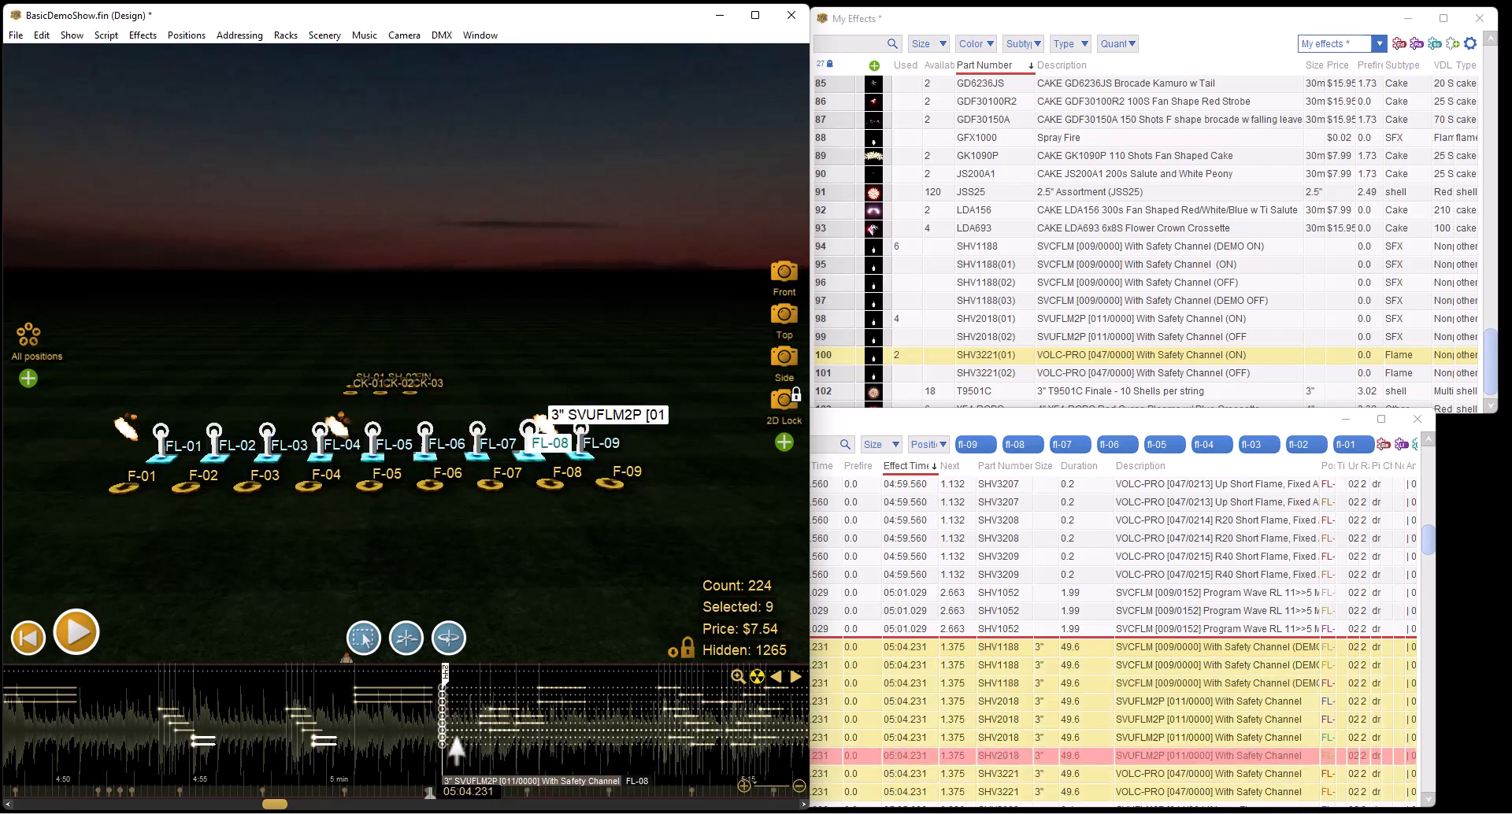
key("Delete")
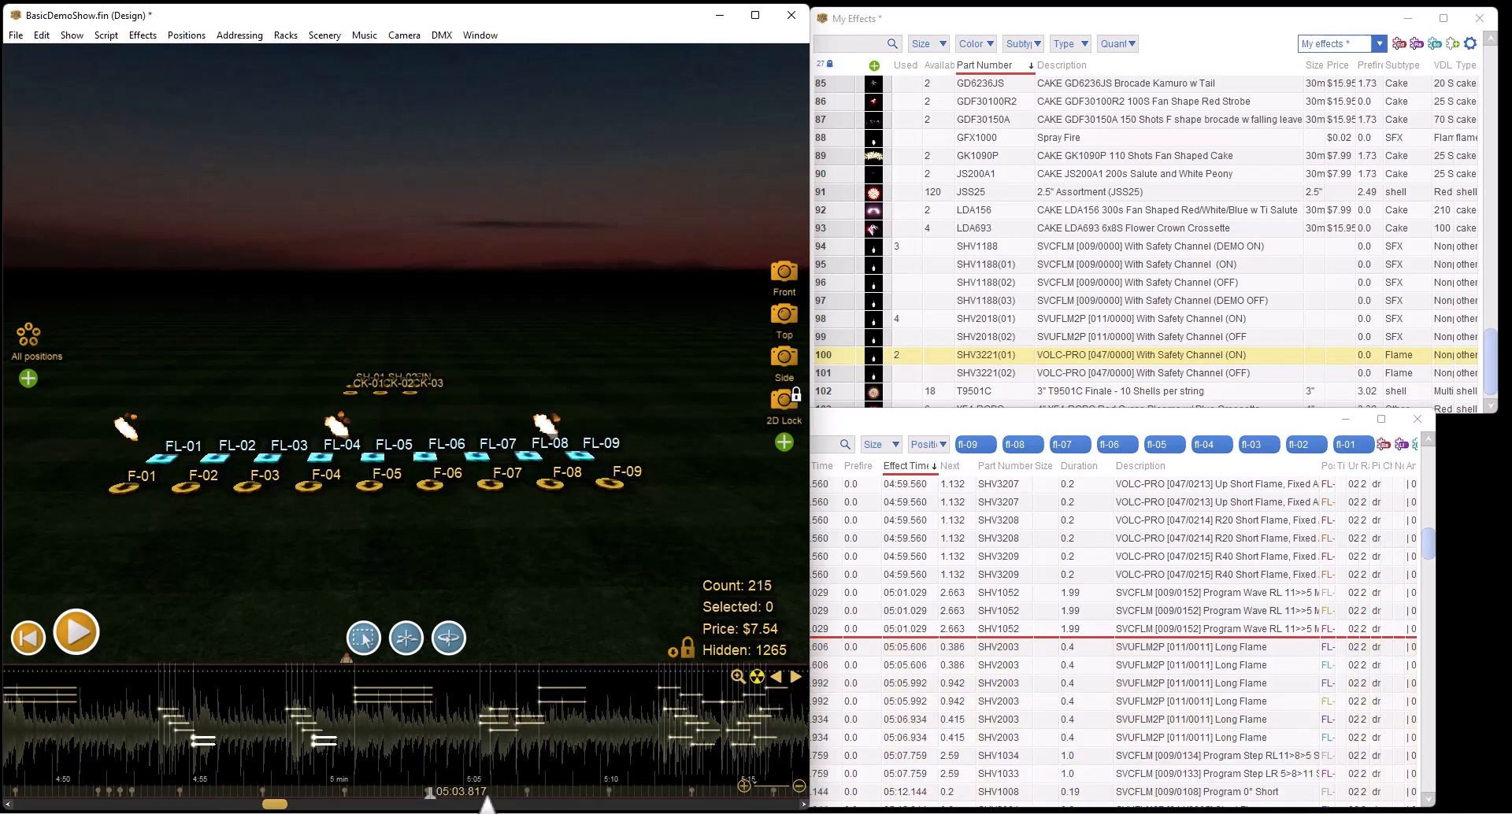
Copy the nine safety channel ON events at 04:20.098 and paste them after the last flame effects, at 05:59.864
left_click_drag(429, 792, 408, 795)
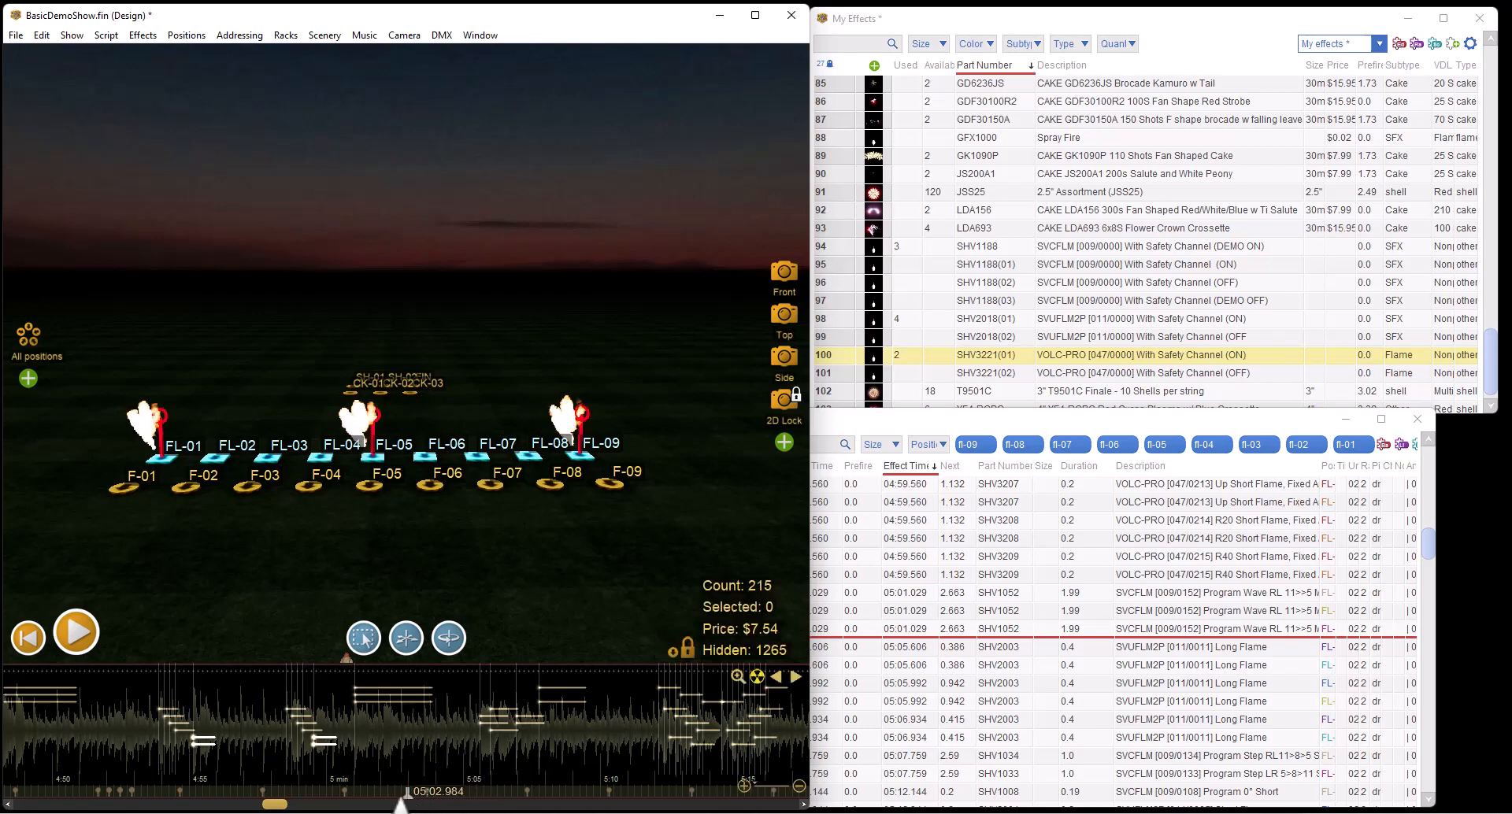
scroll(419, 771, "down", 5)
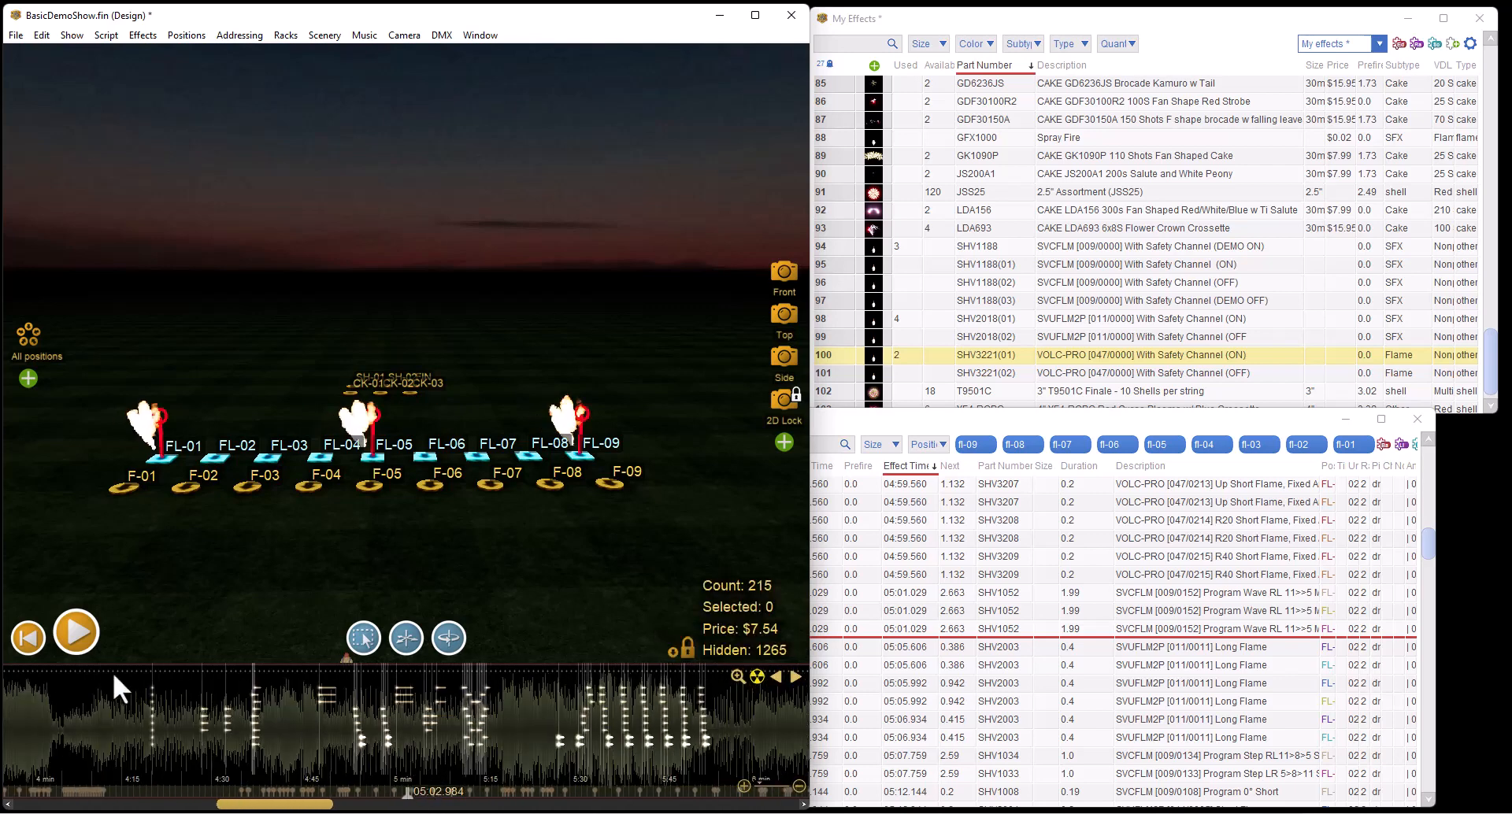
left_click_drag(128, 678, 174, 724)
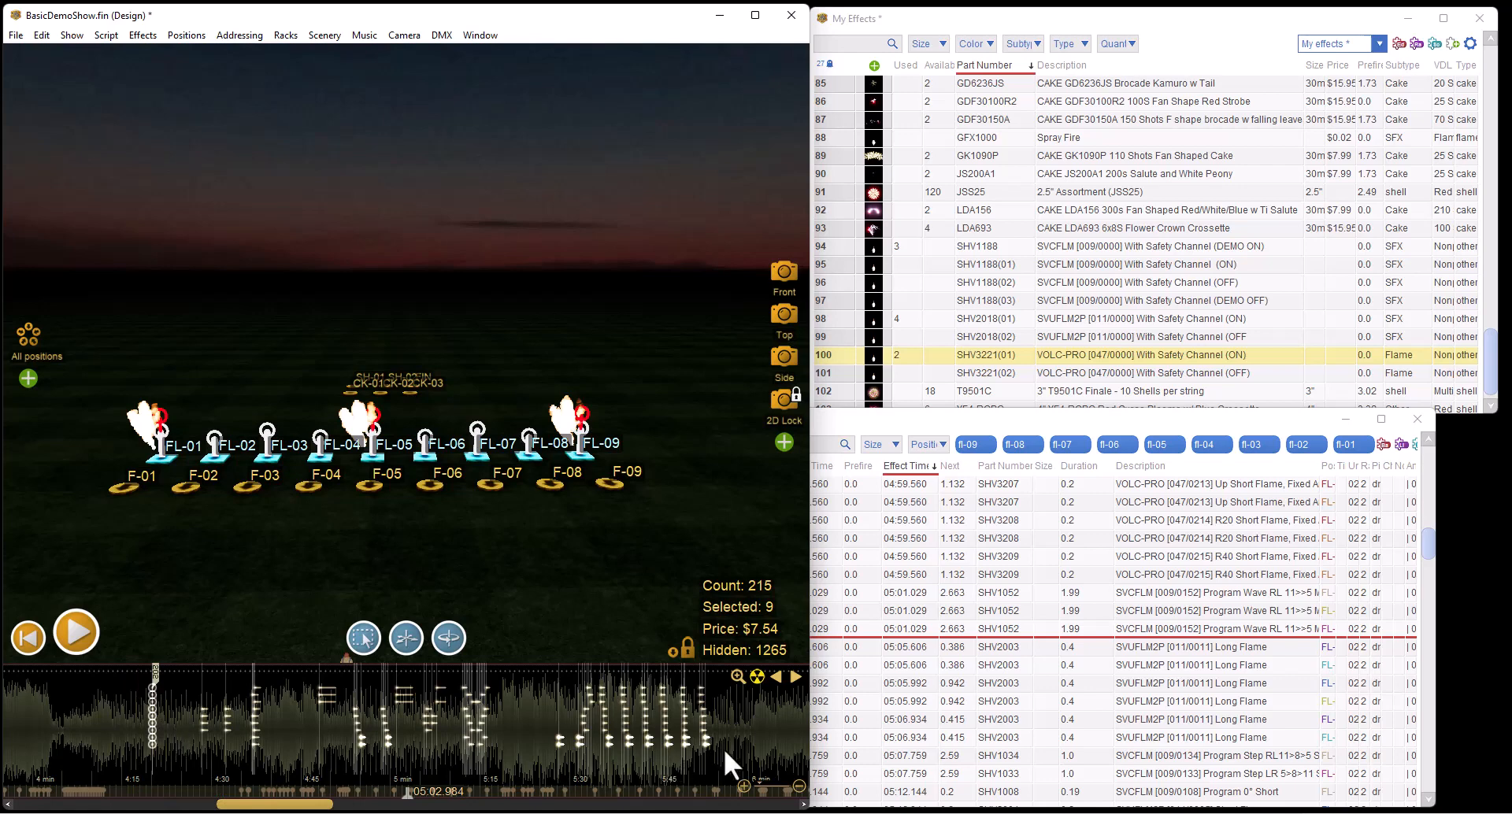
left_click(744, 728)
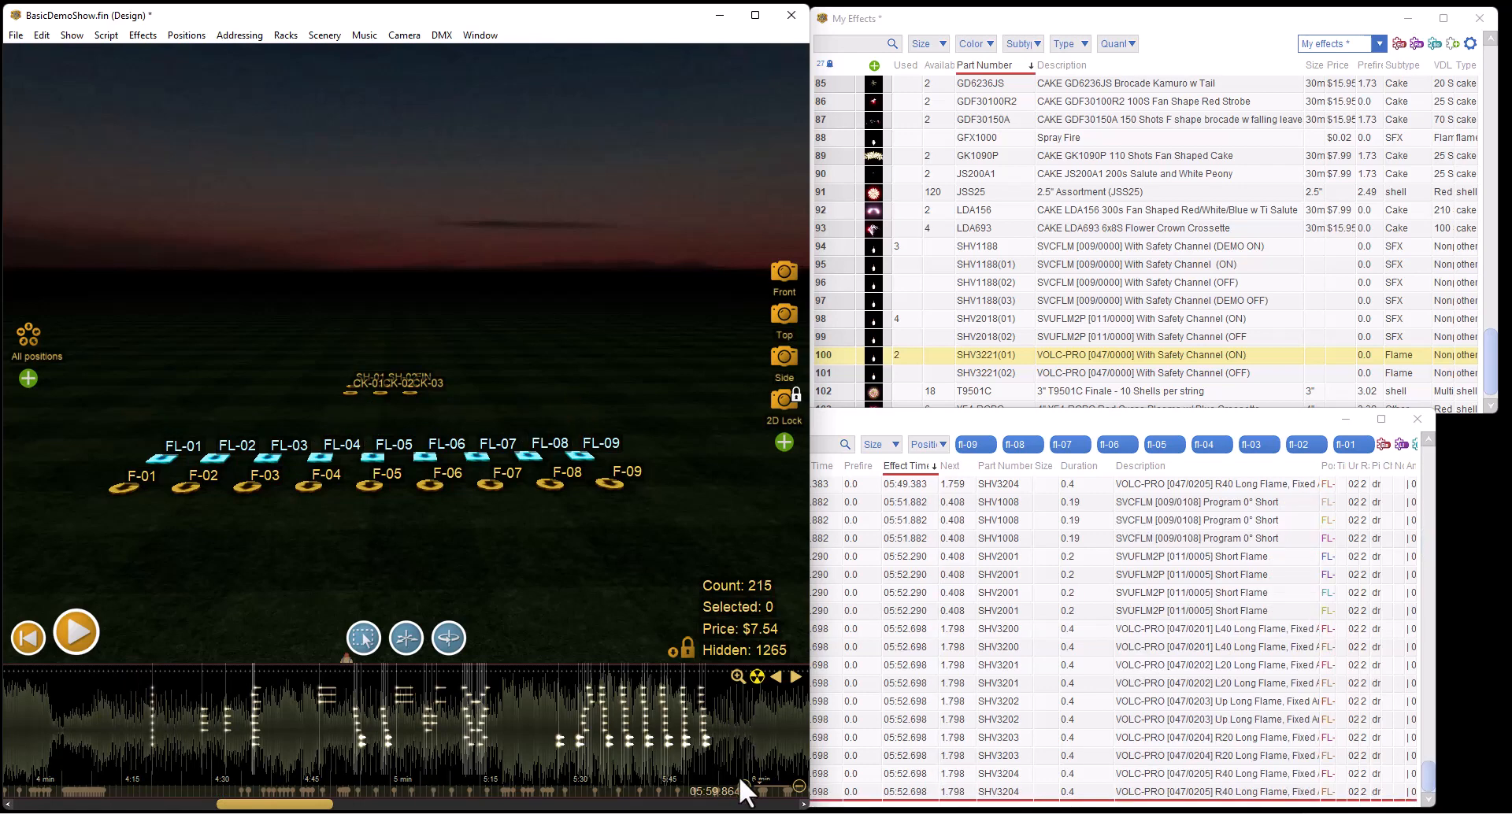
key("ctrl+v")
scroll(750, 716, "up", 1)
scroll(761, 713, "up", 5)
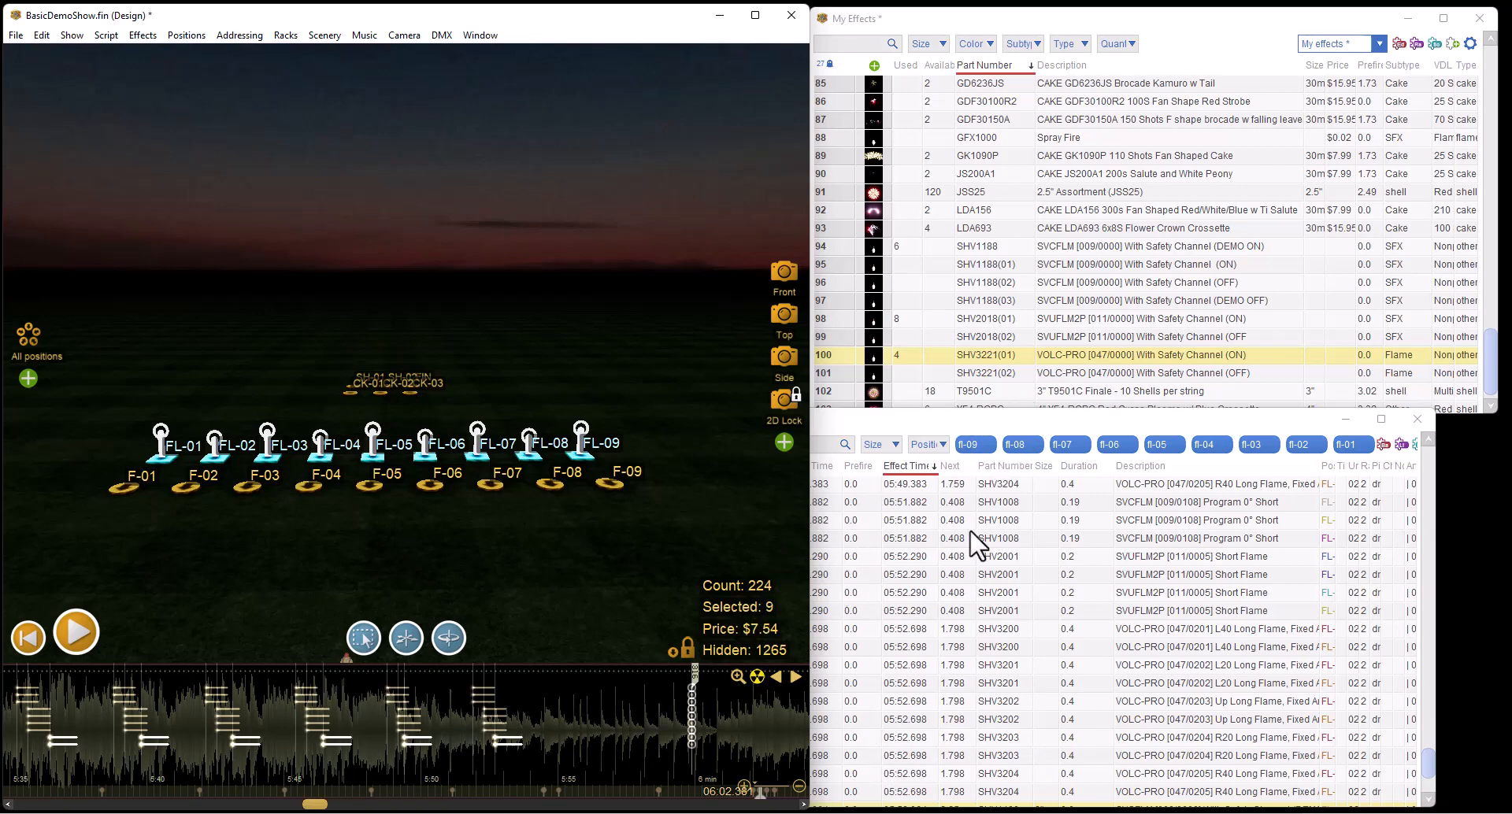
Replace the three pasted SVCFLM events in script rows 216 to 218 with the SHV1188(03) DEMO OFF effect, updating their durations
left_click(704, 709)
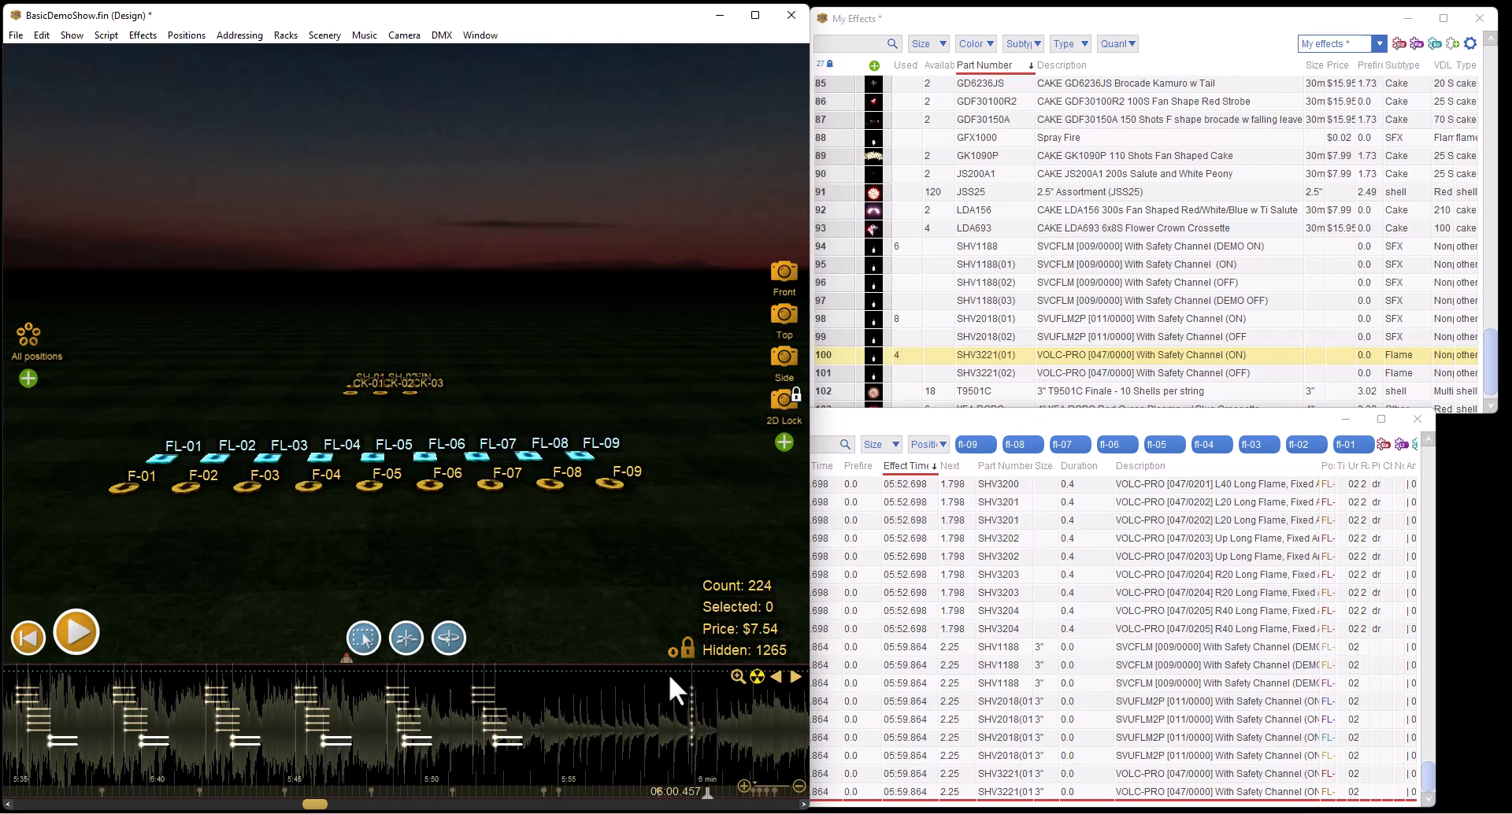
left_click_drag(668, 673, 723, 726)
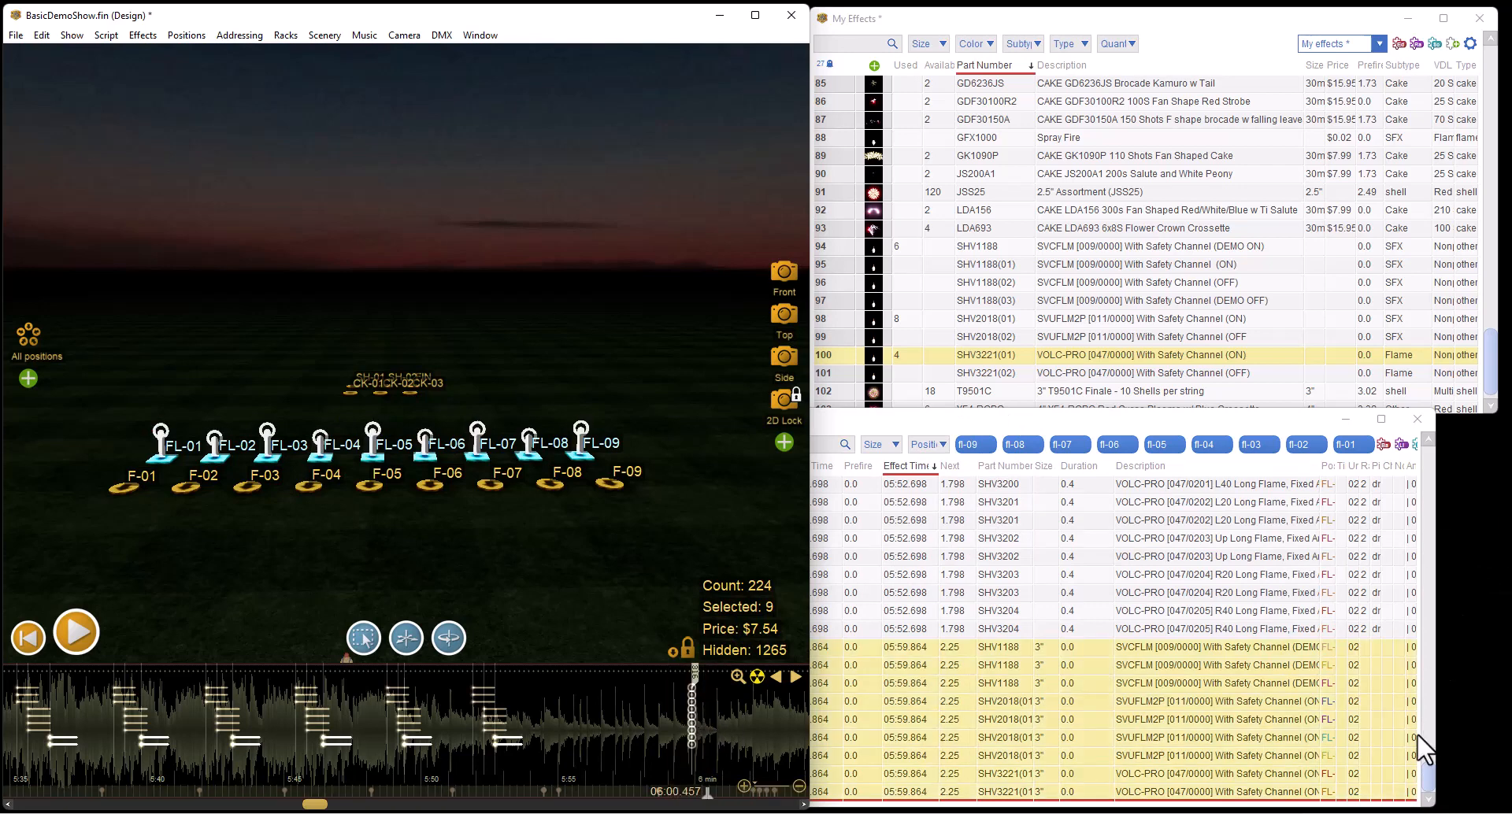
left_click(1429, 778)
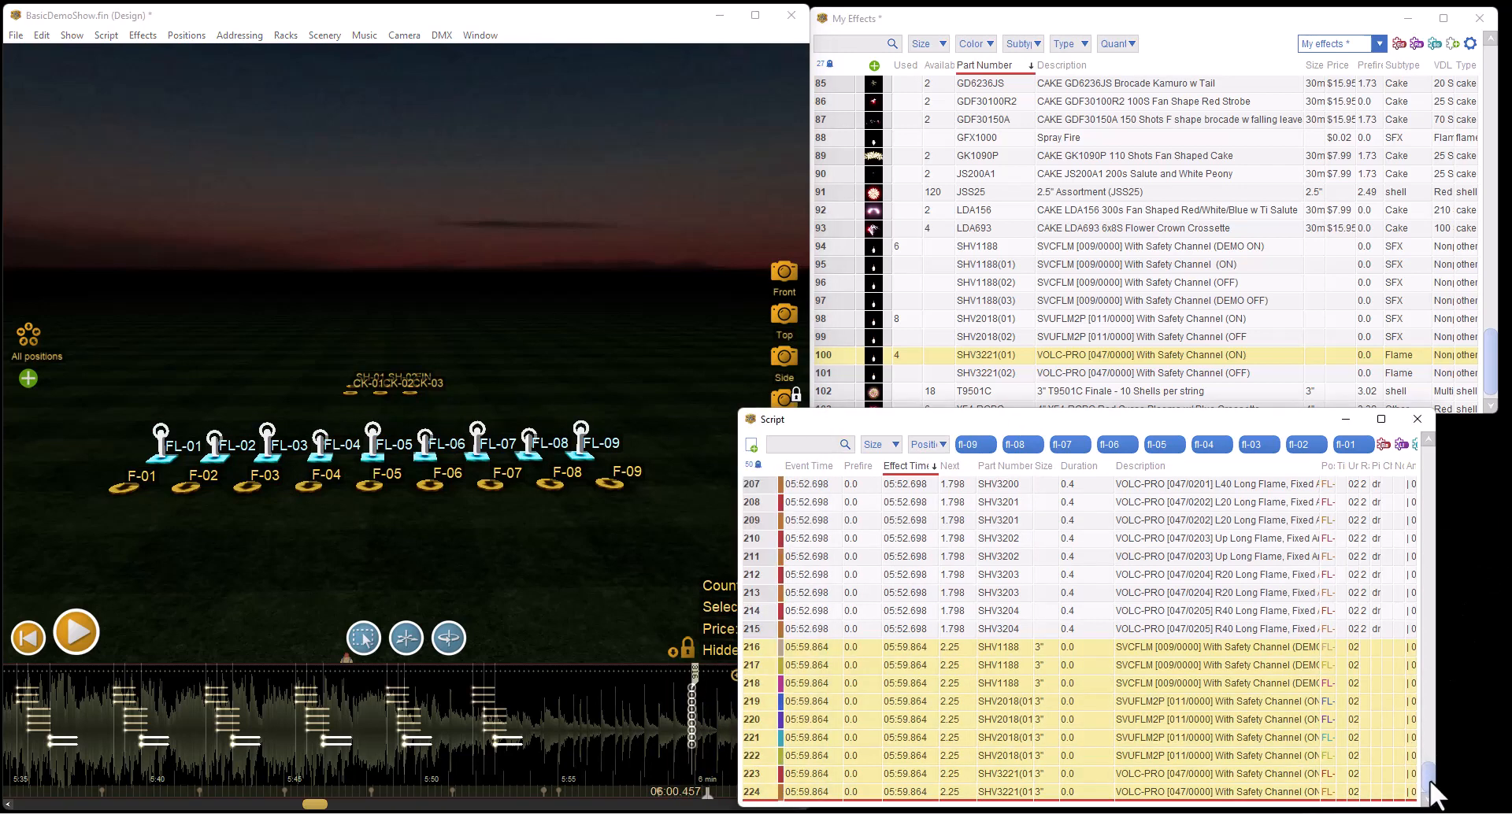
left_click(1234, 649)
left_click(1226, 679, "shift")
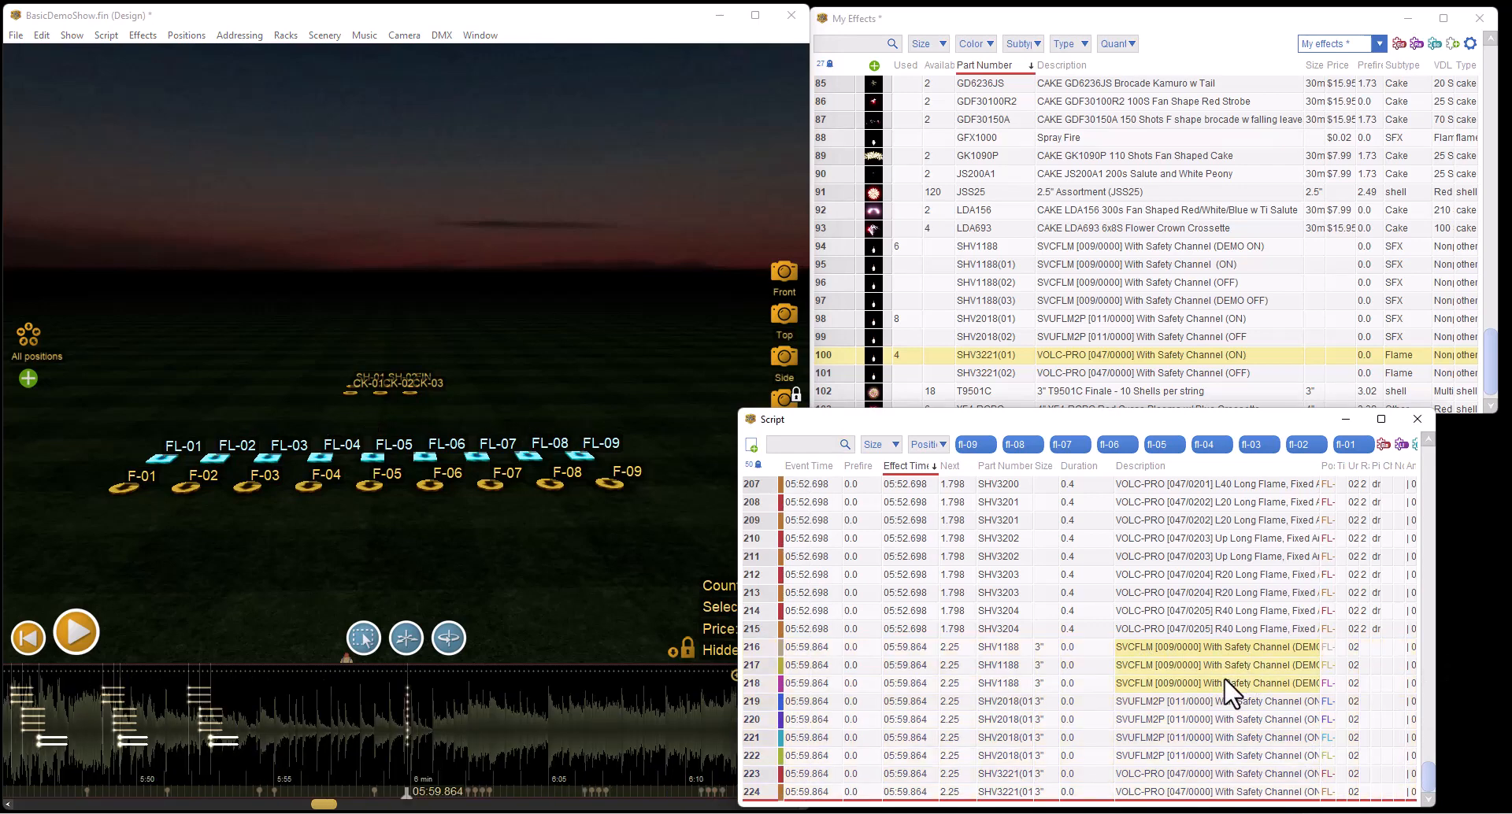
left_click(768, 648)
left_click(761, 677, "shift")
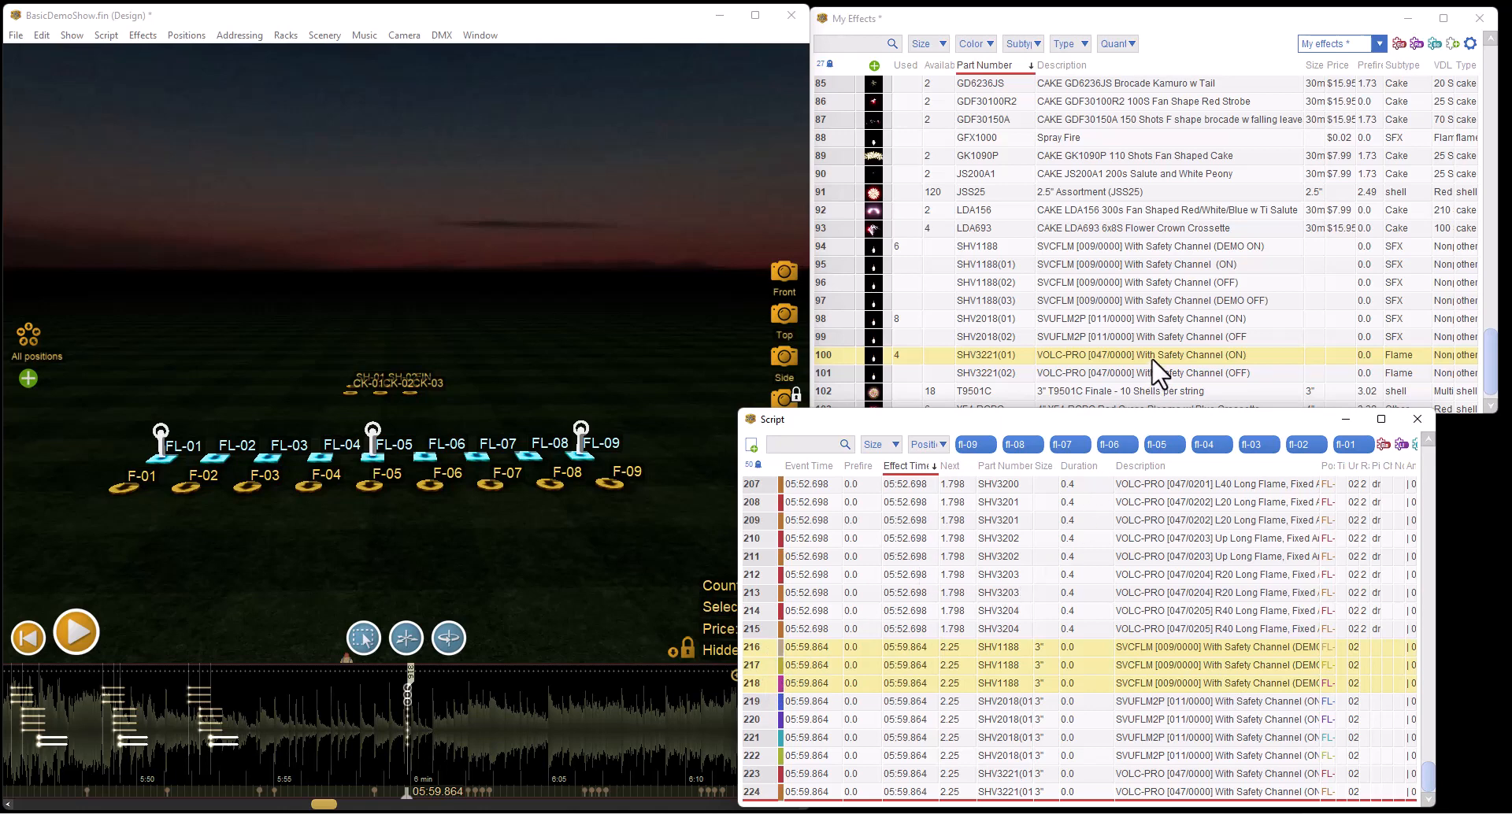
left_click(1159, 303)
right_click(1085, 674)
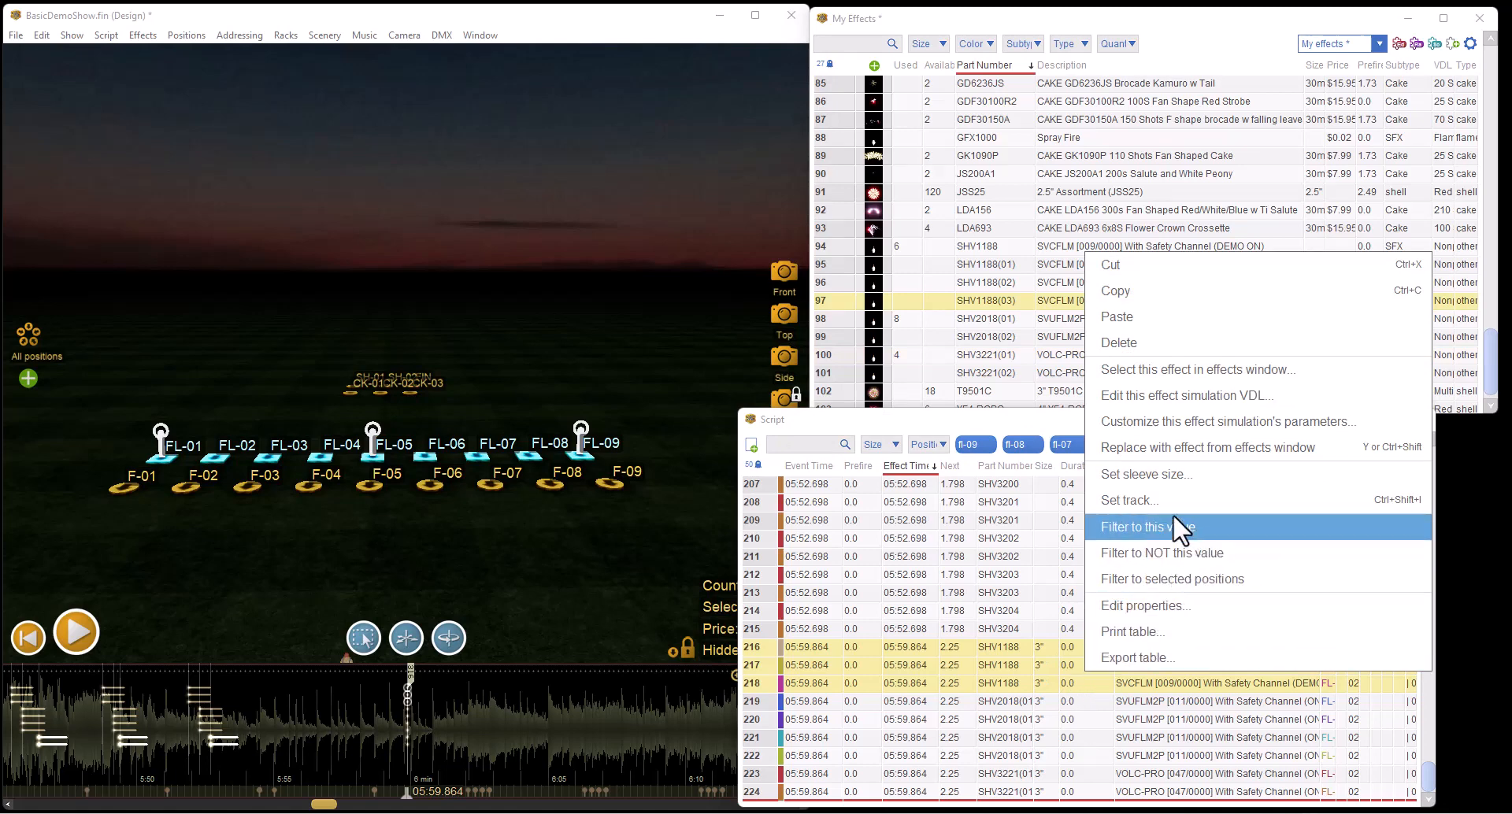
left_click(1186, 448)
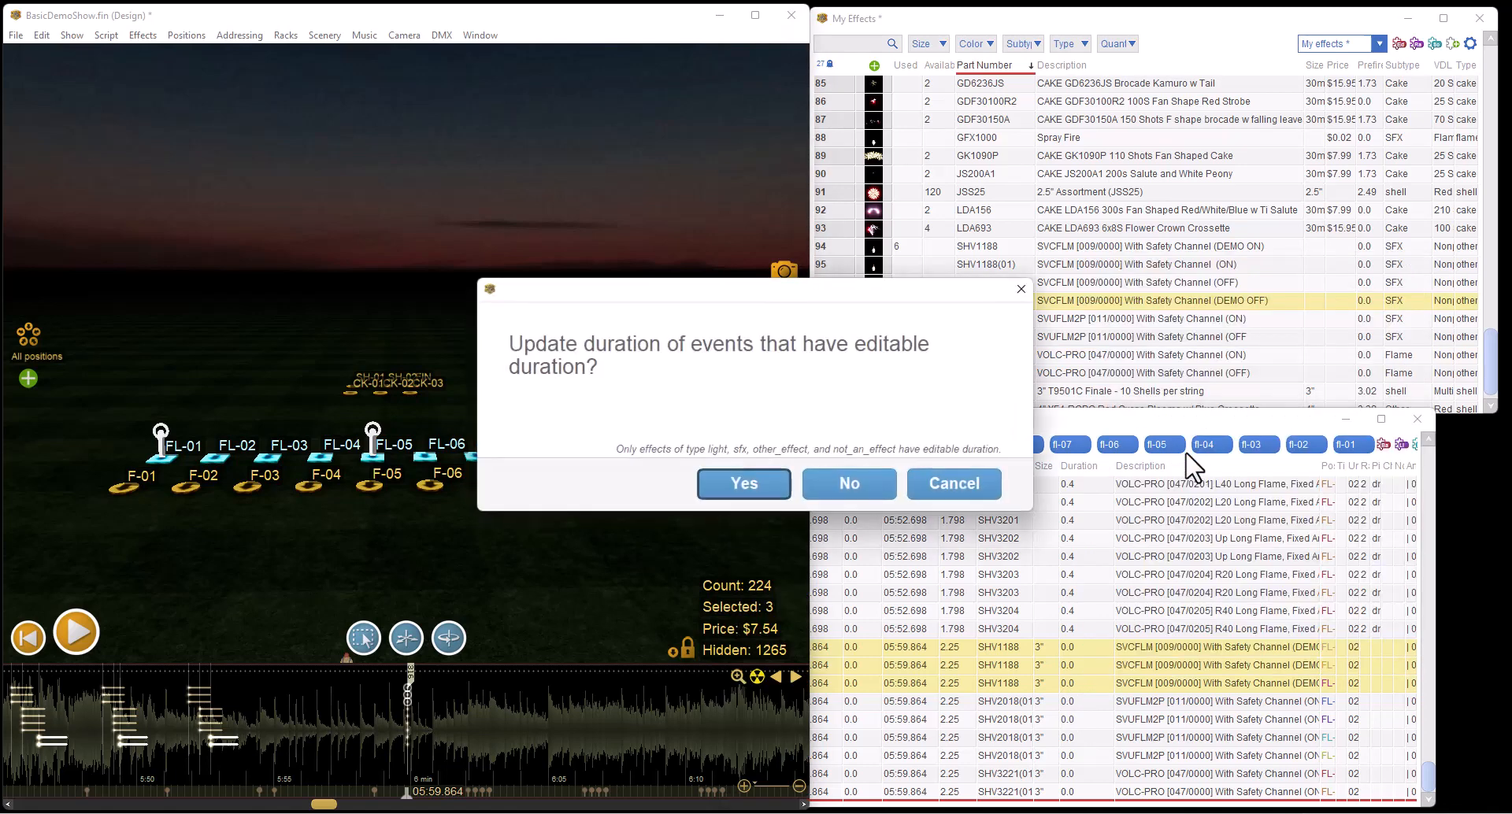
left_click(770, 485)
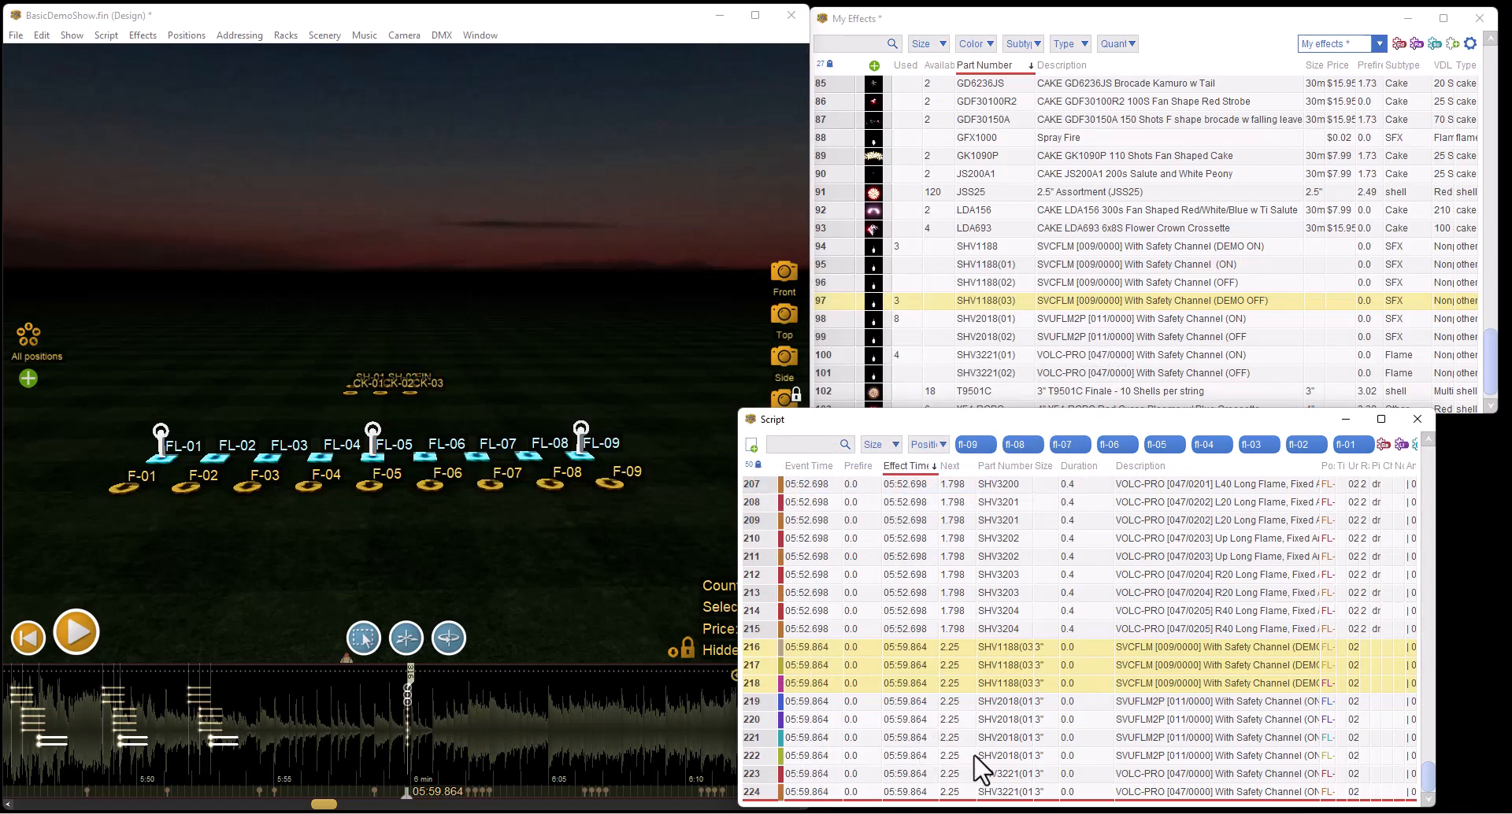
Replace the four pasted SVUFLM2P events in script rows 219 to 222 with the SHV2018(02) OFF effect, updating their durations
left_click(770, 703)
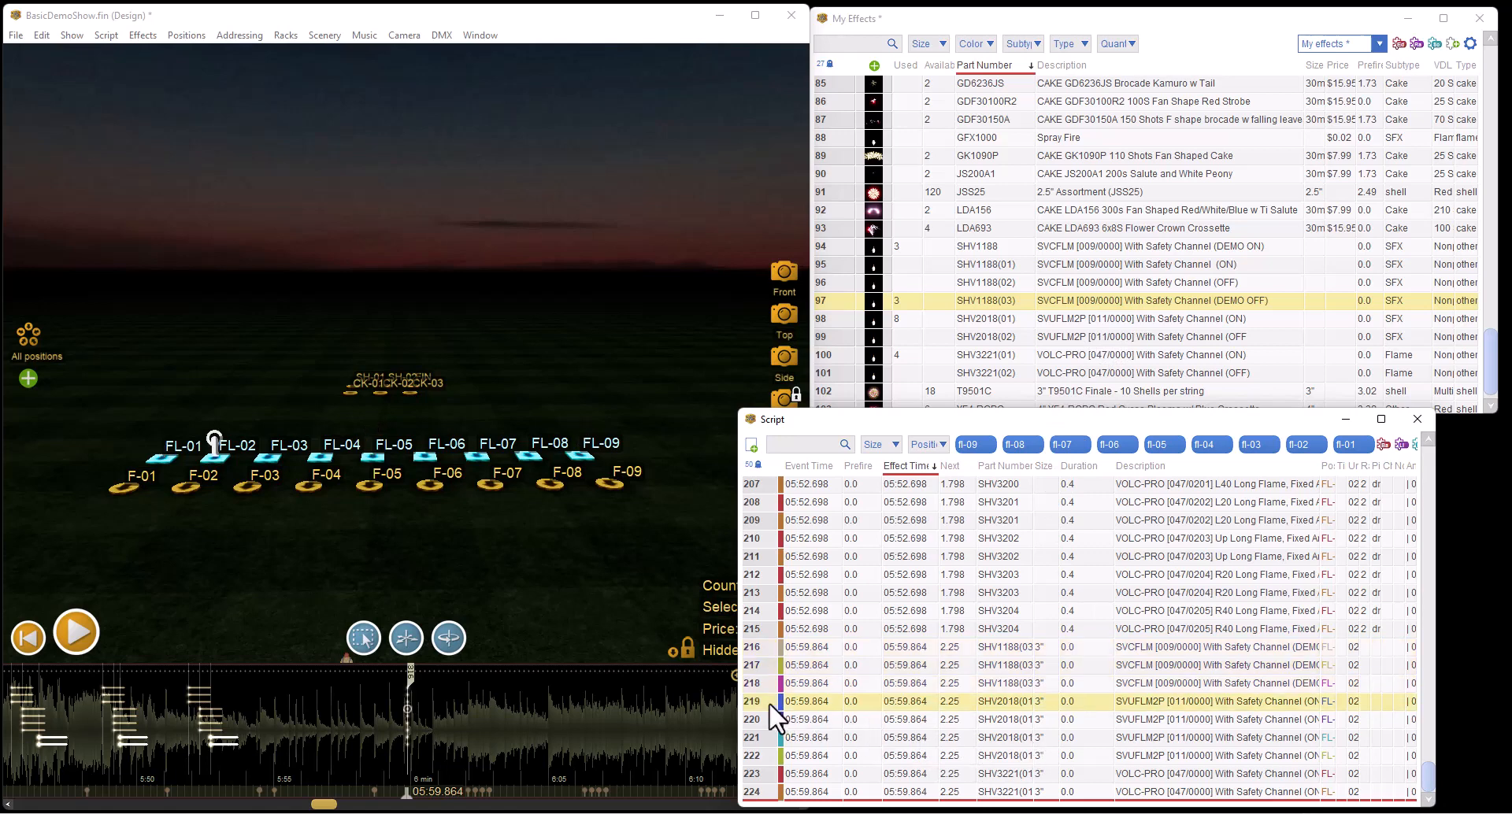
left_click(764, 756, "shift")
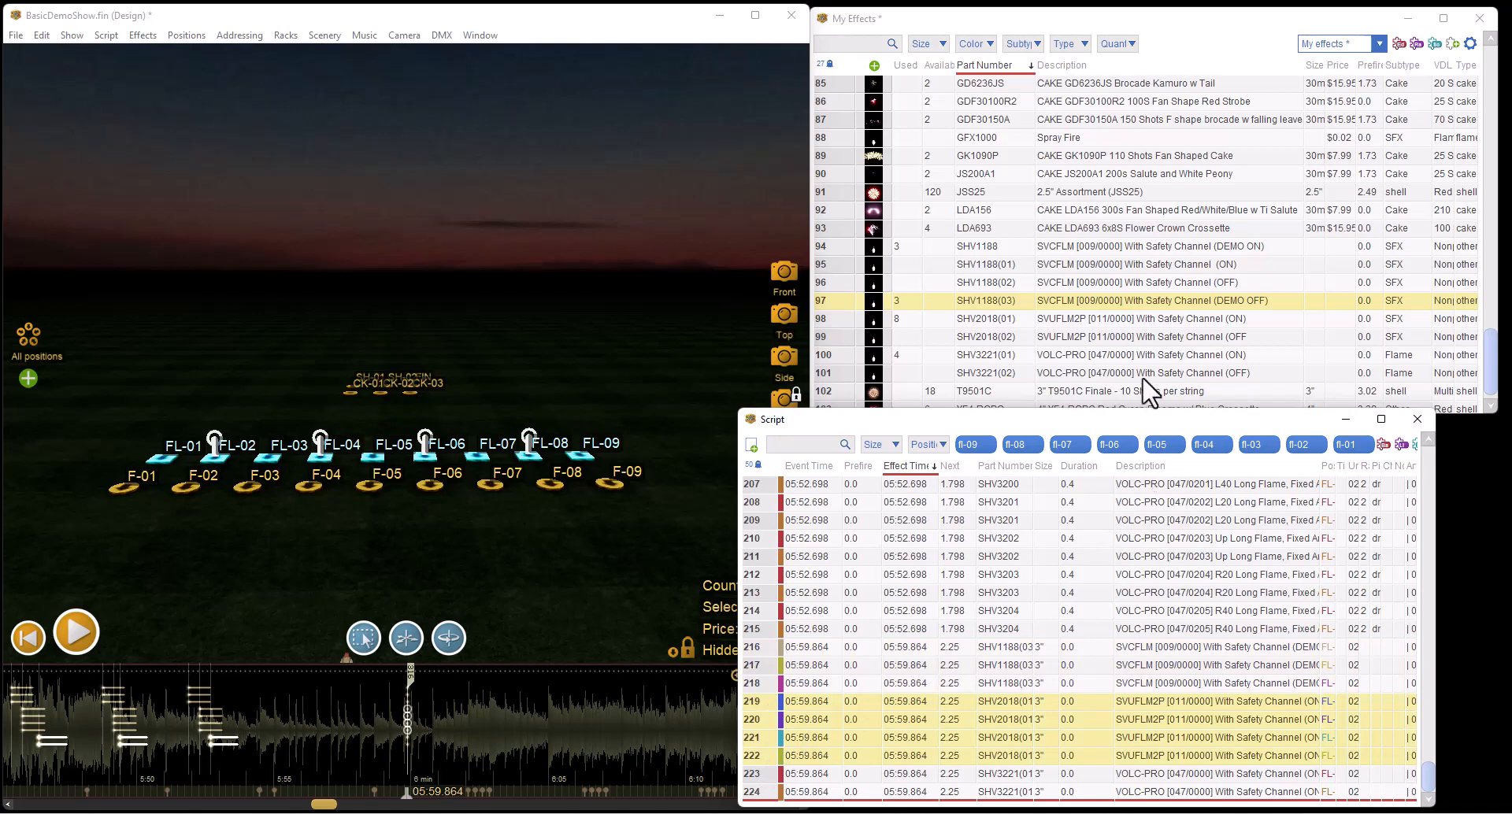
left_click(1105, 338)
right_click(869, 732)
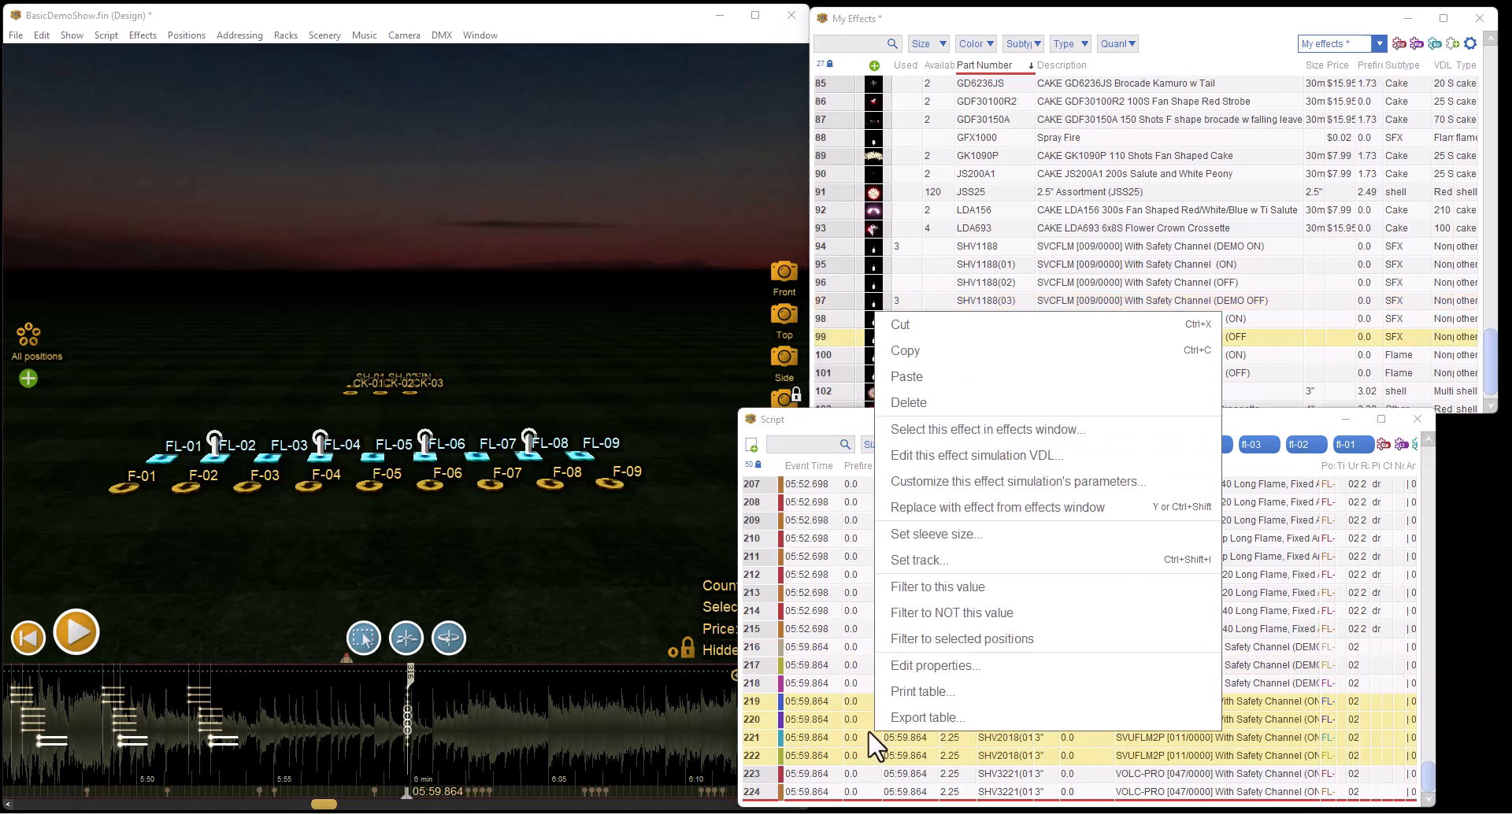
left_click(999, 510)
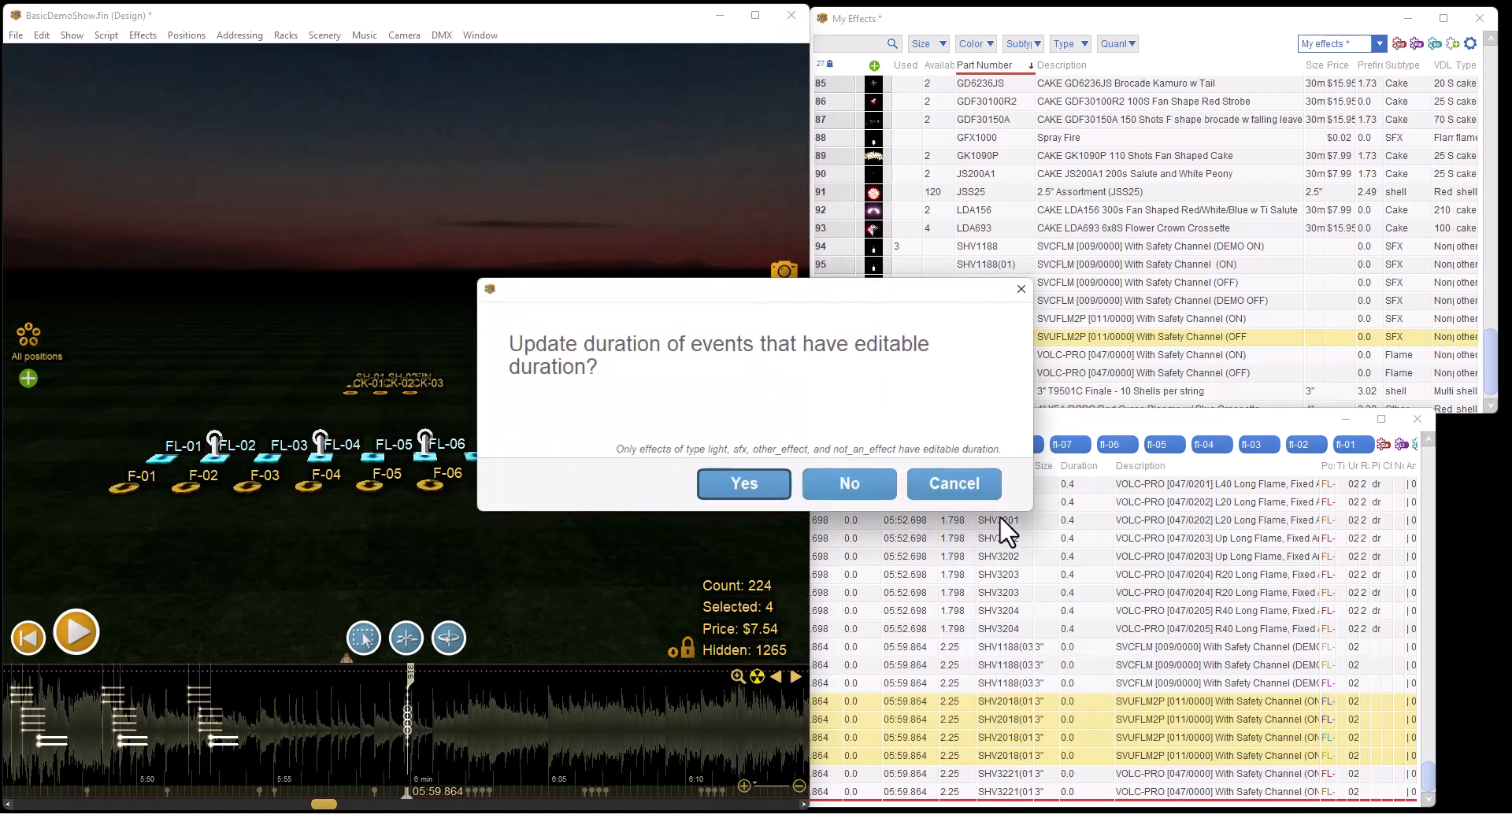
left_click(774, 494)
Replace the two pasted VOLC-PRO events in script rows 223 and 224 with the SHV3221(02) OFF effect, updating their durations
scroll(871, 347, "down", 1)
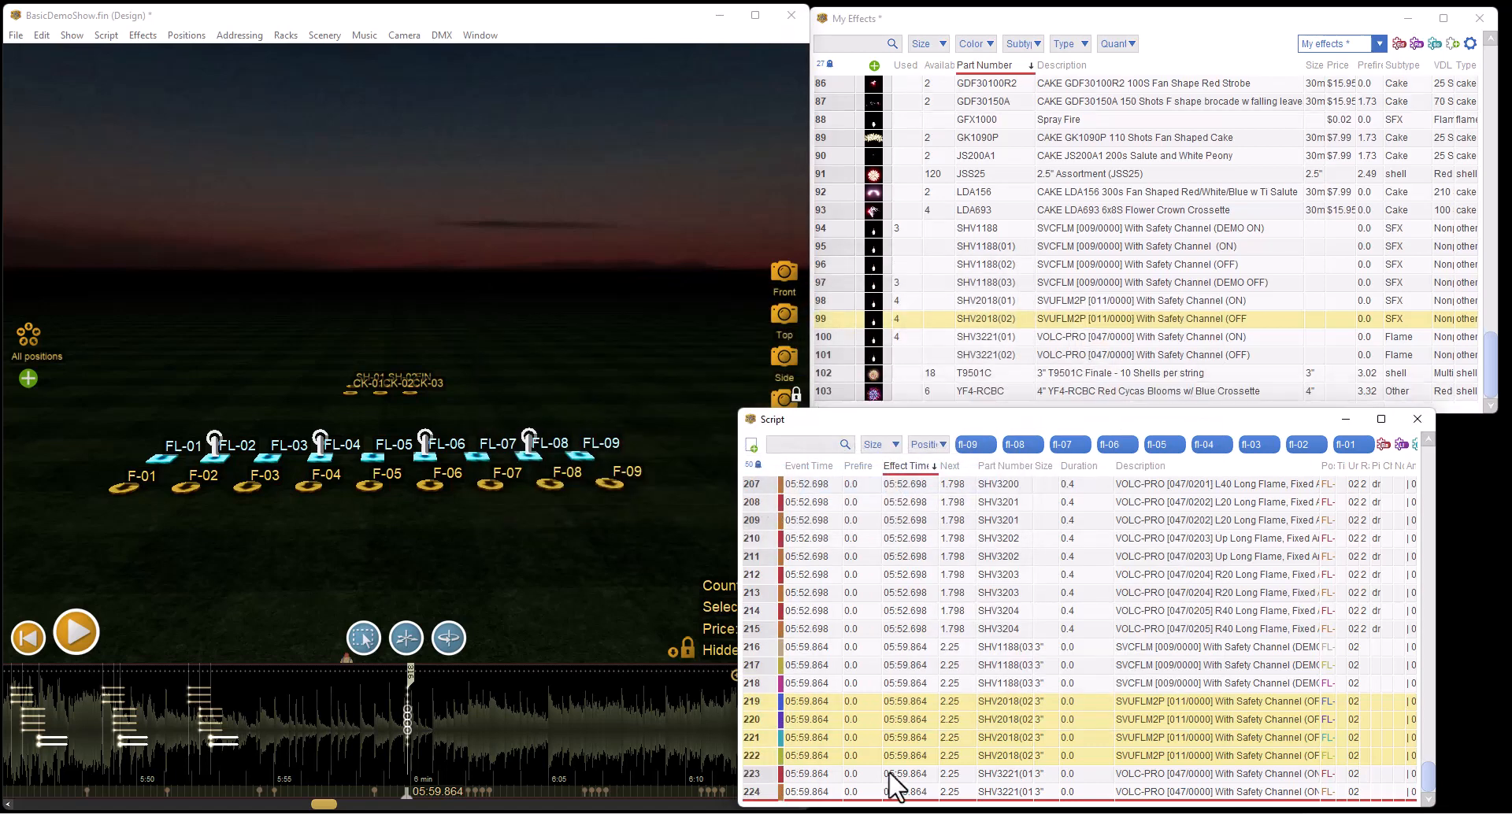
left_click(815, 777)
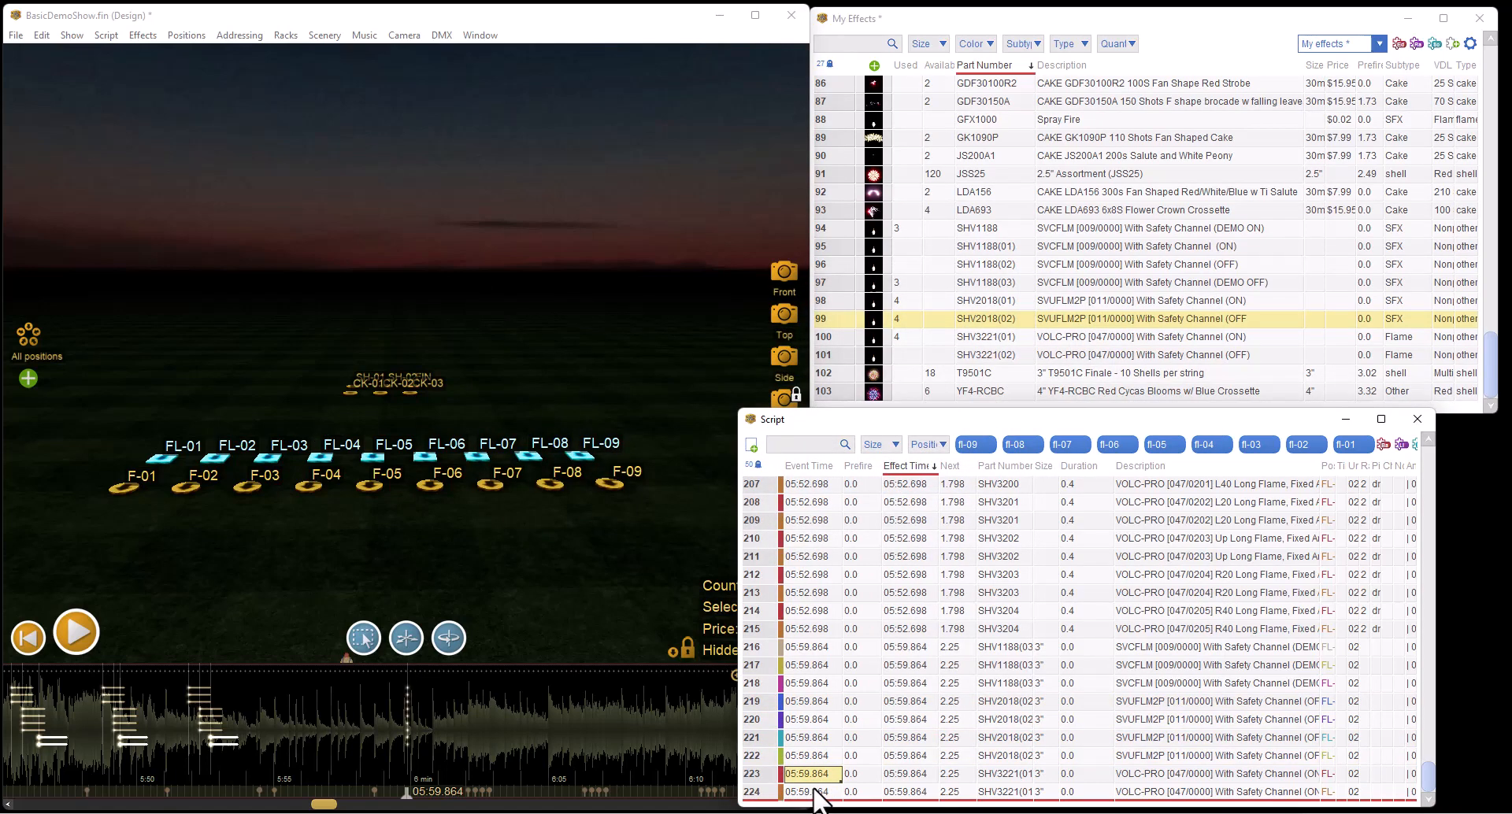
left_click(814, 789, "shift")
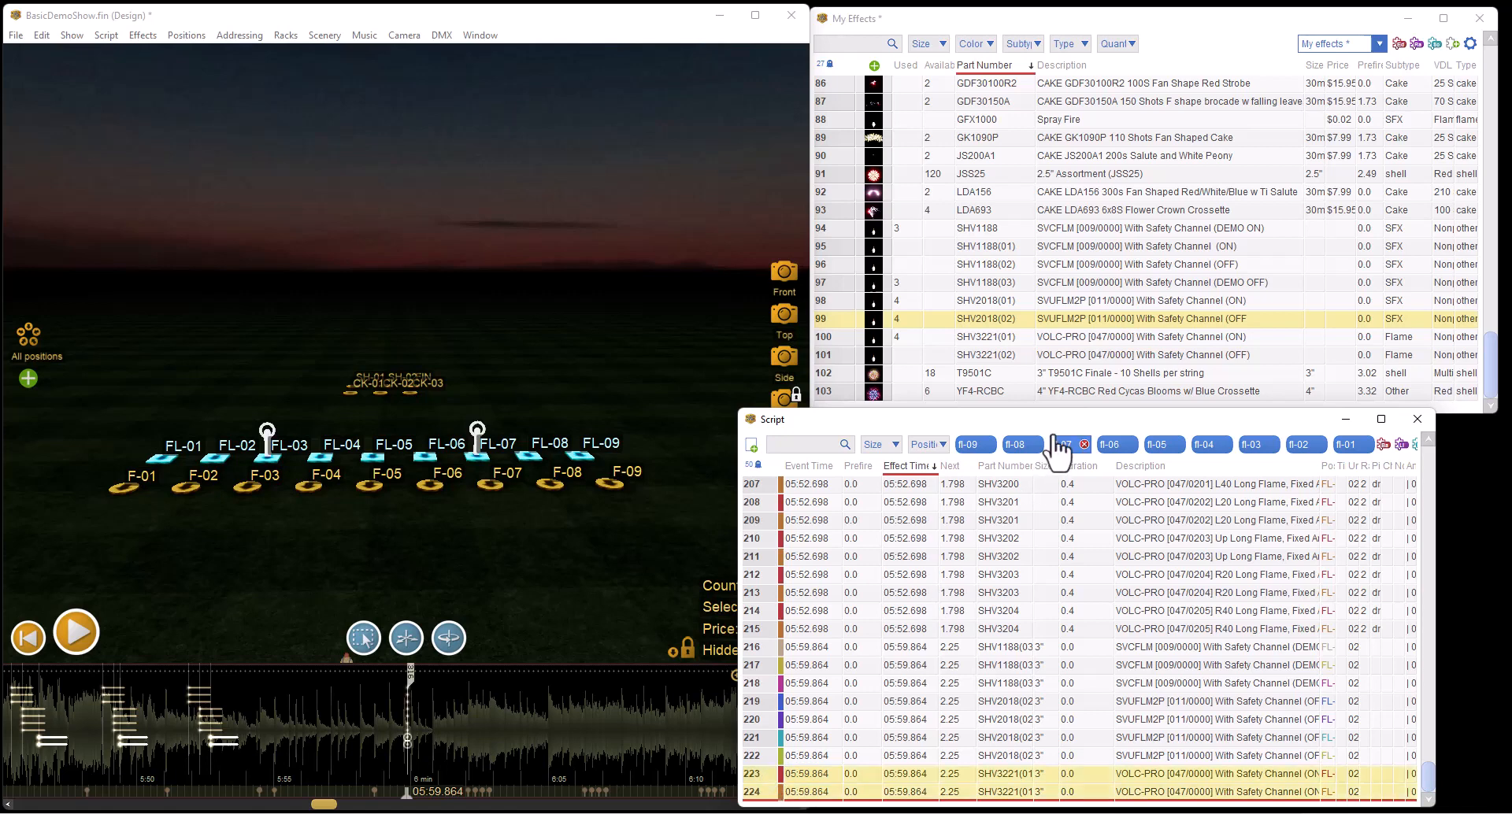
left_click(1134, 356)
right_click(1053, 783)
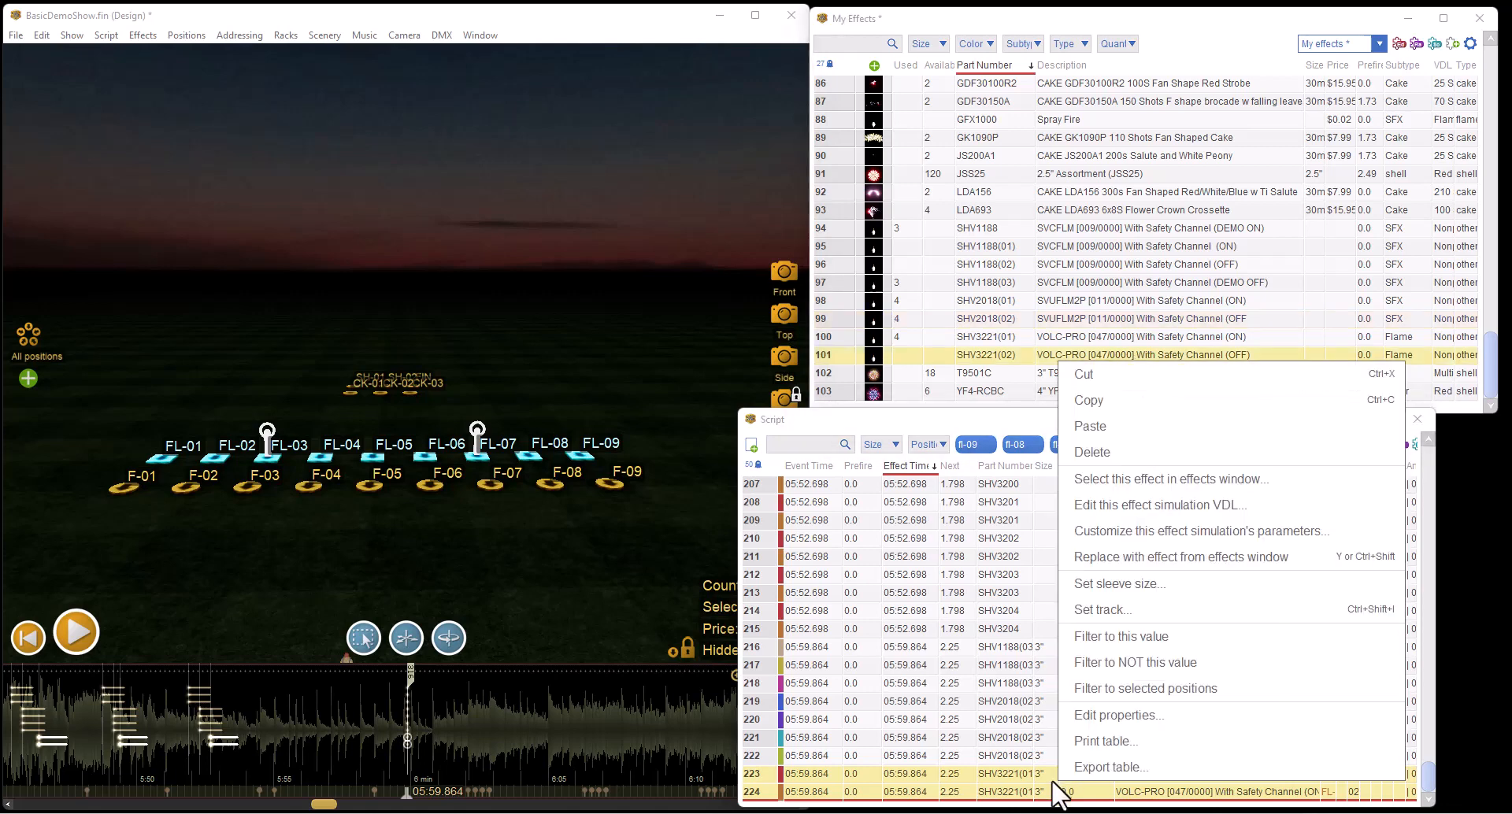
left_click(1194, 557)
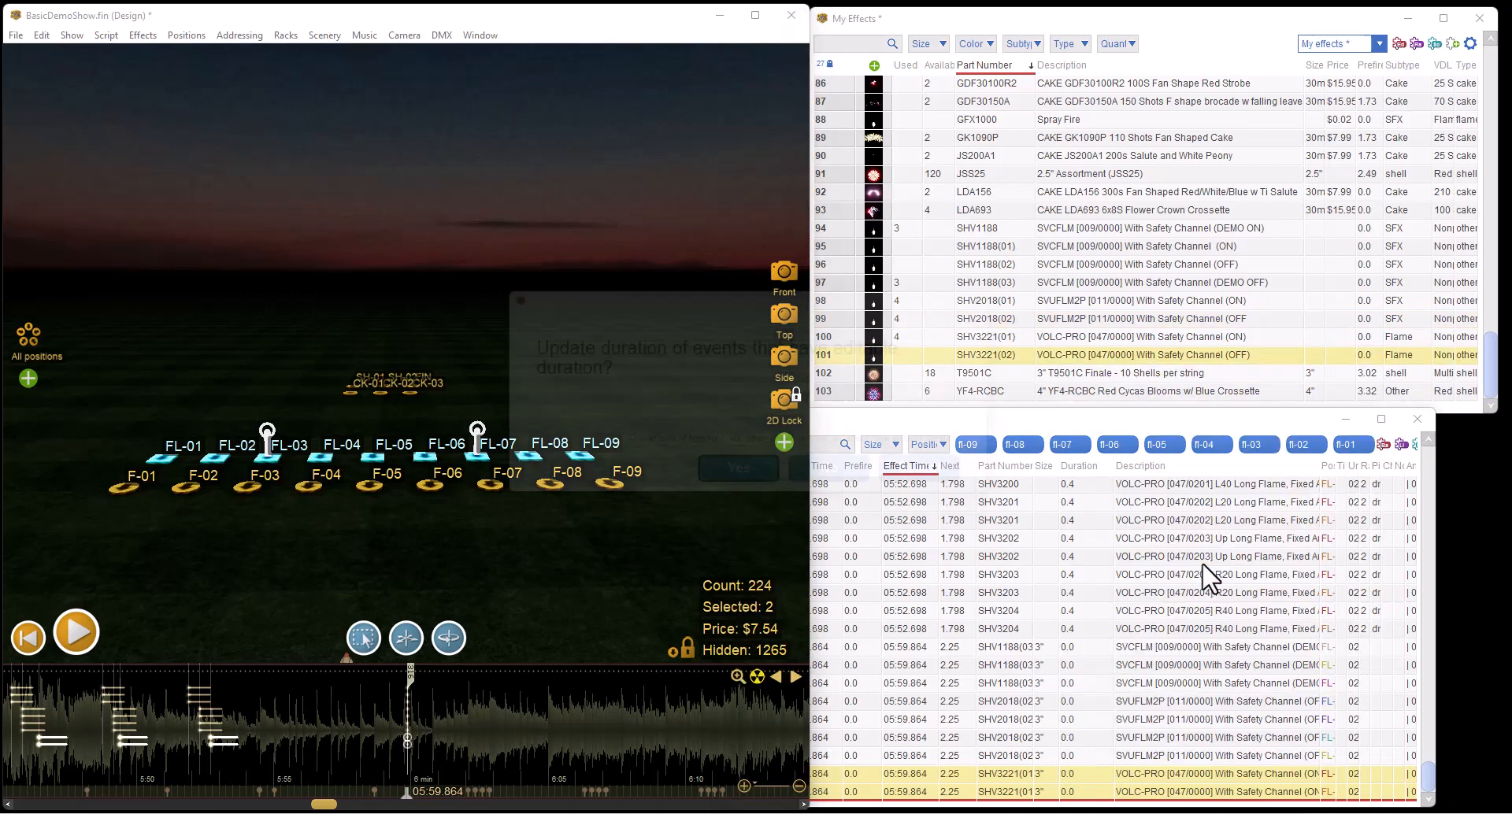
left_click(777, 489)
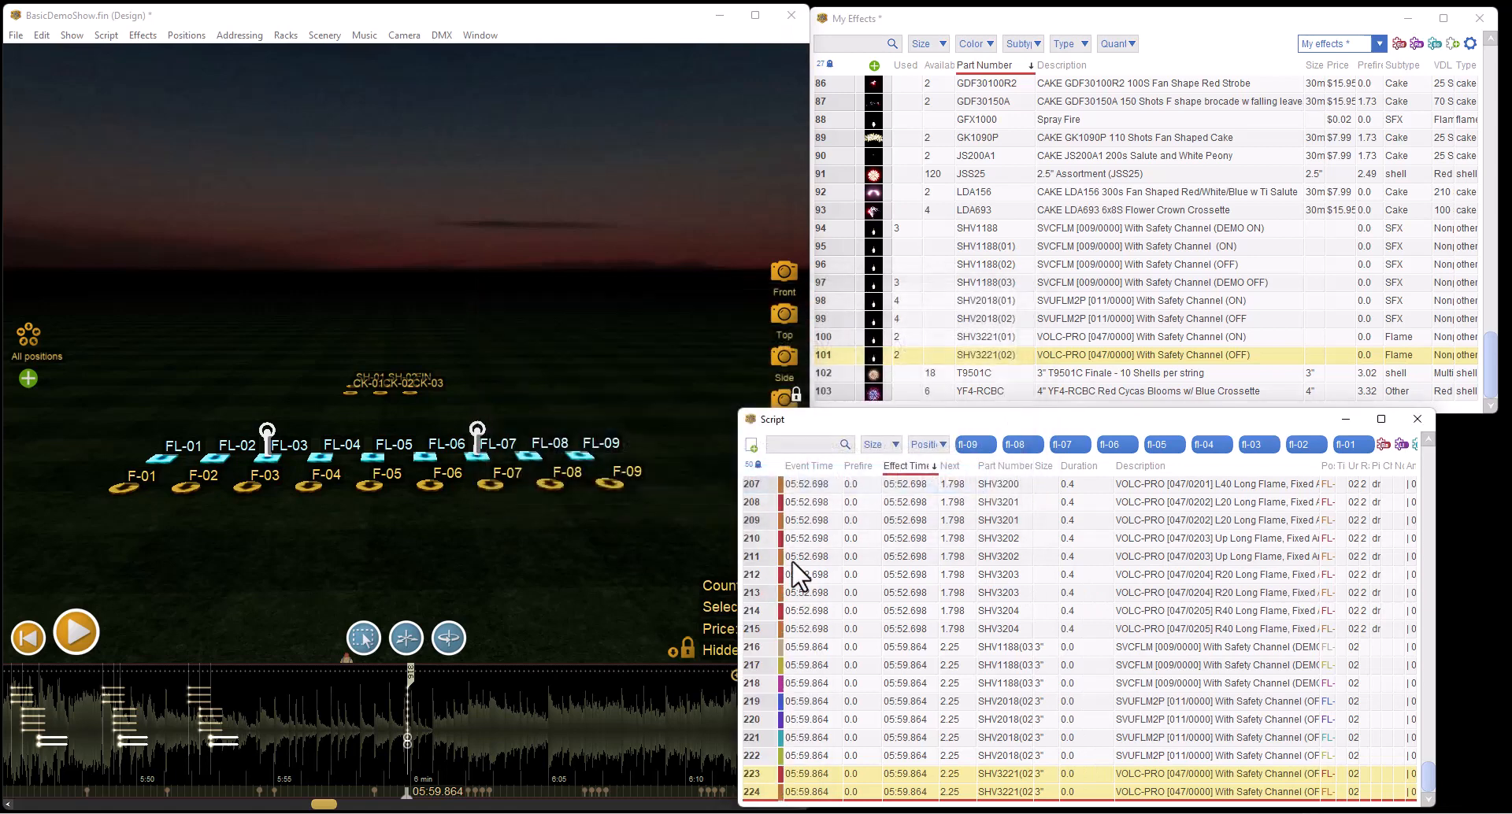
Move the Script window clear of the design view, clear the event selection and show the flame sequence from 04:15 to 6 min
left_click_drag(853, 426, 925, 427)
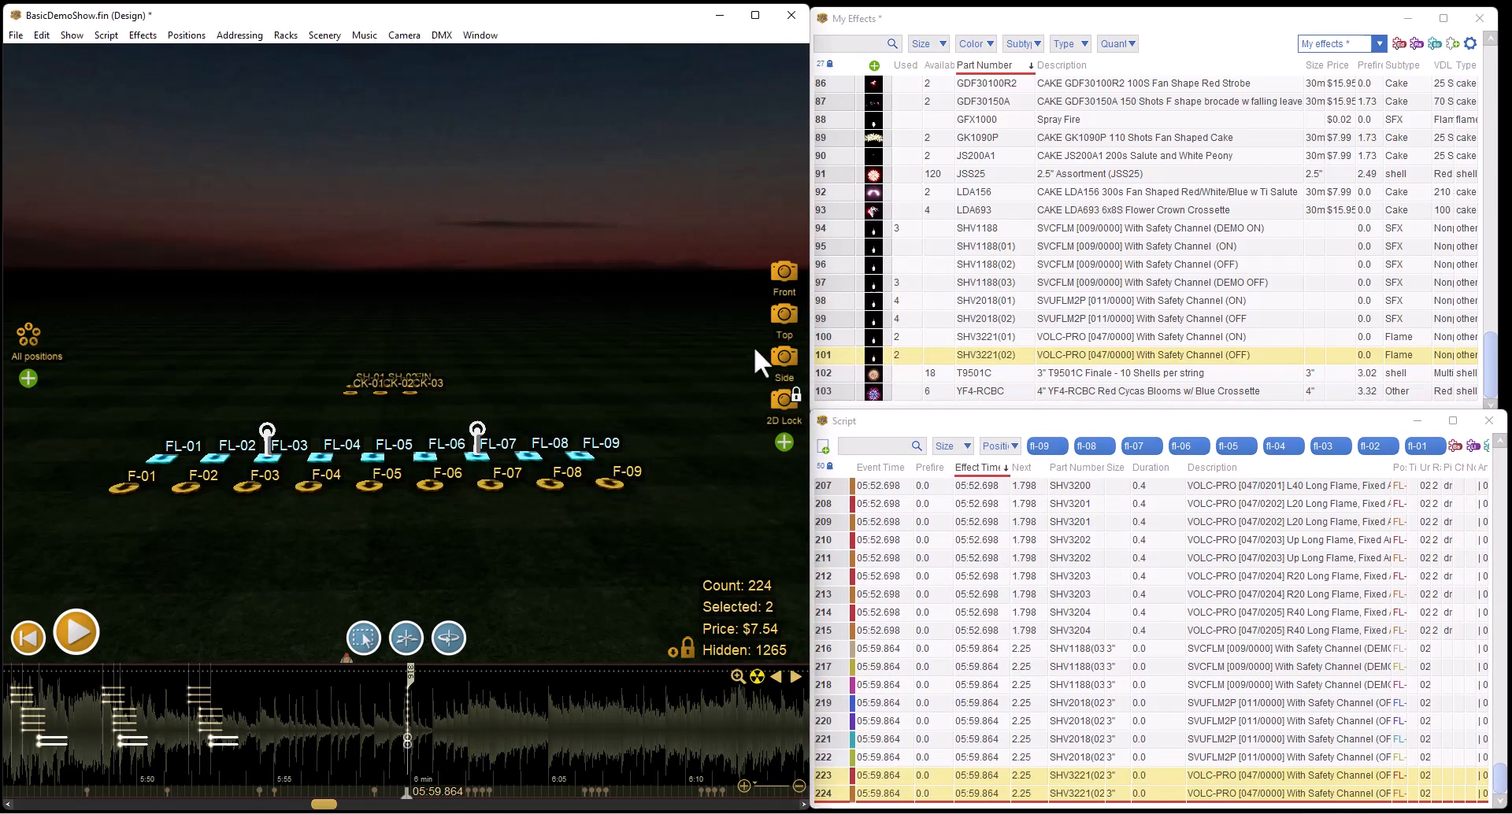
scroll(391, 729, "down", 5)
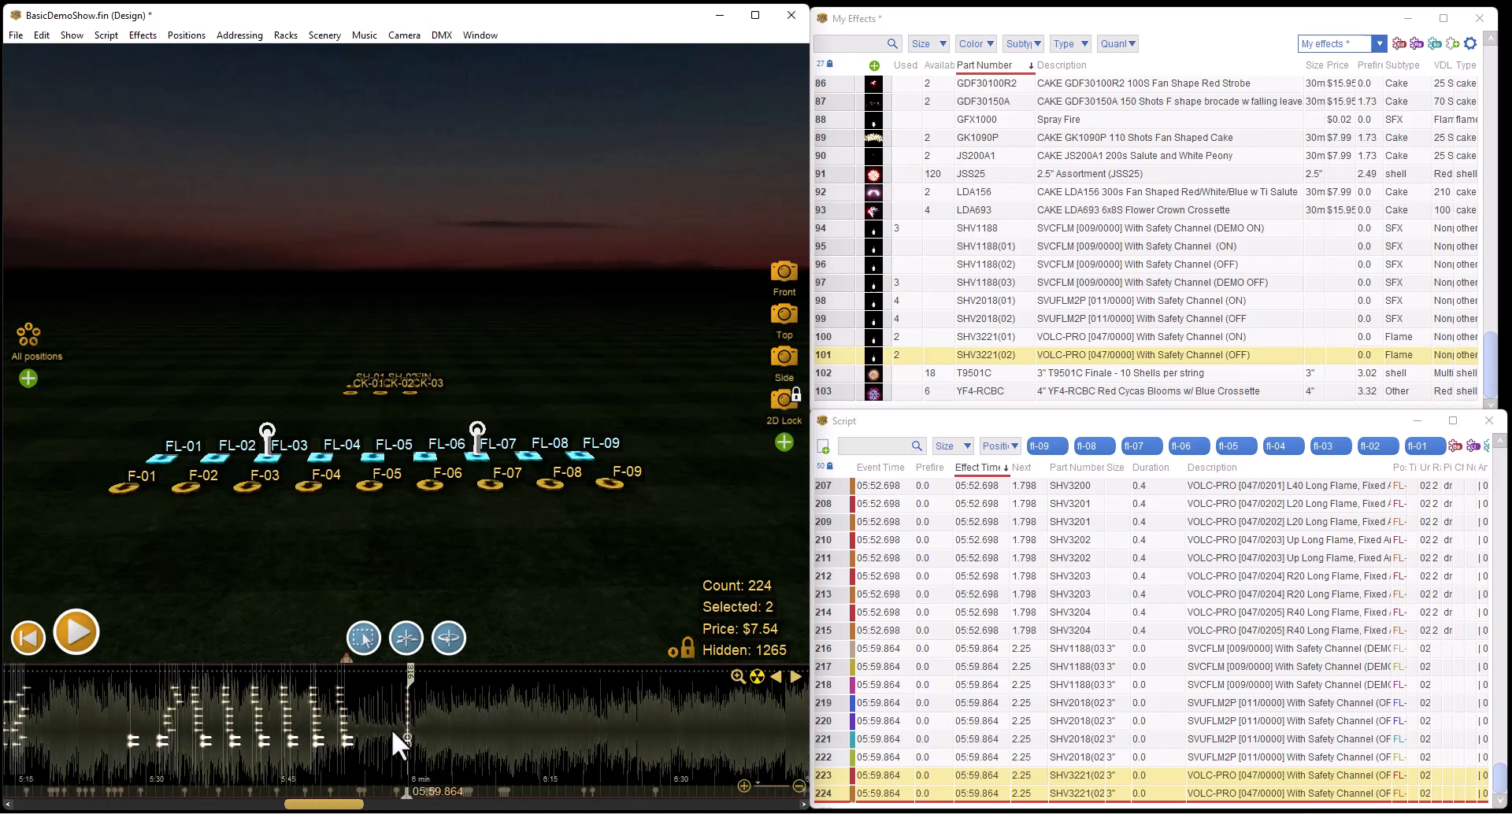
scroll(381, 725, "down", 2)
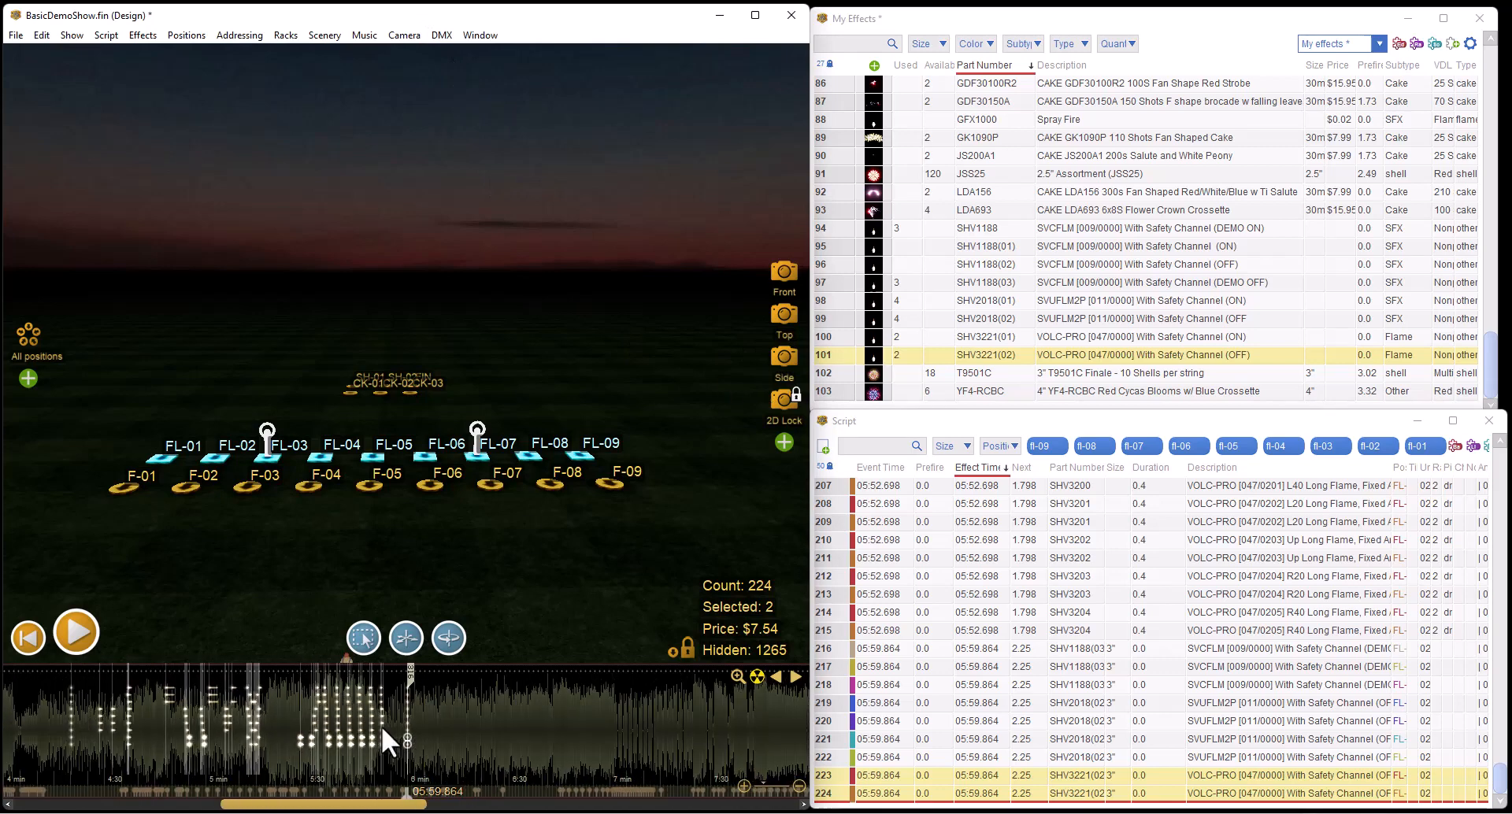
left_click(186, 698)
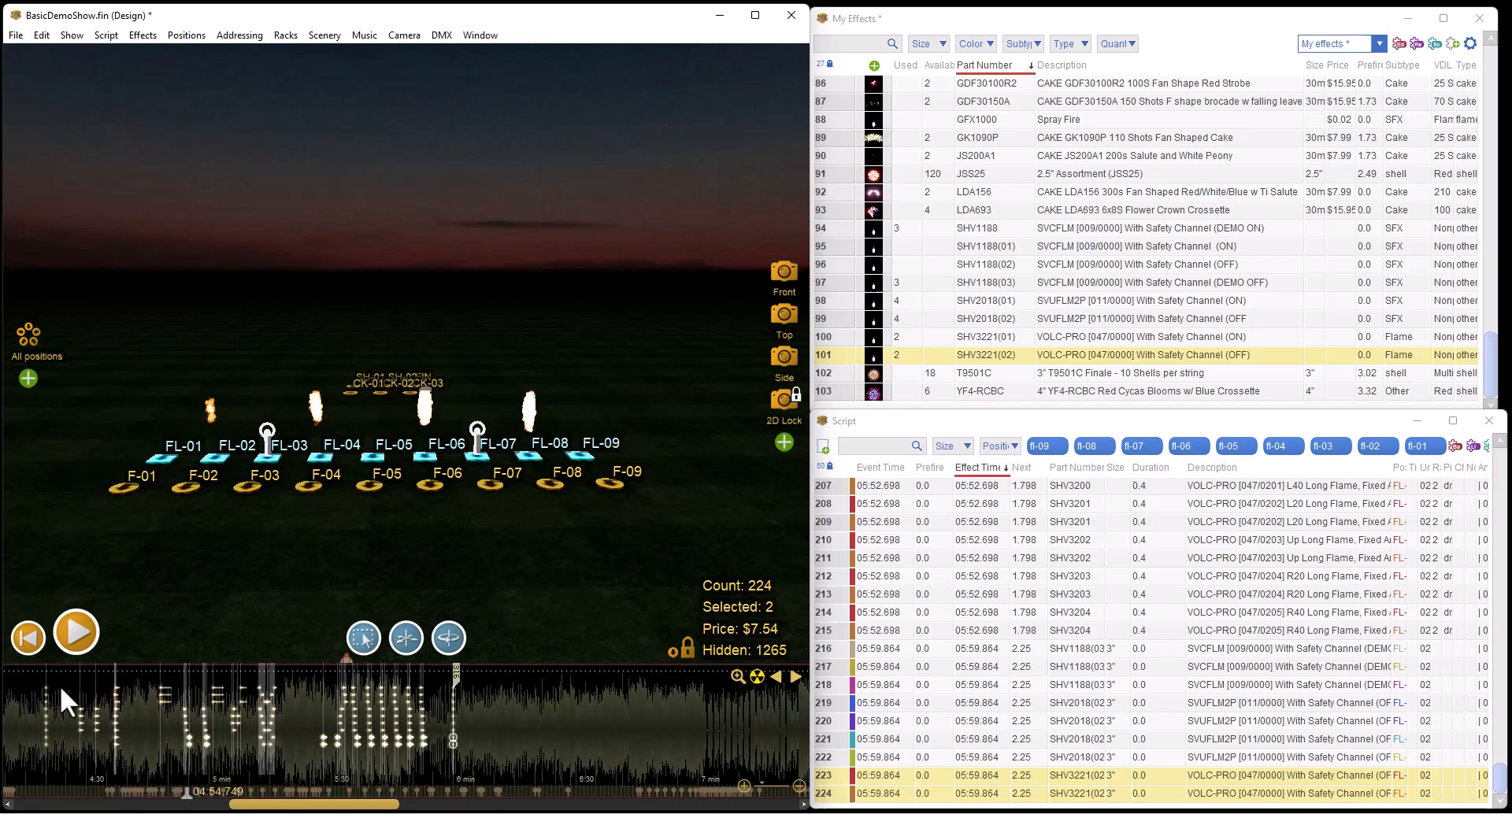
left_click(26, 688)
scroll(27, 688, "up", 2)
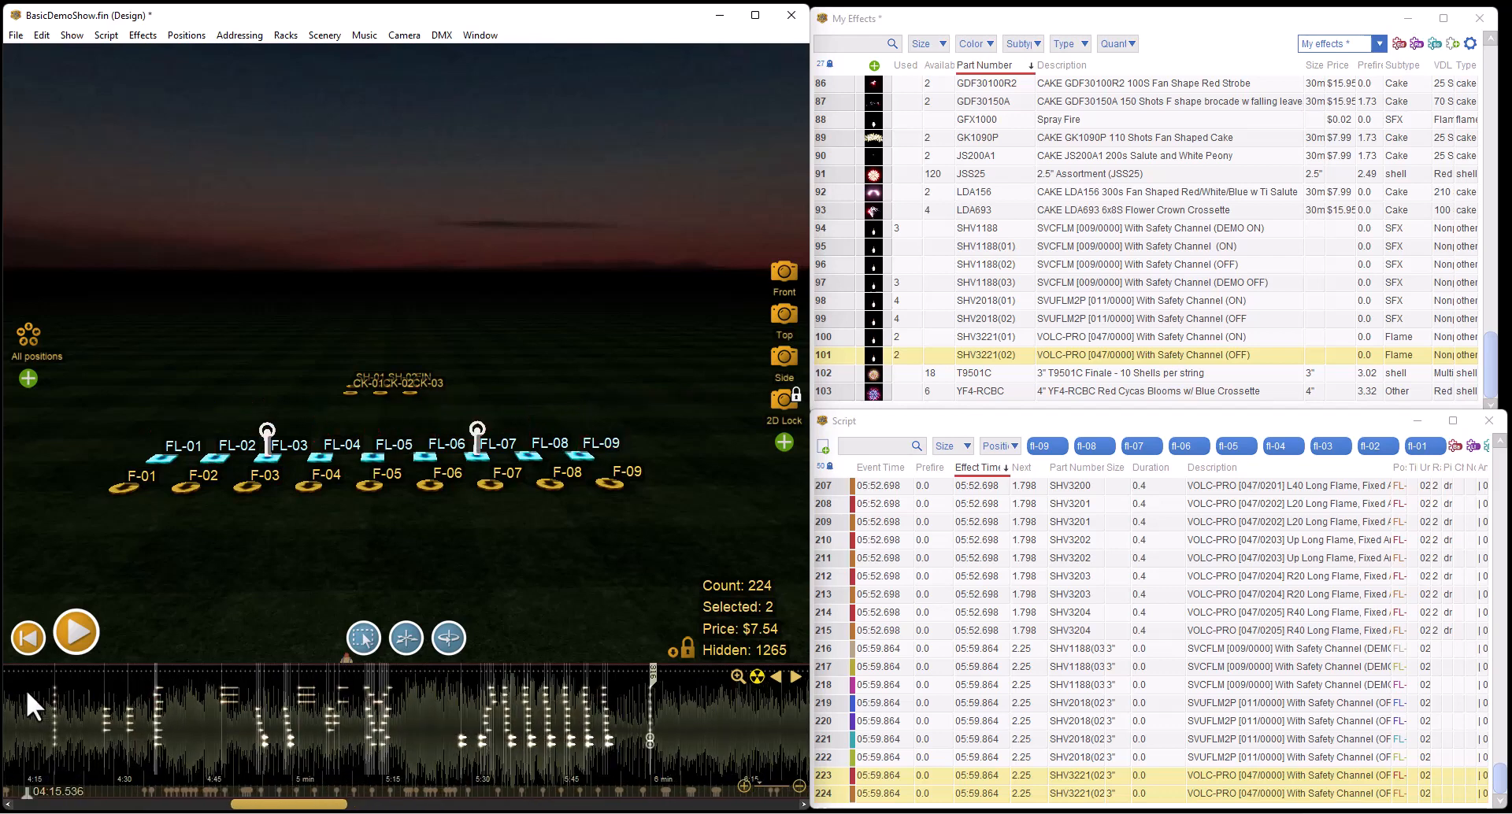
left_click(627, 563)
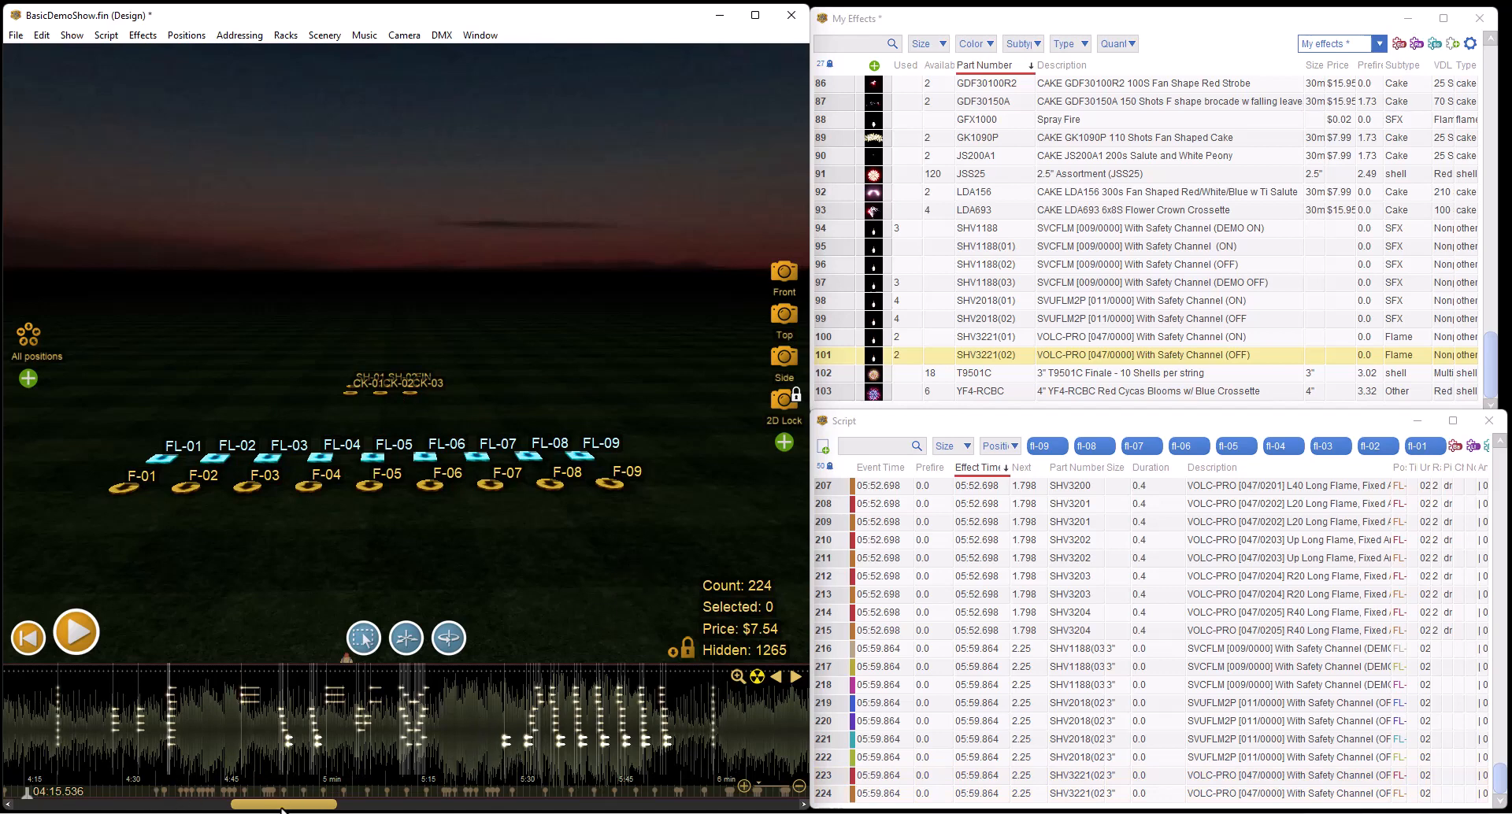
Play back the show from about 04:27 through the four-flame cues at 04:28.469 and 04:32.337
left_click(105, 800)
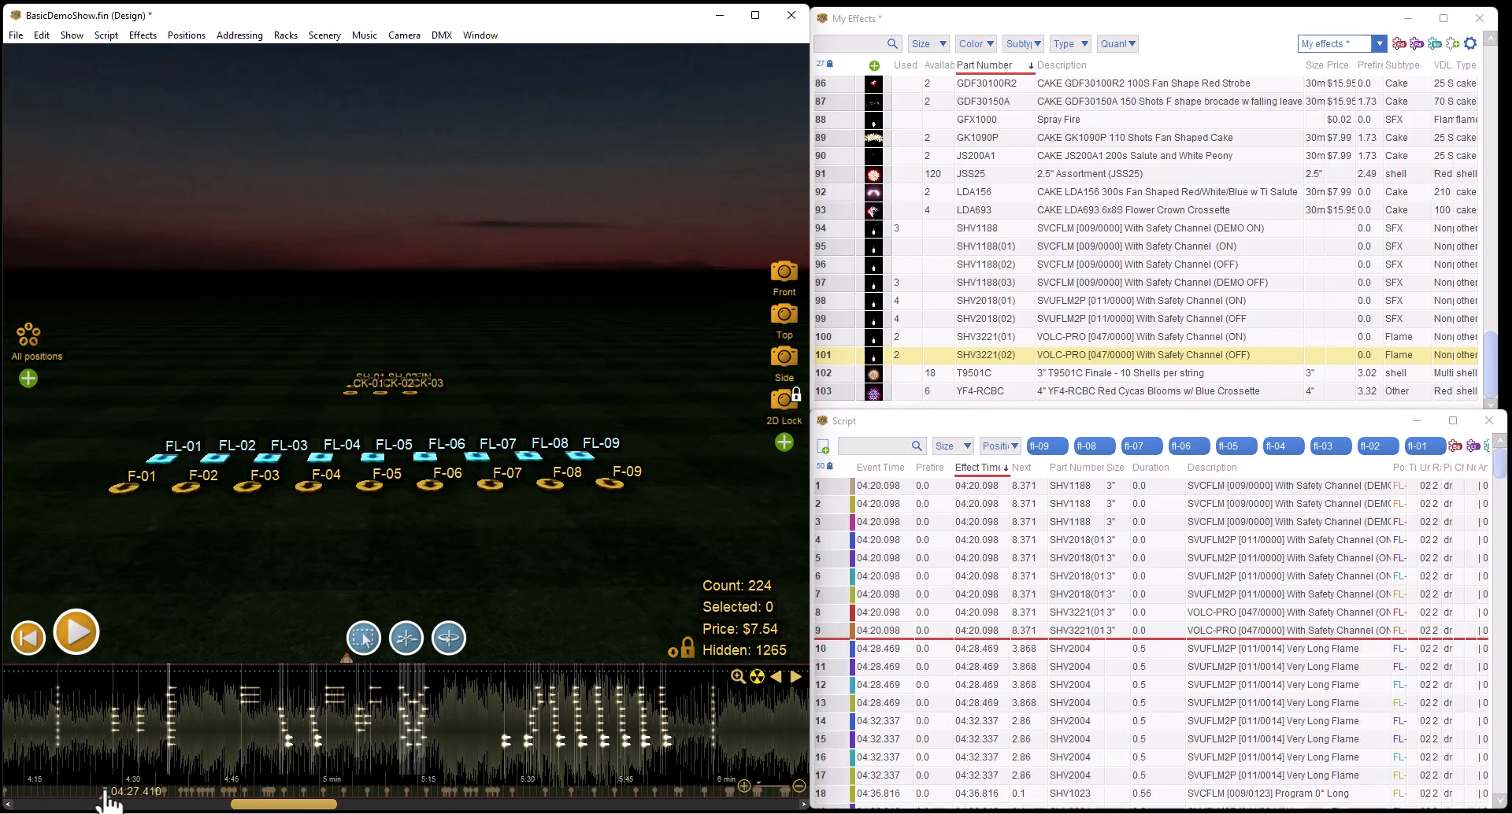
left_click(77, 634)
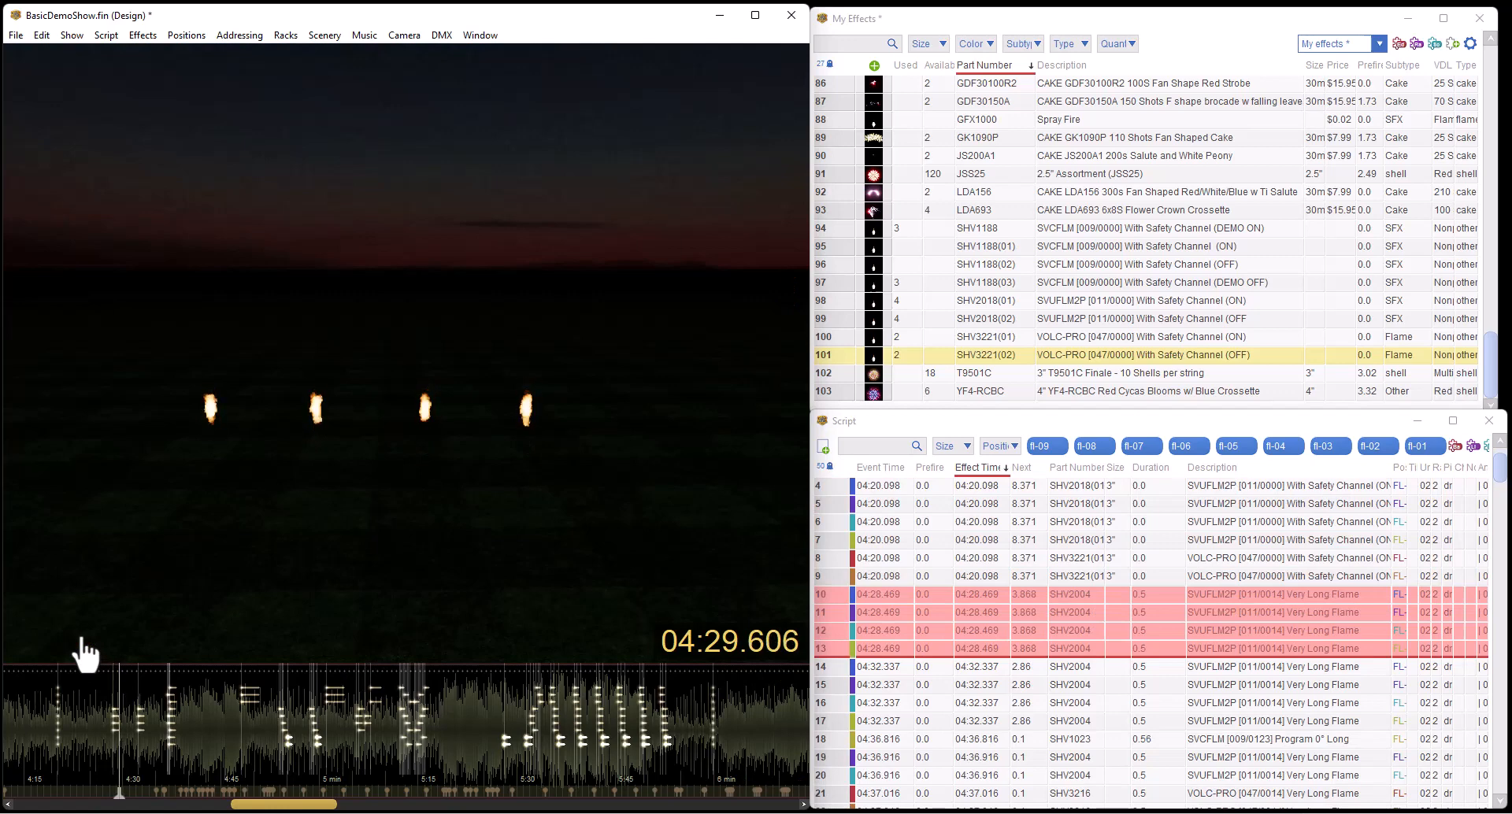
left_click(78, 638)
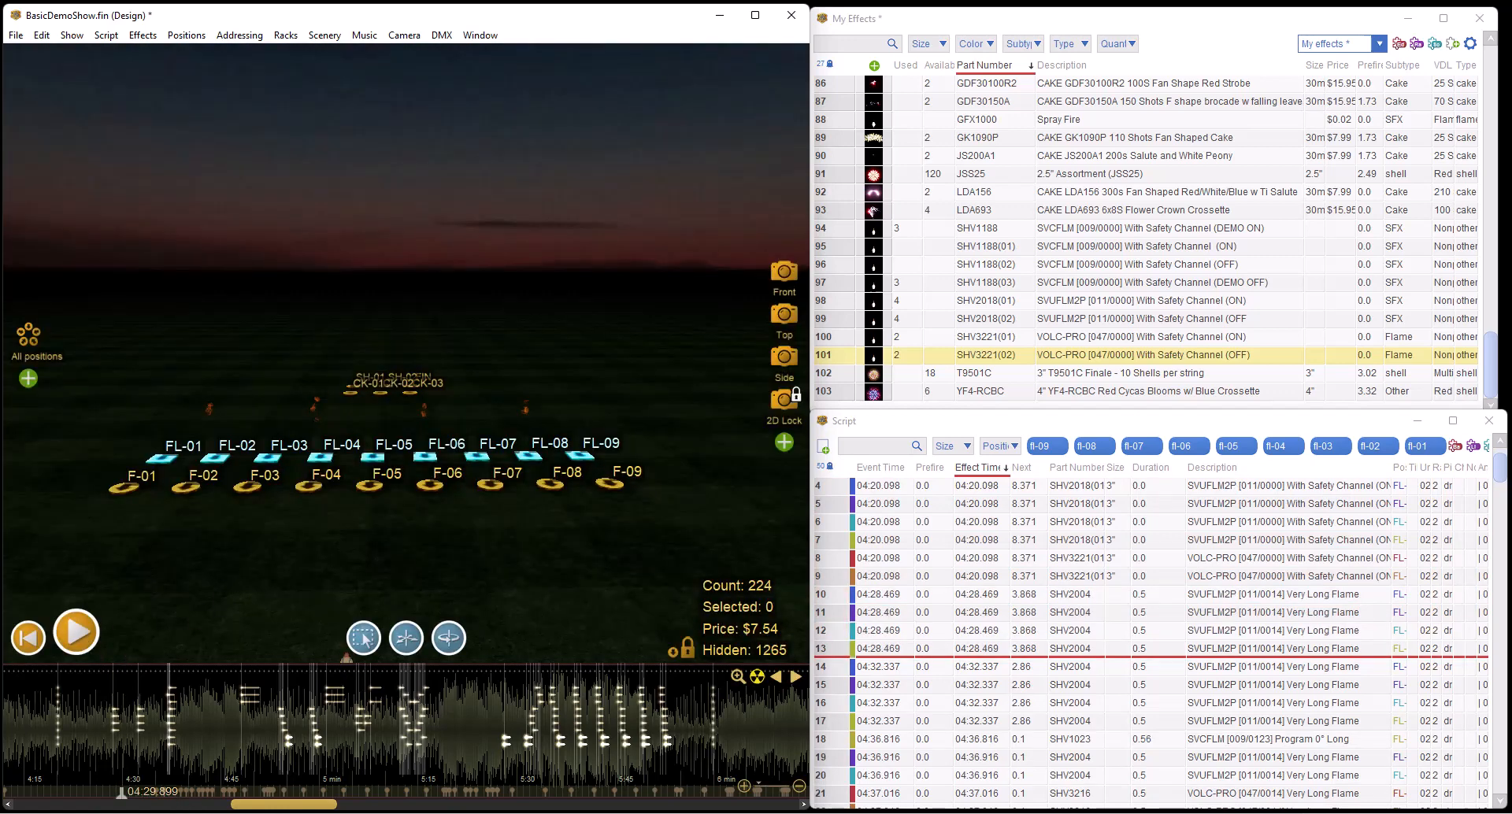
left_click(92, 647)
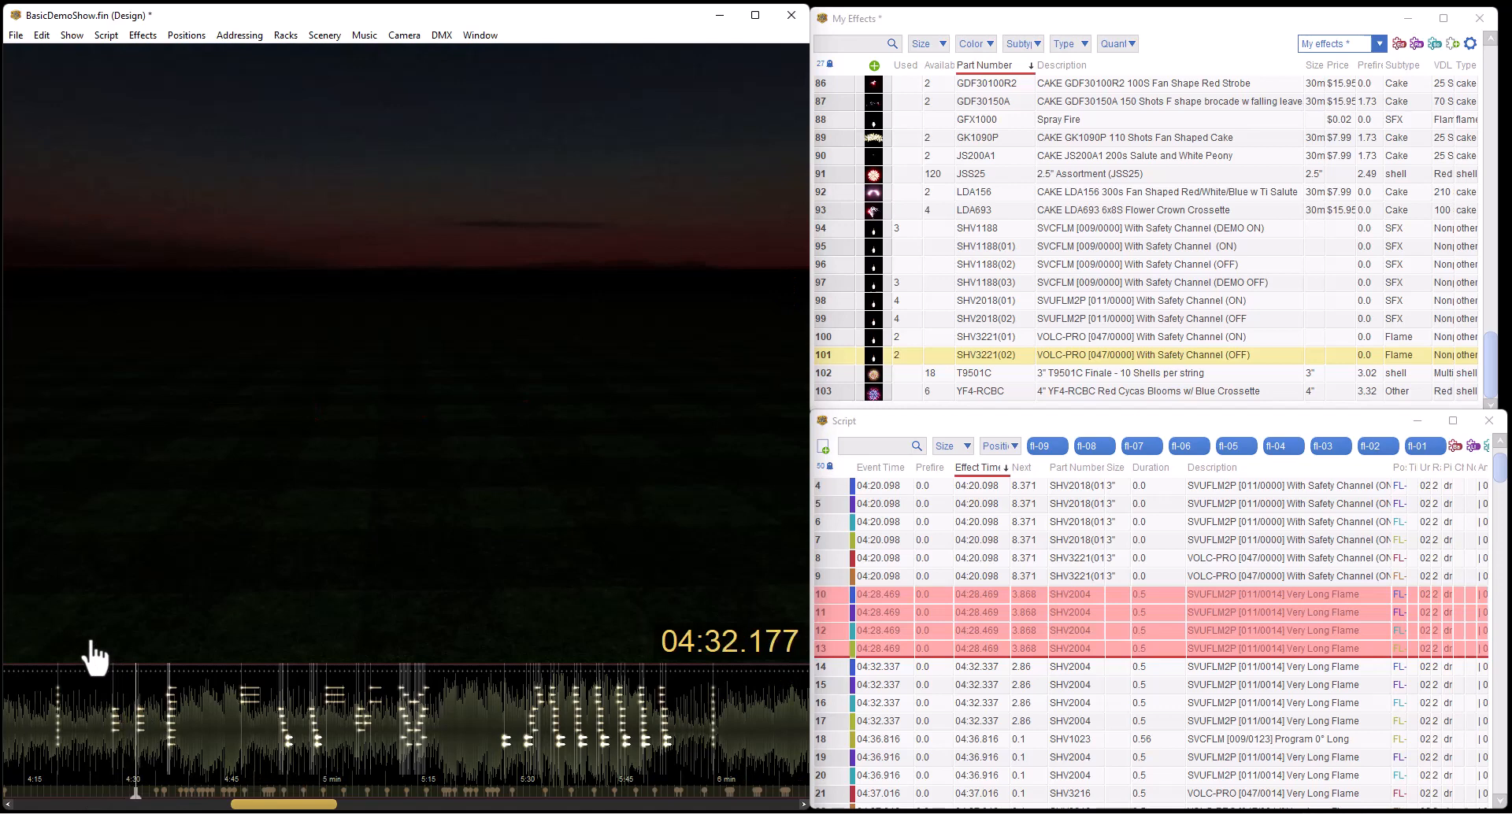
left_click(92, 656)
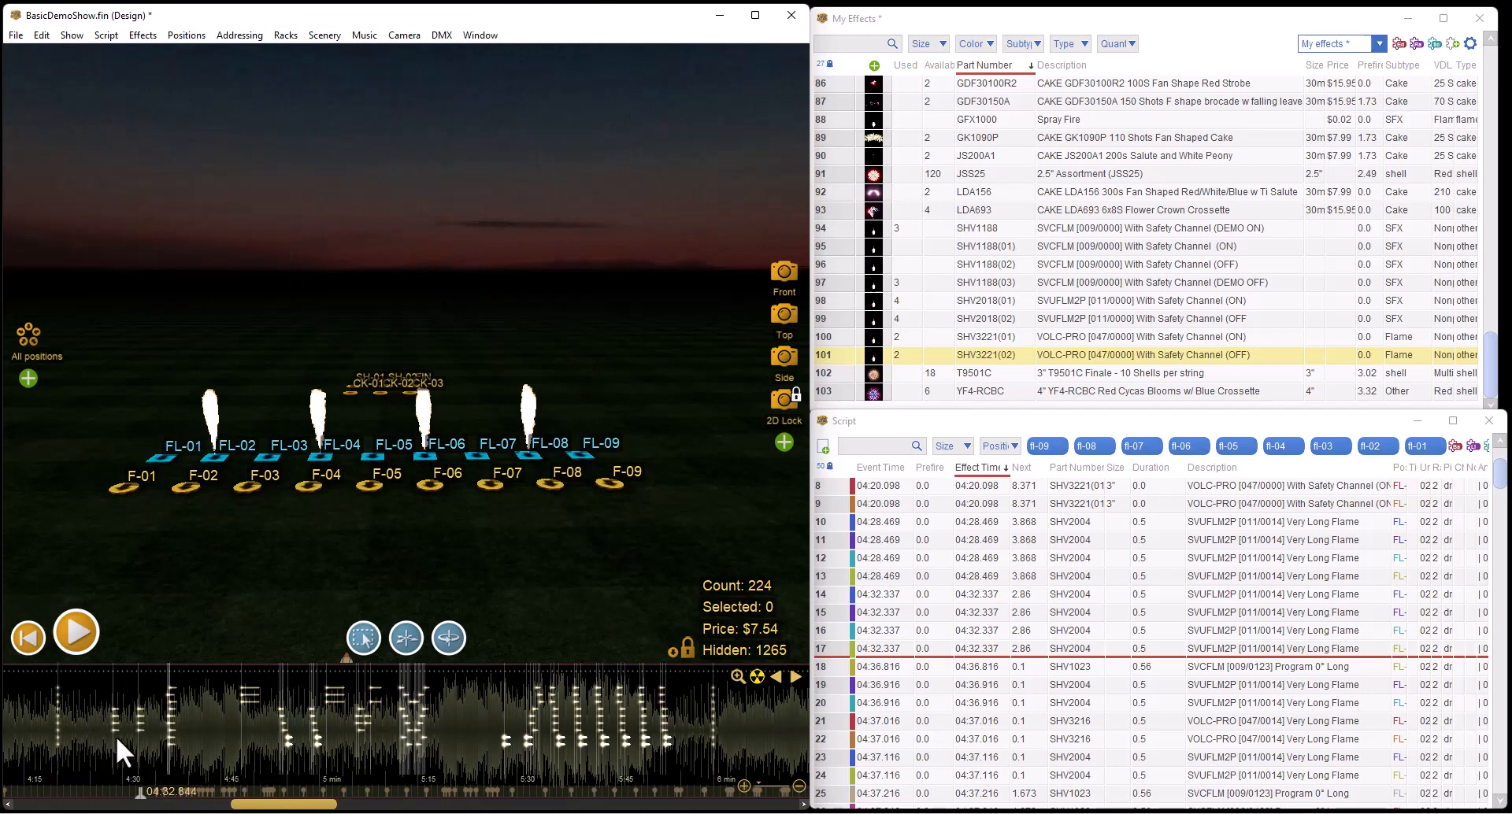
Assign the track Safe to the nine safety channel ON events at 04:20.098
left_click(49, 745)
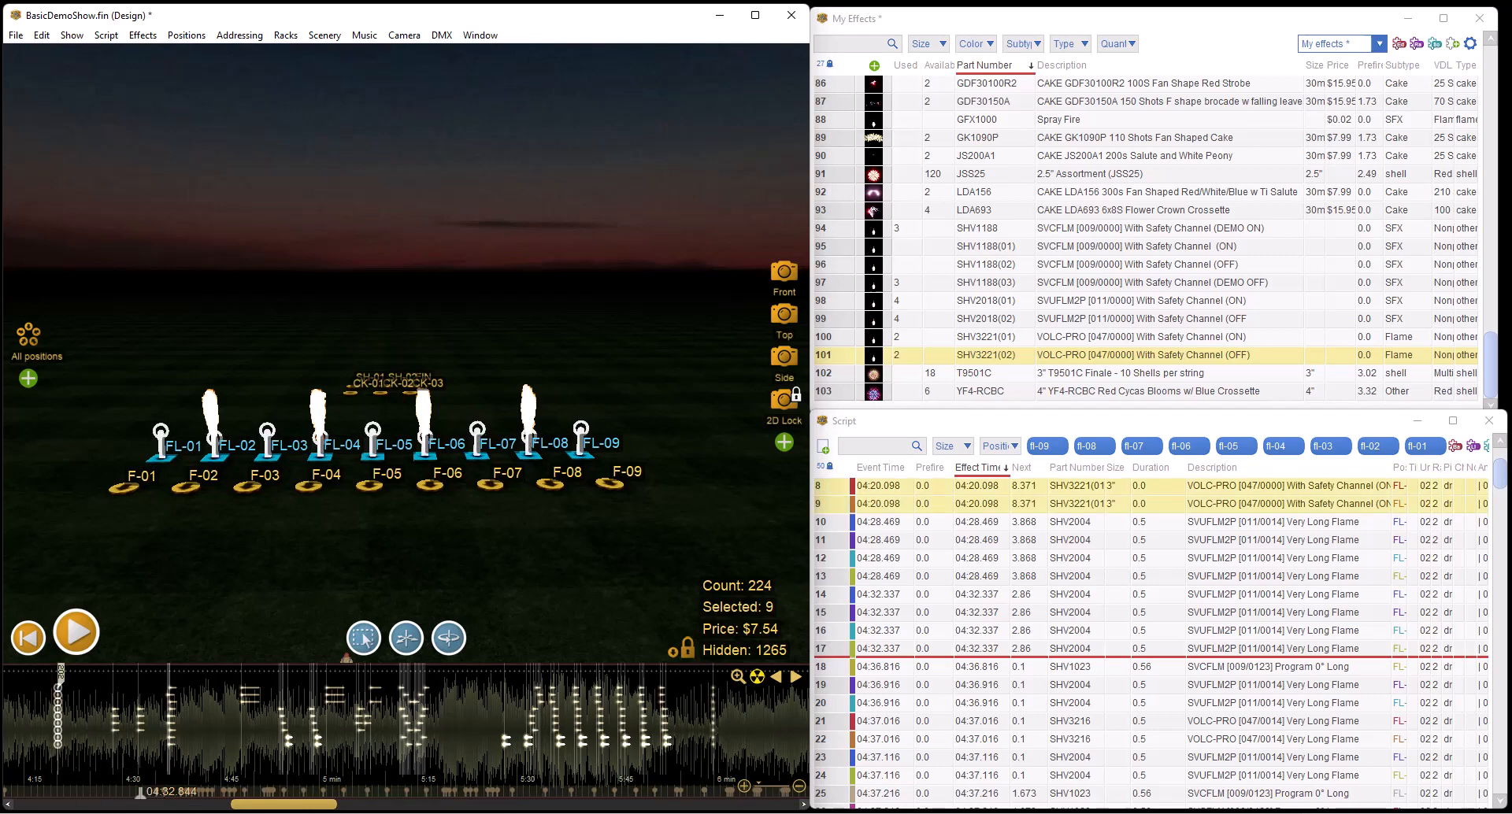
right_click(60, 724)
left_click(114, 684)
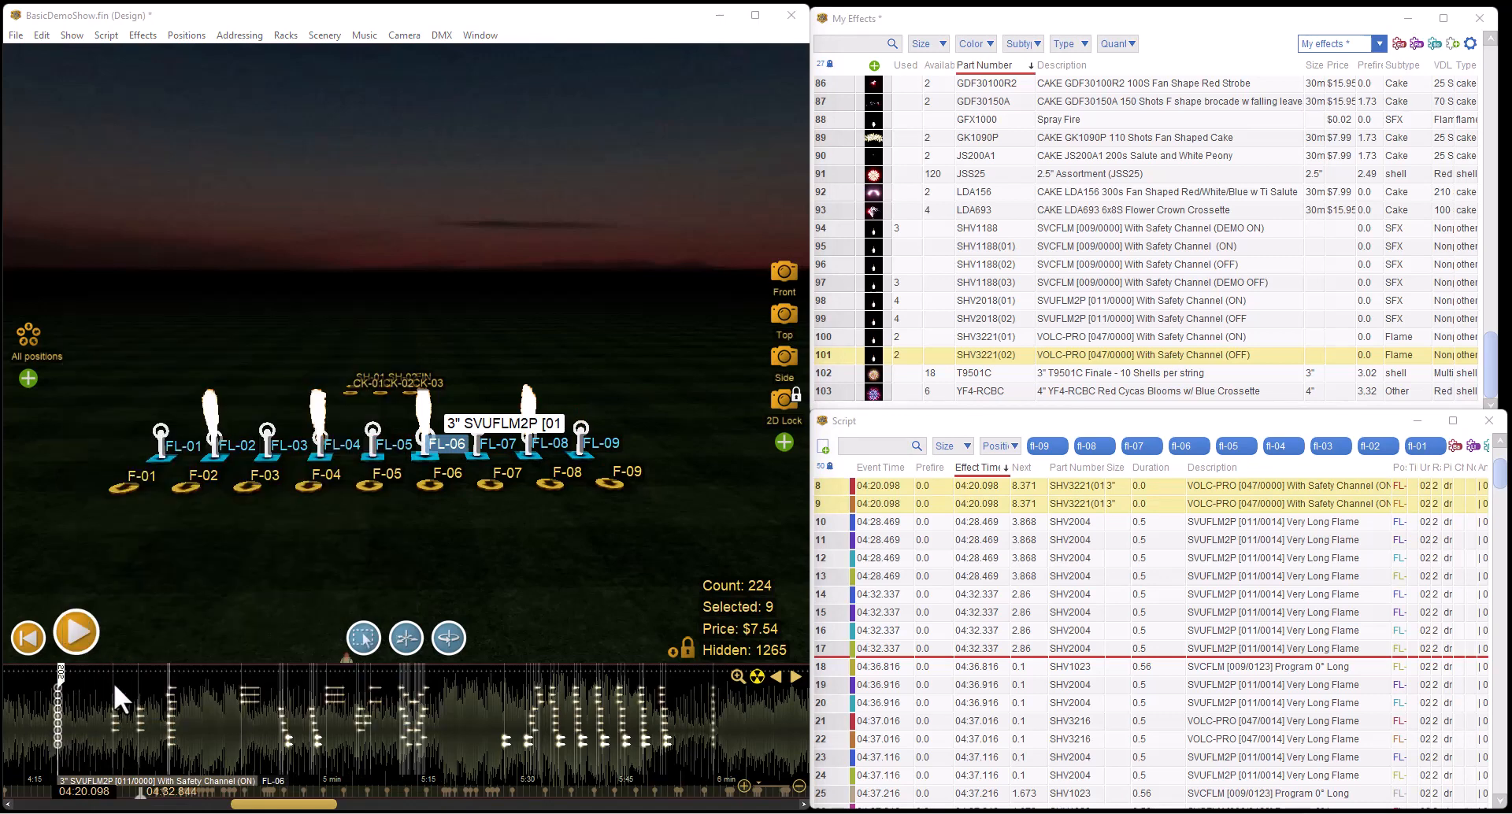
left_click(611, 402)
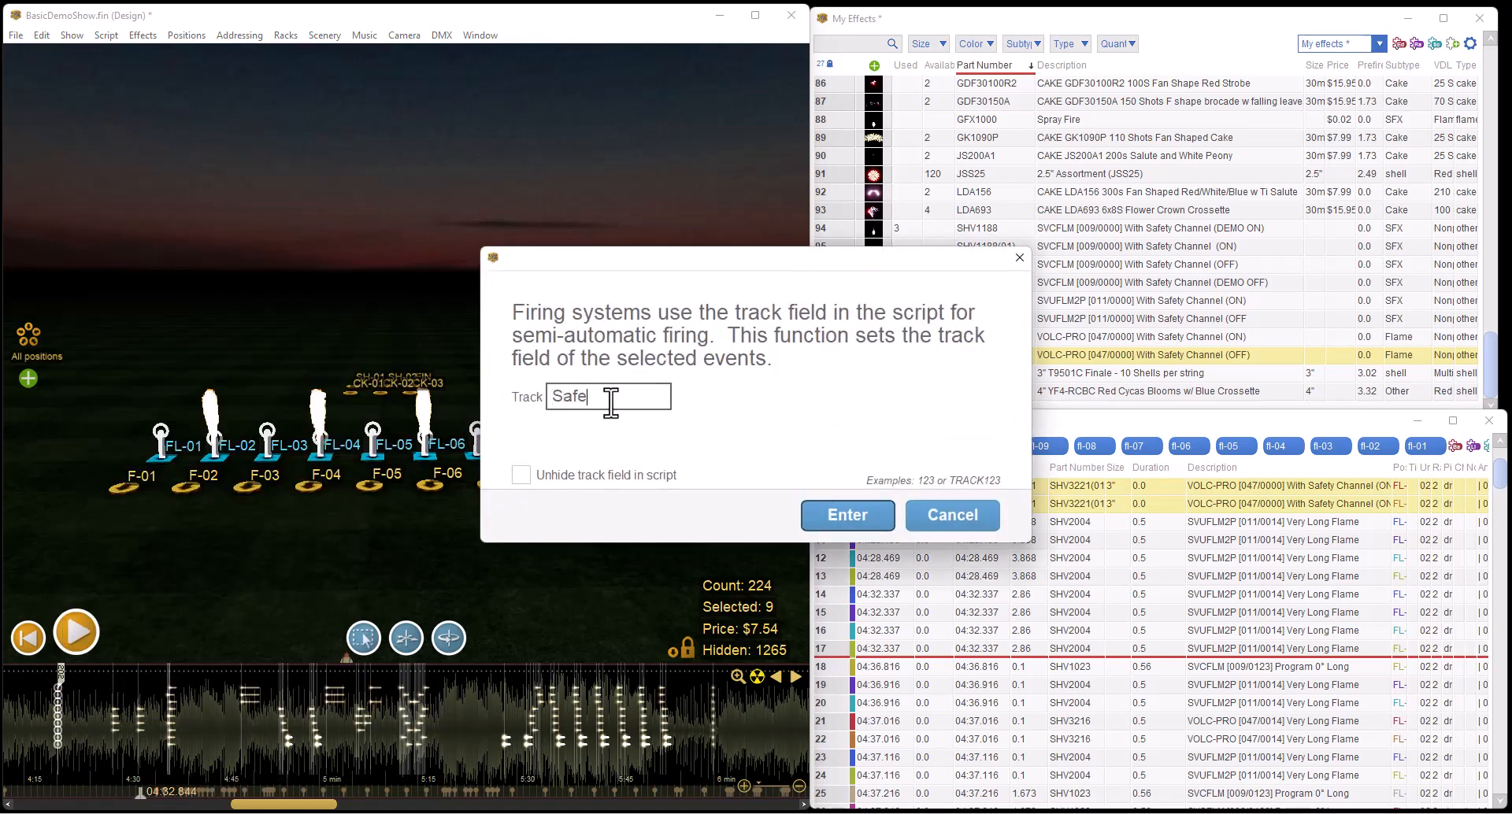
left_click(837, 515)
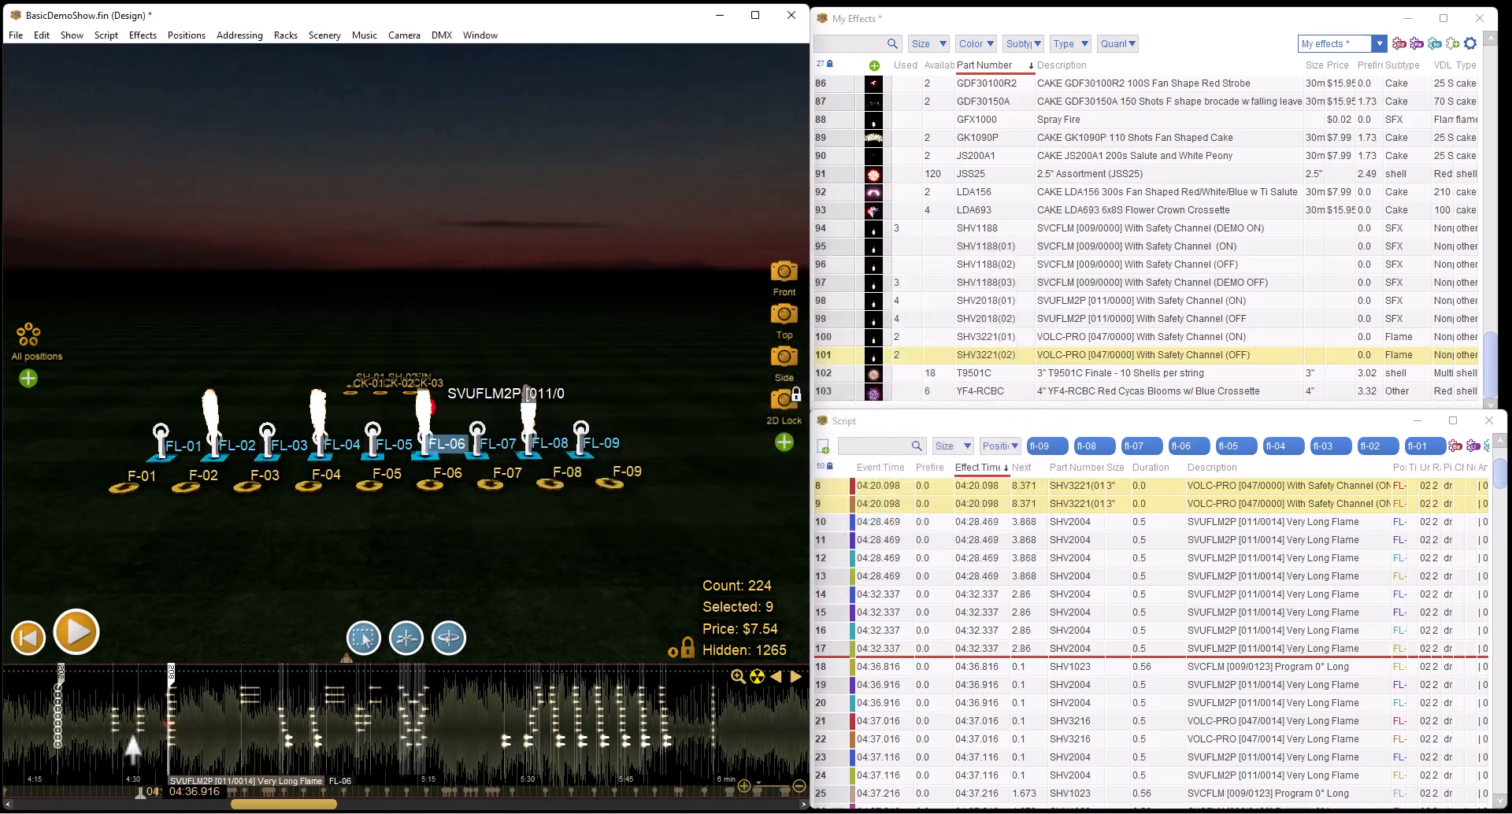
Assign the track 4UP to the four SVUFLM2P Very Long Flame events at 04:28.469
left_click(114, 713)
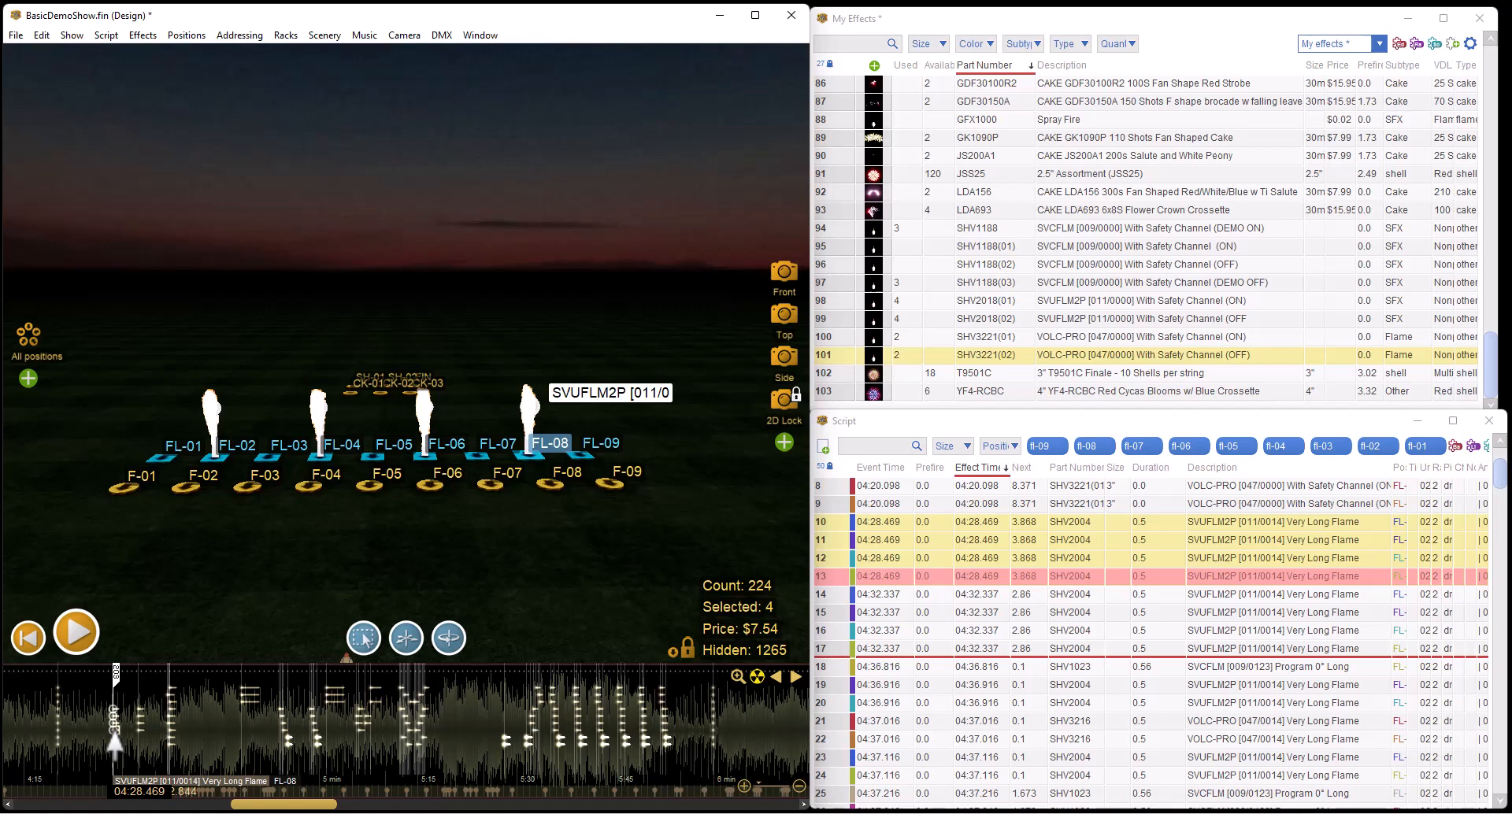
right_click(120, 727)
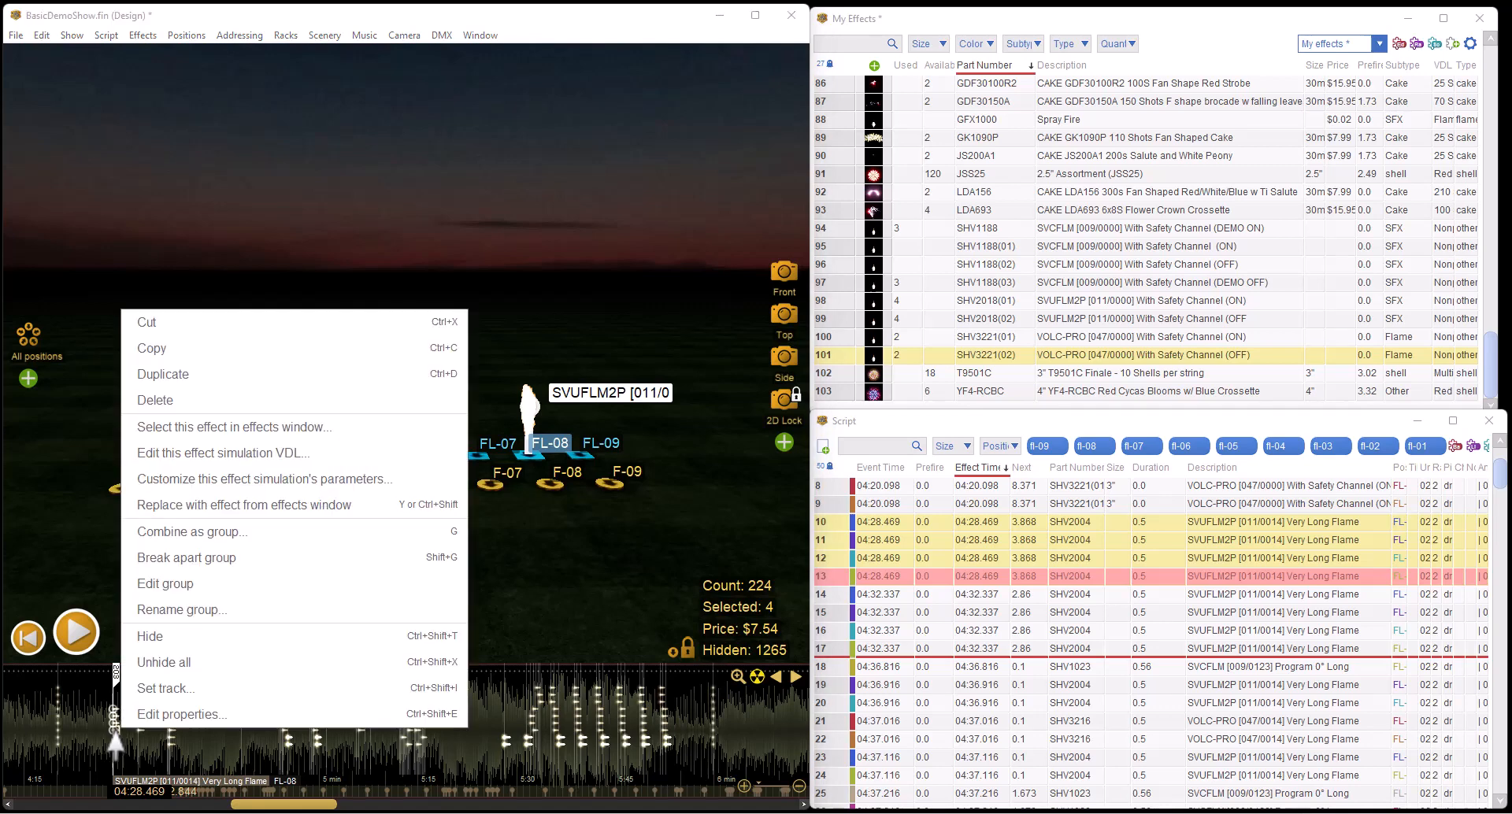
left_click(187, 694)
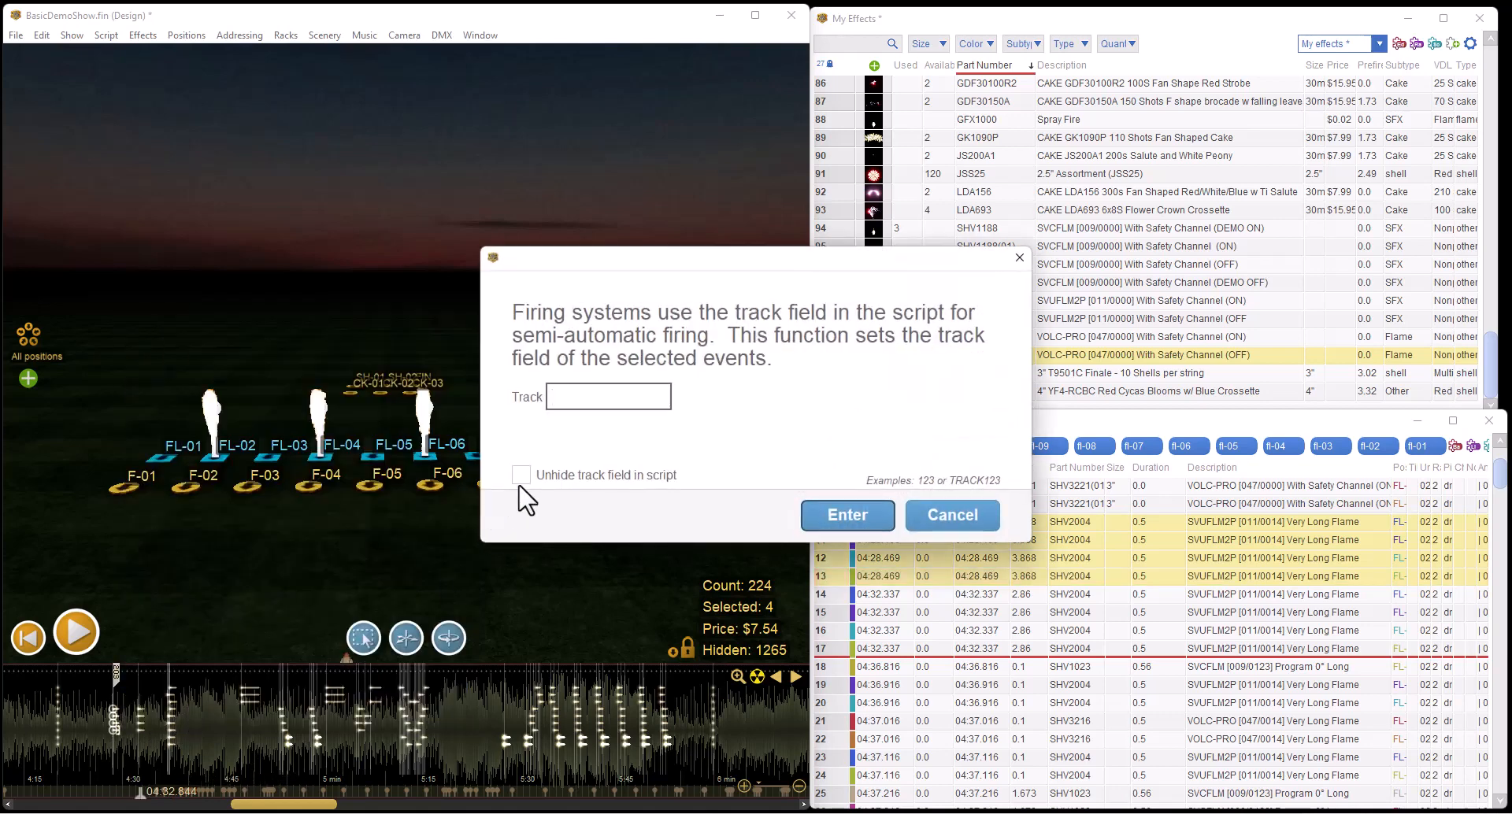
key("BackSpace")
type("4UP")
left_click(824, 516)
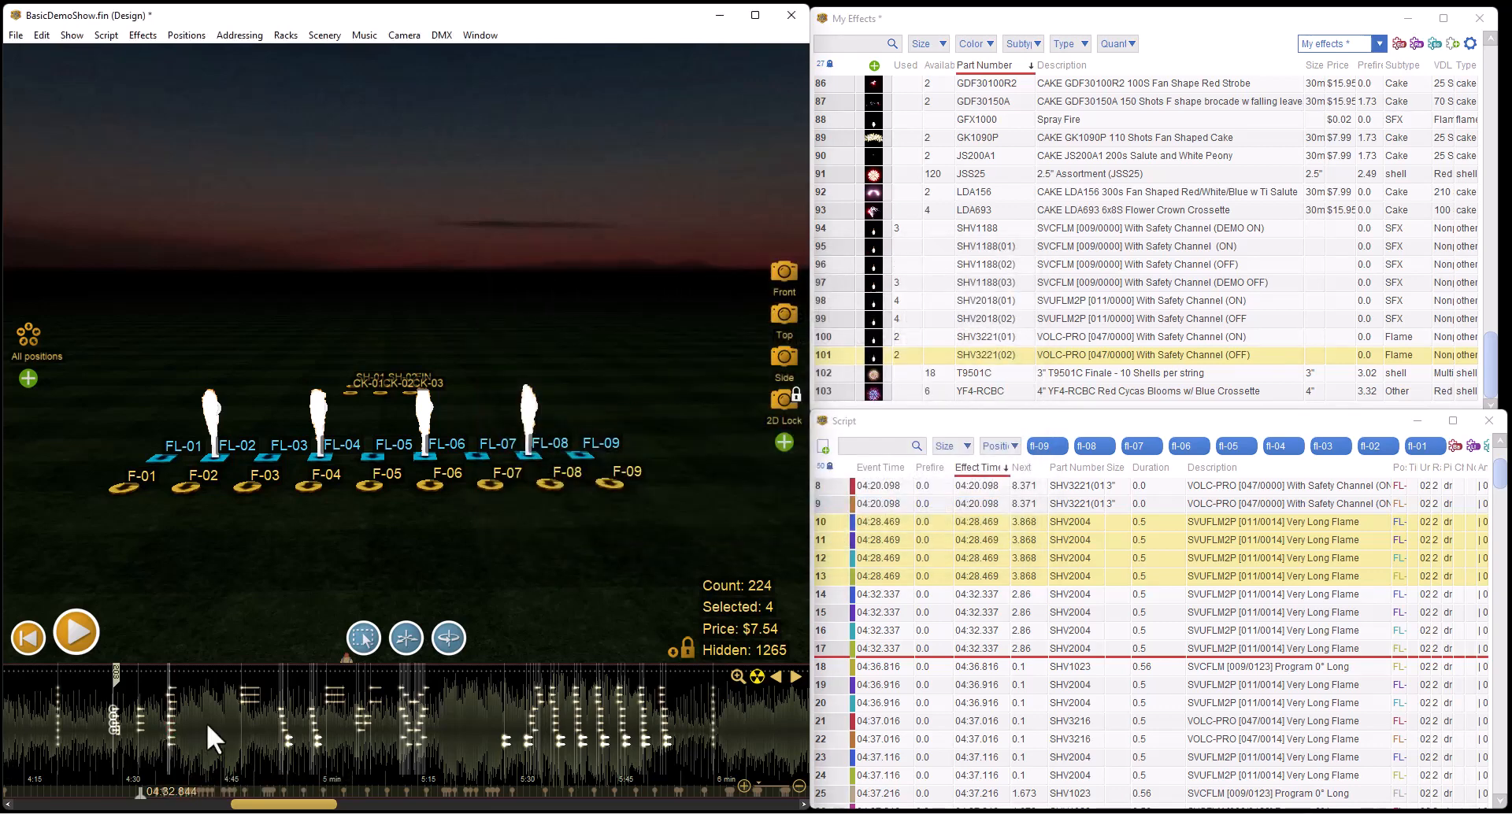
Assign the track 4UP-2 to the four SVUFLM2P Very Long Flame events at 04:32.337
left_click(139, 720)
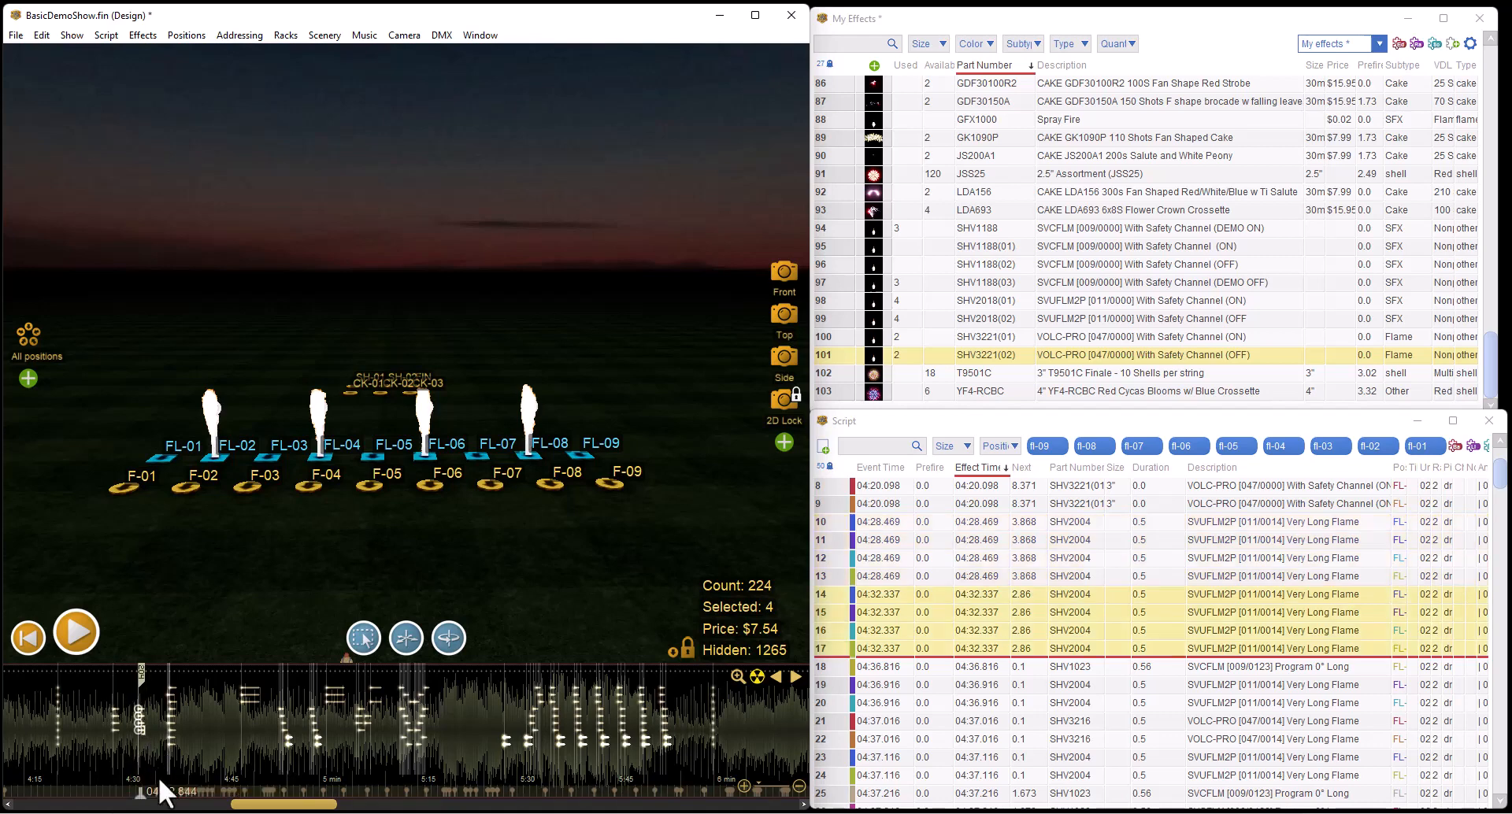
right_click(138, 734)
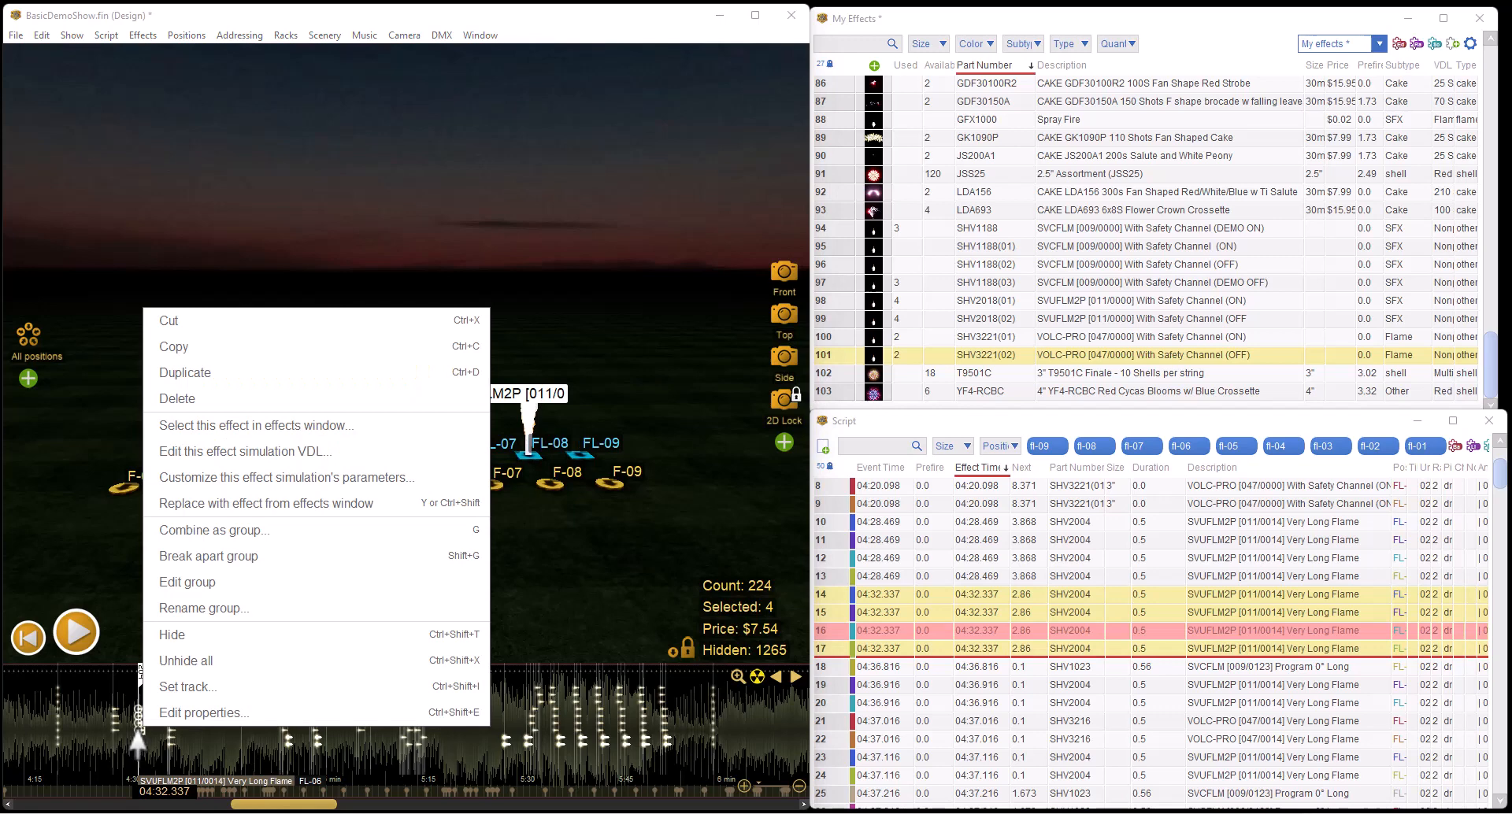
left_click(180, 686)
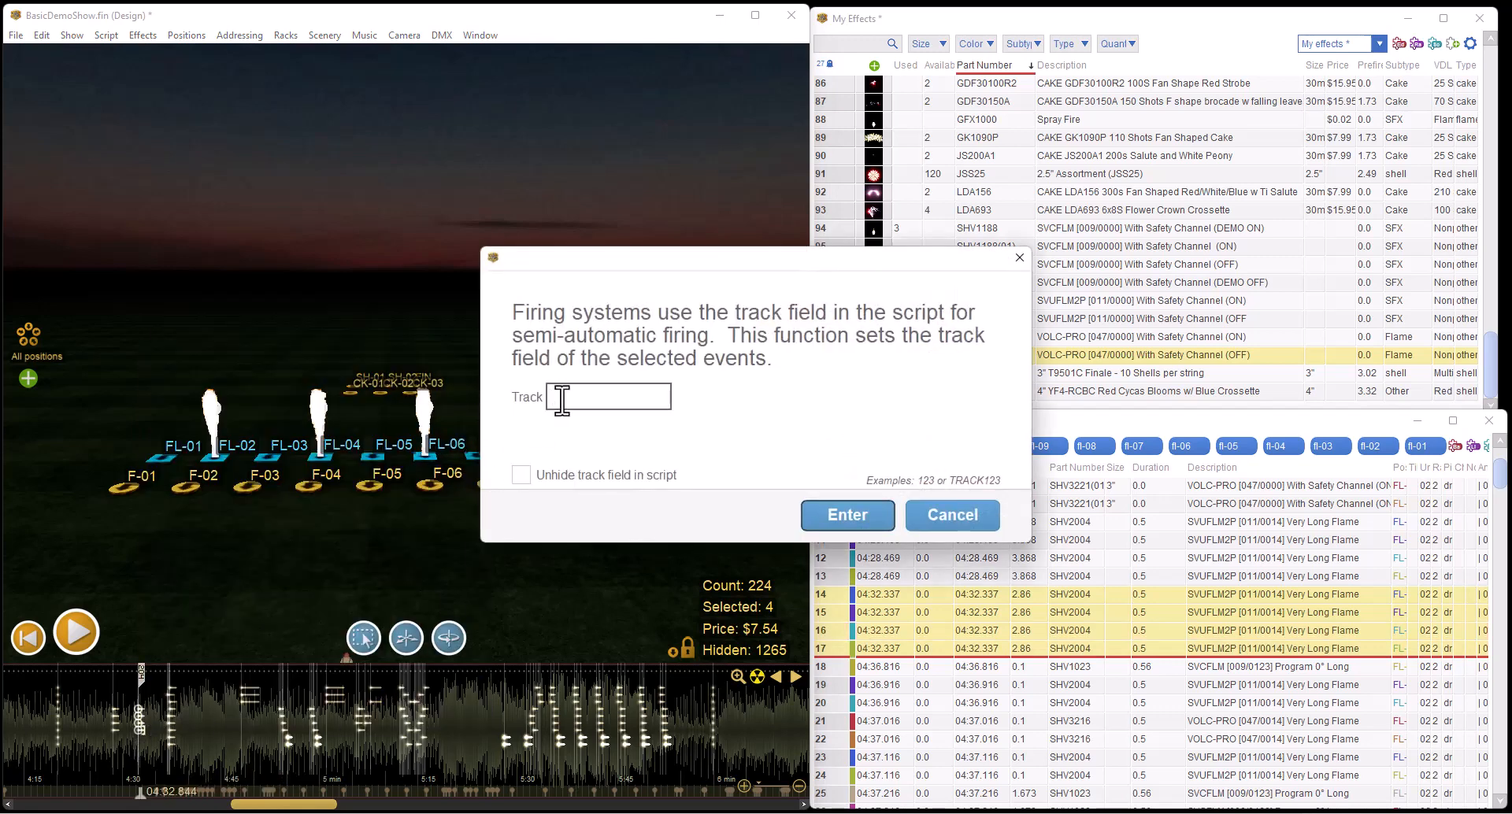
type("4UP-2")
left_click(845, 520)
Play back the flame run starting at 04:36.816 and assign the track In2Out to its nine events
left_click(159, 739)
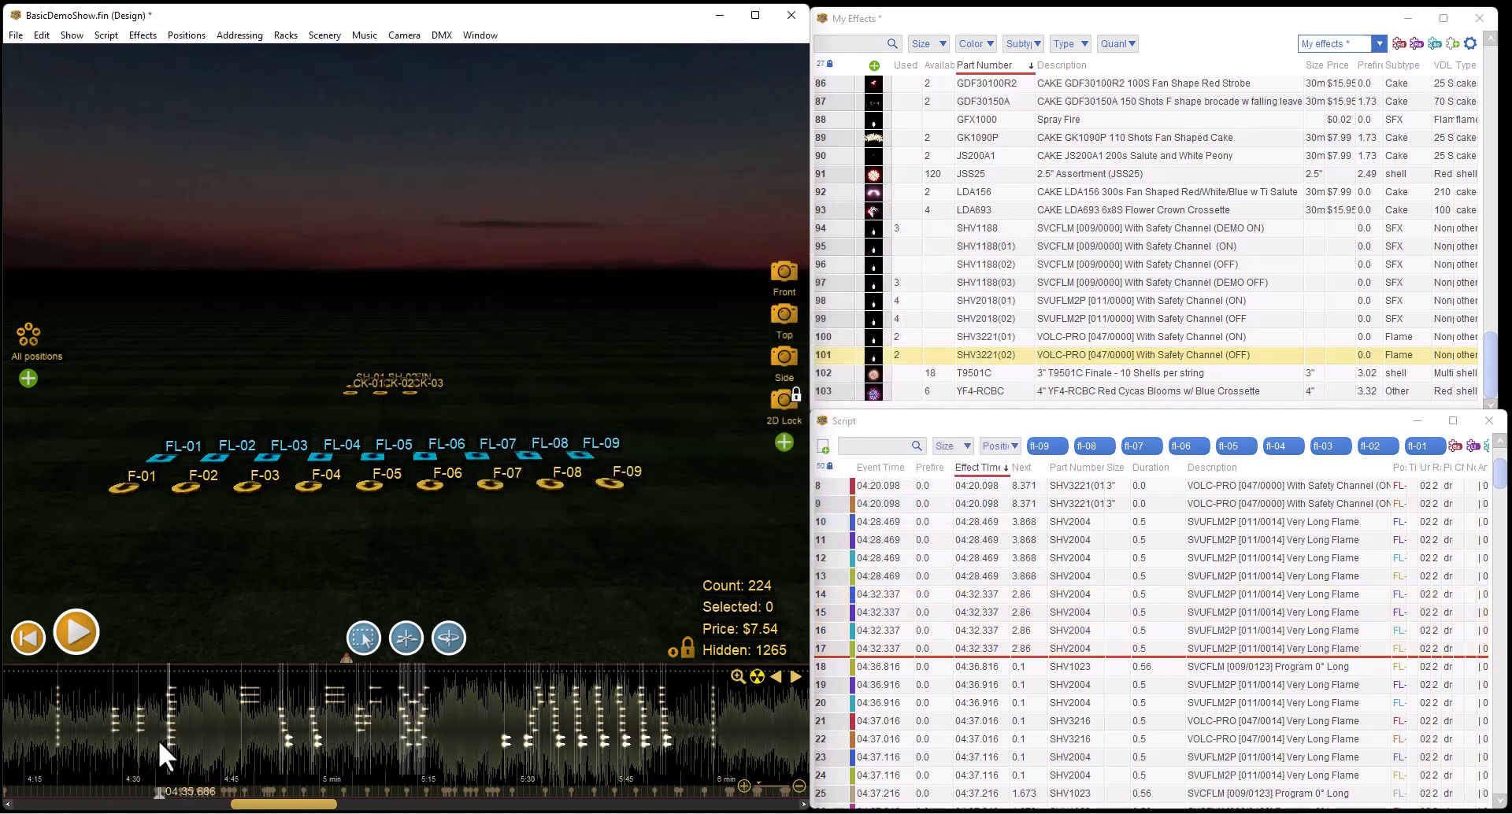
left_click_drag(156, 791, 159, 791)
left_click(79, 635)
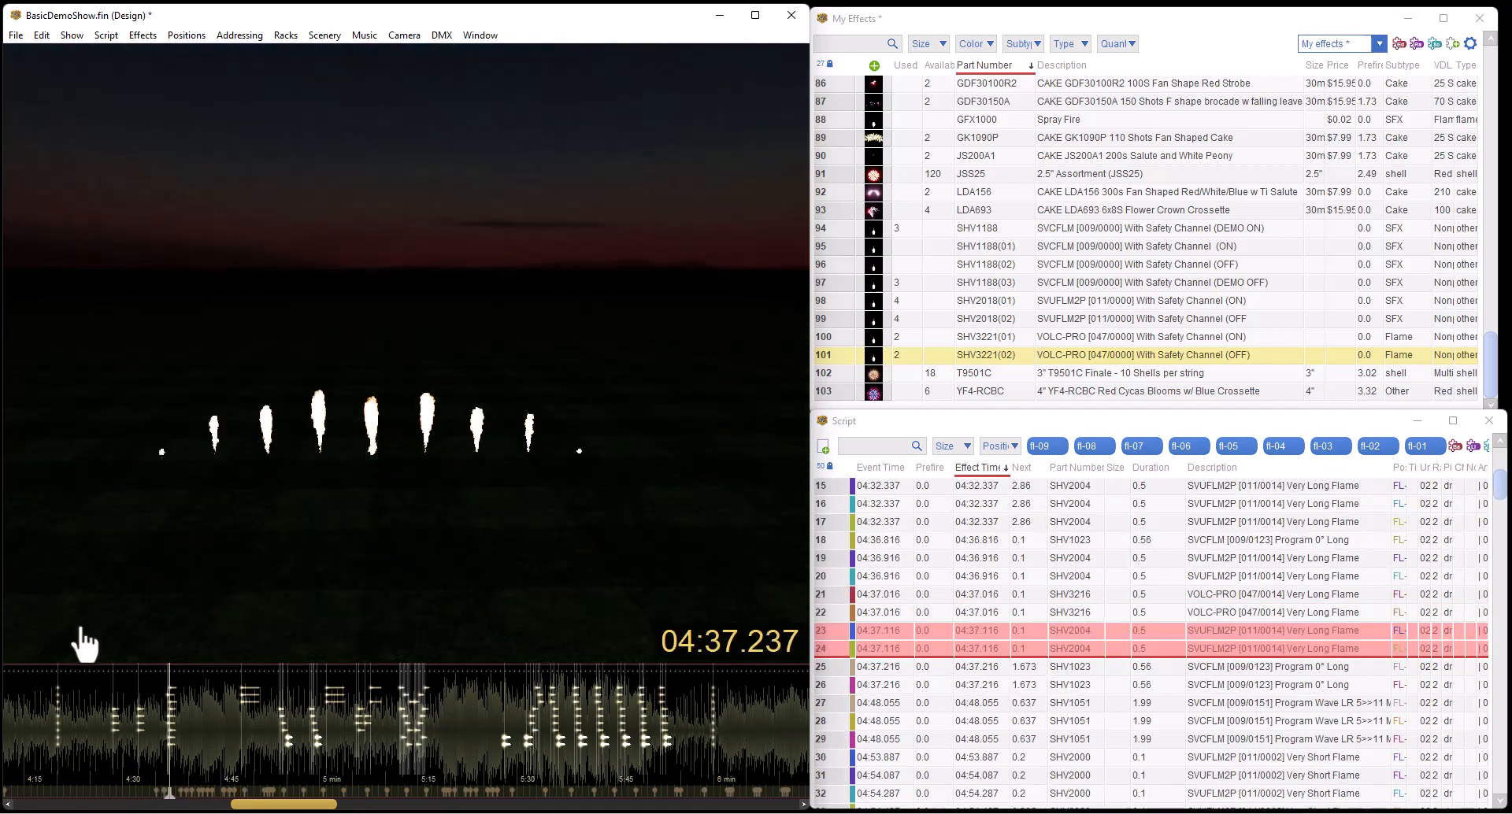
left_click(81, 630)
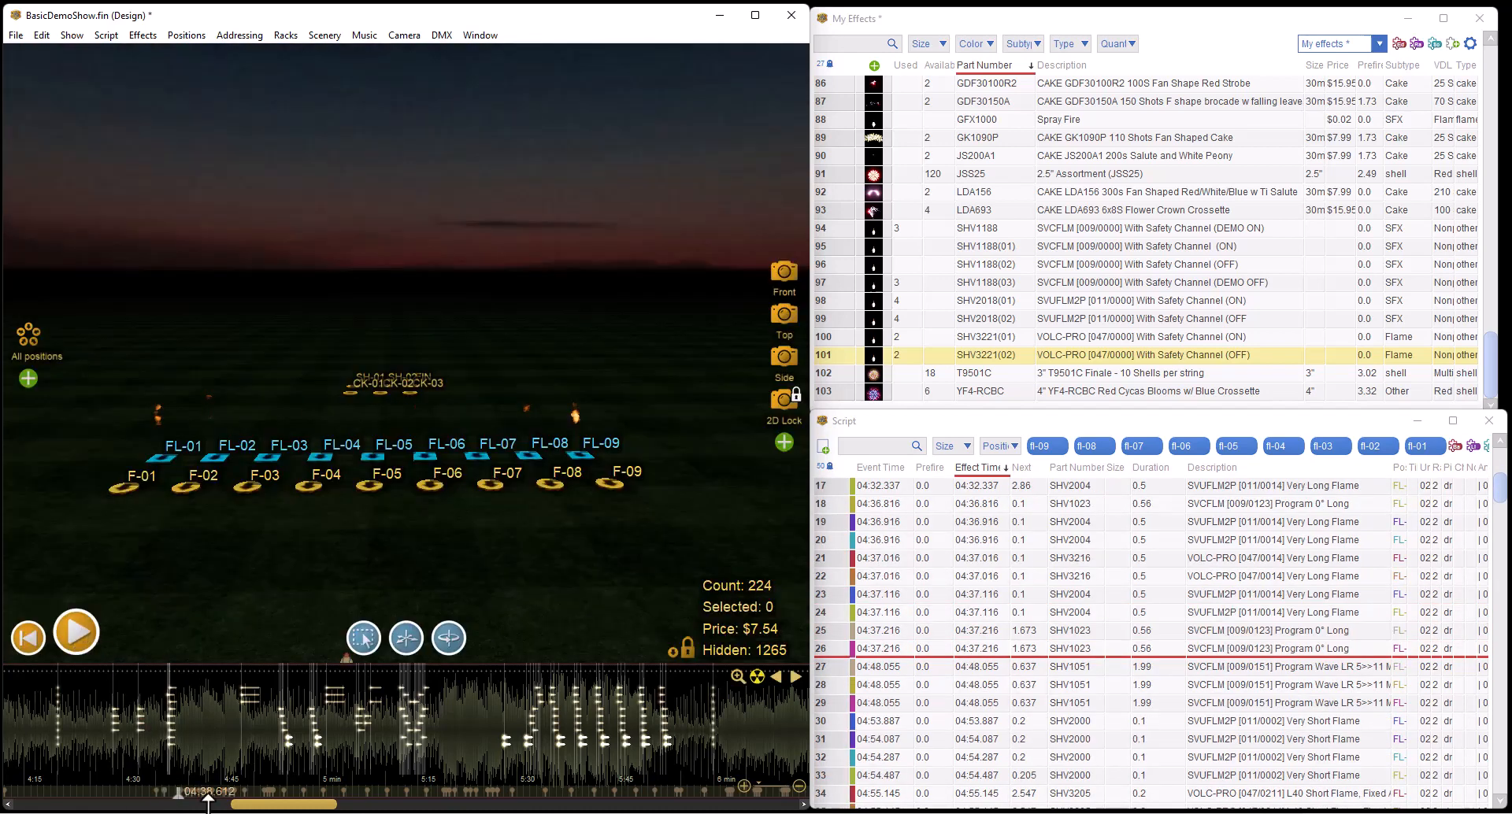
left_click(167, 752)
right_click(169, 744)
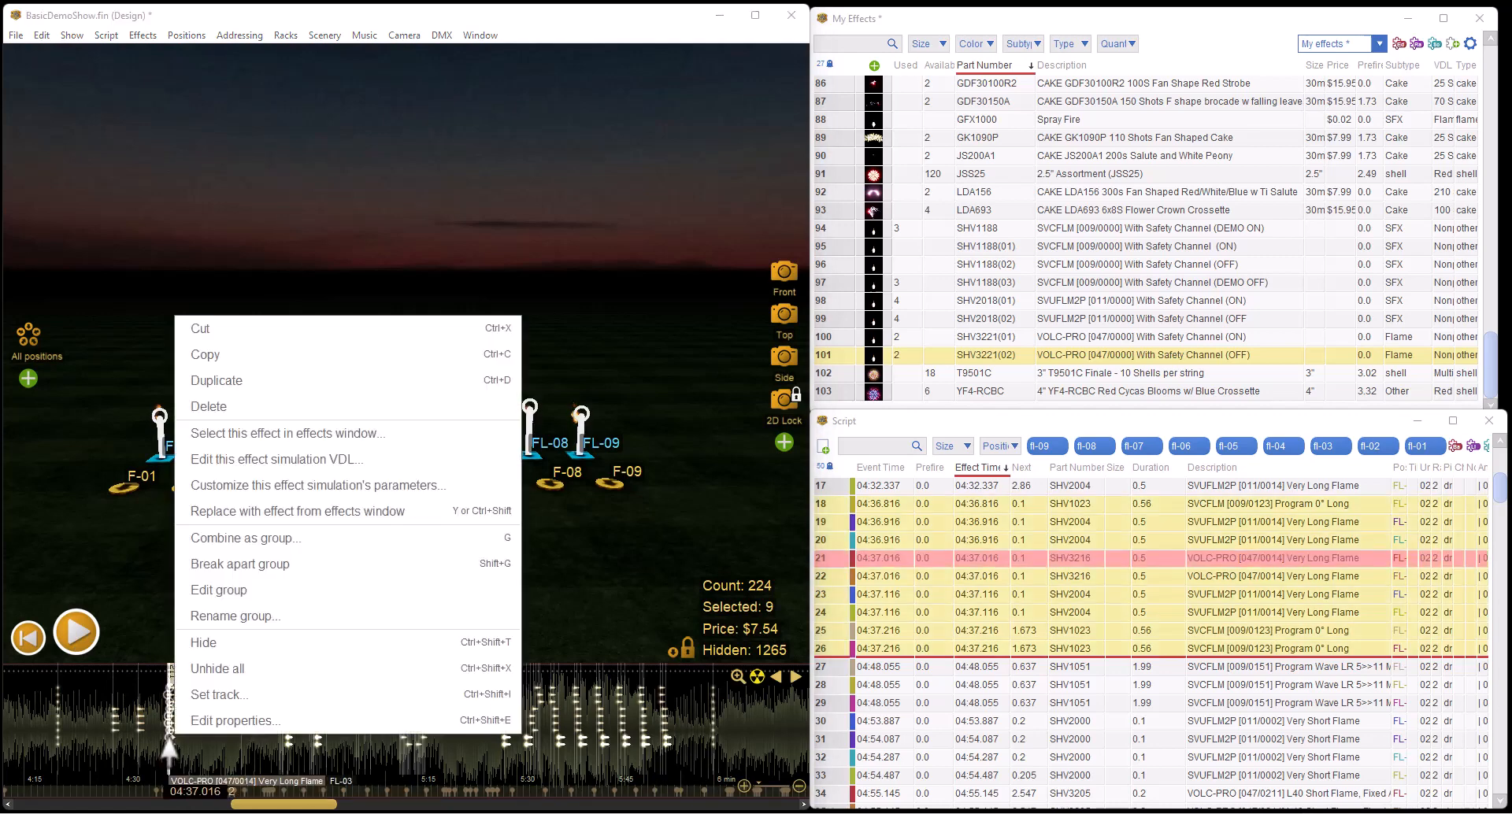
left_click(211, 690)
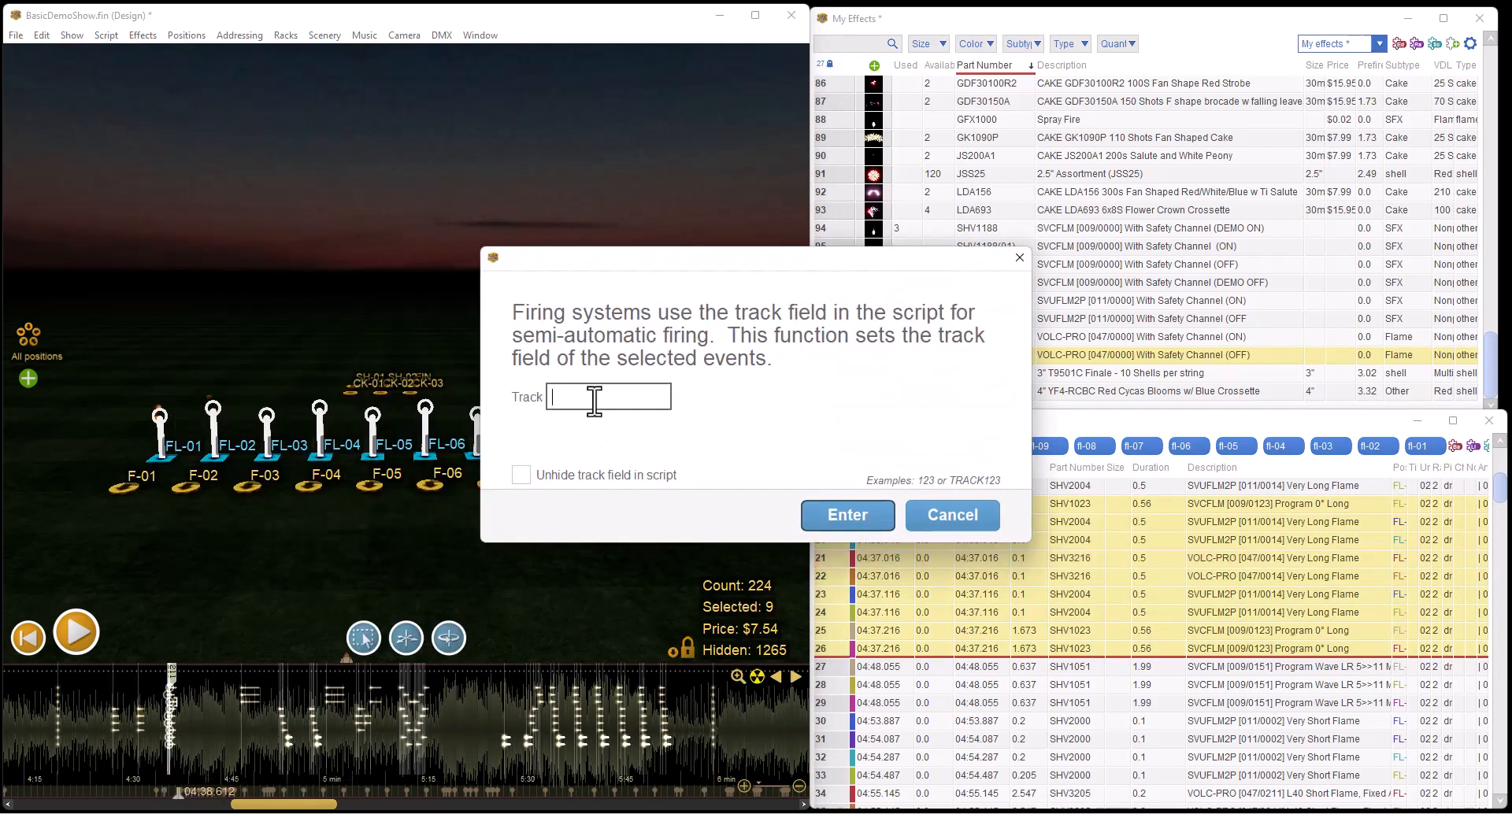
type("In2Out")
left_click(838, 520)
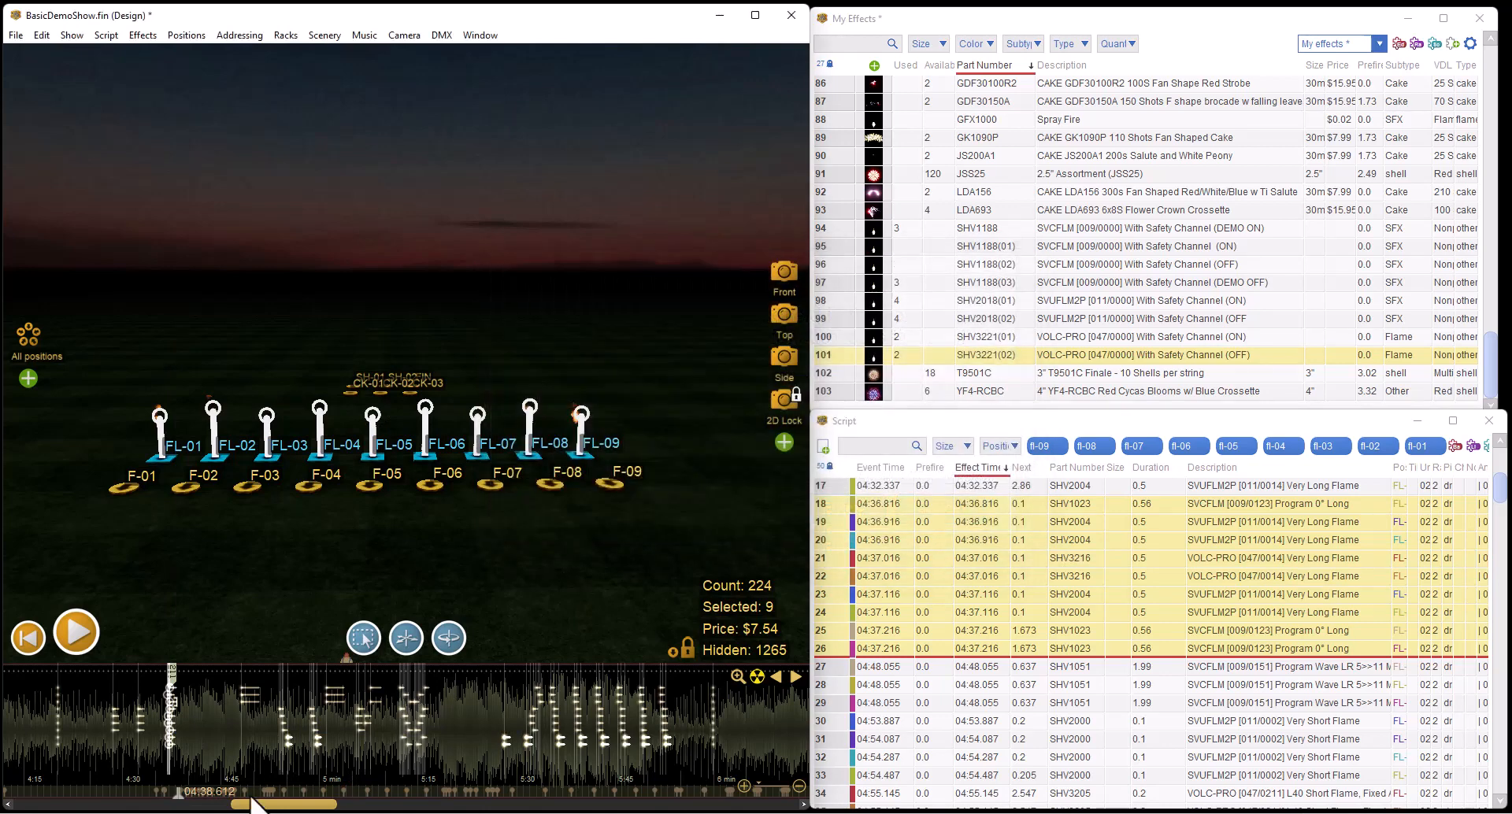
Play back the SVCFLM wave cue at 04:48.055 and assign the track CircleLR to its three events
left_click(240, 793)
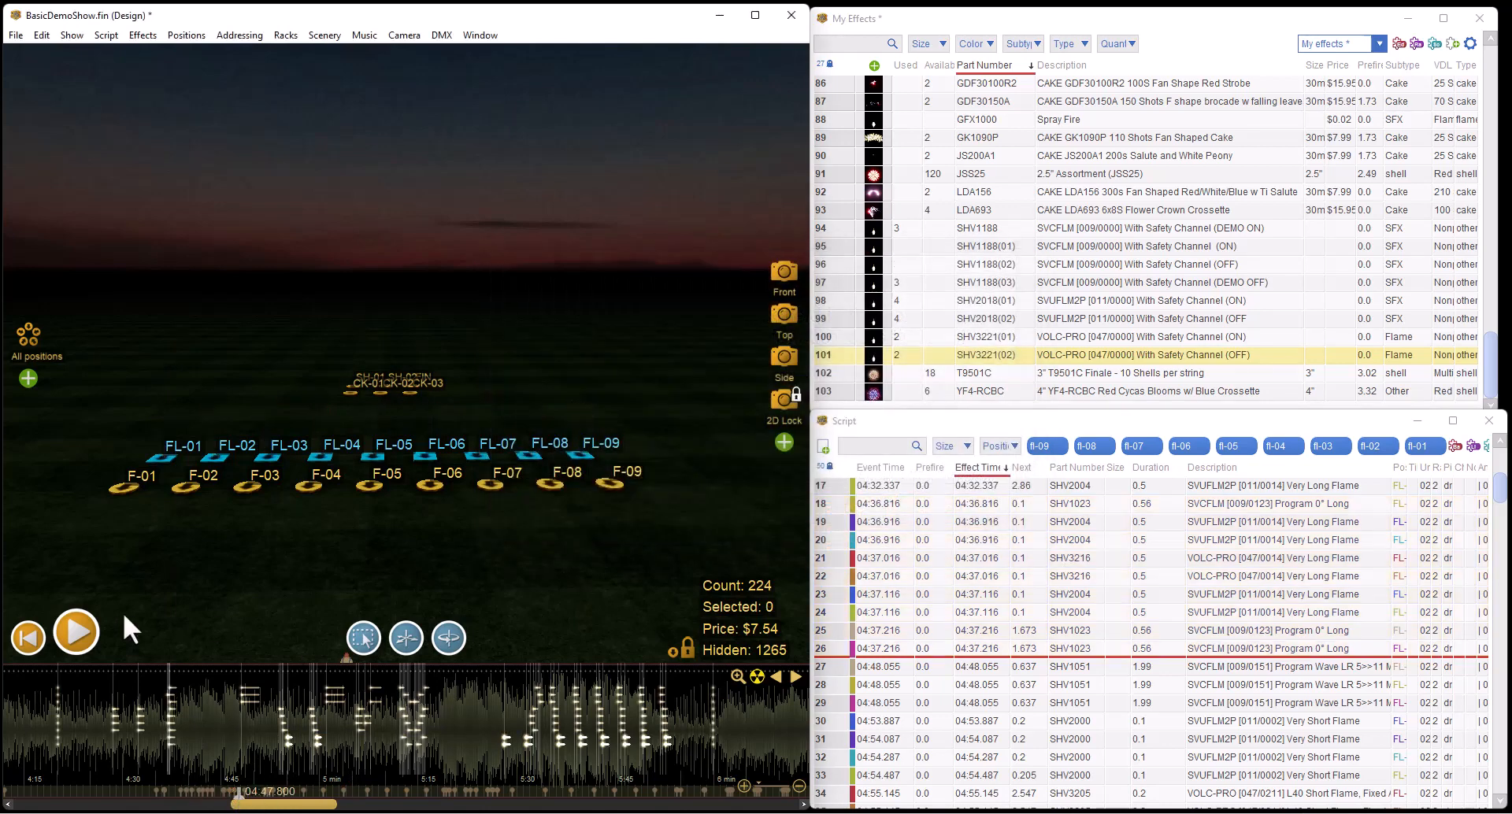
left_click(82, 634)
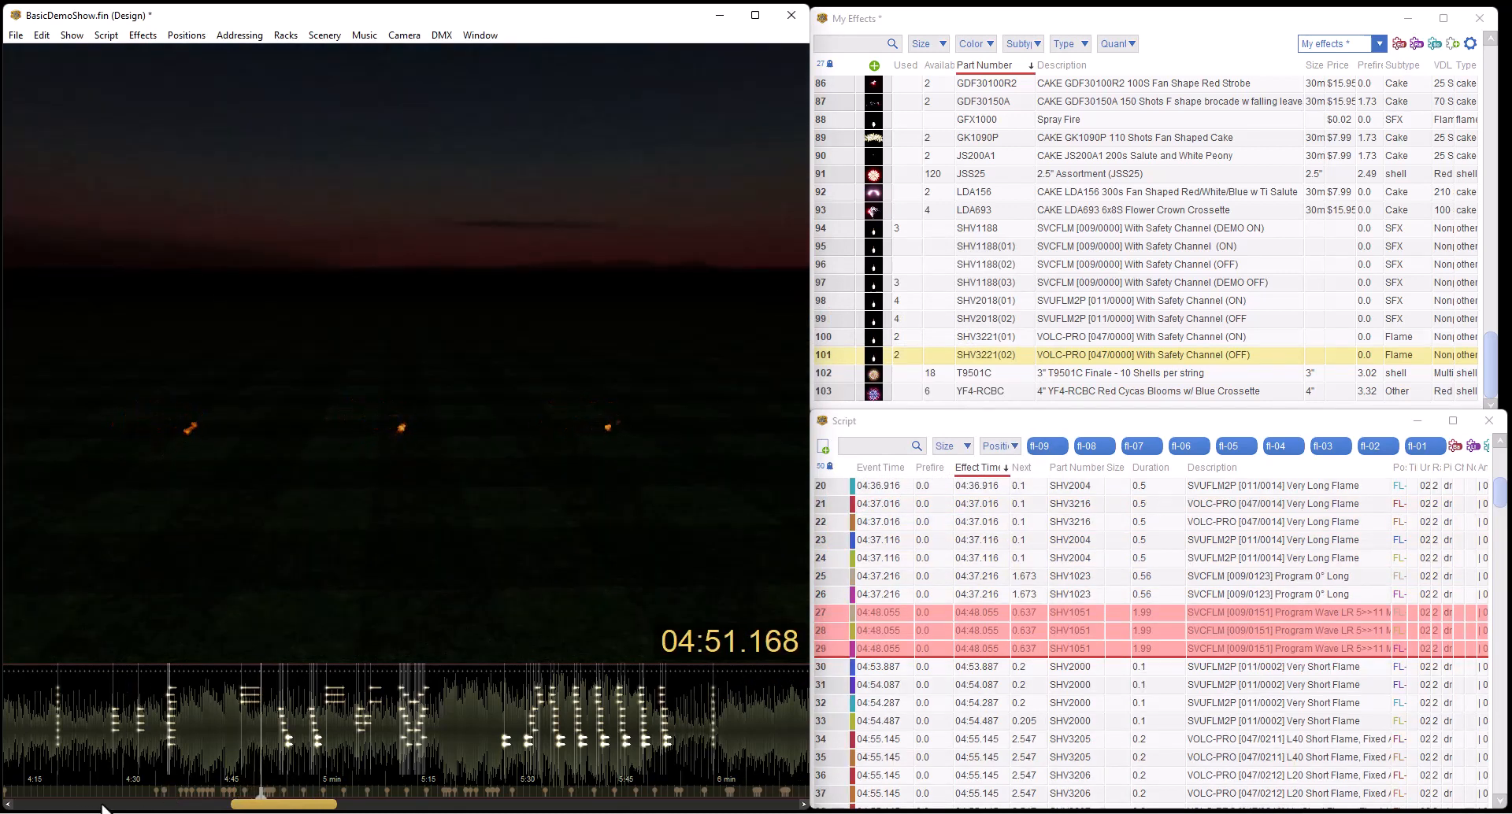
left_click(222, 763)
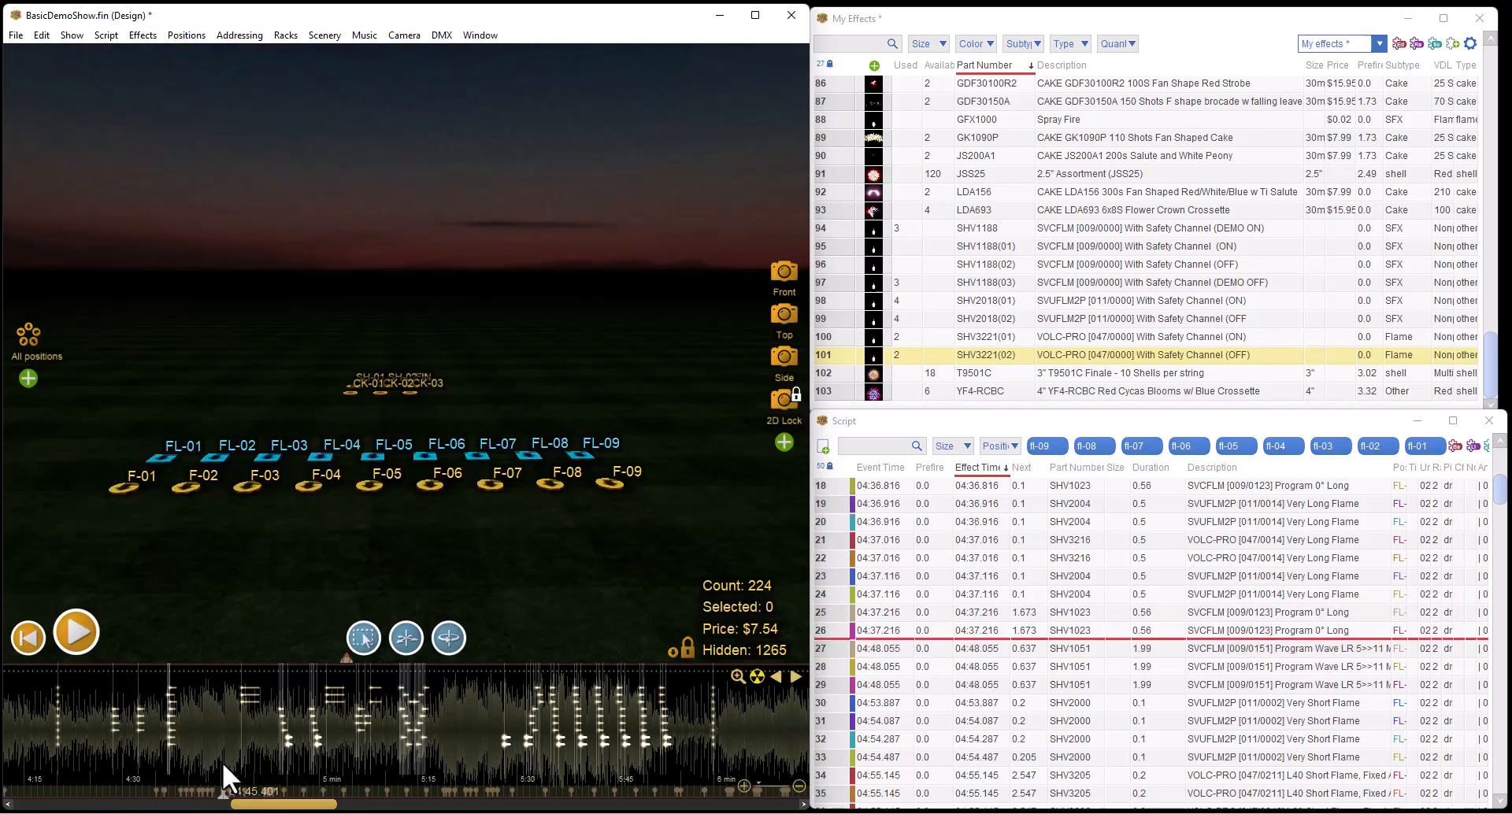
left_click(244, 696)
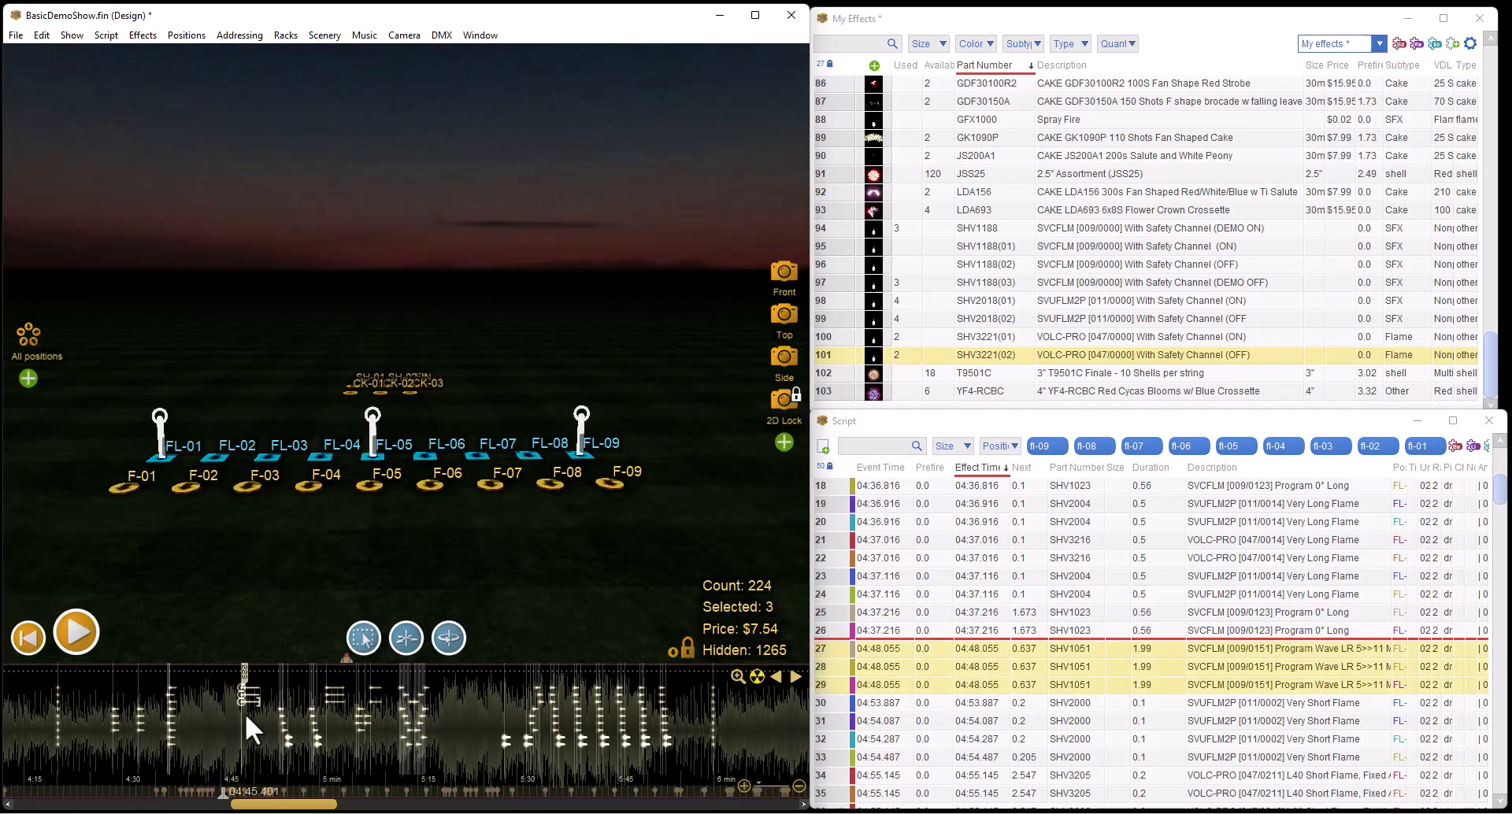
right_click(249, 703)
left_click(281, 667)
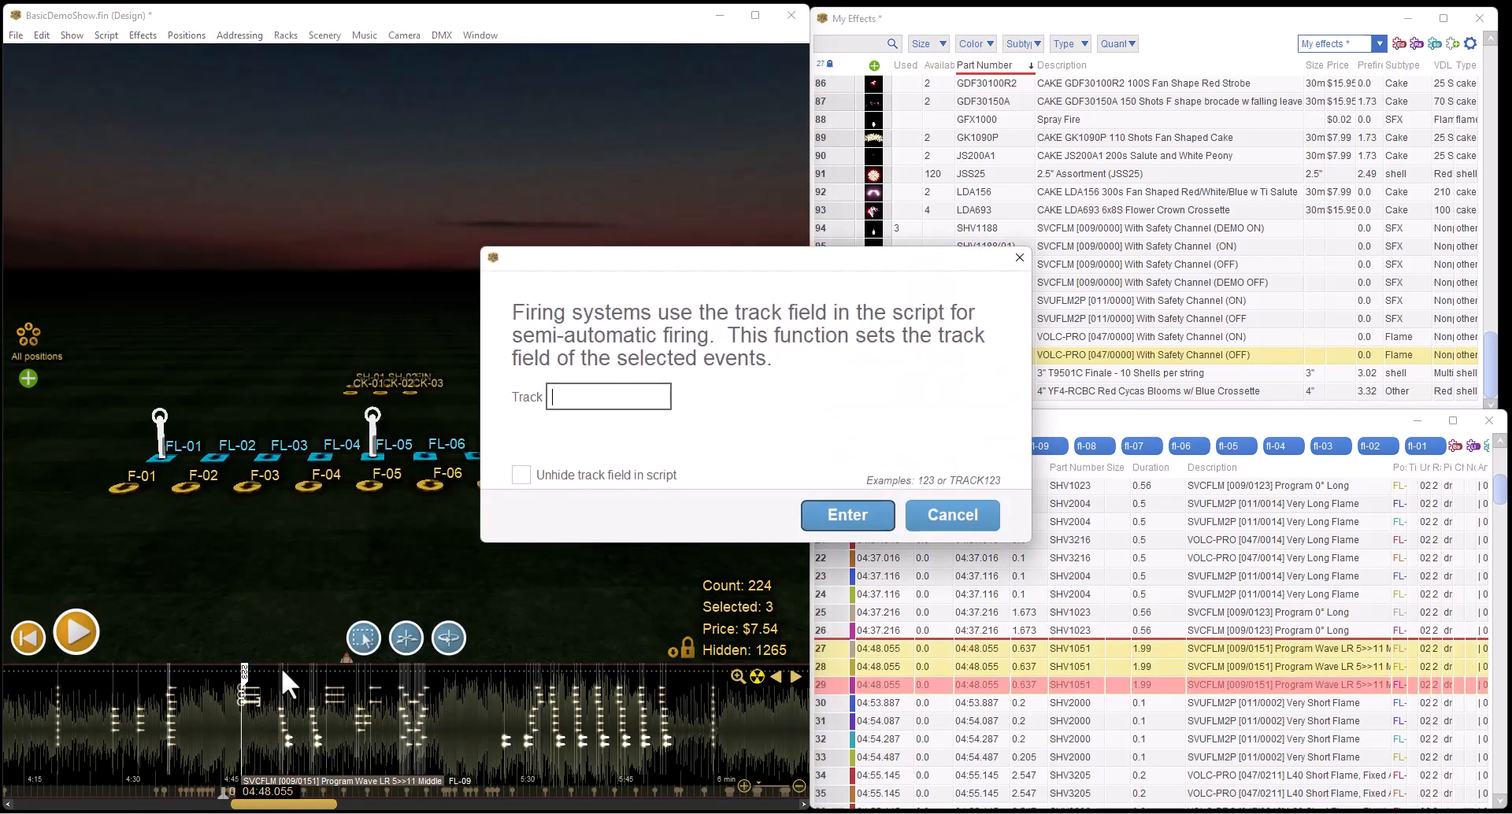
type("CircleLR")
left_click(854, 526)
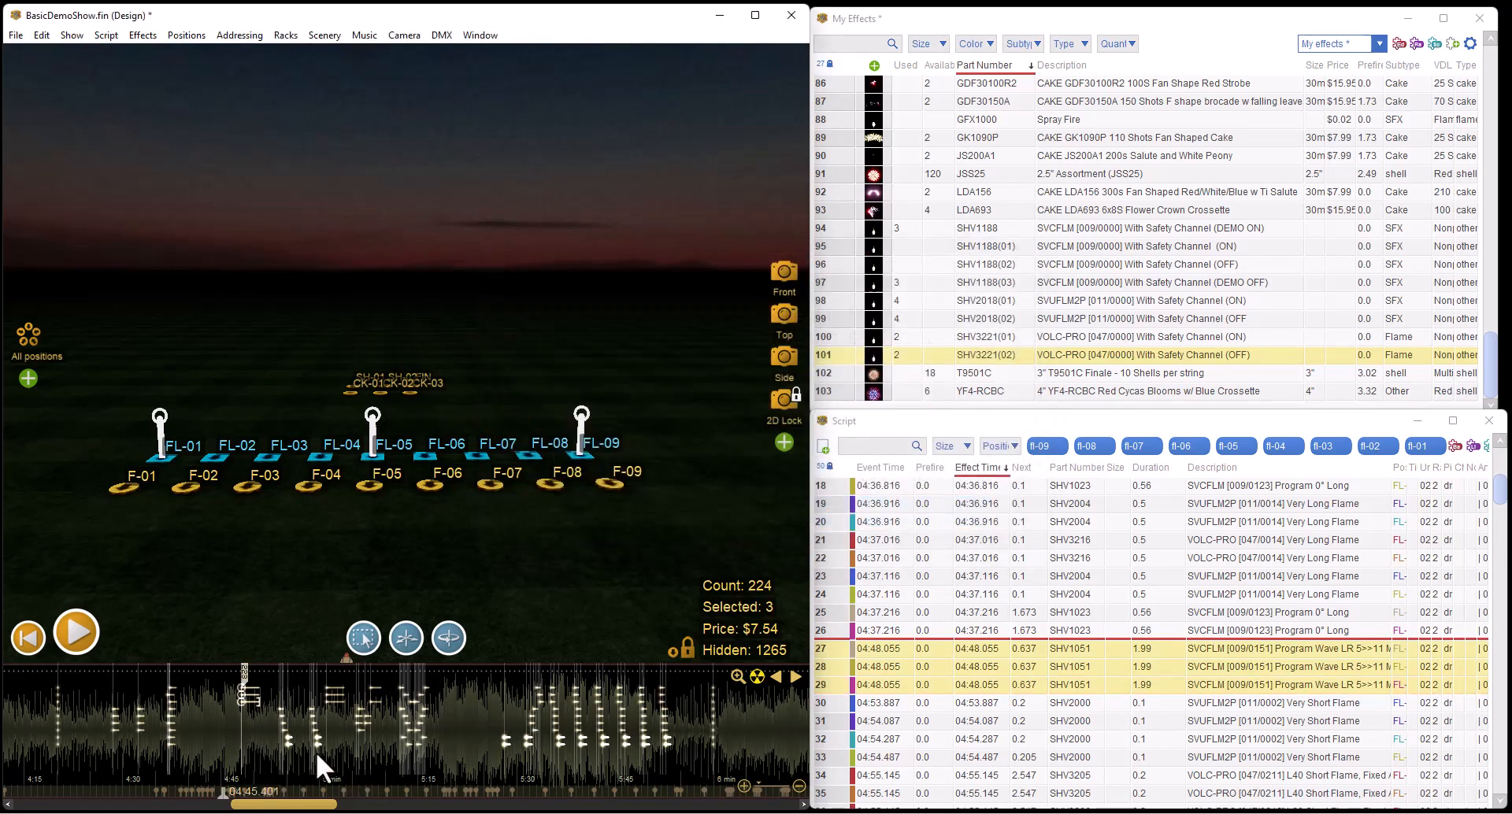
Play back the flame cue starting at 04:53.887 and assign the track Combo1 to its fourteen events
left_click(278, 759)
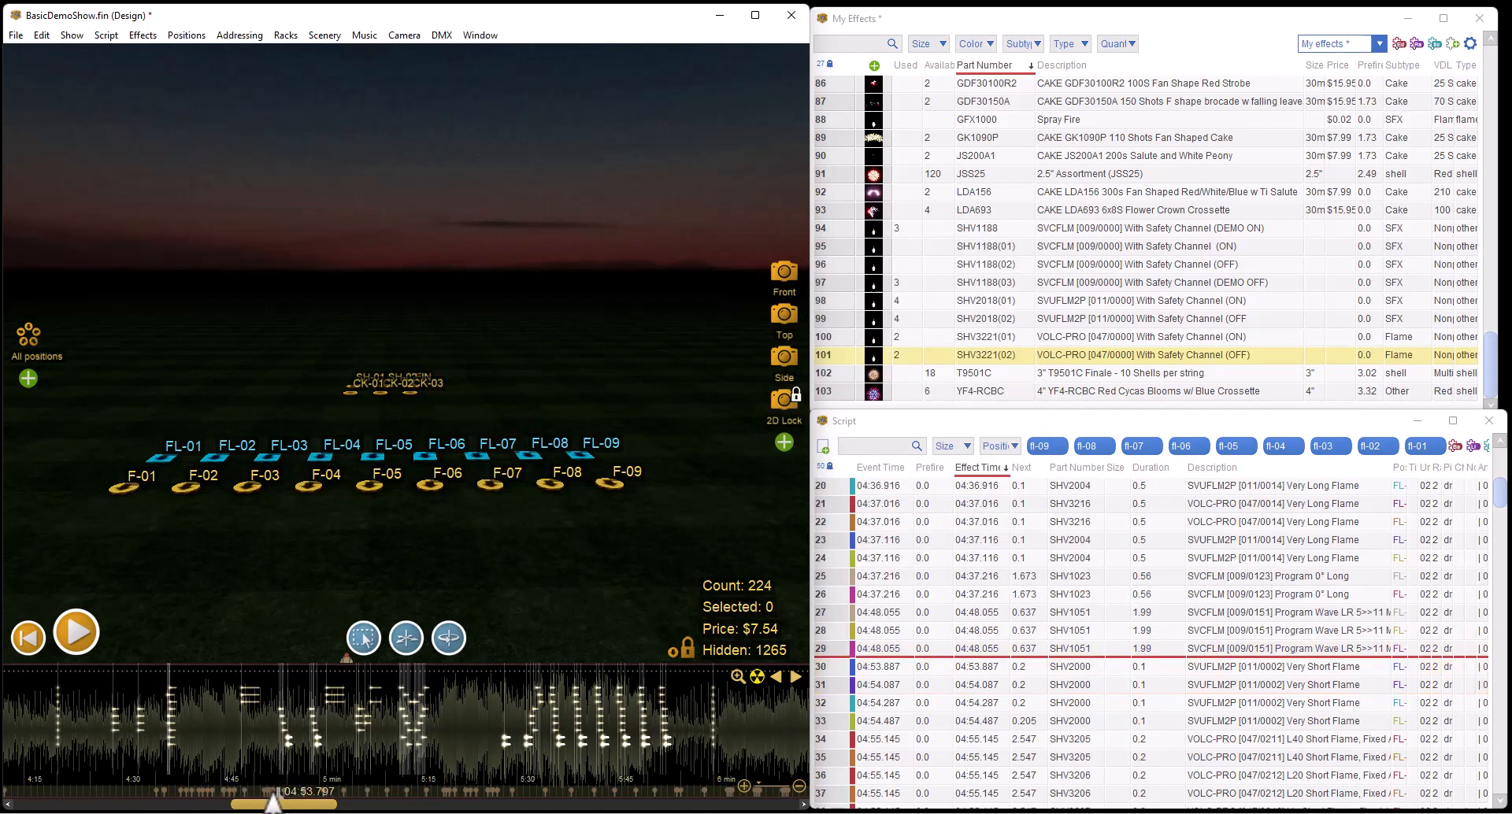
left_click(74, 633)
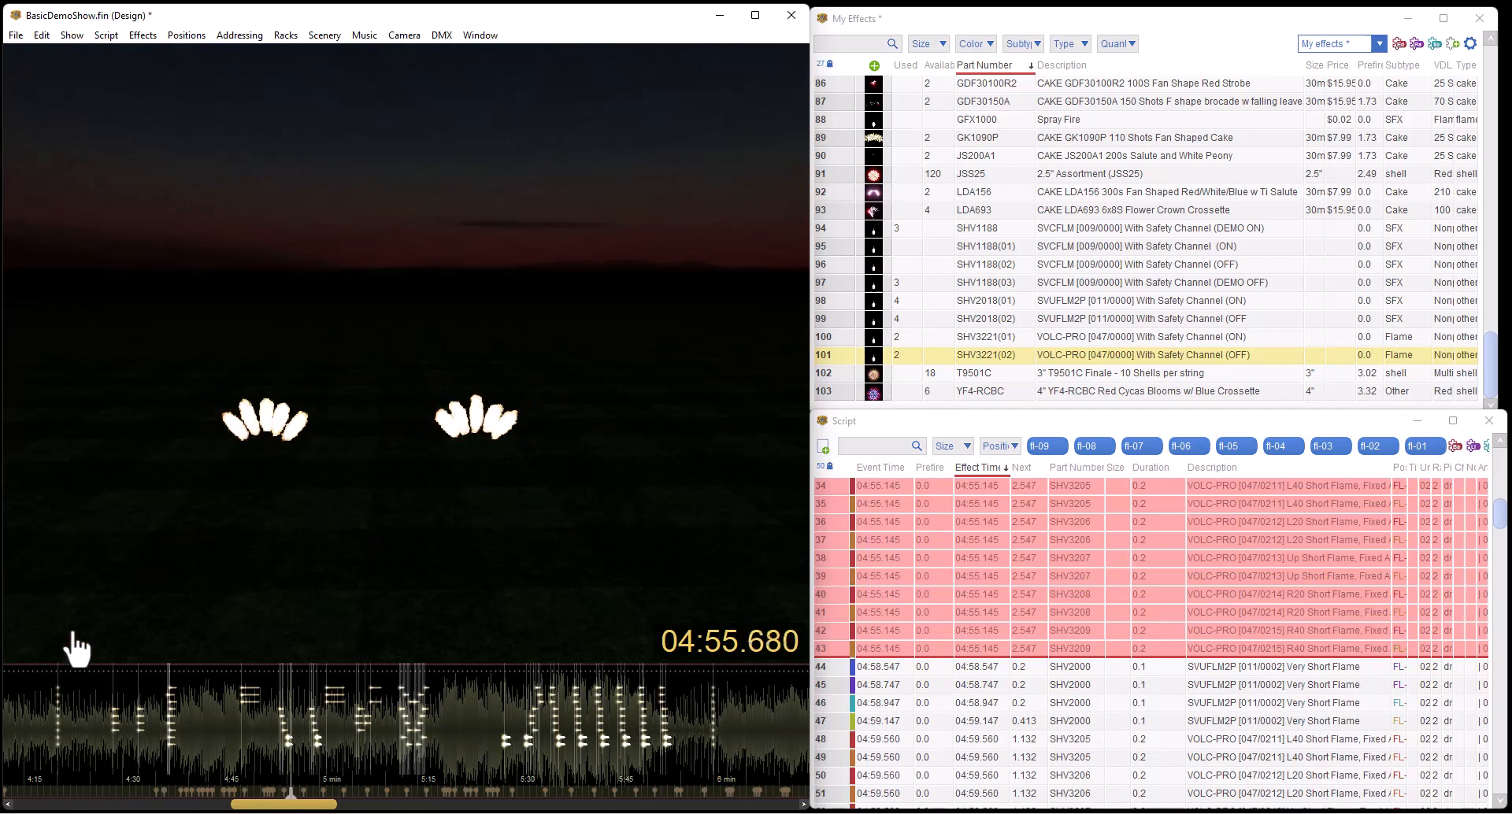
left_click(74, 632)
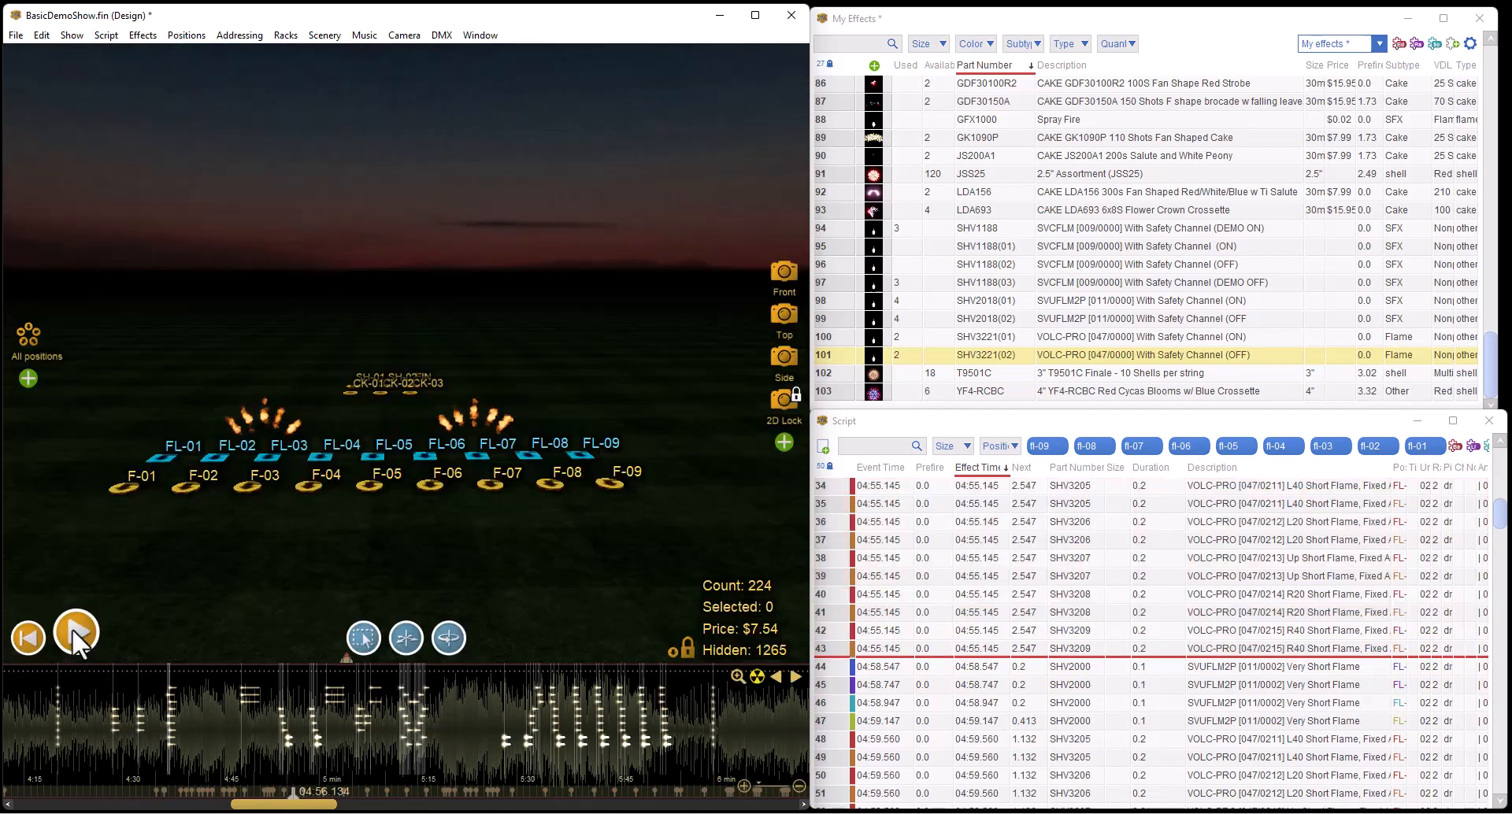
left_click(286, 740)
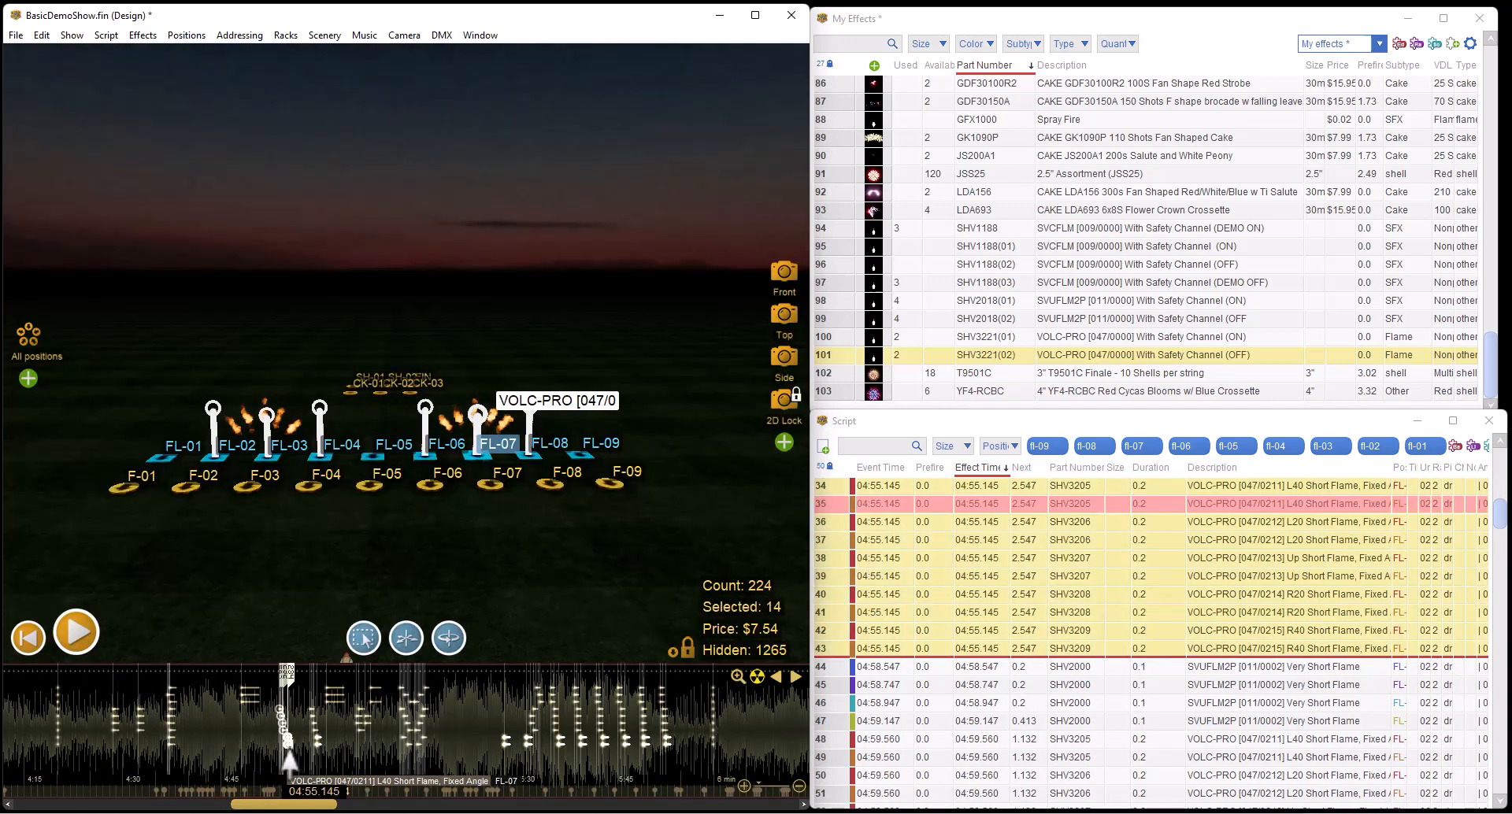
right_click(285, 744)
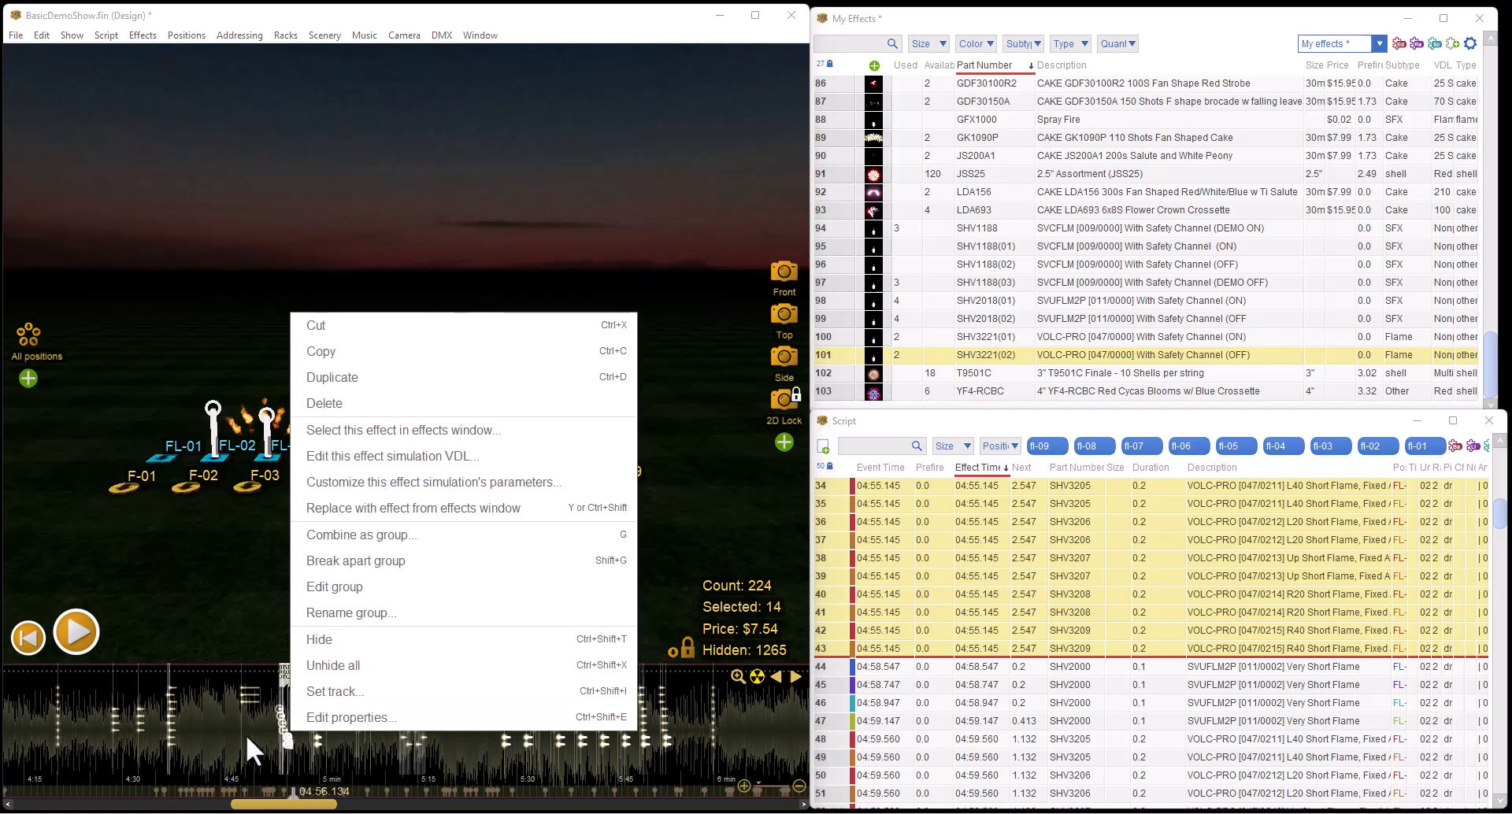
left_click(319, 692)
type("Combo1")
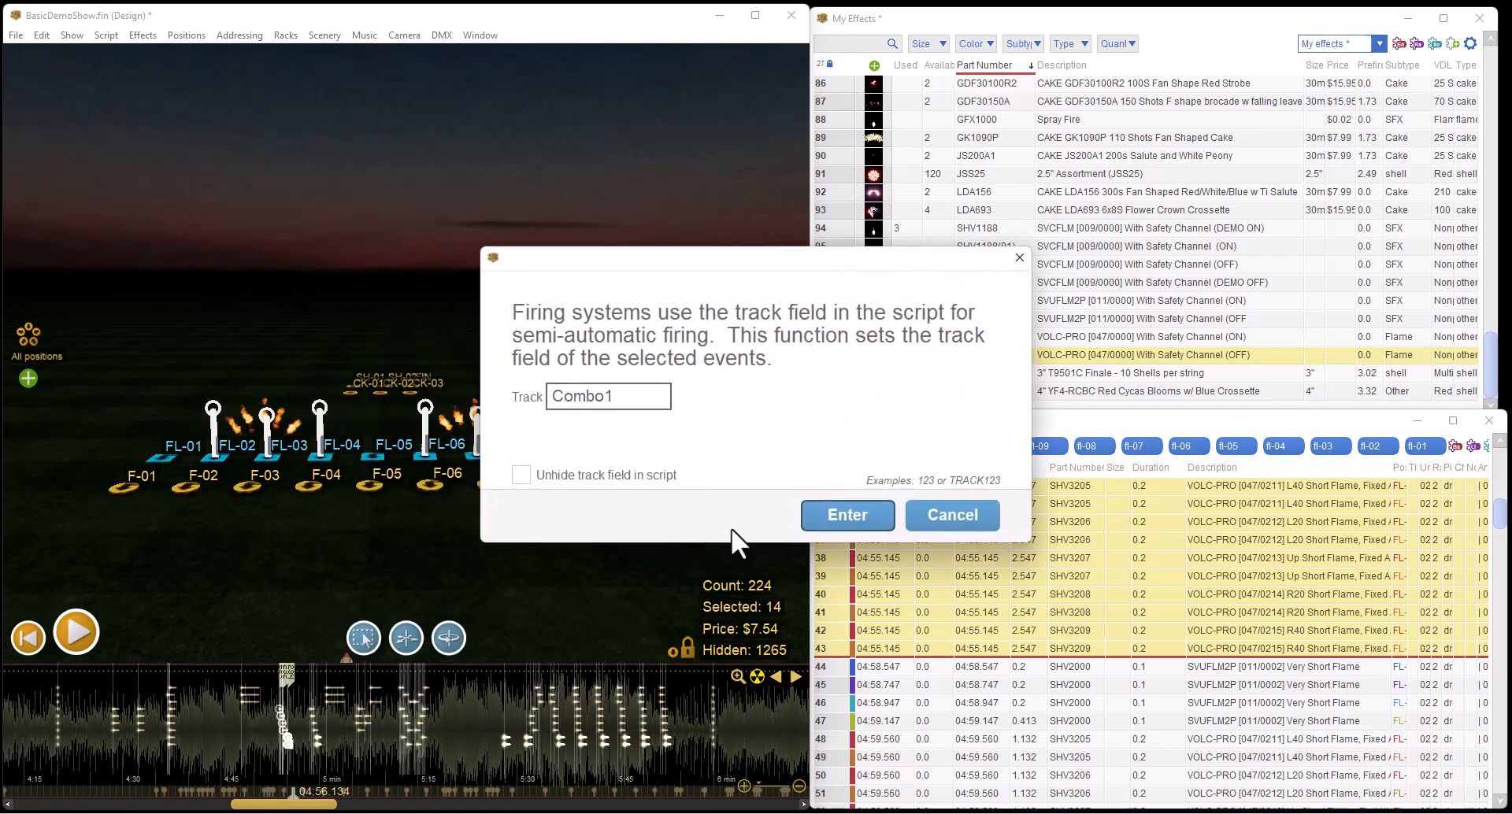
left_click(850, 518)
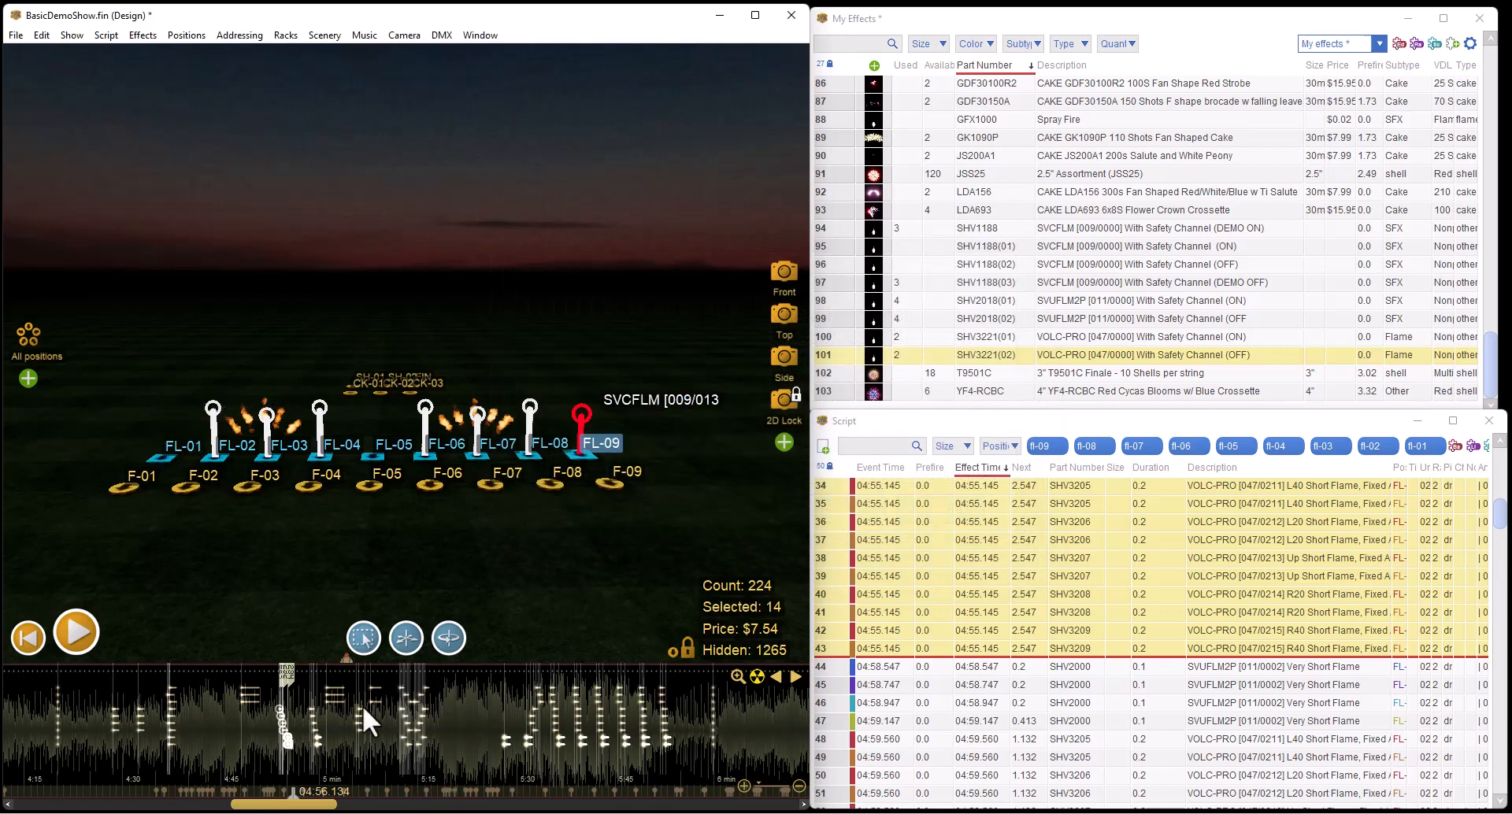
Assign the track Combo2 to the fourteen flame events of the cue starting at 04:58.547
left_click(309, 744)
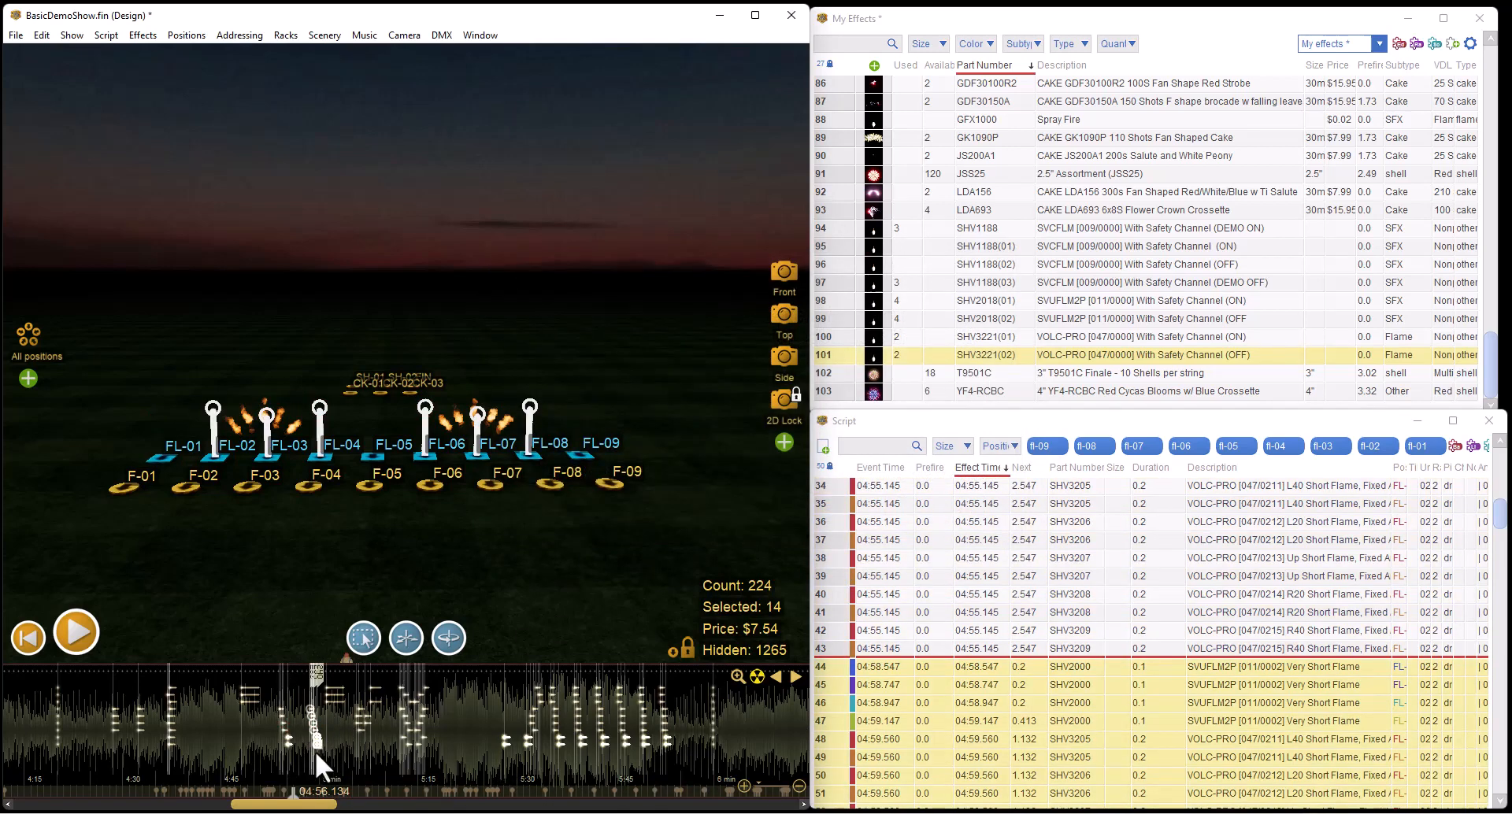
right_click(318, 747)
left_click(362, 712)
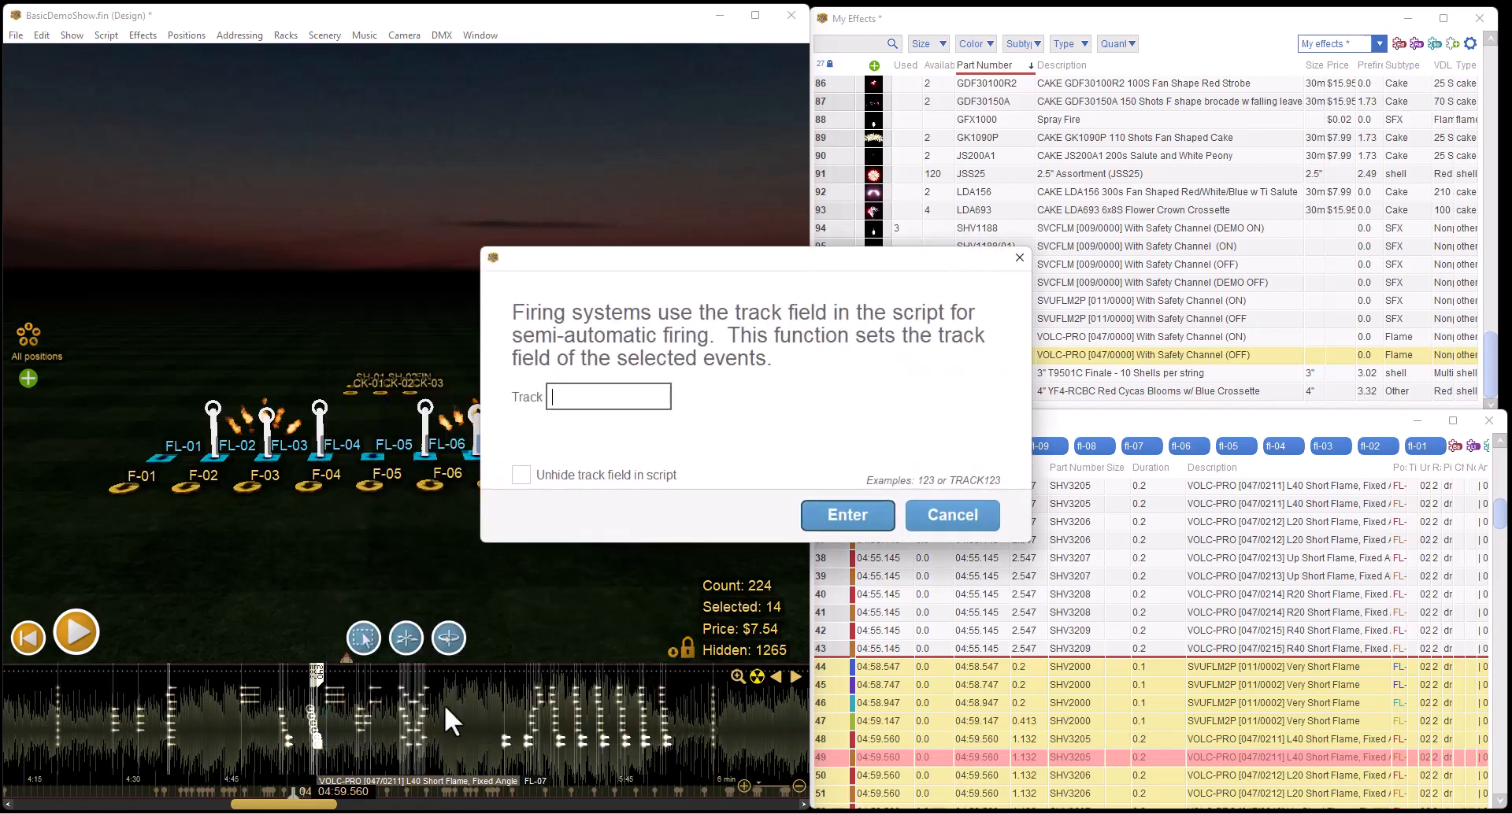
type("Co")
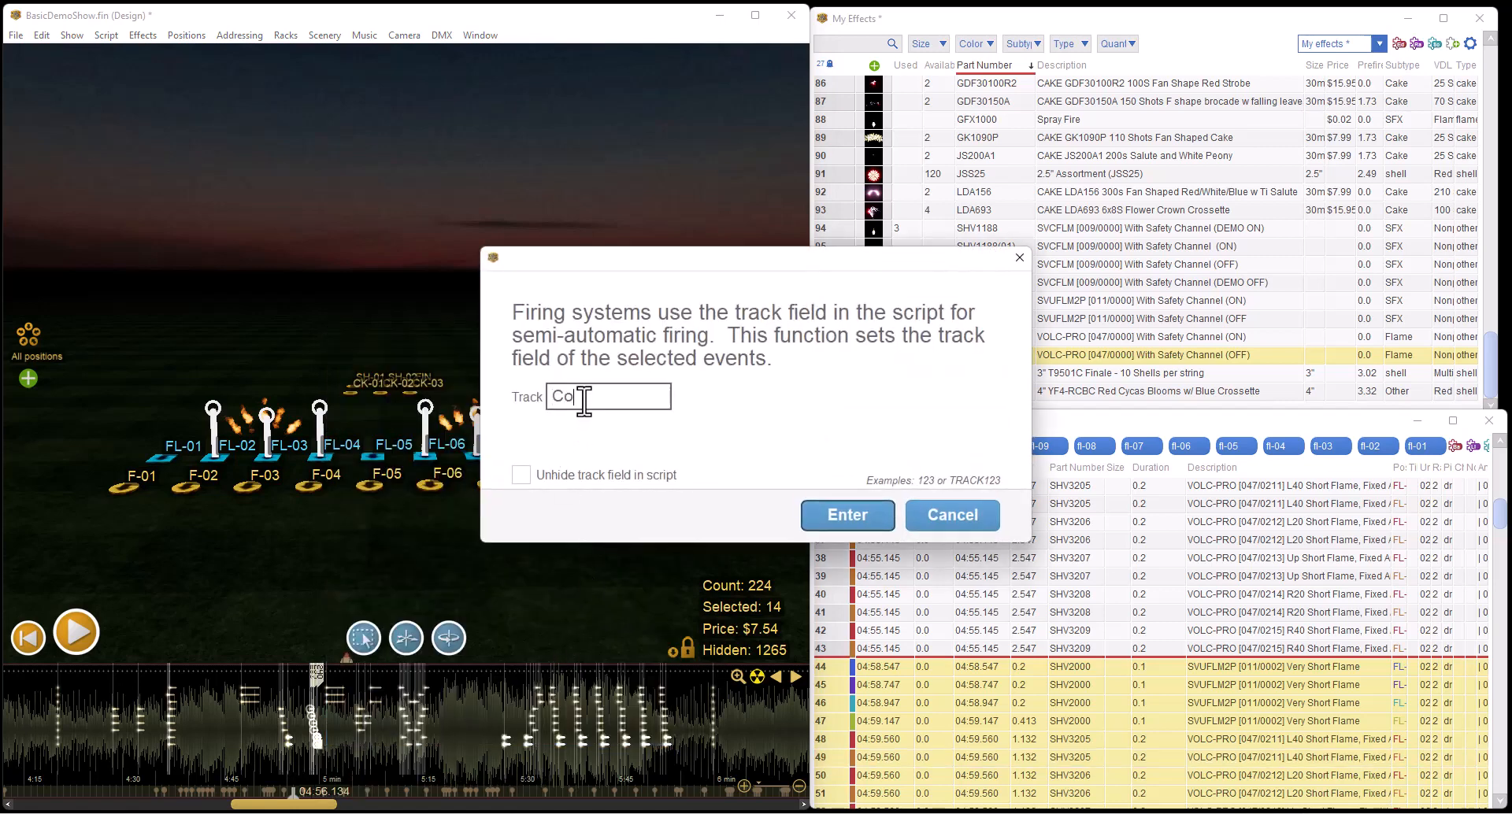
type("mbo2")
left_click(827, 512)
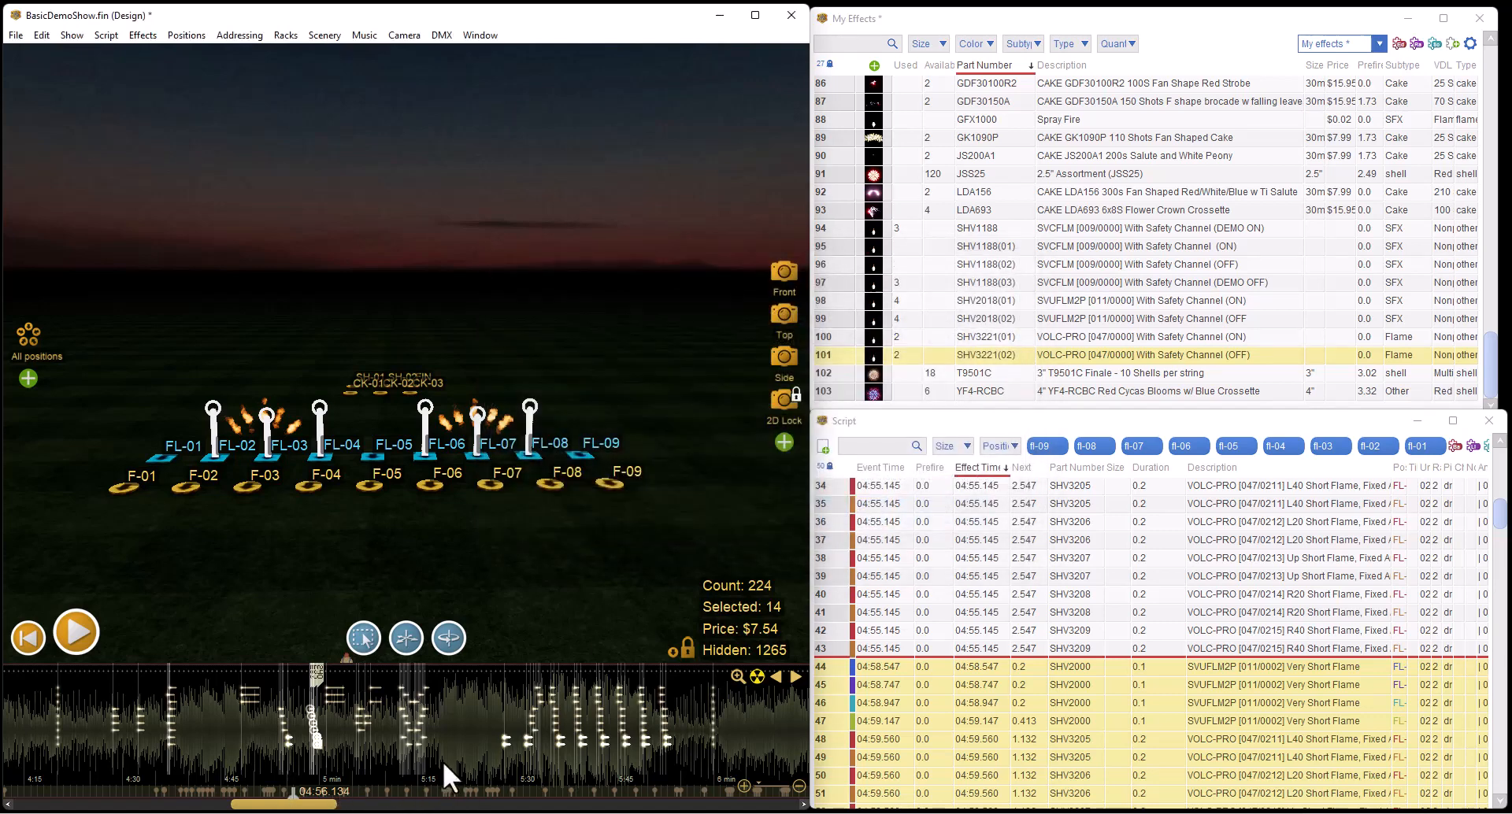
Play back the flame chase starting at 05:12.144 and assign the track ChaseLR to its first nine events, ending at 05:13.744
left_click(395, 769)
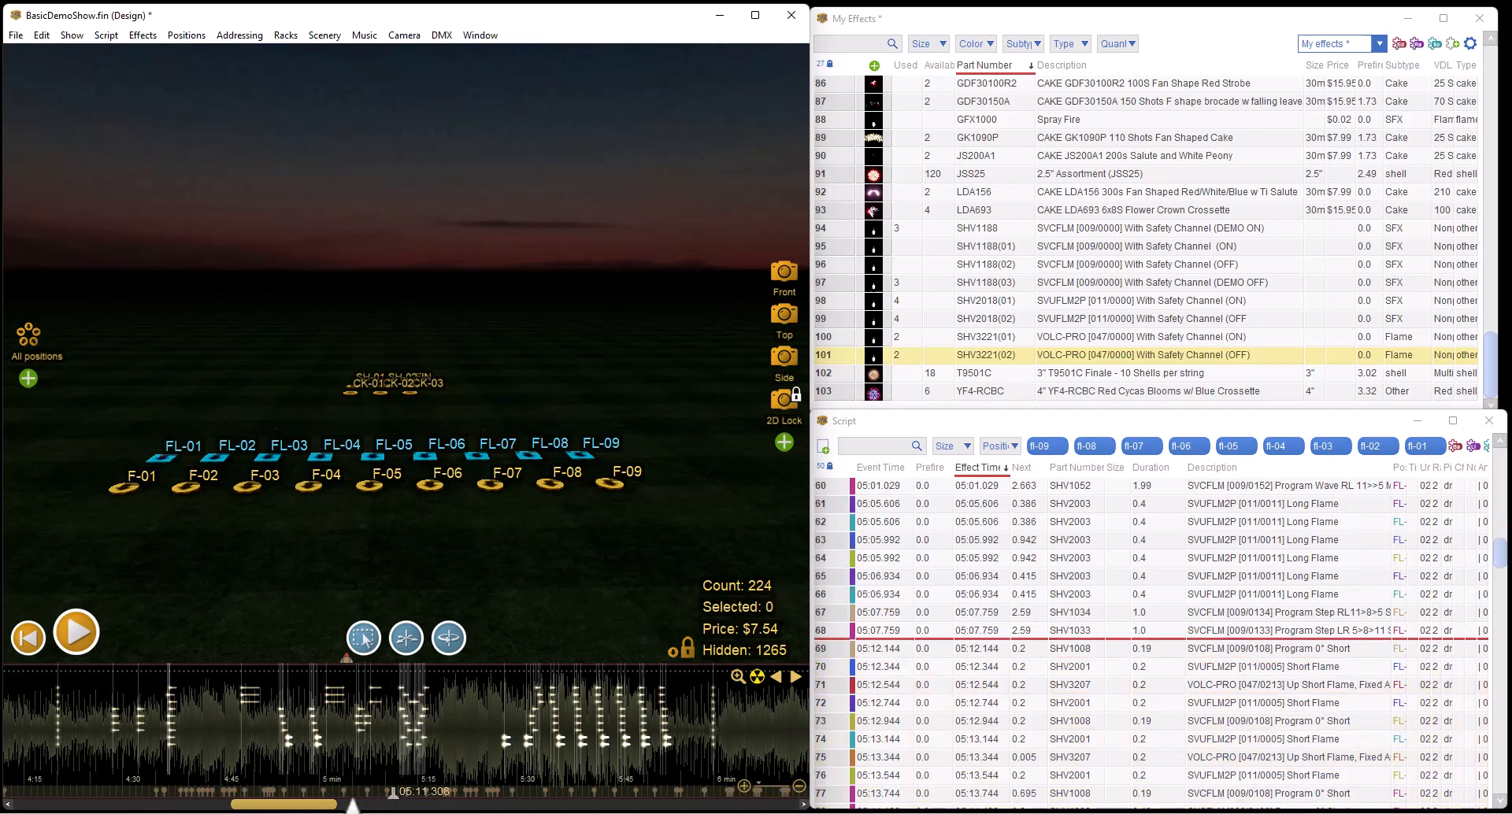
left_click(75, 631)
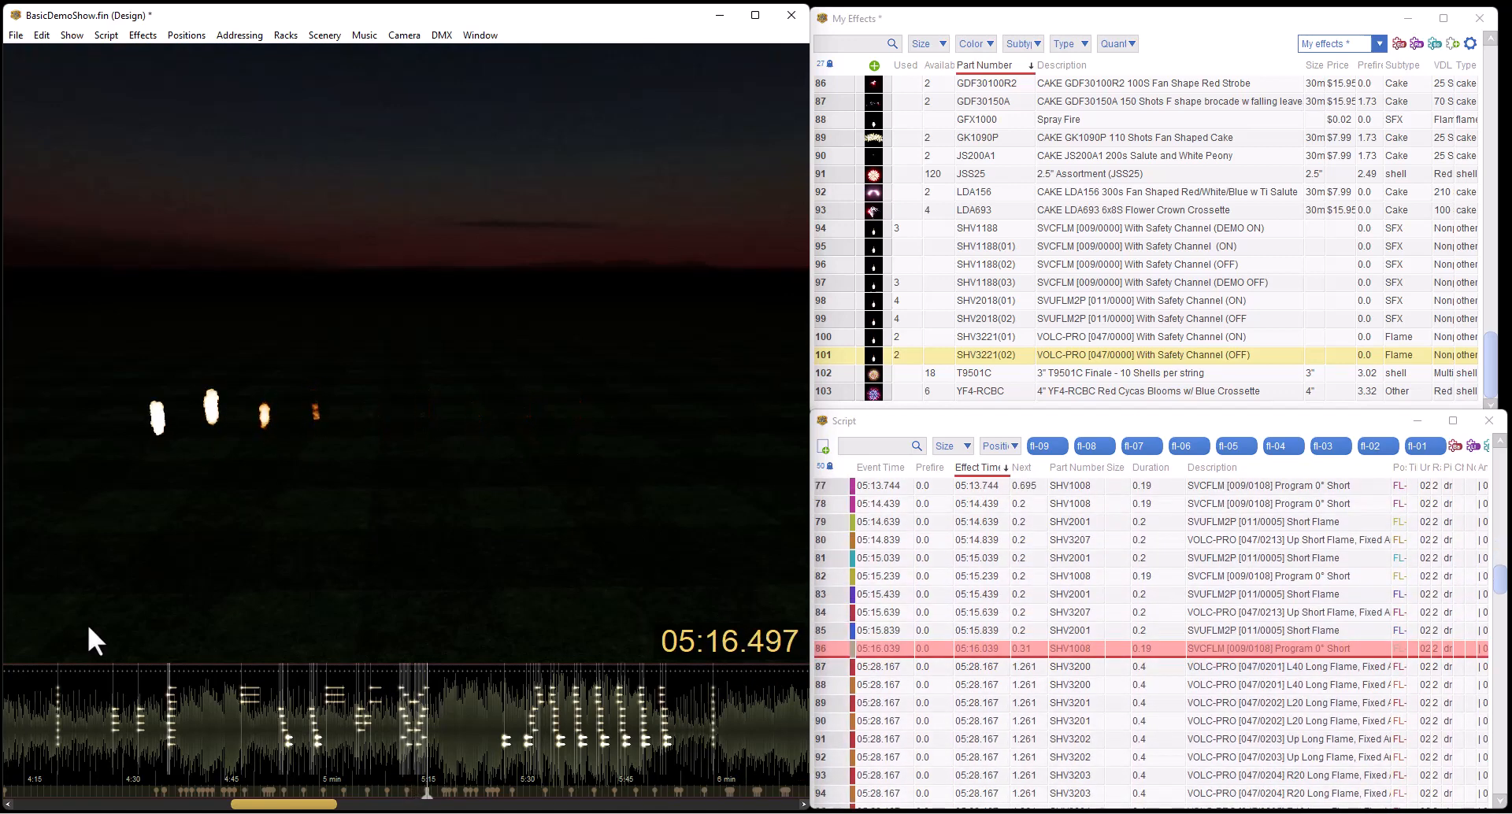
left_click(88, 624)
scroll(427, 741, "up", 1)
scroll(426, 741, "up", 4)
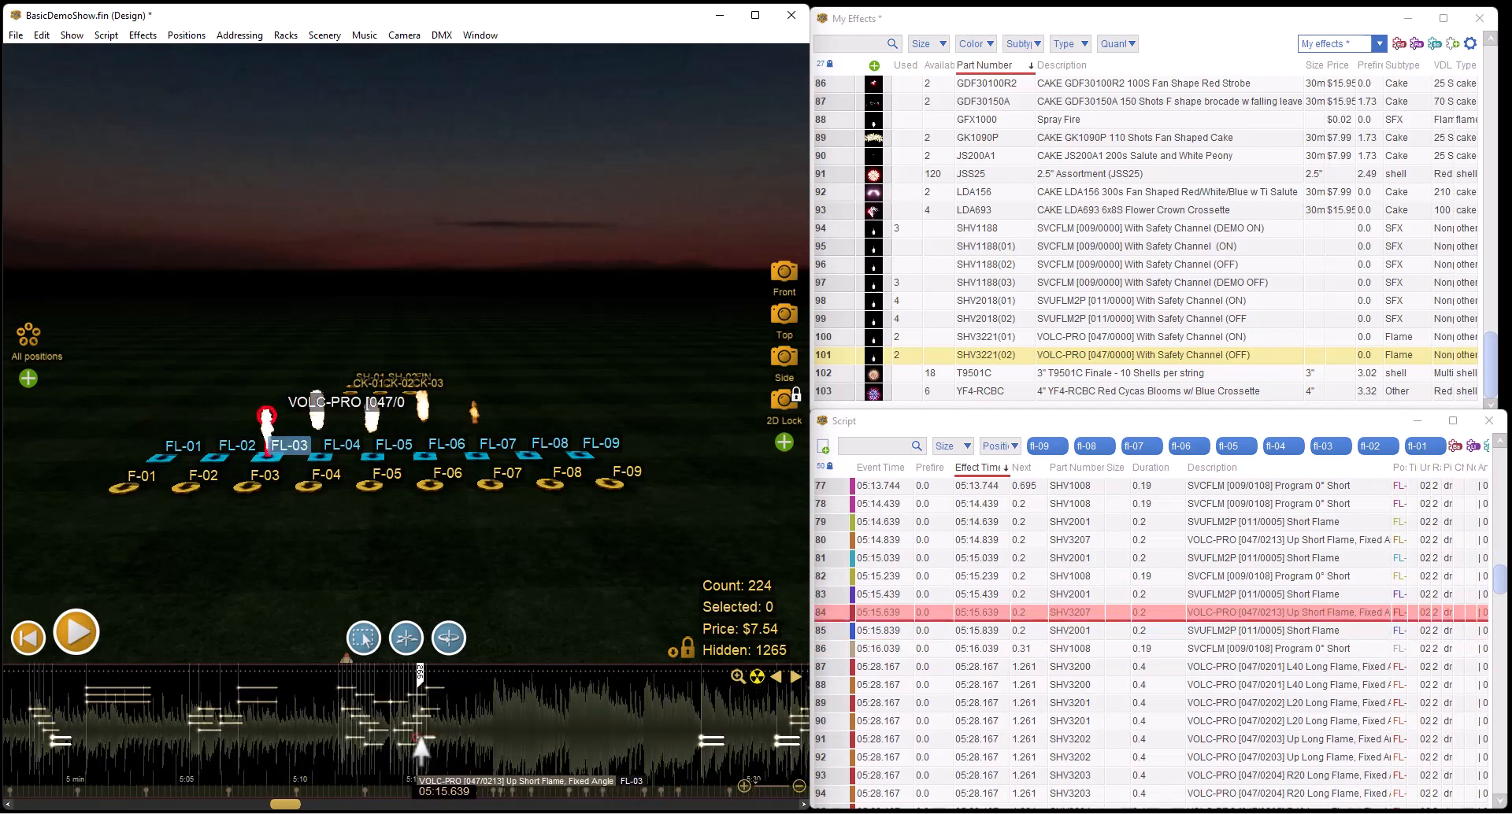
left_click(366, 706)
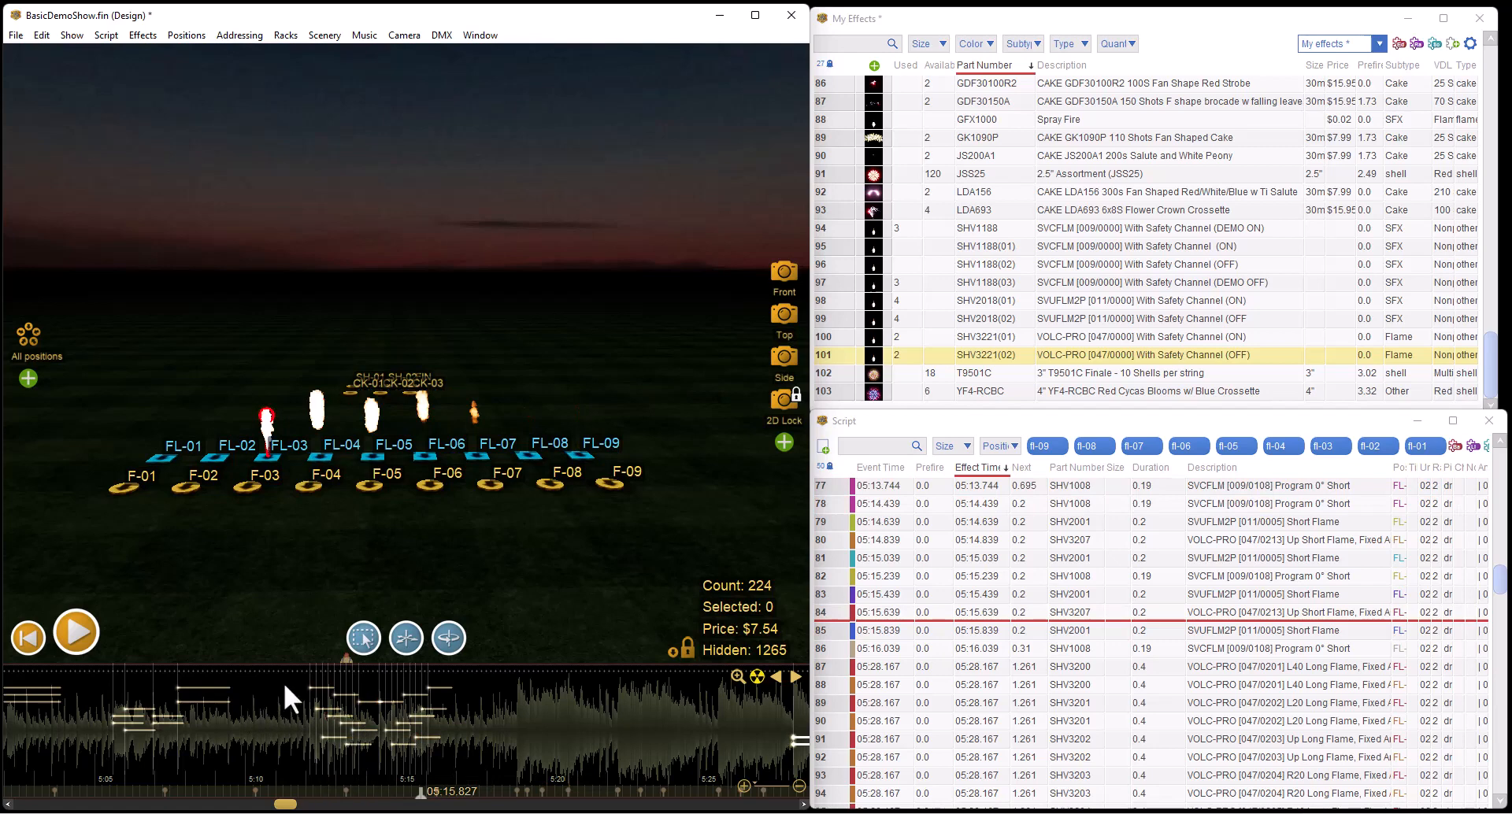
left_click_drag(286, 683, 368, 712)
right_click(347, 736)
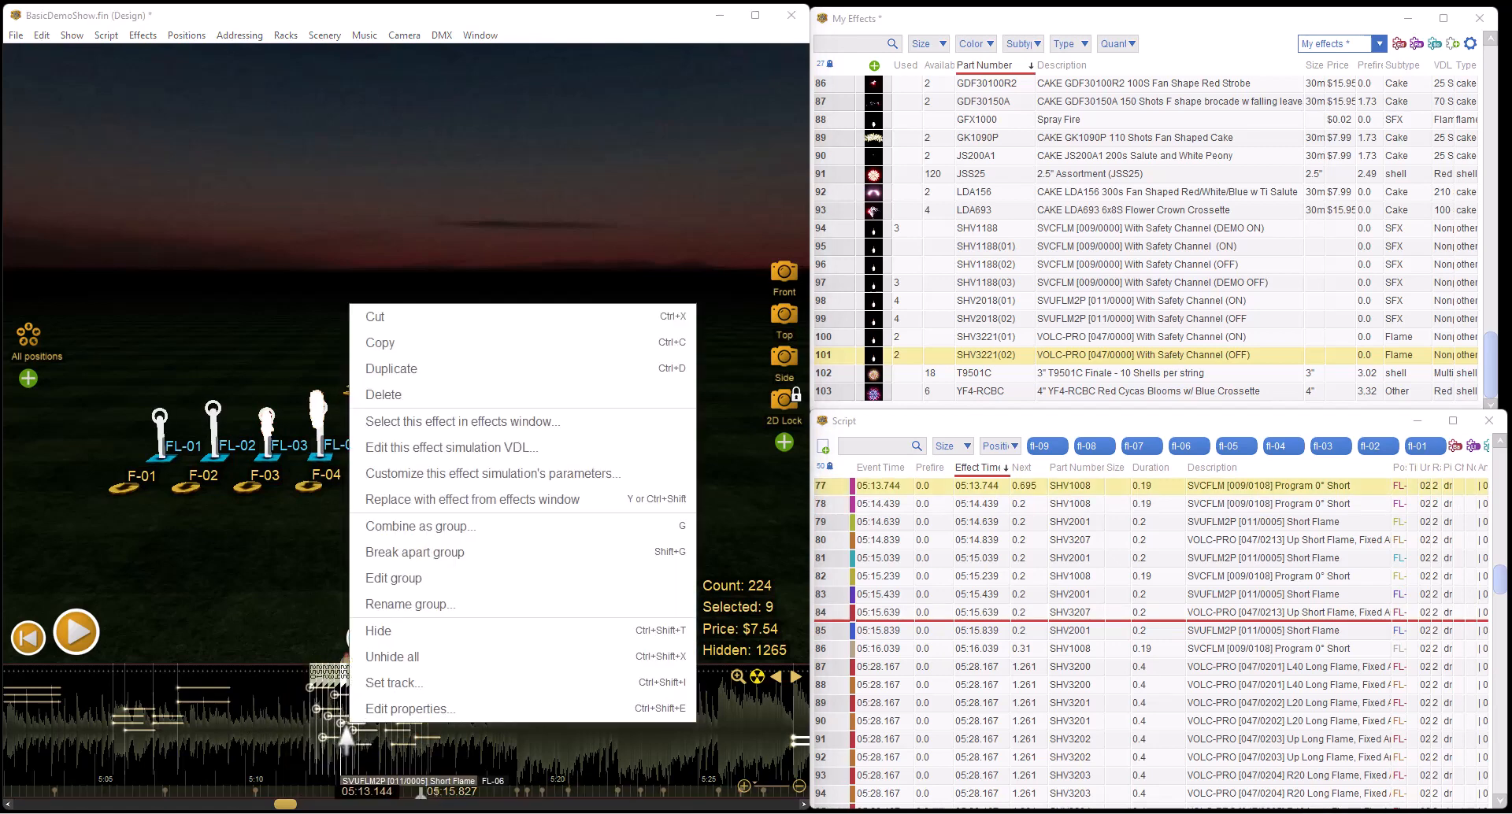
left_click(395, 685)
type("Ch")
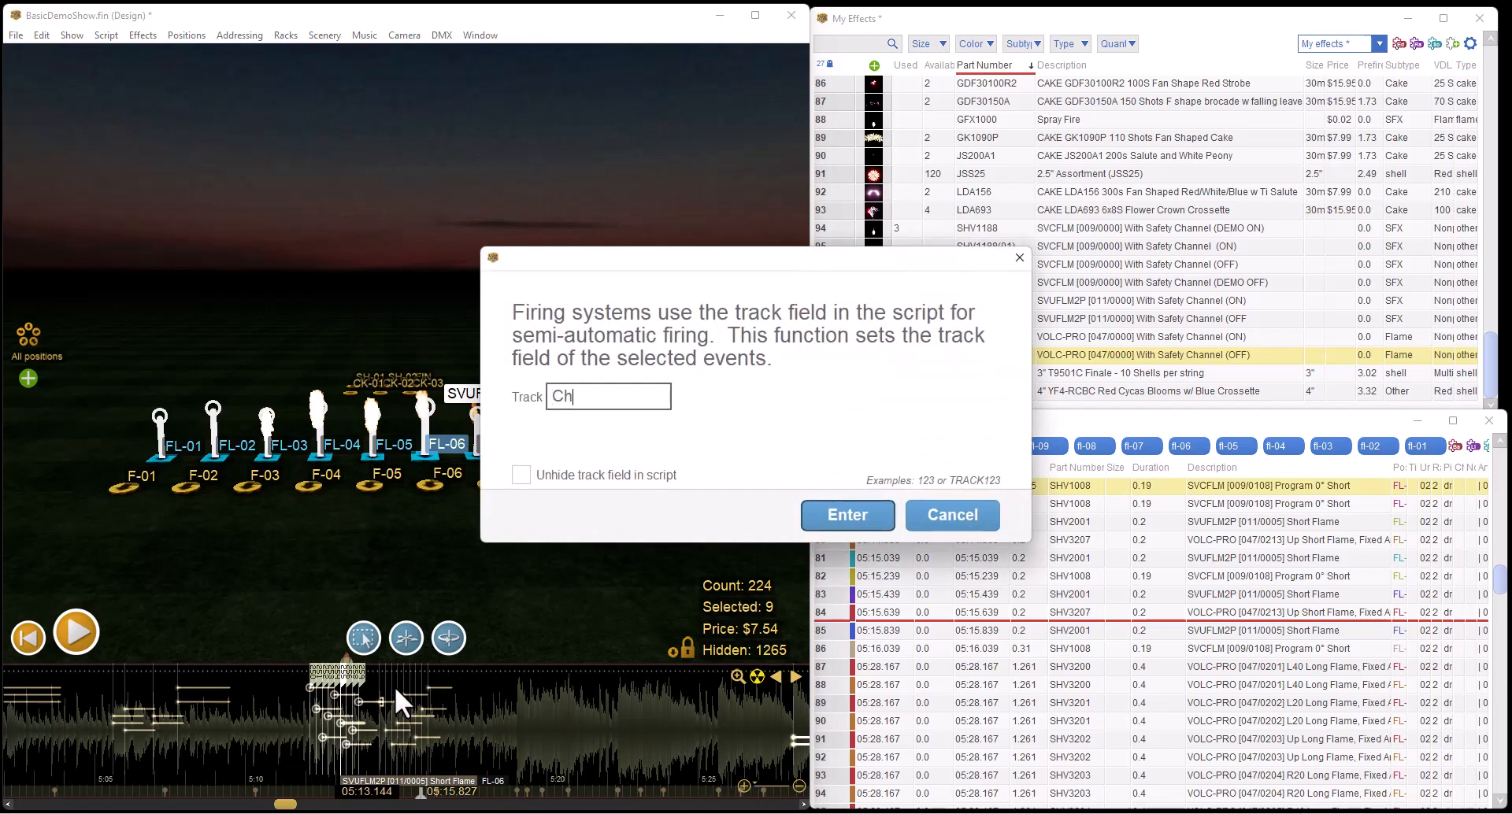
type("aseLR")
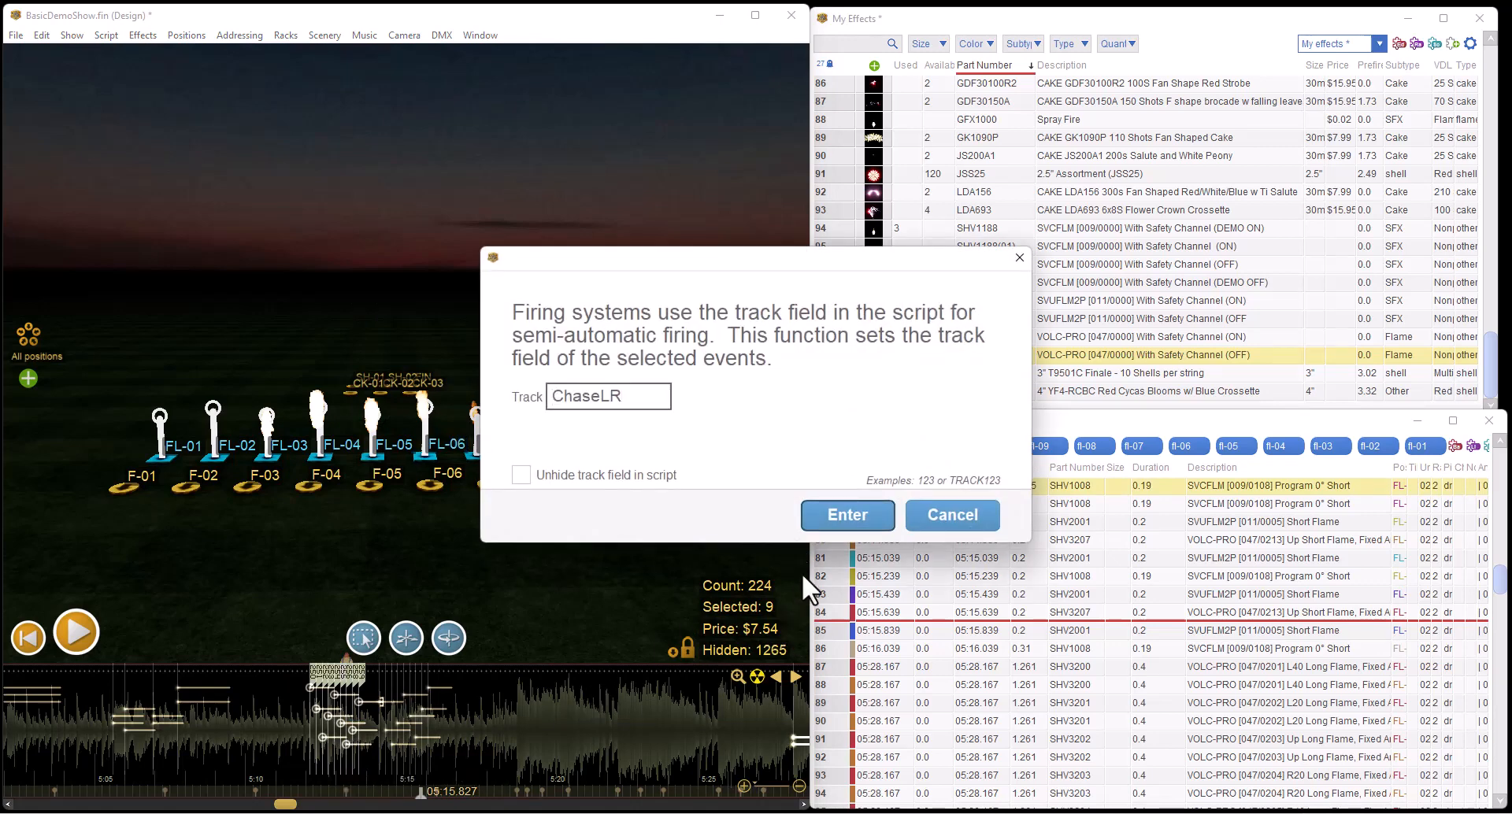
left_click(840, 516)
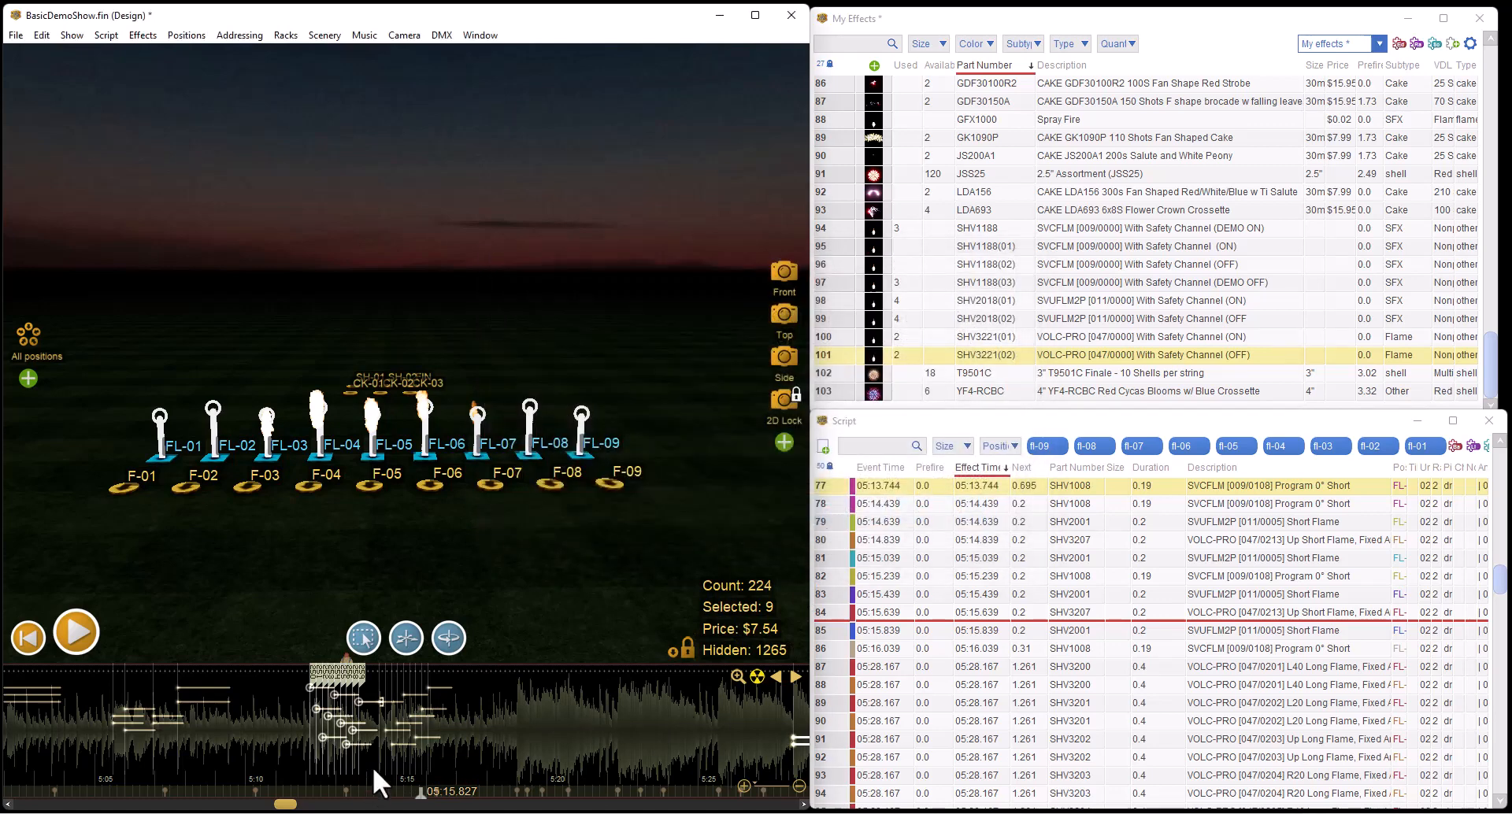
Assign the track ChaseRL to the nine chase events from 05:14.439 to 05:16.039
left_click_drag(375, 763, 470, 719)
right_click(409, 721)
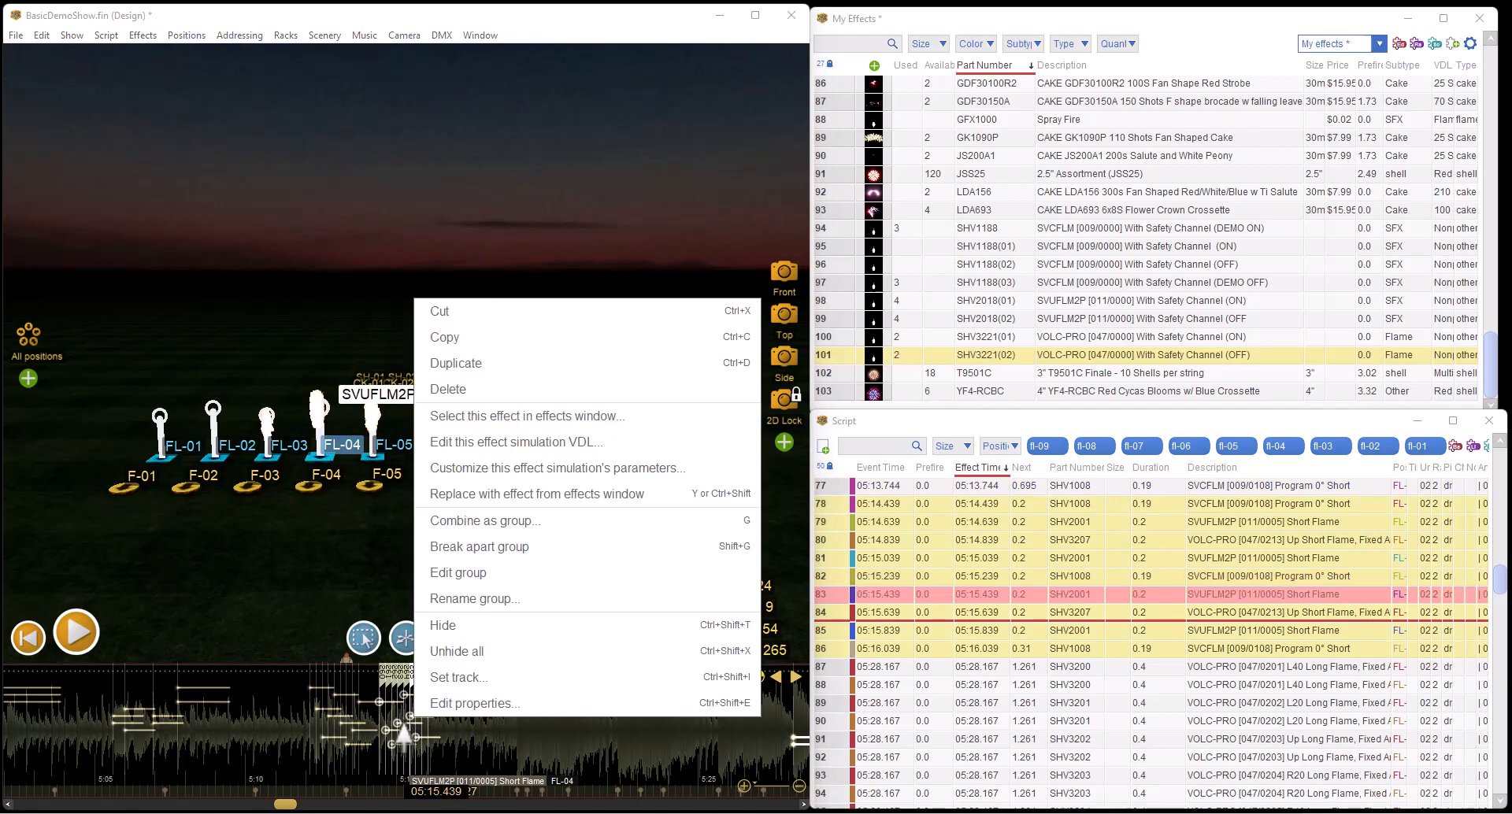
left_click(452, 682)
type("C")
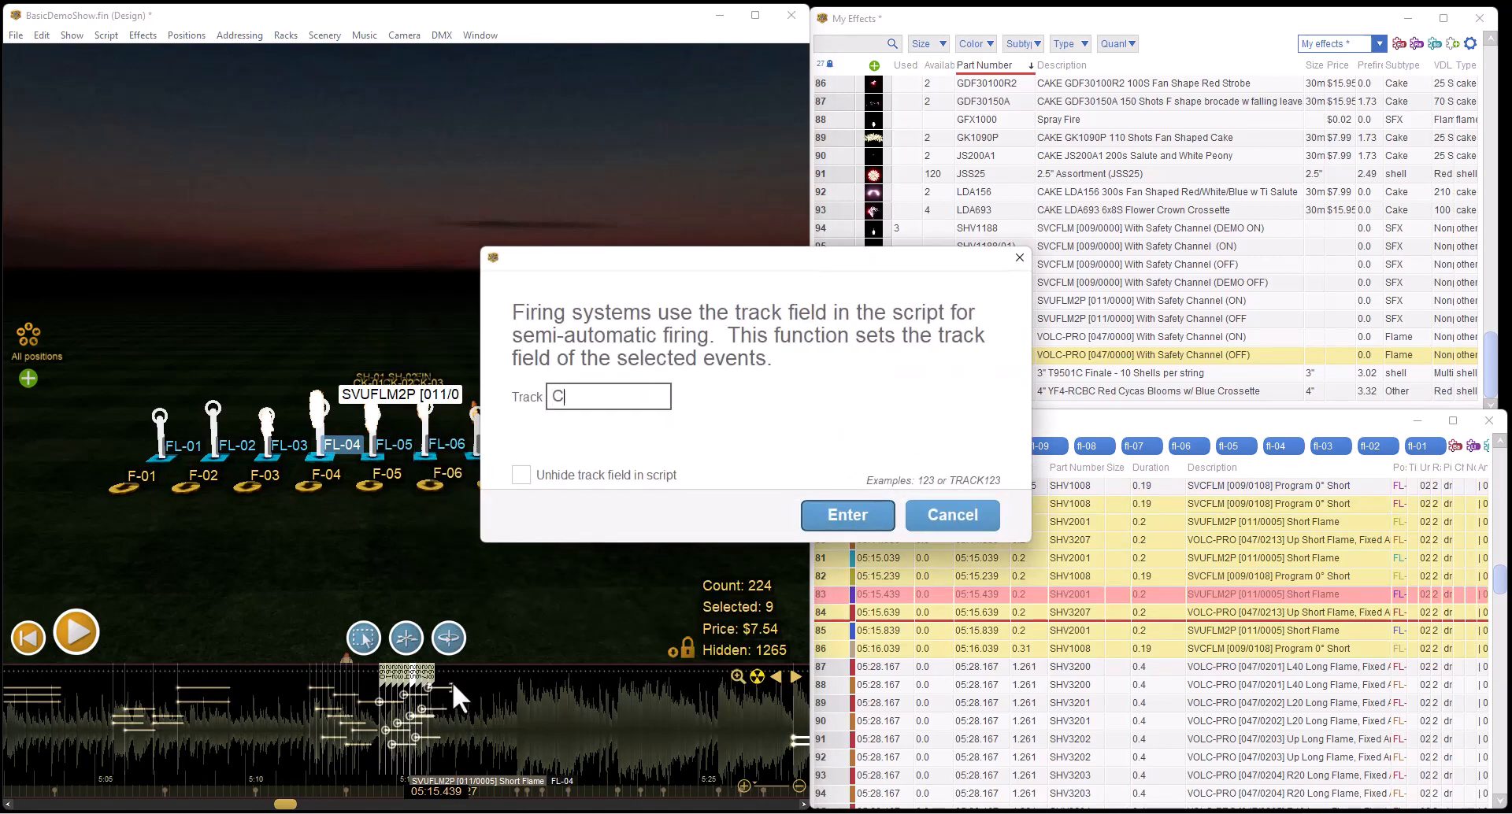
type("haseRL")
left_click(847, 515)
Assign the track SafetyOff to the nine safety channel OFF events at 05:59.864
scroll(564, 697, "down", 5)
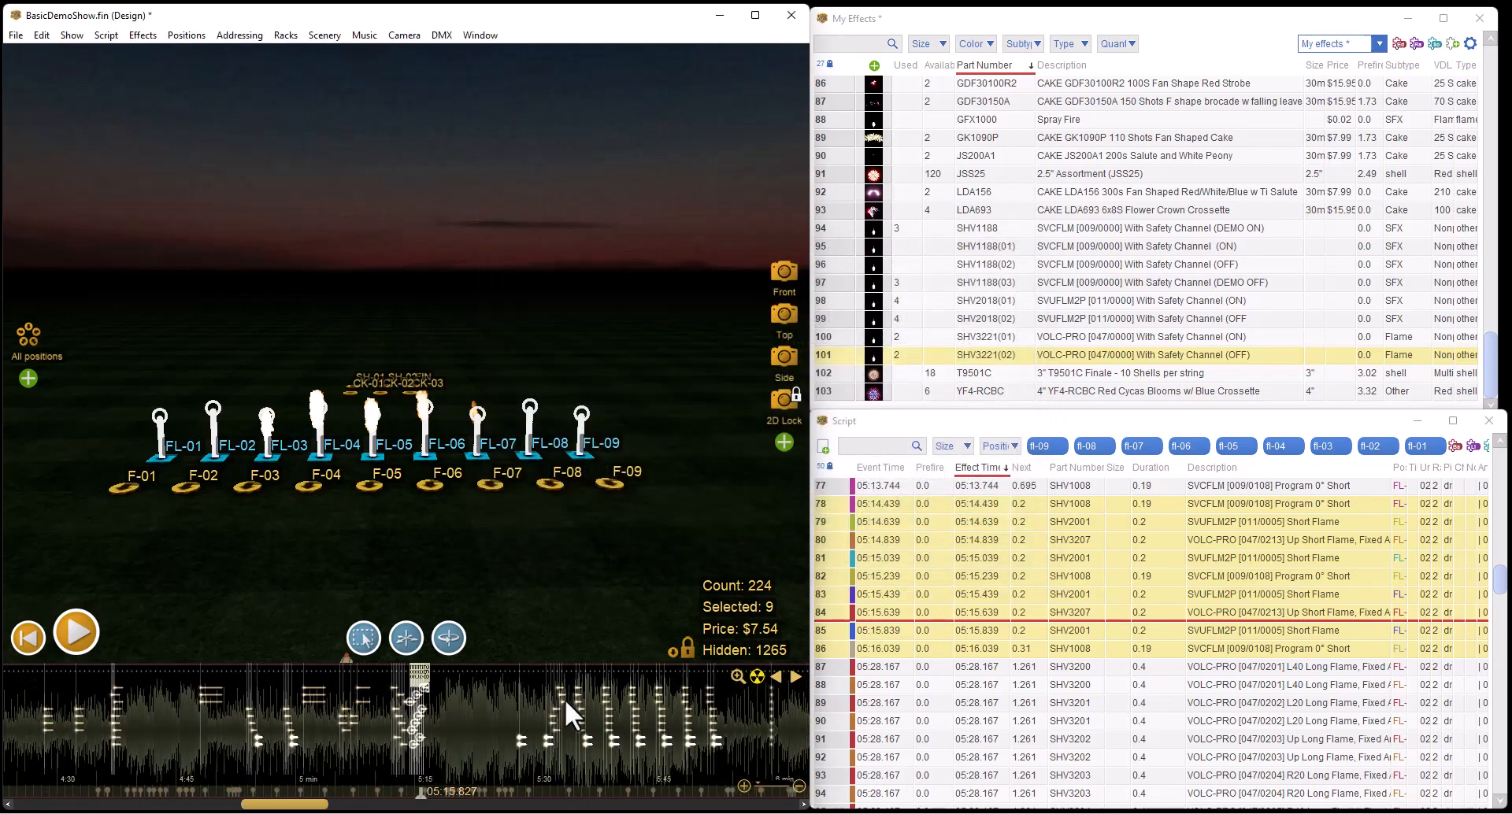
scroll(564, 701, "down", 3)
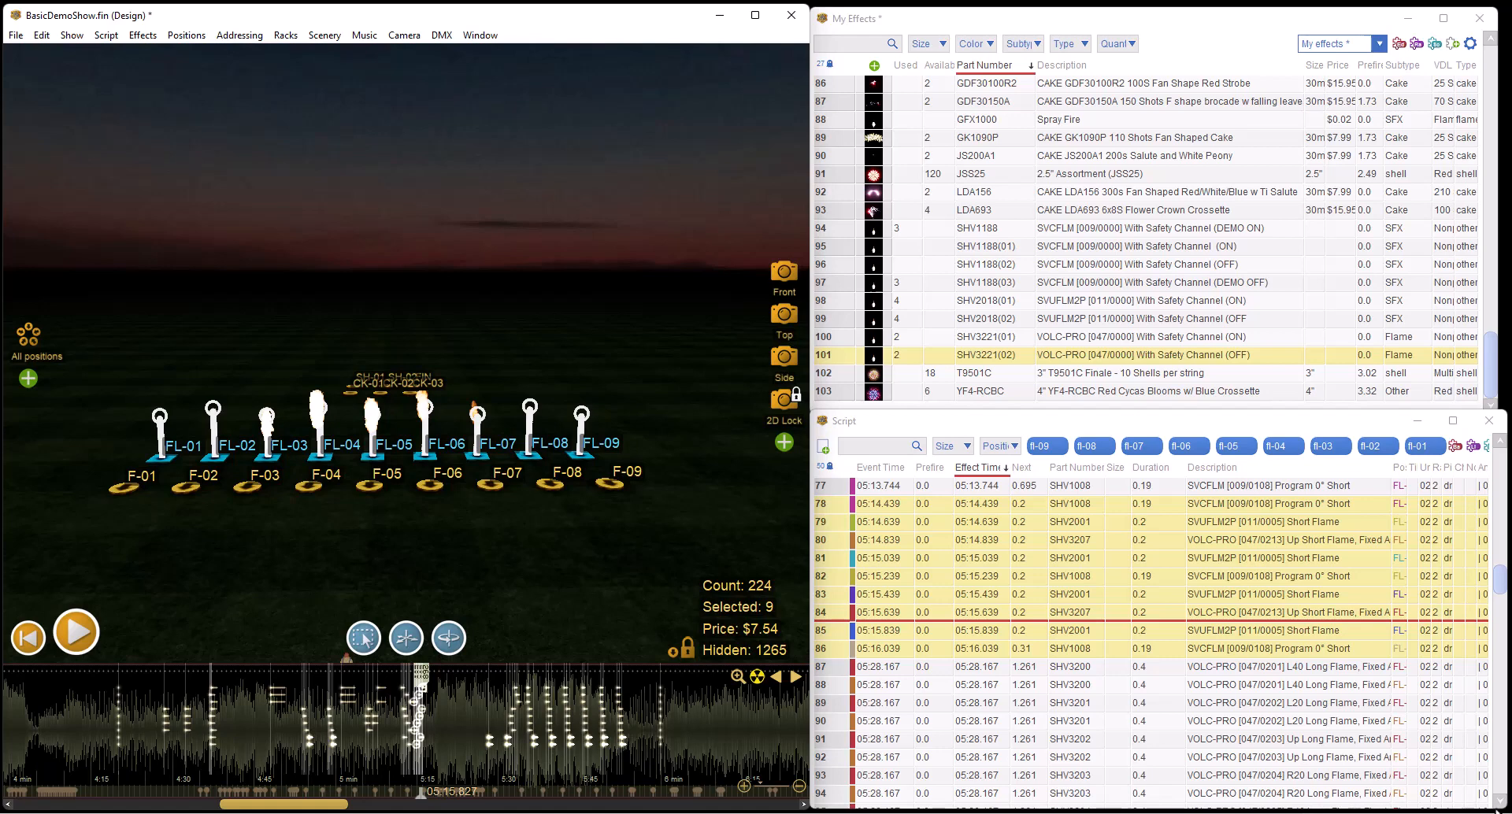
left_click(660, 730)
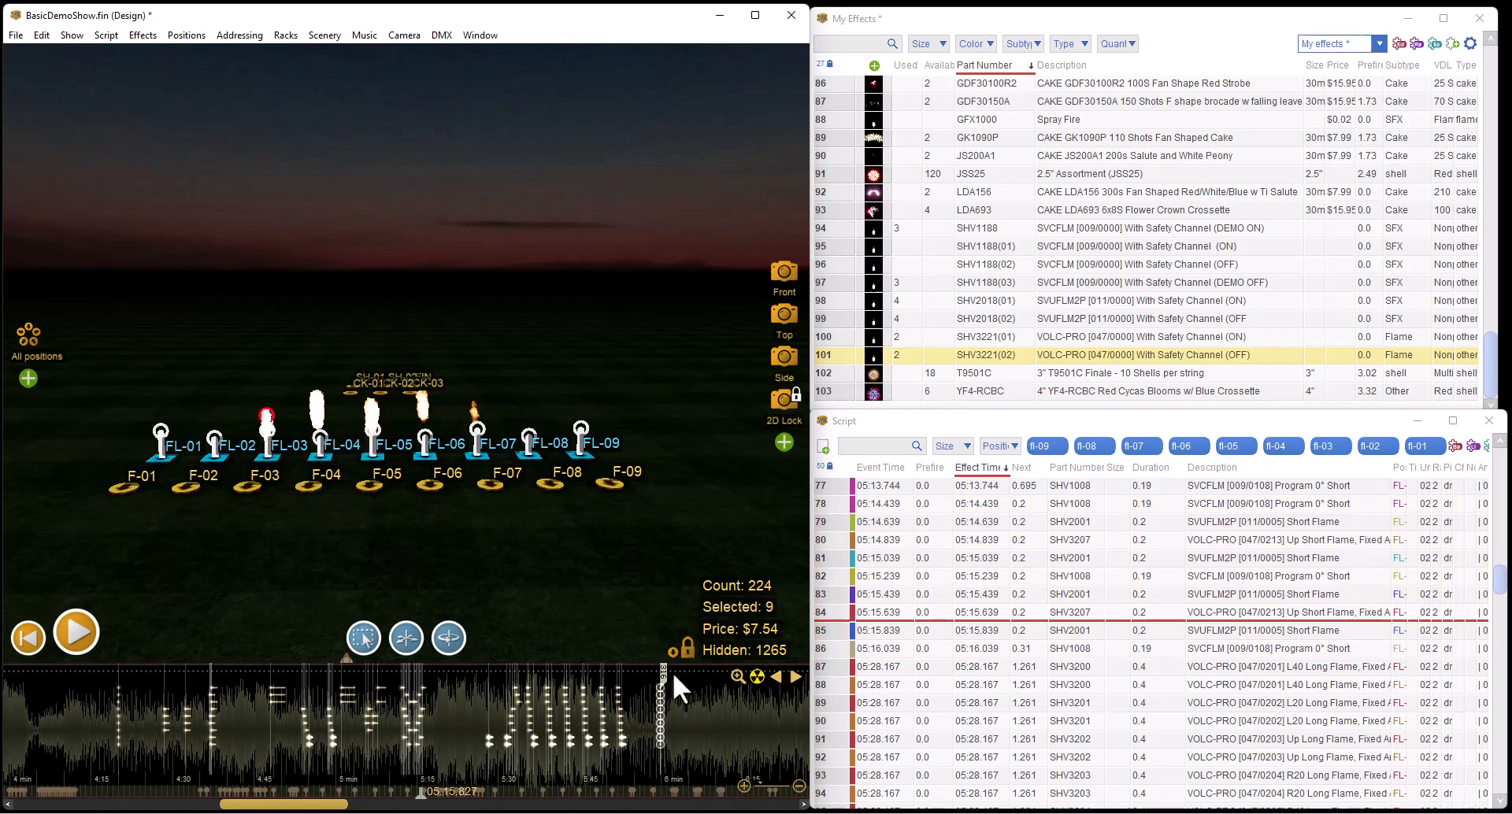
right_click(660, 689)
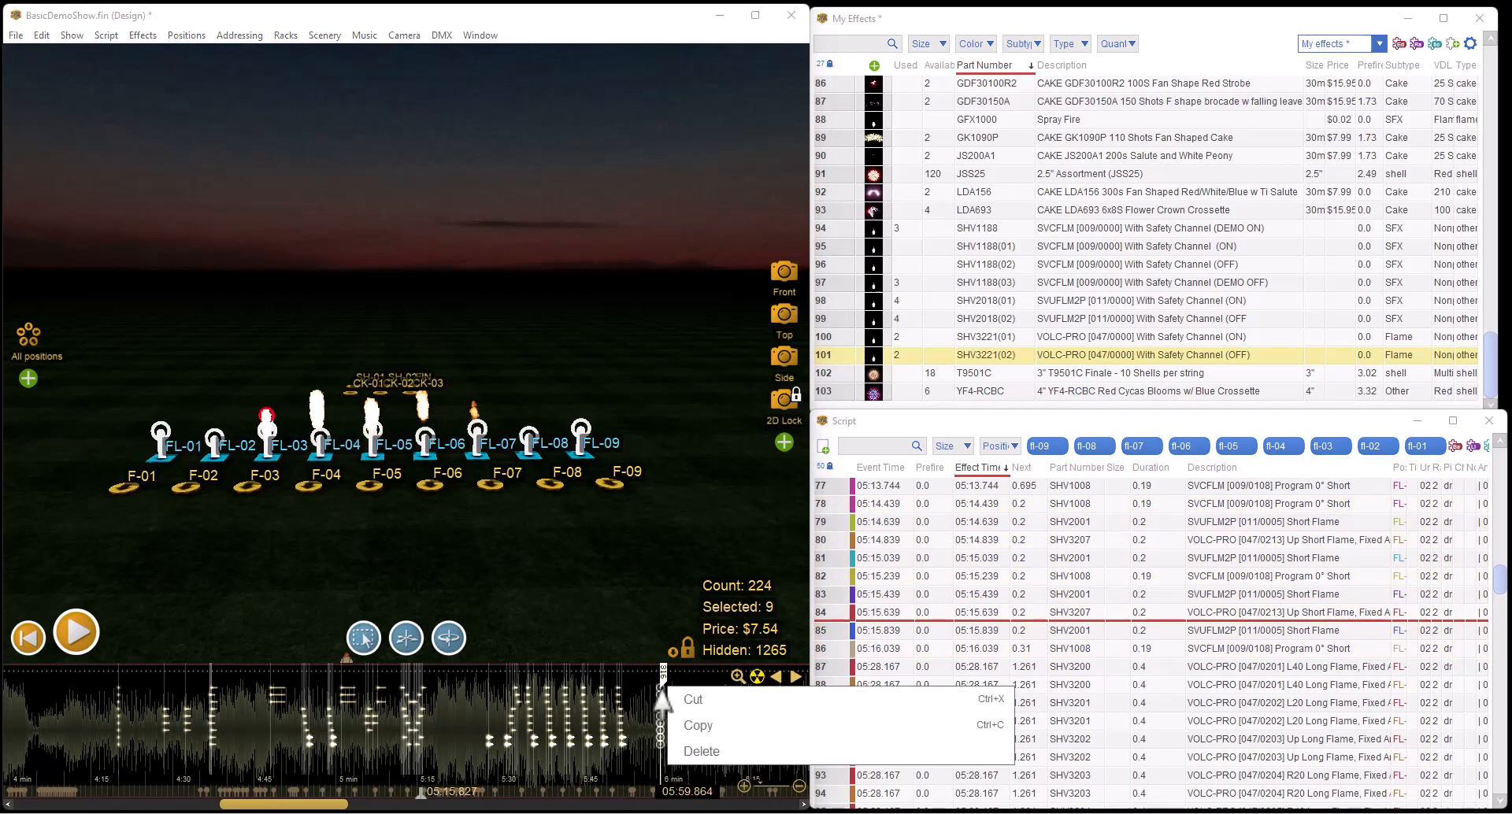
left_click(637, 688)
left_click(624, 592)
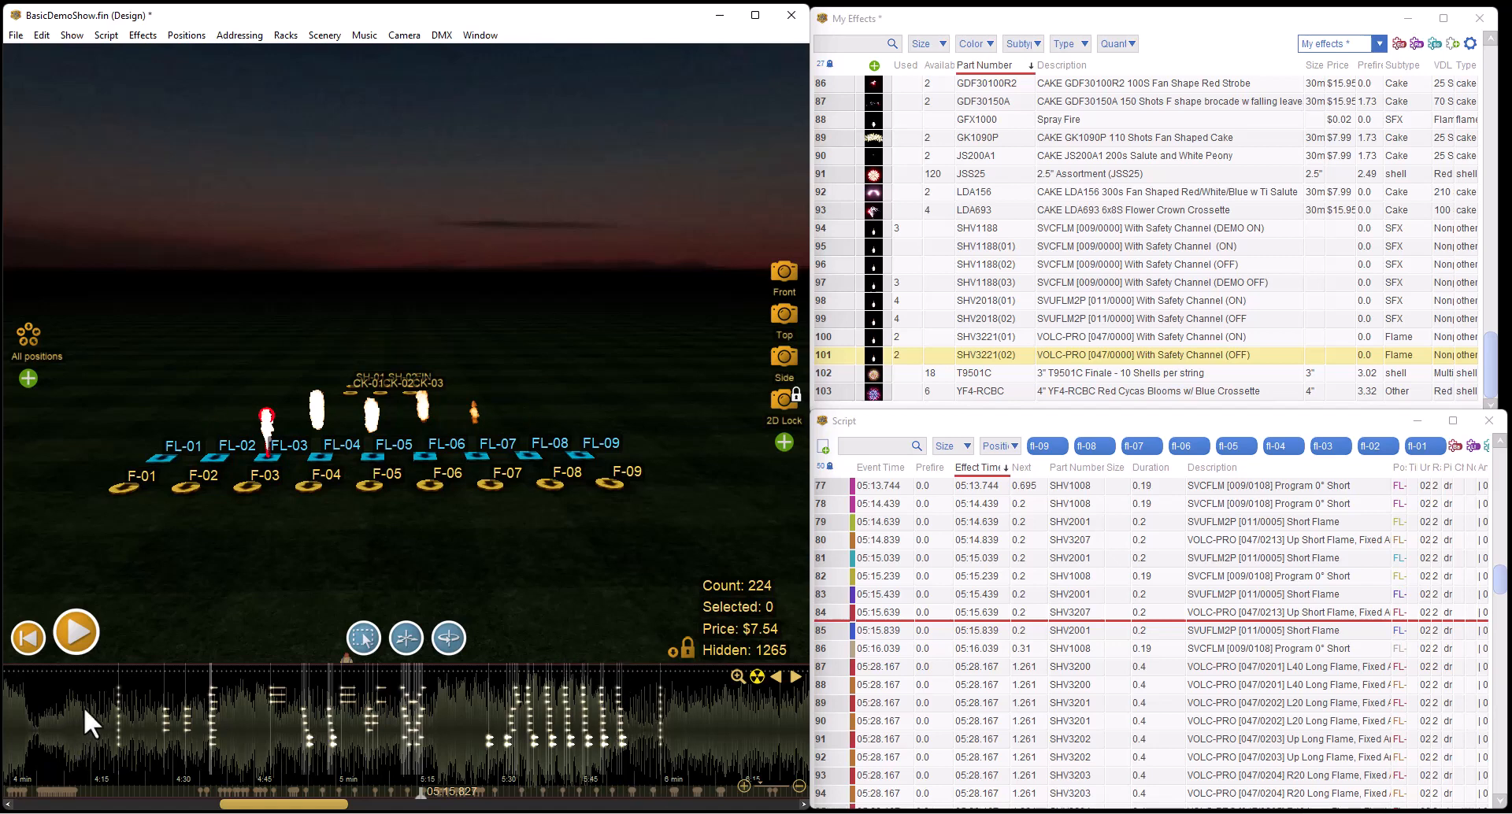
left_click_drag(644, 677, 694, 766)
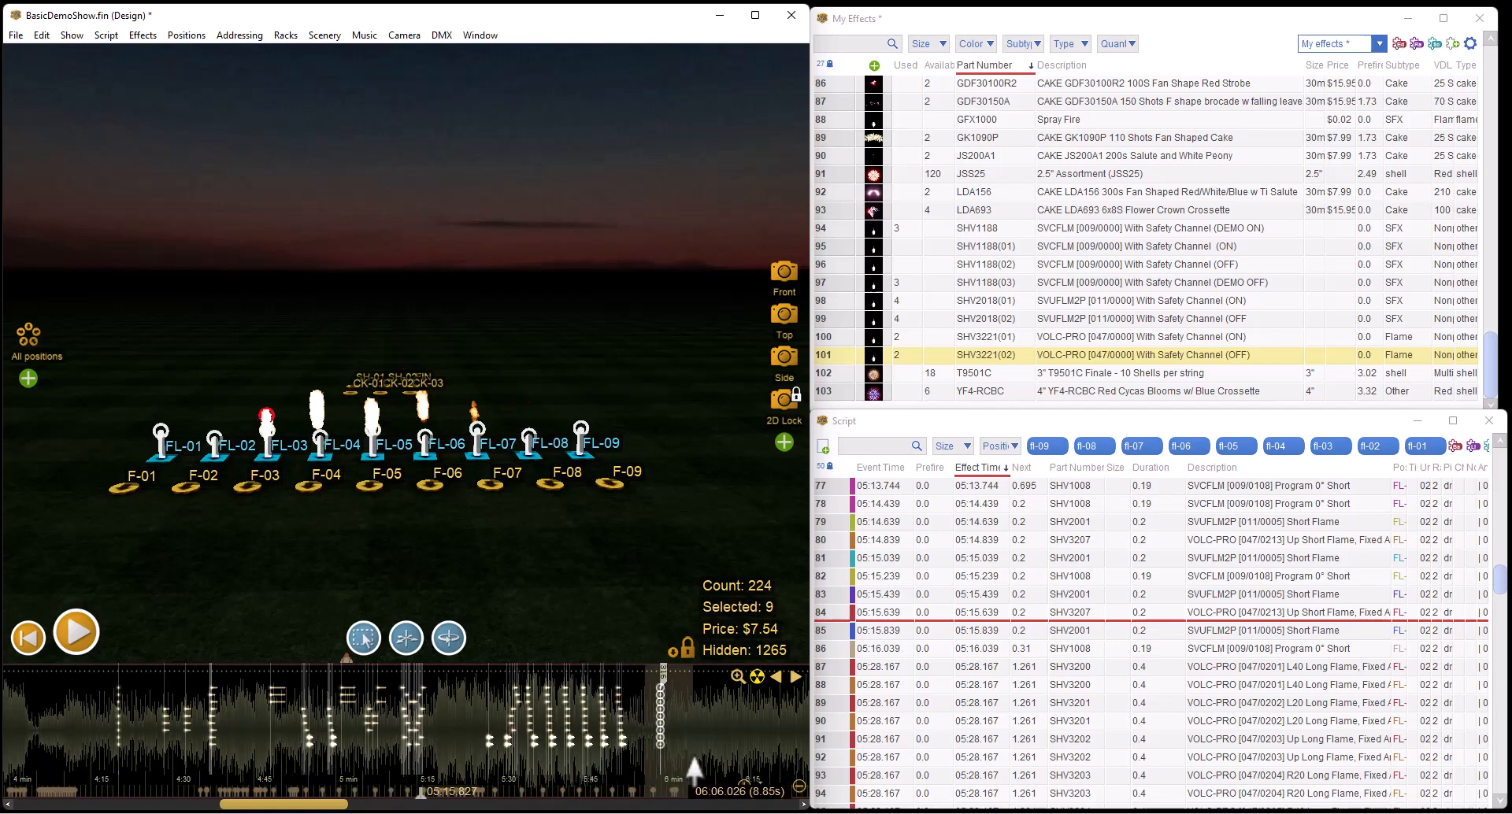
right_click(660, 731)
left_click(709, 693)
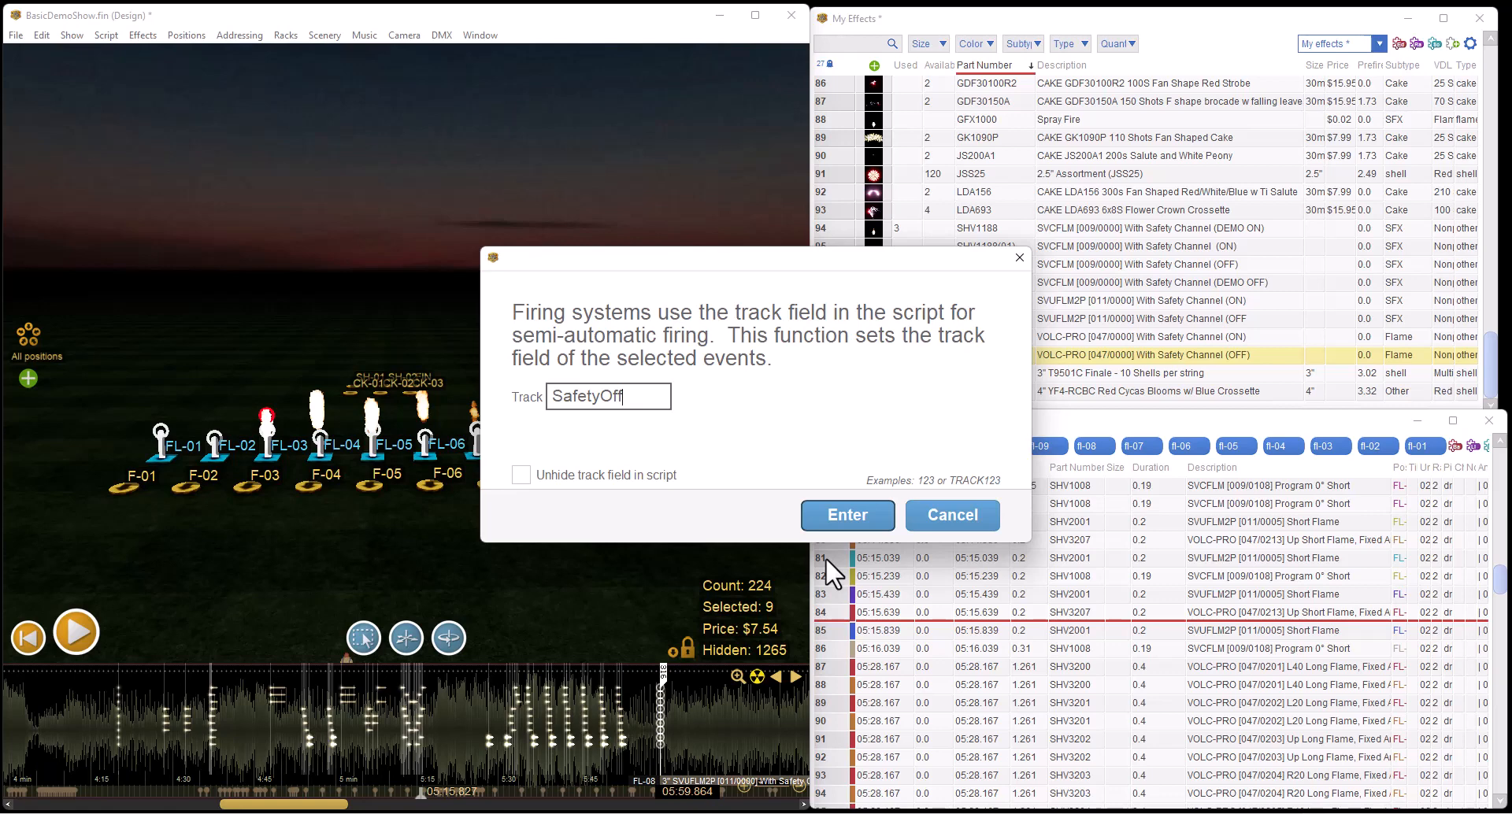
left_click(847, 515)
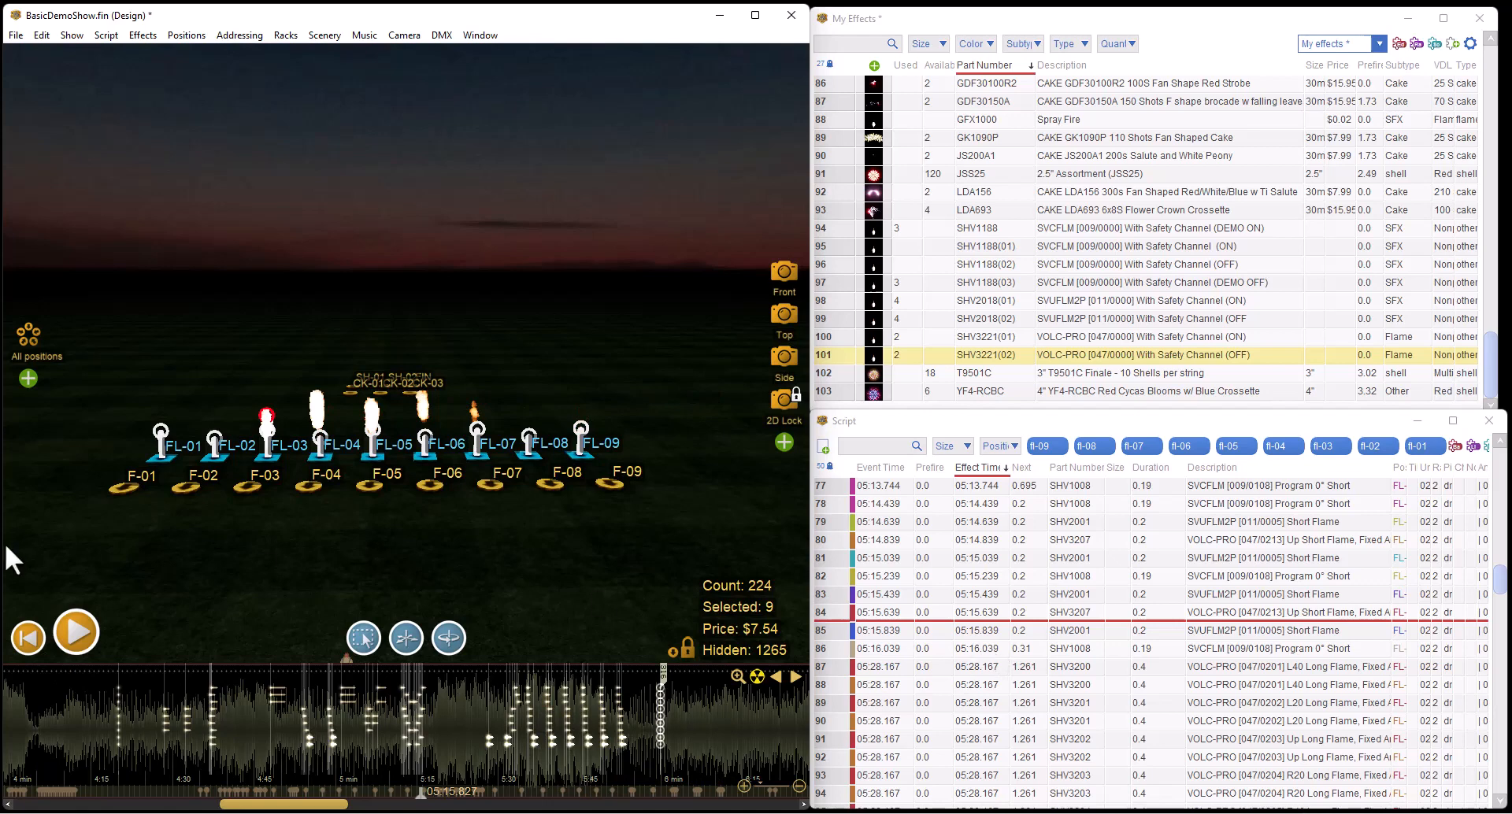
Try to export the show's script
left_click(15, 35)
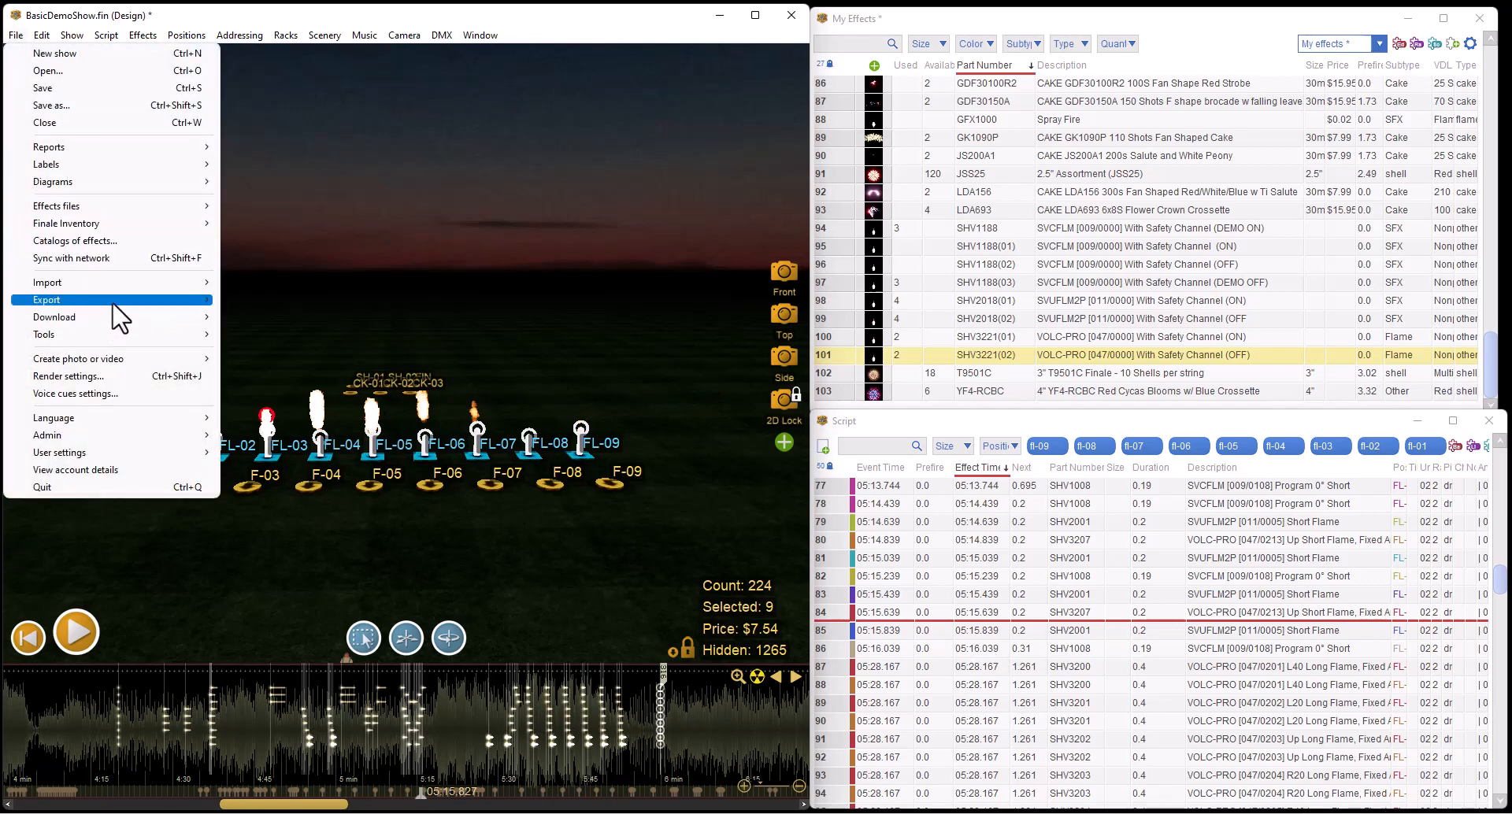
mouse_move(116, 303)
left_click(248, 302)
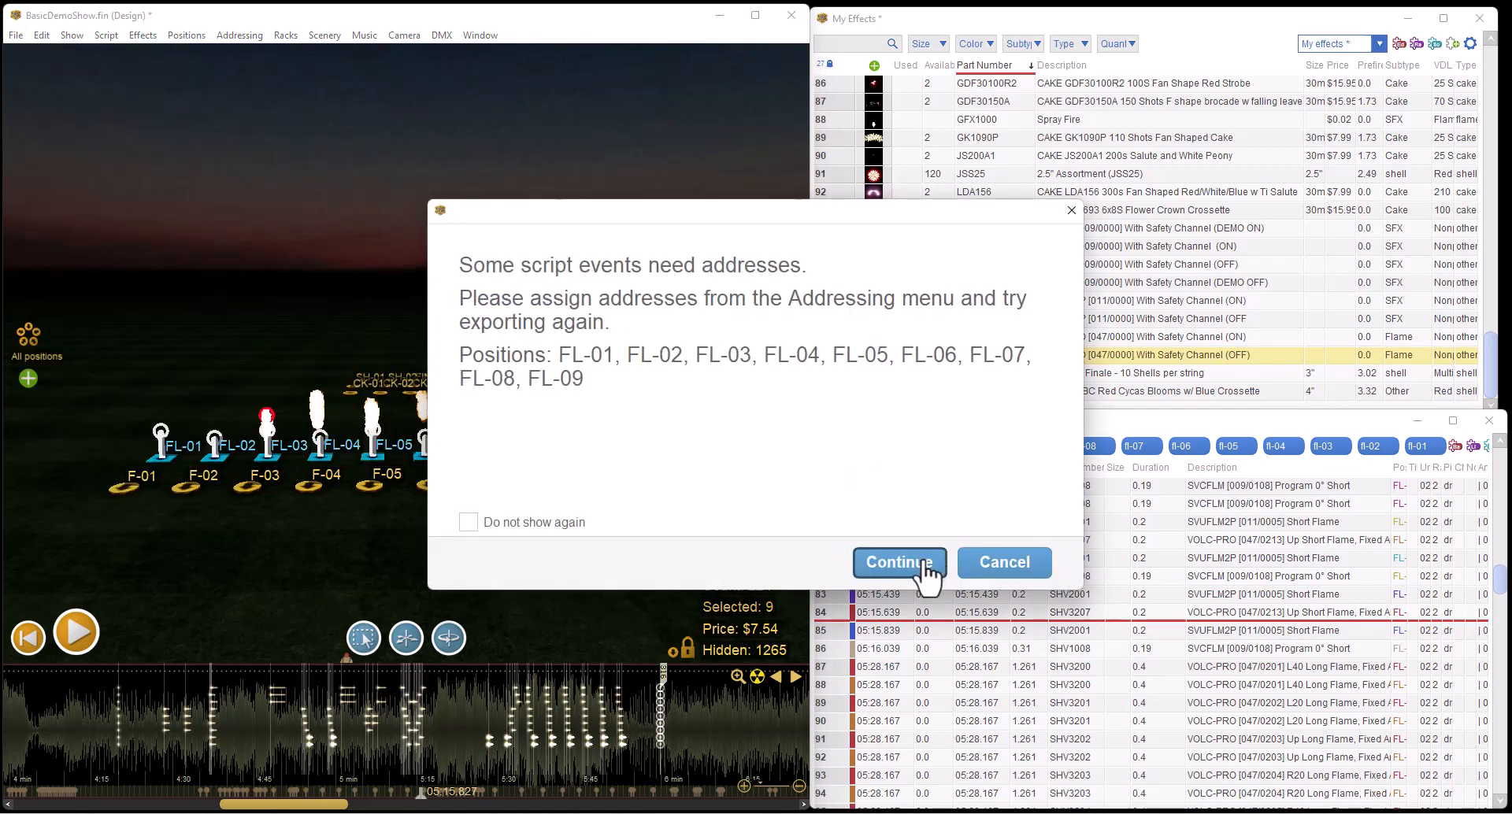
left_click(1002, 562)
Address the show for the Starfire firing system with Starfire FM modules, restricting each module to a single position
left_click(232, 33)
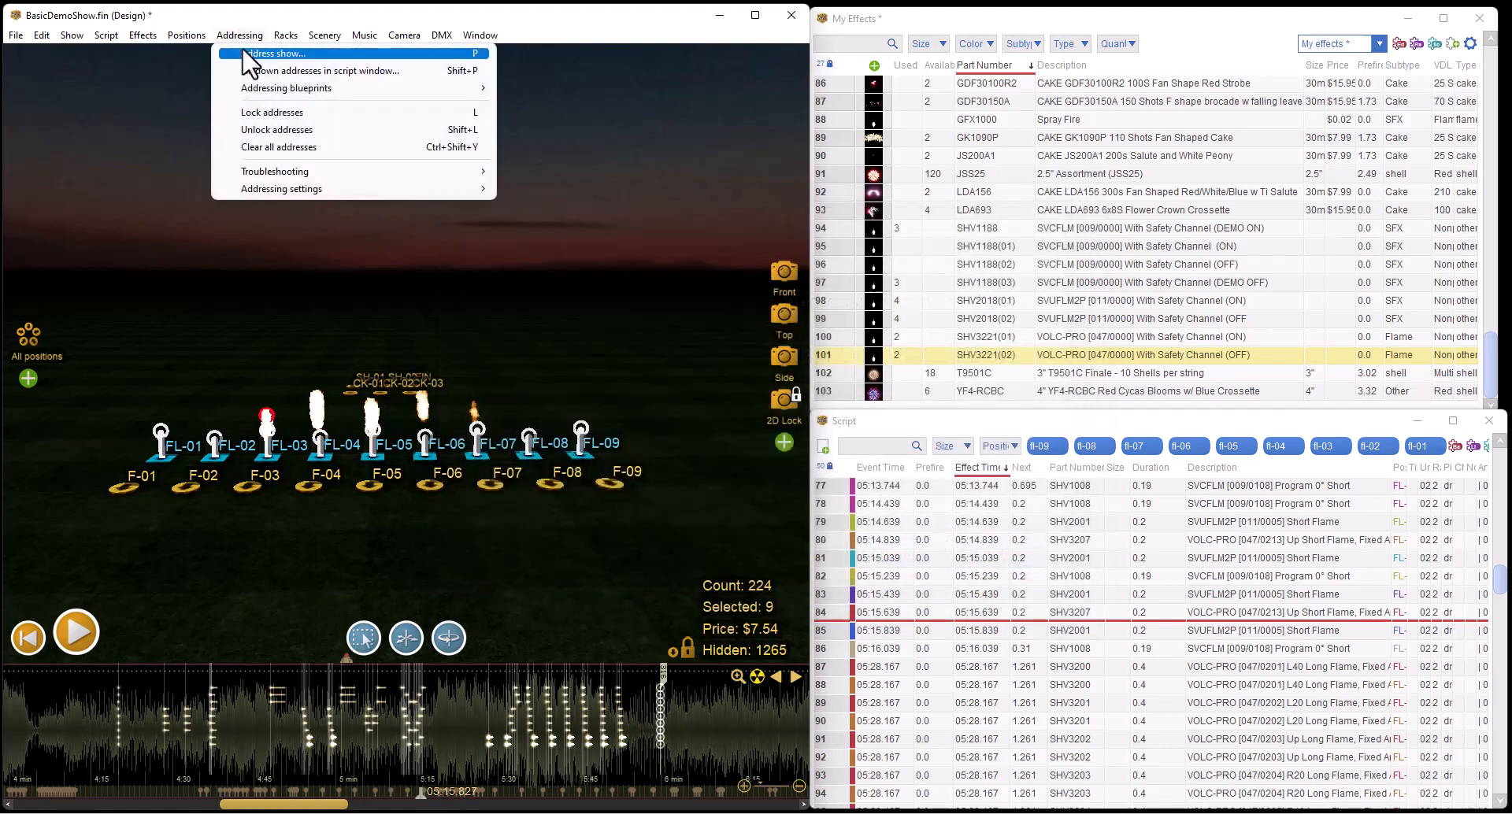
left_click(244, 53)
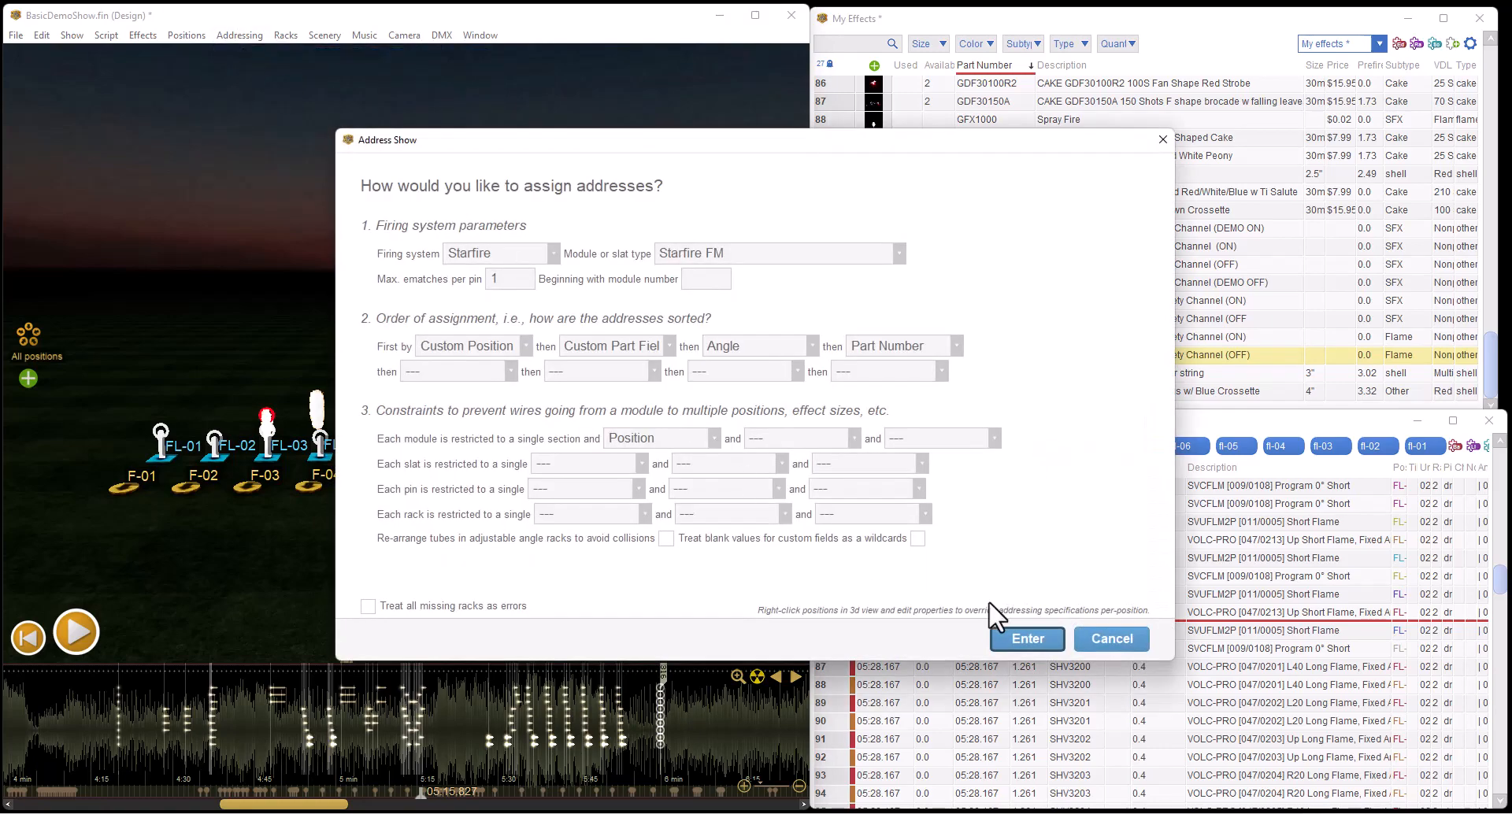
left_click(1051, 649)
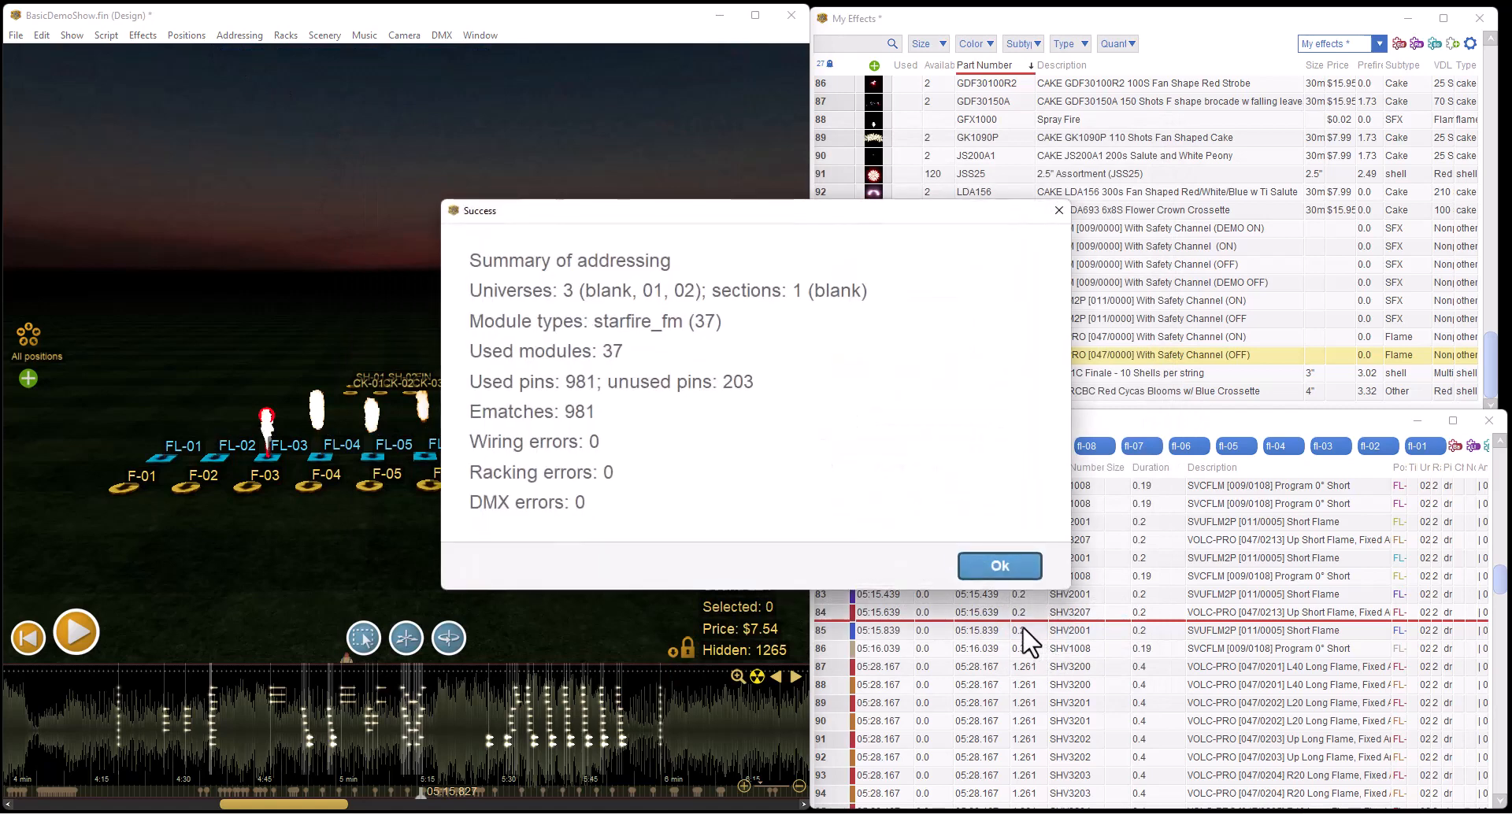
left_click(999, 565)
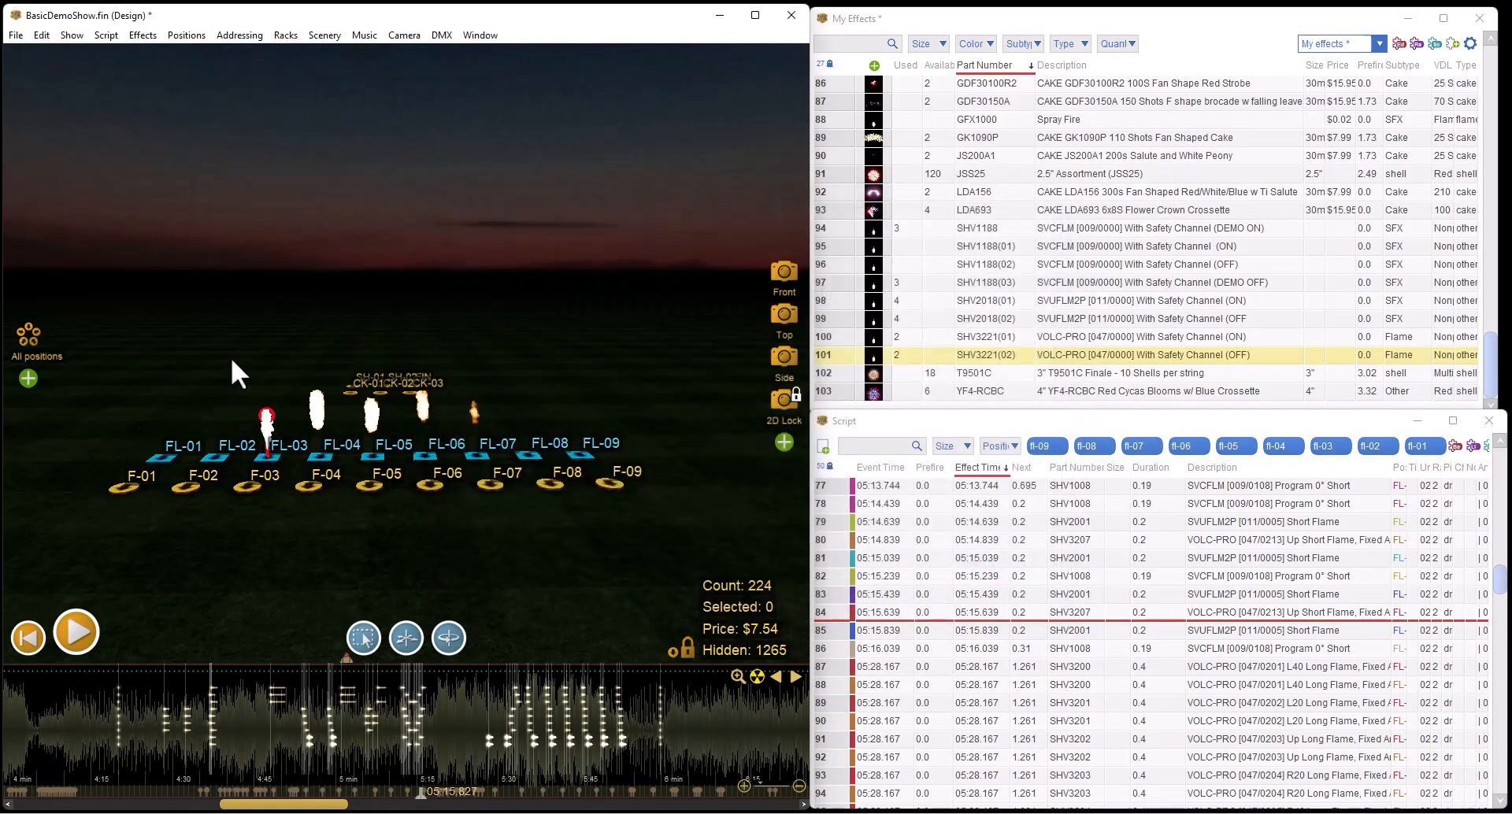
Export the firing system script files with the Standard Script type as BasicDemoShow.star in the DmxDemoVid folder
left_click(16, 35)
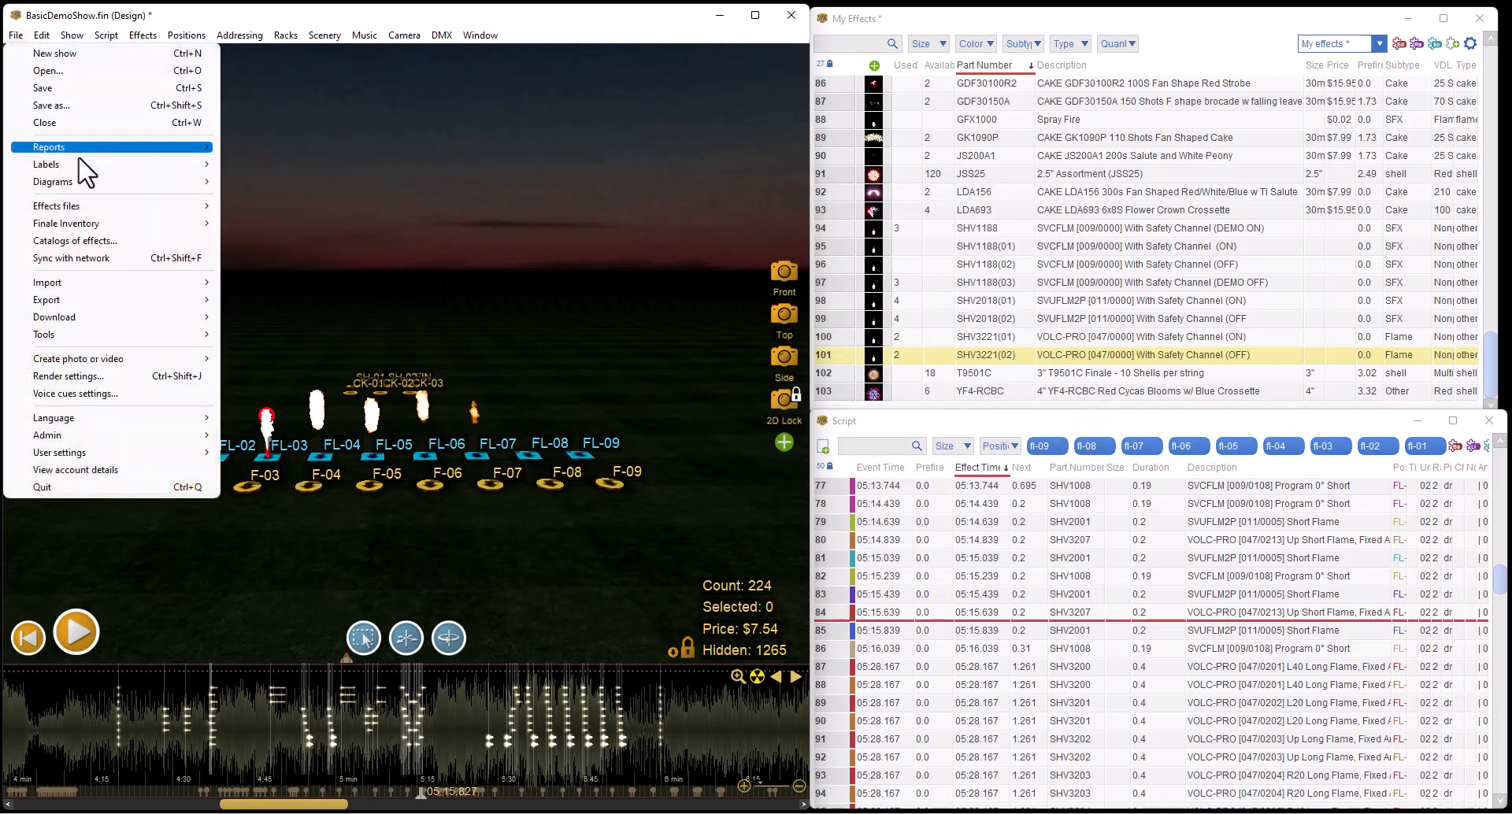
mouse_move(104, 301)
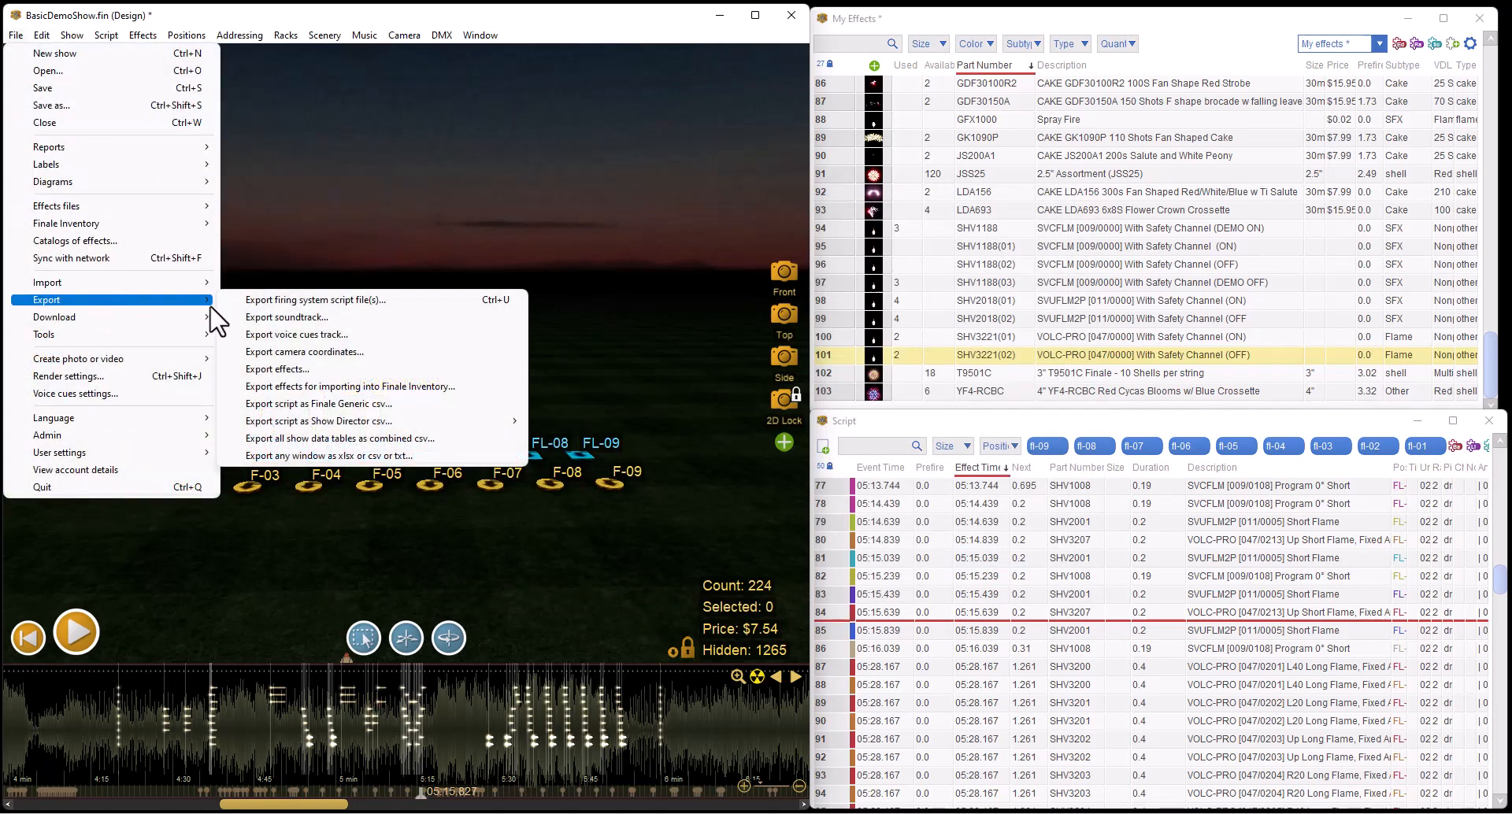
left_click(311, 301)
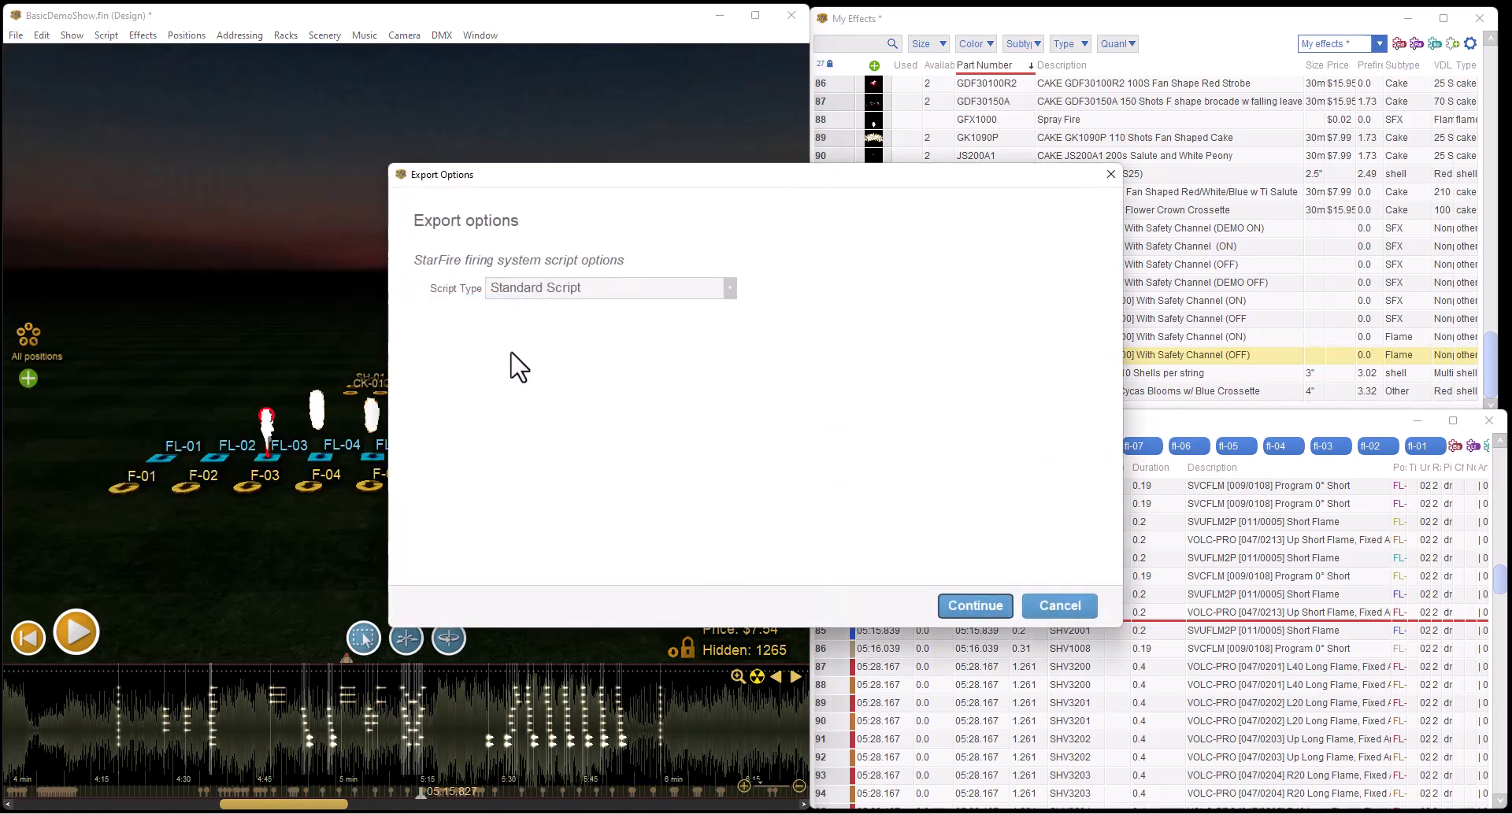
left_click(997, 610)
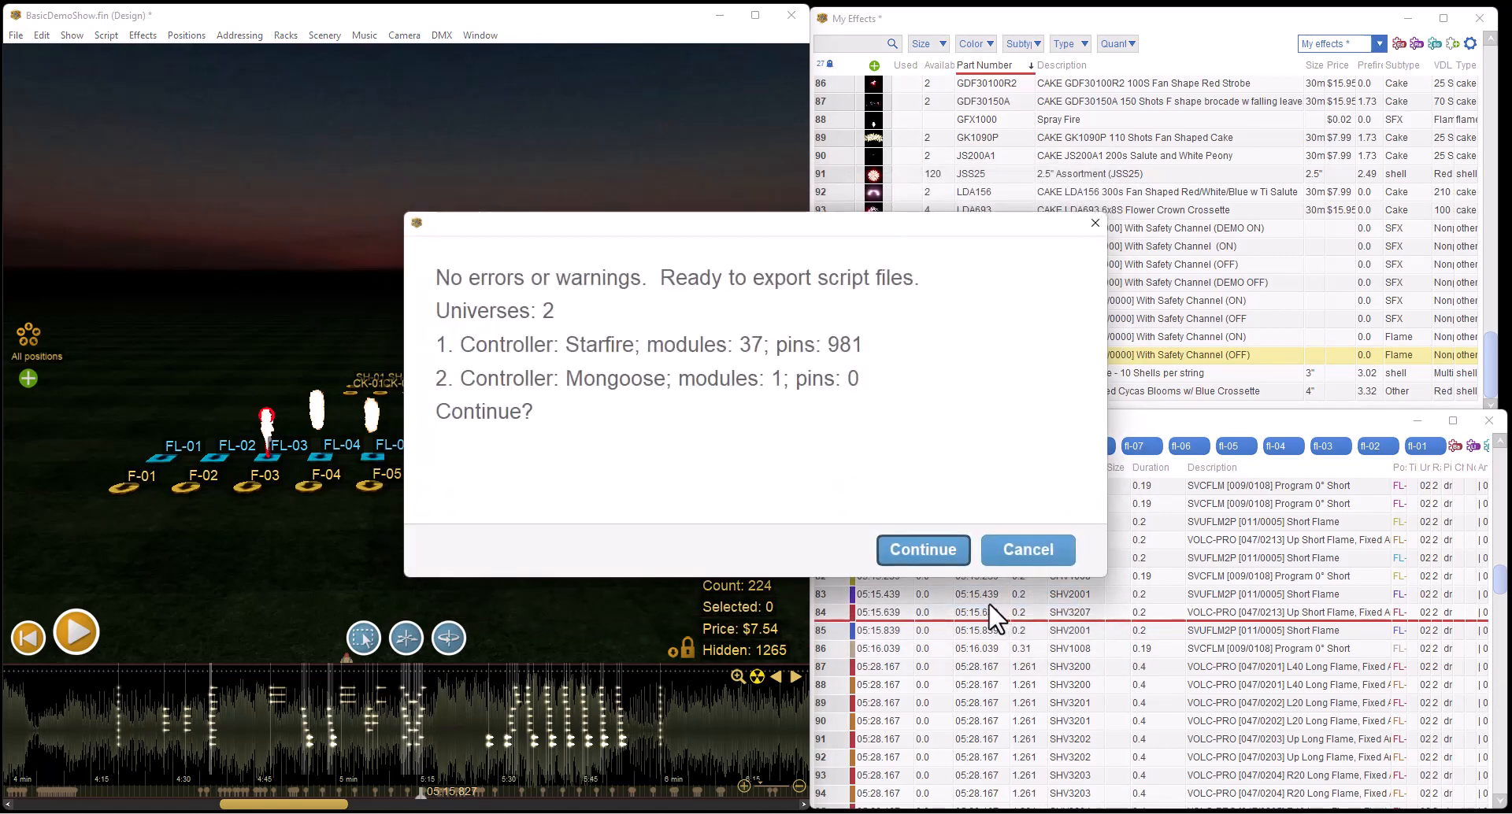
left_click(913, 550)
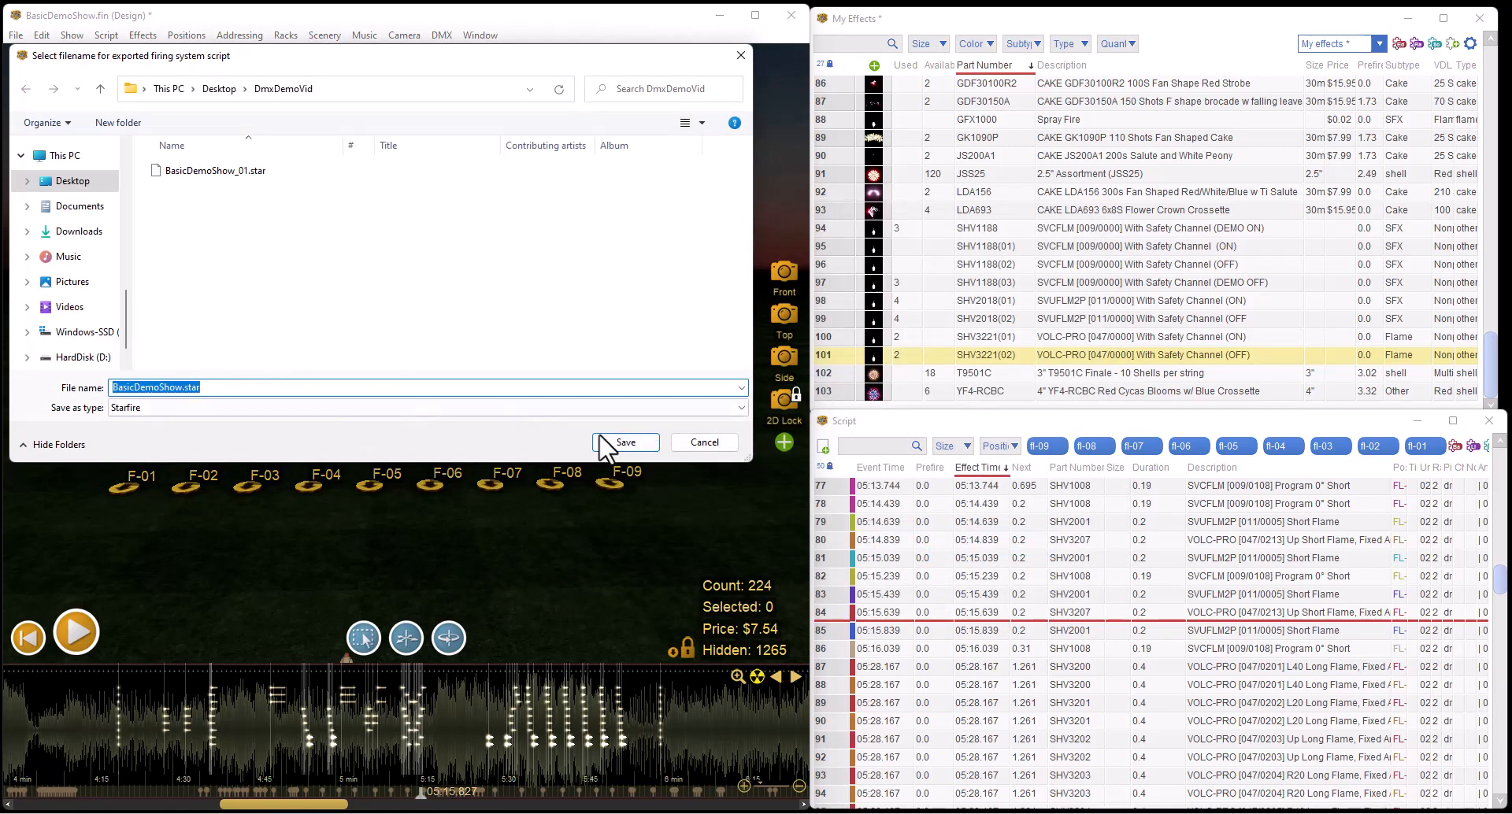
left_click(626, 442)
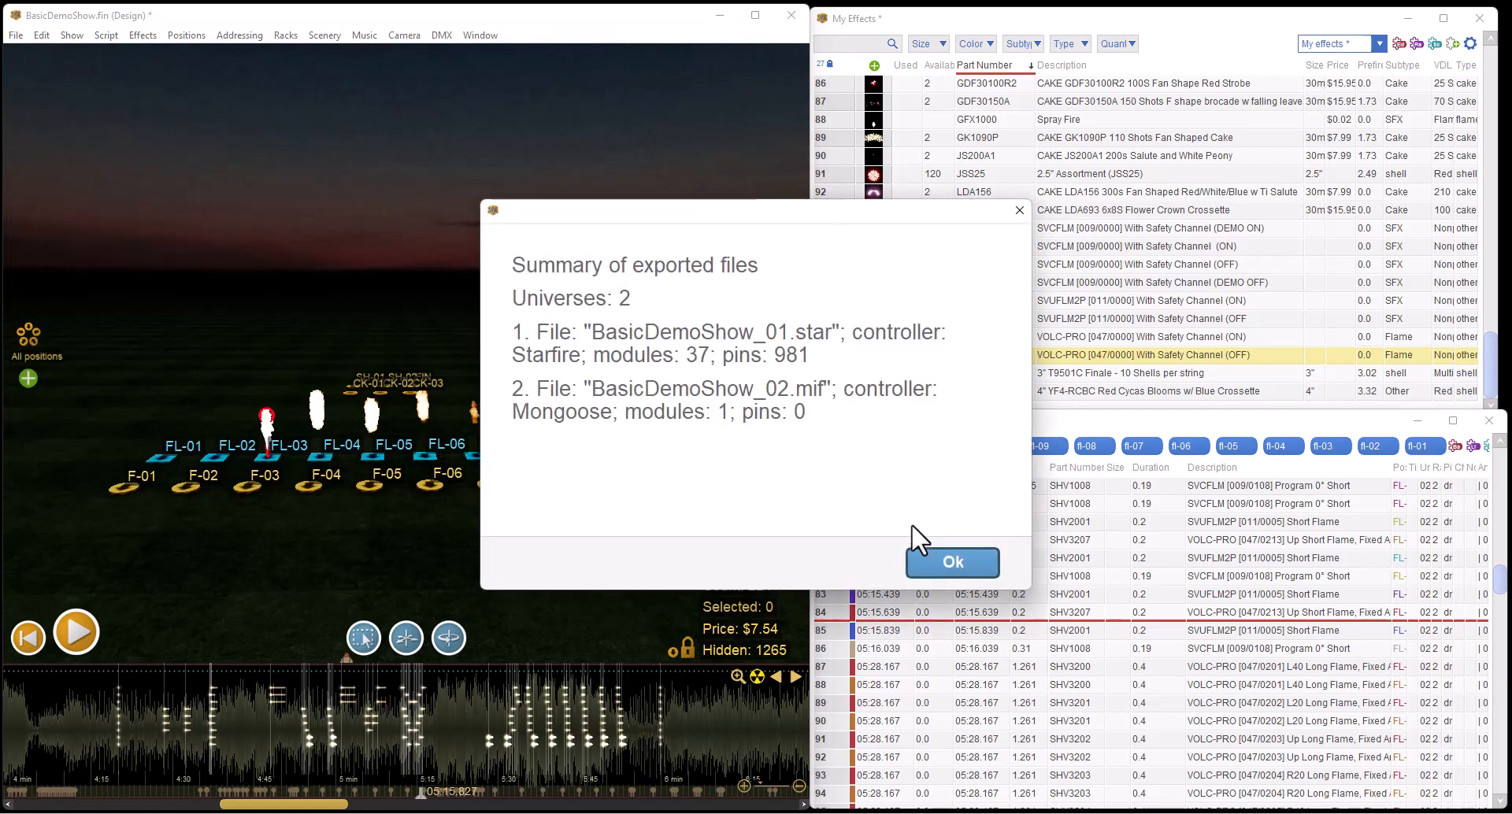
left_click(929, 555)
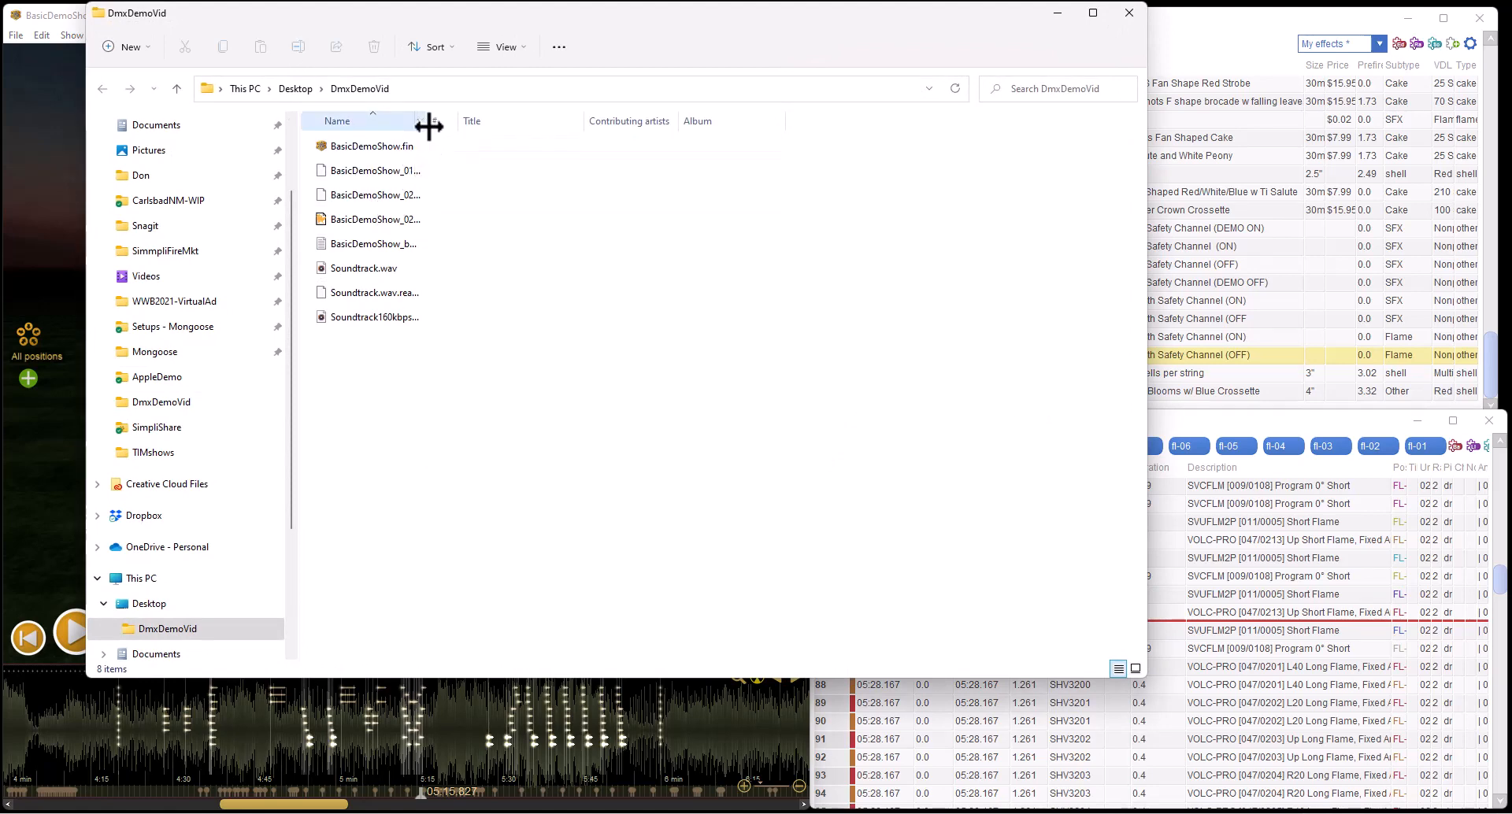
Widen the file name column of the DmxDemoVid folder, and start Mongoose Editor without reloading the last show
left_click_drag(428, 123, 523, 147)
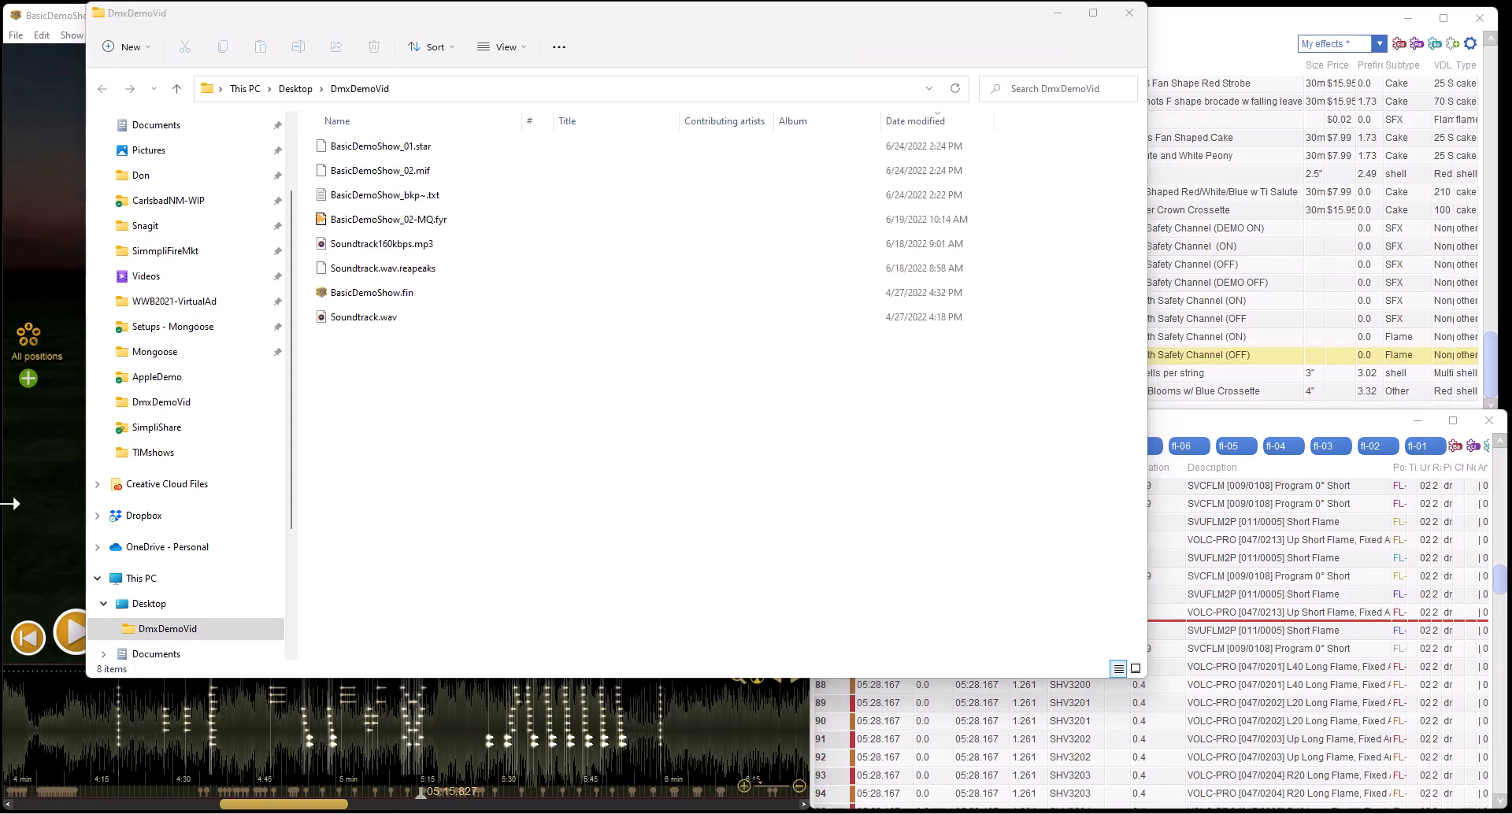
key("super")
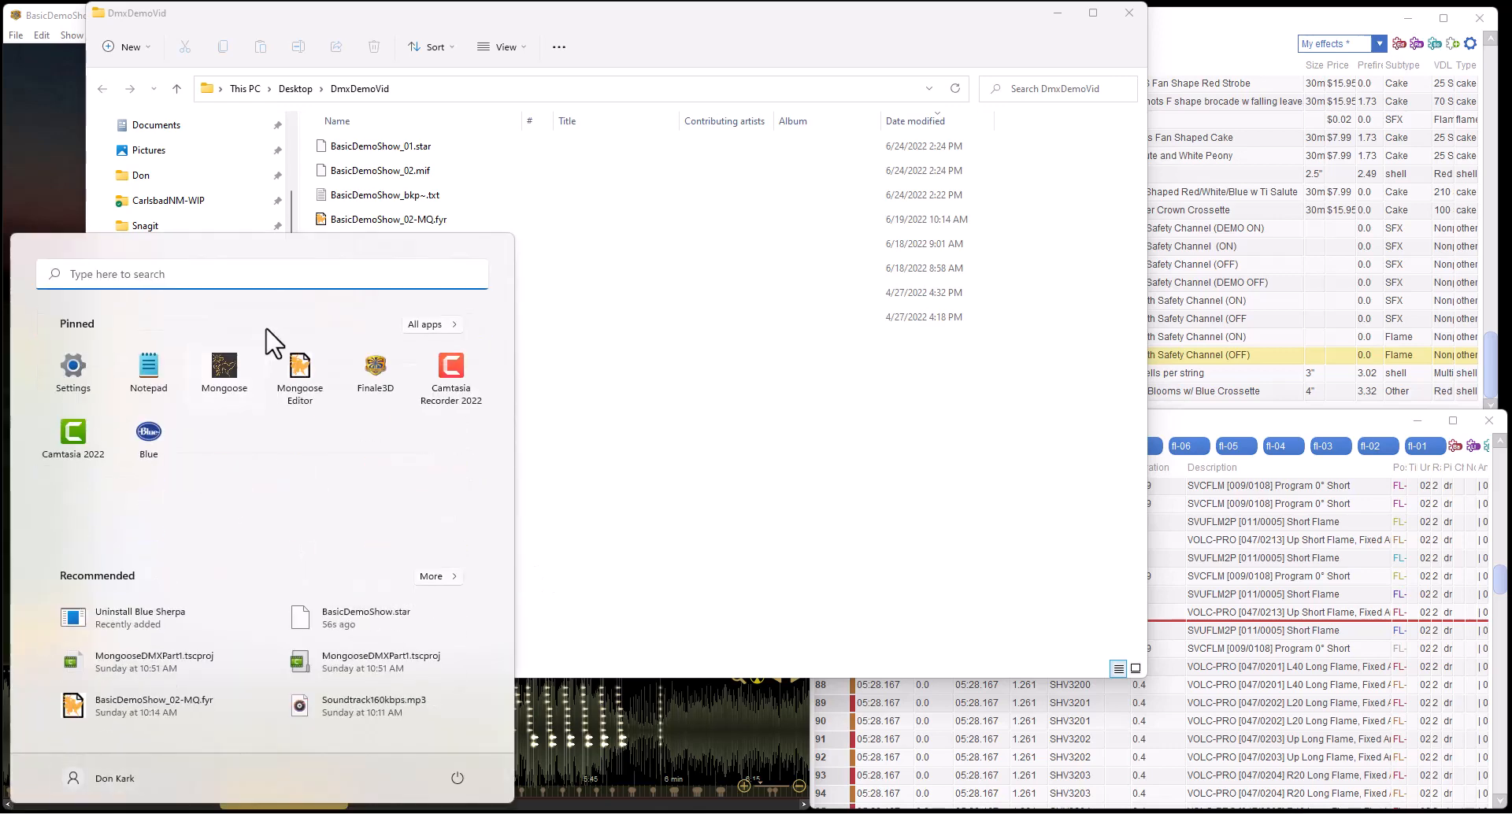
left_click(295, 360)
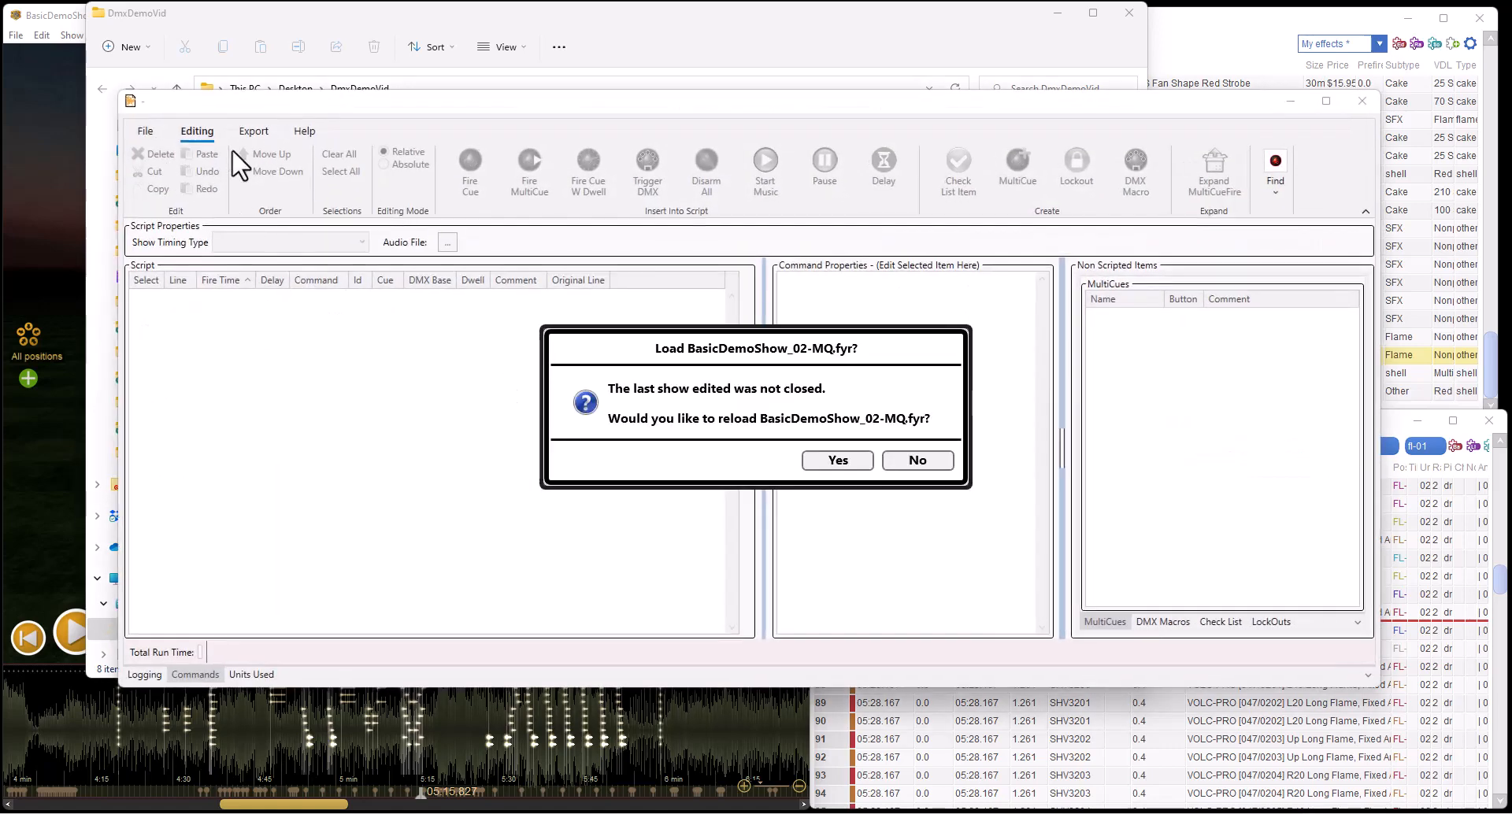
left_click(915, 463)
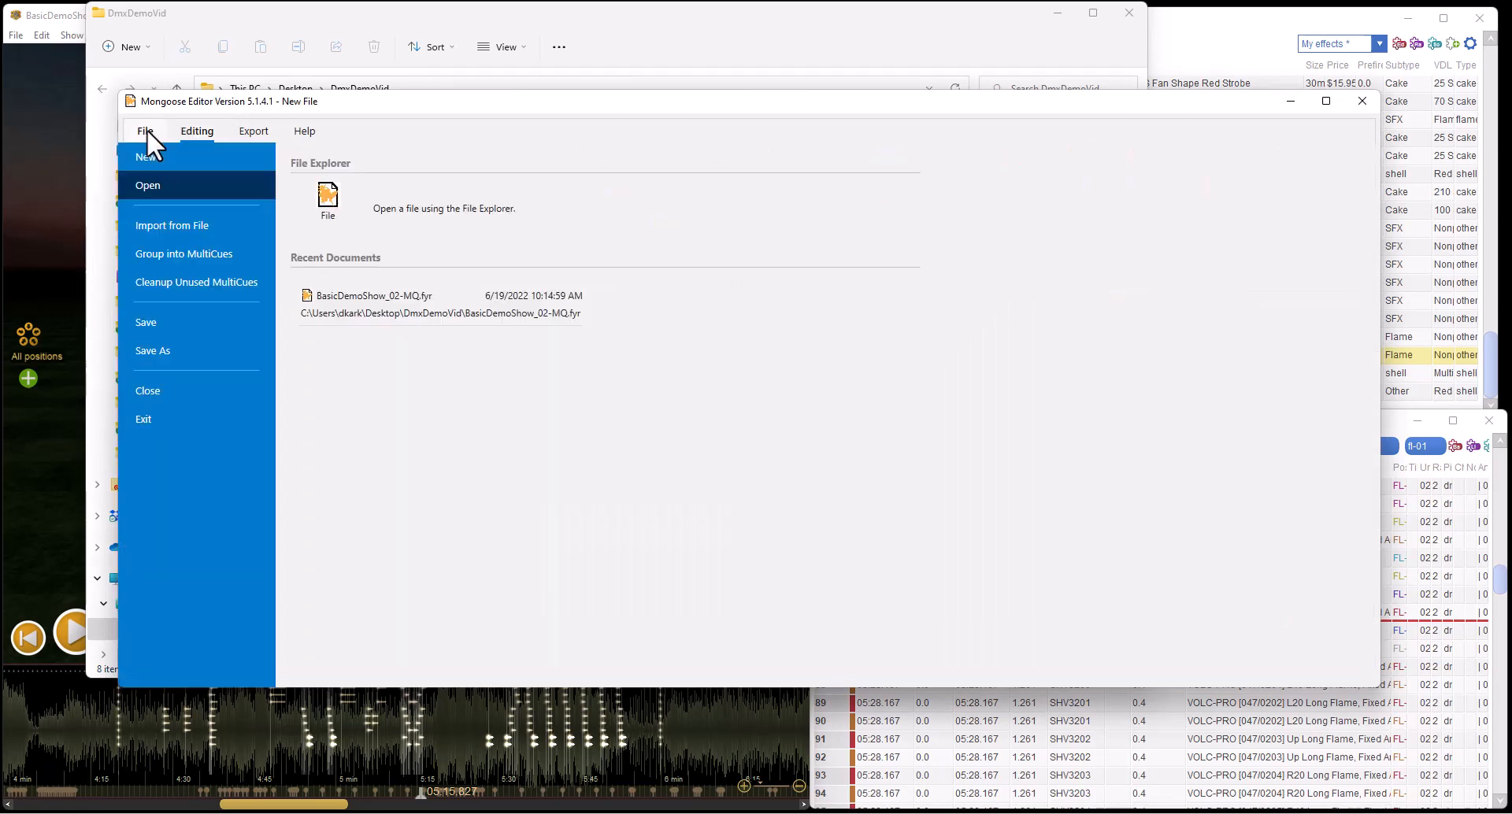
Import the Finale MIF file BasicDemoShow_02.mif without selecting a sound file
left_click(146, 130)
left_click(173, 221)
left_click(313, 195)
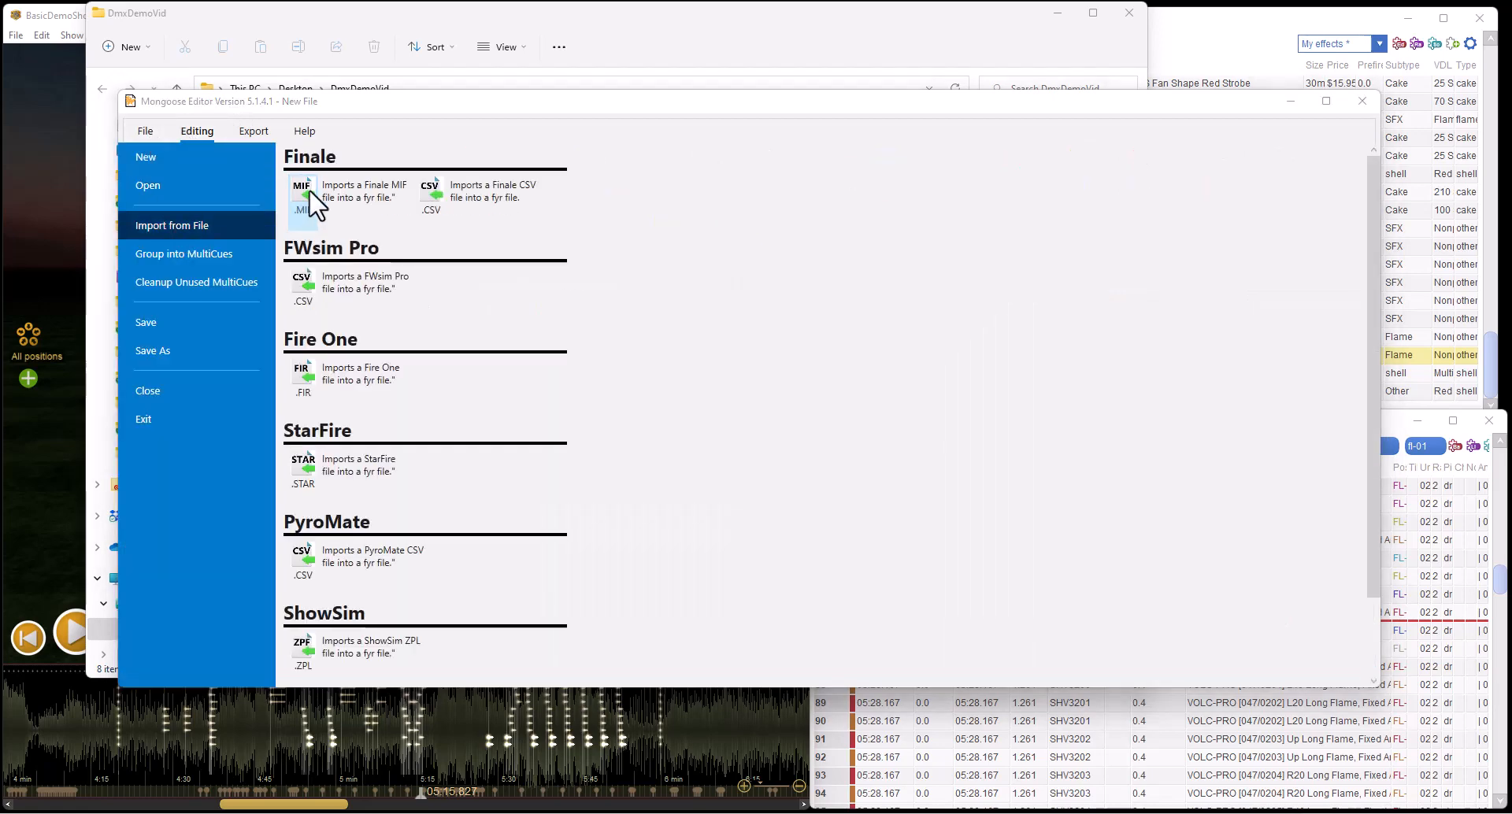
double_click(335, 241)
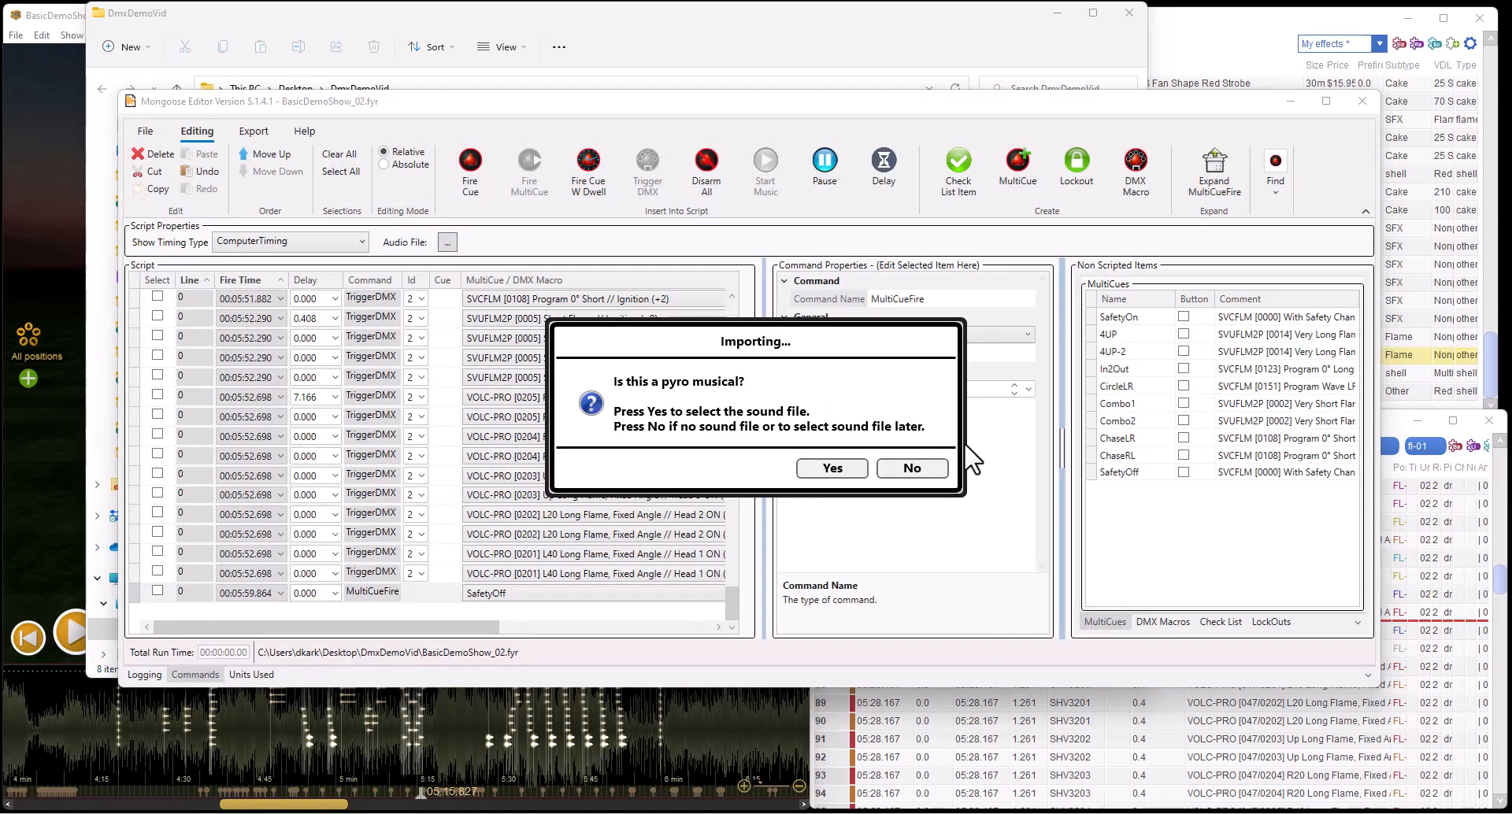
left_click(912, 467)
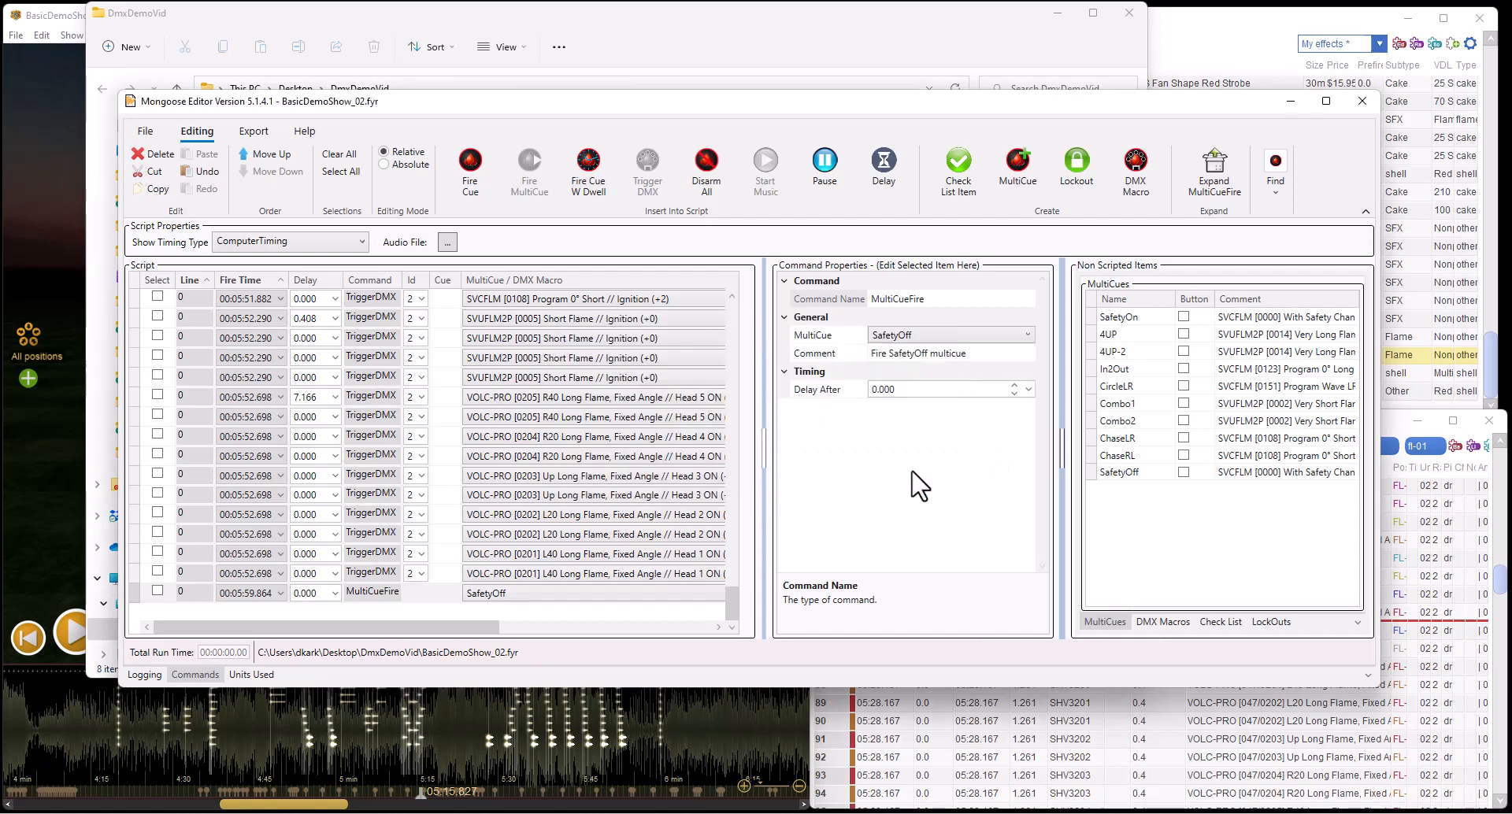
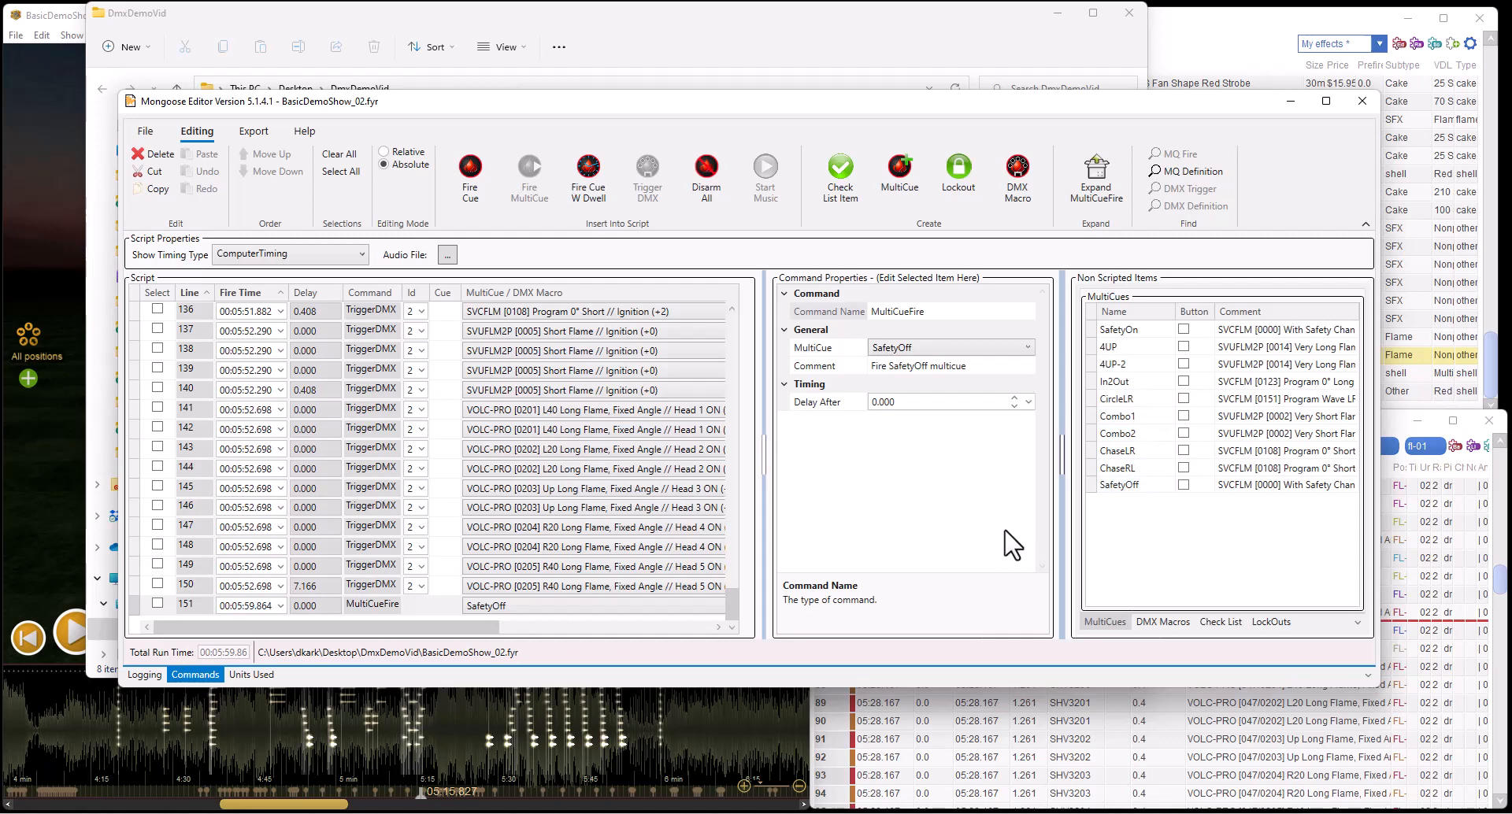
Enable firing buttons for the MultiCues SafetyOn, 4UP, 4UP-2, In2Out, CircleLR, Combo1 and Combo2, keeping their scripted firings
scroll(675, 406, "up", 3)
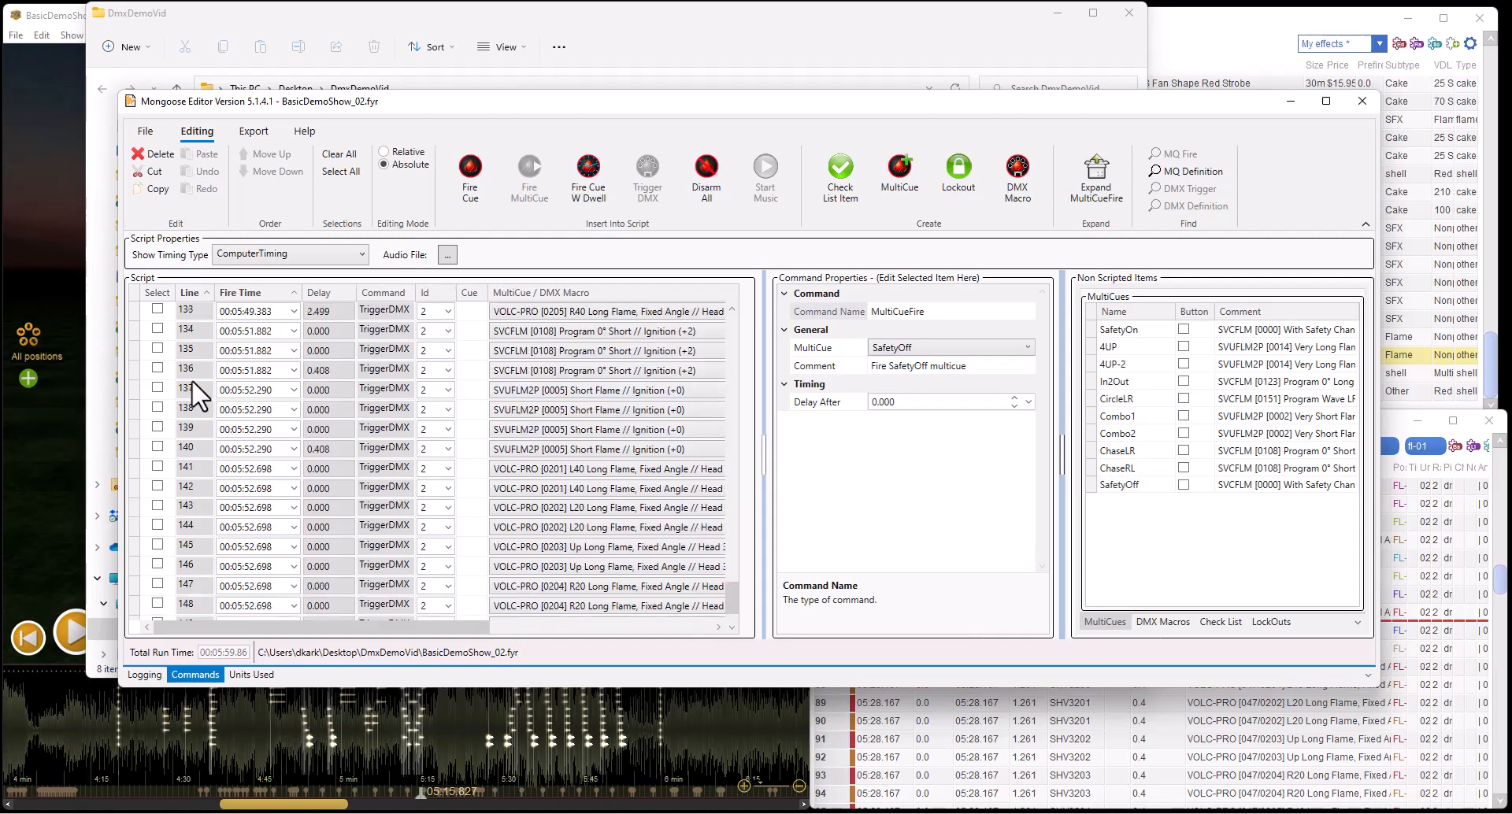
left_click_drag(730, 580, 729, 315)
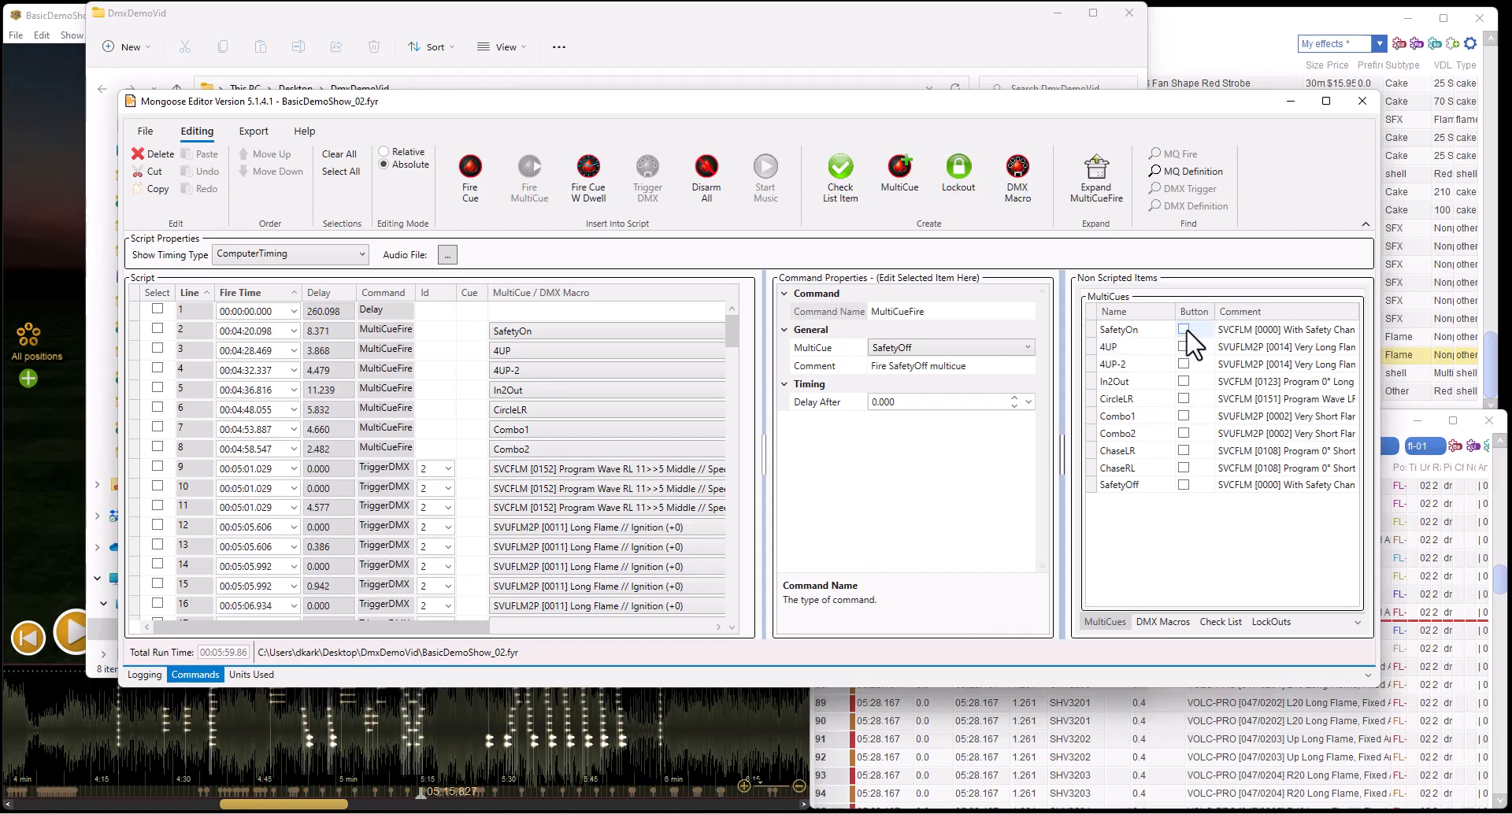
left_click(1182, 329)
left_click(1183, 346)
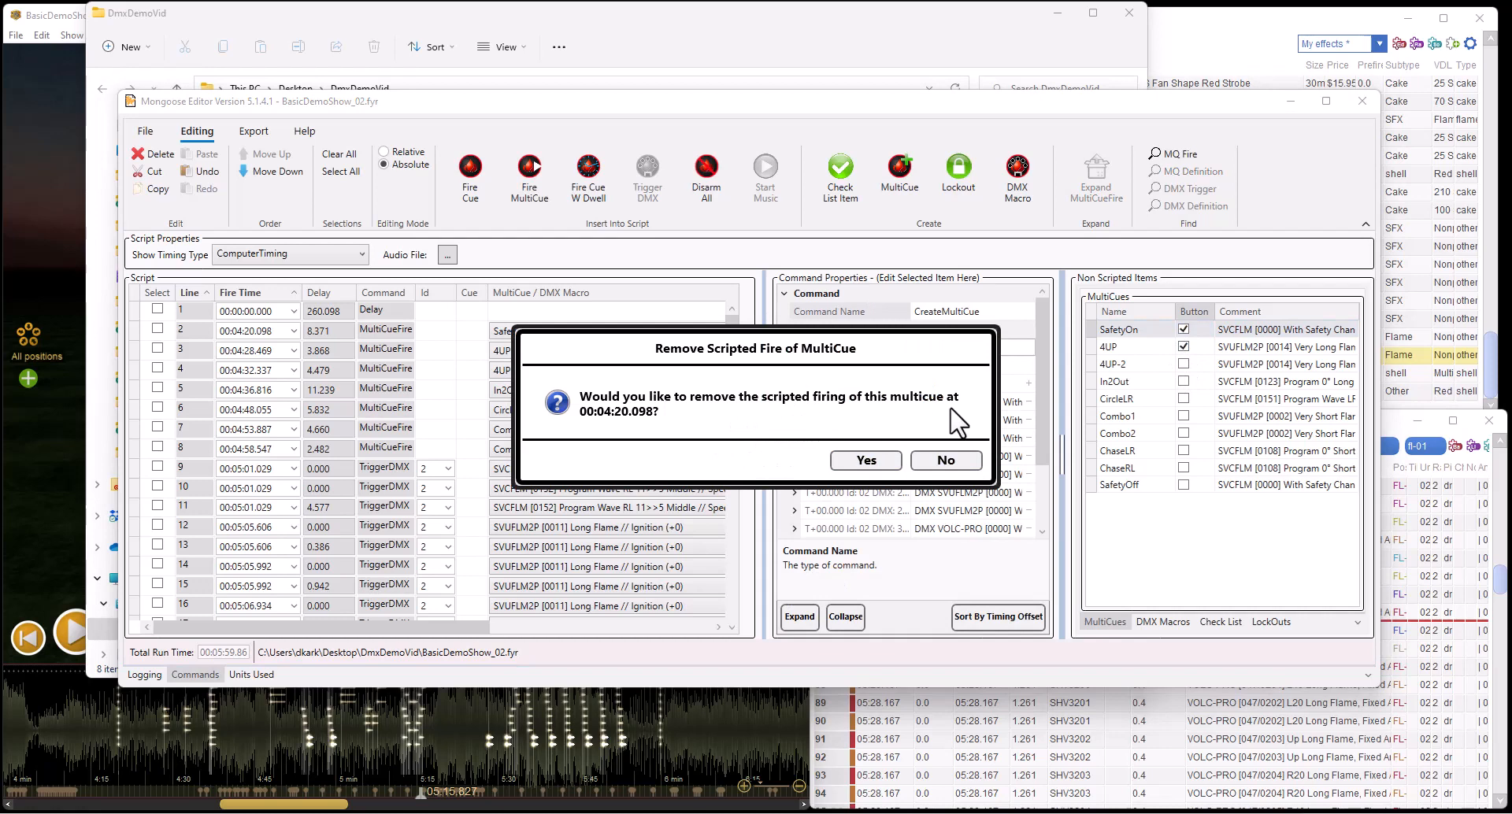
left_click(942, 463)
left_click(1183, 364)
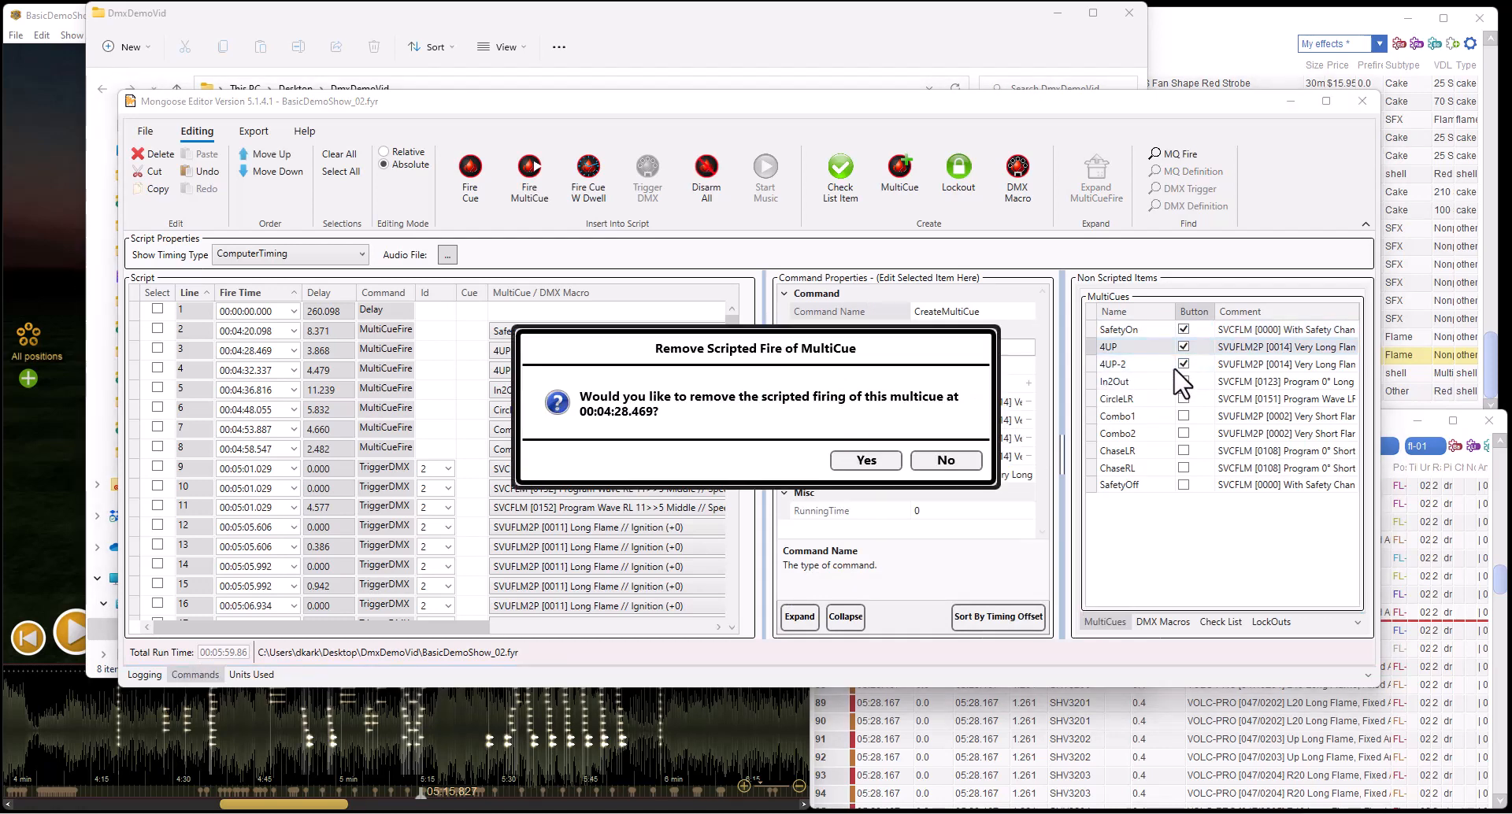
left_click(947, 462)
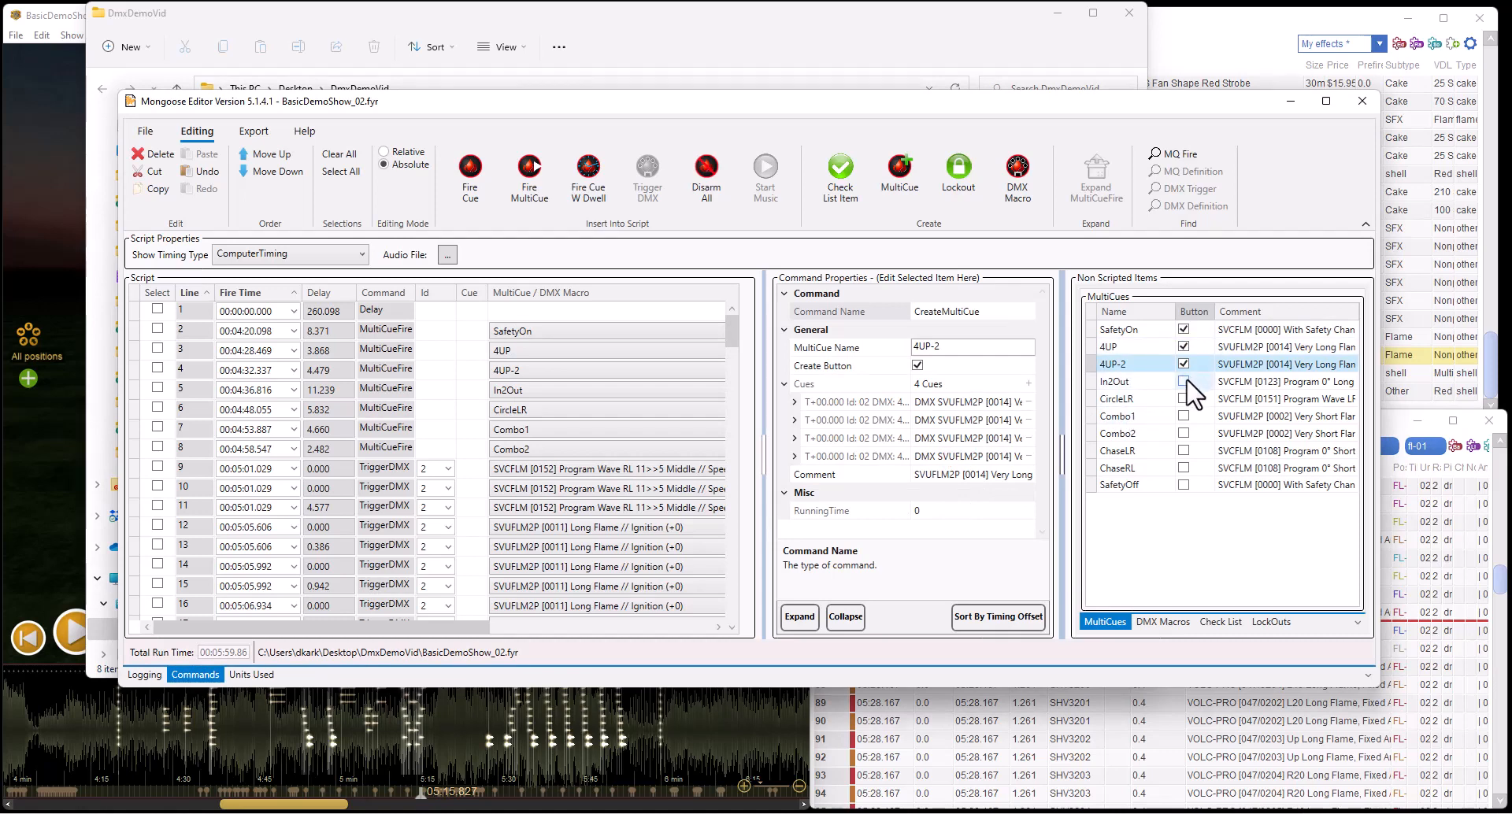
left_click(1183, 381)
left_click(965, 463)
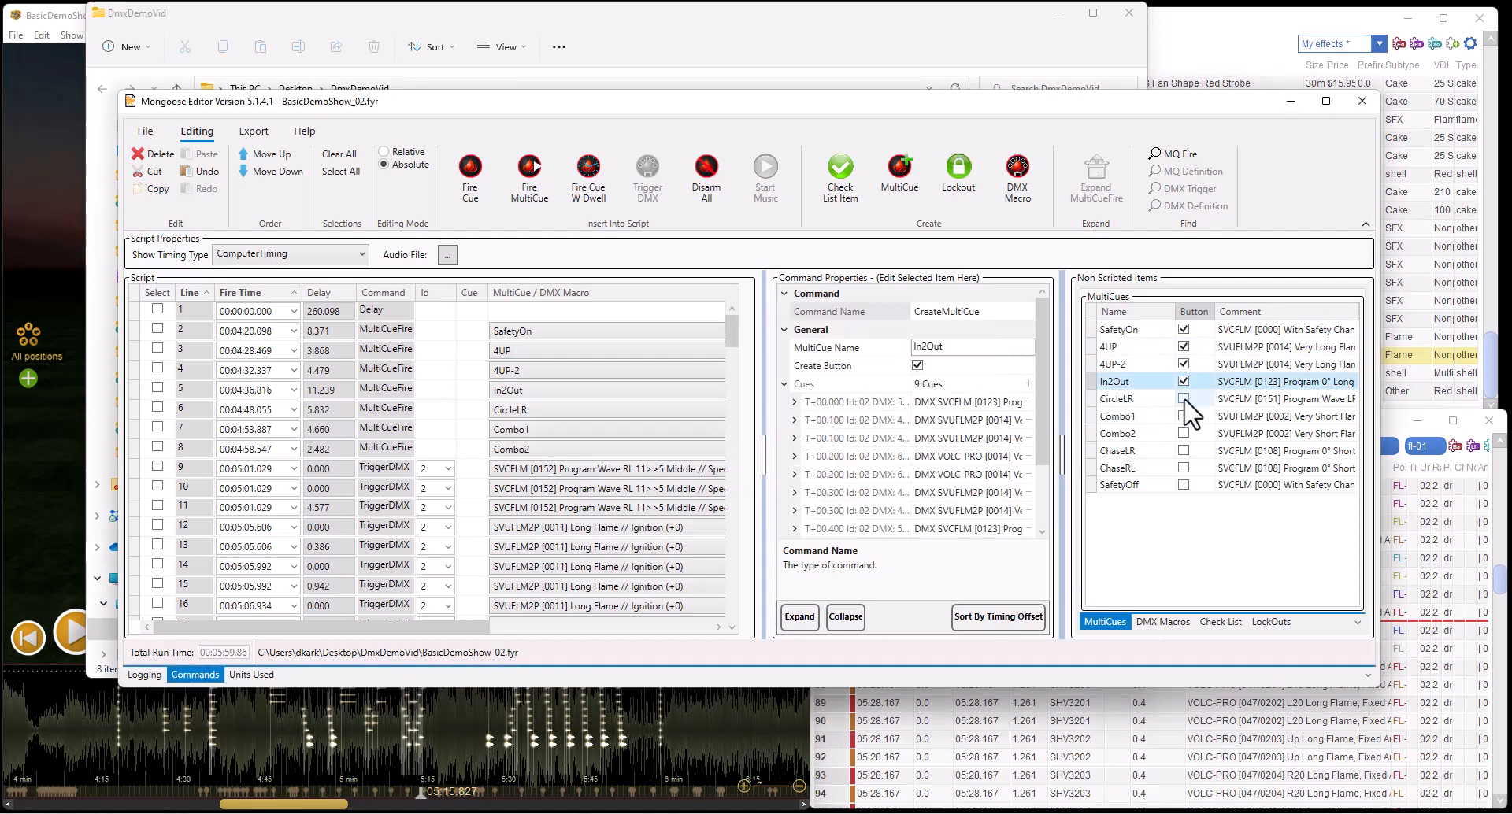
left_click(1184, 399)
left_click(948, 463)
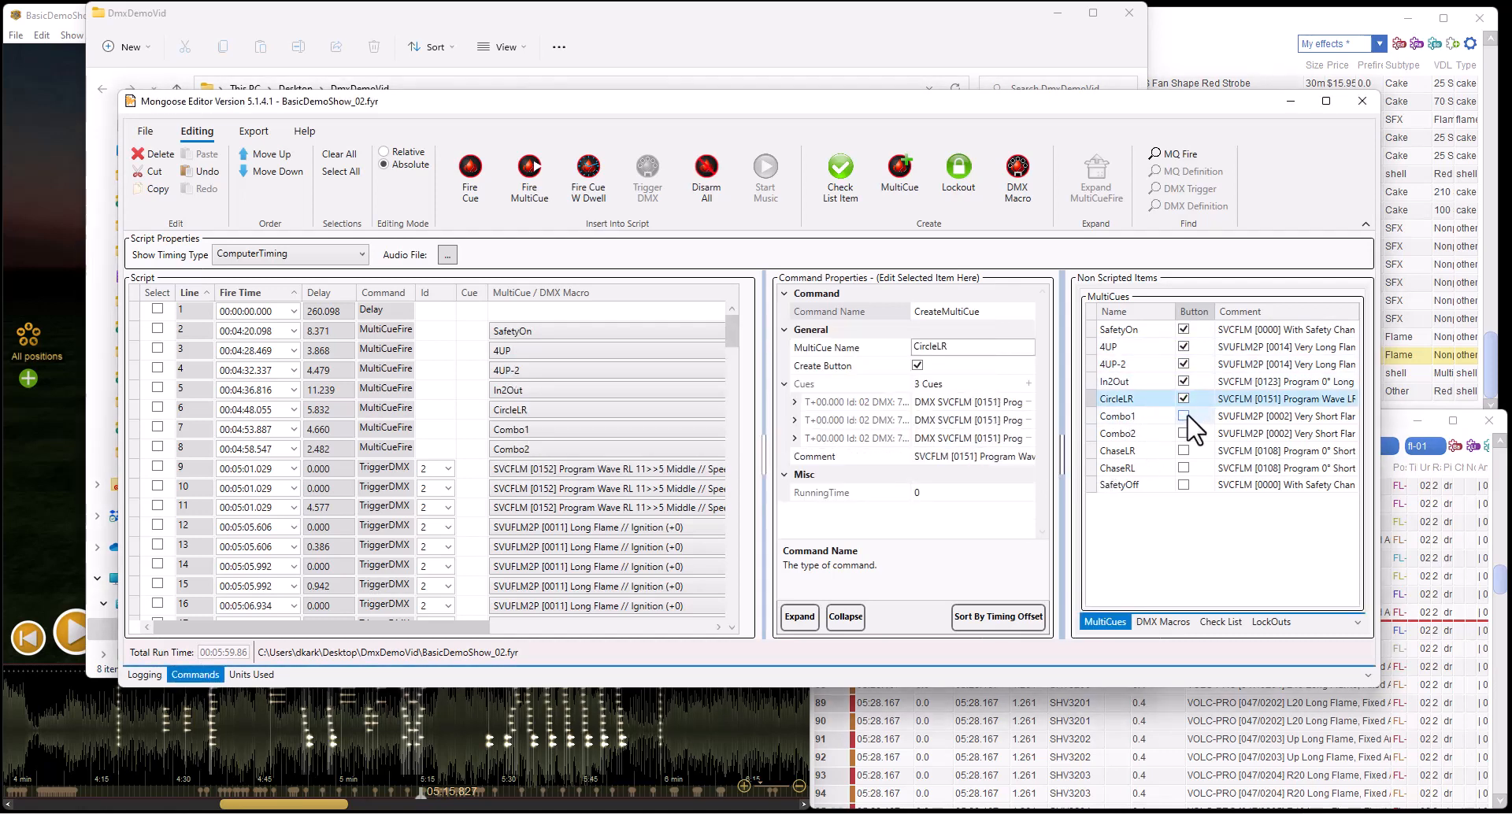
left_click(1183, 416)
left_click(948, 463)
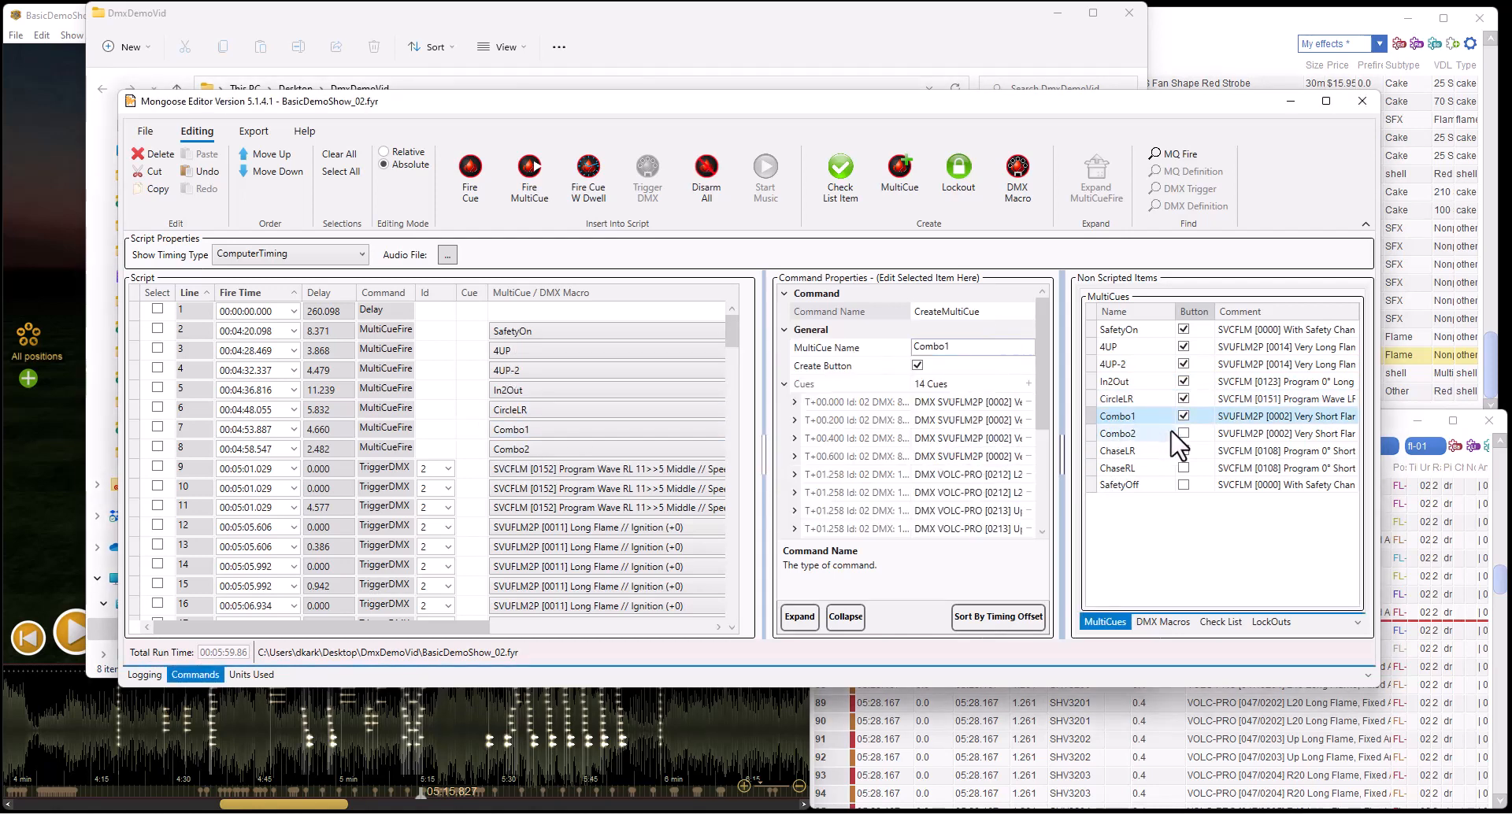
left_click(1183, 433)
left_click(954, 463)
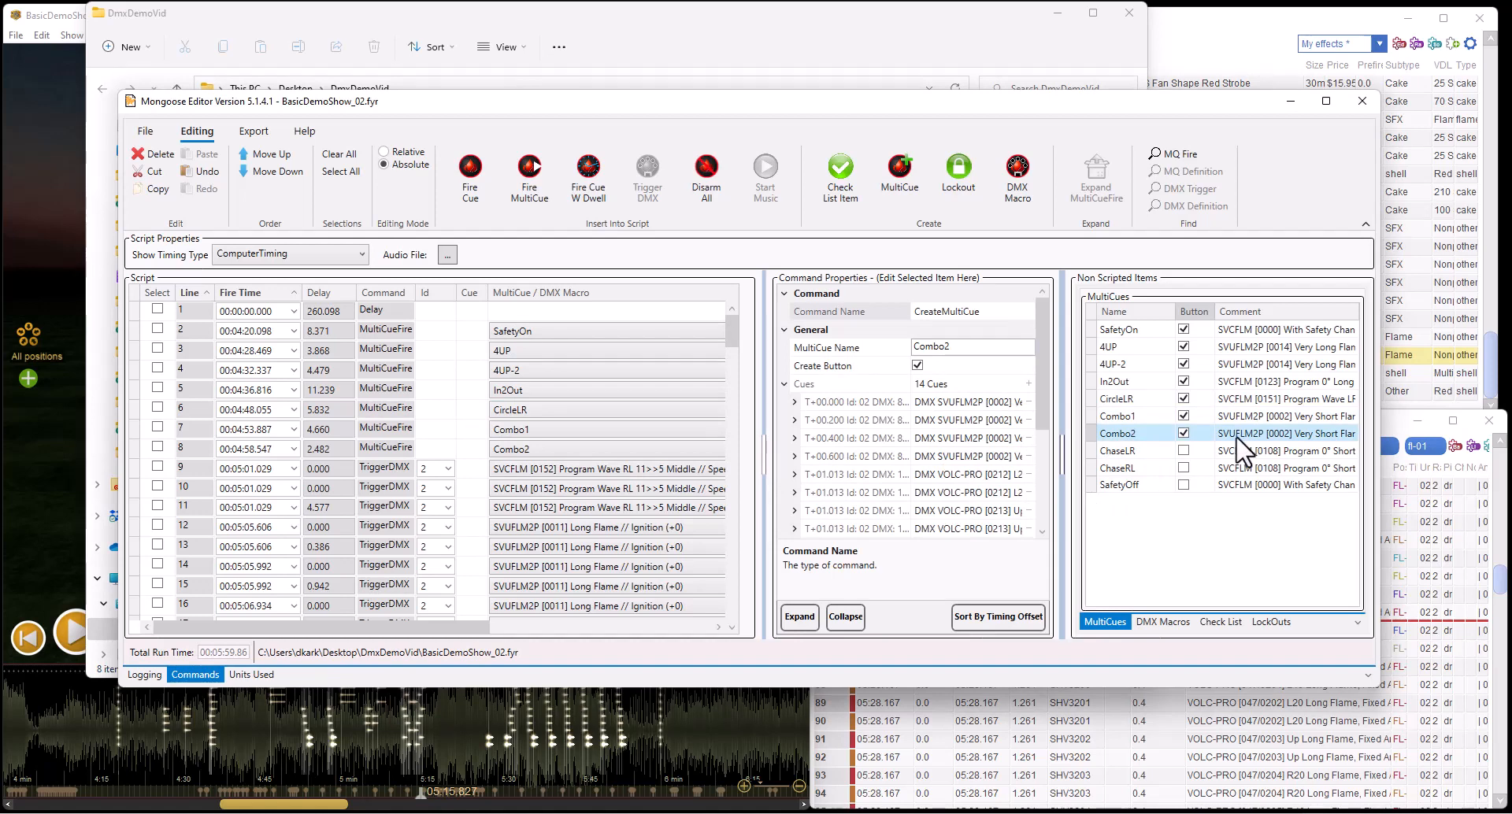
Disable the firing buttons of all MultiCues from Combo2 back to SafetyOn, and select the 4UP MultiCue
left_click(1183, 433)
left_click(1183, 416)
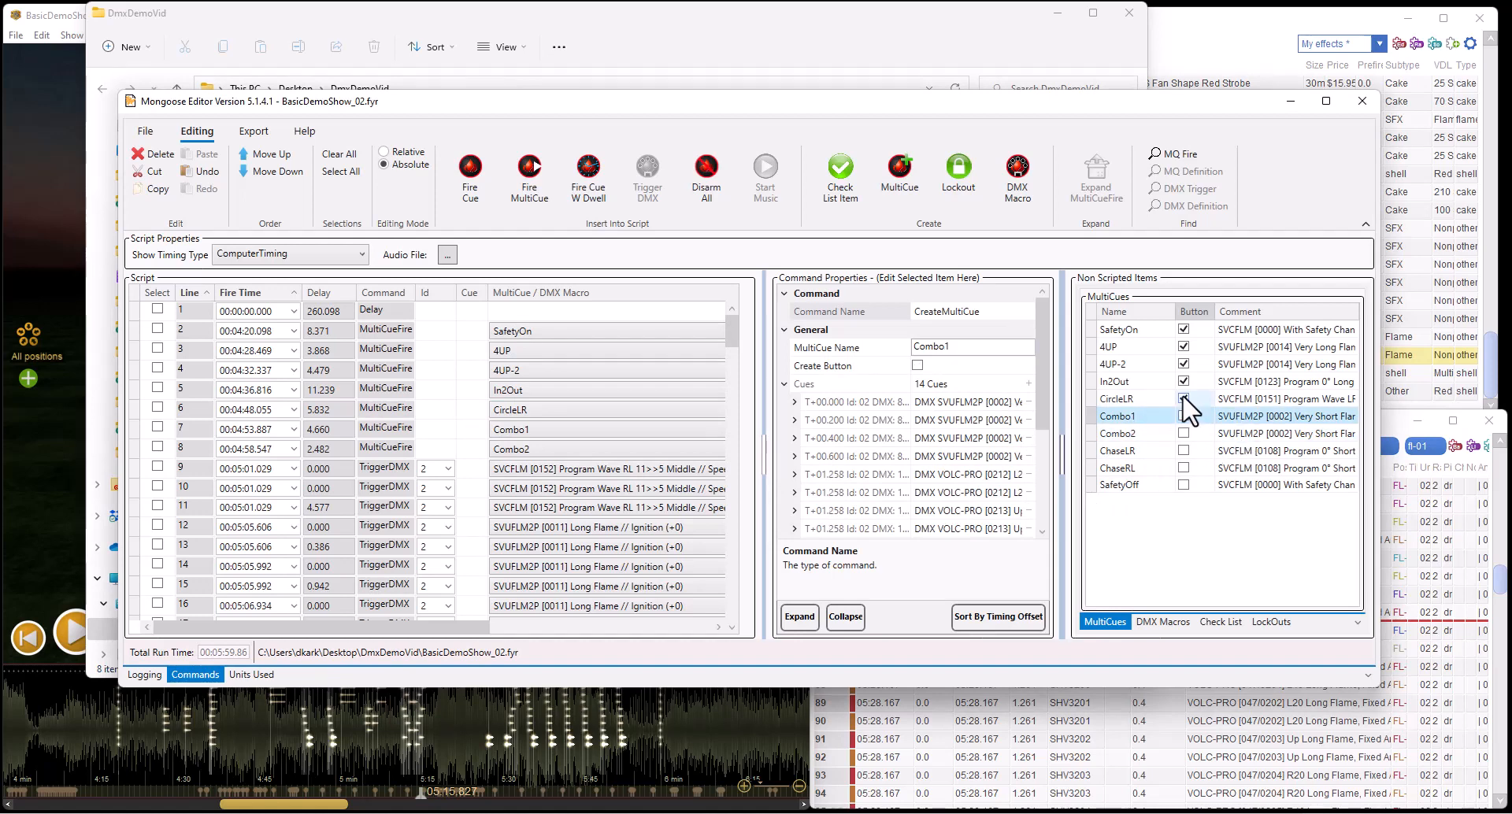
left_click(1183, 398)
left_click(1183, 381)
left_click(1183, 364)
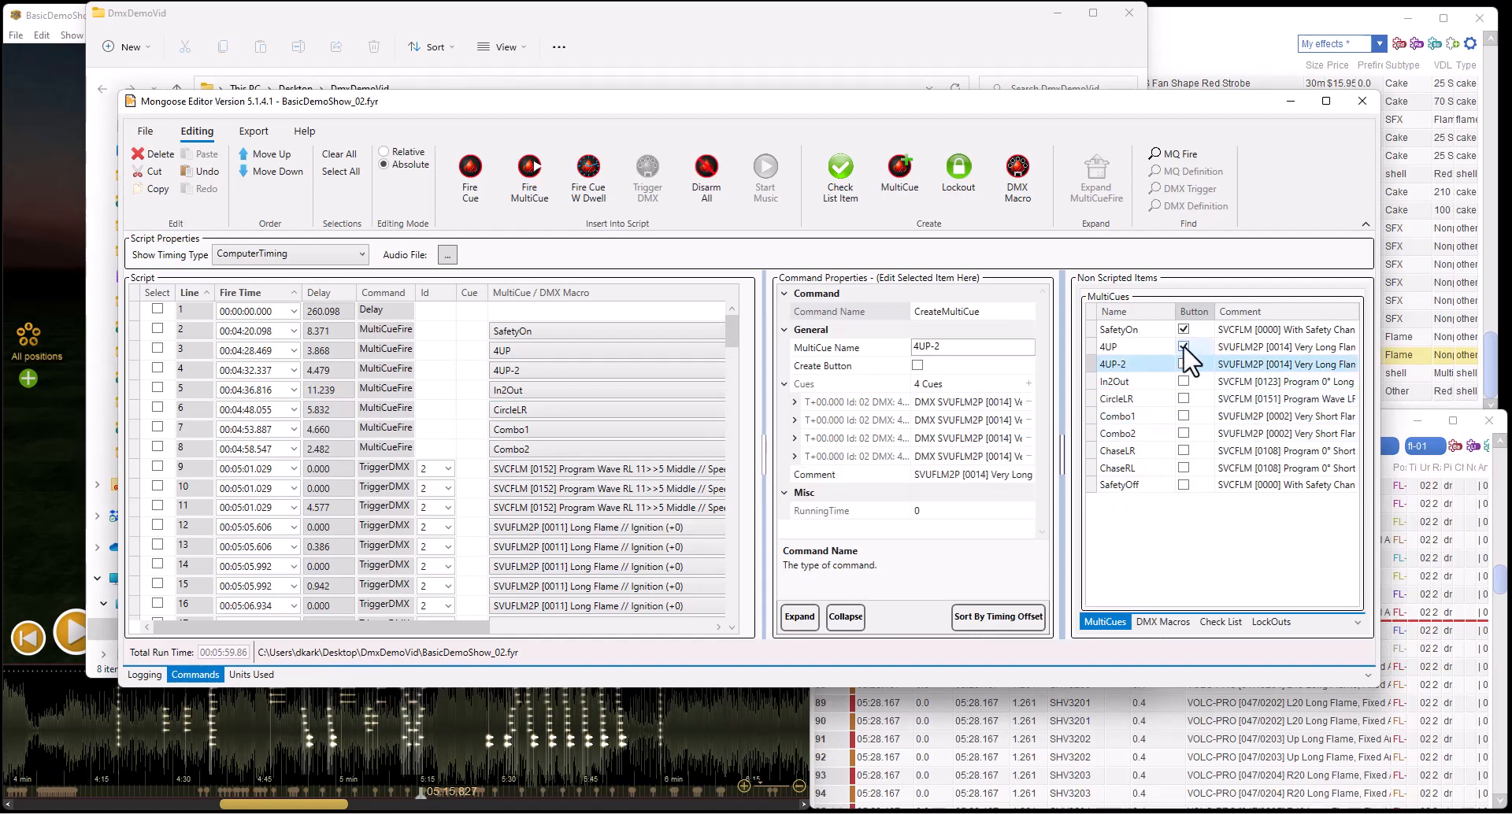
left_click(1184, 346)
left_click(1183, 330)
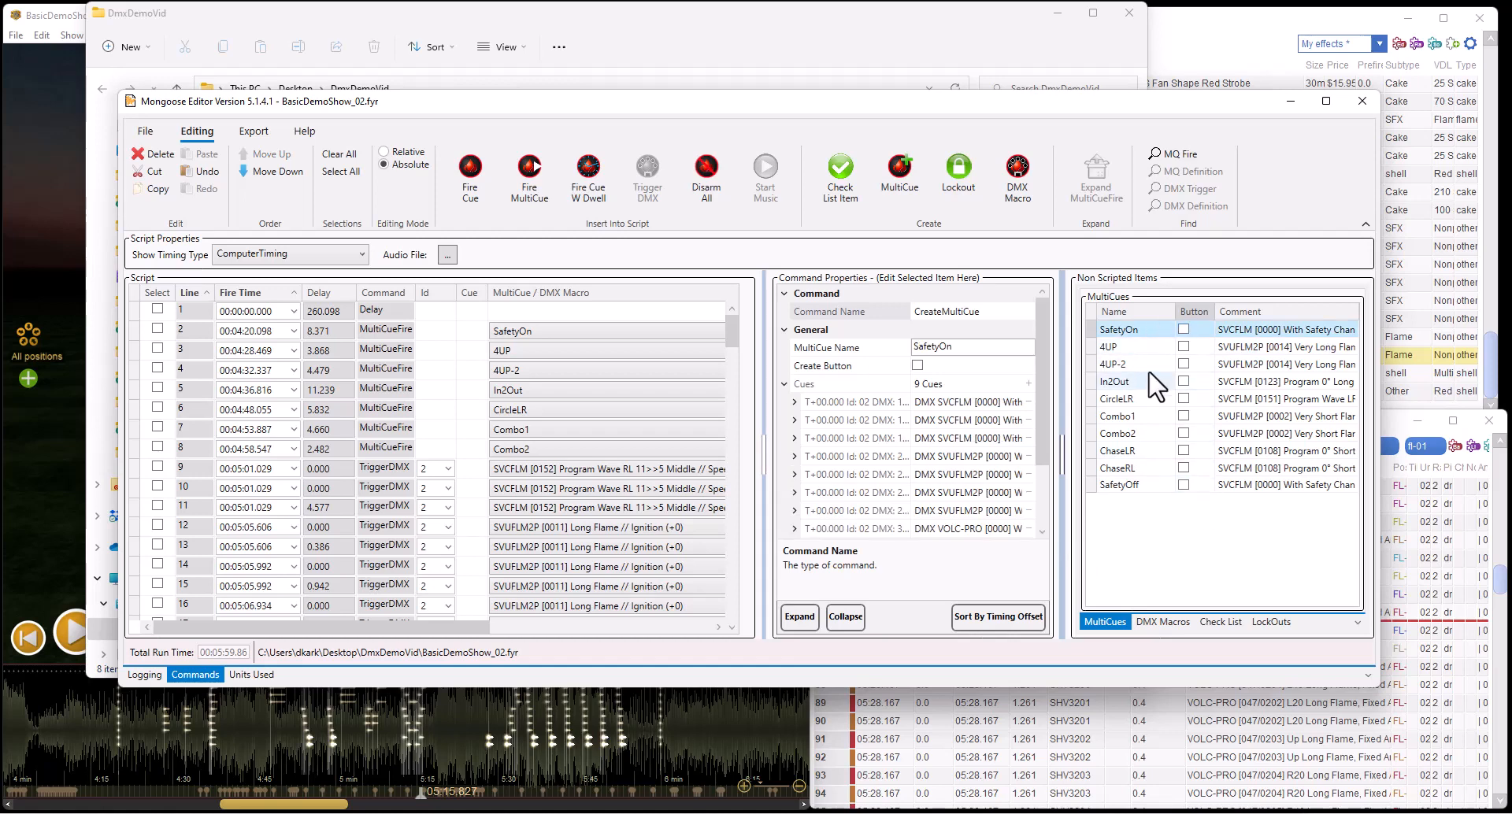
left_click(1111, 348)
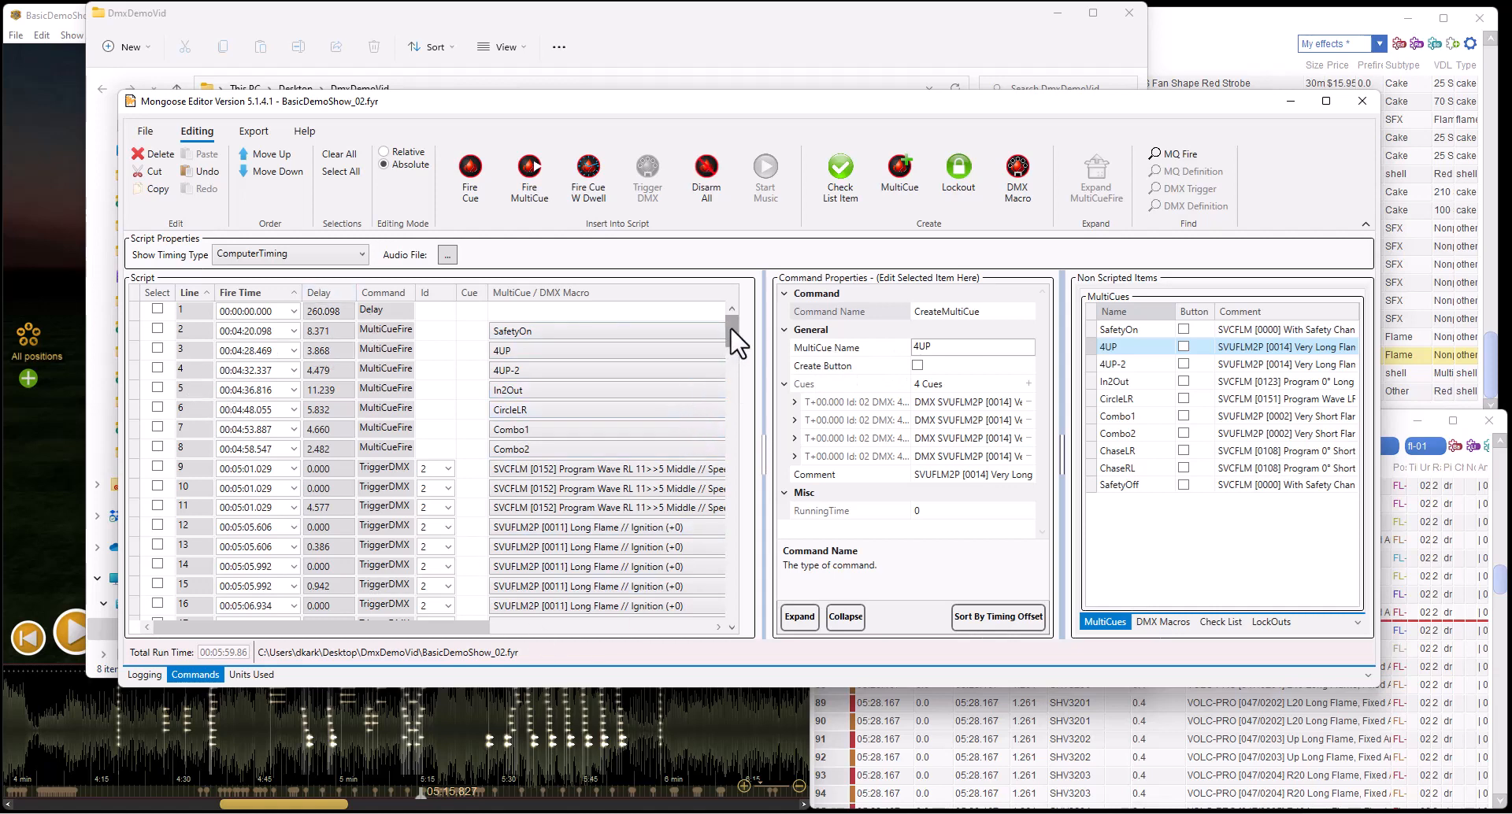
Cut lines 136 to 151 from the end of the script, including the final SafetyOff MultiCue firing
left_click_drag(730, 330, 718, 608)
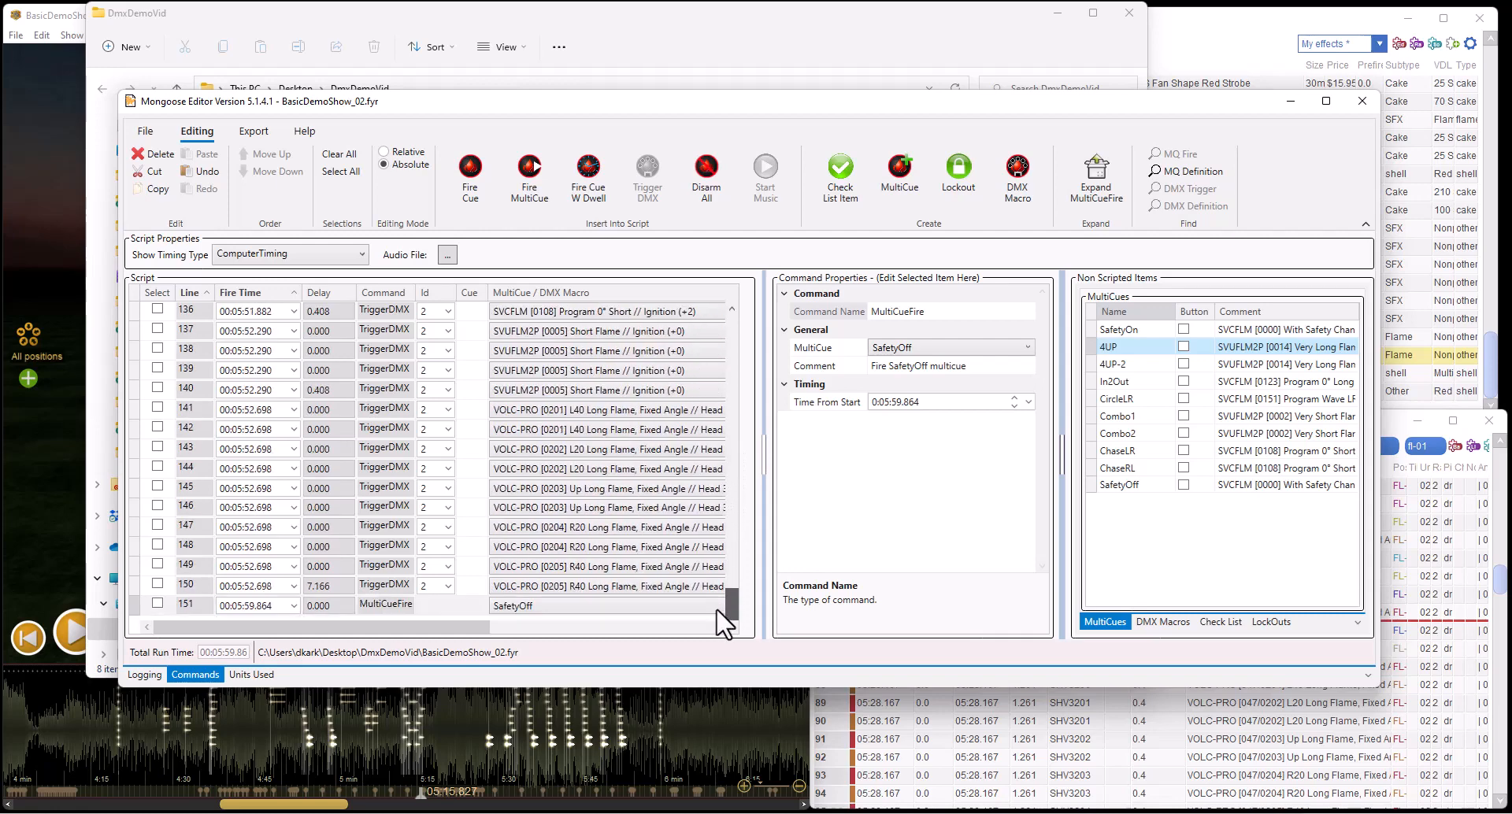
left_click(165, 607)
scroll(163, 468, "up", 12)
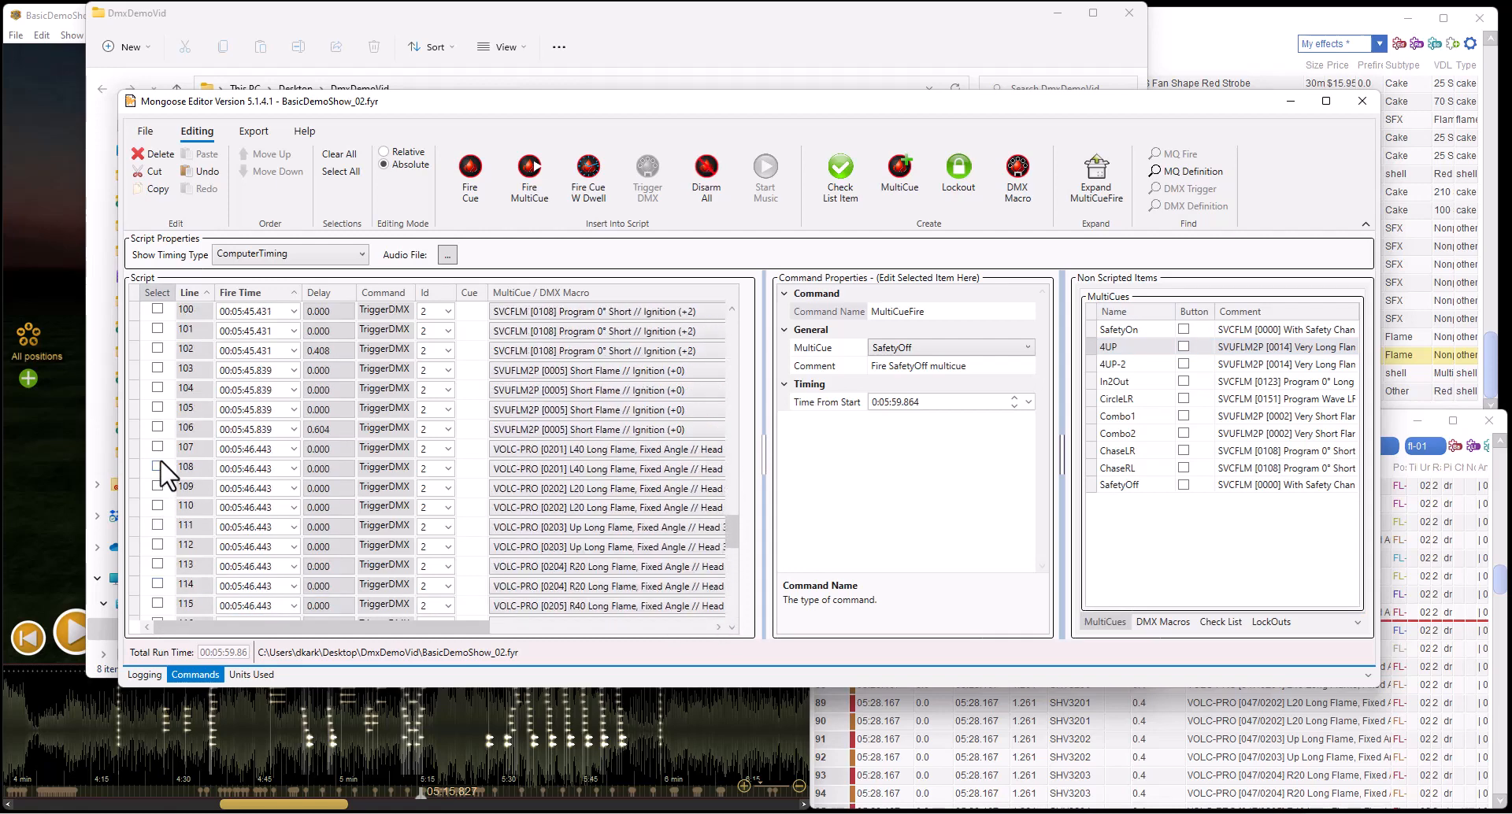
scroll(162, 466, "up", 2)
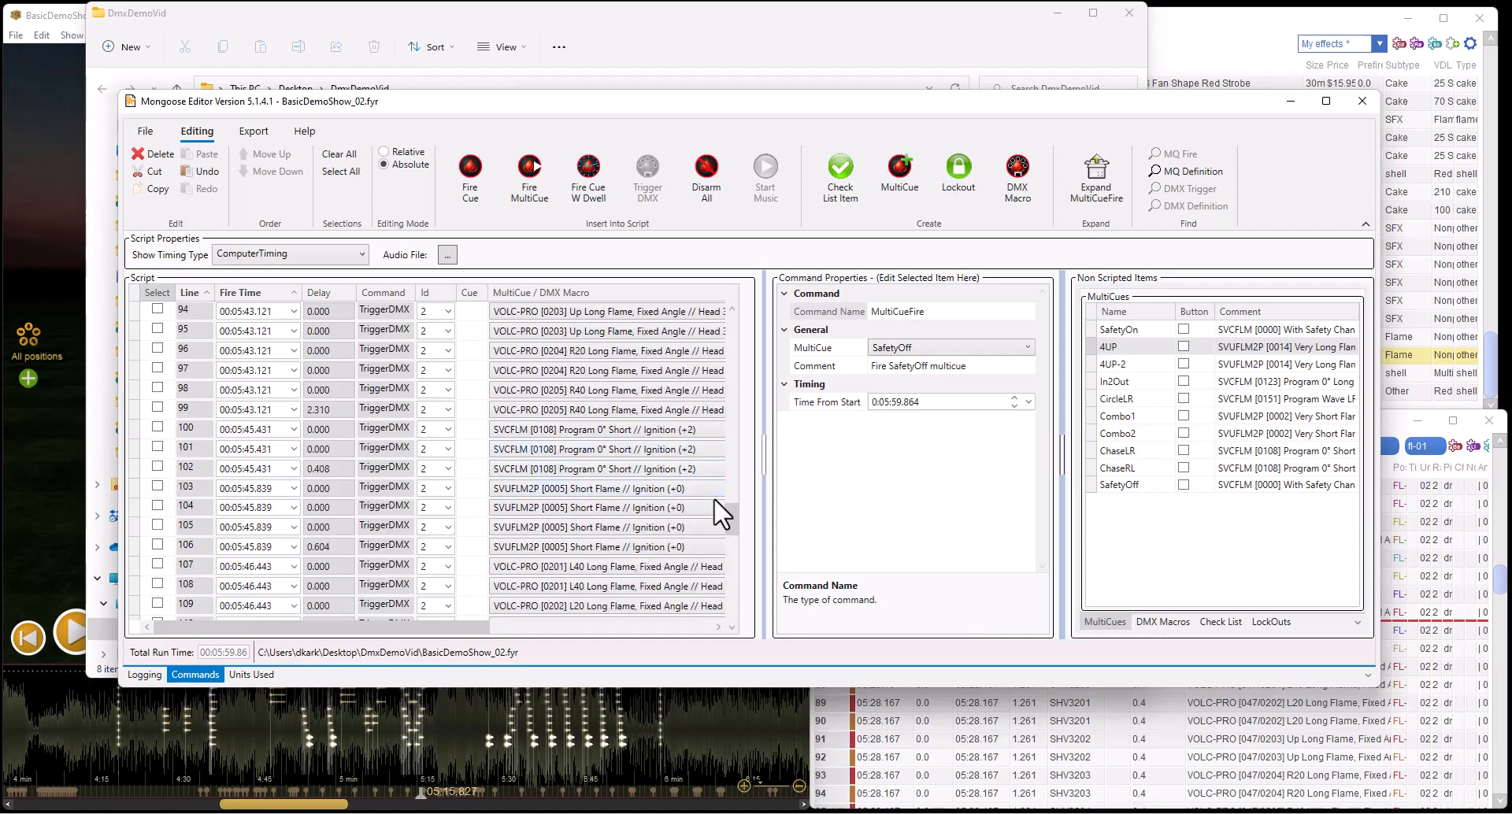
left_click_drag(721, 508, 718, 615)
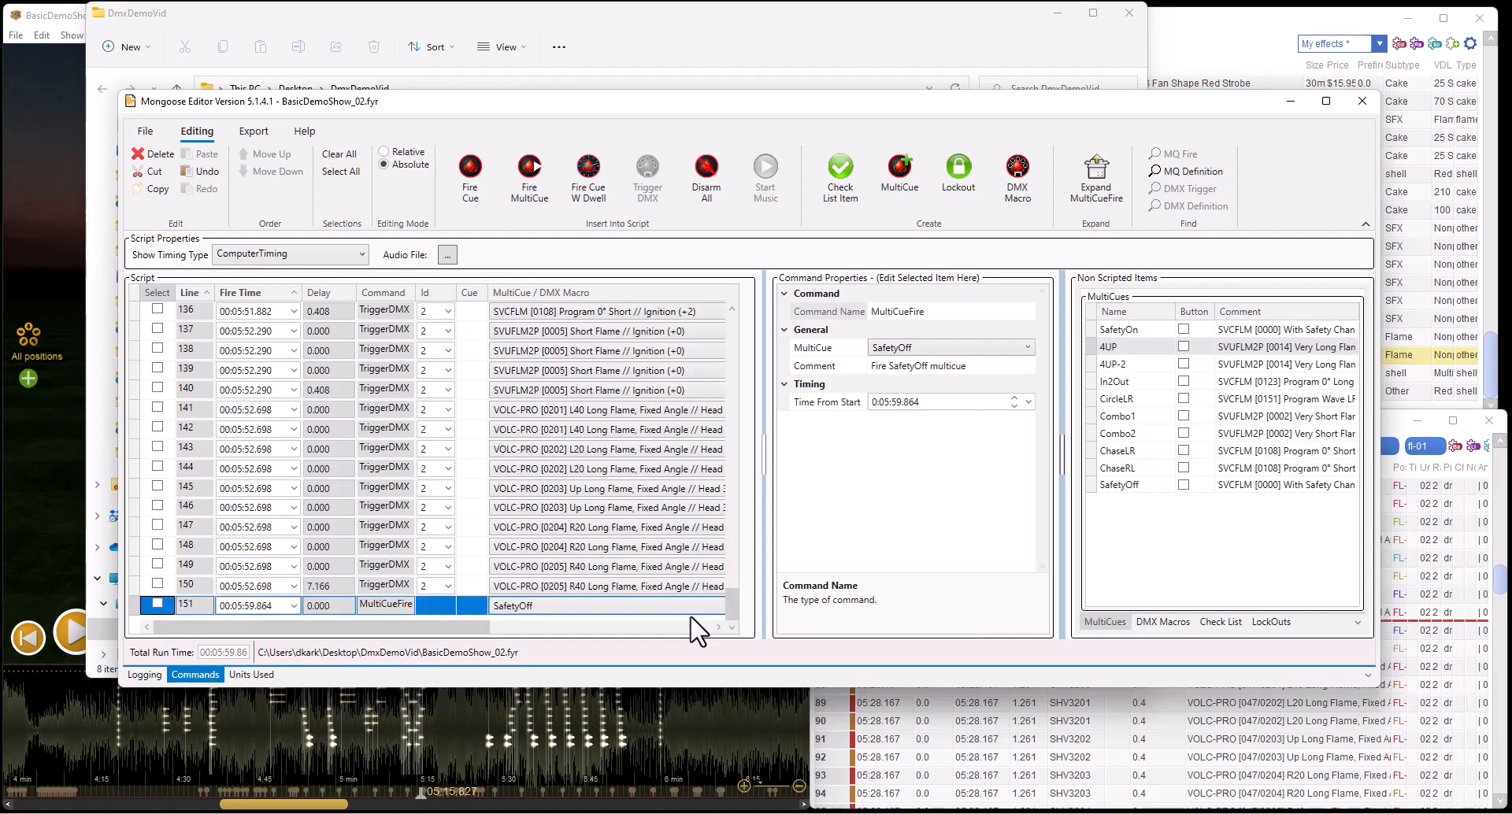
left_click(157, 584)
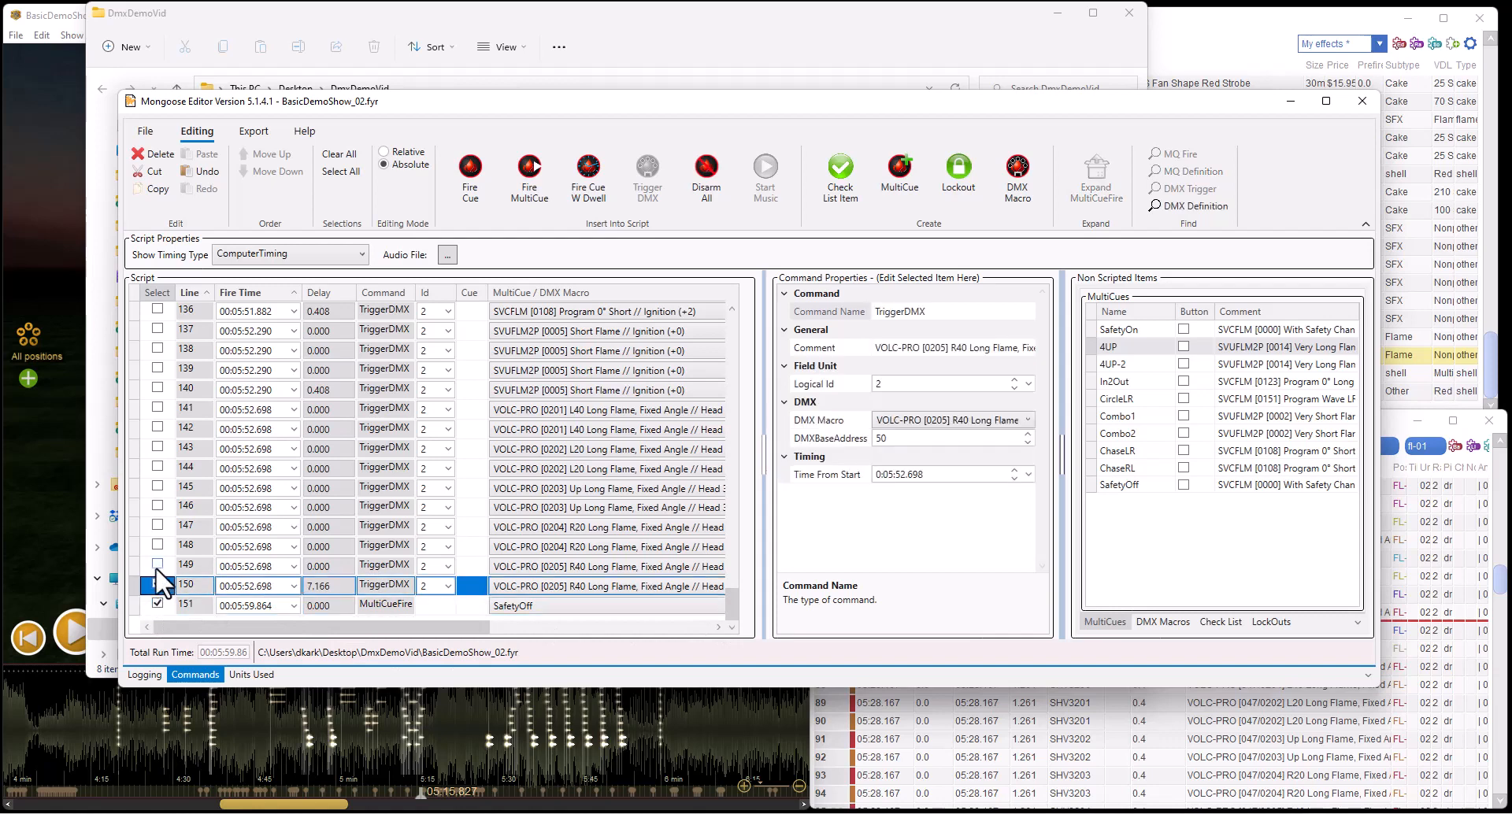
left_click(157, 565)
left_click(157, 545)
left_click(157, 525)
left_click(157, 506)
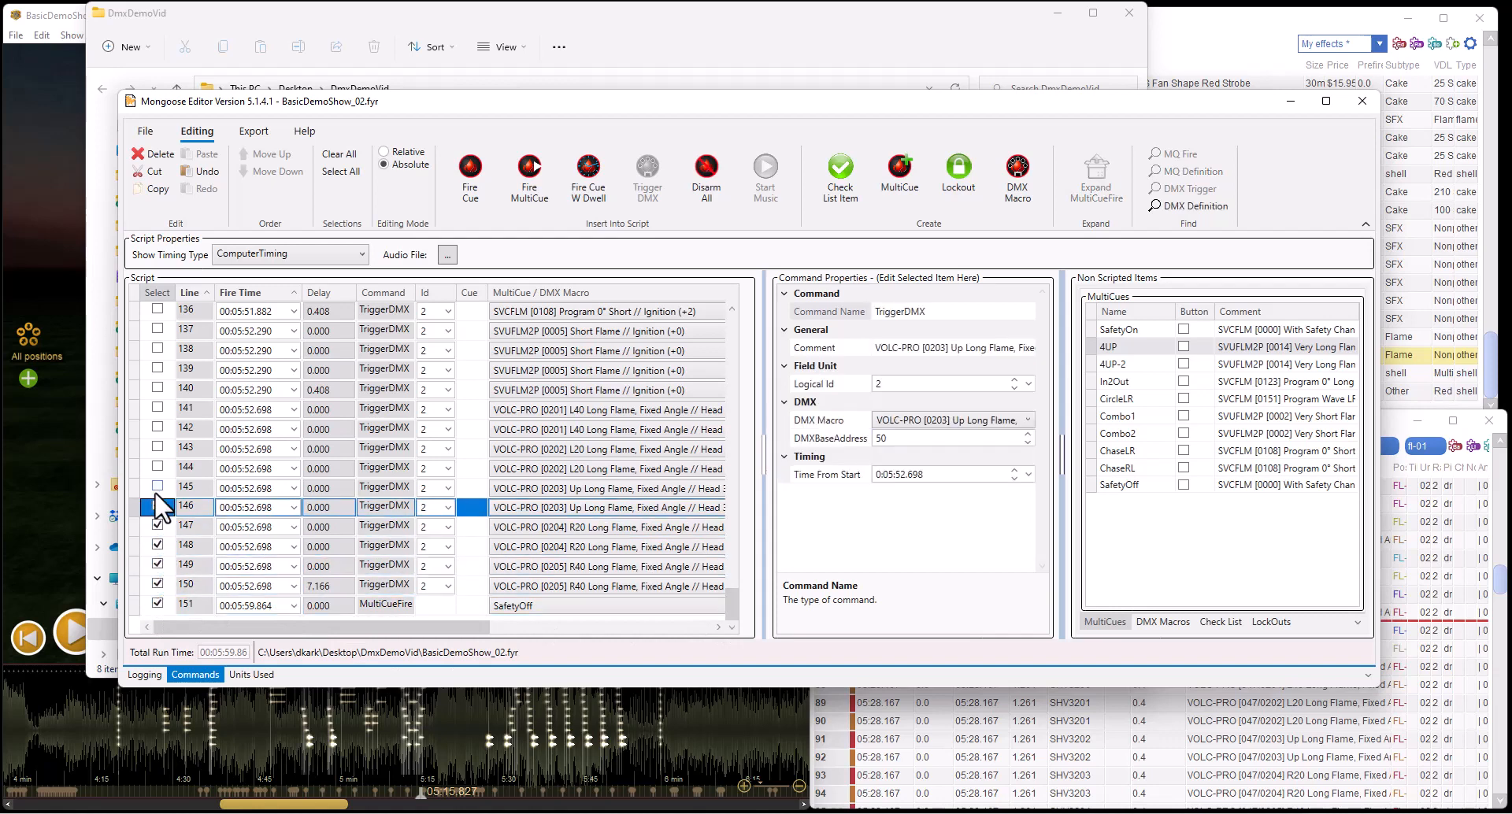
left_click(157, 487)
left_click(157, 467)
left_click(156, 447)
left_click(157, 427)
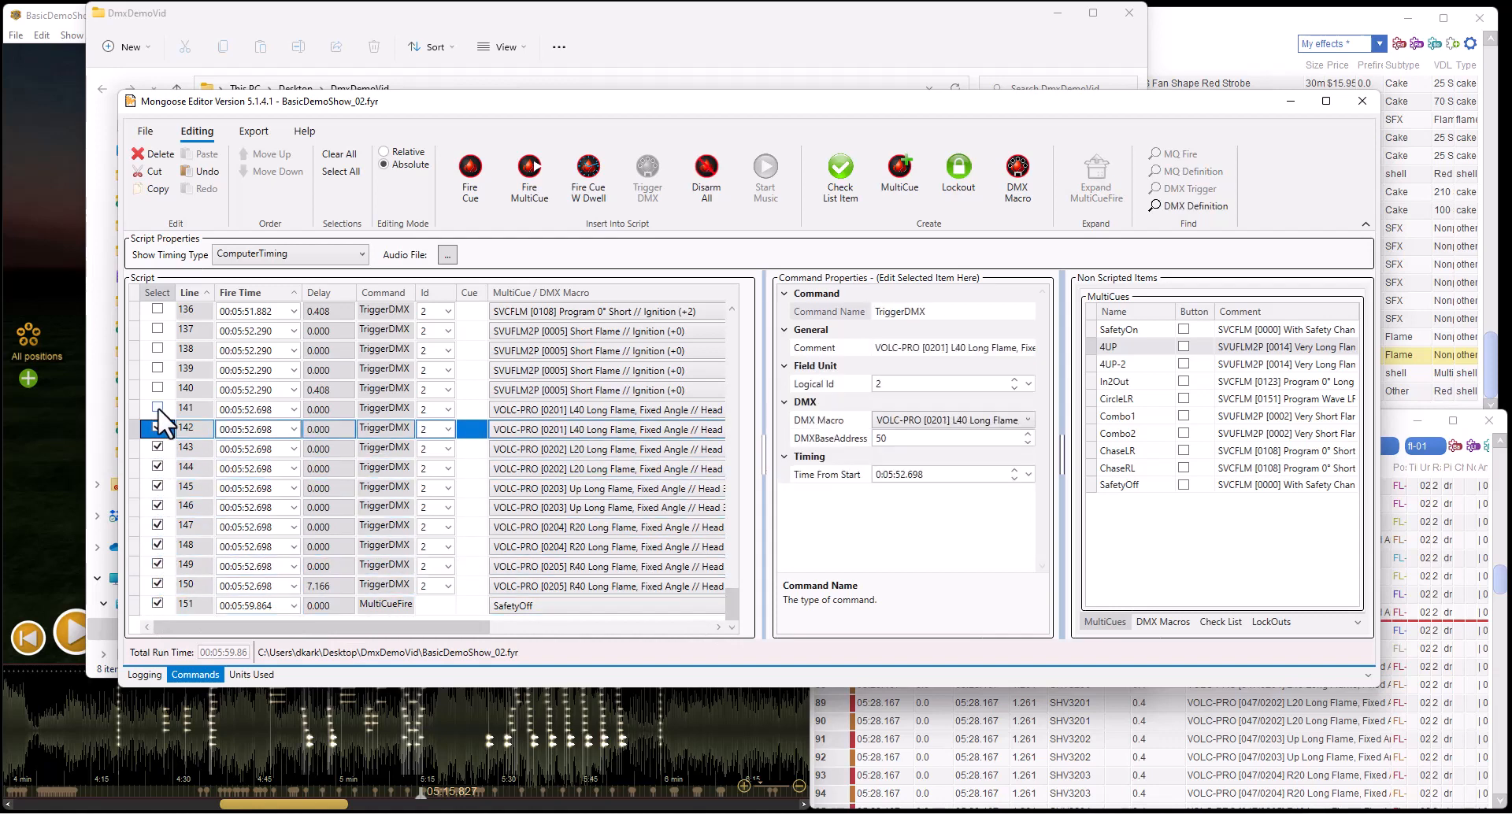
left_click(157, 408)
left_click(156, 388)
left_click(156, 368)
left_click(157, 349)
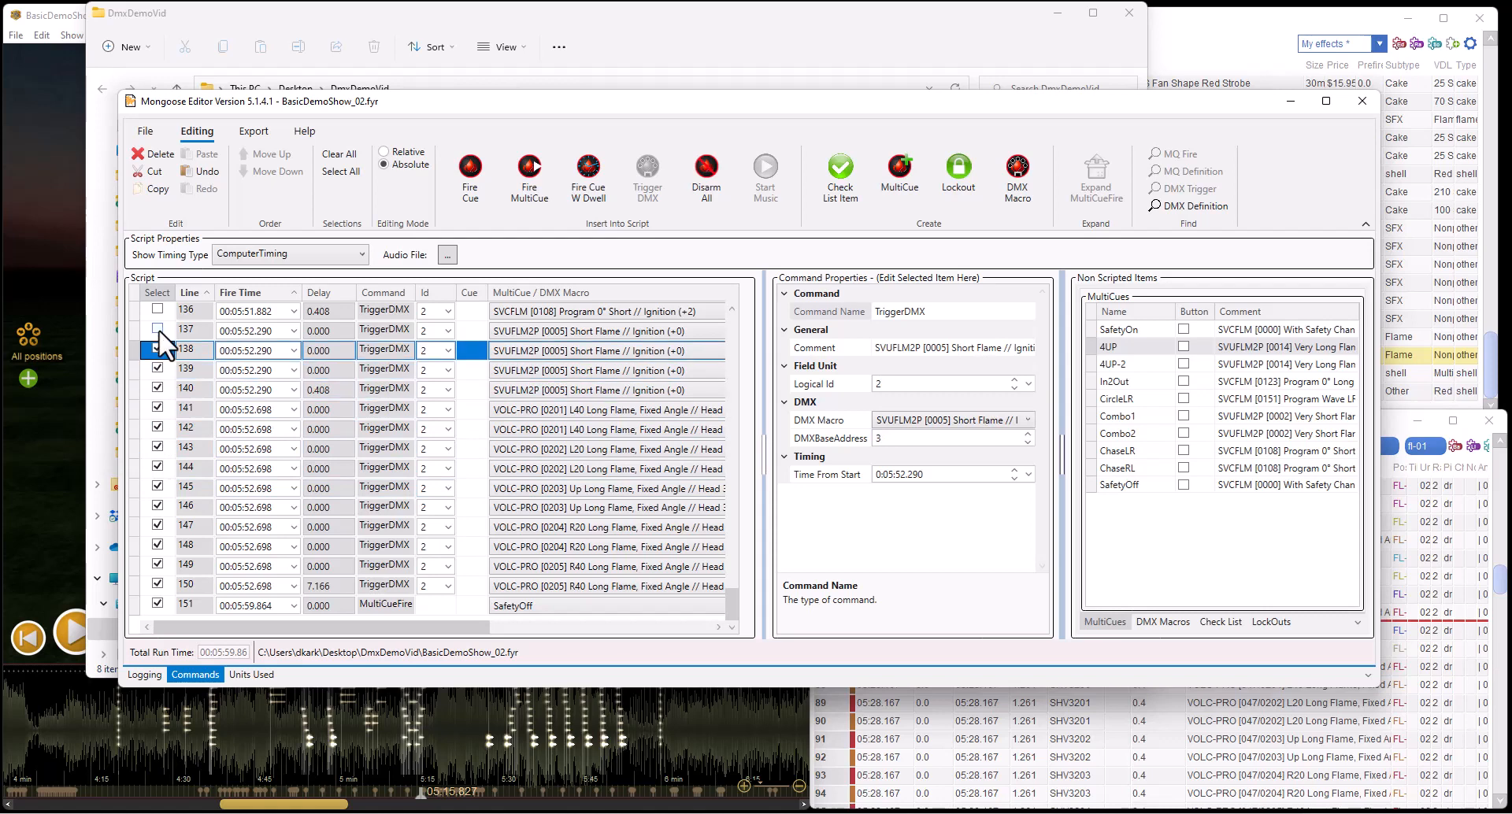
left_click(157, 329)
left_click(157, 309)
scroll(185, 354, "up", 3)
scroll(185, 354, "up", 4)
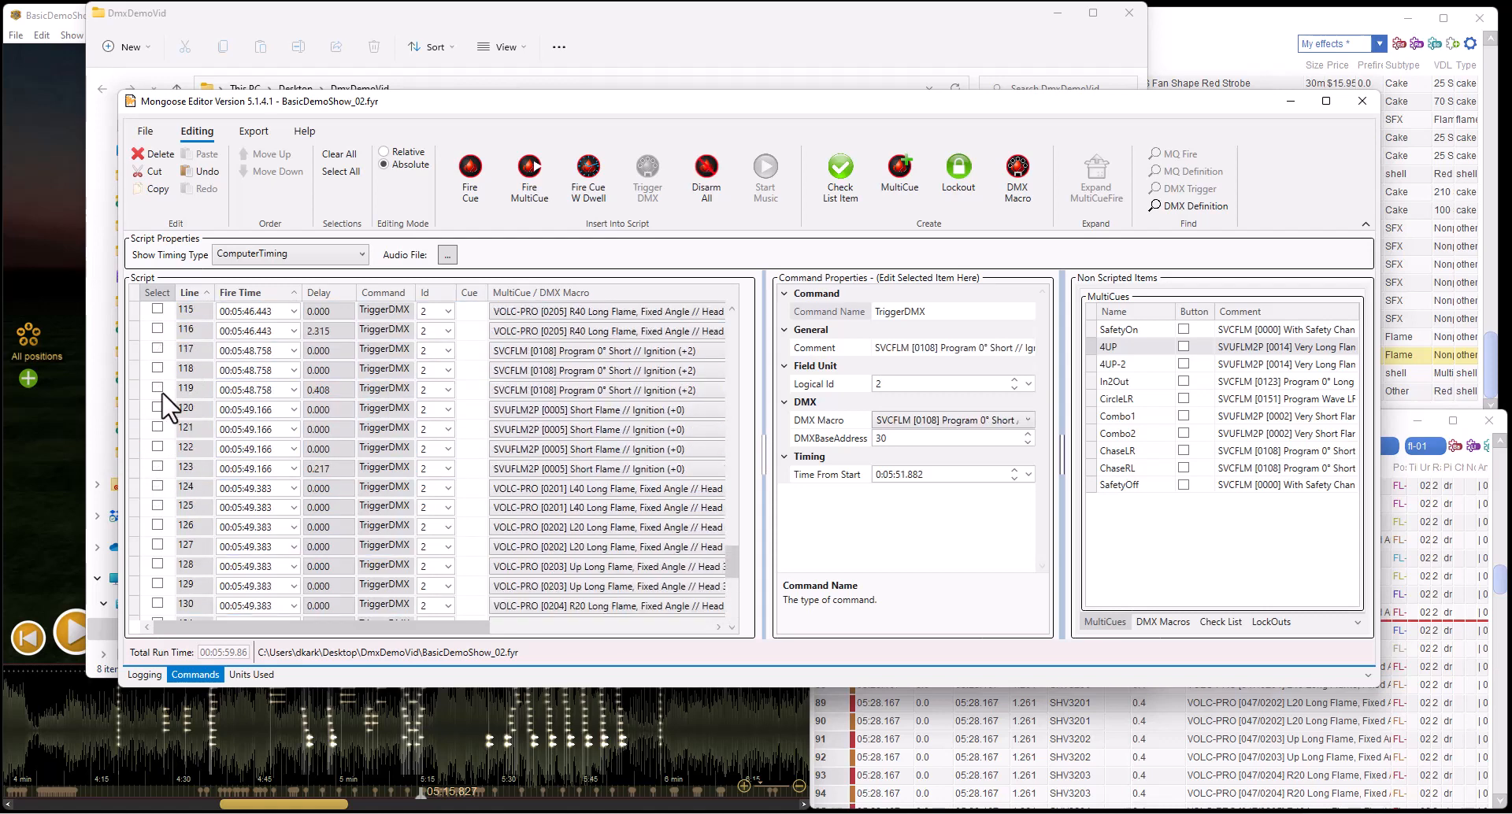
scroll(137, 495, "down", 4)
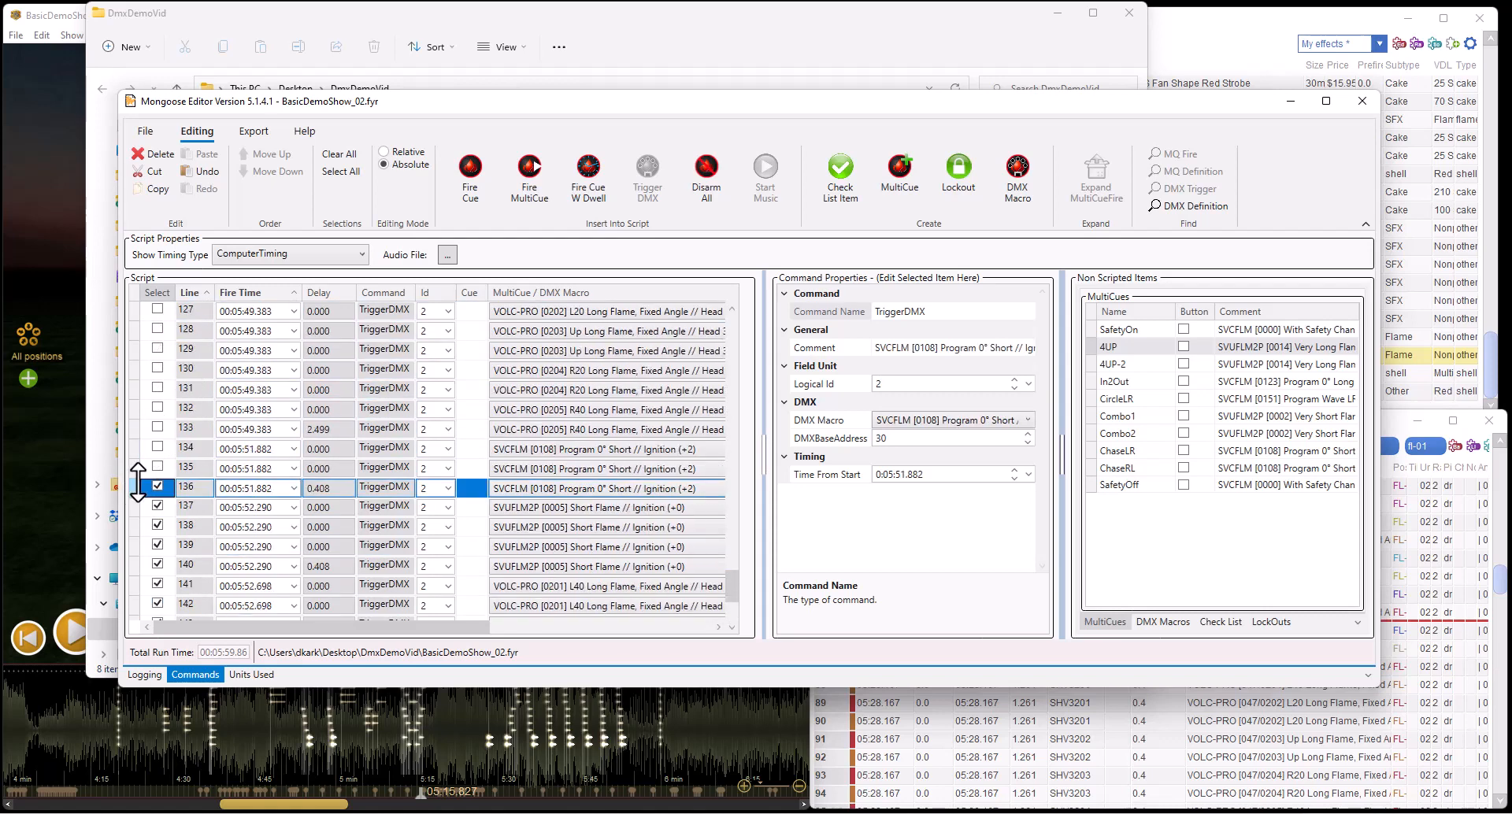
left_click(161, 171)
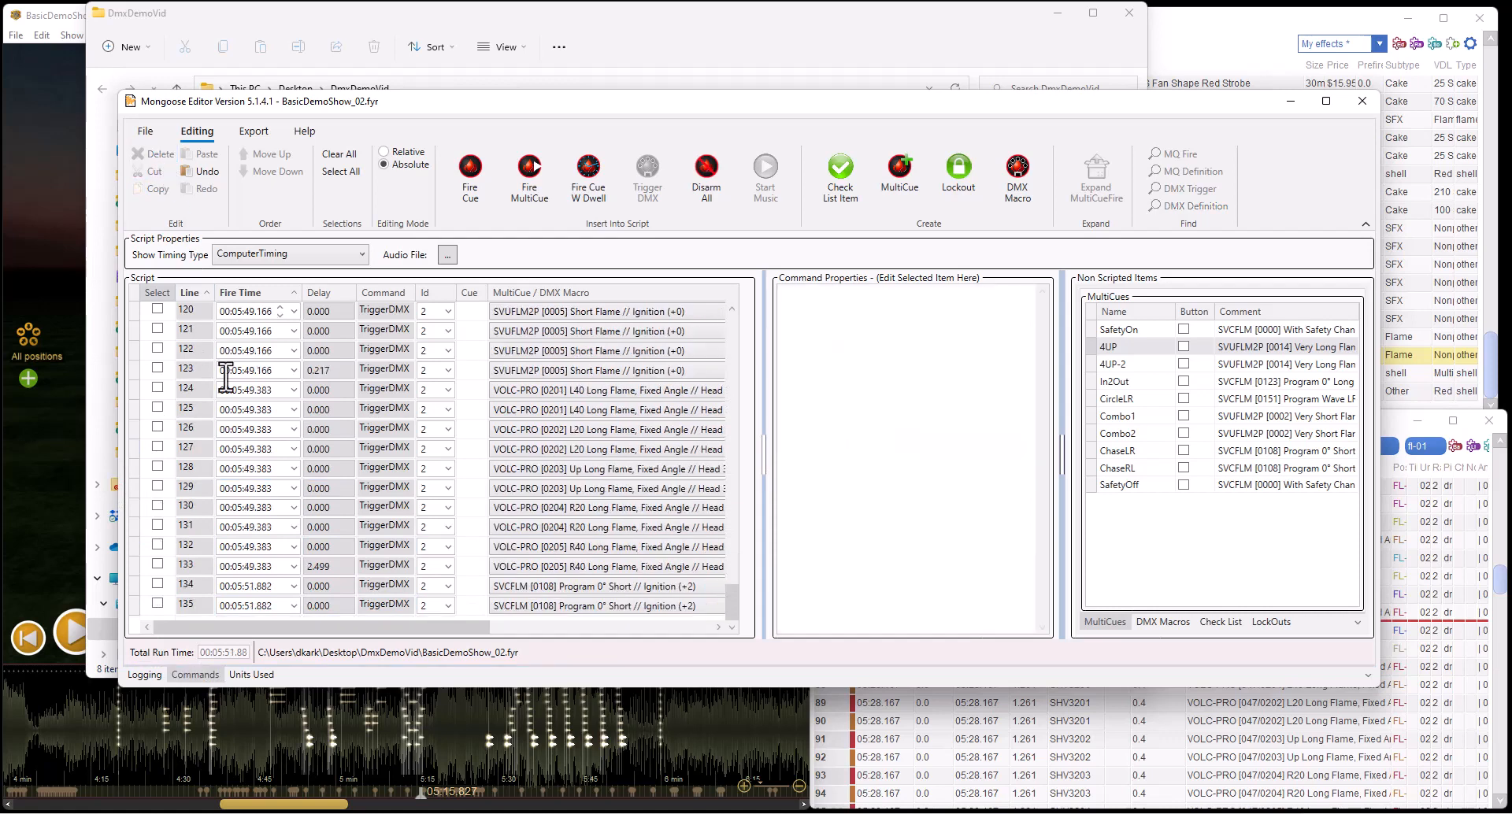
Delete the TriggerDMX commands on lines 120 to 135 at the end of the script
left_click(170, 606)
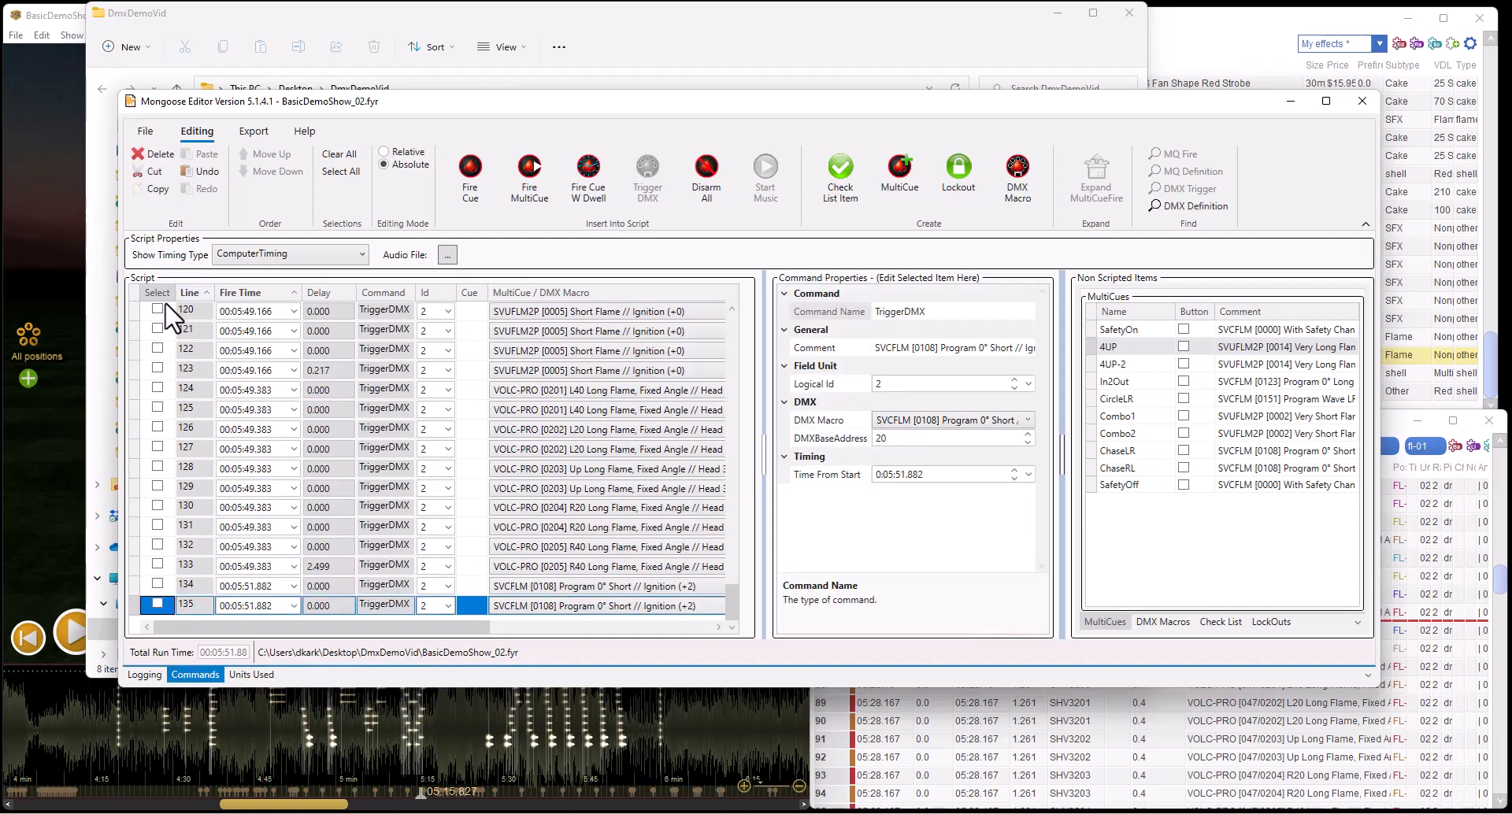
left_click(170, 310)
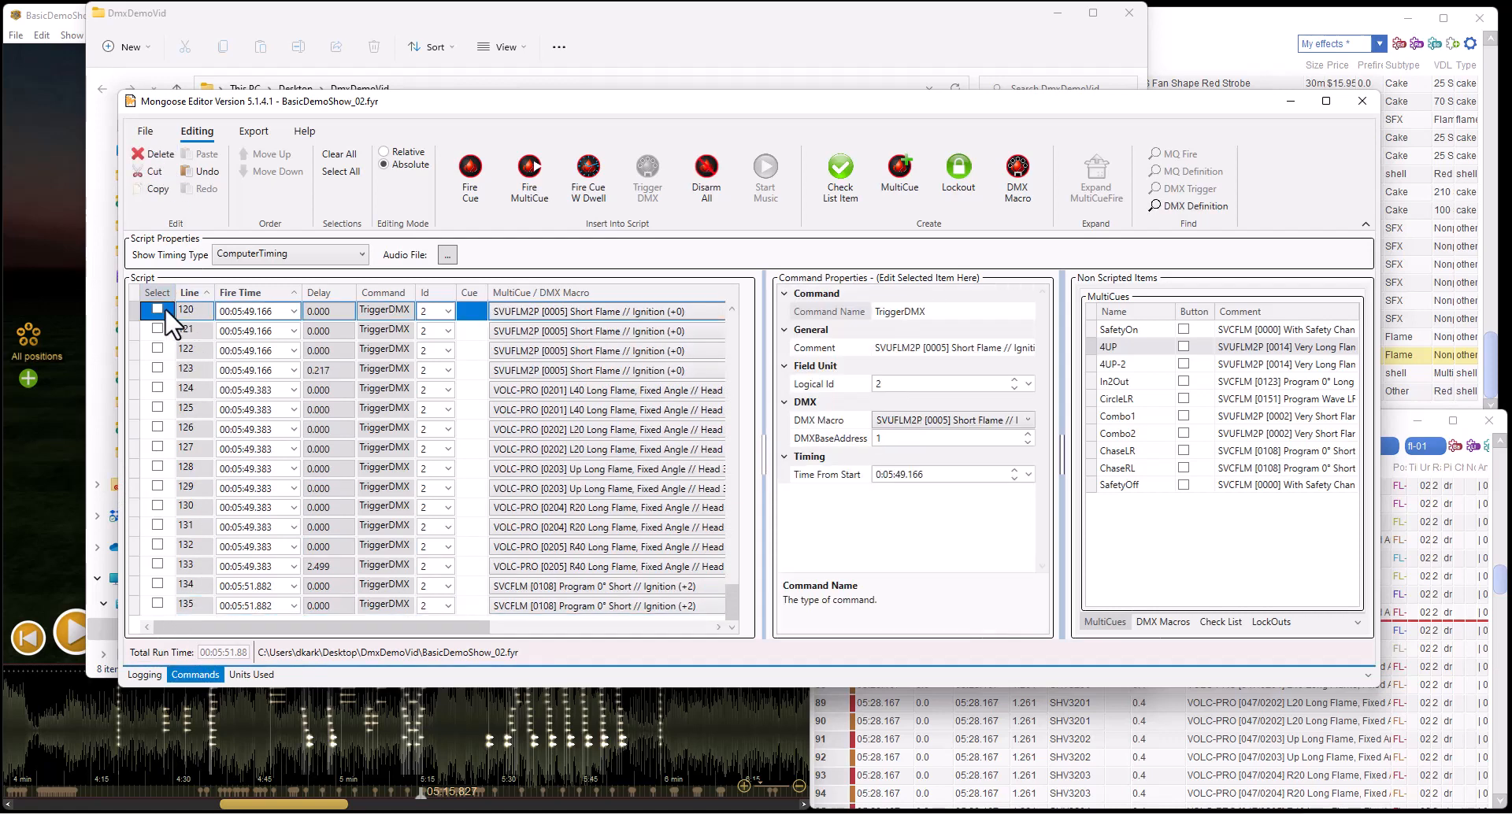
left_click(160, 606)
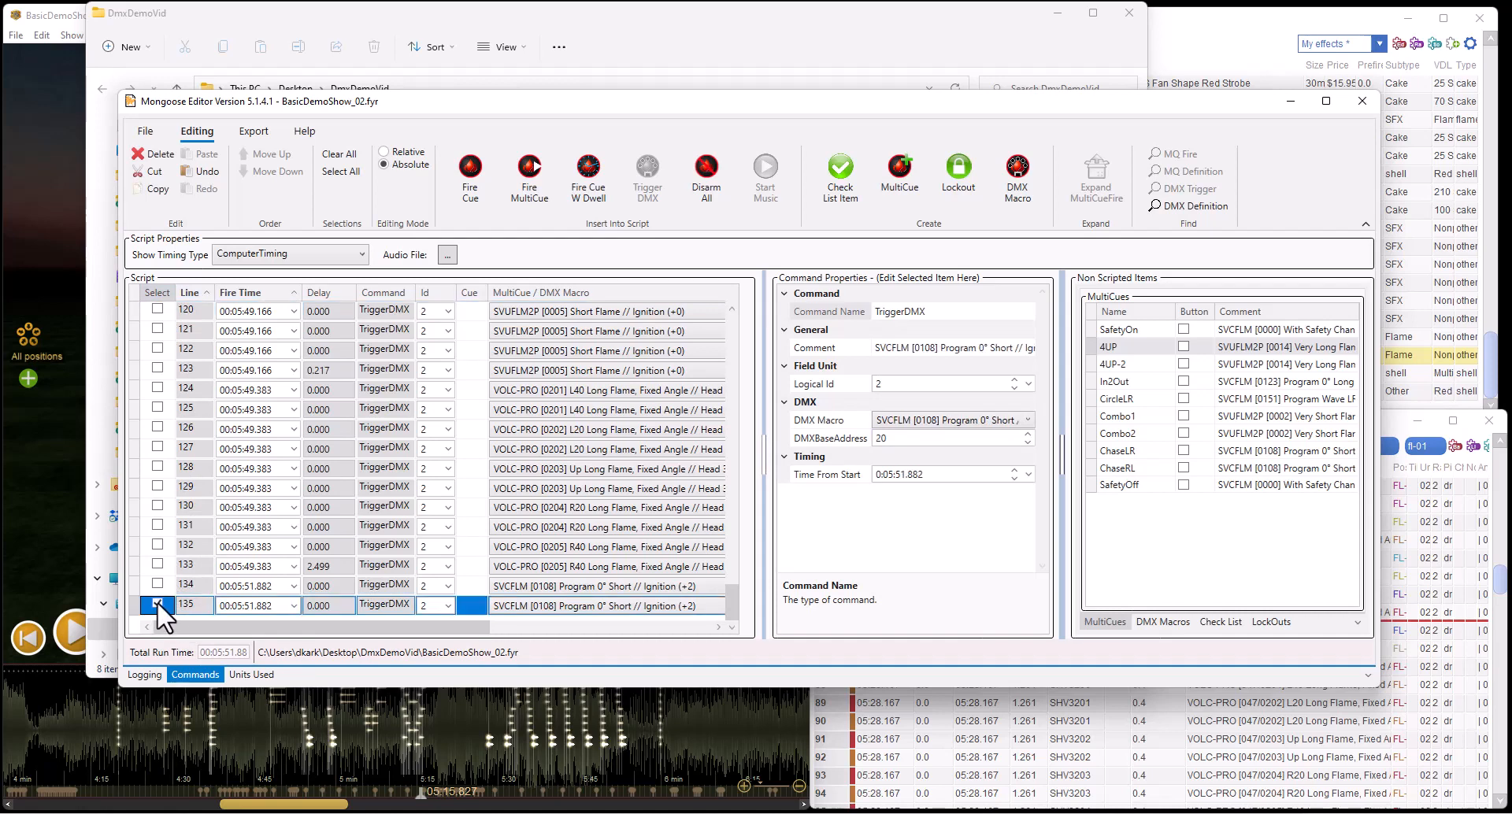
left_click(154, 579)
left_click(154, 559)
left_click(153, 540)
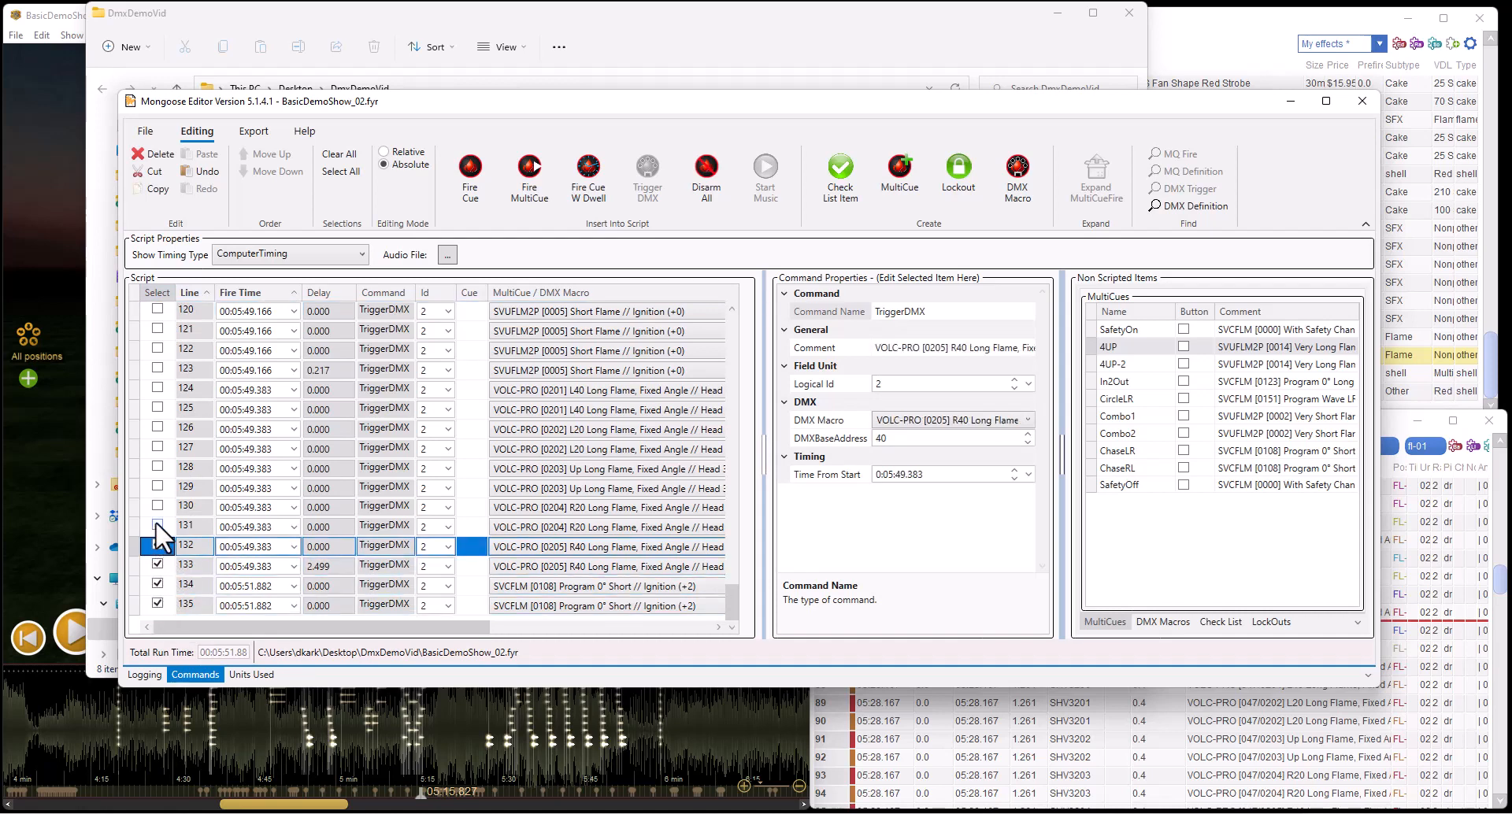
left_click(155, 521)
left_click(157, 505)
left_click(156, 486)
left_click(156, 466)
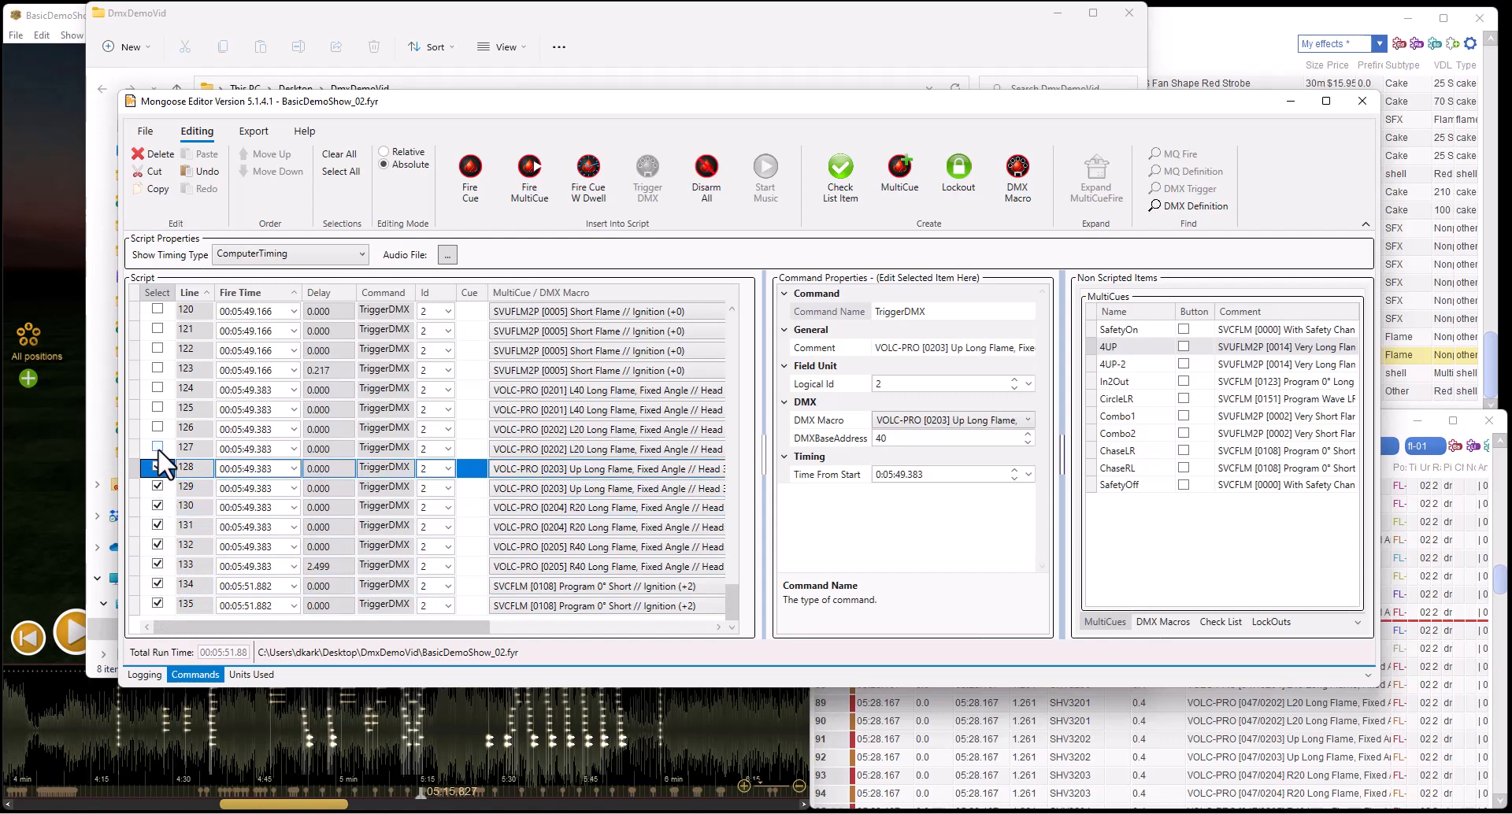
left_click(158, 446)
left_click(159, 425)
left_click(158, 405)
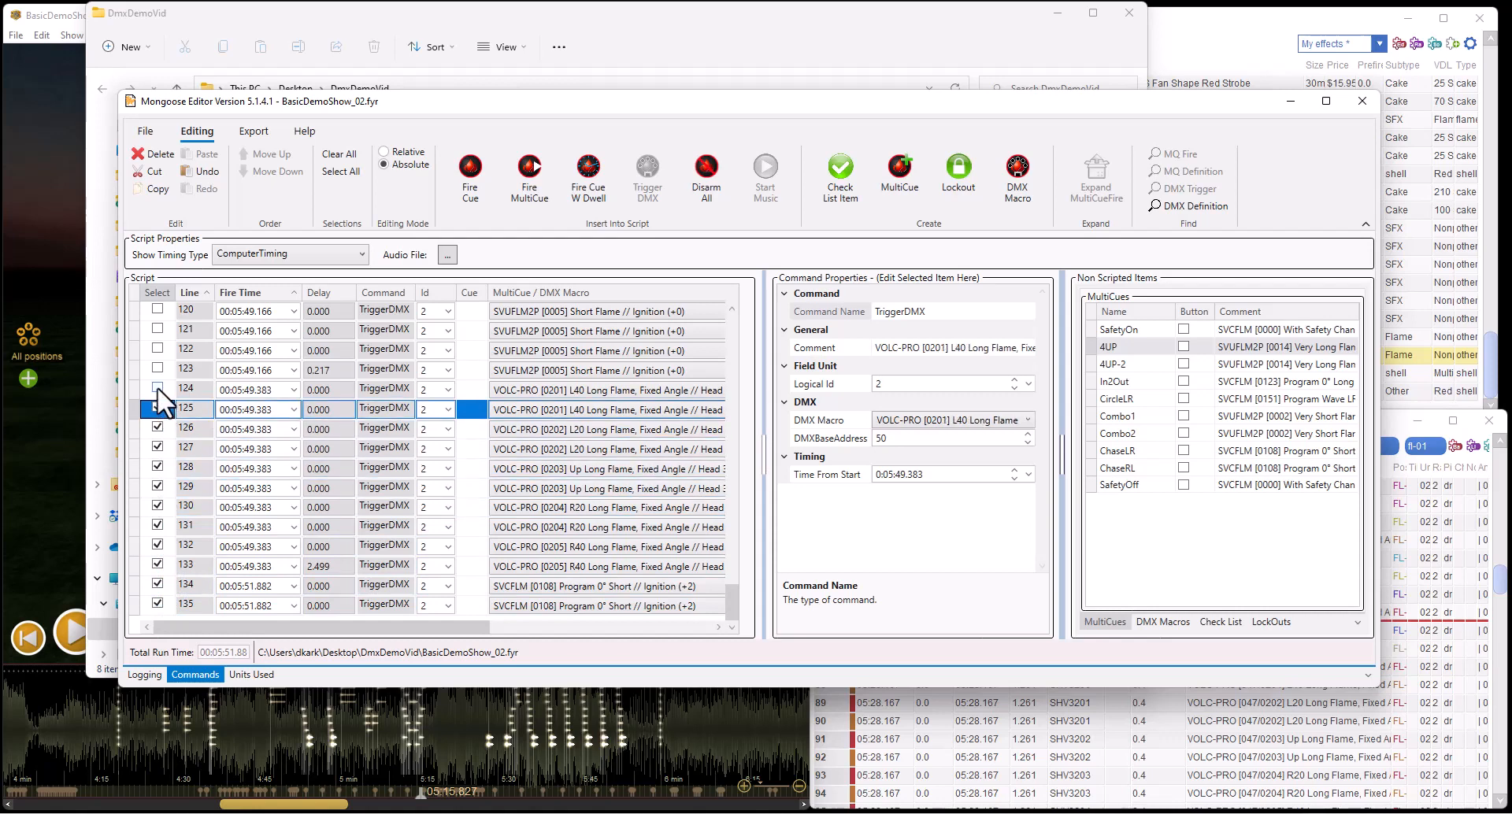
left_click(157, 386)
left_click(158, 367)
left_click(156, 348)
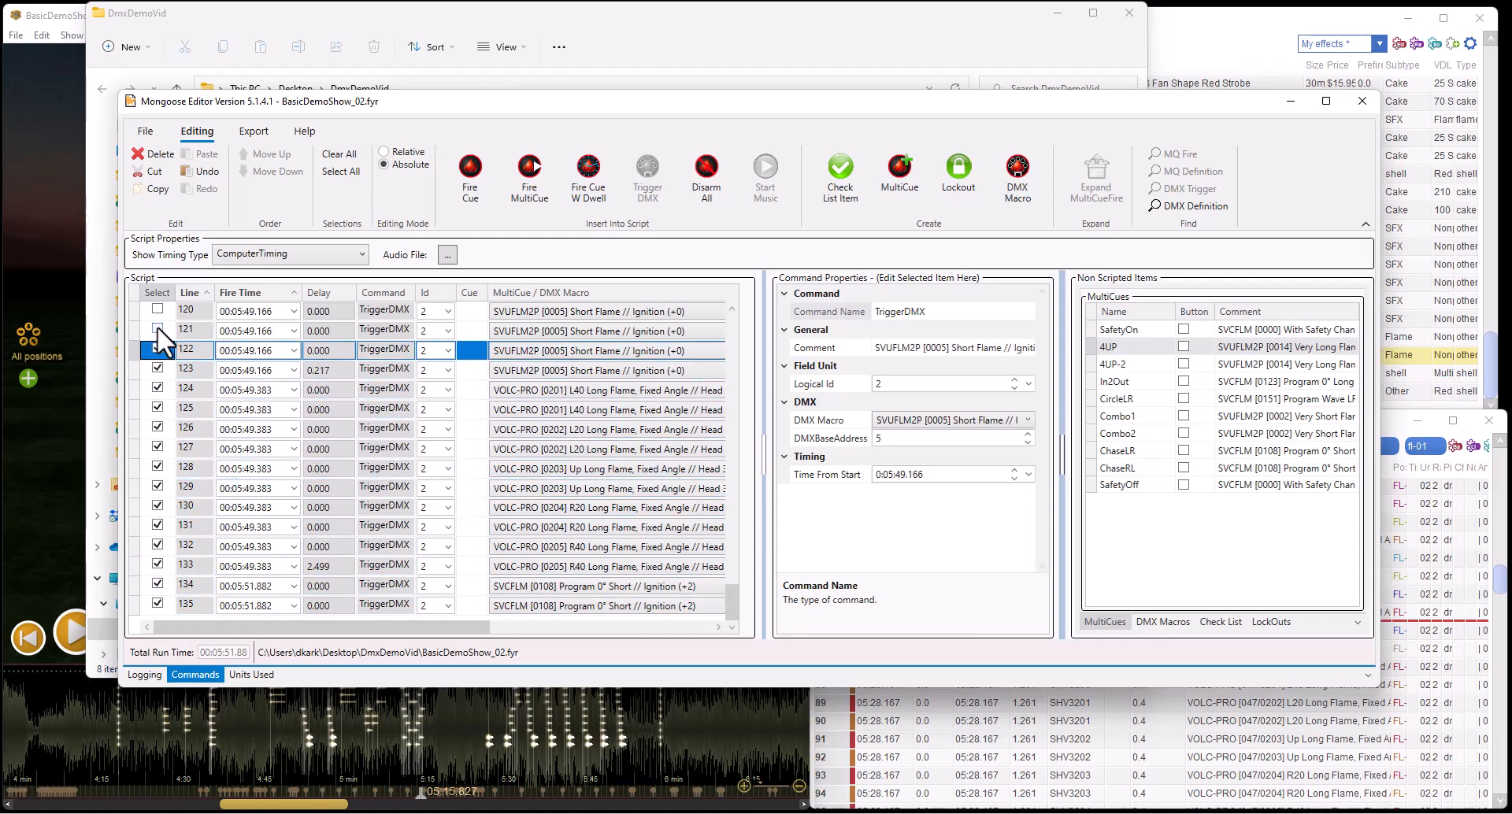
left_click(158, 329)
left_click(157, 310)
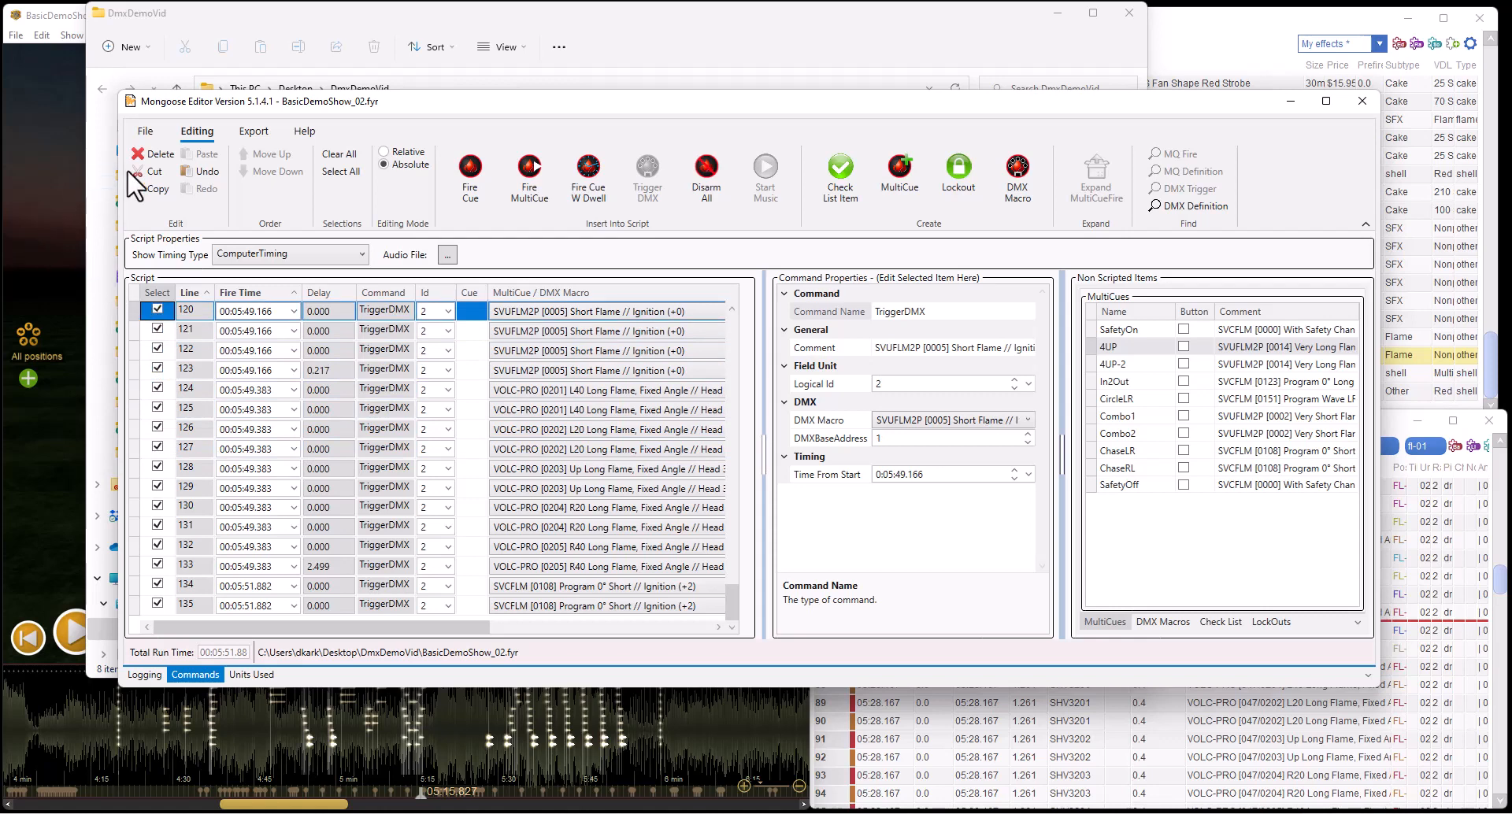
left_click(142, 154)
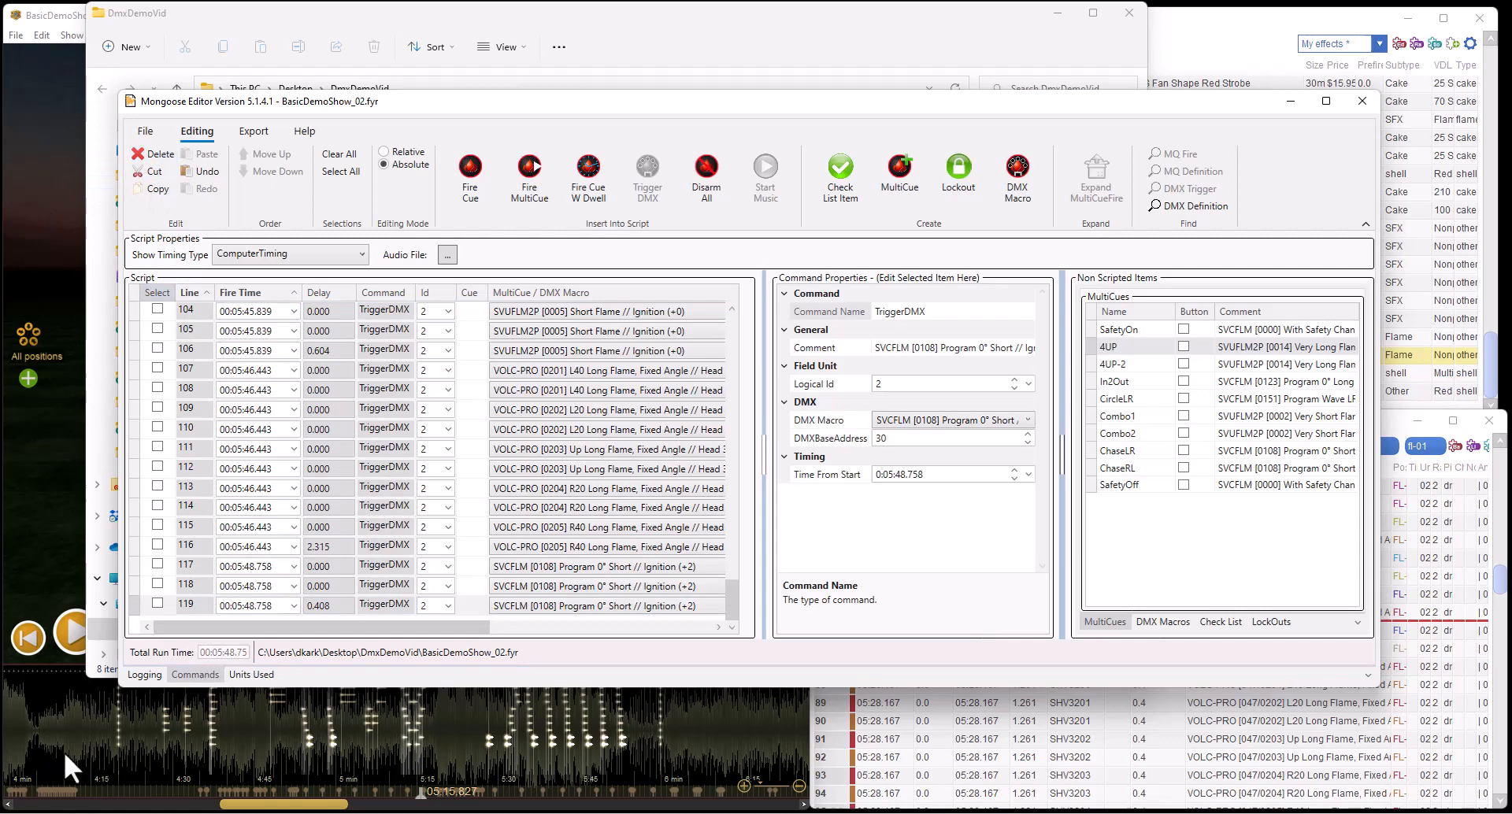
Delete the TriggerDMX commands on script lines 104 to 119
left_click(157, 603)
left_click(157, 584)
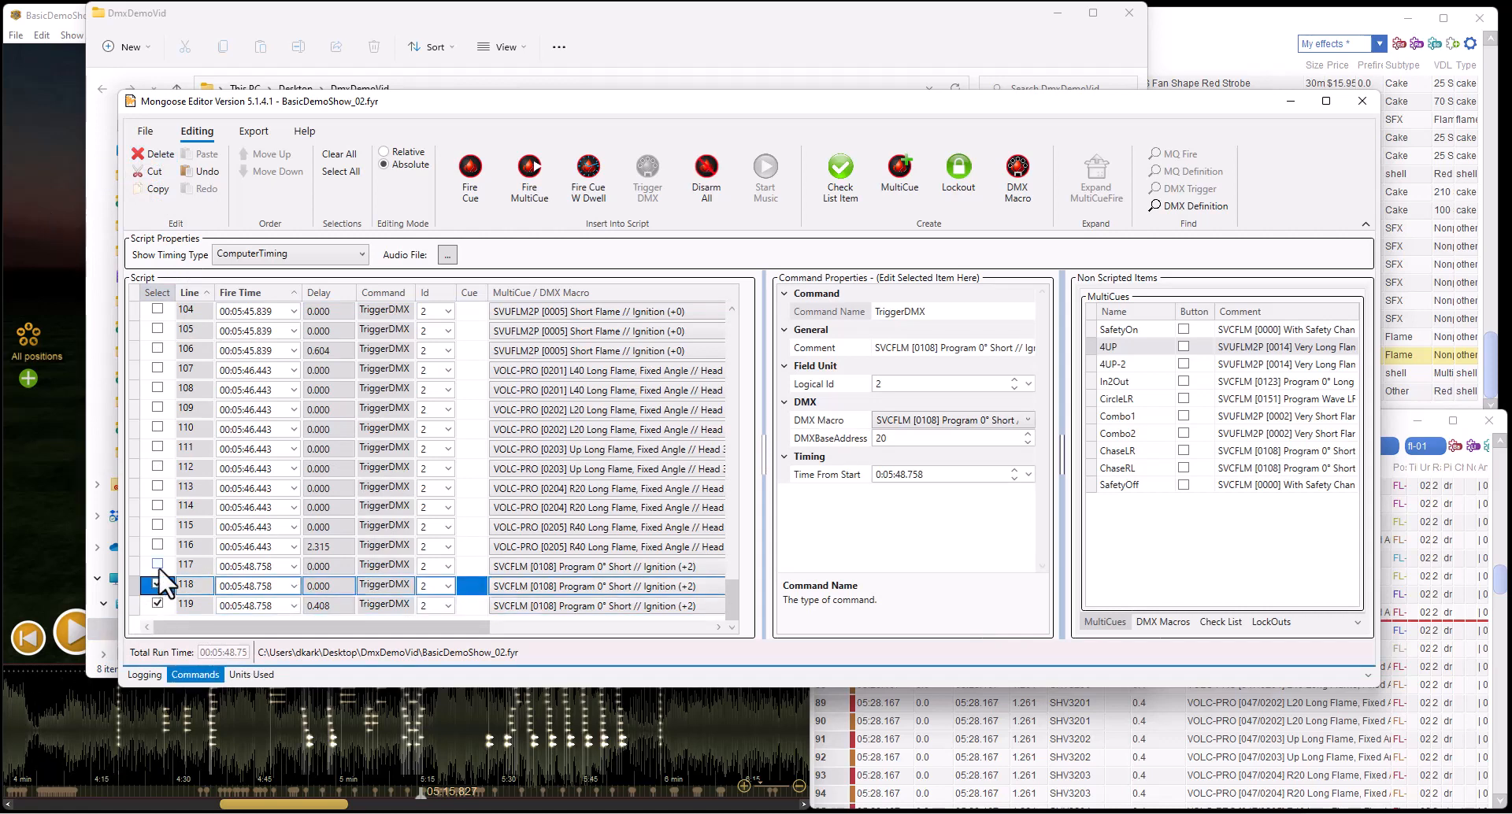
left_click(156, 565)
left_click(155, 544)
left_click(158, 524)
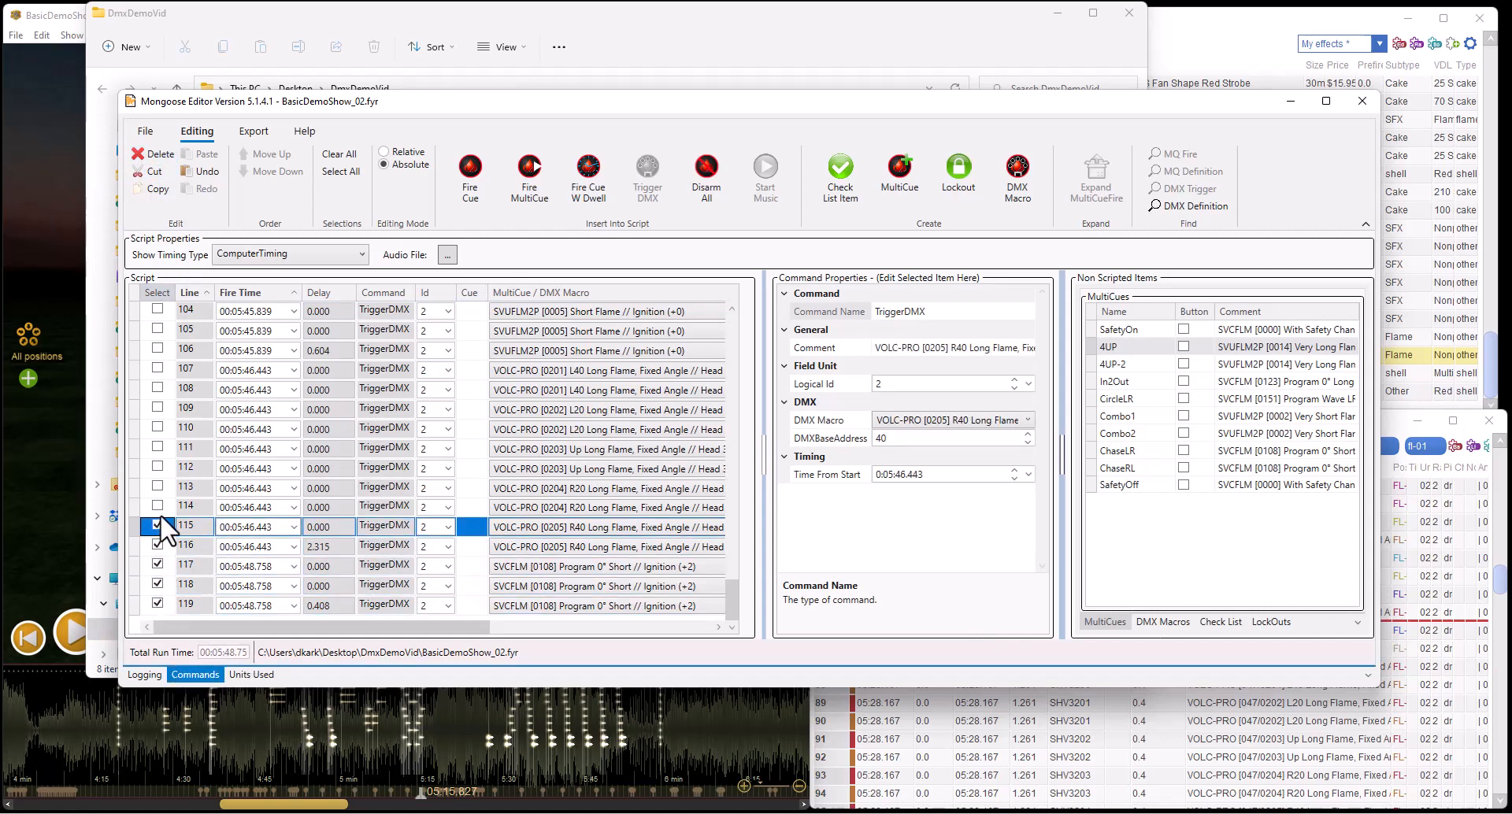
left_click(160, 504)
left_click(160, 486)
left_click(158, 467)
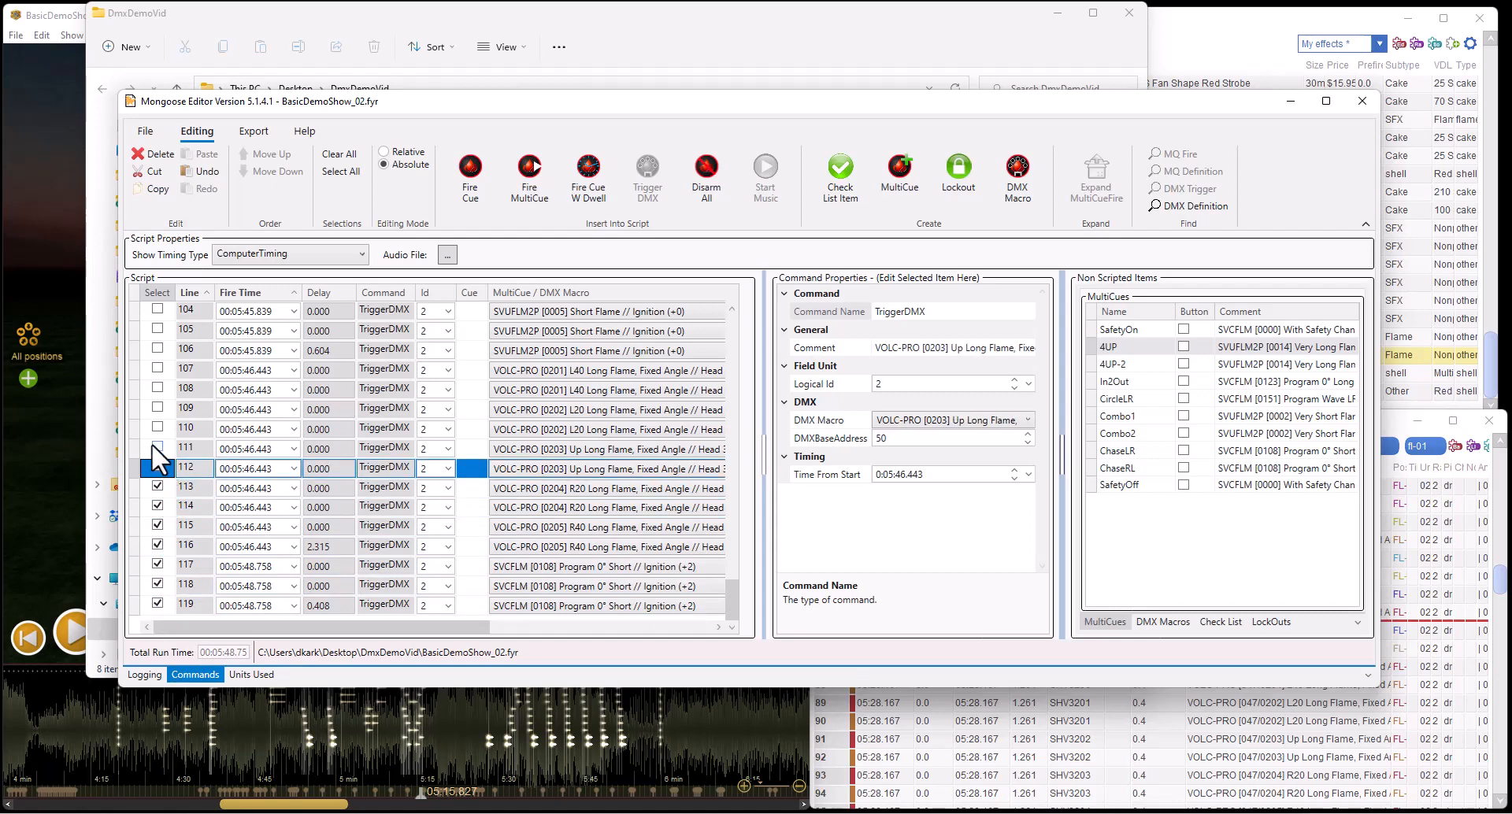
left_click(157, 448)
left_click(156, 428)
left_click(157, 409)
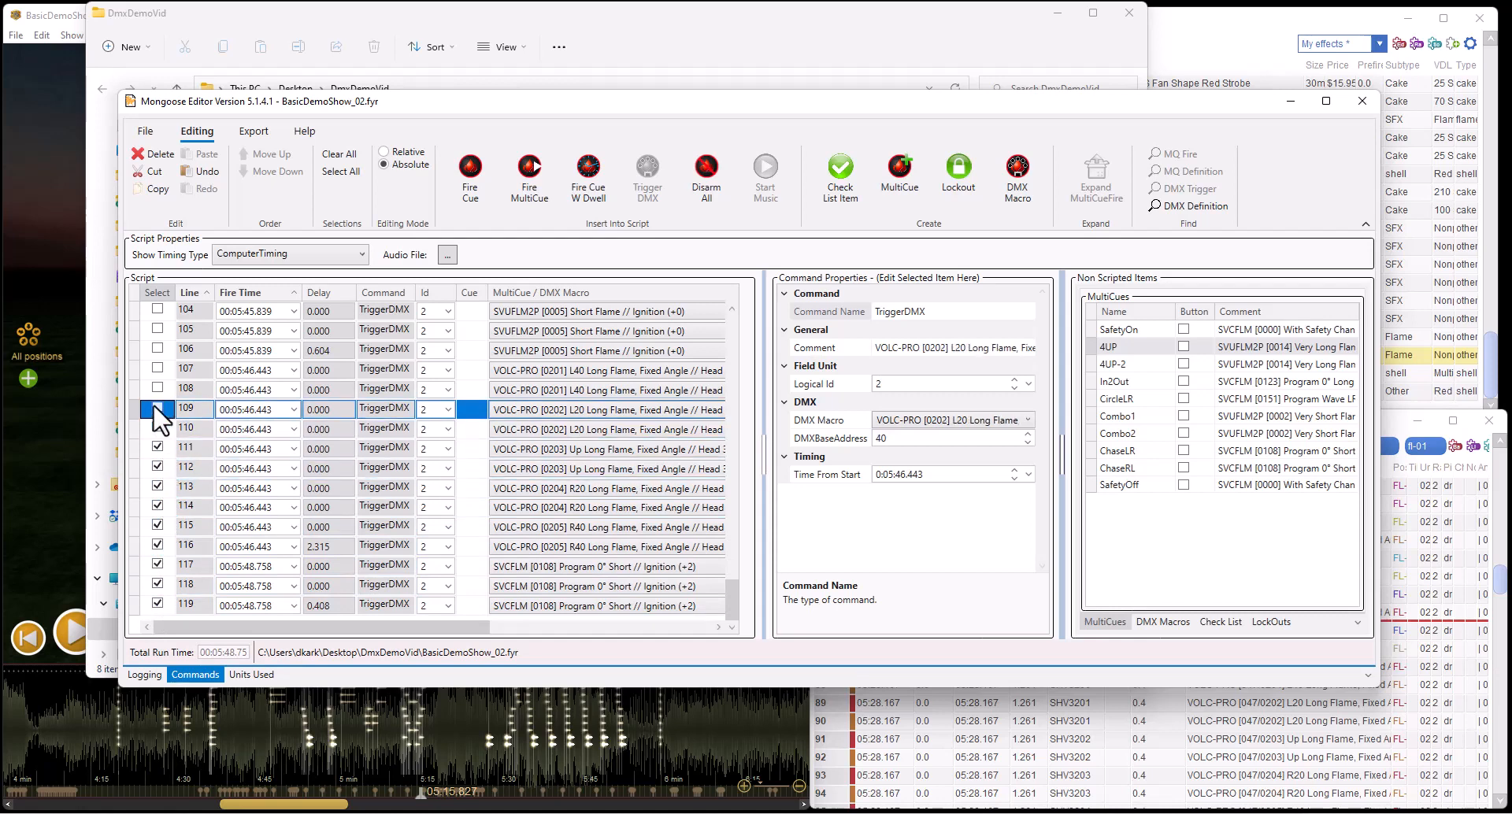
left_click(155, 389)
left_click(157, 367)
left_click(156, 348)
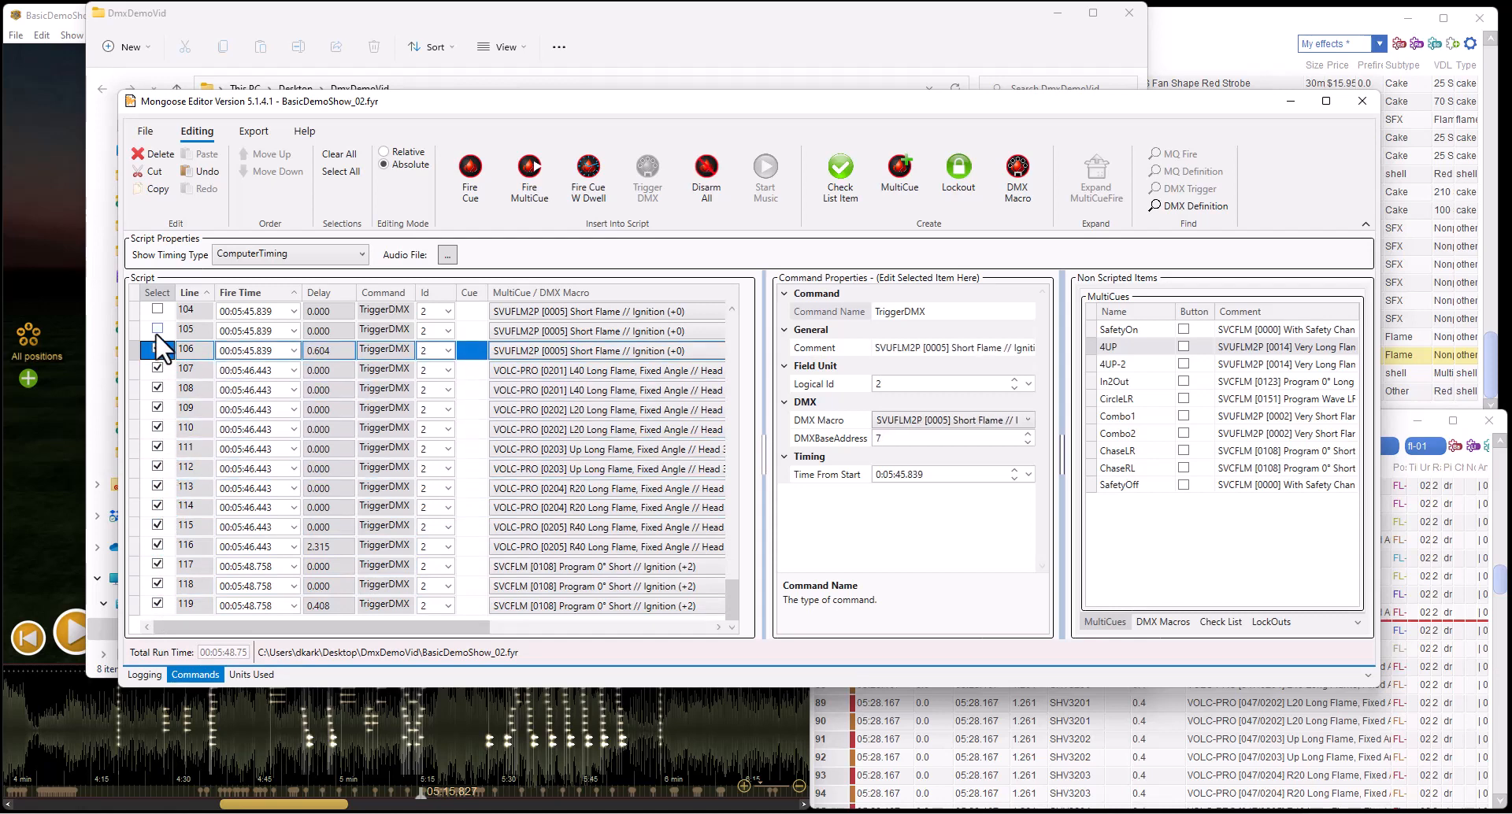
left_click(157, 329)
left_click(157, 309)
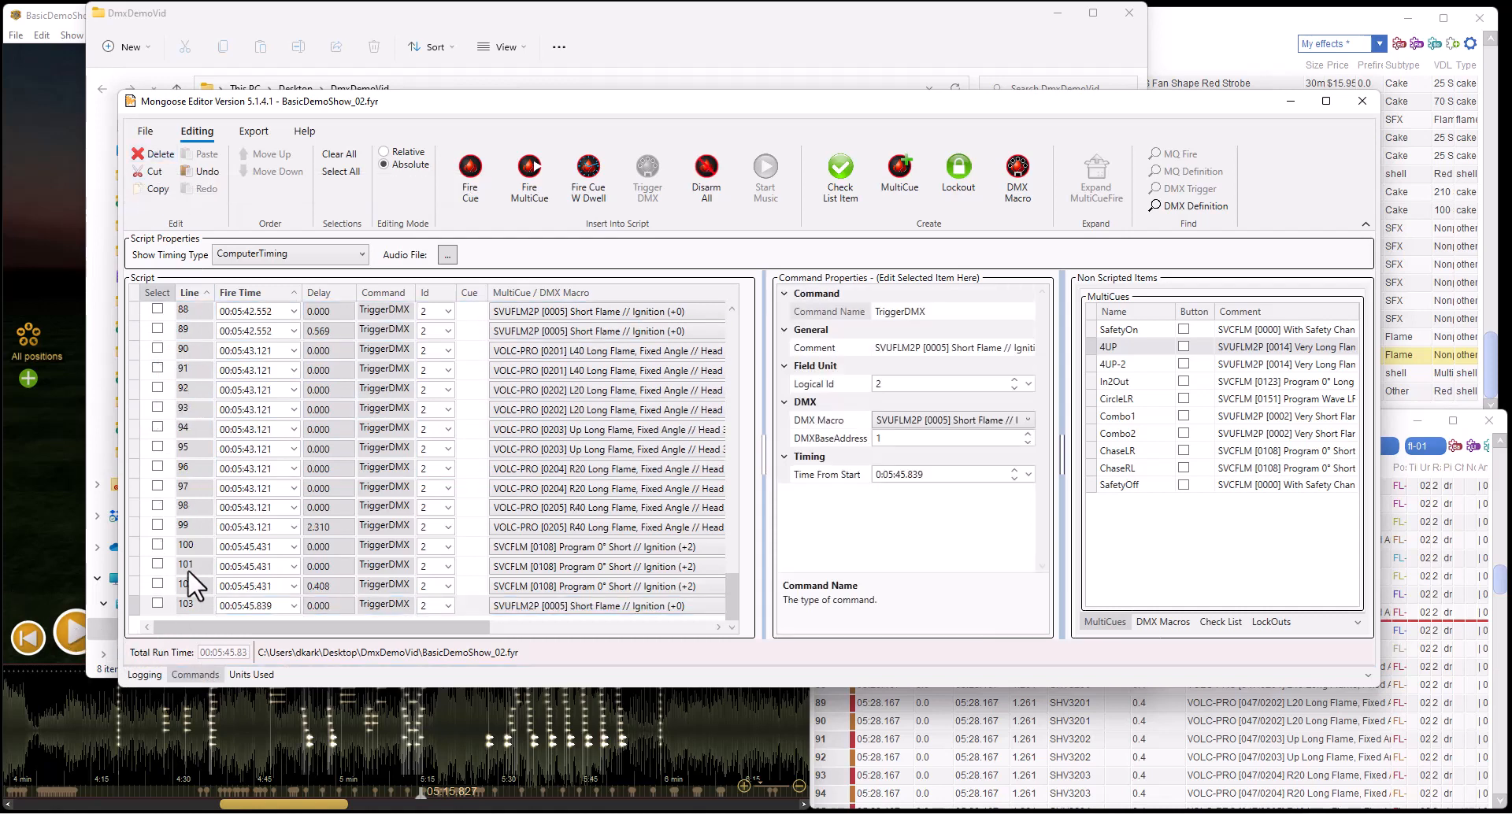
Delete the TriggerDMX commands on script lines 88 to 103
left_click(157, 604)
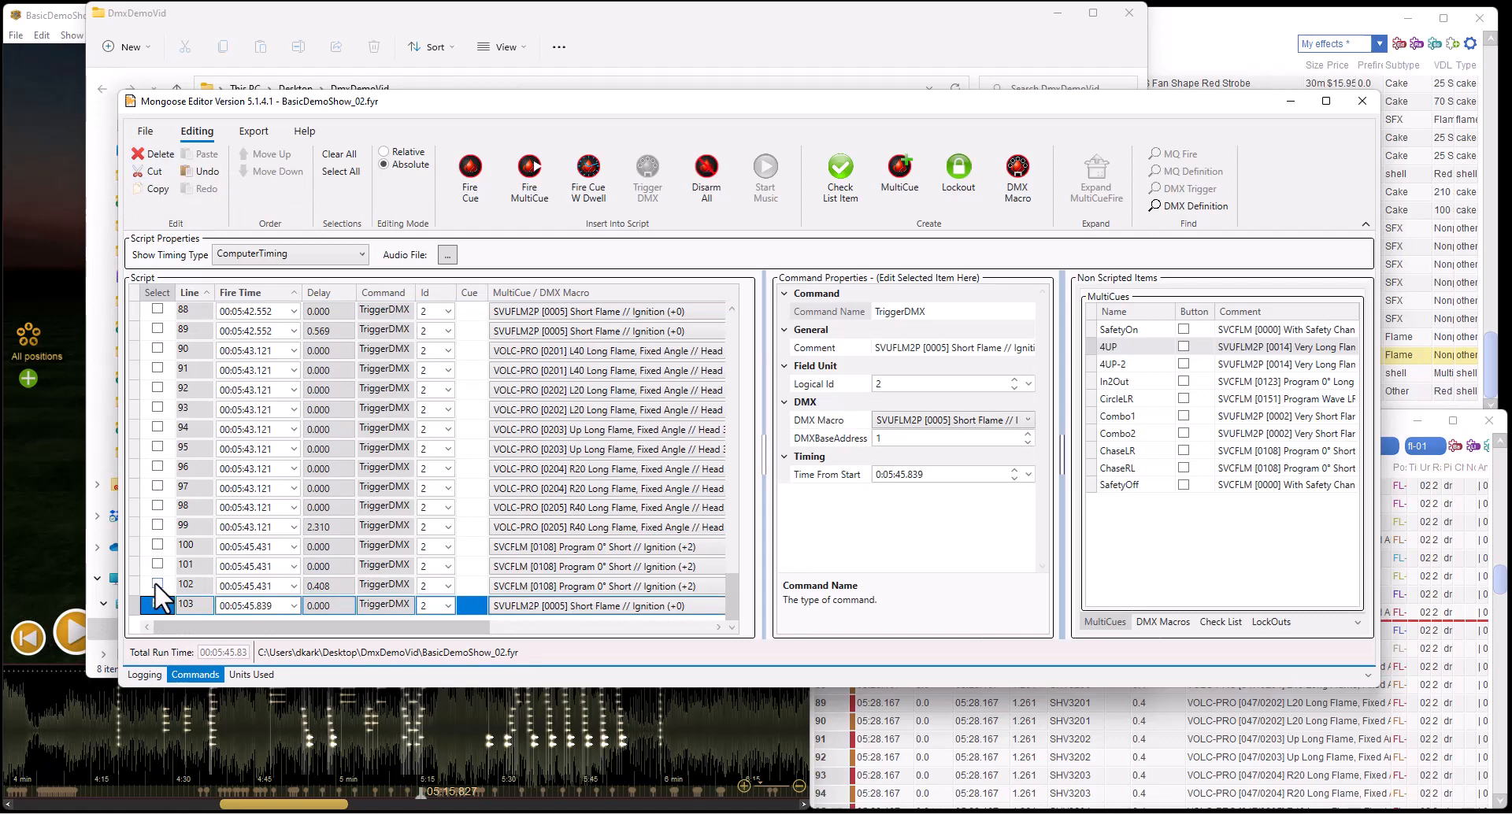
left_click(157, 584)
left_click(157, 565)
left_click(157, 545)
left_click(156, 525)
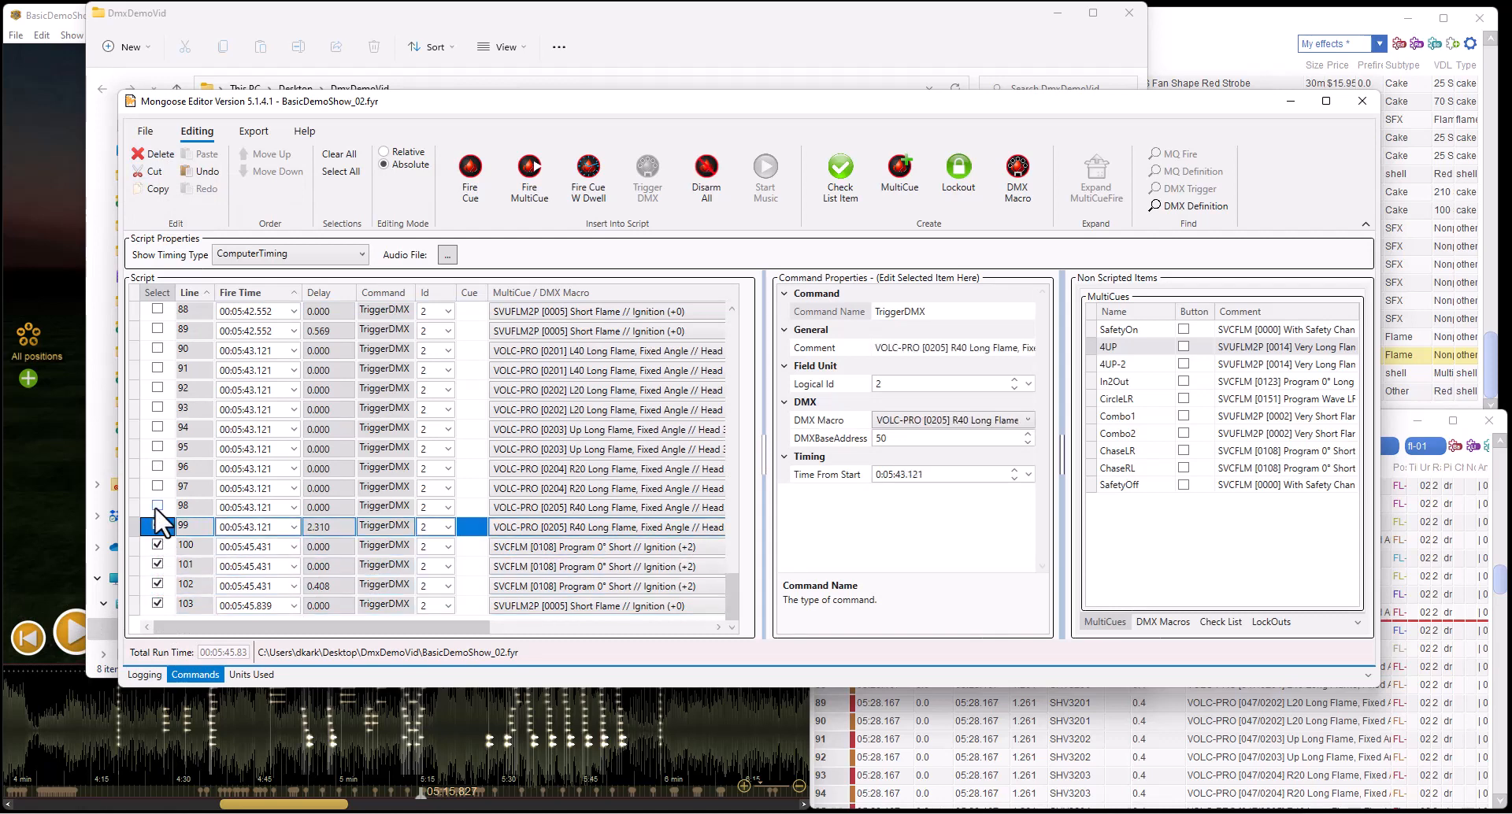
left_click(157, 505)
left_click(156, 486)
left_click(157, 466)
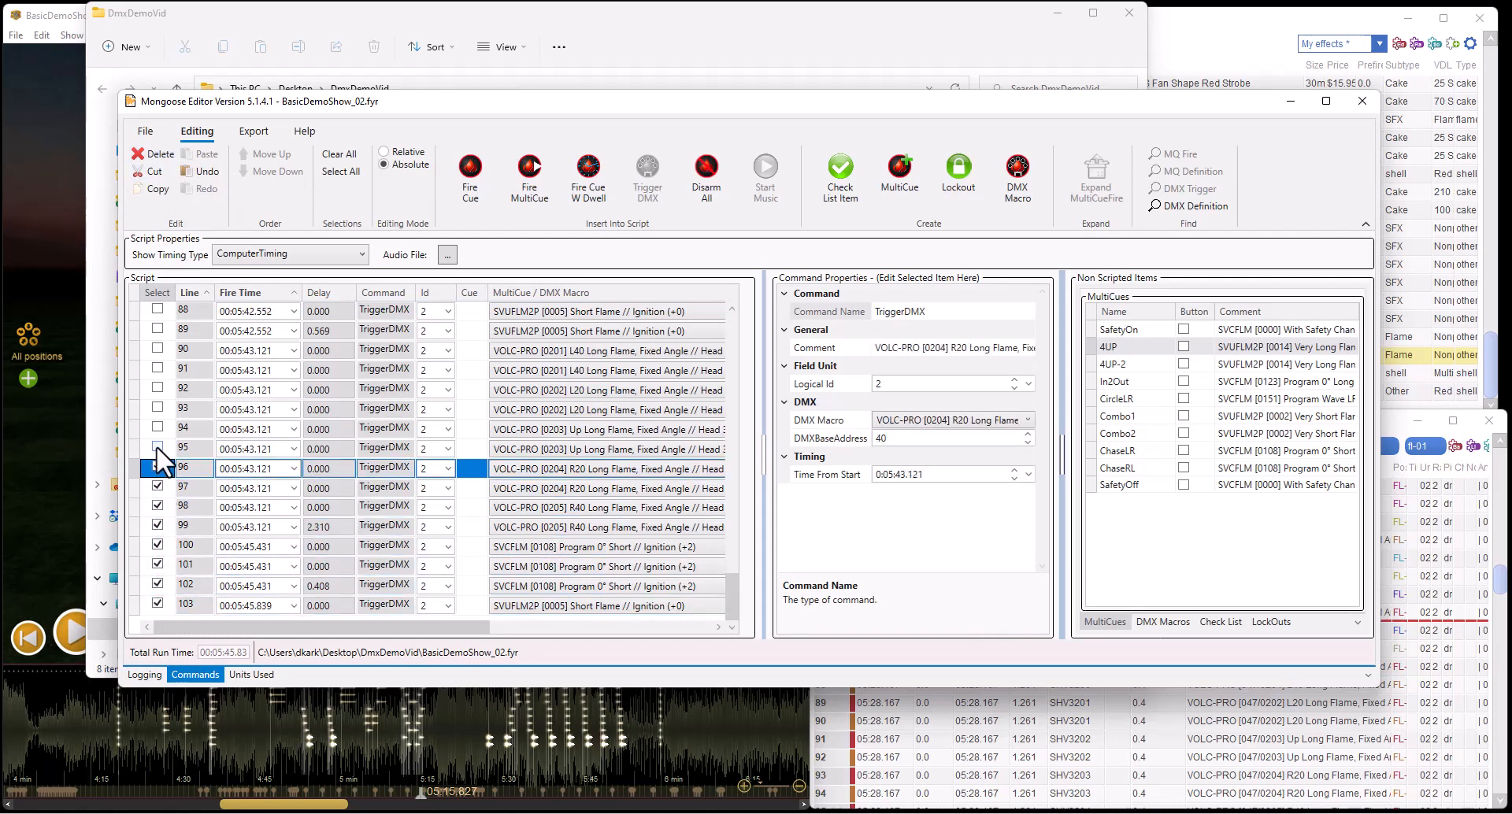
left_click(156, 447)
left_click(156, 427)
left_click(156, 408)
left_click(157, 387)
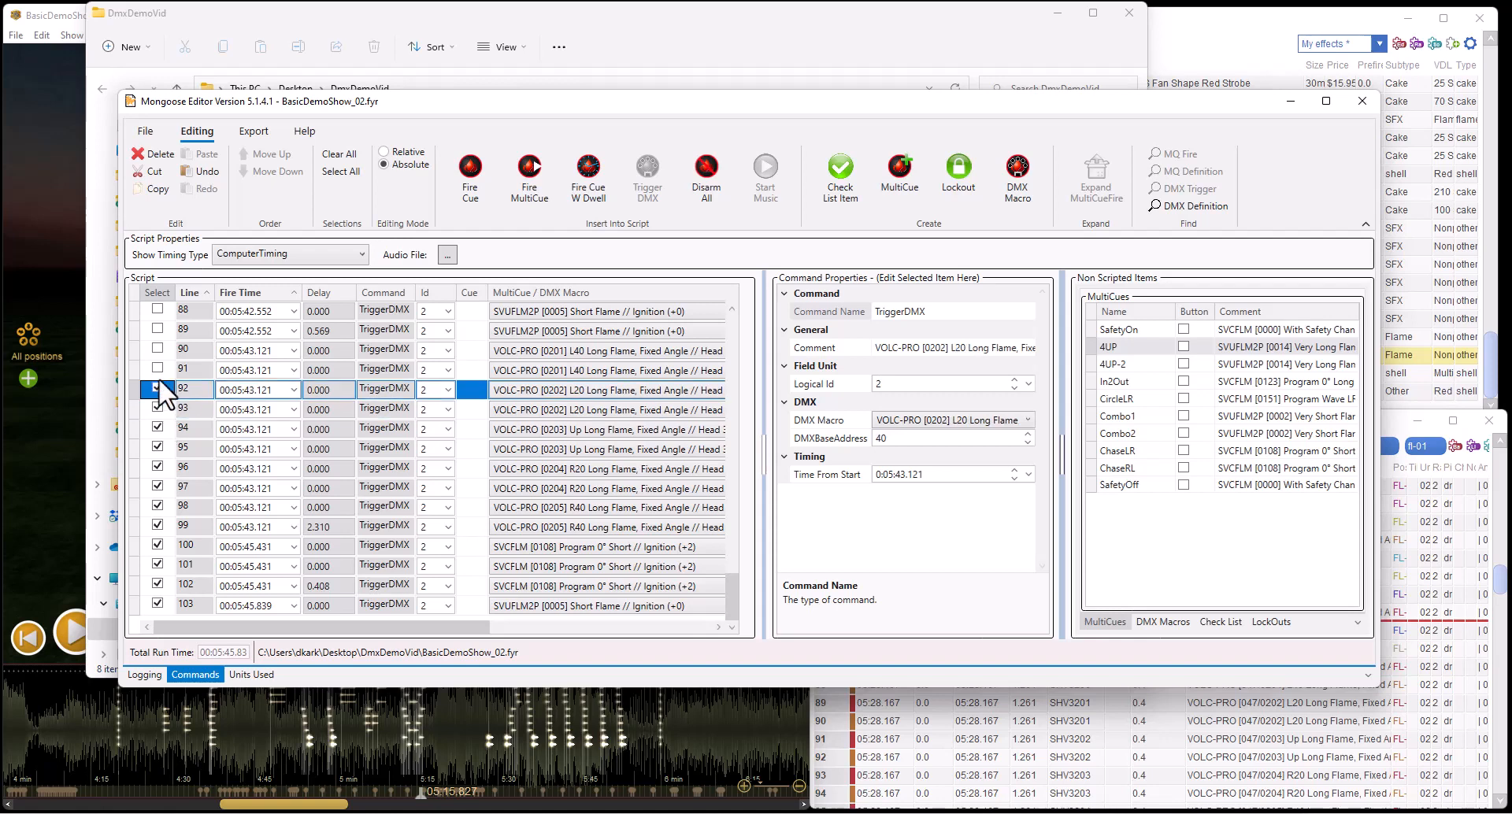
left_click(157, 367)
left_click(157, 348)
left_click(157, 328)
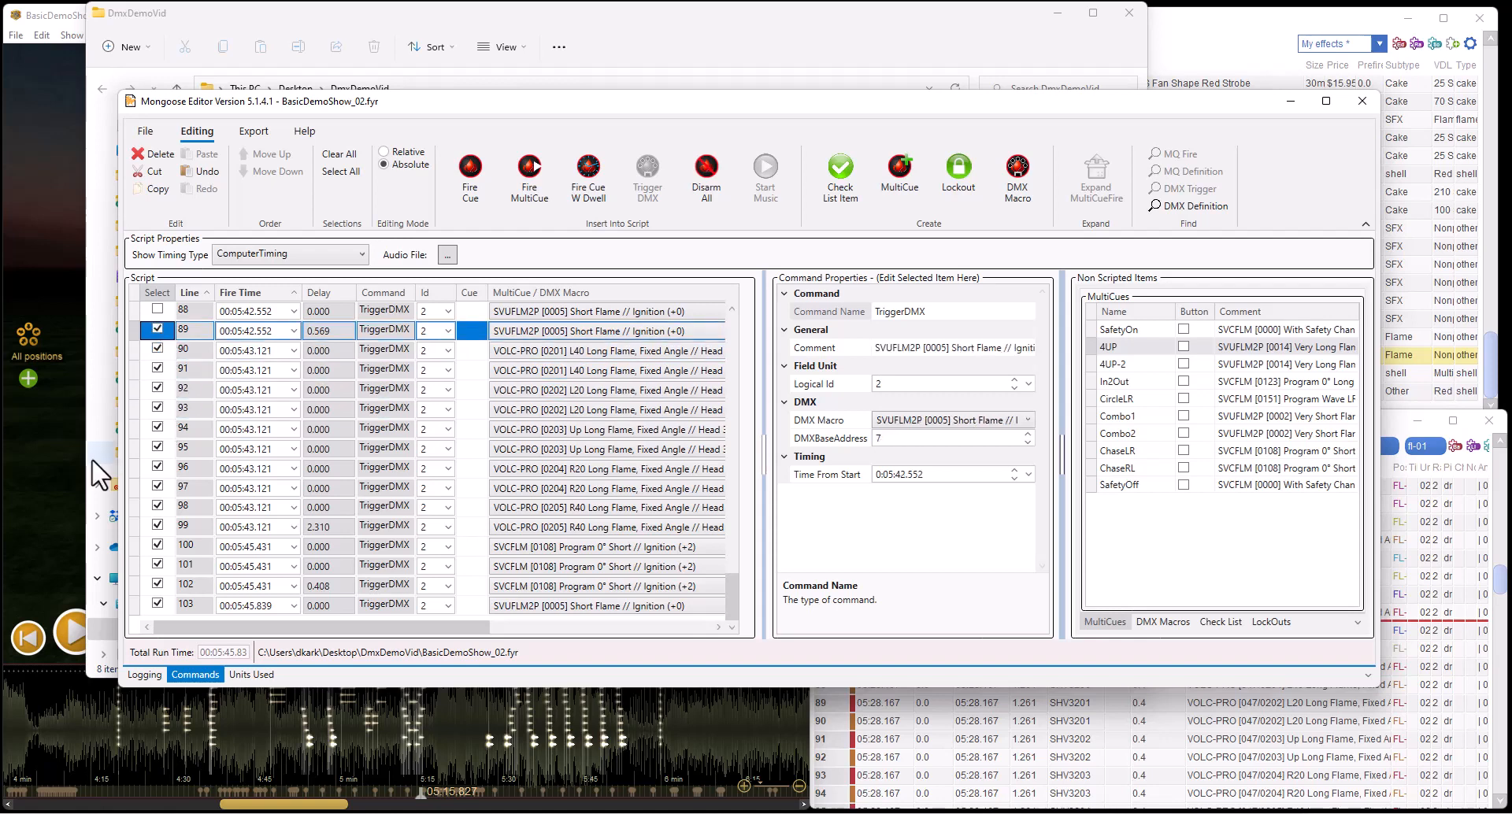
left_click(157, 309)
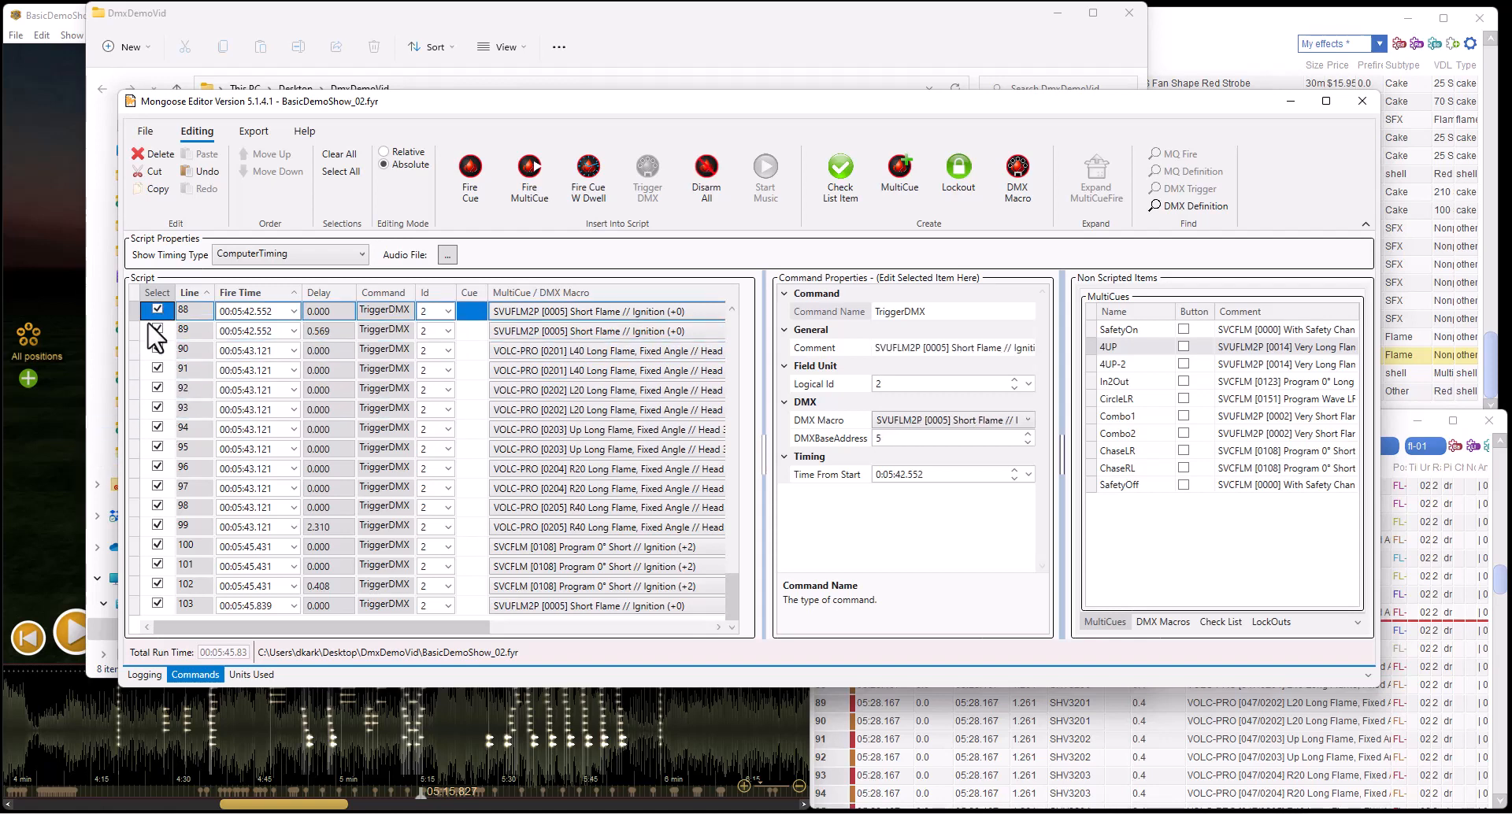
left_click(160, 155)
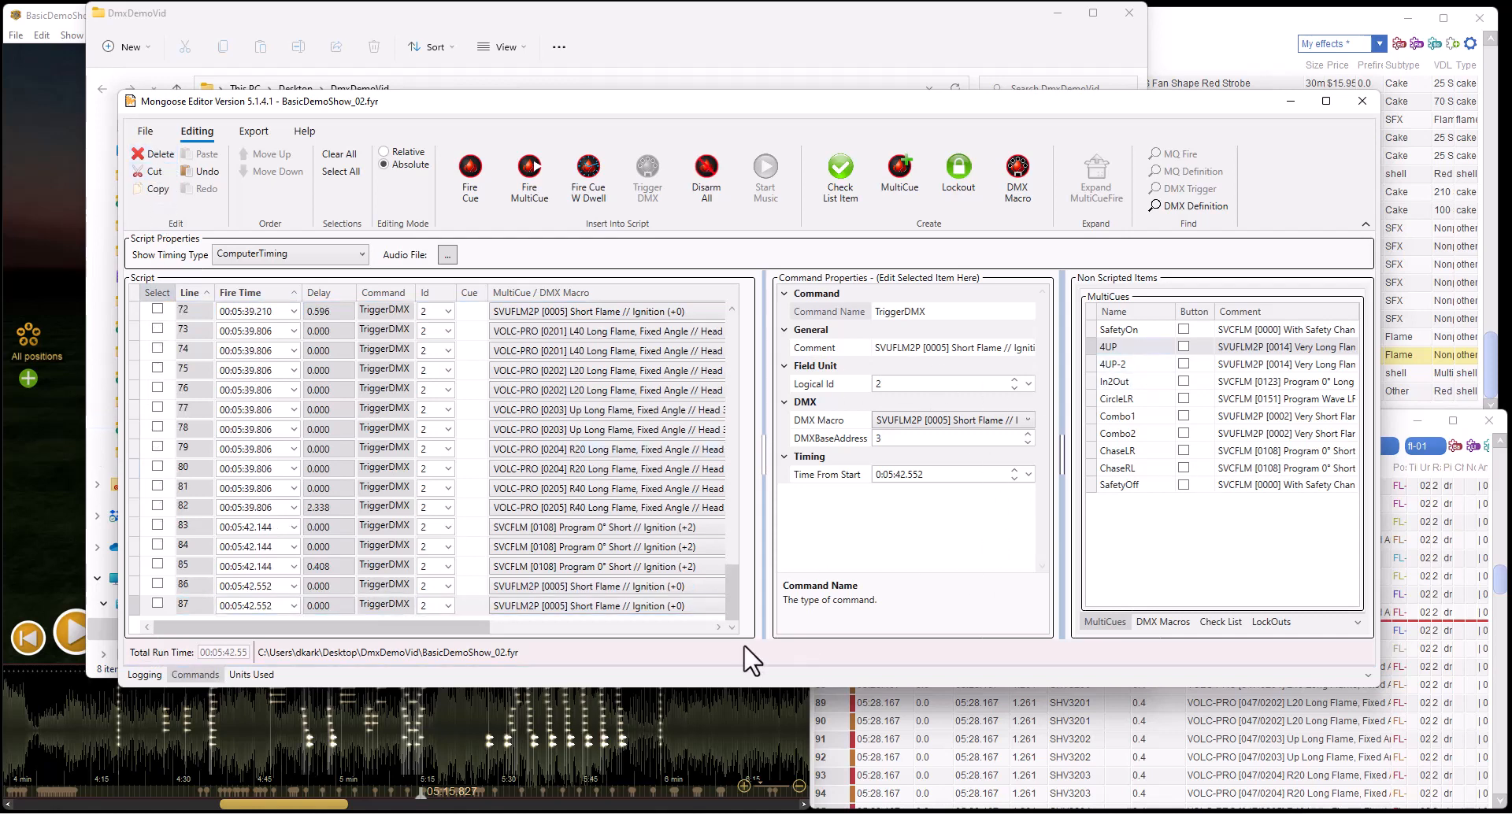
Delete the TriggerDMX commands on script lines 72 to 87
left_click(157, 604)
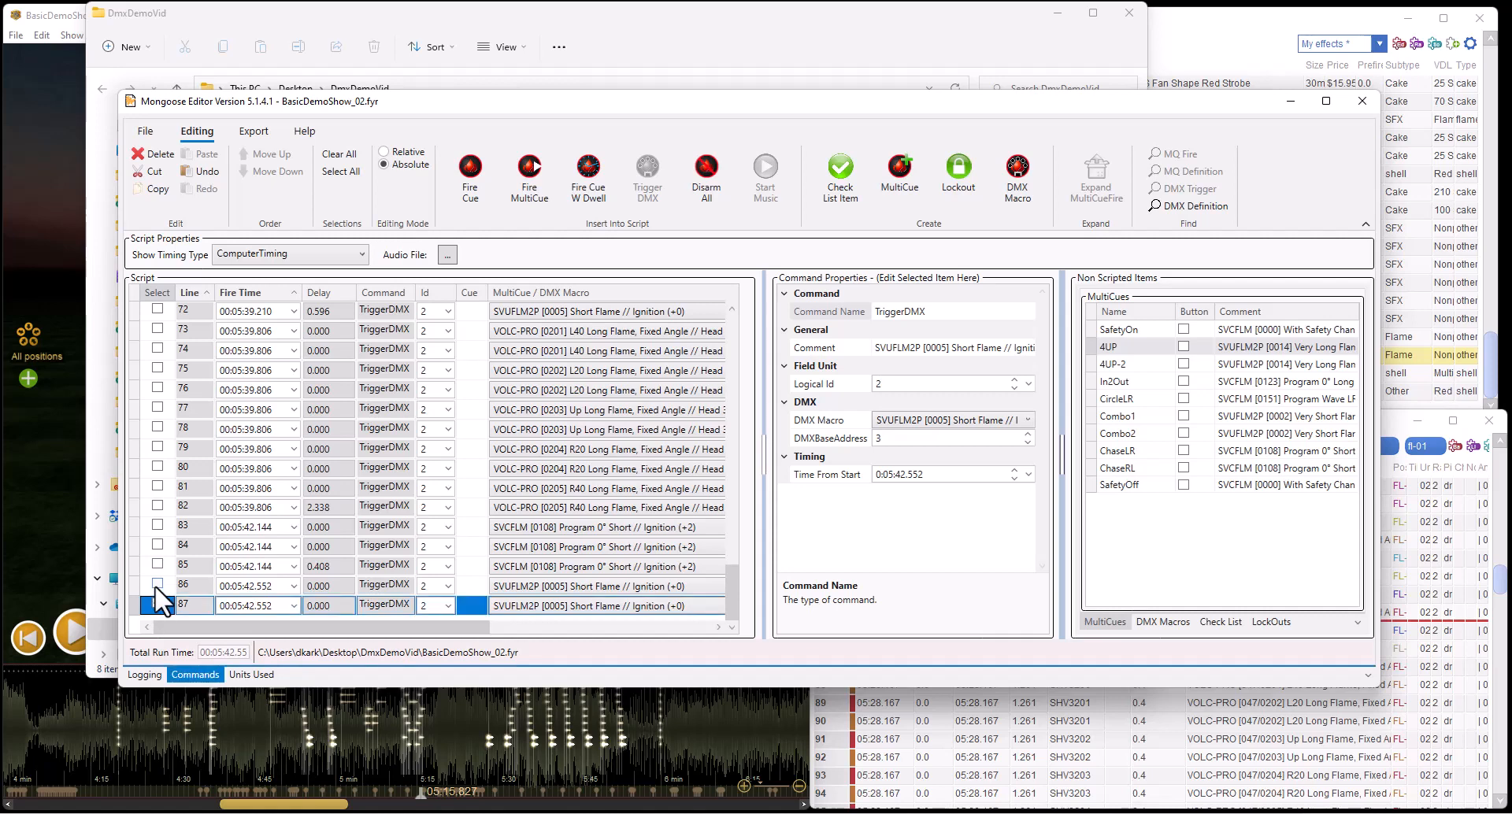
left_click(157, 584)
left_click(158, 564)
left_click(157, 544)
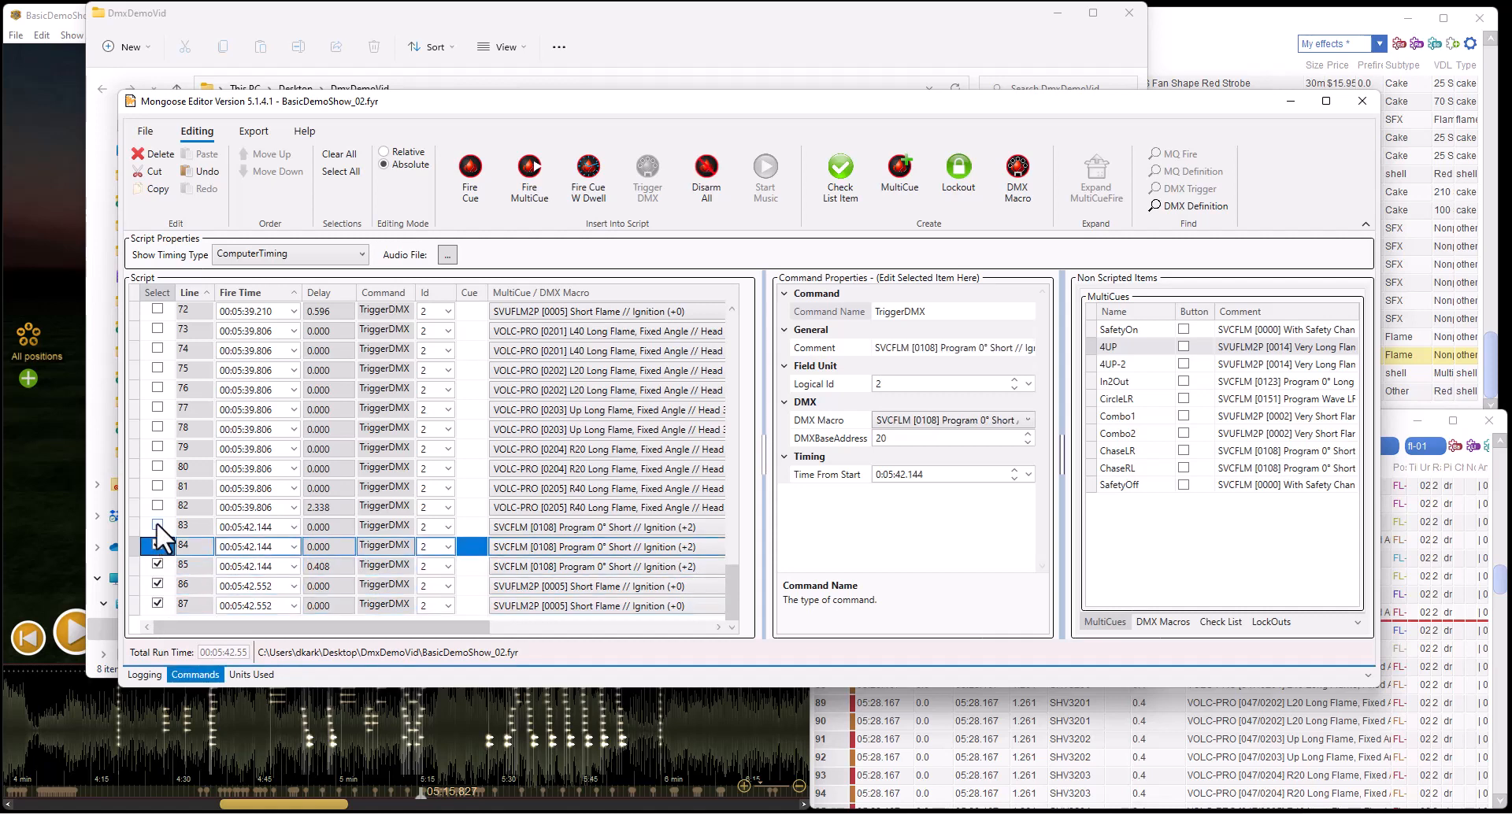
left_click(158, 525)
left_click(158, 505)
left_click(157, 486)
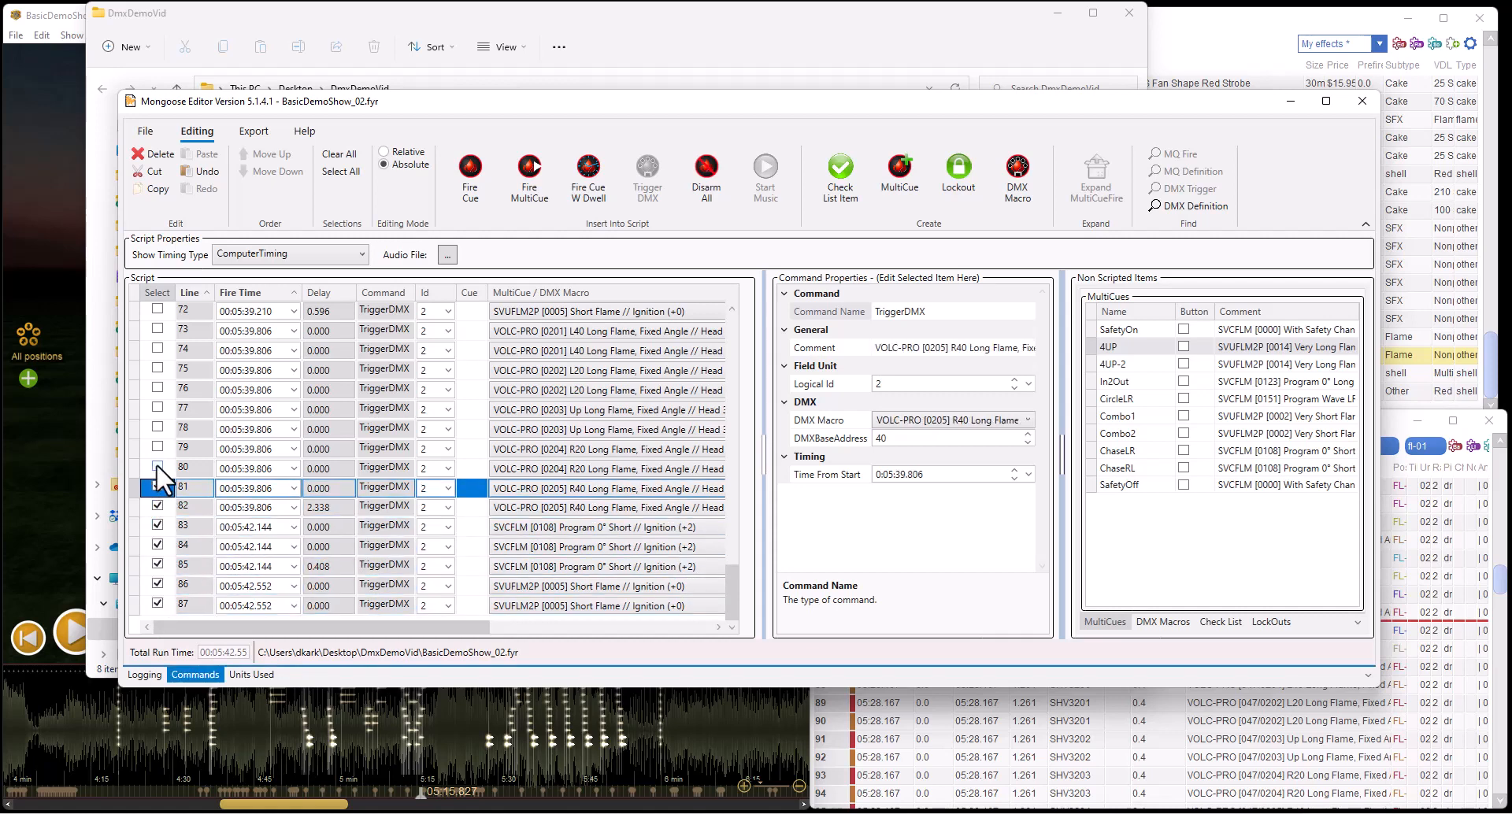
left_click(158, 466)
left_click(157, 447)
left_click(158, 427)
left_click(157, 407)
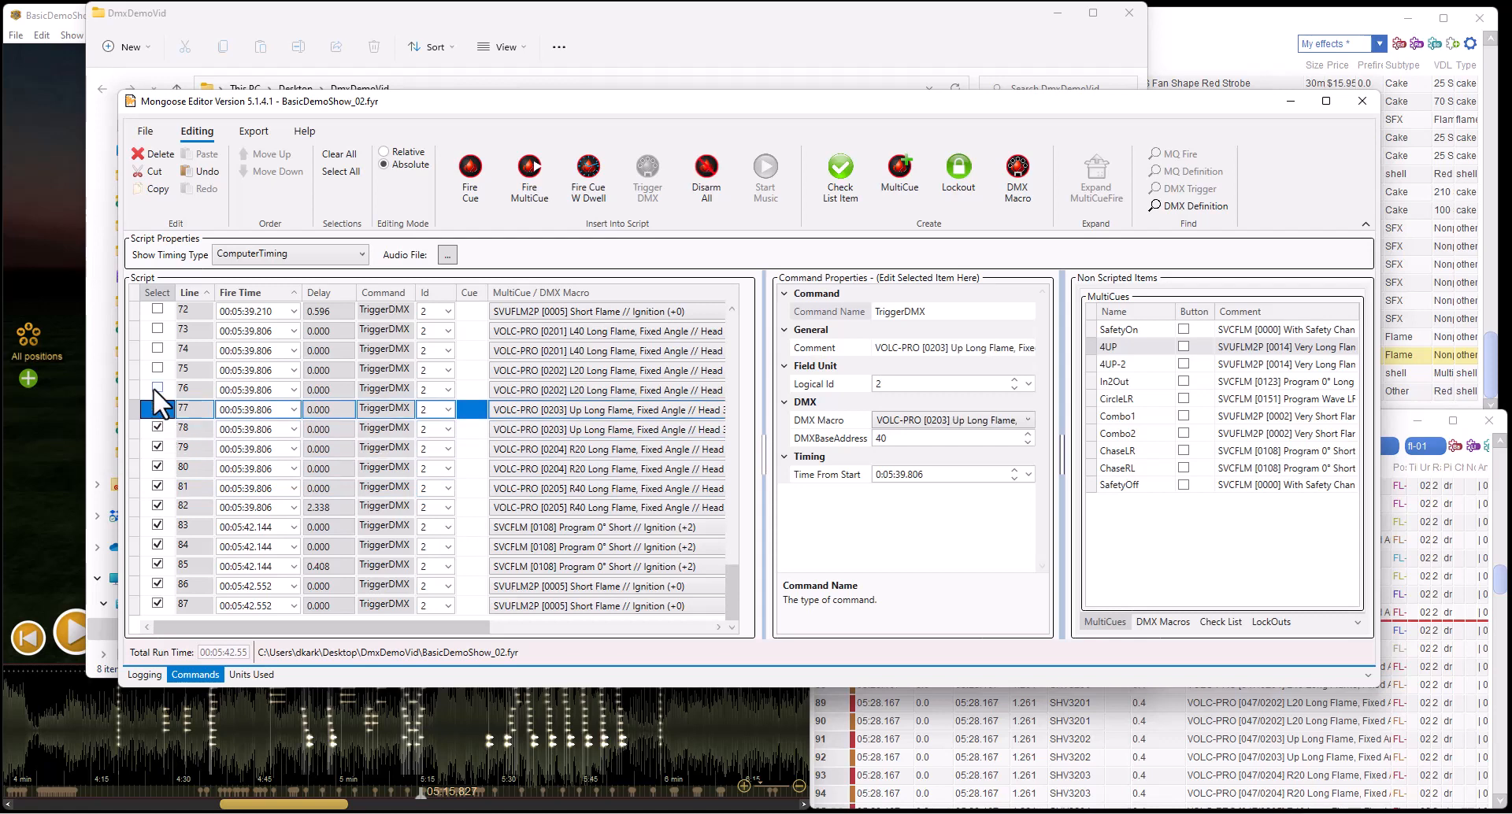
left_click(157, 388)
left_click(158, 369)
left_click(157, 349)
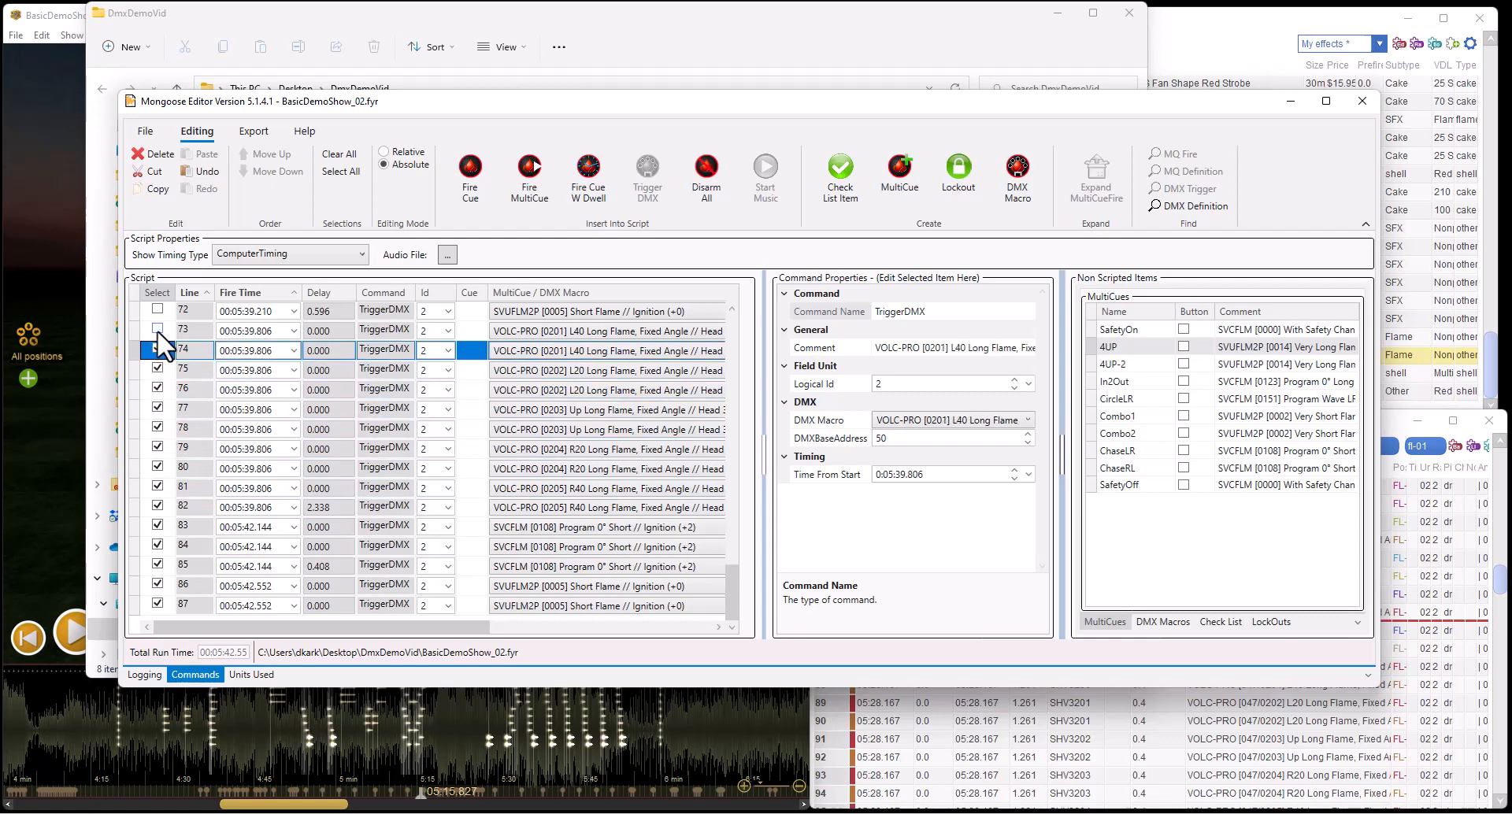
left_click(157, 329)
left_click(158, 309)
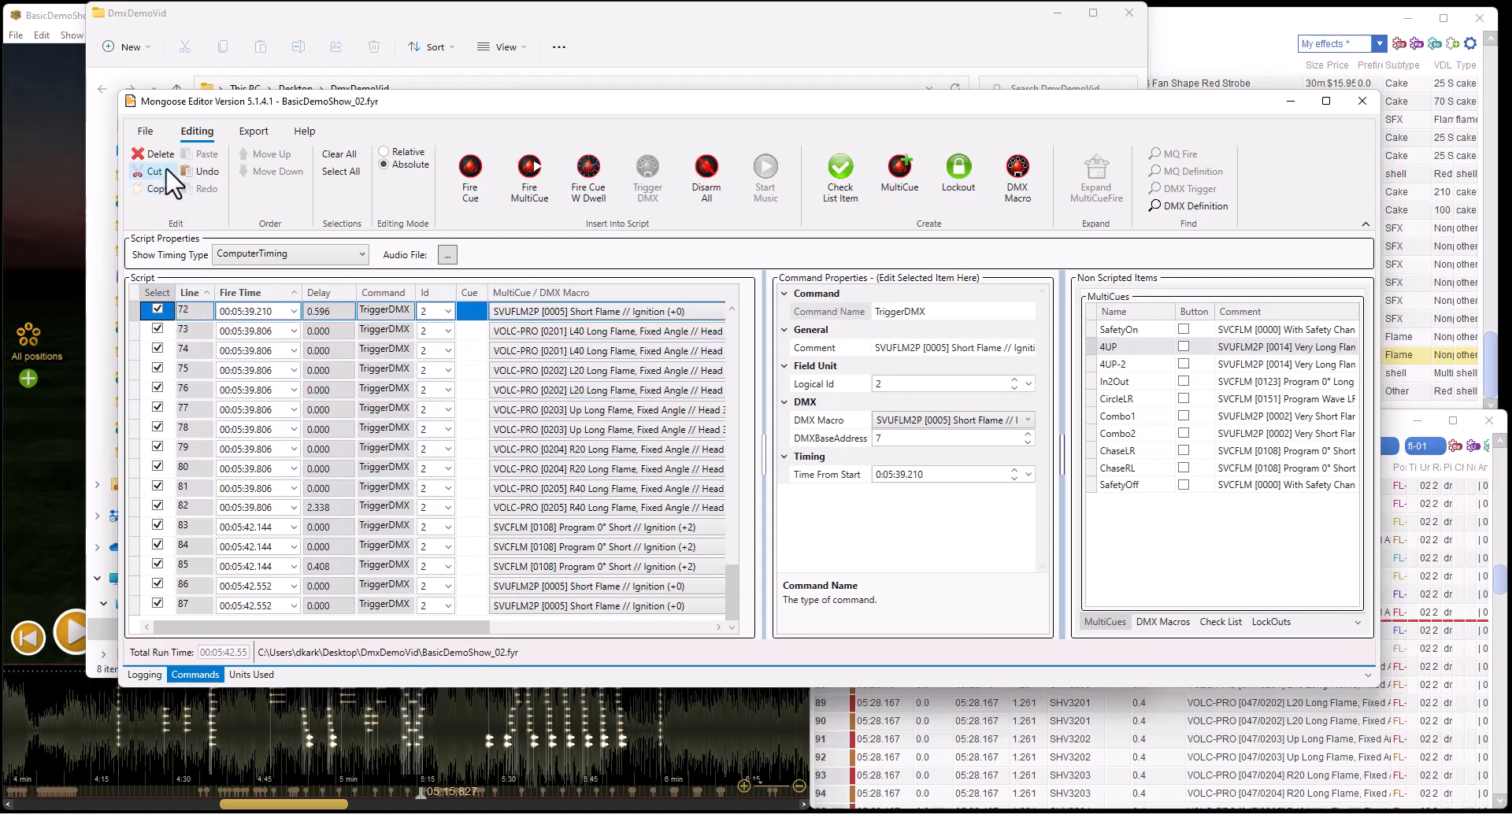
left_click(148, 154)
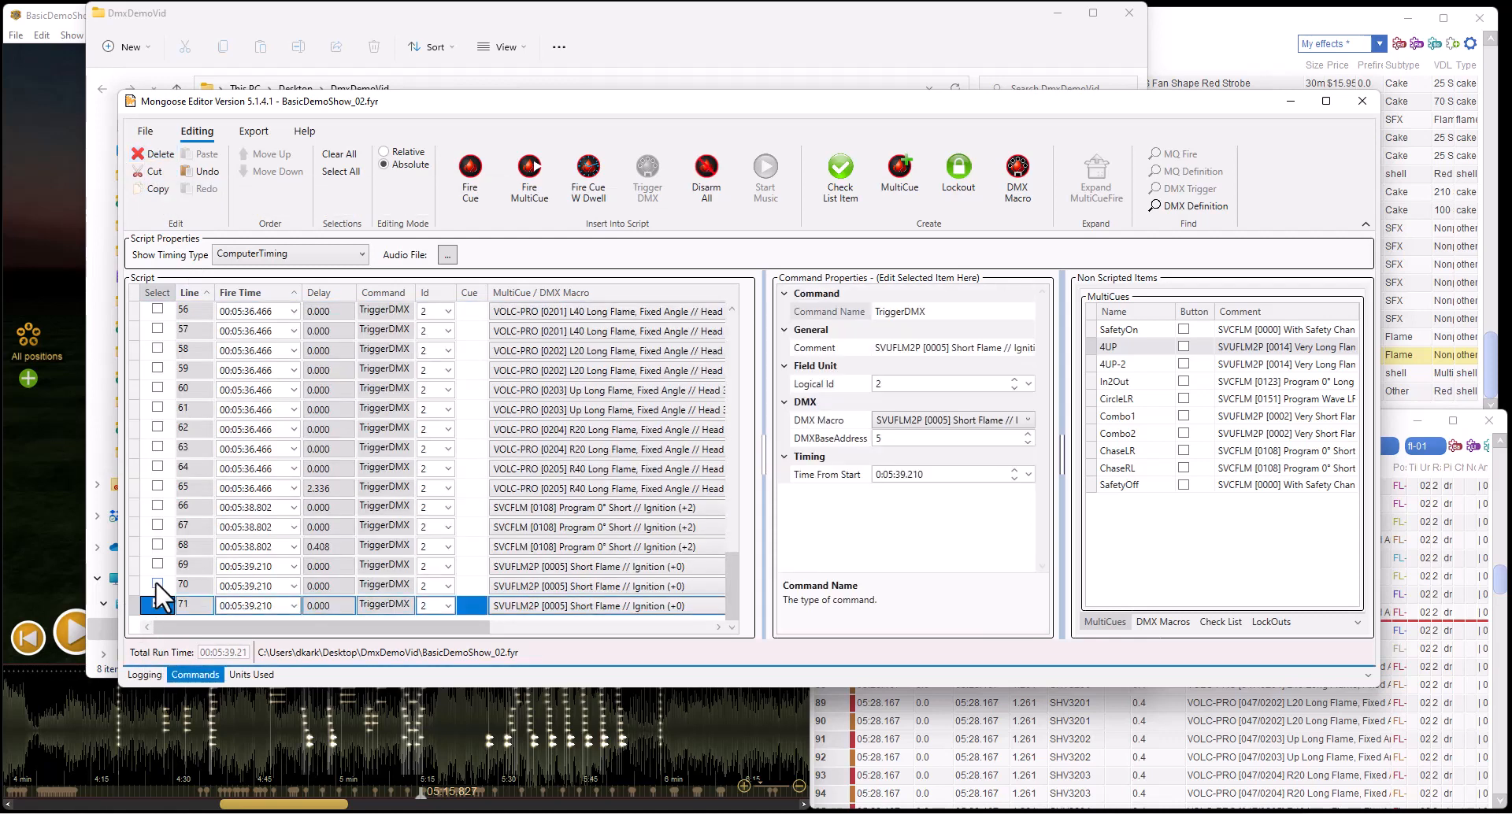
Delete the TriggerDMX commands on script lines 56 to 71
left_click(155, 583)
left_click(157, 564)
left_click(157, 545)
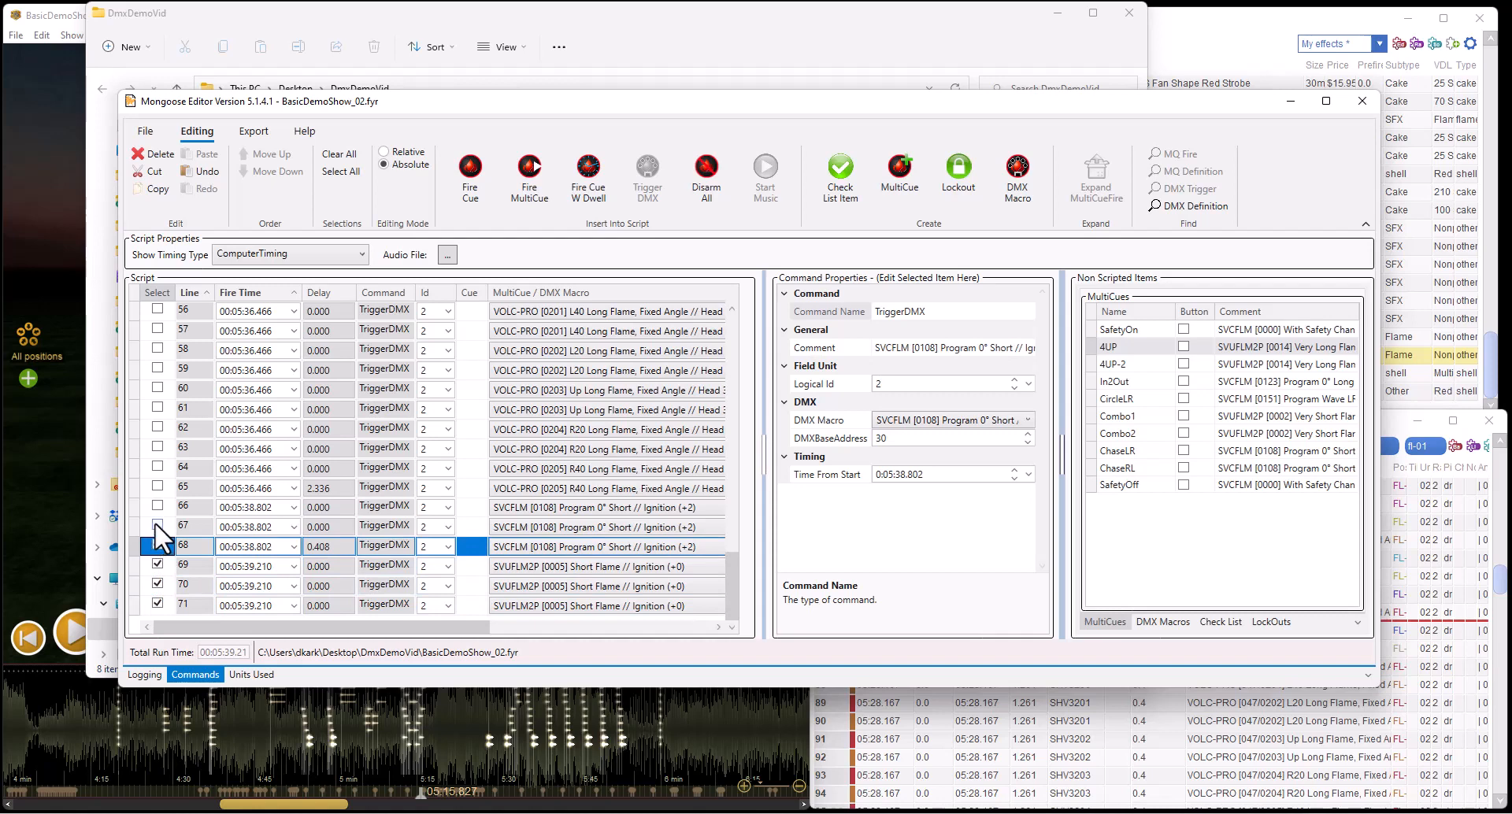
left_click(156, 525)
left_click(157, 505)
left_click(156, 486)
left_click(156, 466)
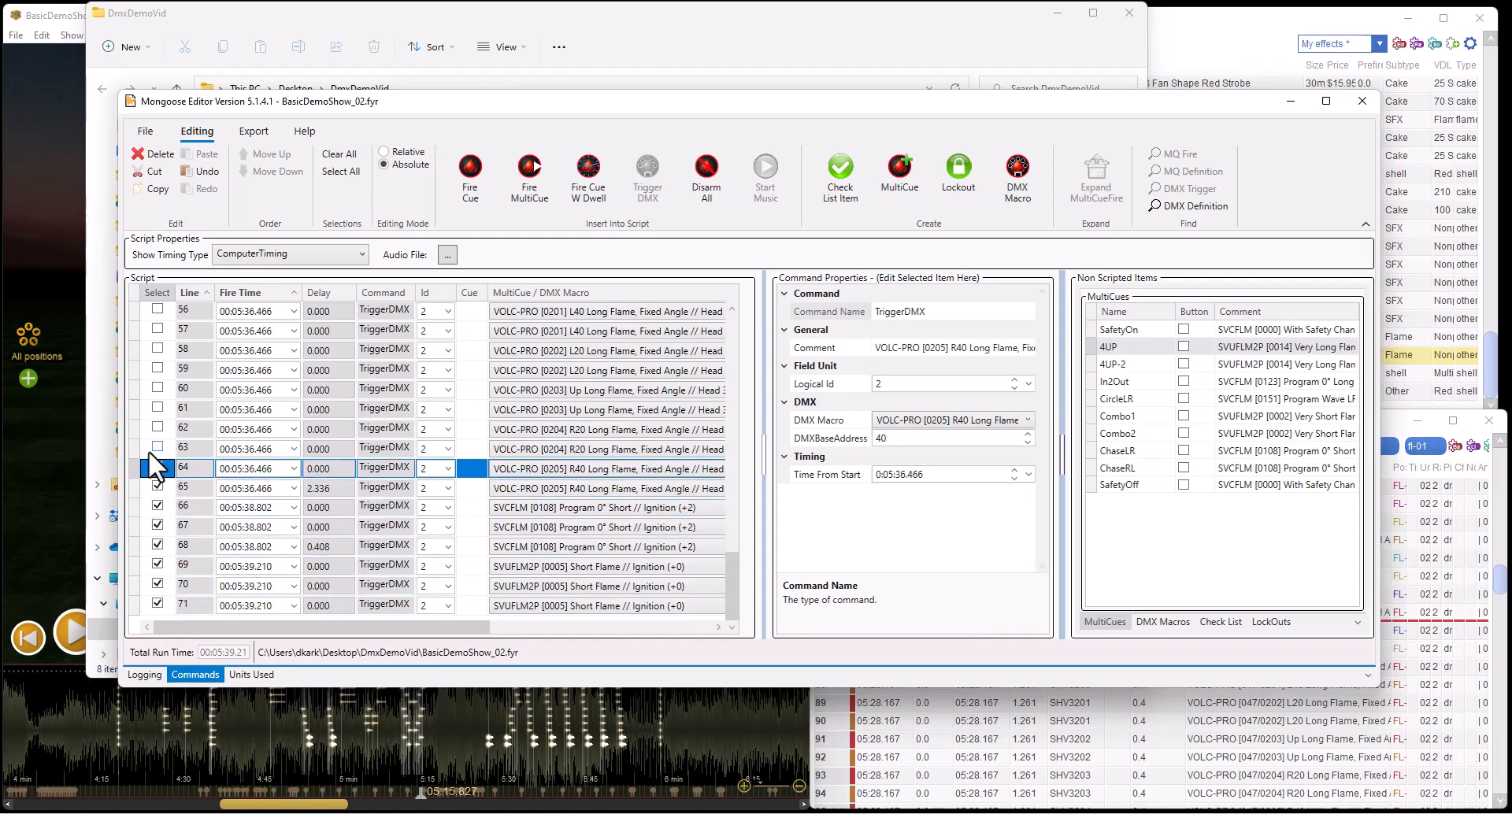
left_click(157, 447)
left_click(157, 427)
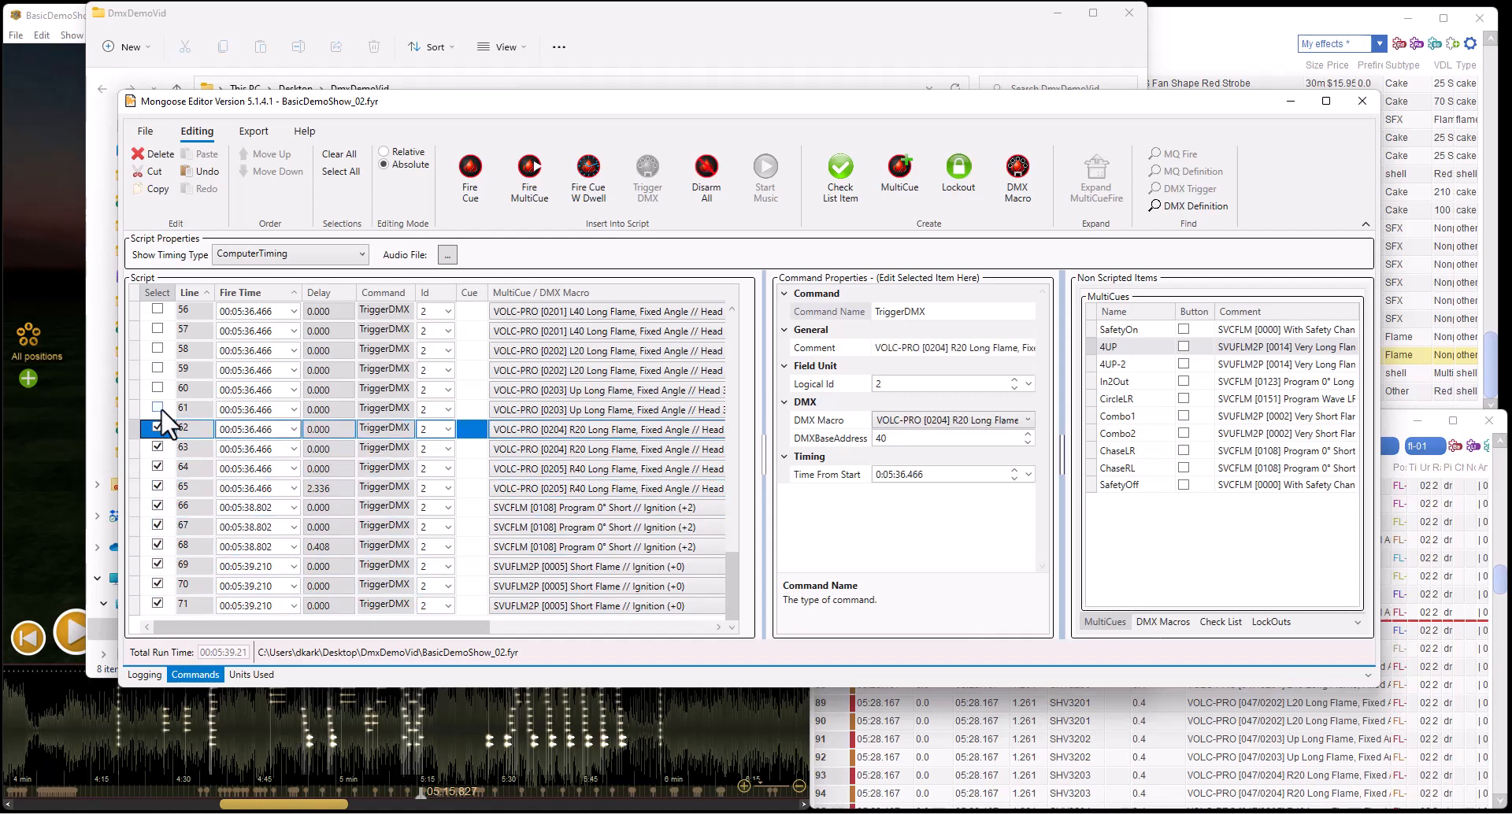
left_click(156, 408)
left_click(157, 388)
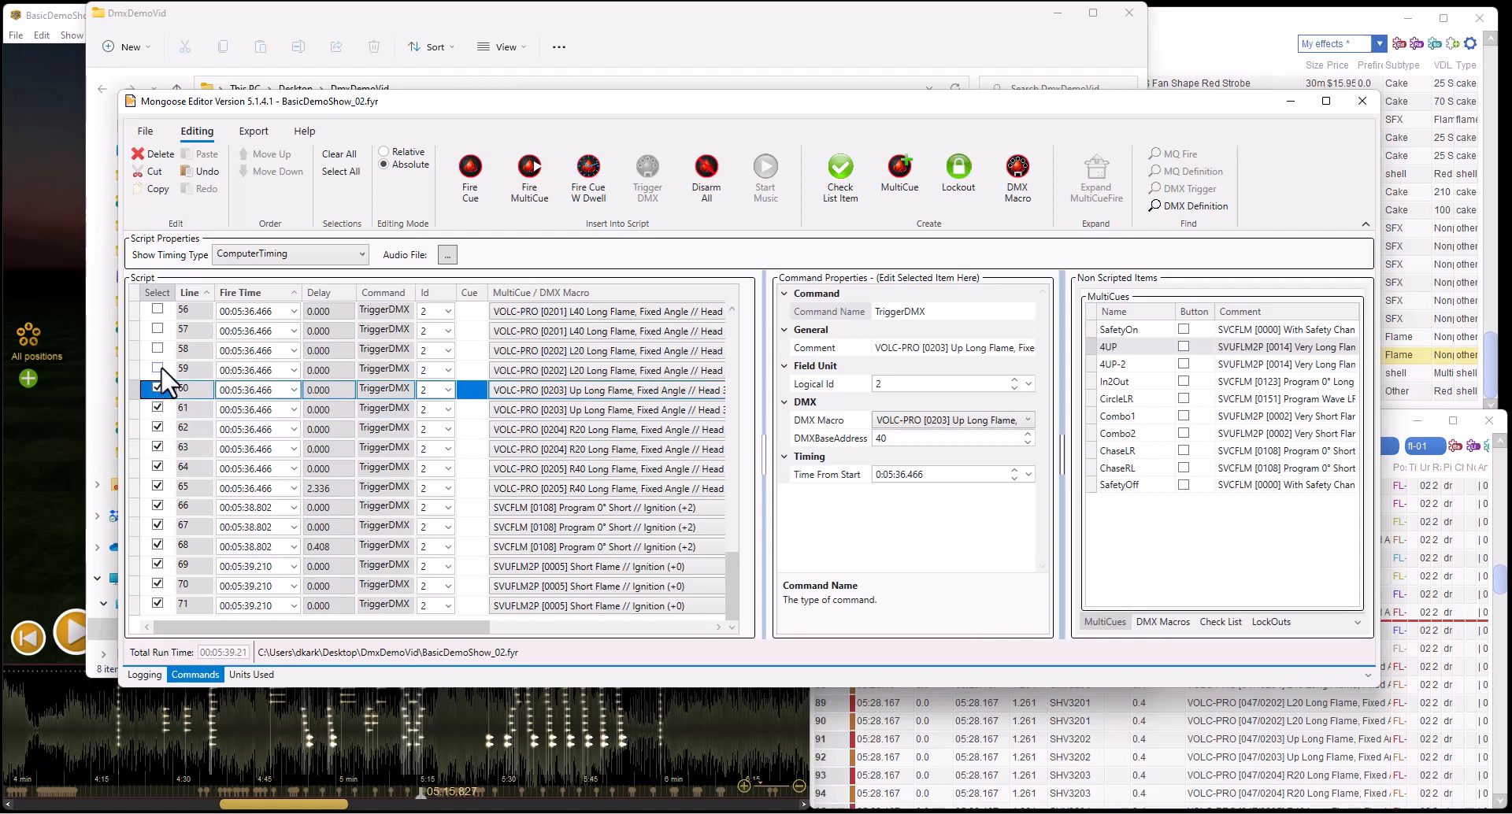
left_click(157, 368)
left_click(157, 349)
left_click(157, 329)
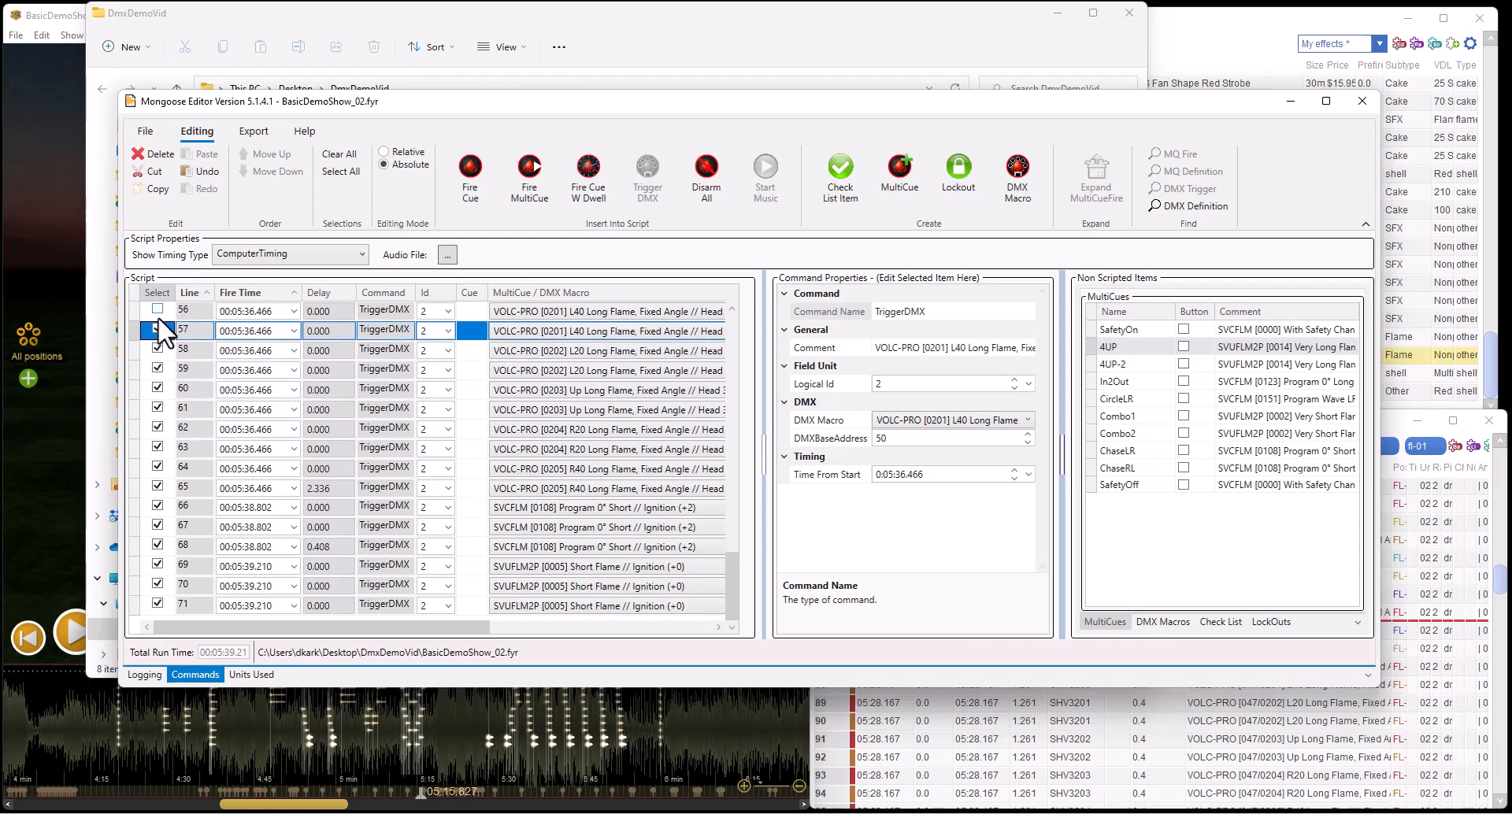
left_click(157, 309)
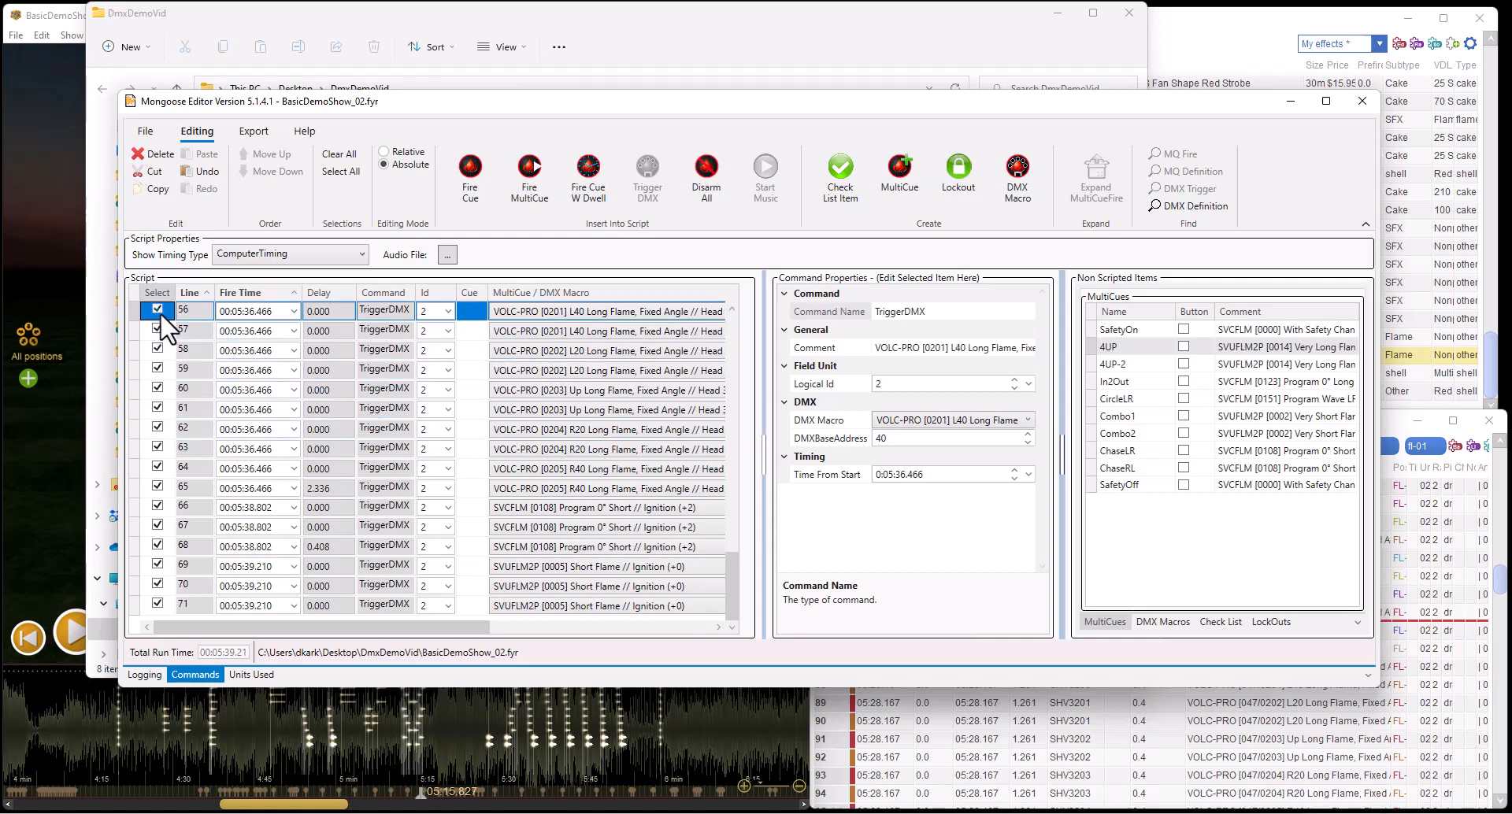
left_click(162, 155)
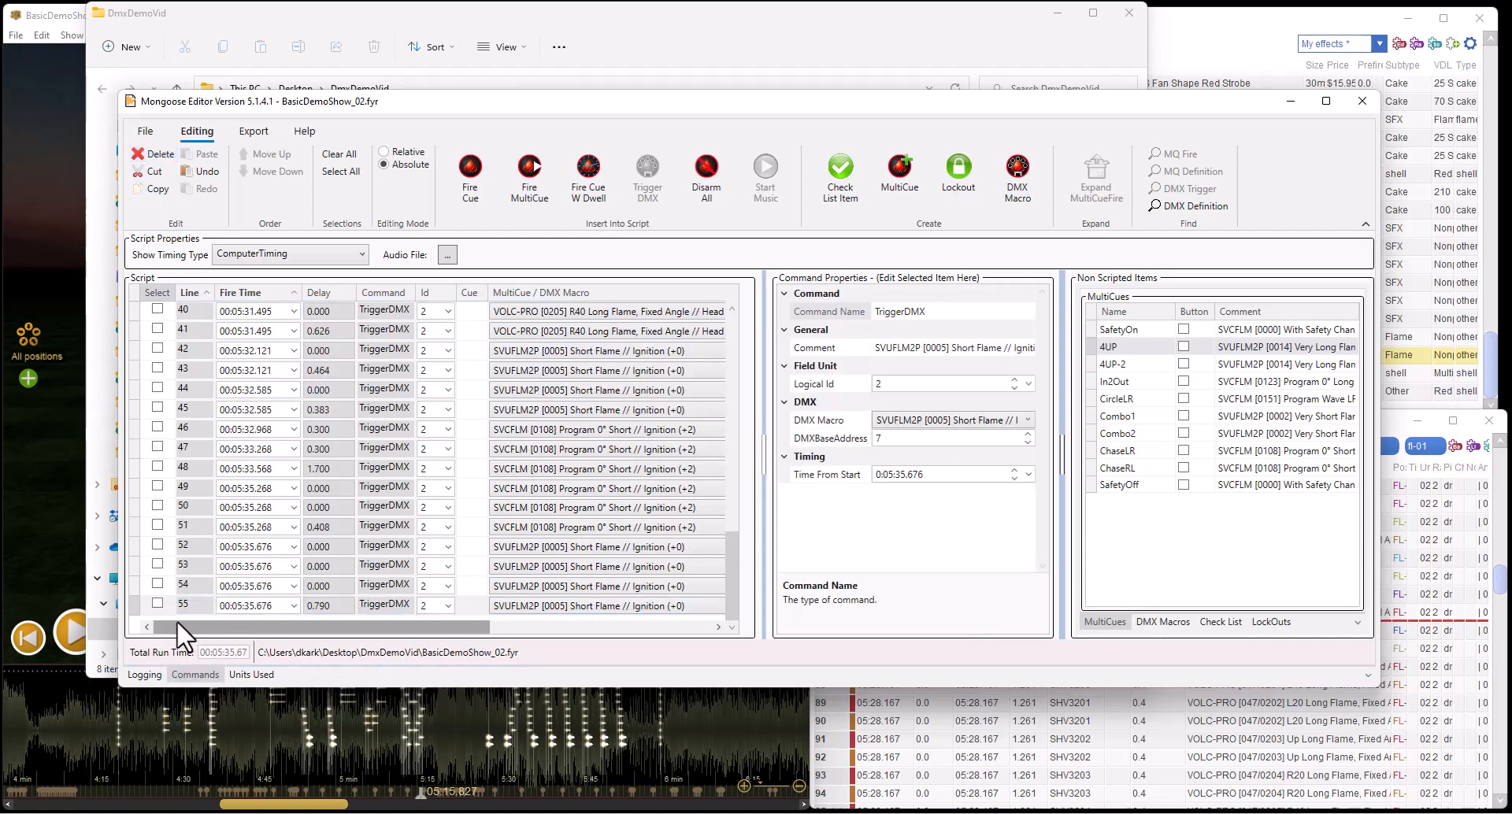
Delete the TriggerDMX commands on script lines 40 to 55
left_click(157, 603)
left_click(157, 583)
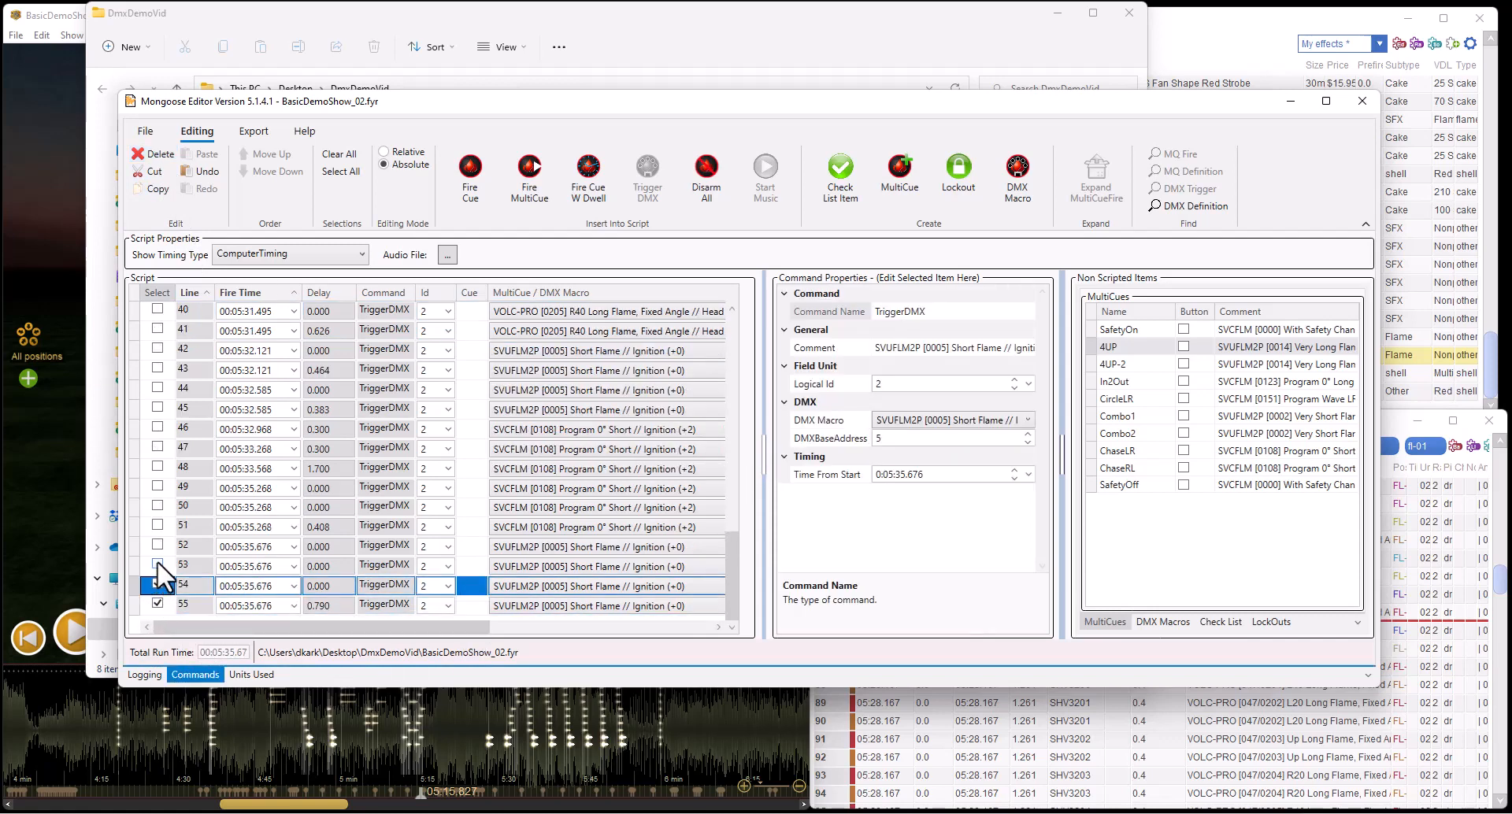
left_click(157, 563)
left_click(157, 544)
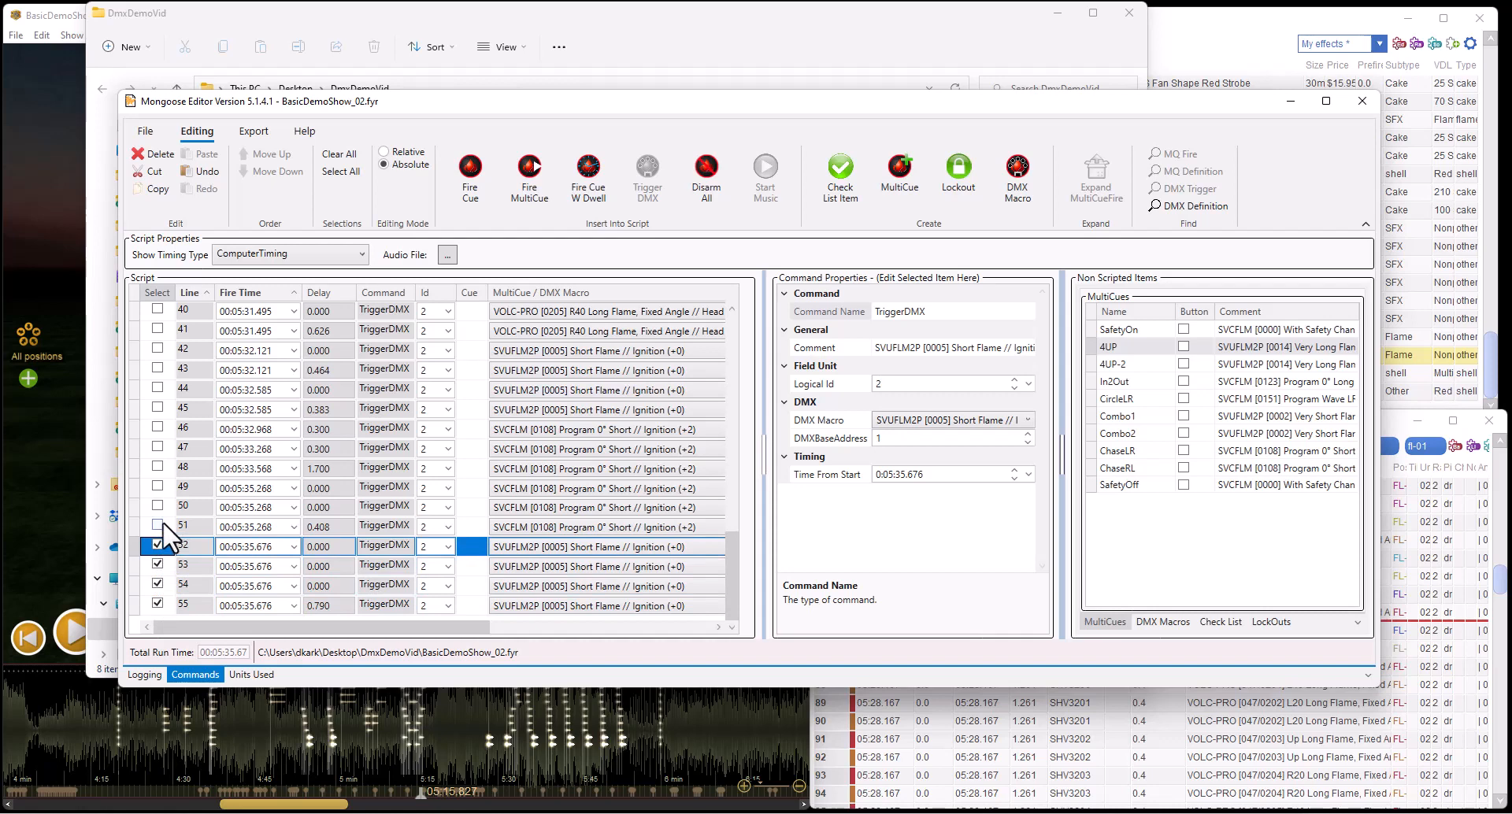
left_click(158, 525)
left_click(157, 505)
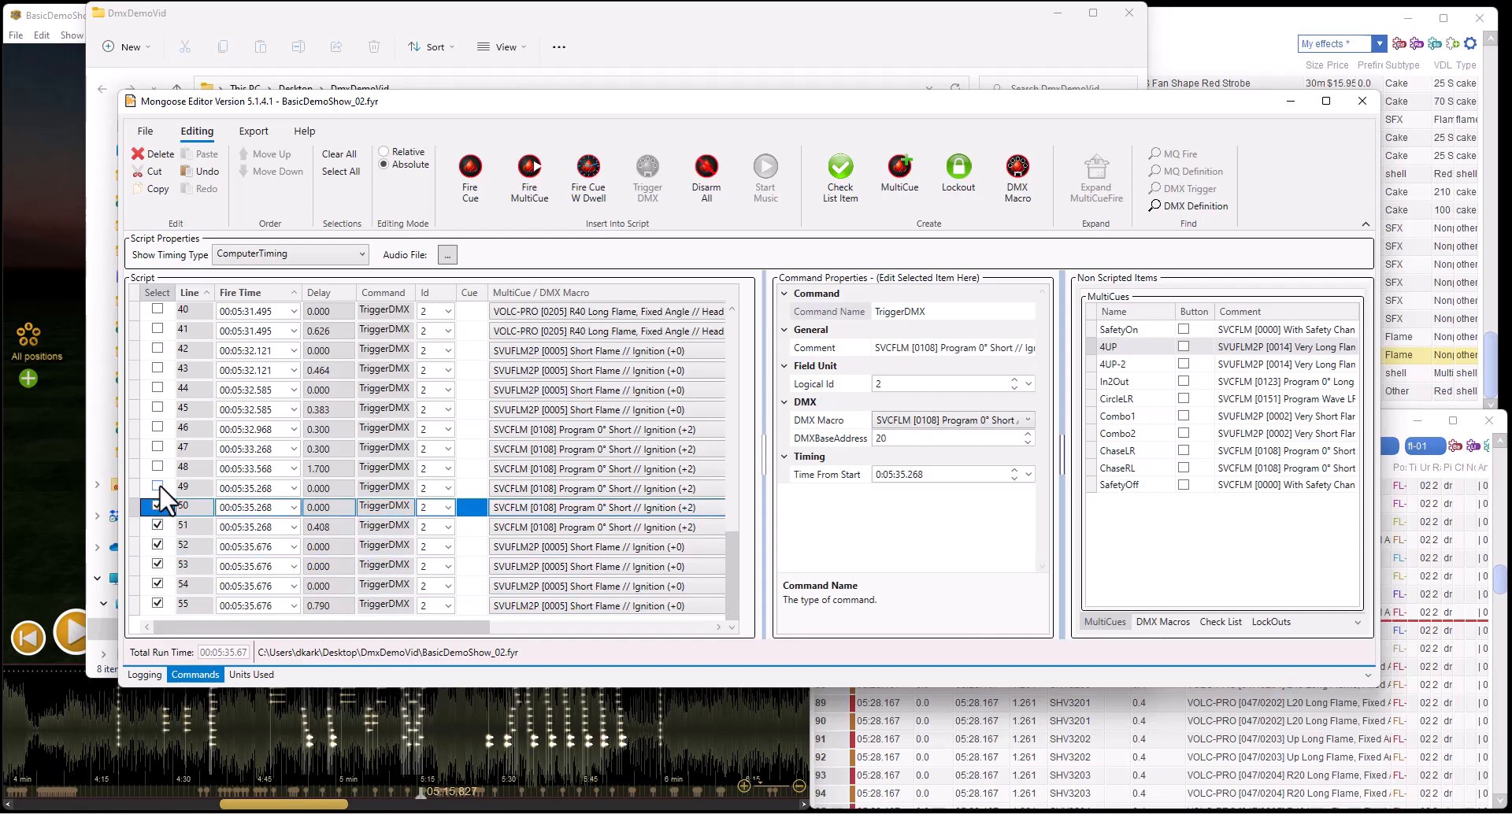
left_click(157, 486)
left_click(158, 467)
left_click(158, 446)
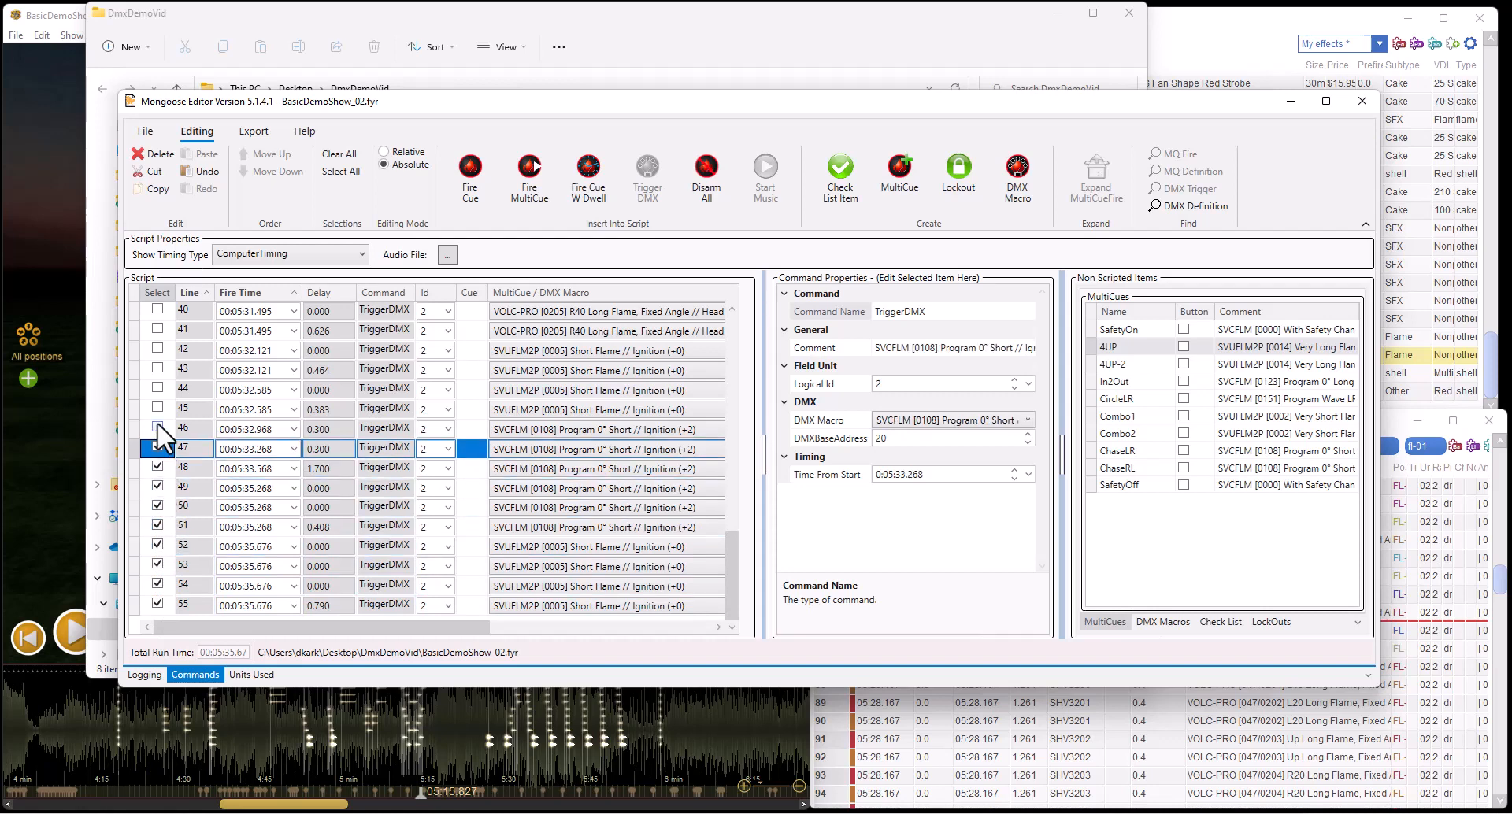
left_click(158, 427)
left_click(157, 407)
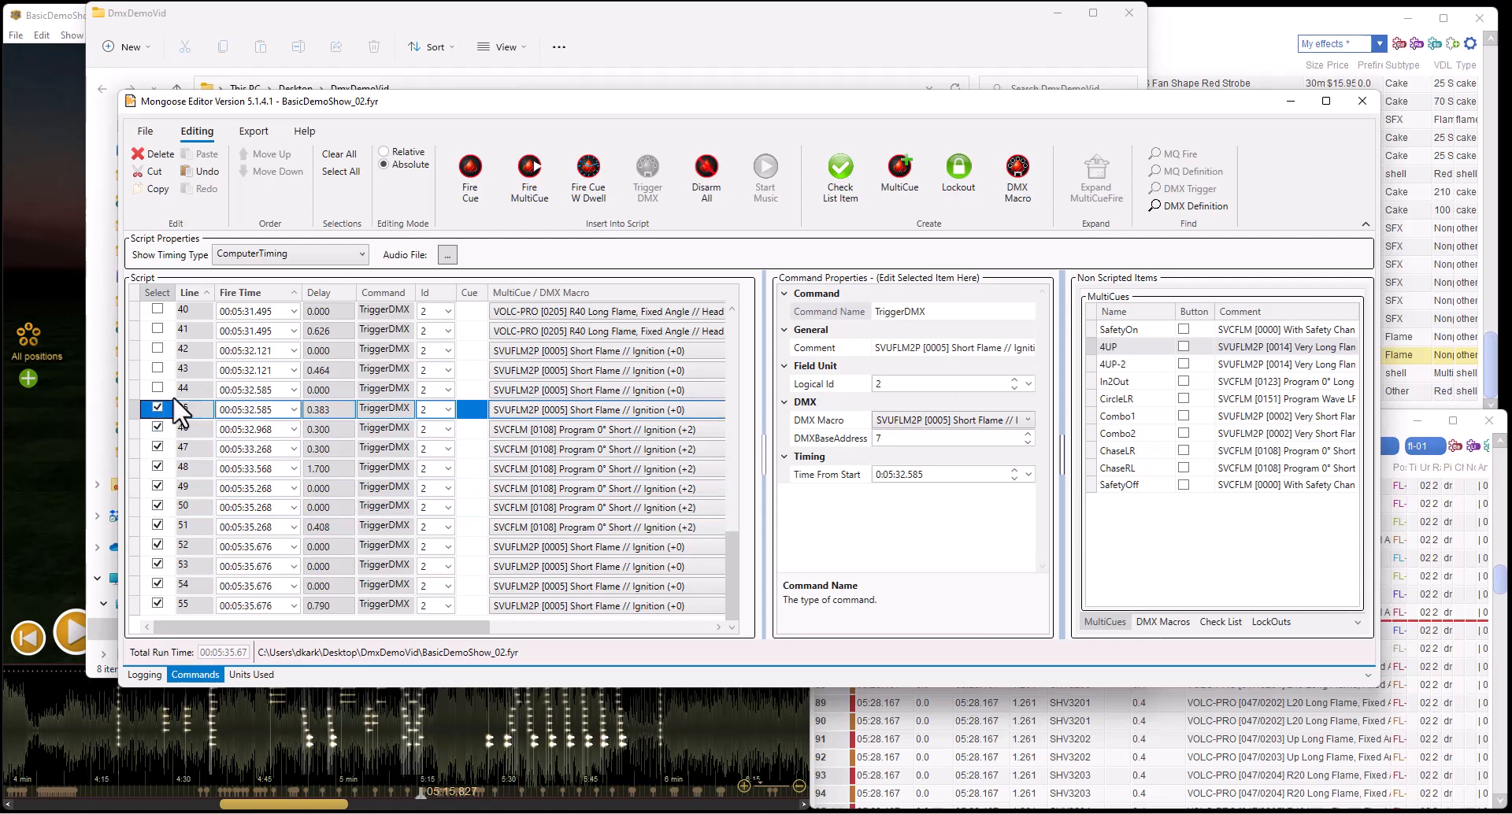
left_click(158, 388)
left_click(160, 370)
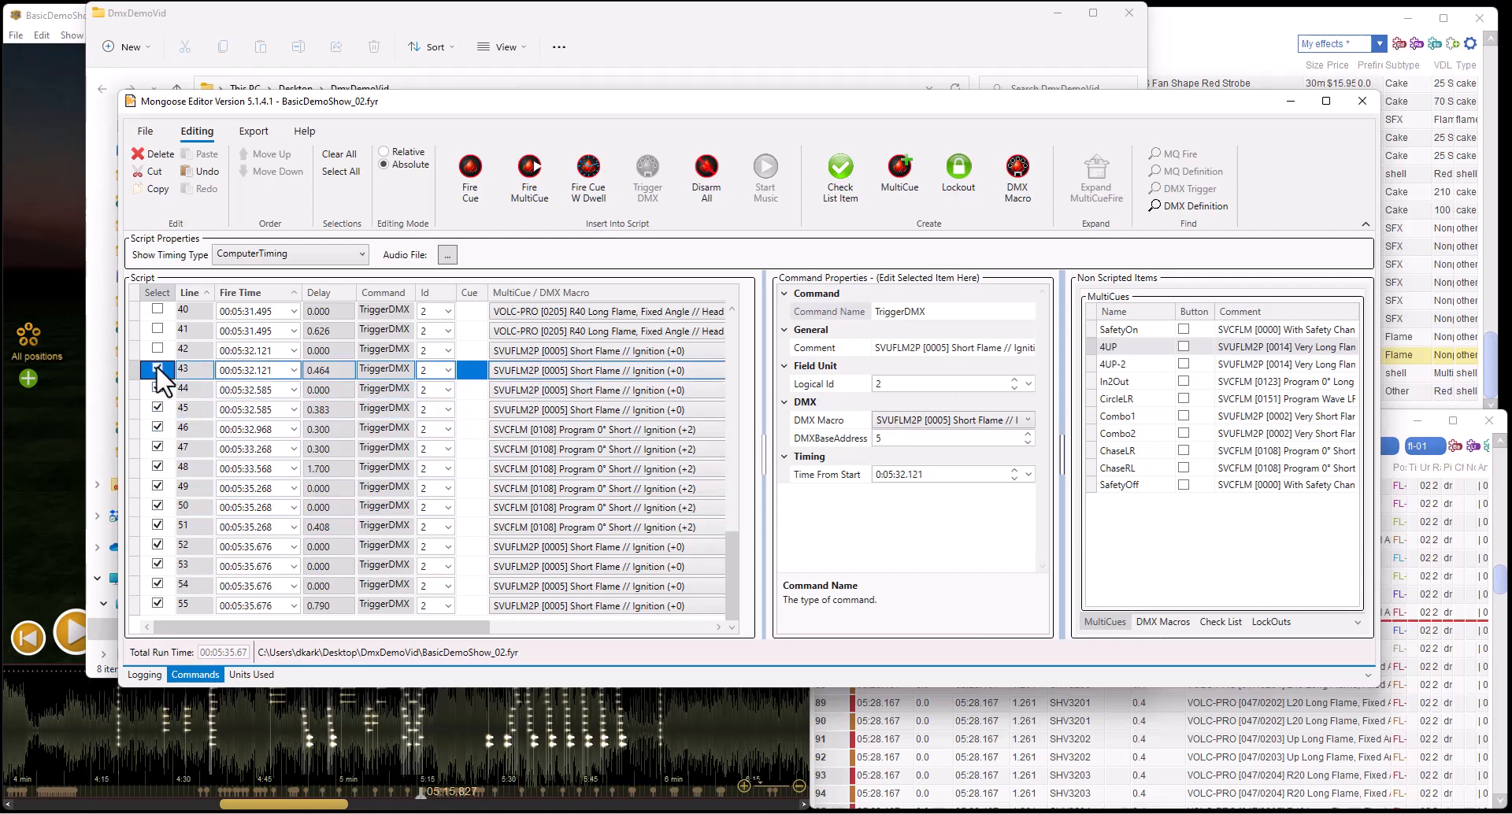
left_click(161, 349)
left_click(157, 329)
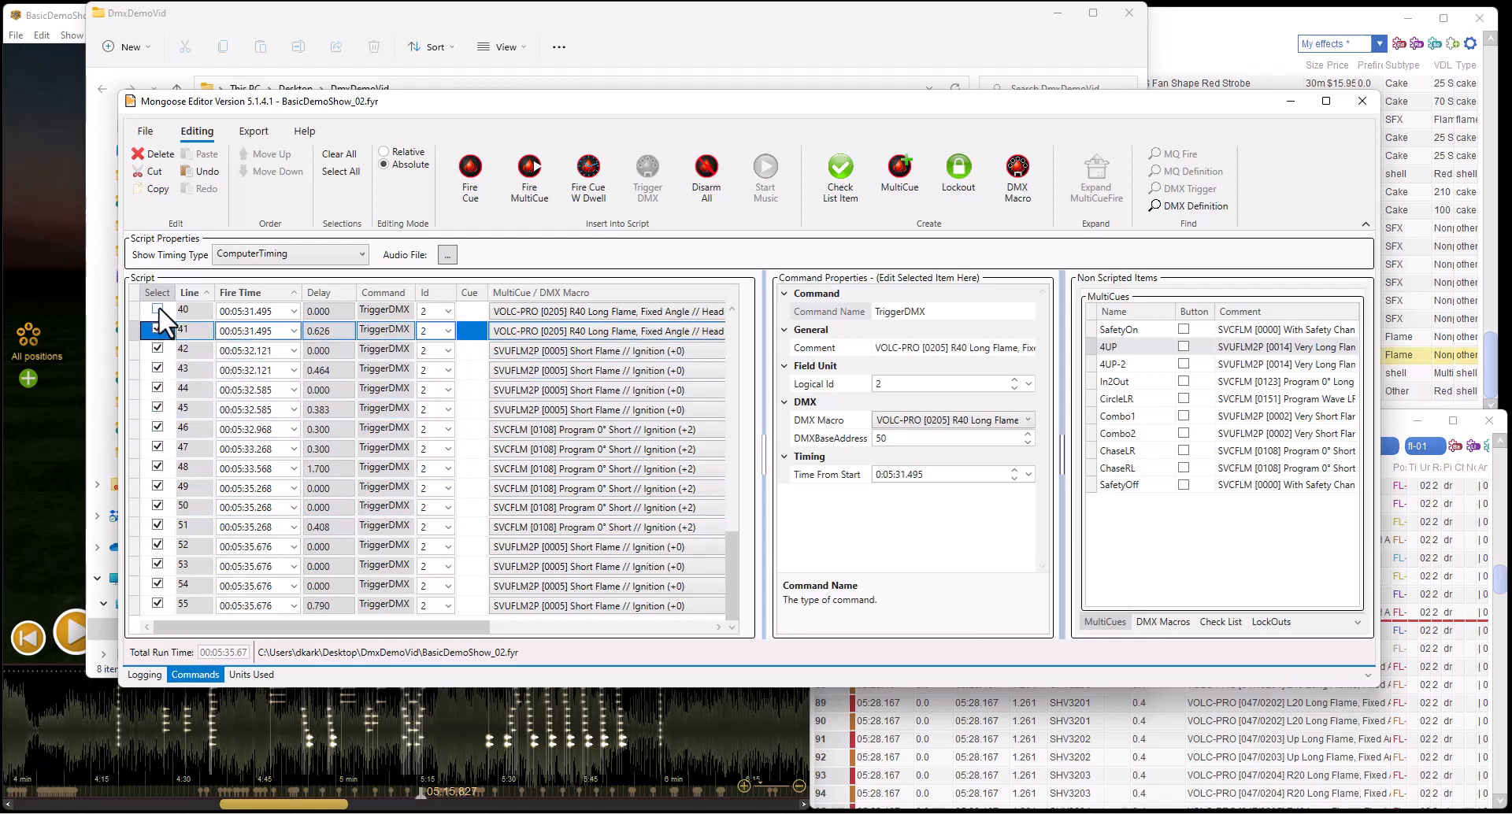
left_click(159, 310)
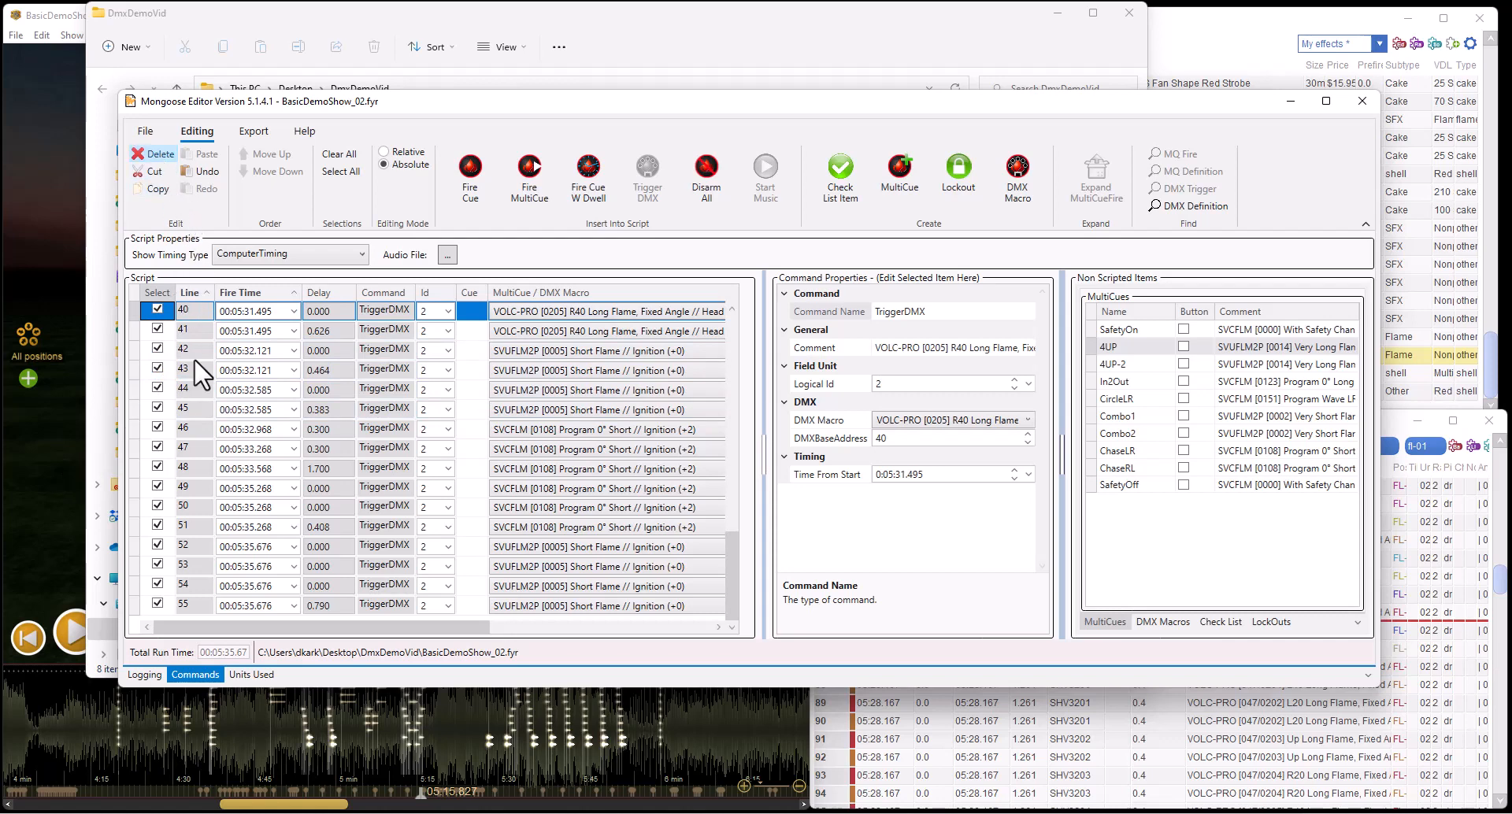
Delete the TriggerDMX commands on script lines 24 to 39
left_click(156, 603)
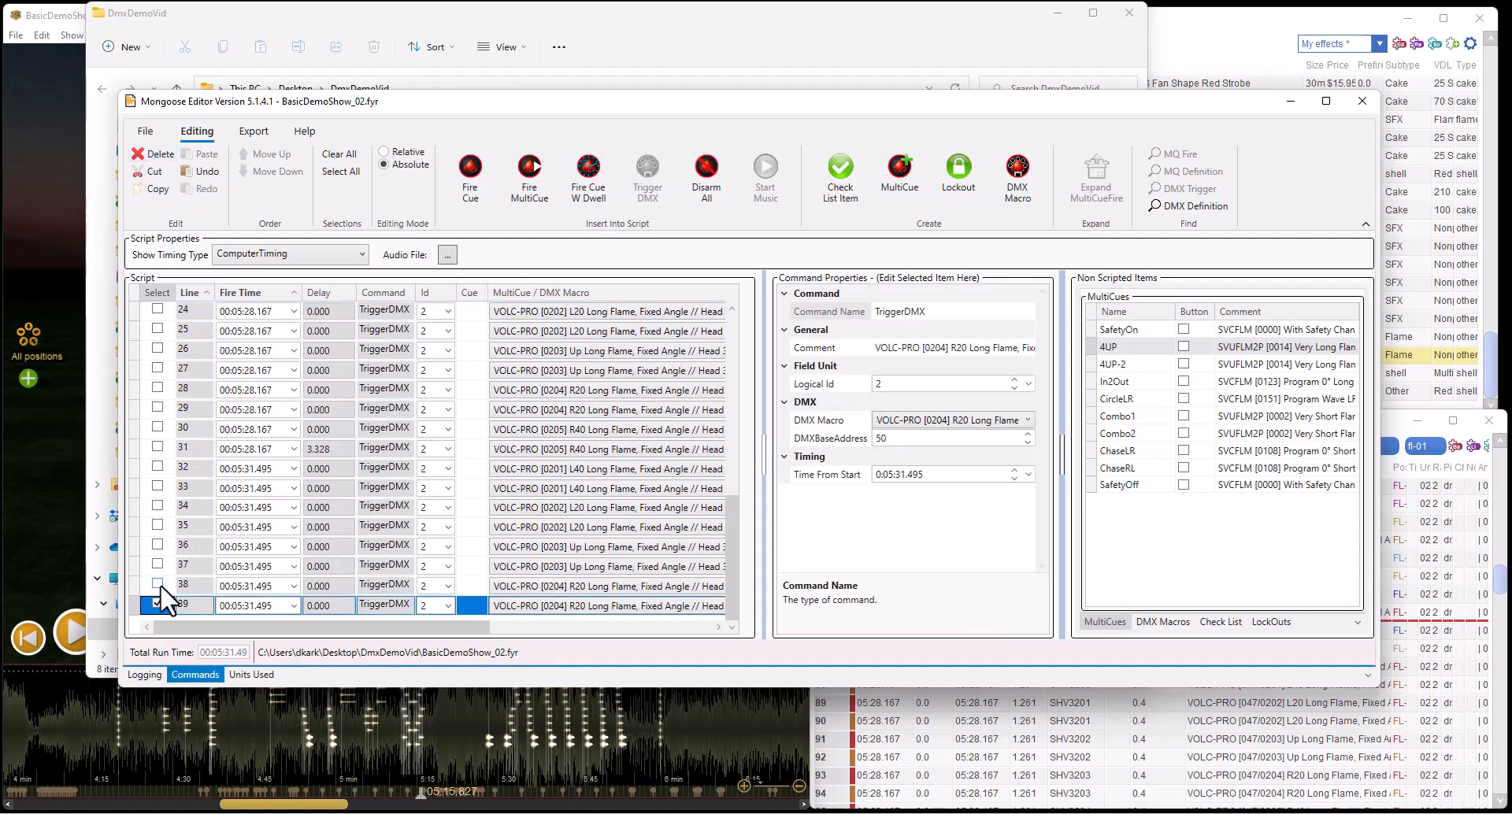
left_click(158, 584)
left_click(158, 565)
left_click(157, 545)
left_click(157, 526)
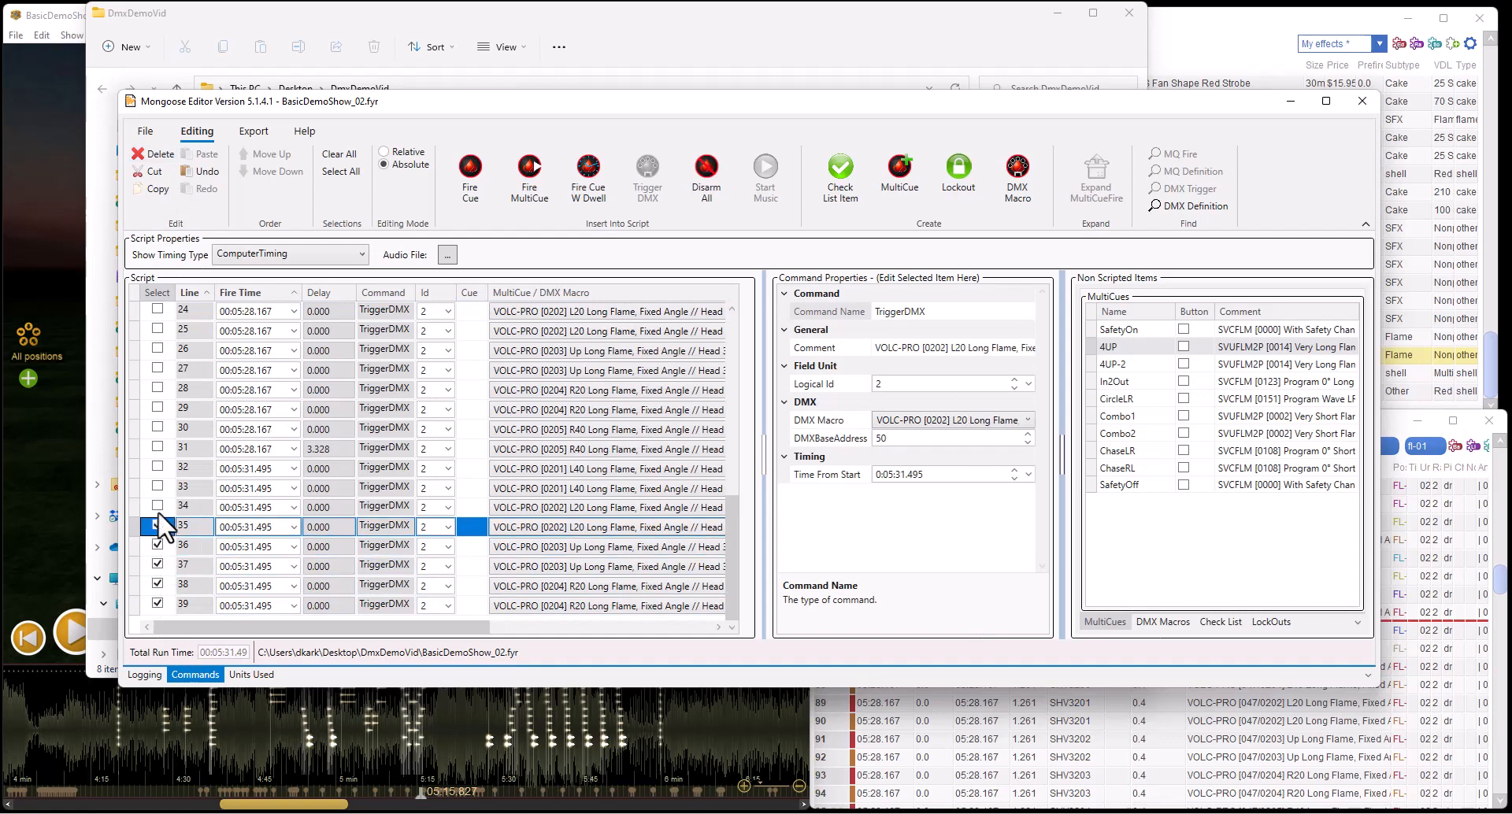
left_click(158, 506)
left_click(158, 486)
left_click(157, 466)
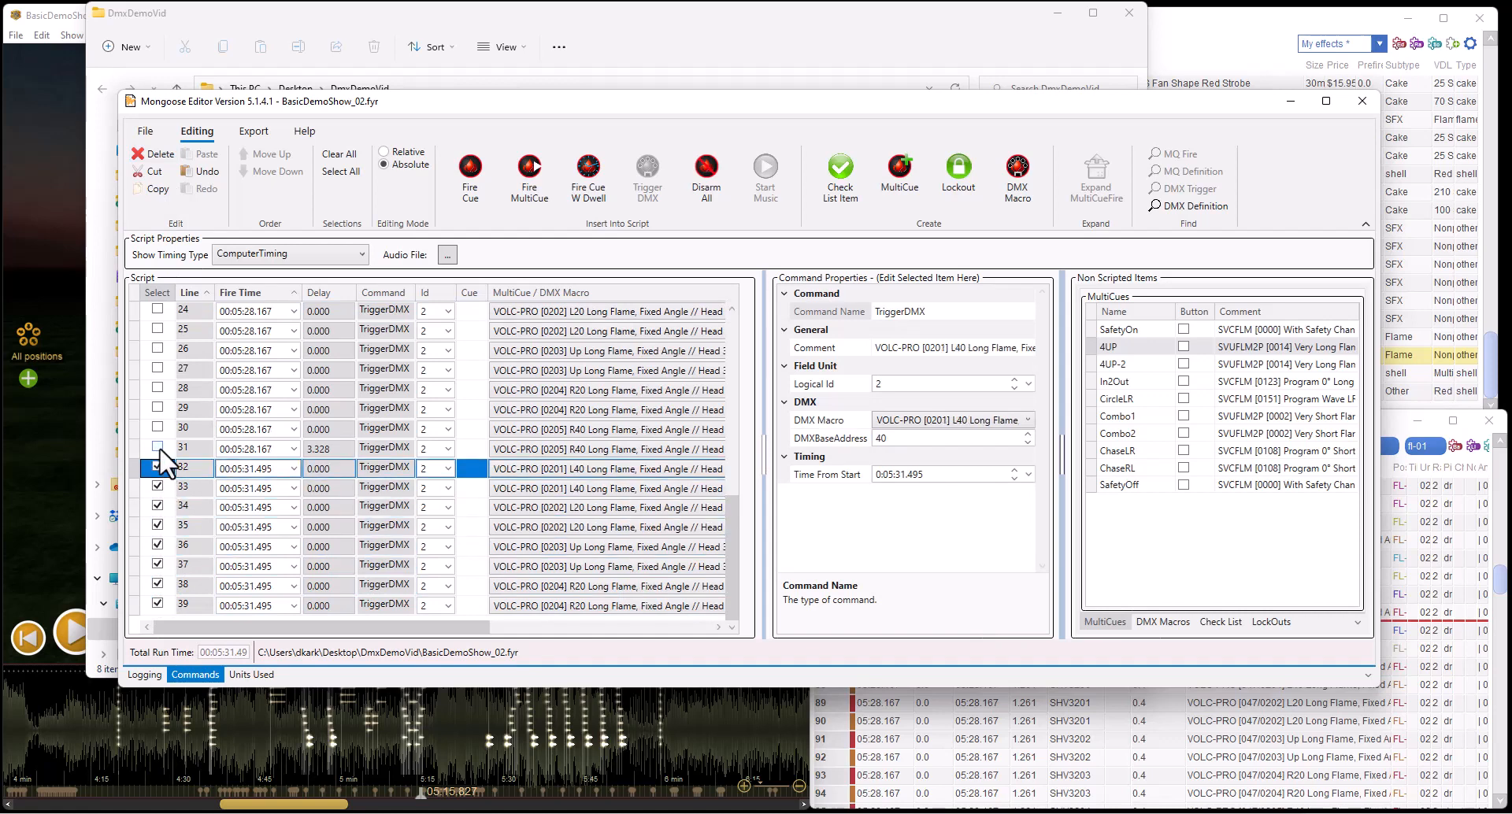
left_click(157, 447)
left_click(158, 427)
left_click(158, 406)
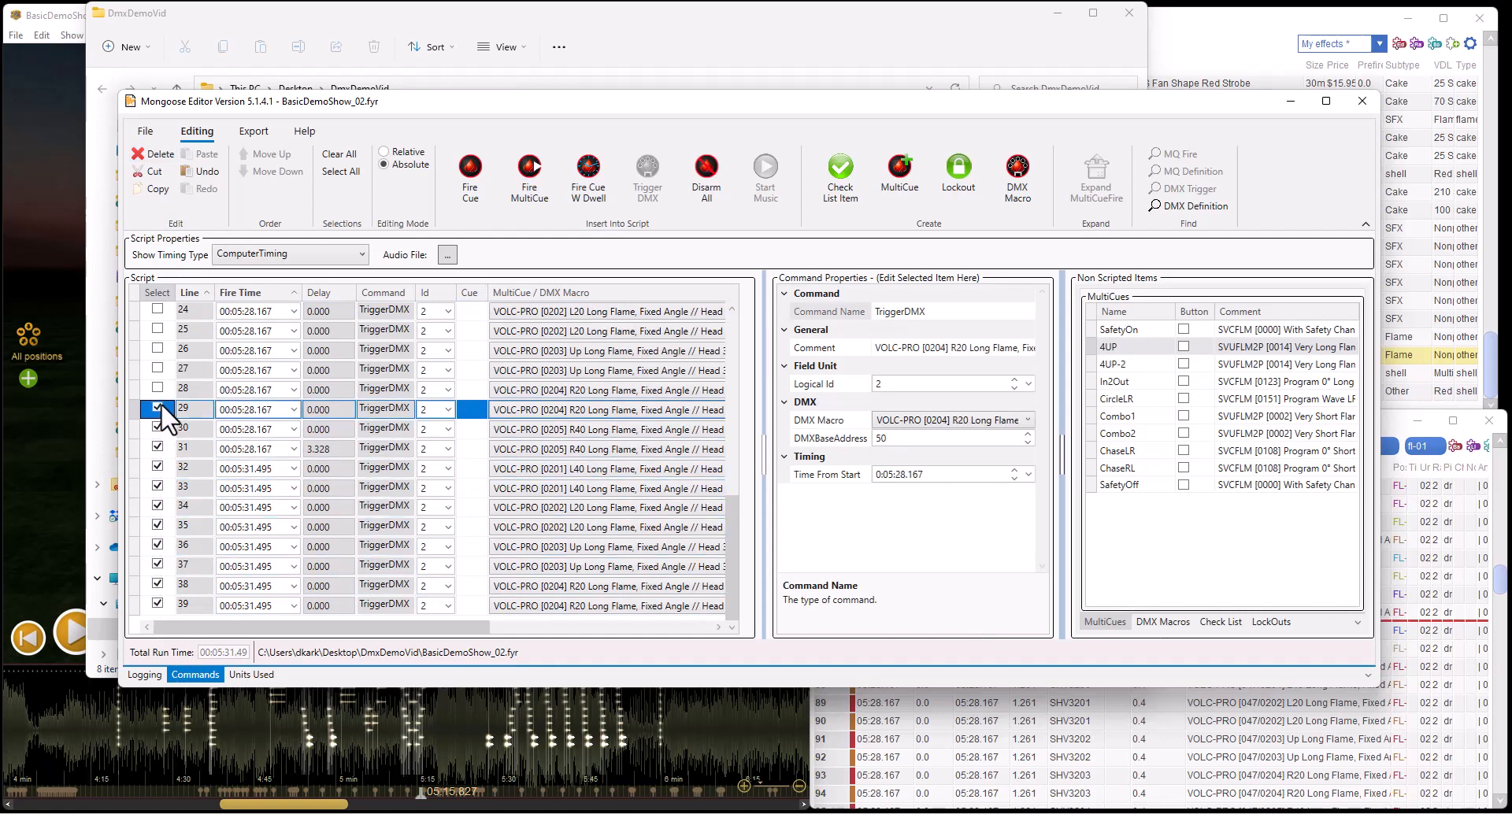
left_click(158, 387)
left_click(159, 367)
left_click(158, 348)
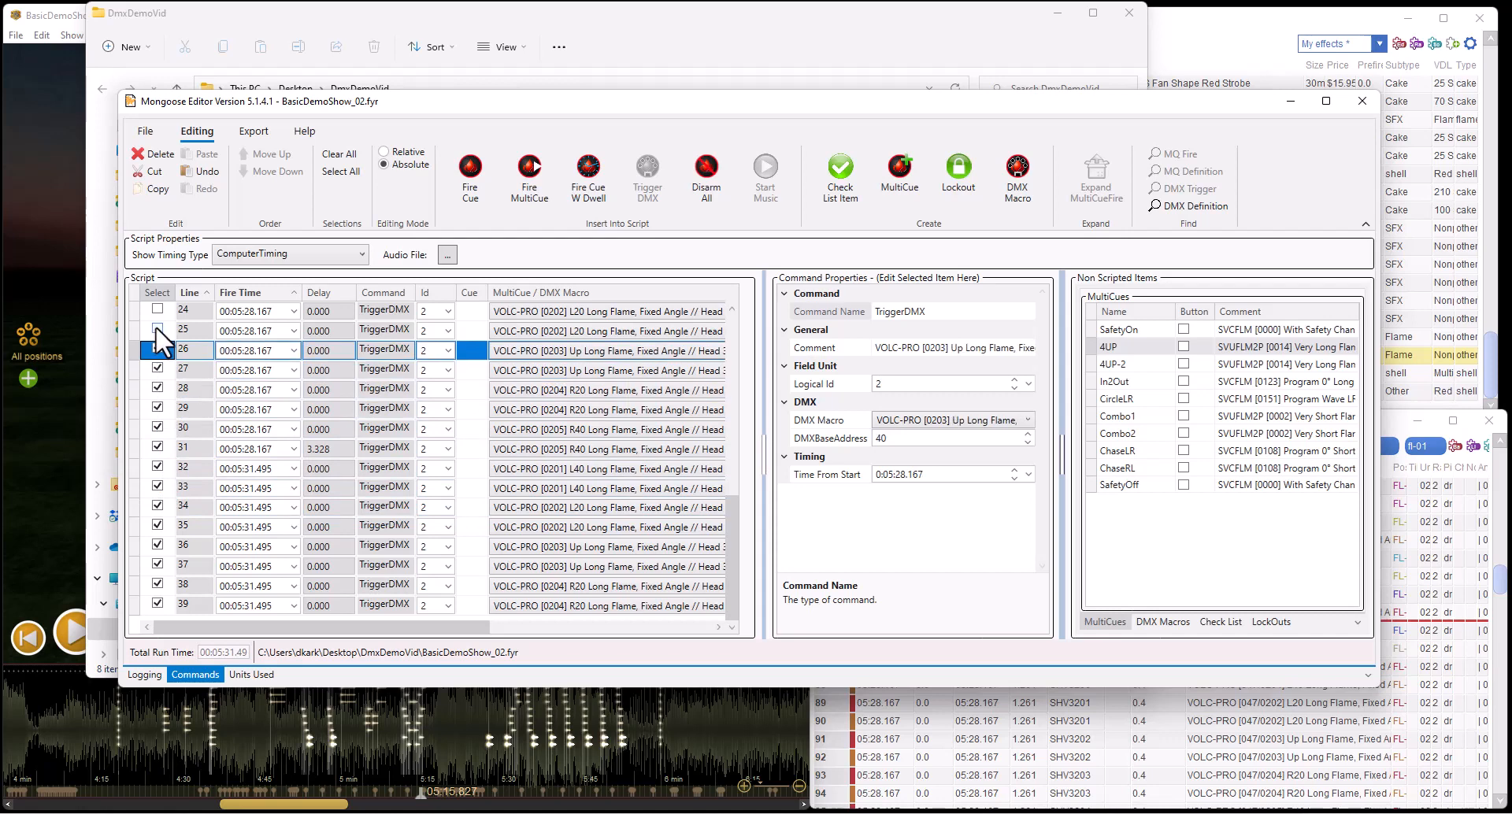
left_click(157, 328)
left_click(157, 309)
left_click(153, 154)
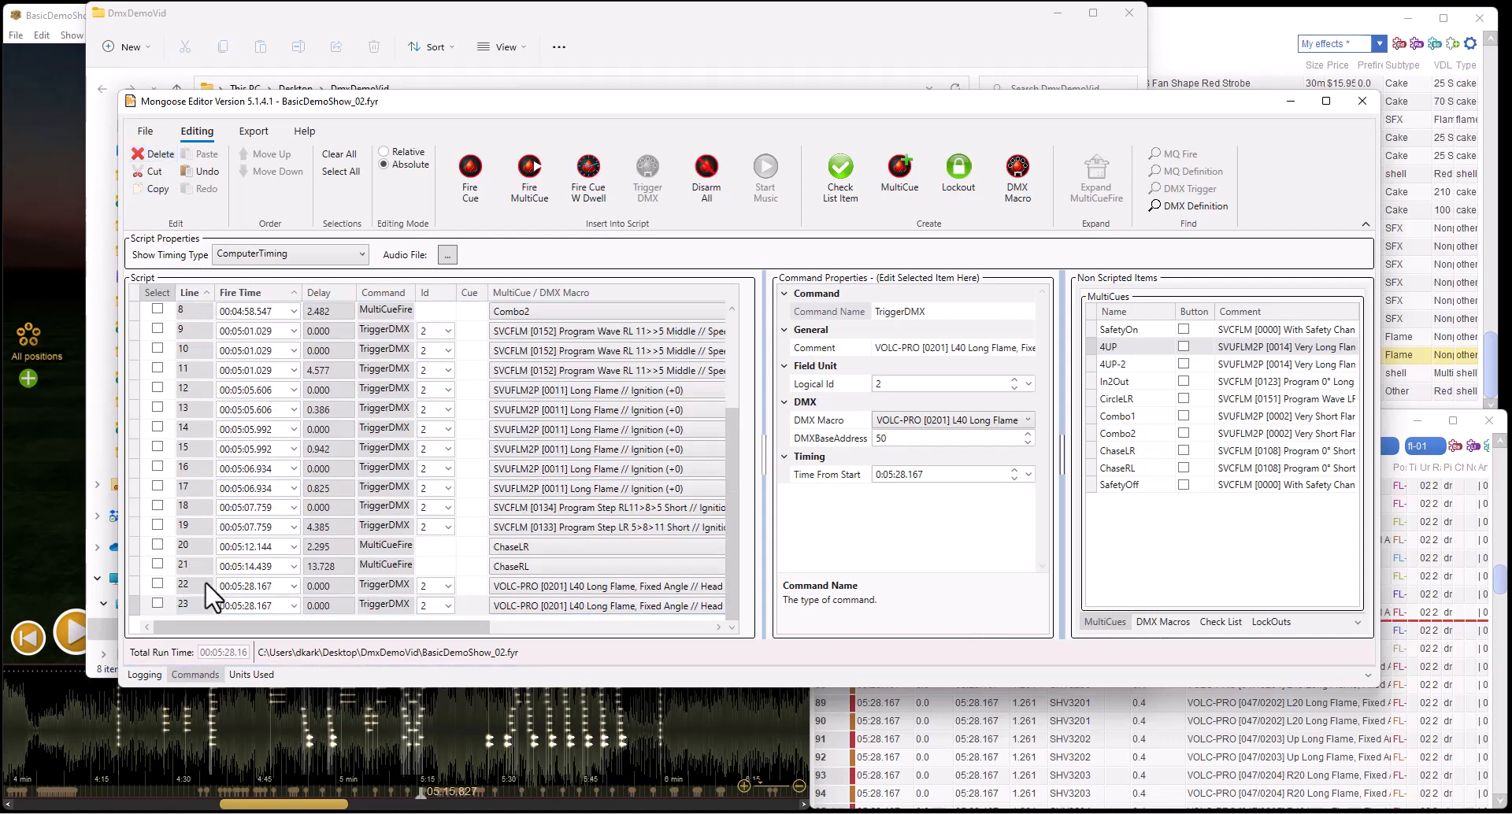
Delete script lines 8 to 23, including the Combo2, ChaseLR and ChaseRL MultiCue firings and the TriggerDMX commands among them
left_click(157, 604)
left_click(157, 584)
left_click(157, 565)
left_click(157, 545)
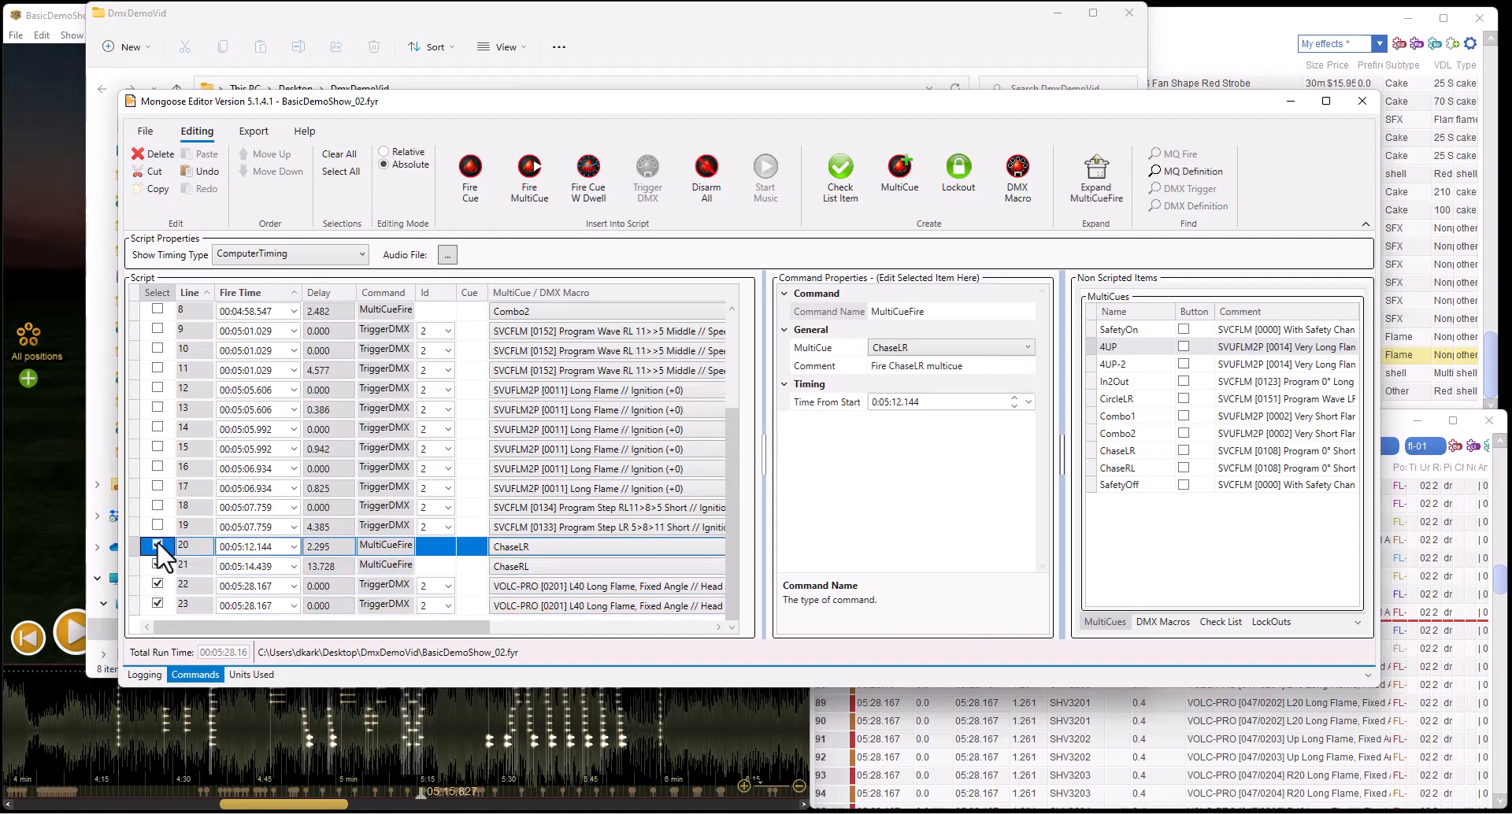
left_click(157, 526)
left_click(157, 506)
left_click(158, 487)
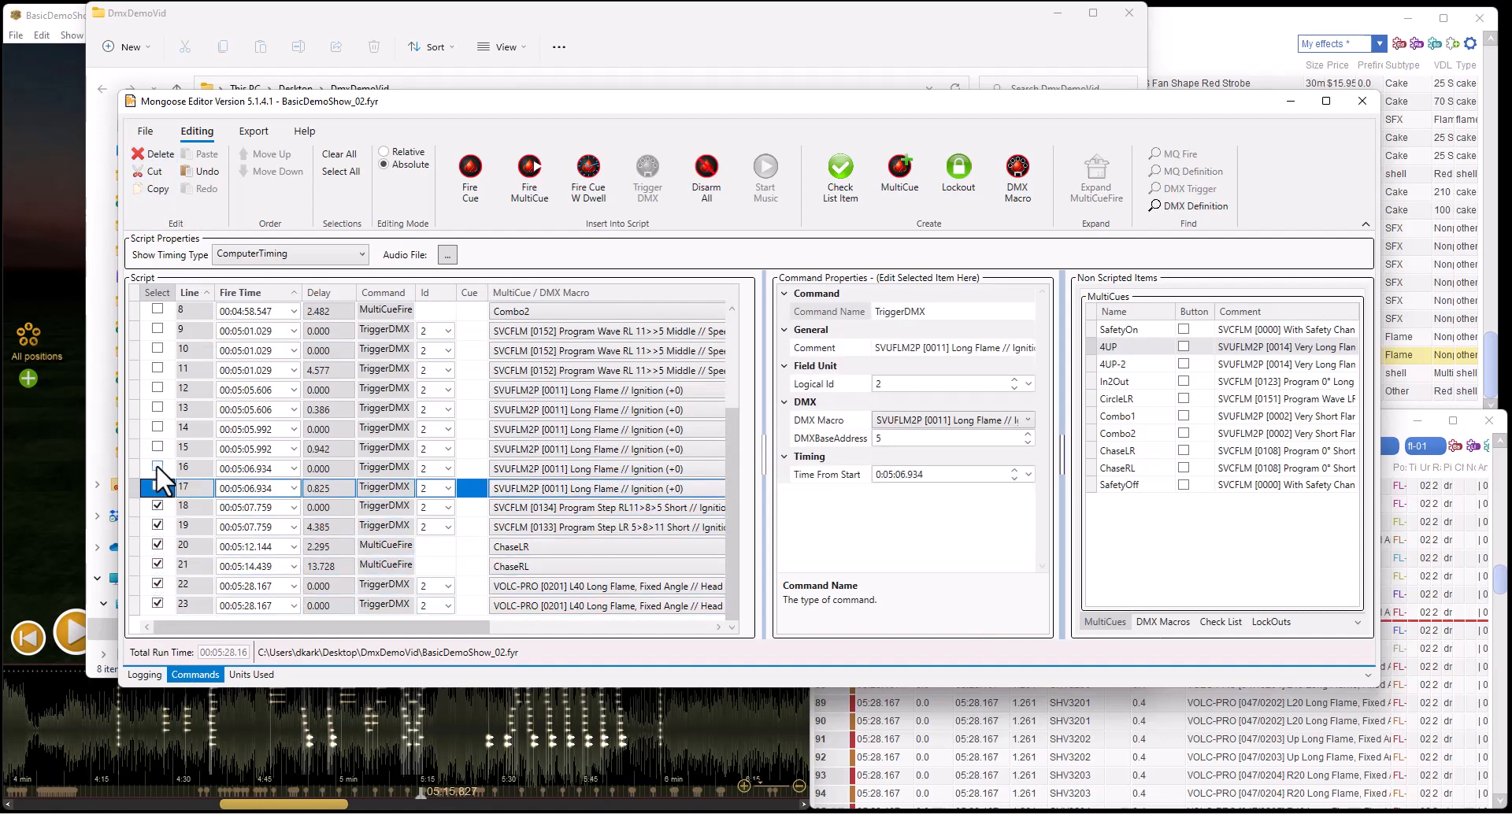
left_click(157, 467)
left_click(157, 448)
left_click(157, 486)
left_click(158, 428)
left_click(155, 407)
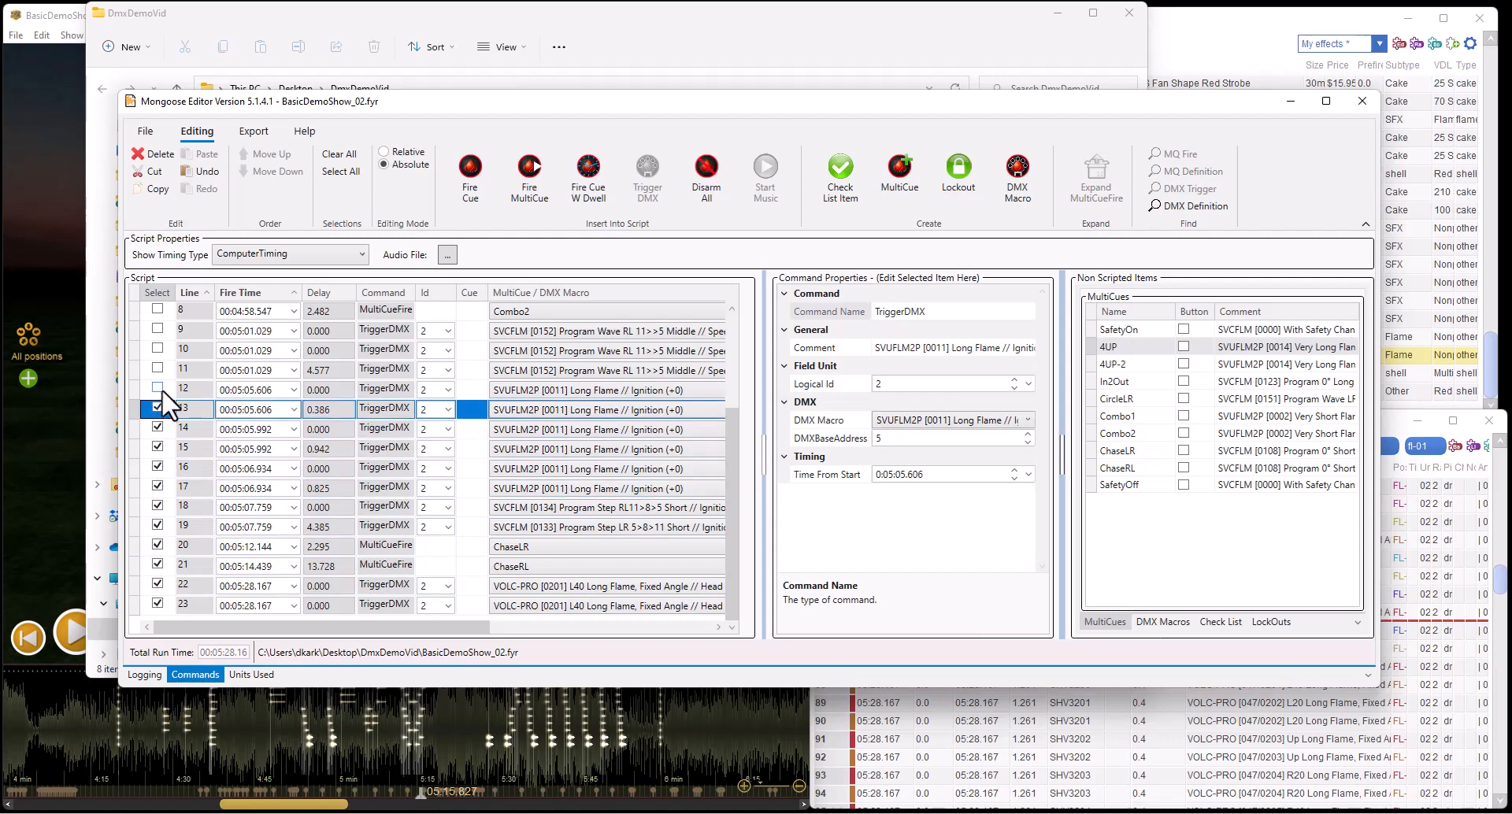
left_click(161, 389)
left_click(159, 368)
left_click(157, 349)
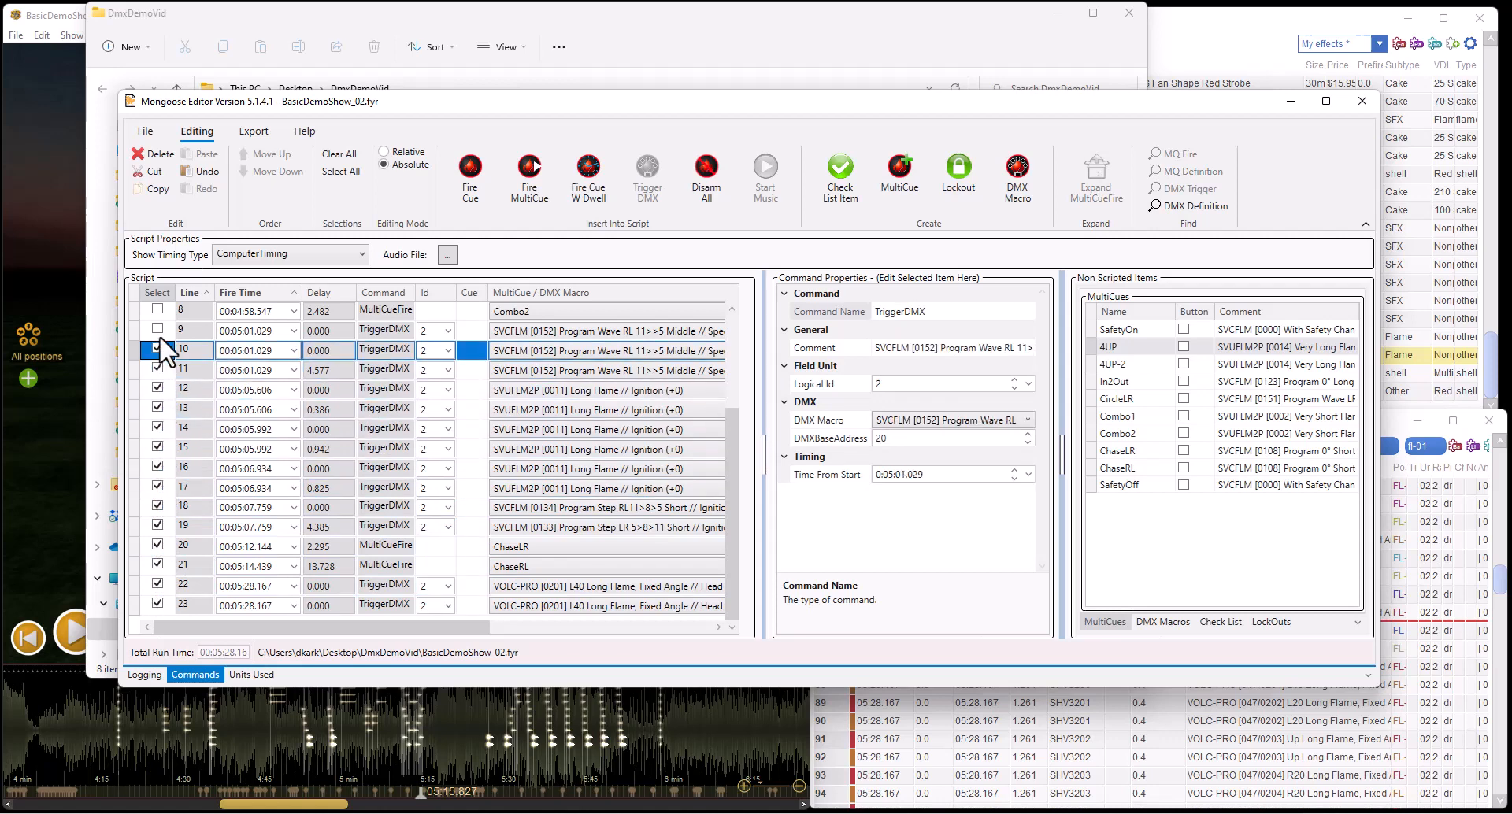
left_click(157, 330)
left_click(157, 309)
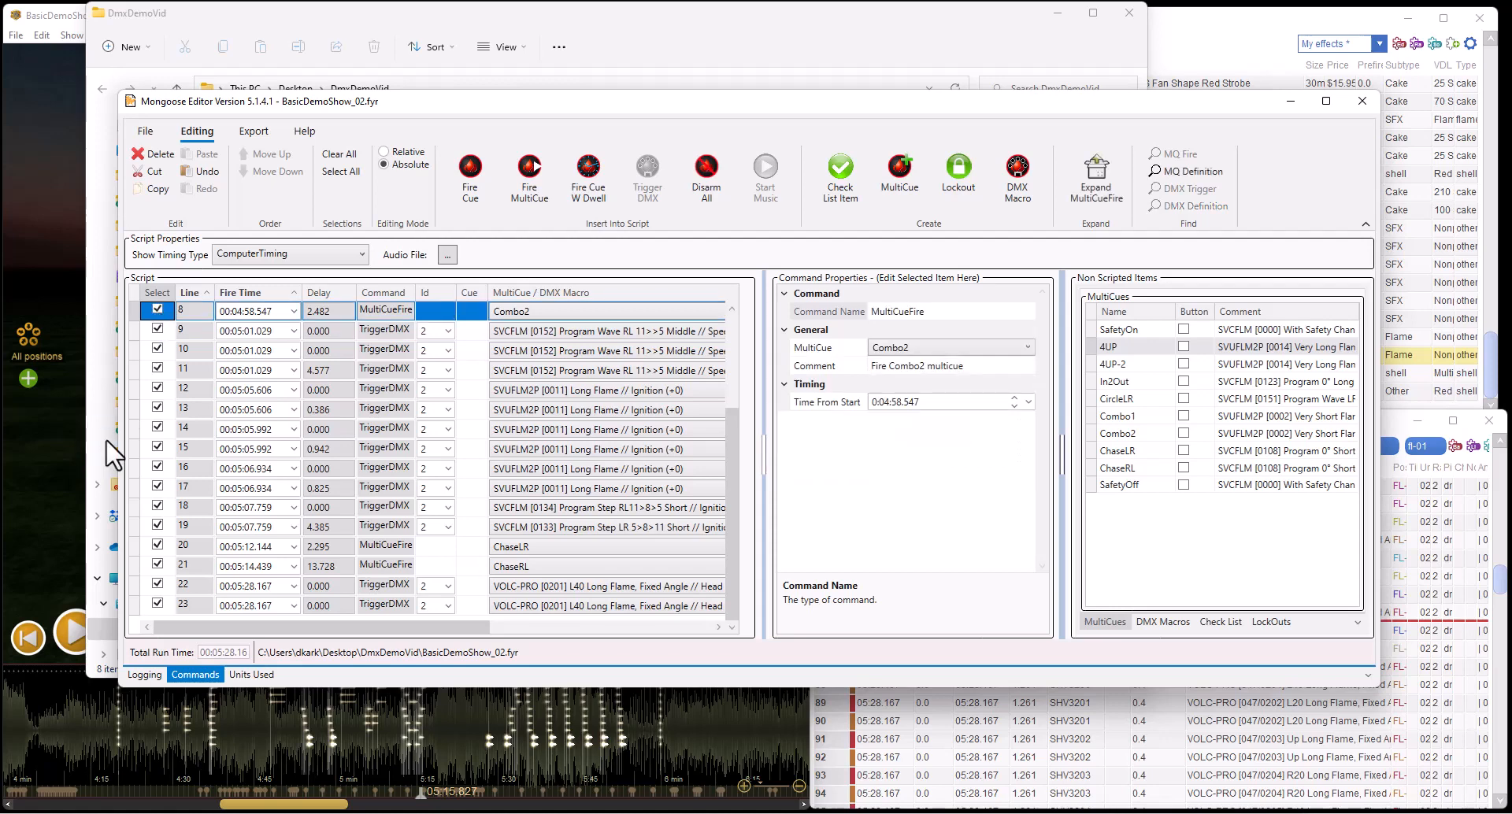
left_click(164, 155)
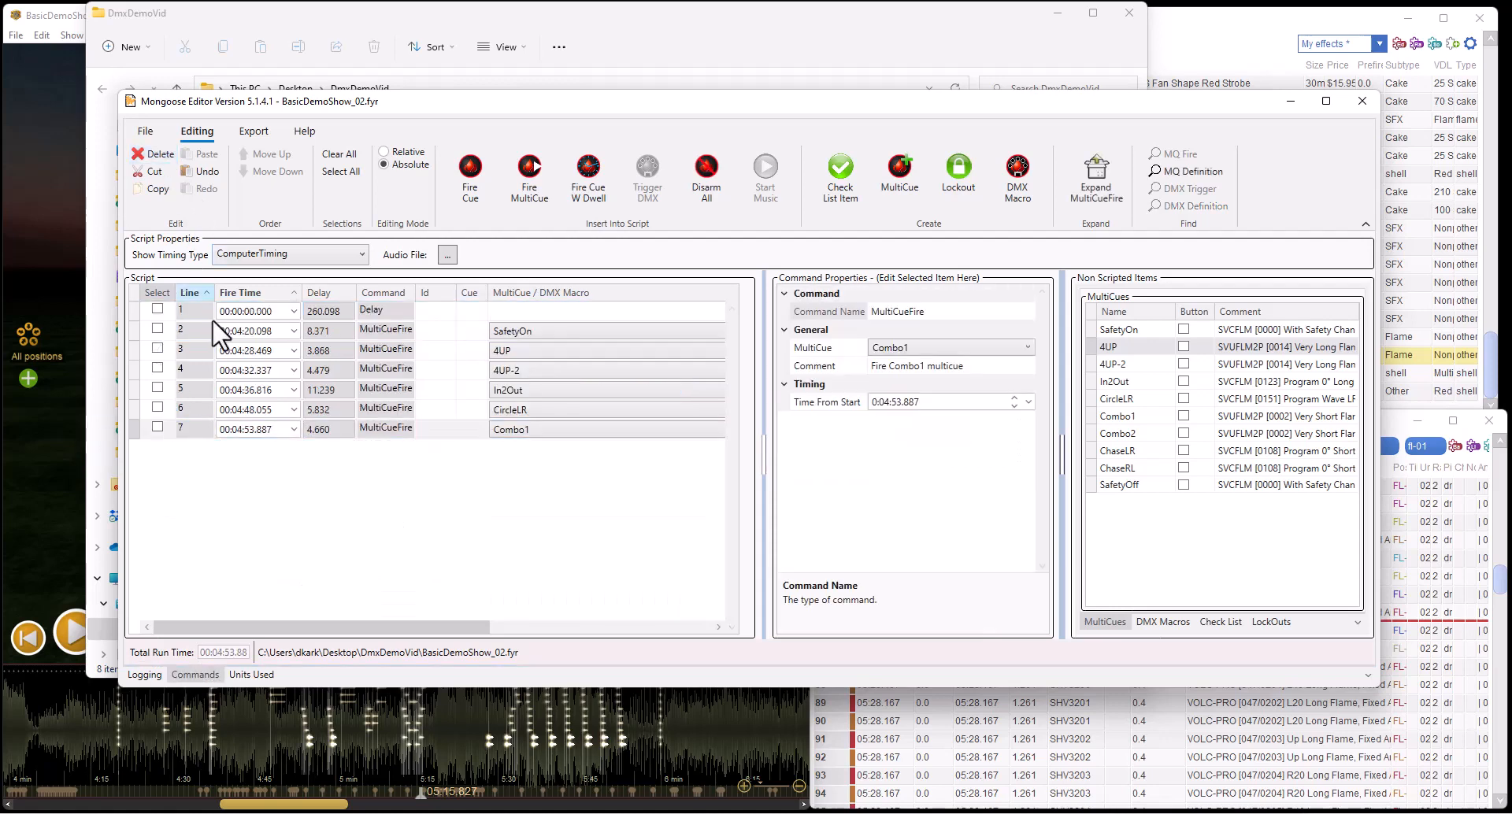
Delete the SafetyOn, 4UP, 4UP-2, In2Out, CircleLR and Combo1 MultiCue firings on script lines 2 to 7, keeping only the Delay line
left_click(158, 408)
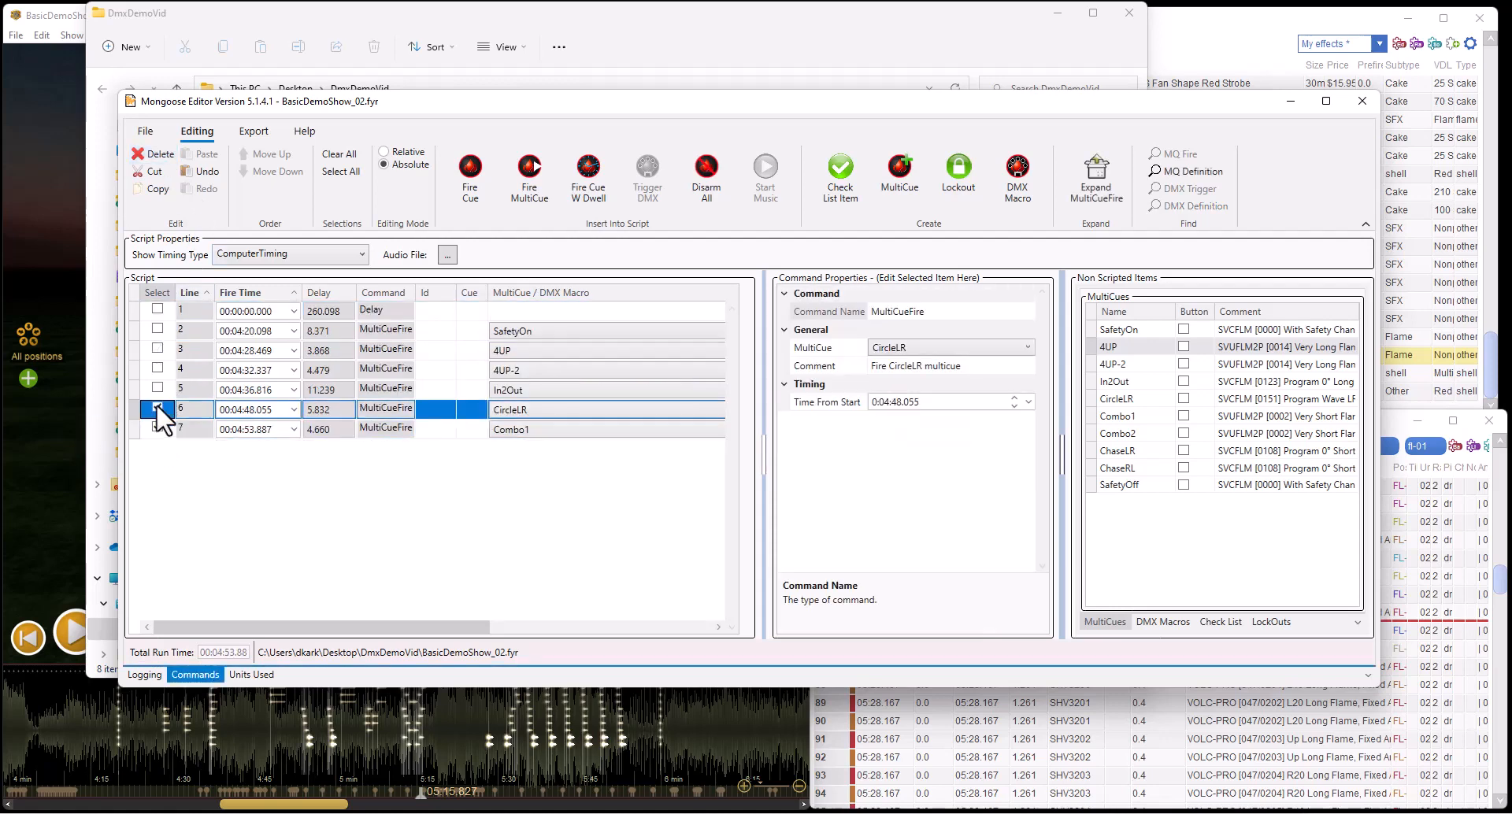
left_click(158, 388)
left_click(158, 368)
left_click(158, 349)
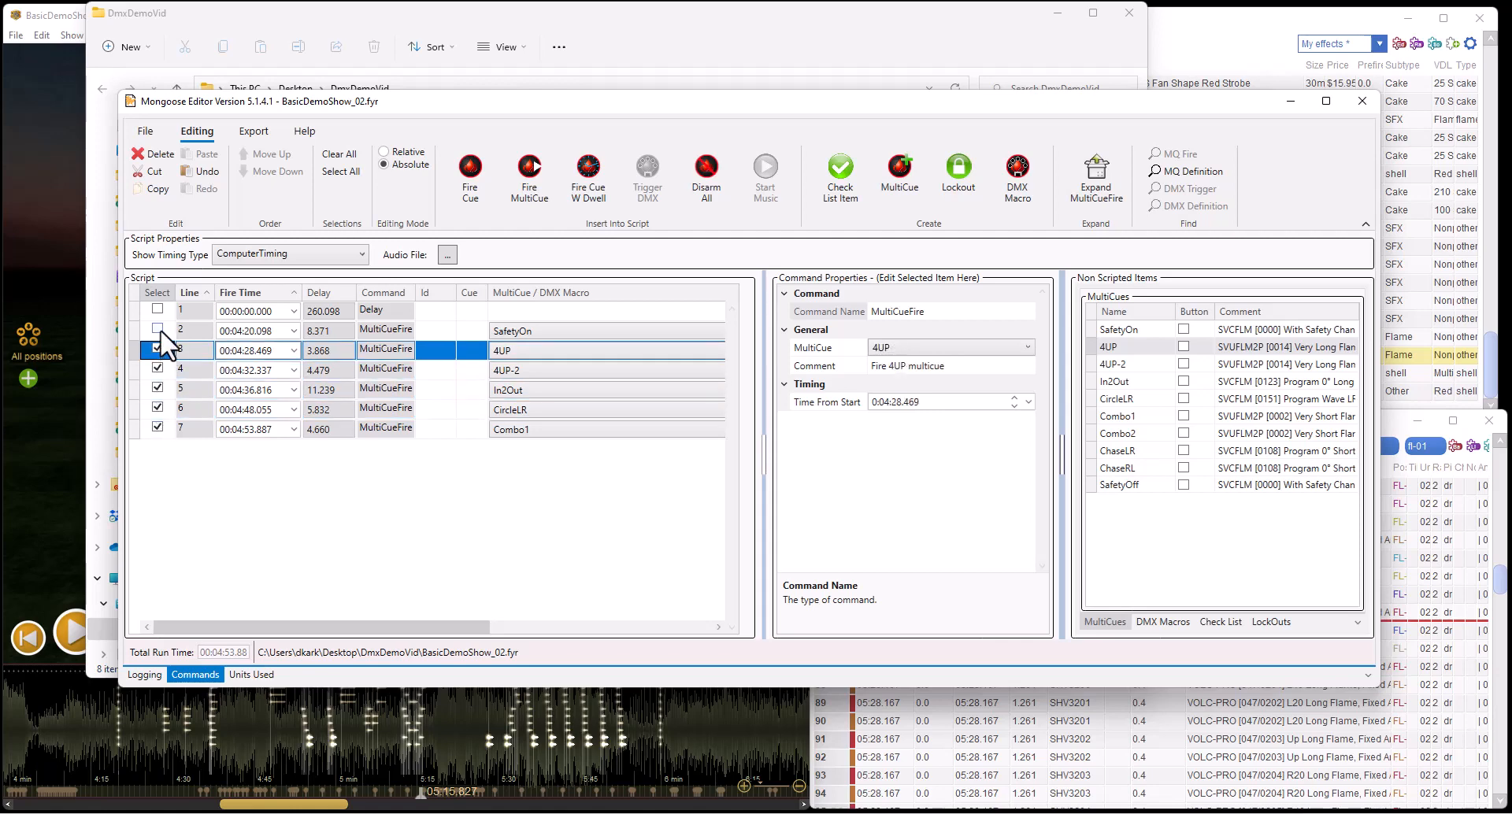
left_click(158, 329)
left_click(158, 308)
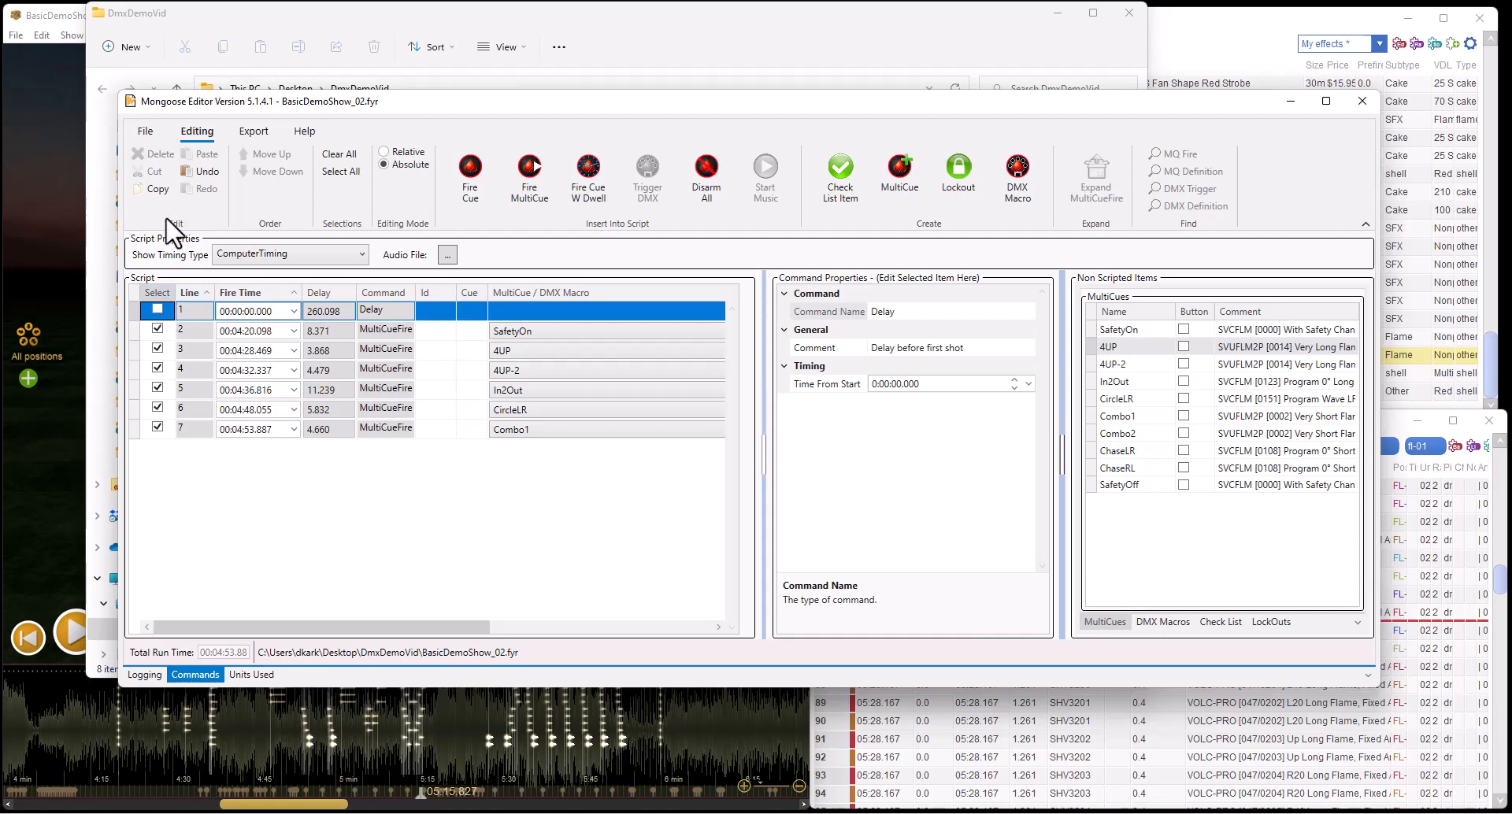
left_click(158, 348)
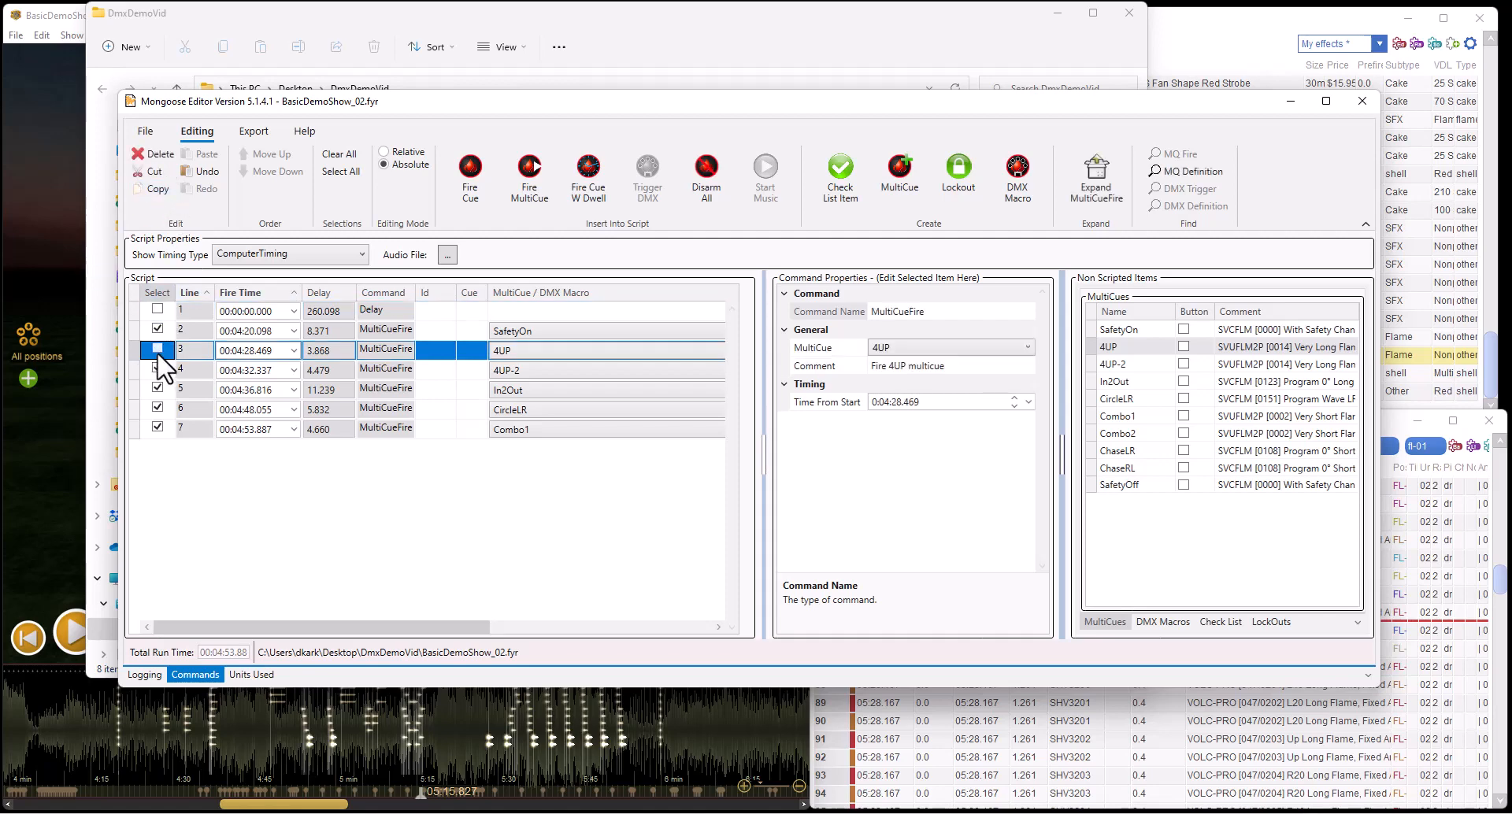
left_click(155, 153)
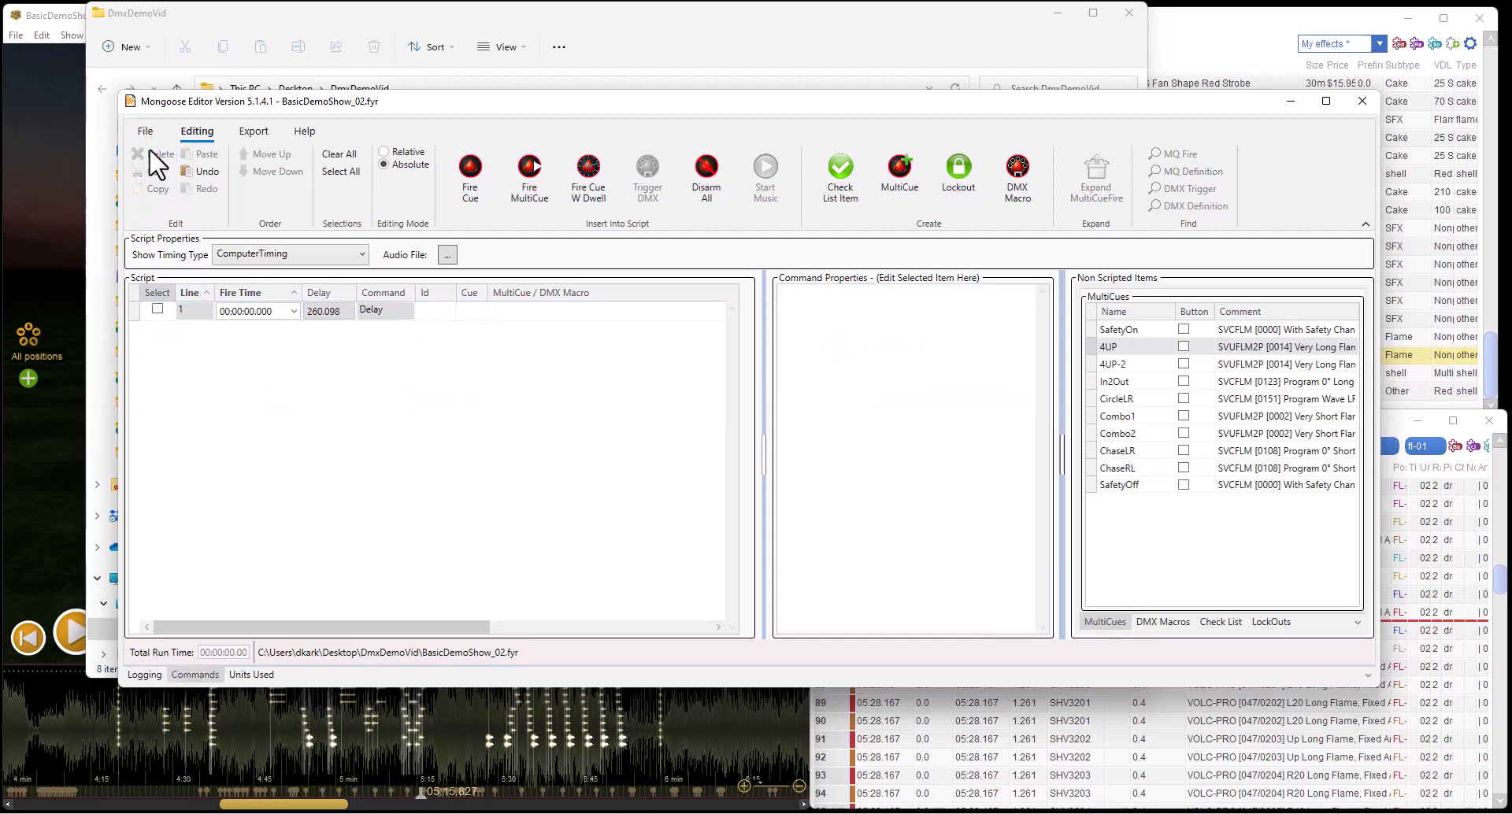
Enable the fire button for every MultiCue in the non-scripted items, from SafetyOn through SafetyOff
left_click(157, 309)
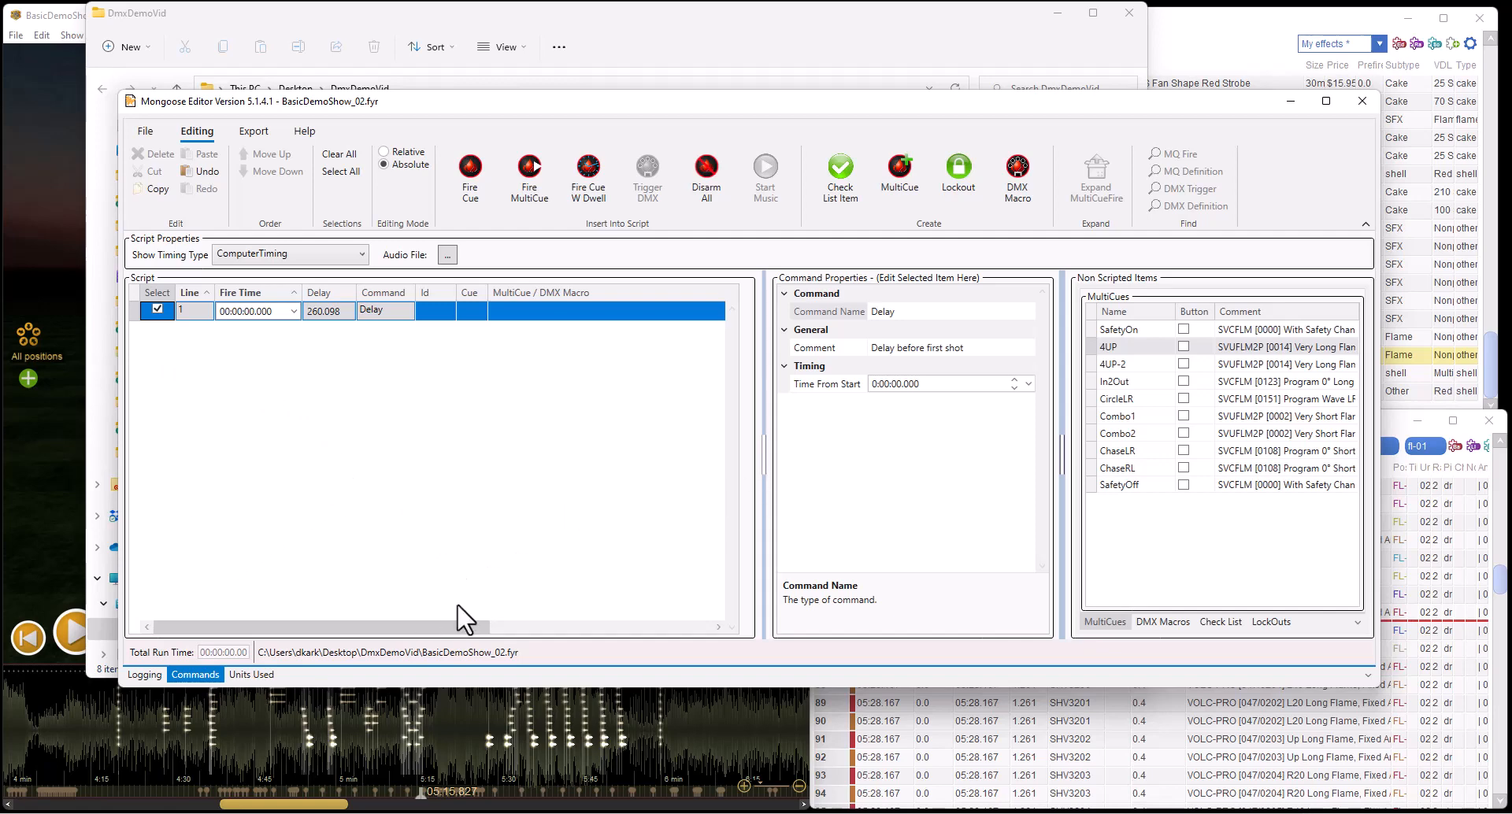
left_click(157, 308)
left_click(1183, 346)
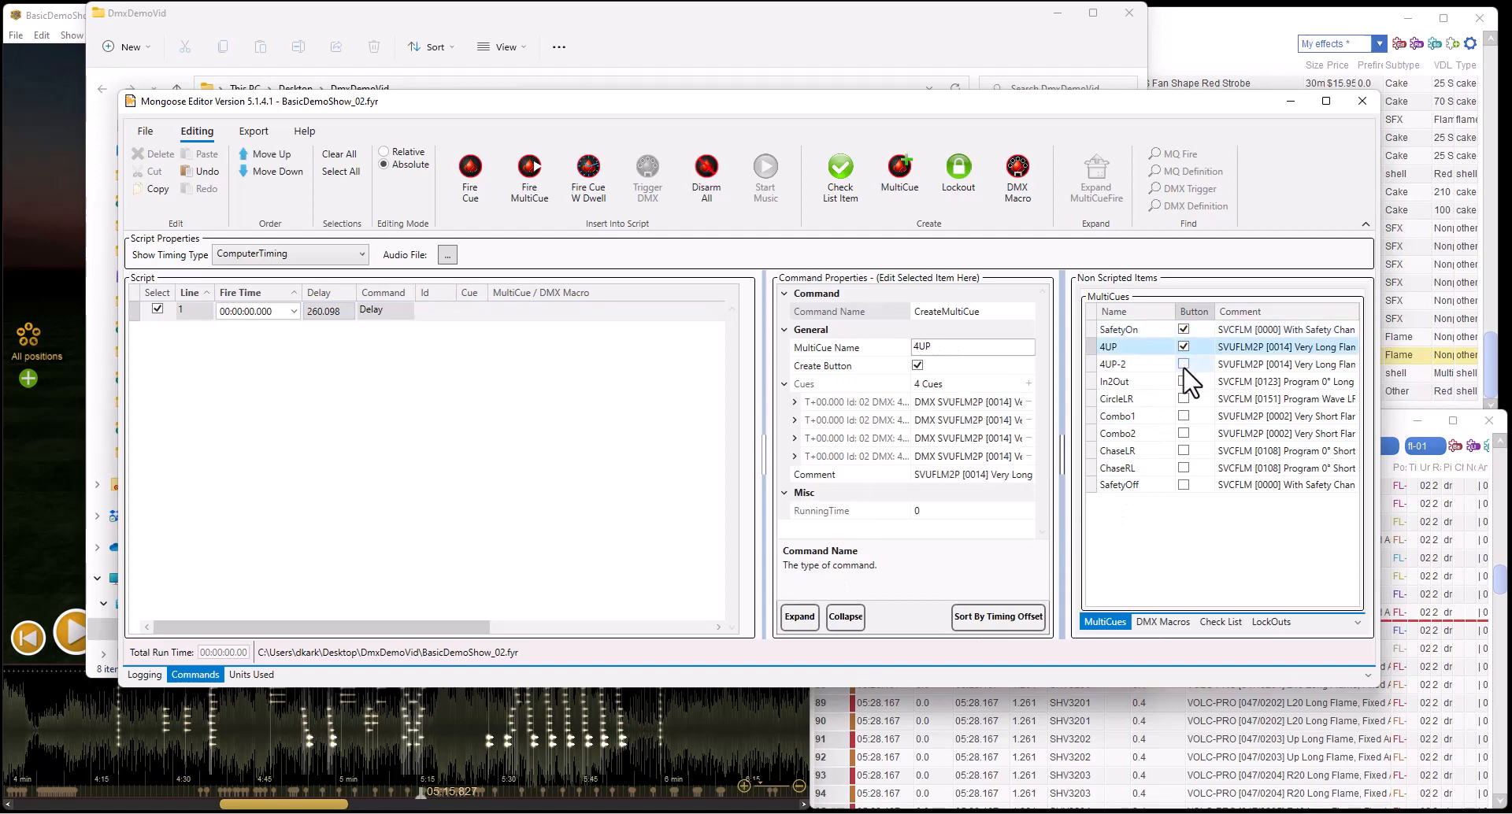
left_click(1184, 364)
left_click(1183, 382)
left_click(1183, 398)
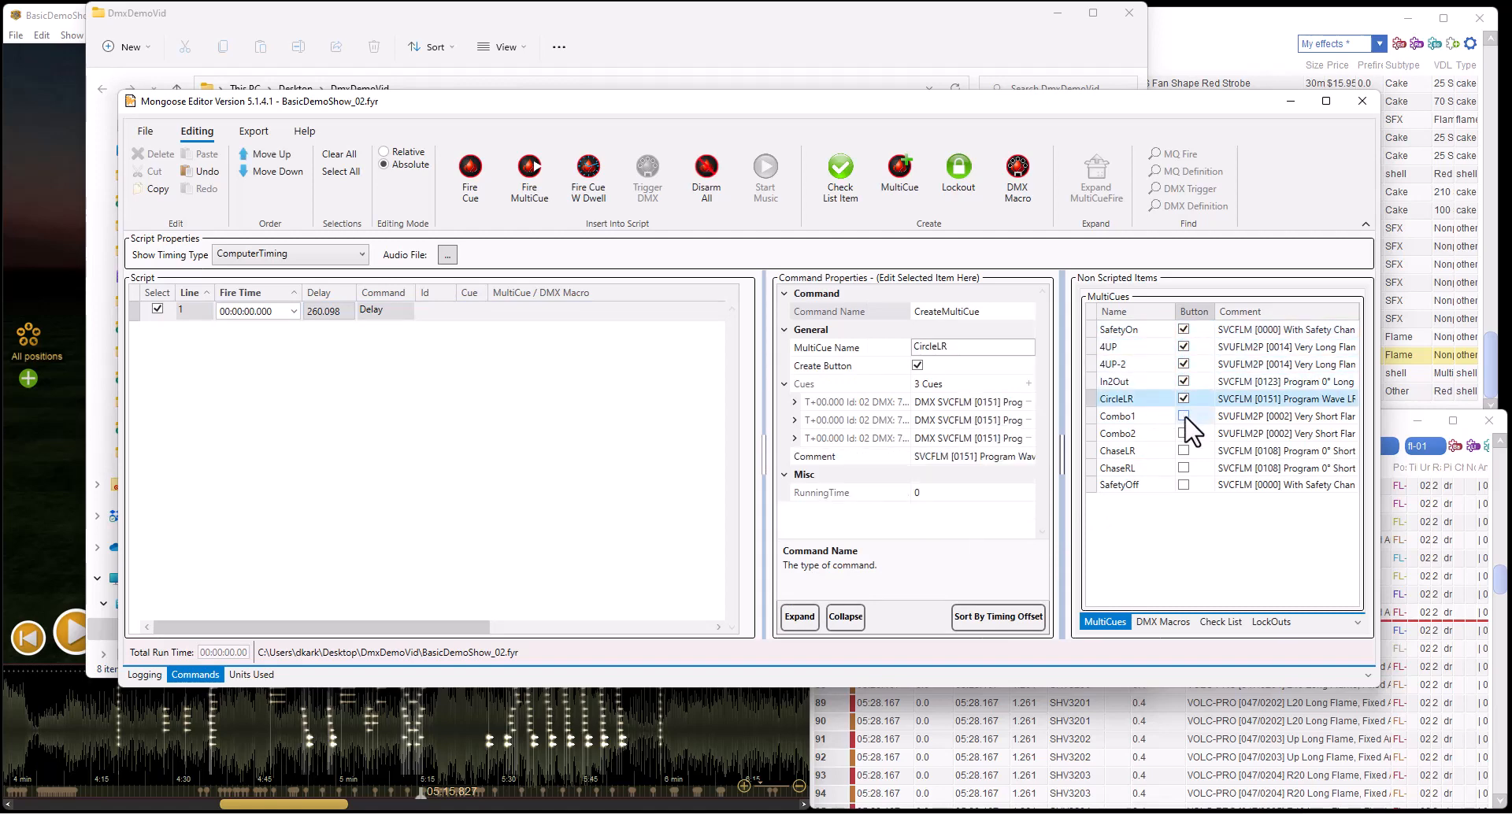
left_click(1183, 416)
left_click(1183, 433)
left_click(1183, 450)
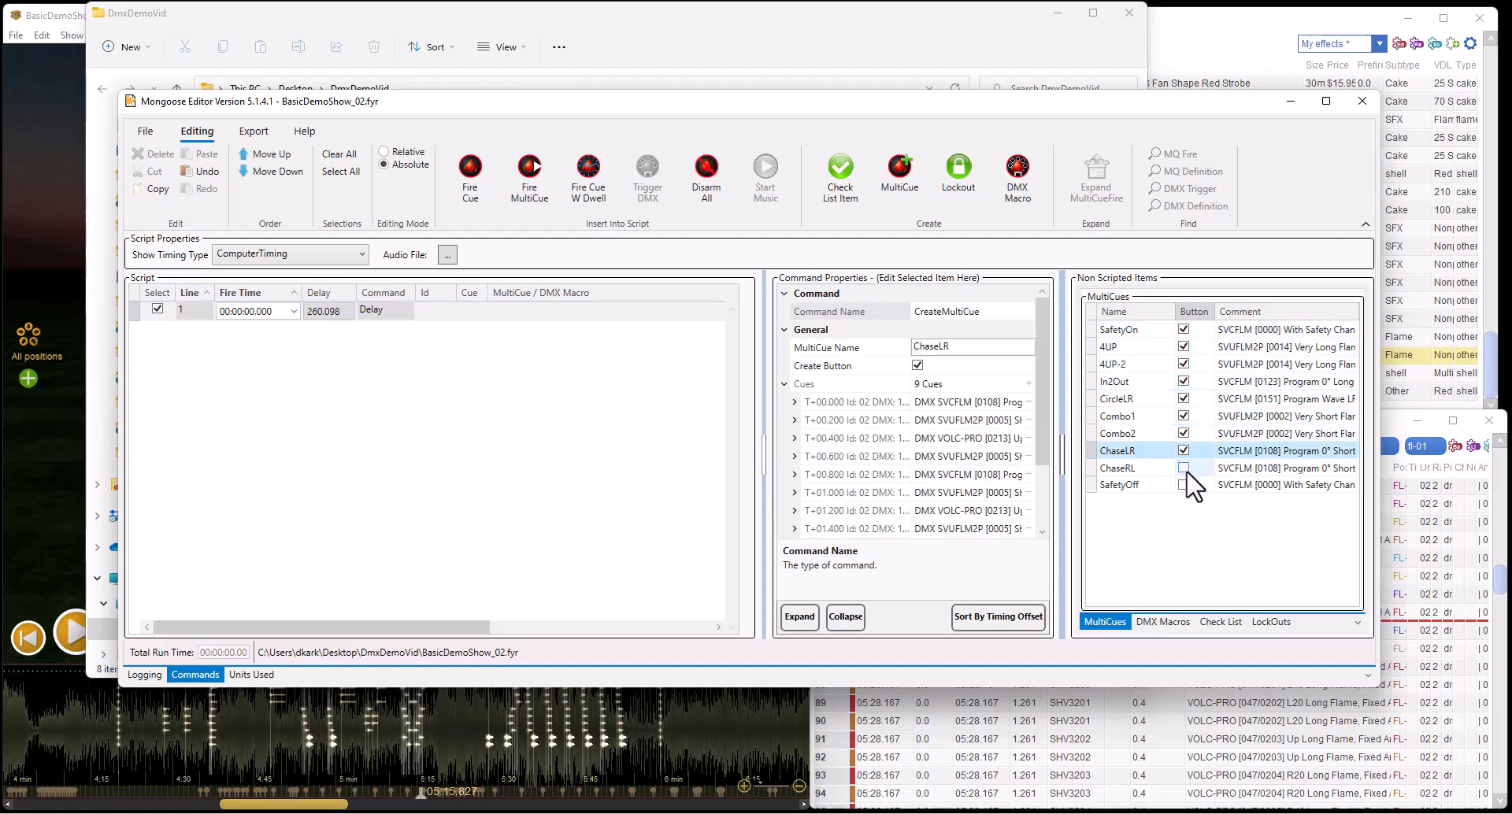
left_click(1183, 468)
left_click(1183, 485)
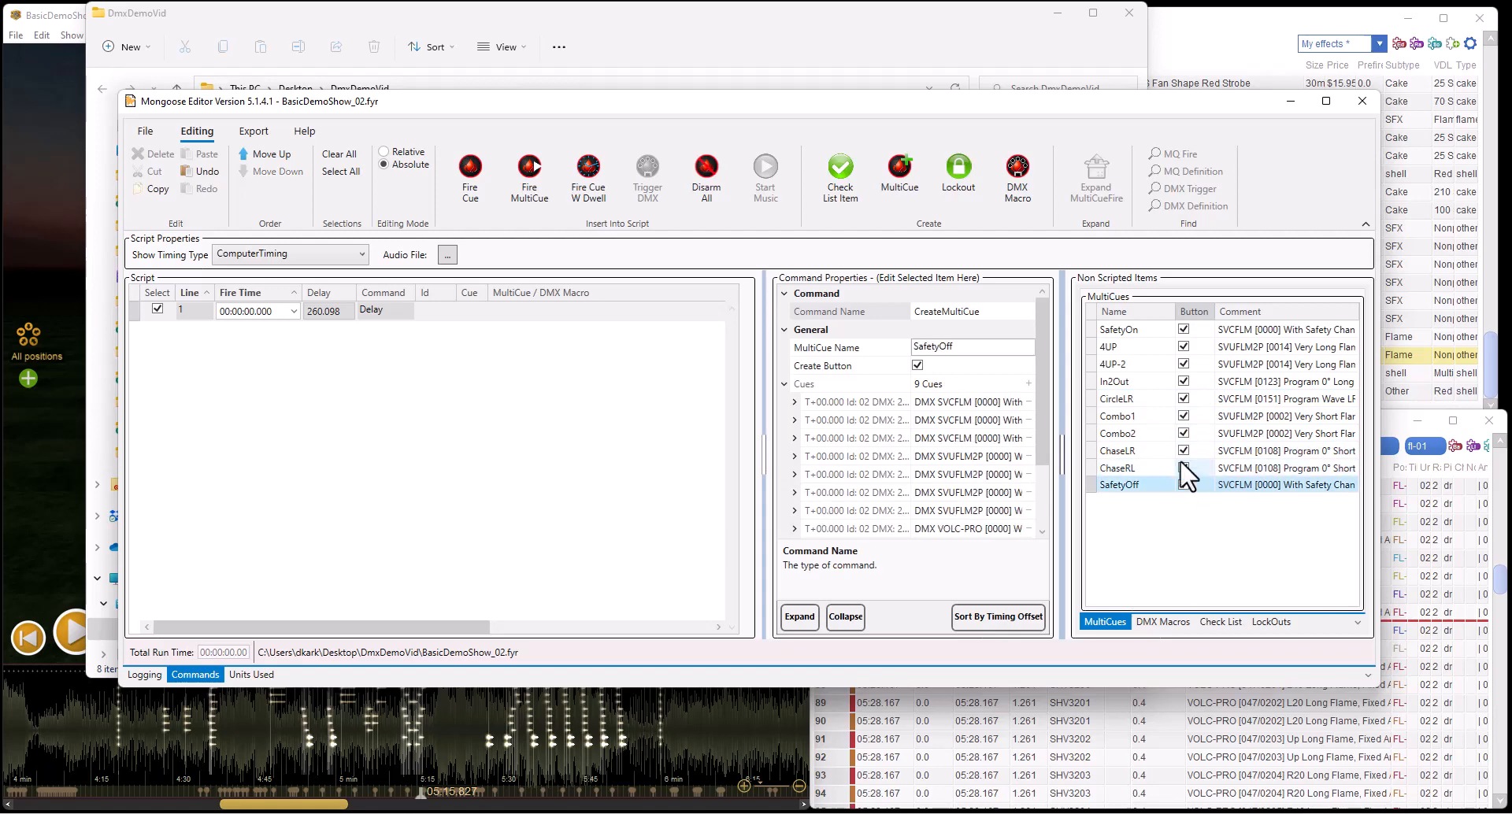
Save the script under the new file name DmxButtons.fyr in the DmxDemoVid folder
left_click(145, 131)
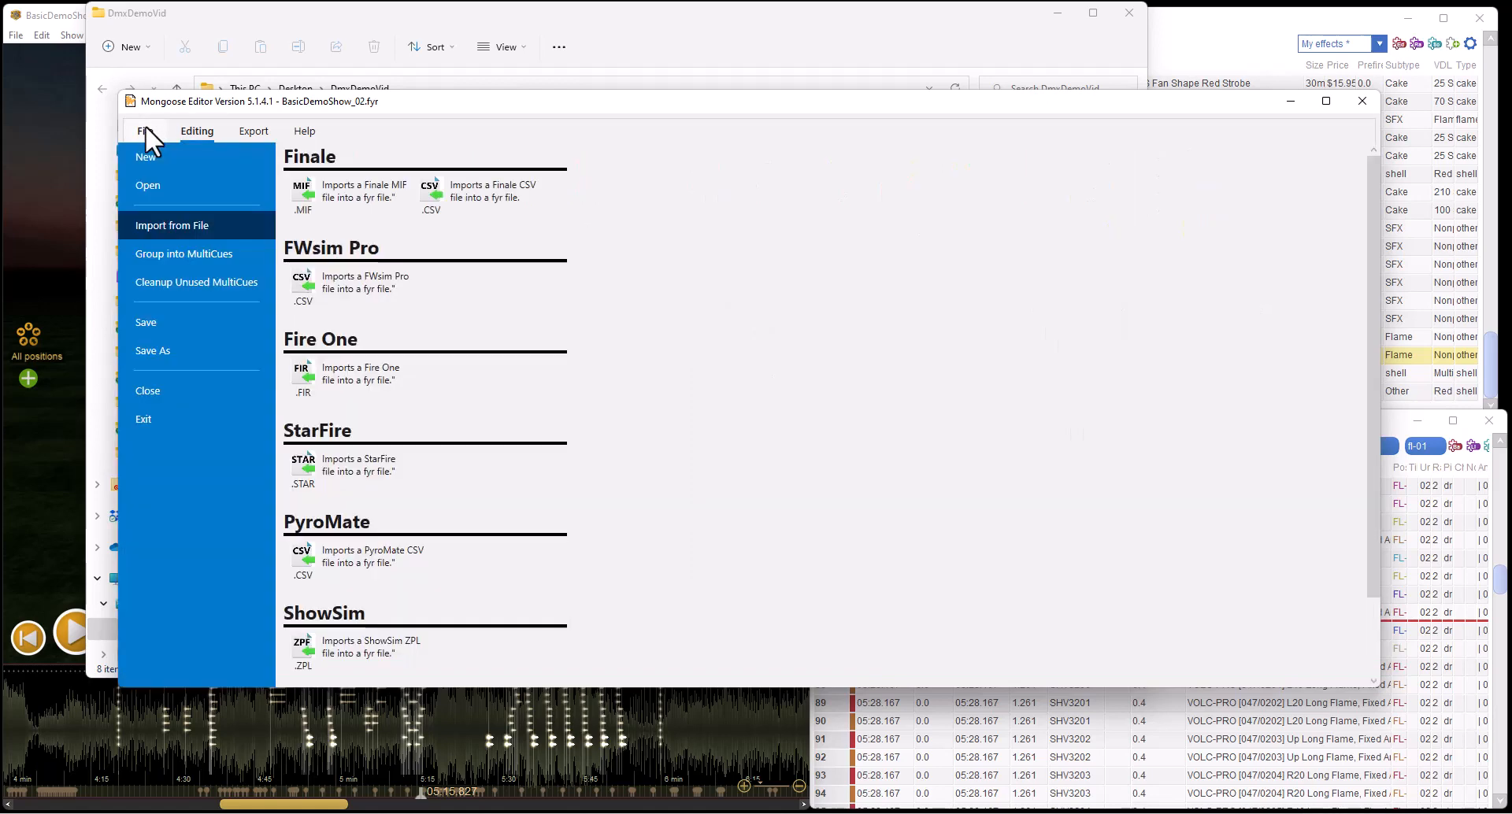
left_click(153, 351)
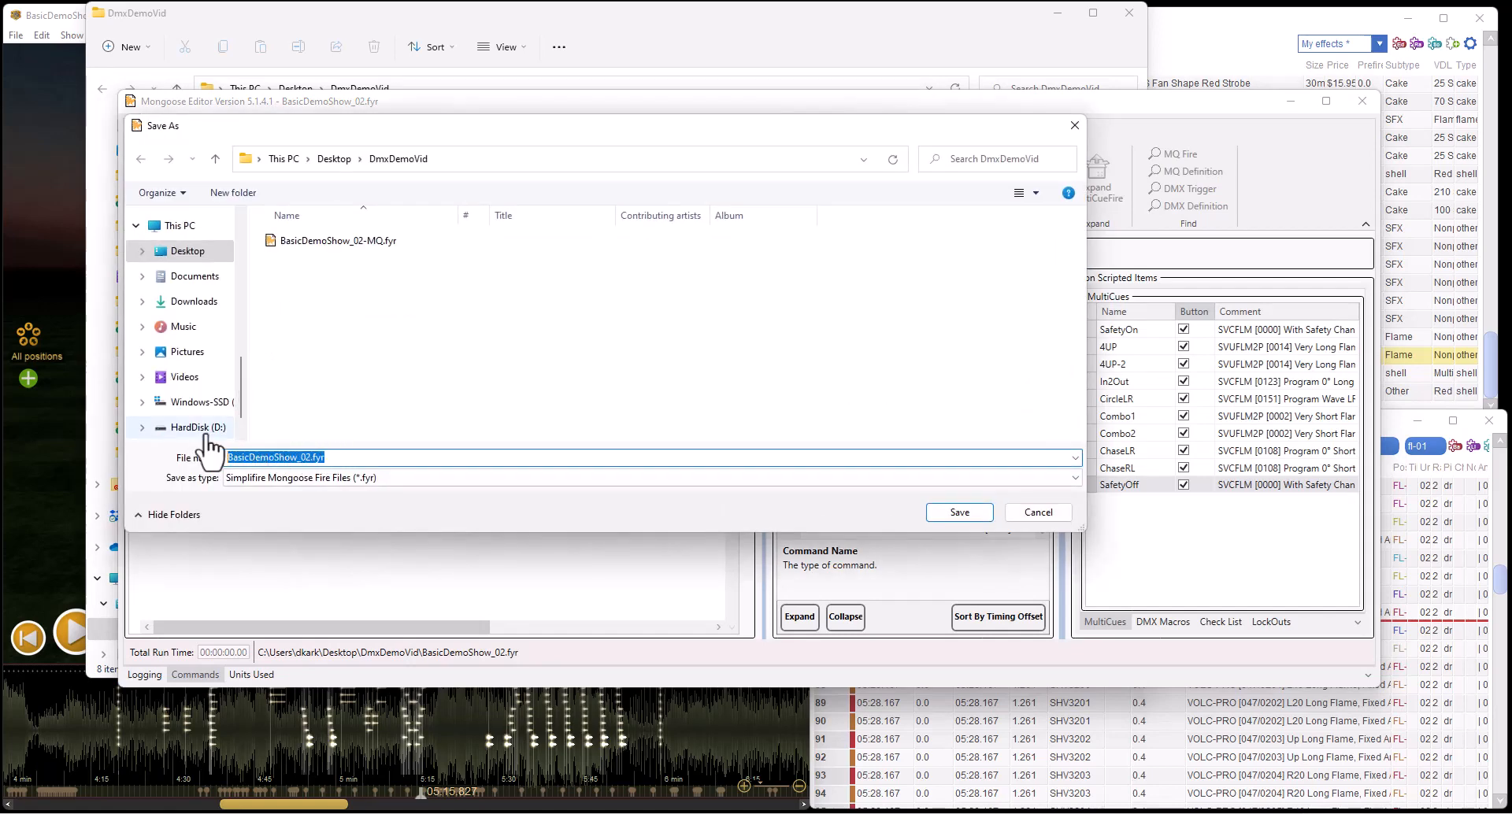
type("DmxButtons.fy")
type("r")
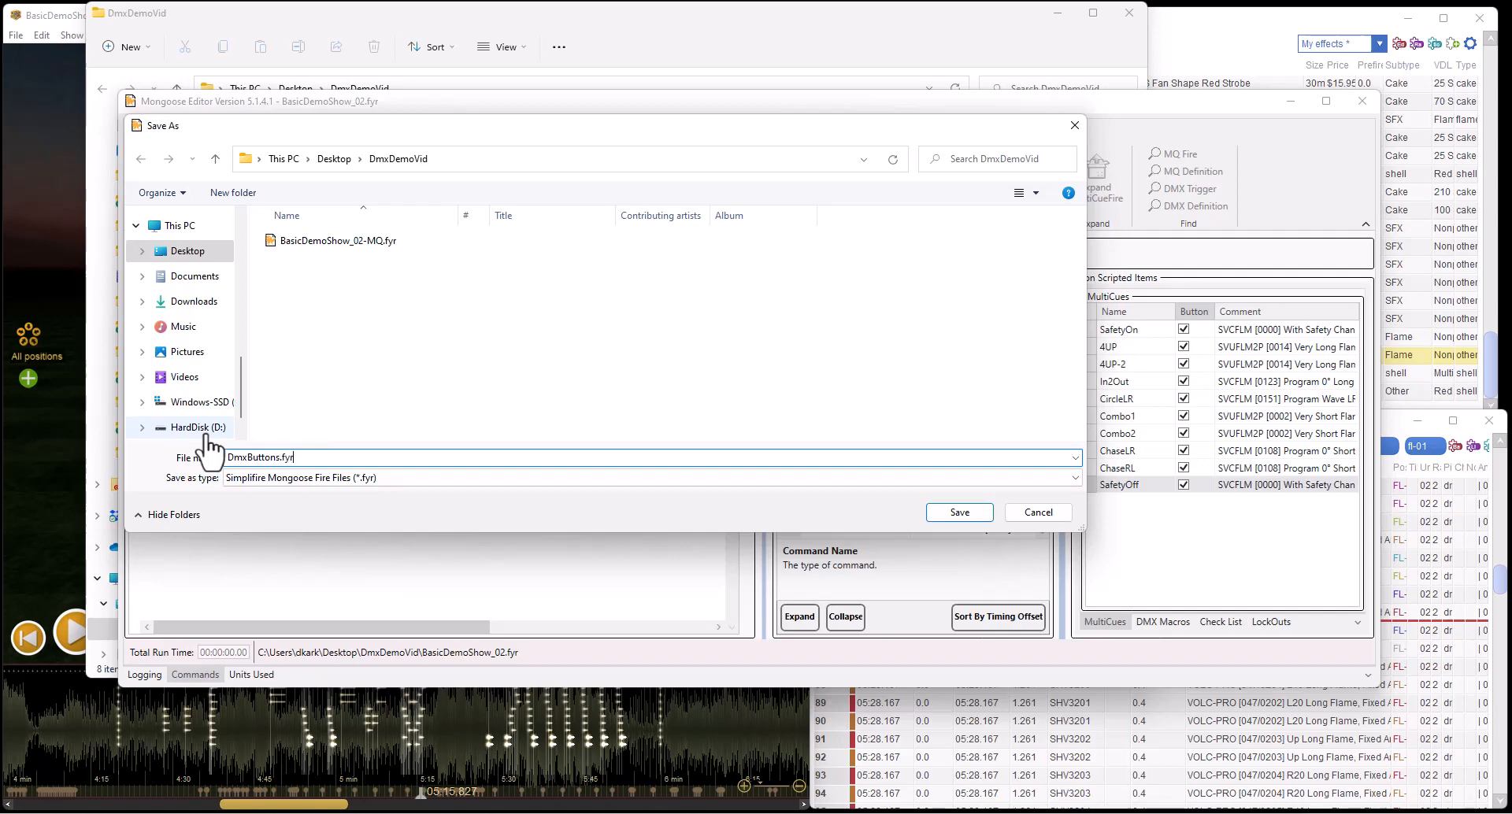
key("Return")
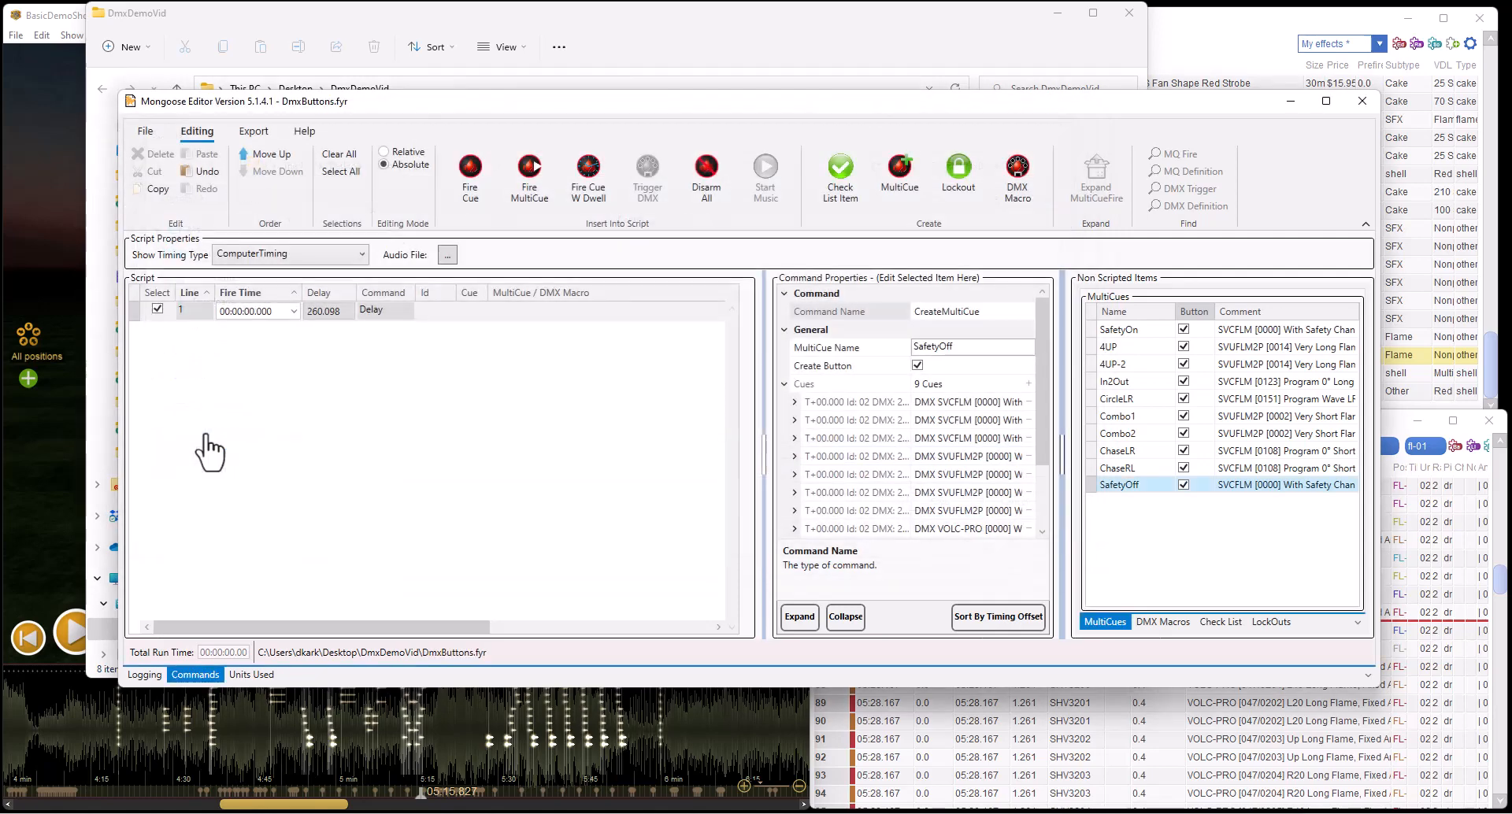
Launch Mongoose, decline reloading BasicDemoShow_02-MQ.fyr and open the show DmxButtons.fyr
key("super")
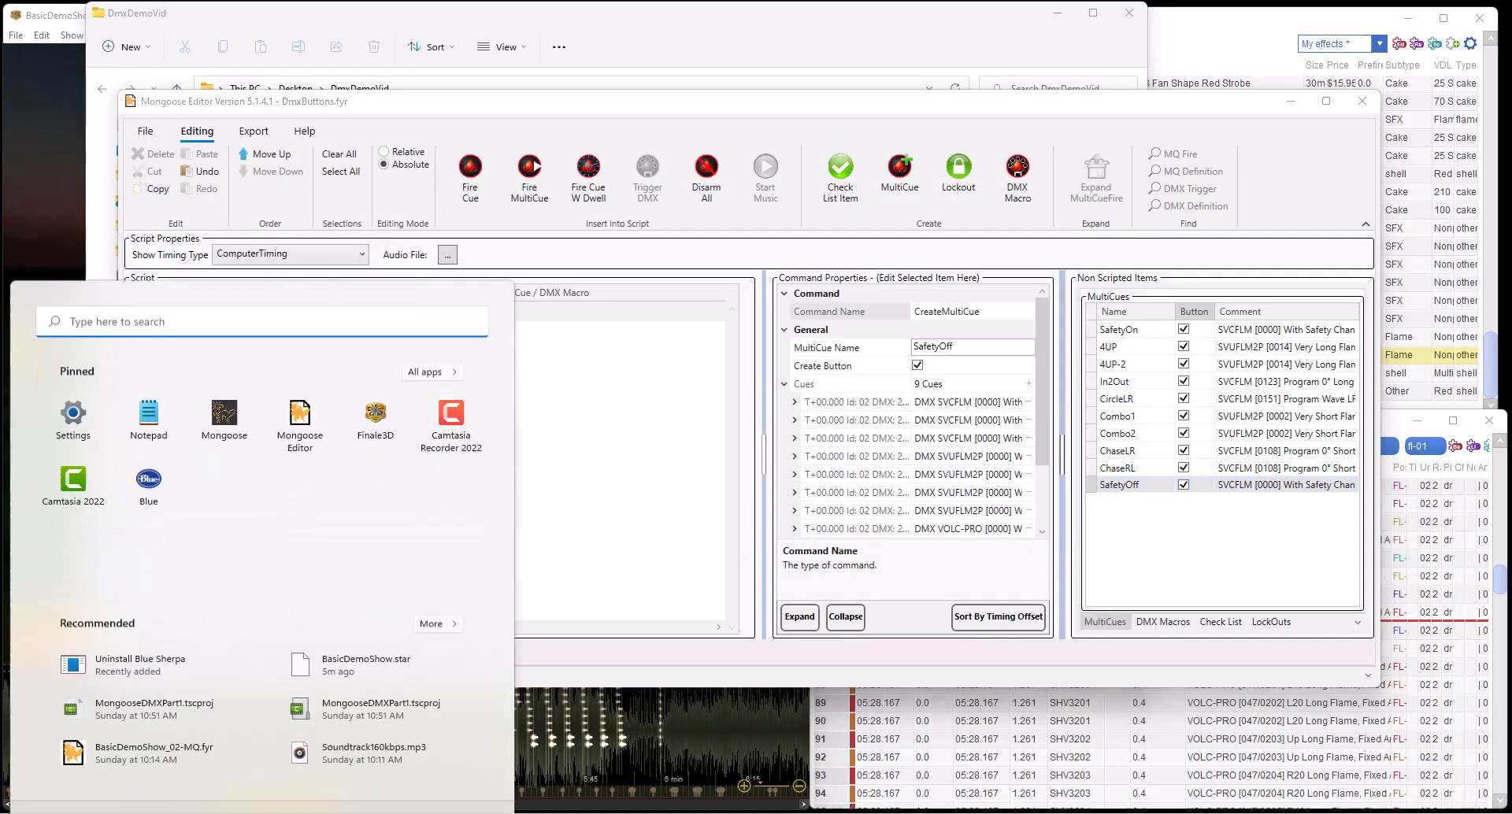
left_click(224, 374)
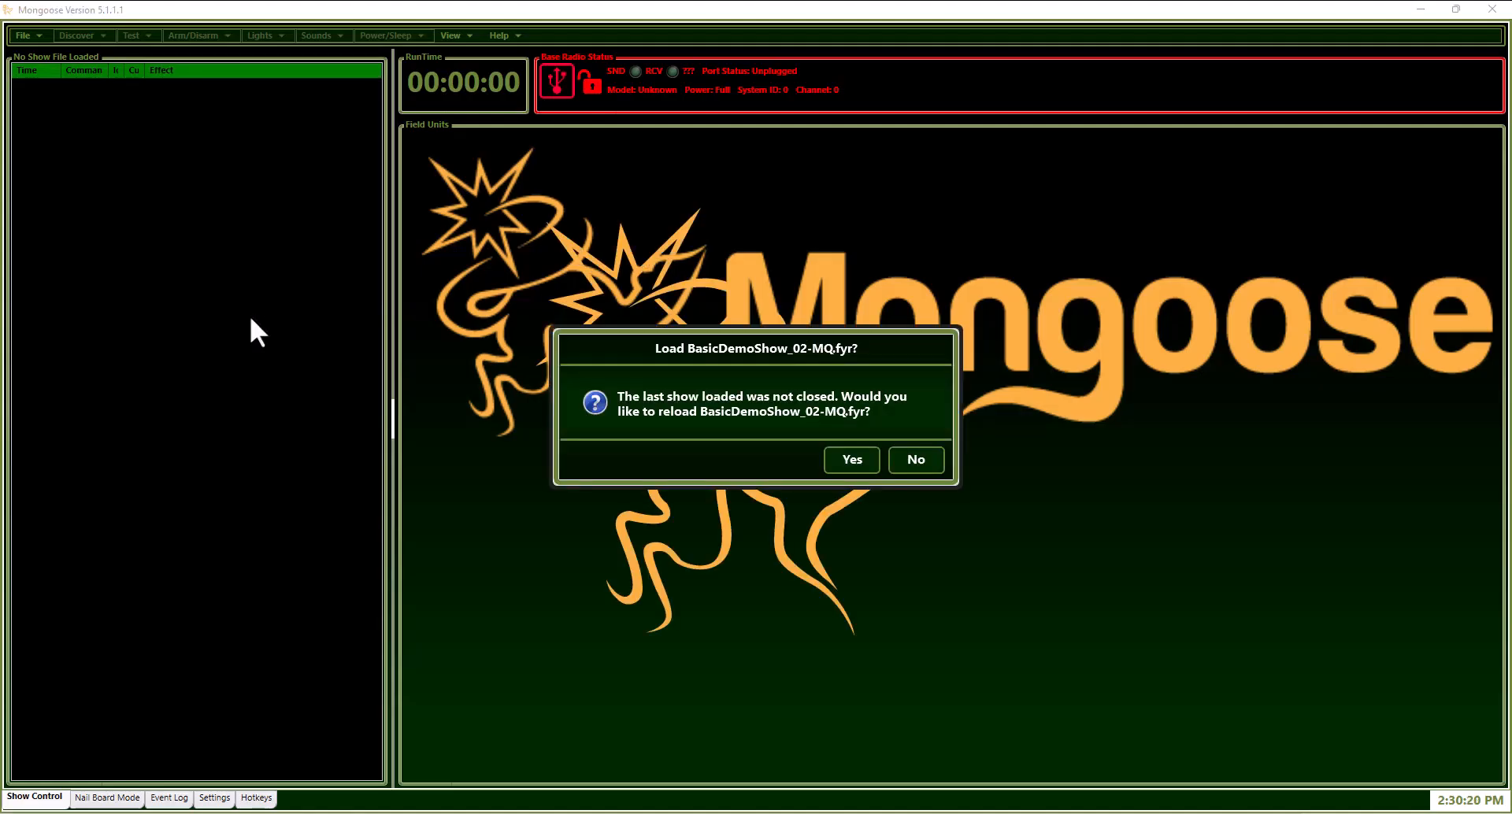
left_click(892, 457)
left_click(29, 39)
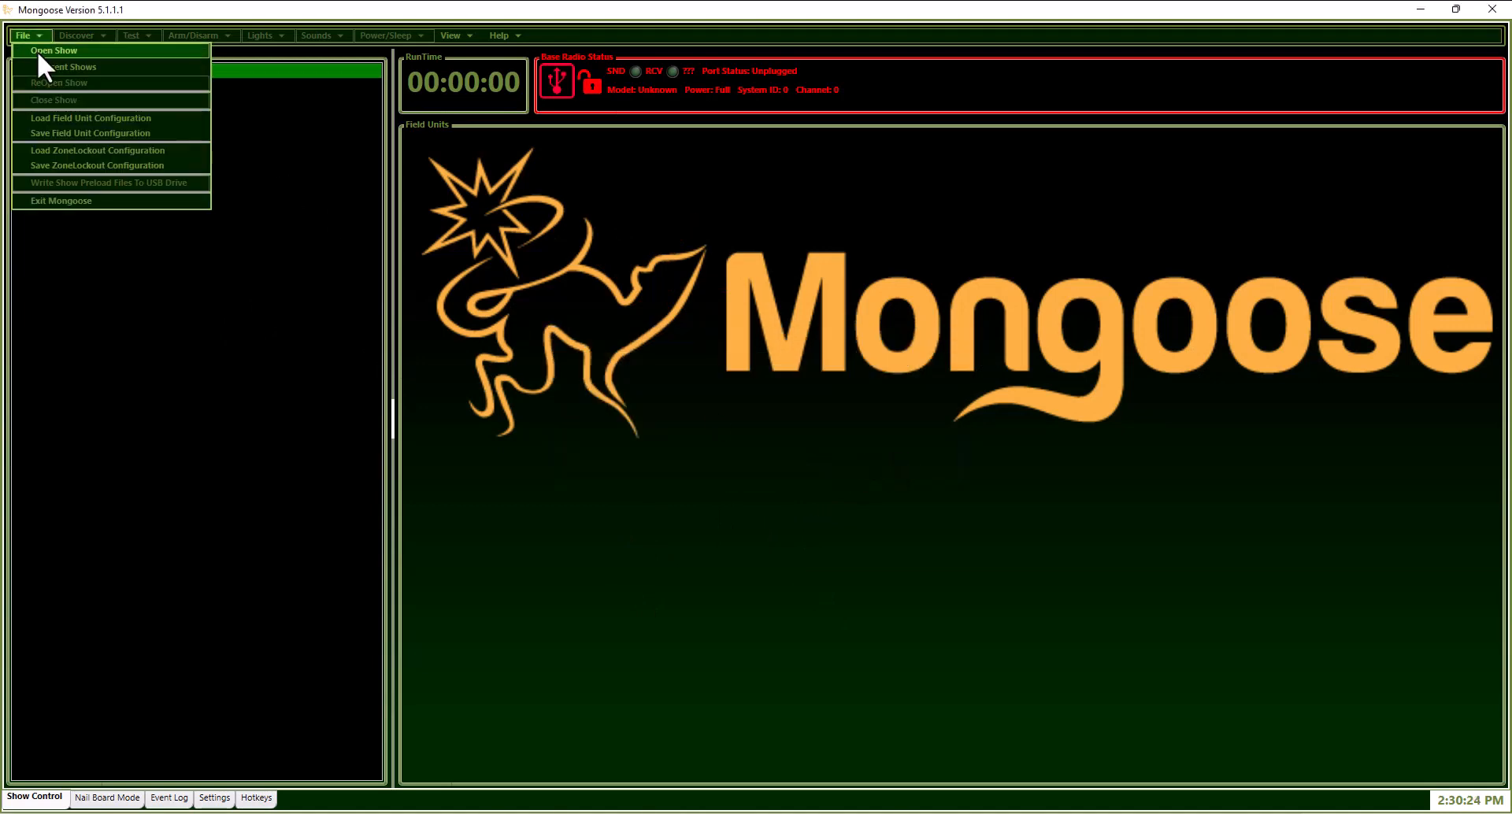
left_click(39, 51)
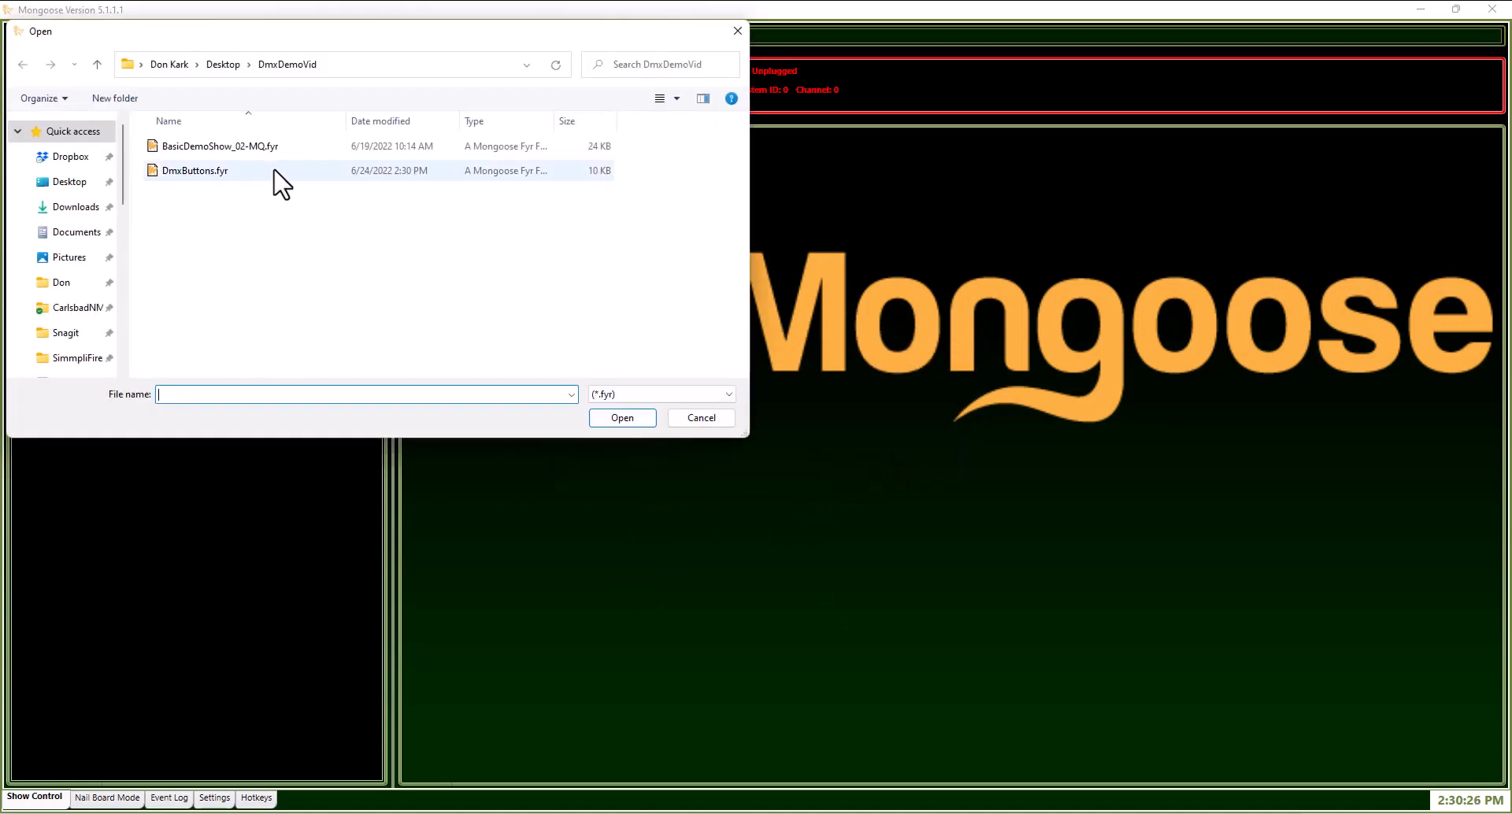
double_click(216, 170)
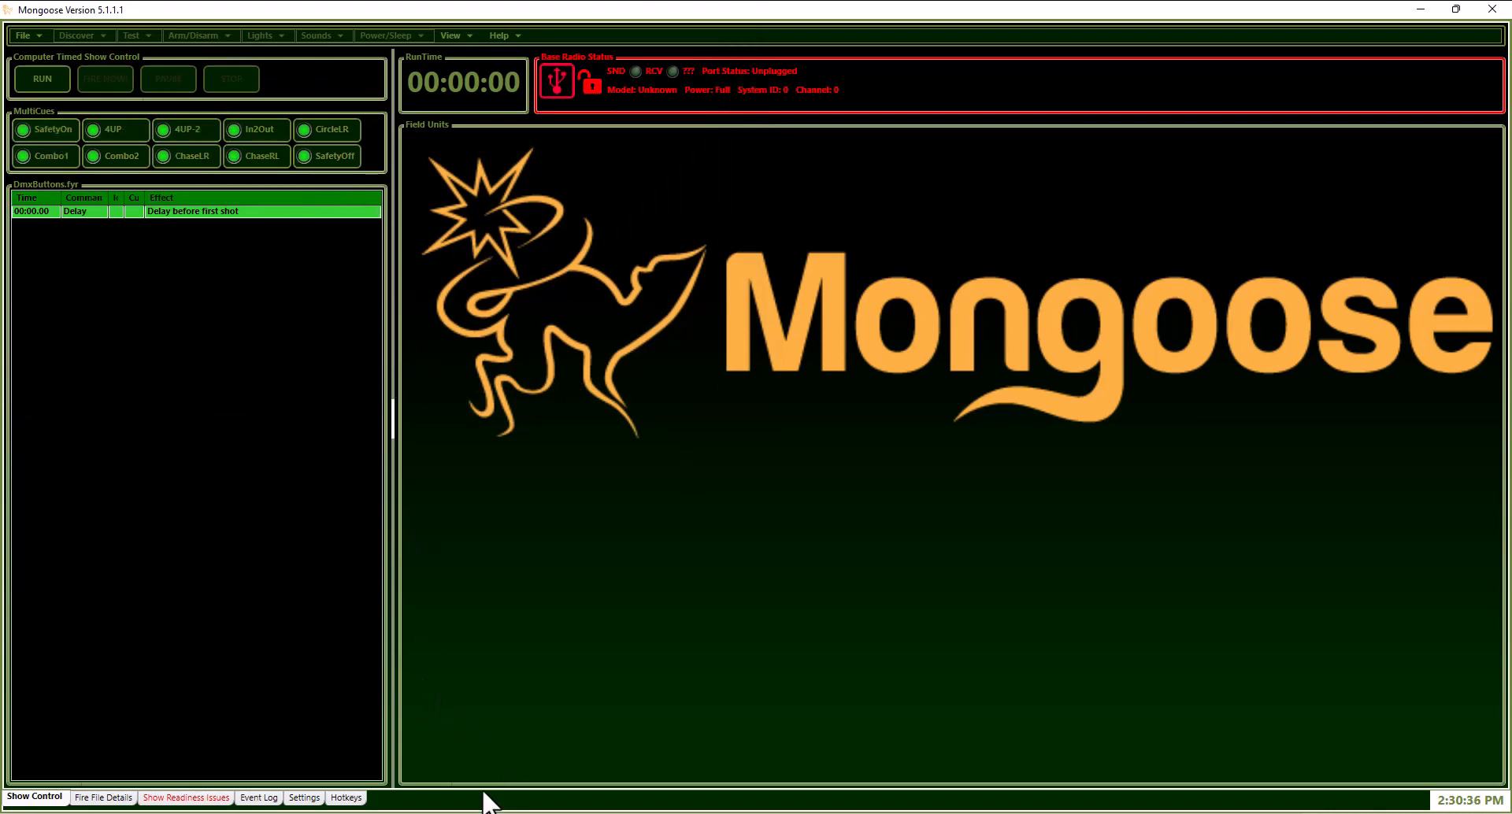
Switch to Mongoose Editor and move the SafetyOff MultiCue up to directly below SafetyOn
left_click(540, 813)
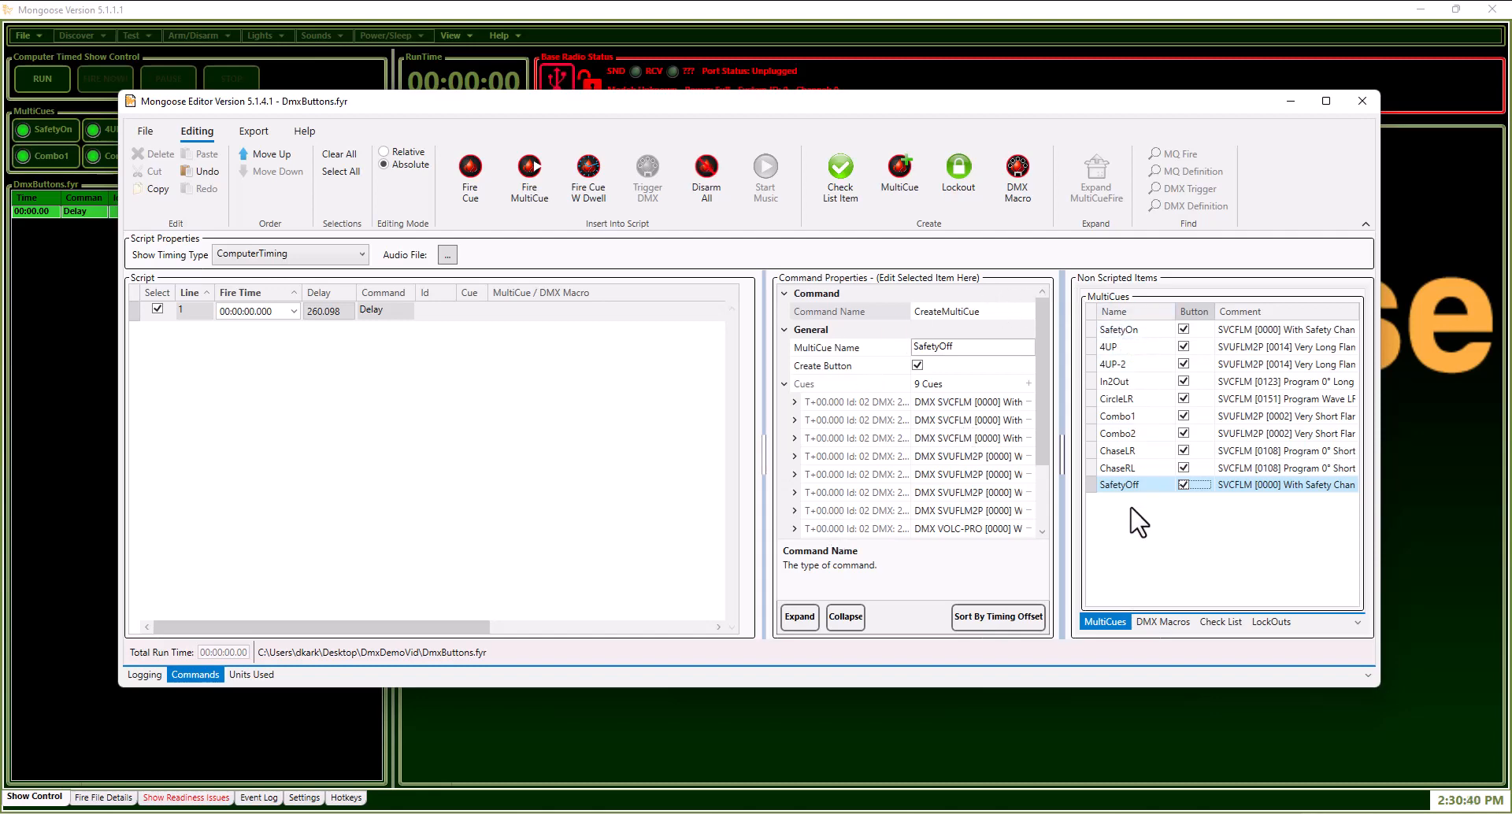
left_click(1129, 485)
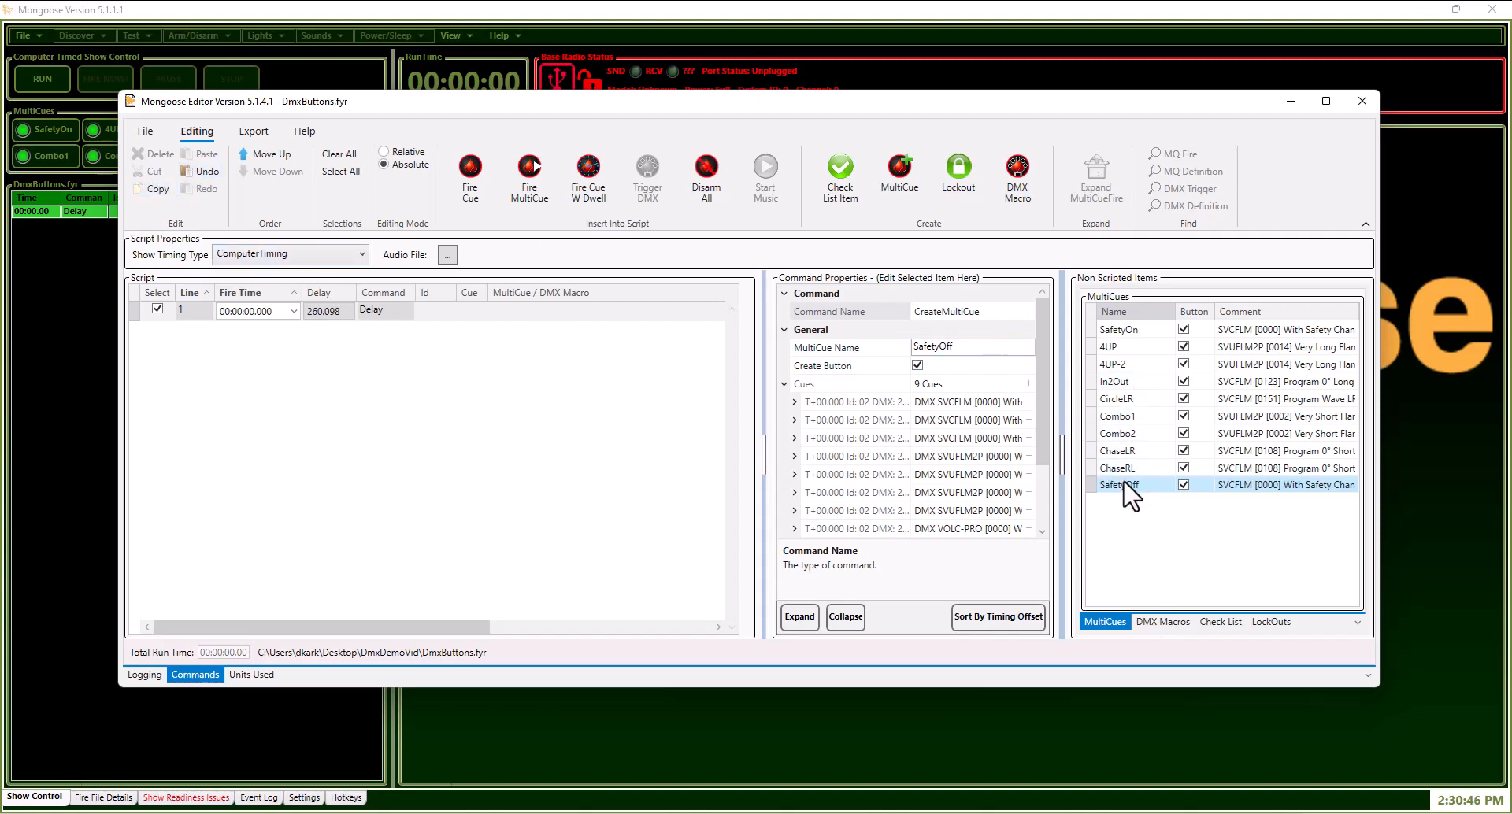
left_click(1222, 486)
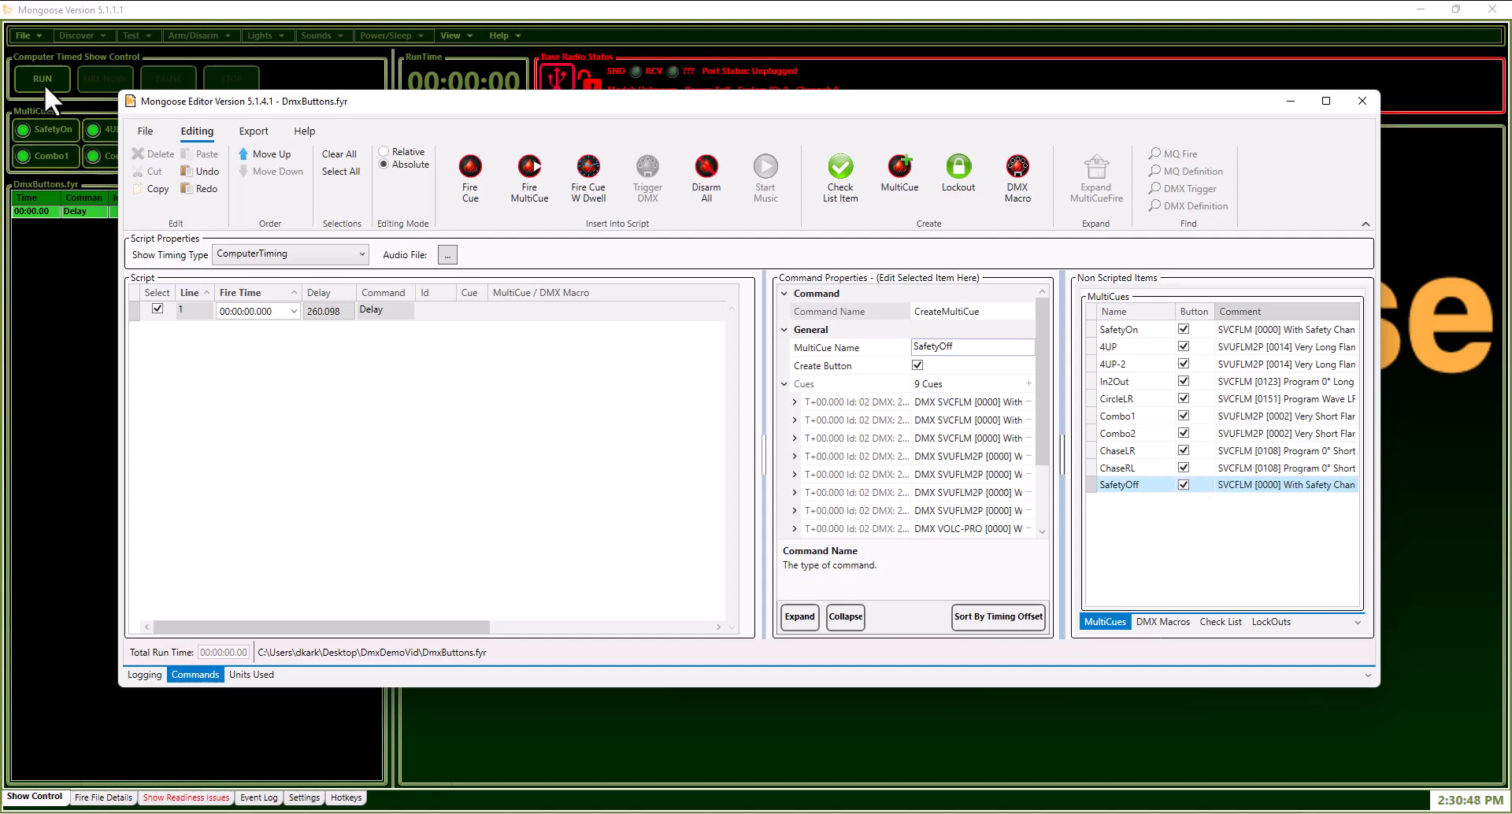
double_click(266, 155)
triple_click(263, 154)
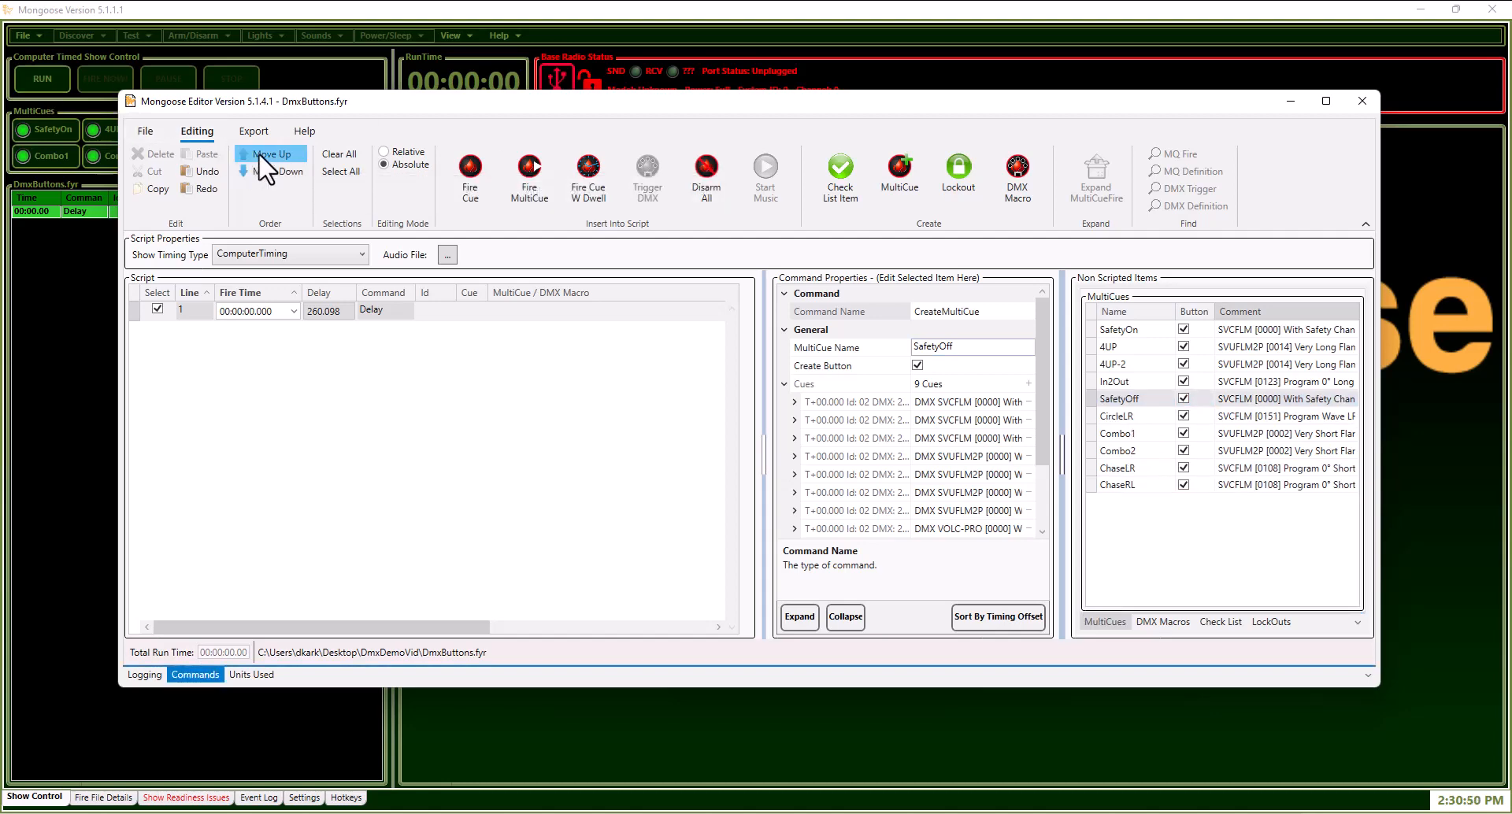
triple_click(263, 155)
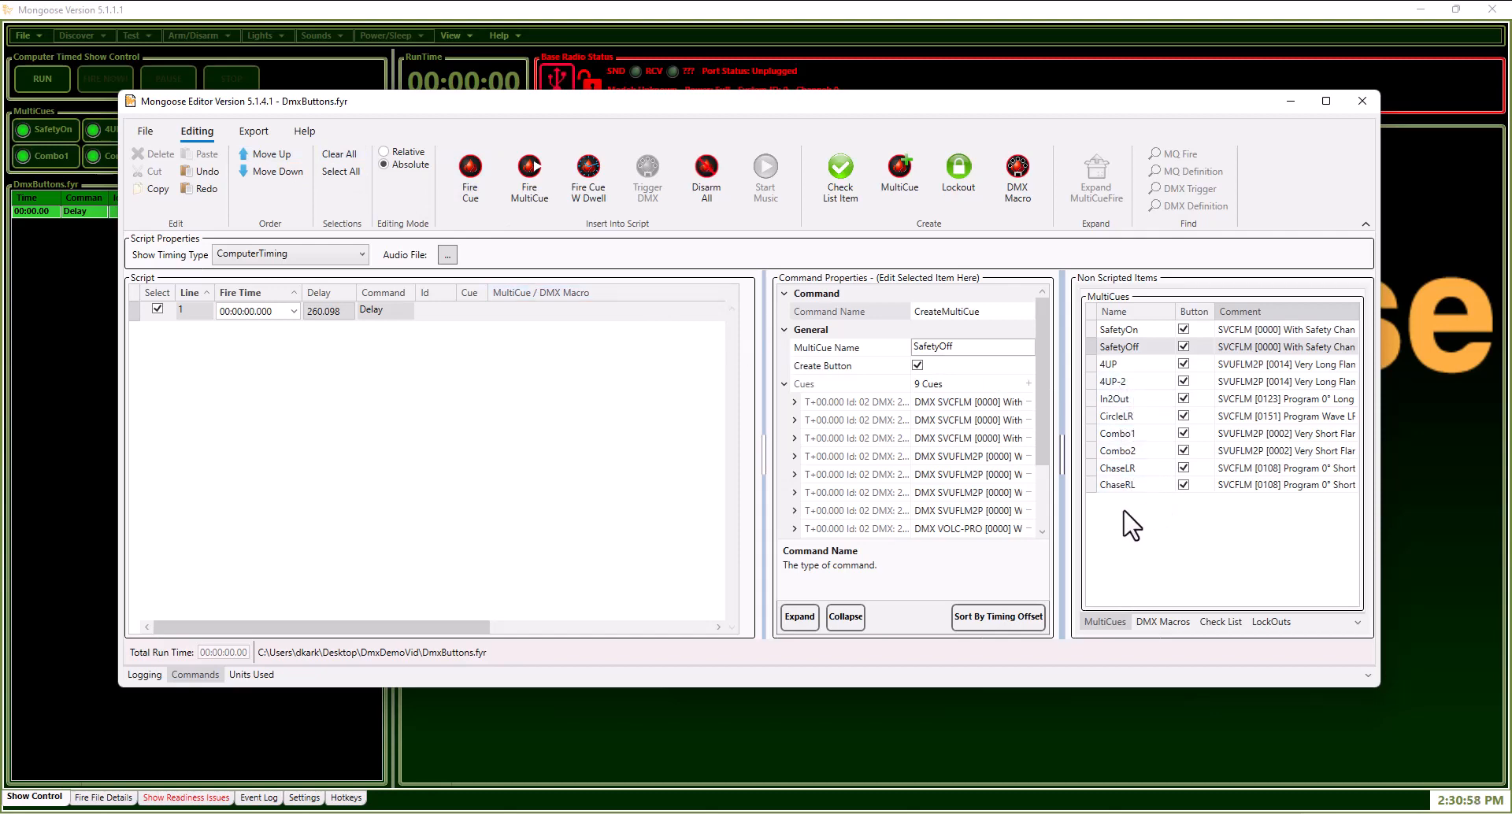
Save DmxButtons.fyr and reload the modified show in Mongoose, bringing Mongoose to the front
left_click(145, 132)
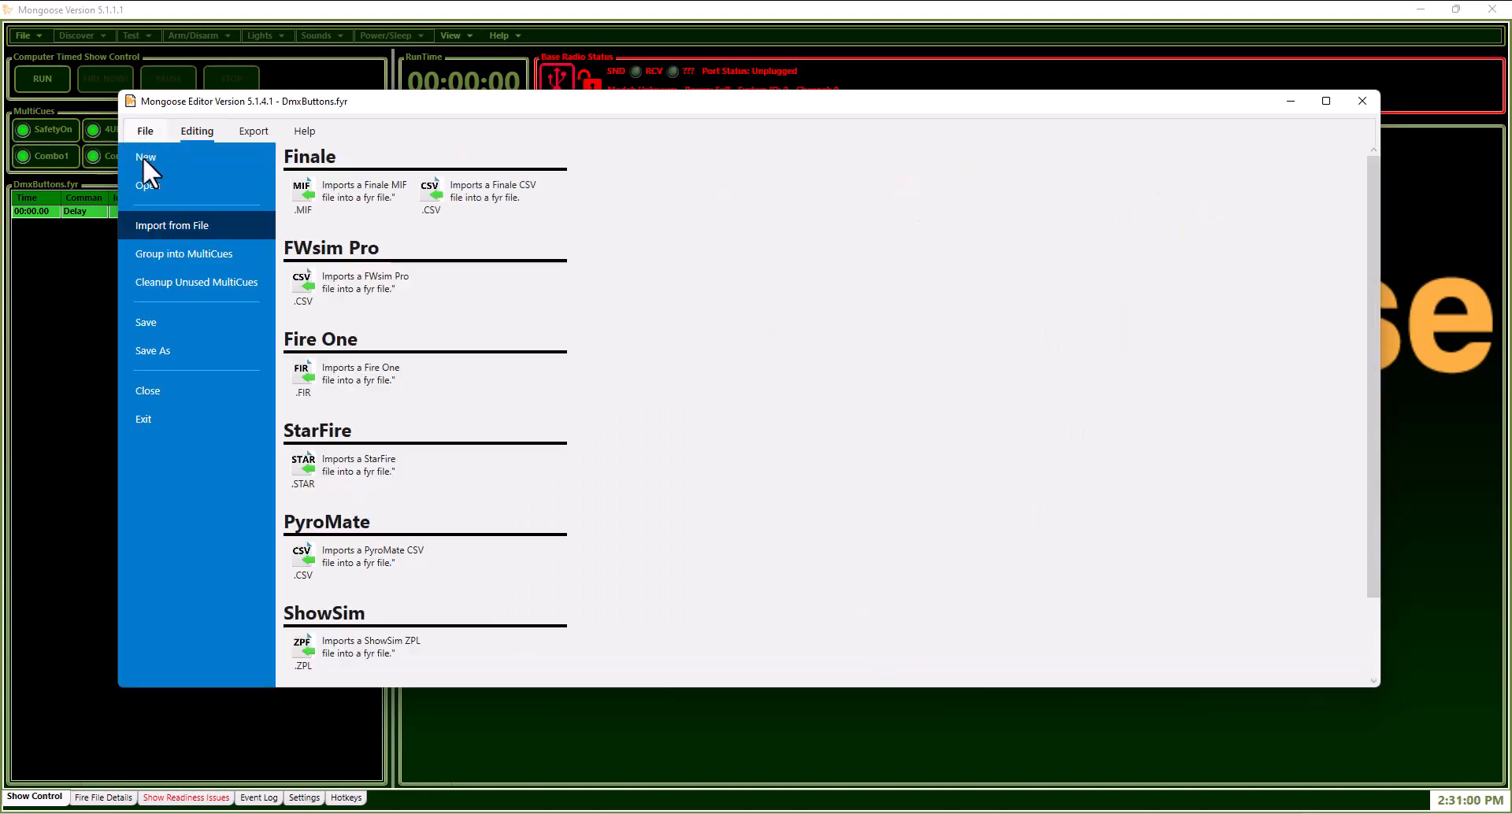
left_click(163, 323)
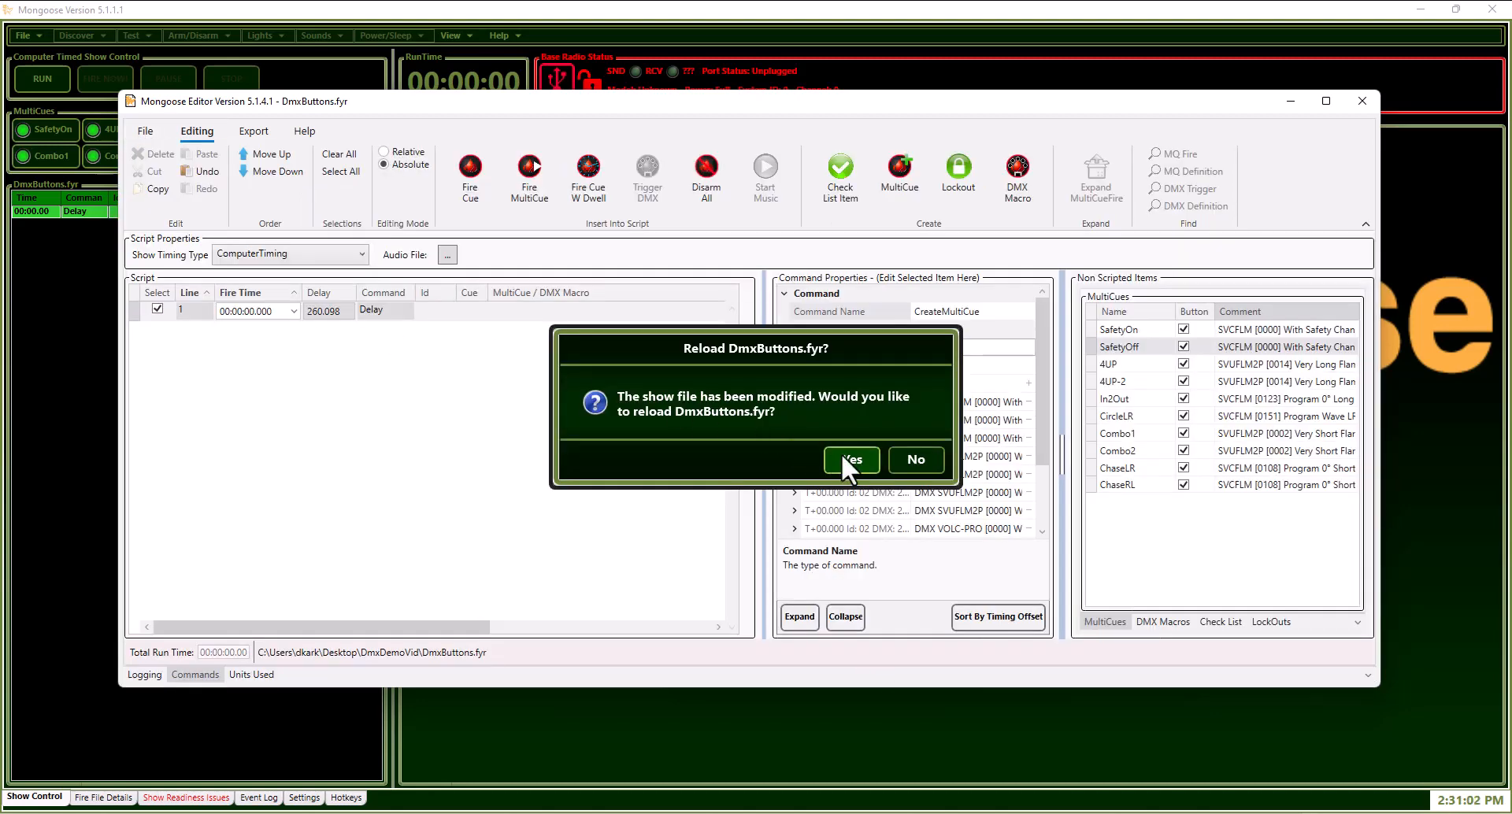
left_click(843, 454)
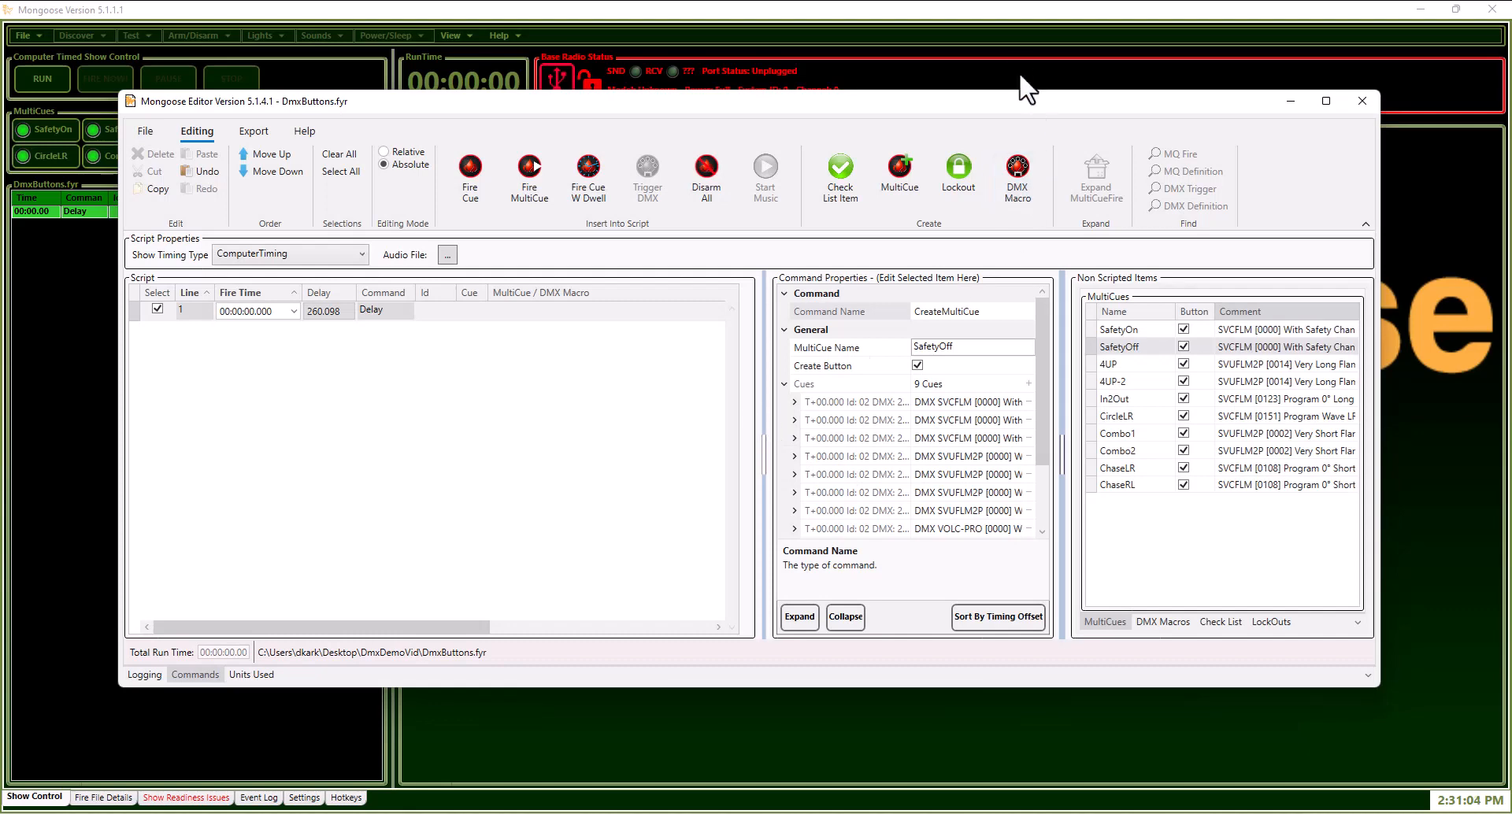
left_click(999, 16)
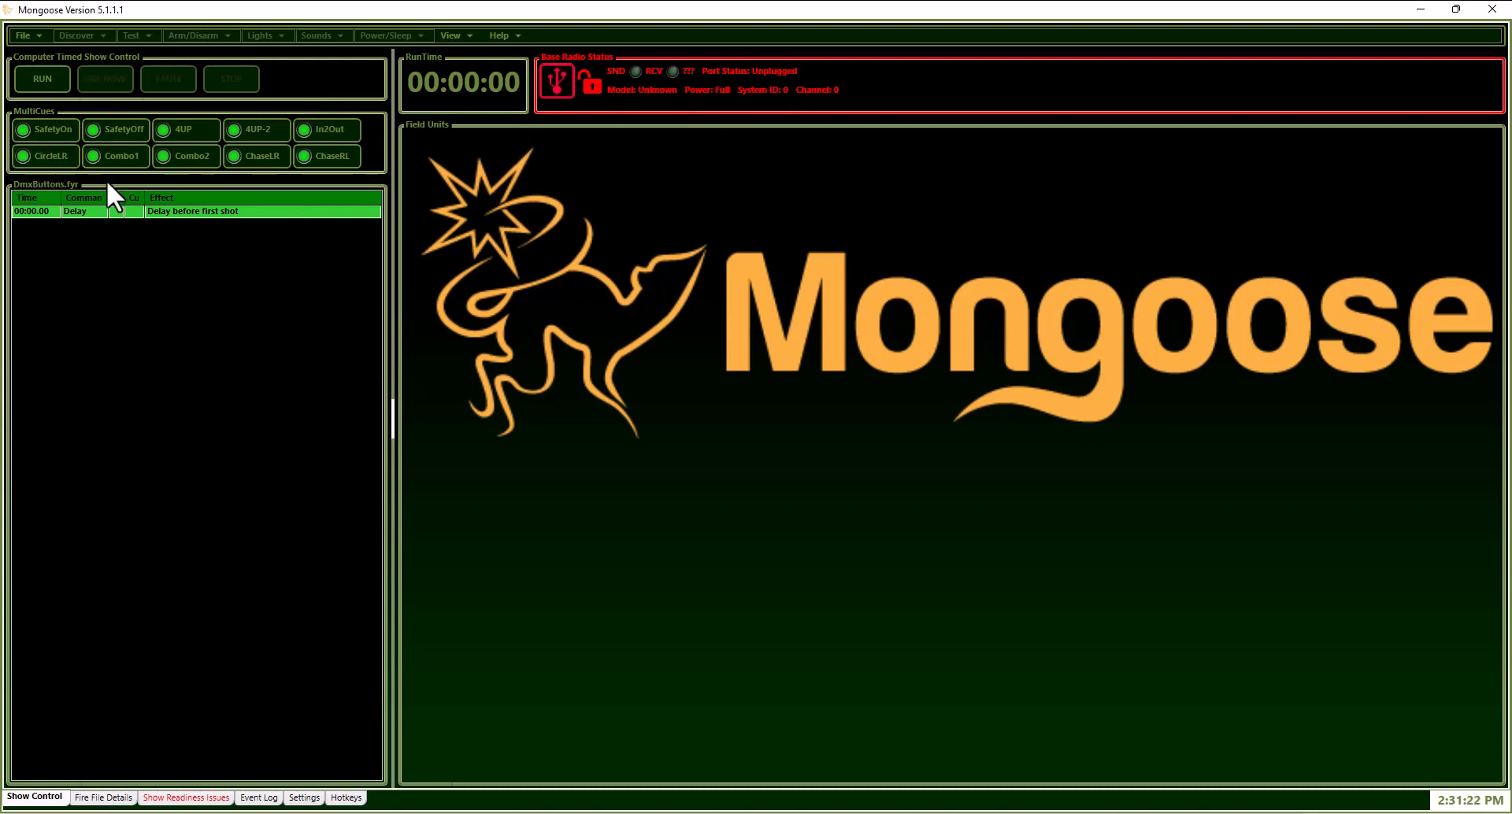
Fire the SafetyOn, 4UP and ChaseLR MultiCues, firing ChaseLR repeatedly and stopping the running MultiCues
left_click(42, 130)
left_click(171, 127)
left_click(243, 155)
left_click(253, 158)
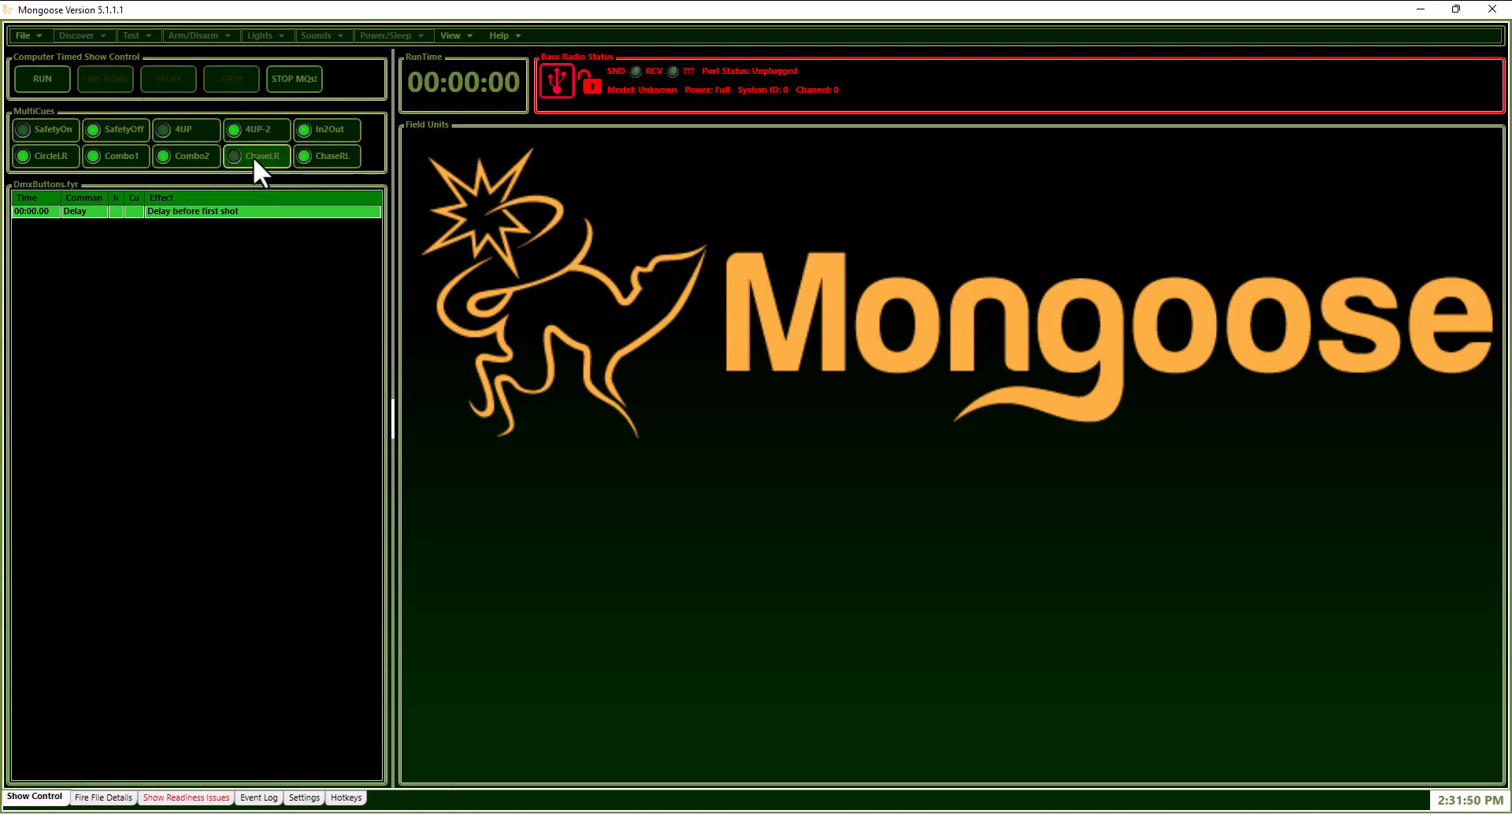
left_click(320, 83)
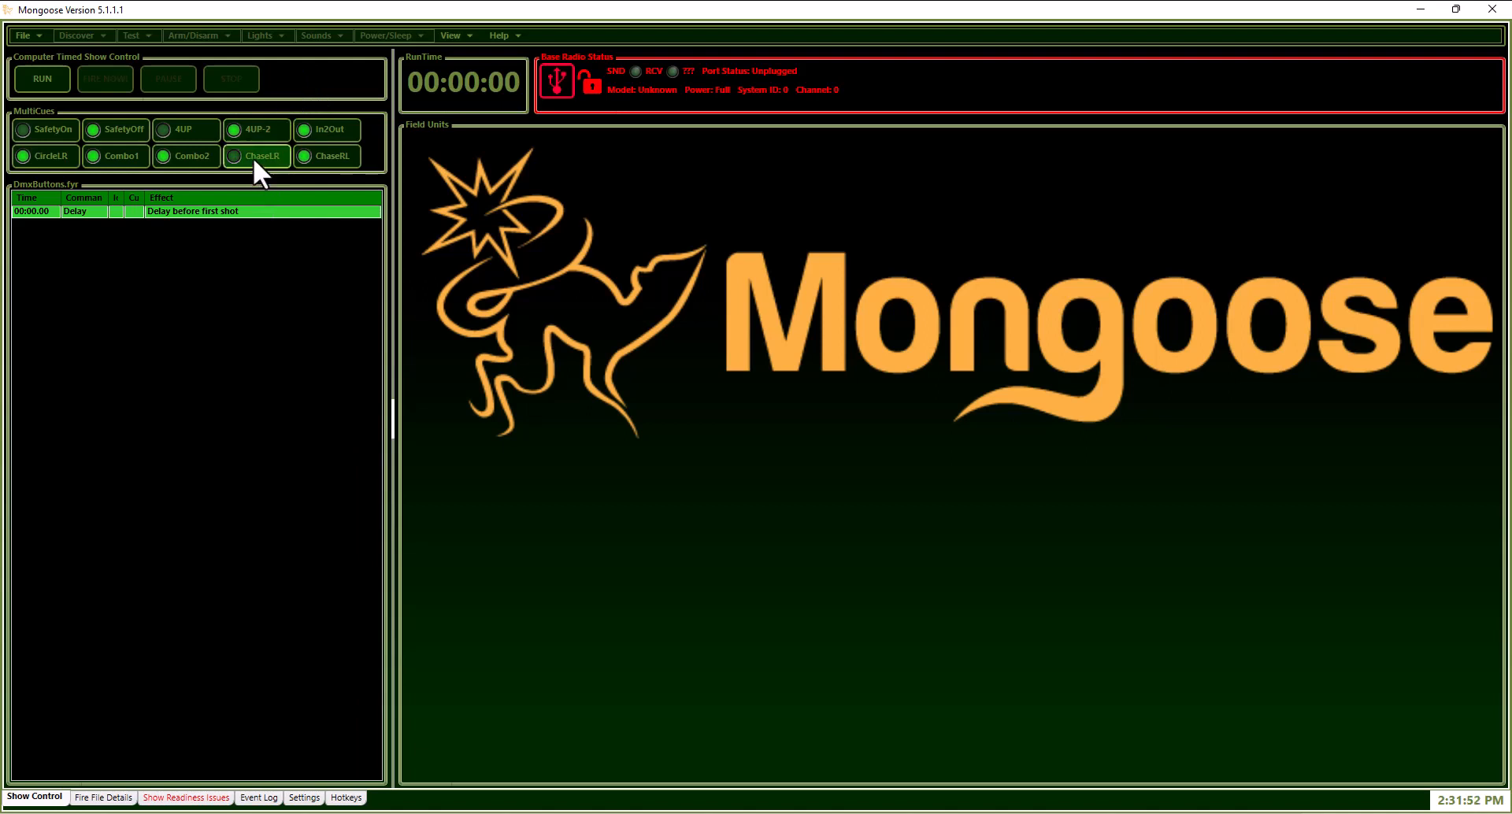
left_click(253, 157)
left_click(293, 83)
Fire the ChaseRL and ChaseLR MultiCues alternately, with a Combo1 firing in between
left_click(312, 154)
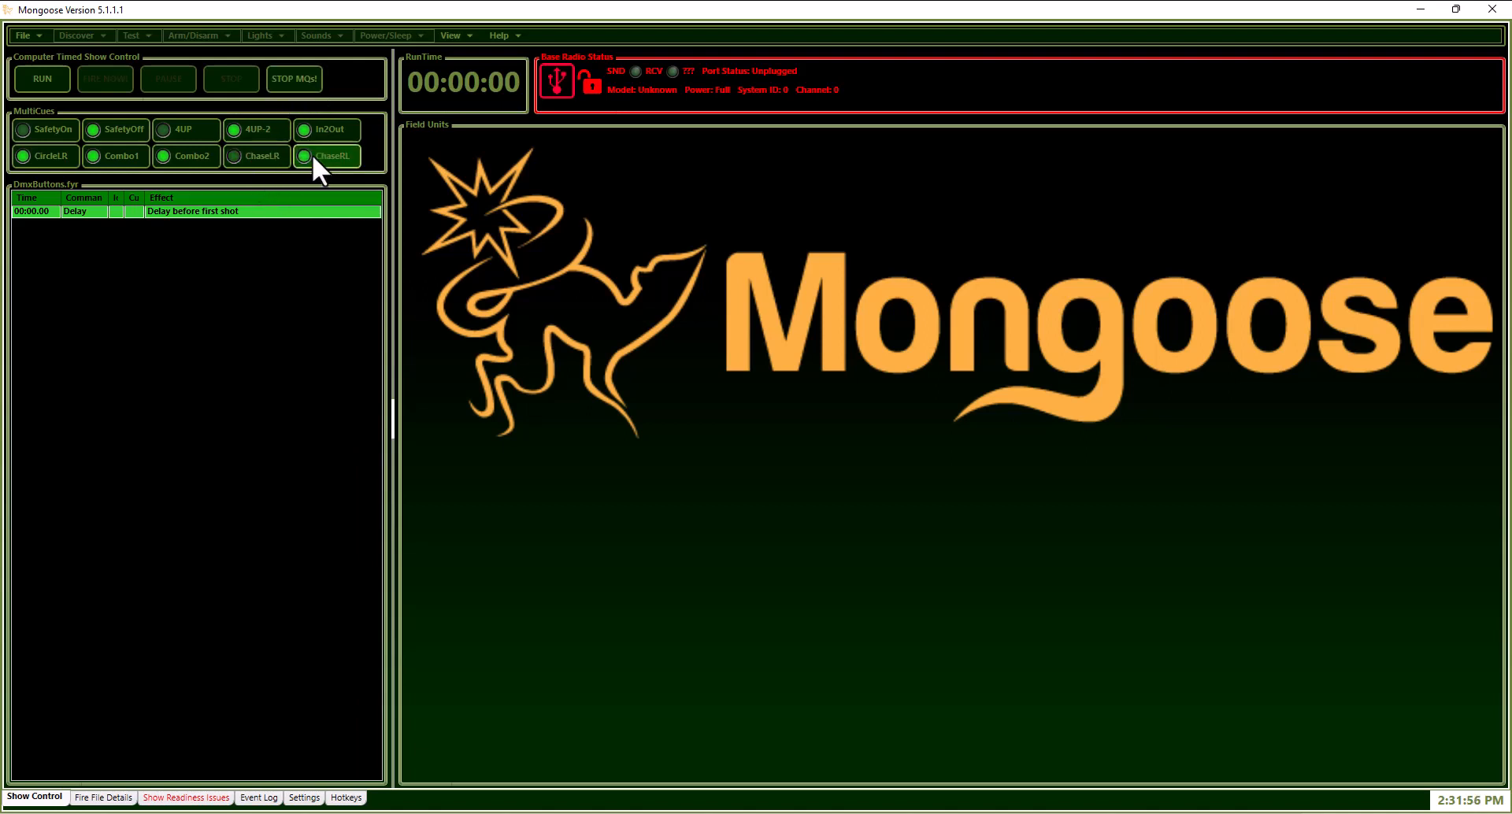
left_click(265, 154)
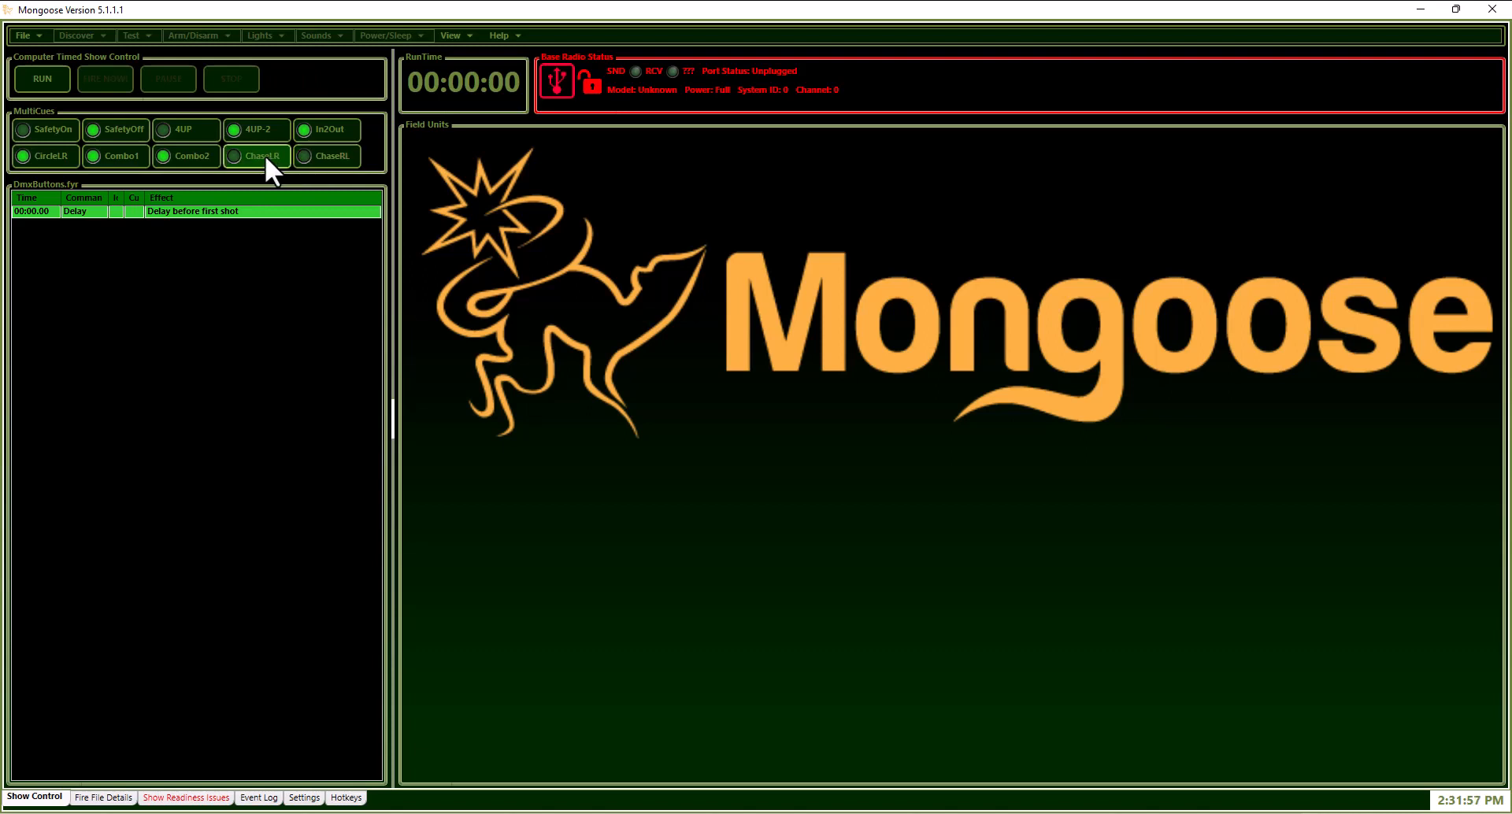
left_click(317, 153)
left_click(134, 154)
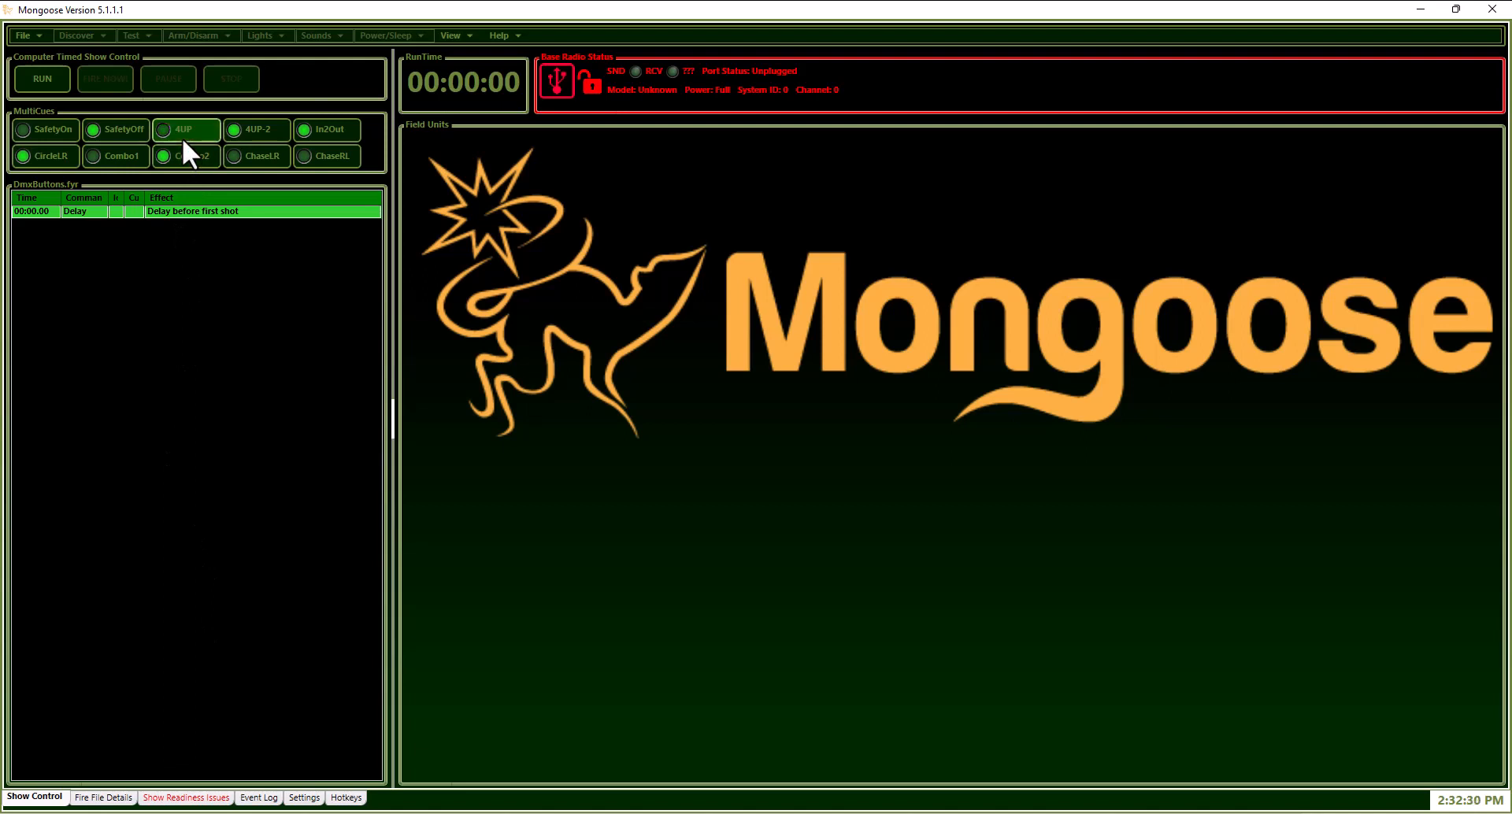
left_click(271, 154)
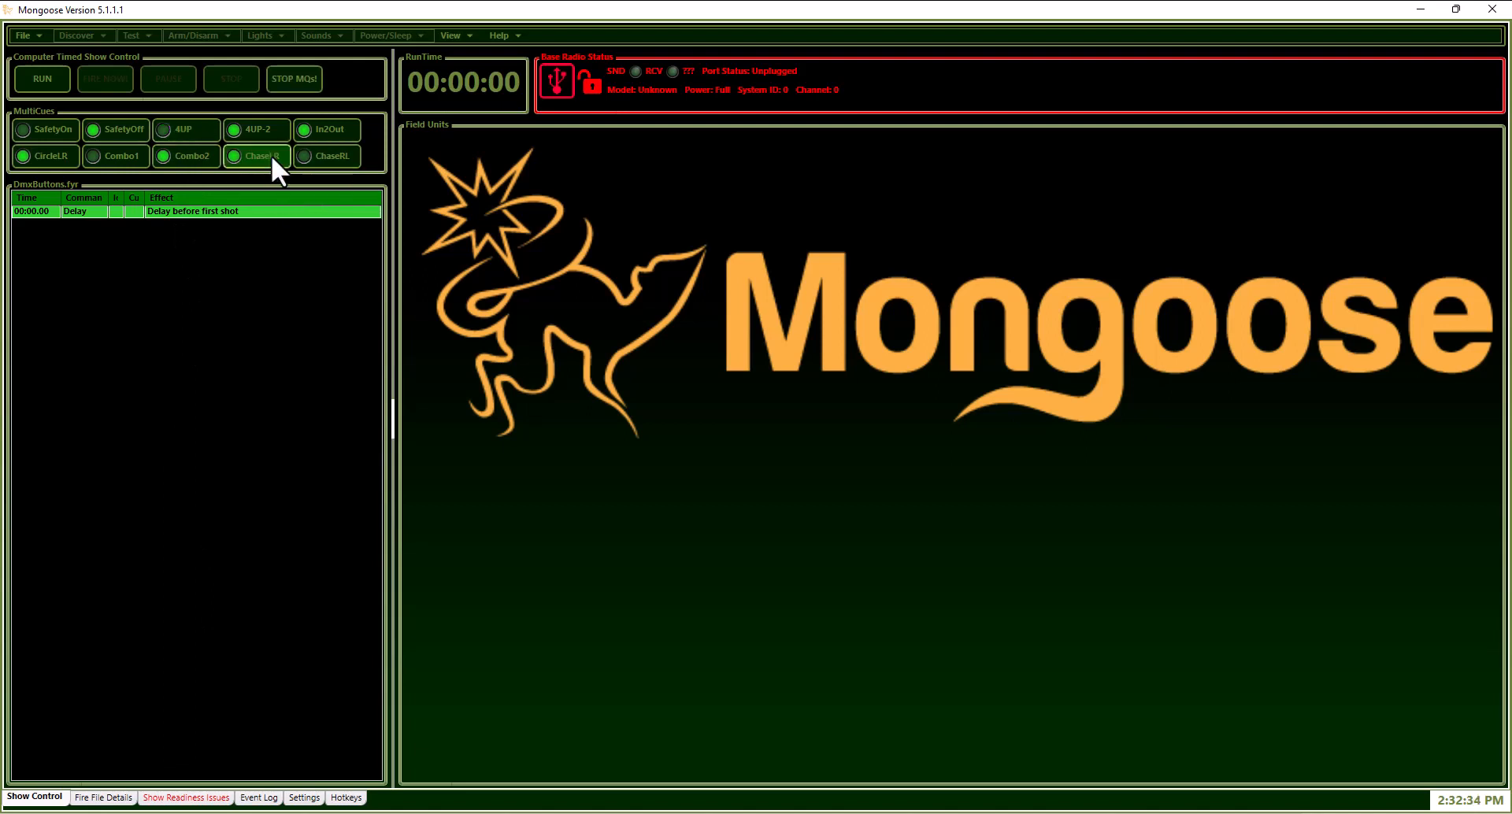
left_click(315, 149)
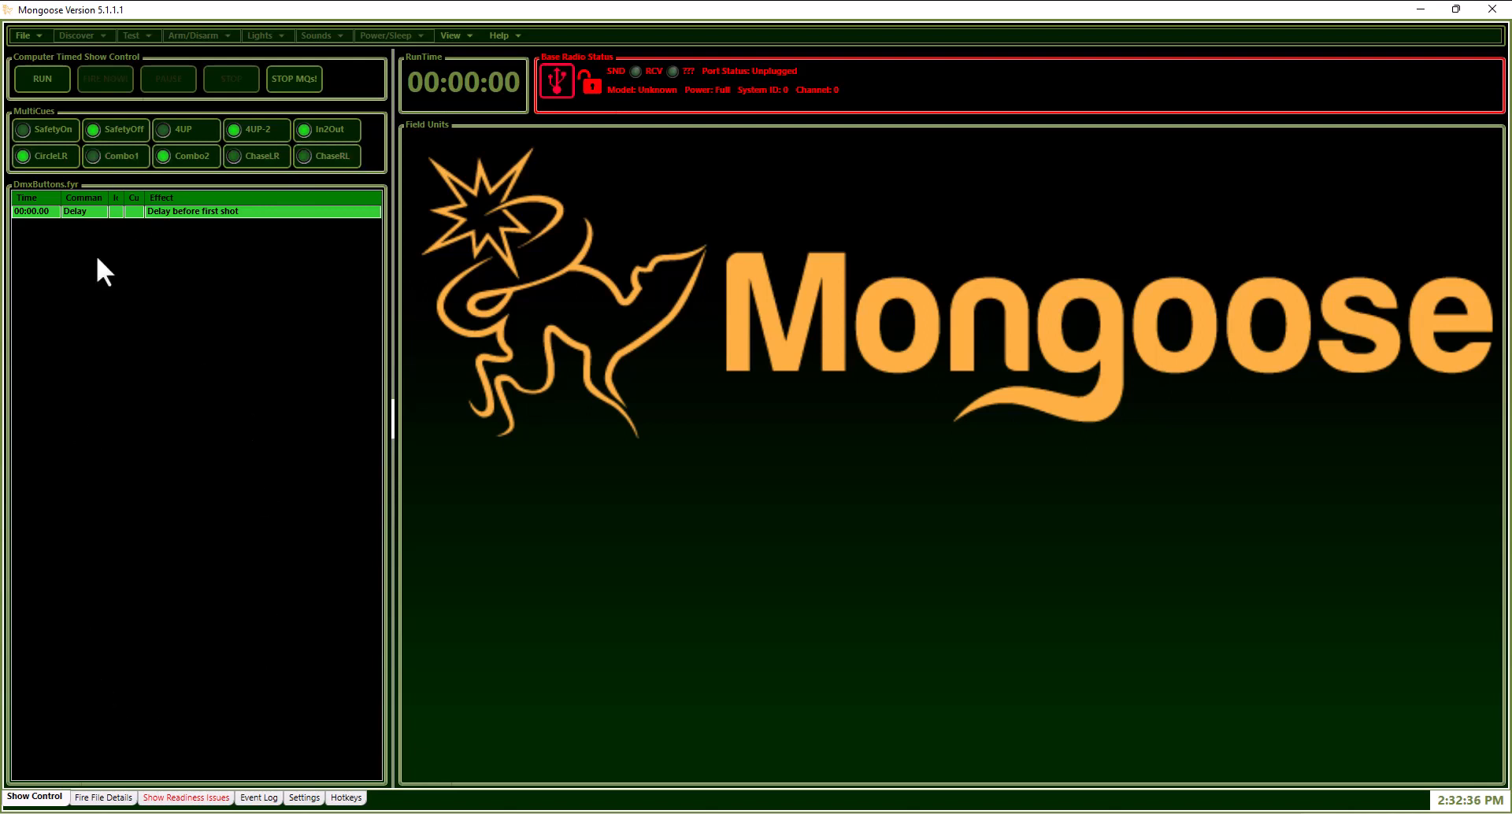